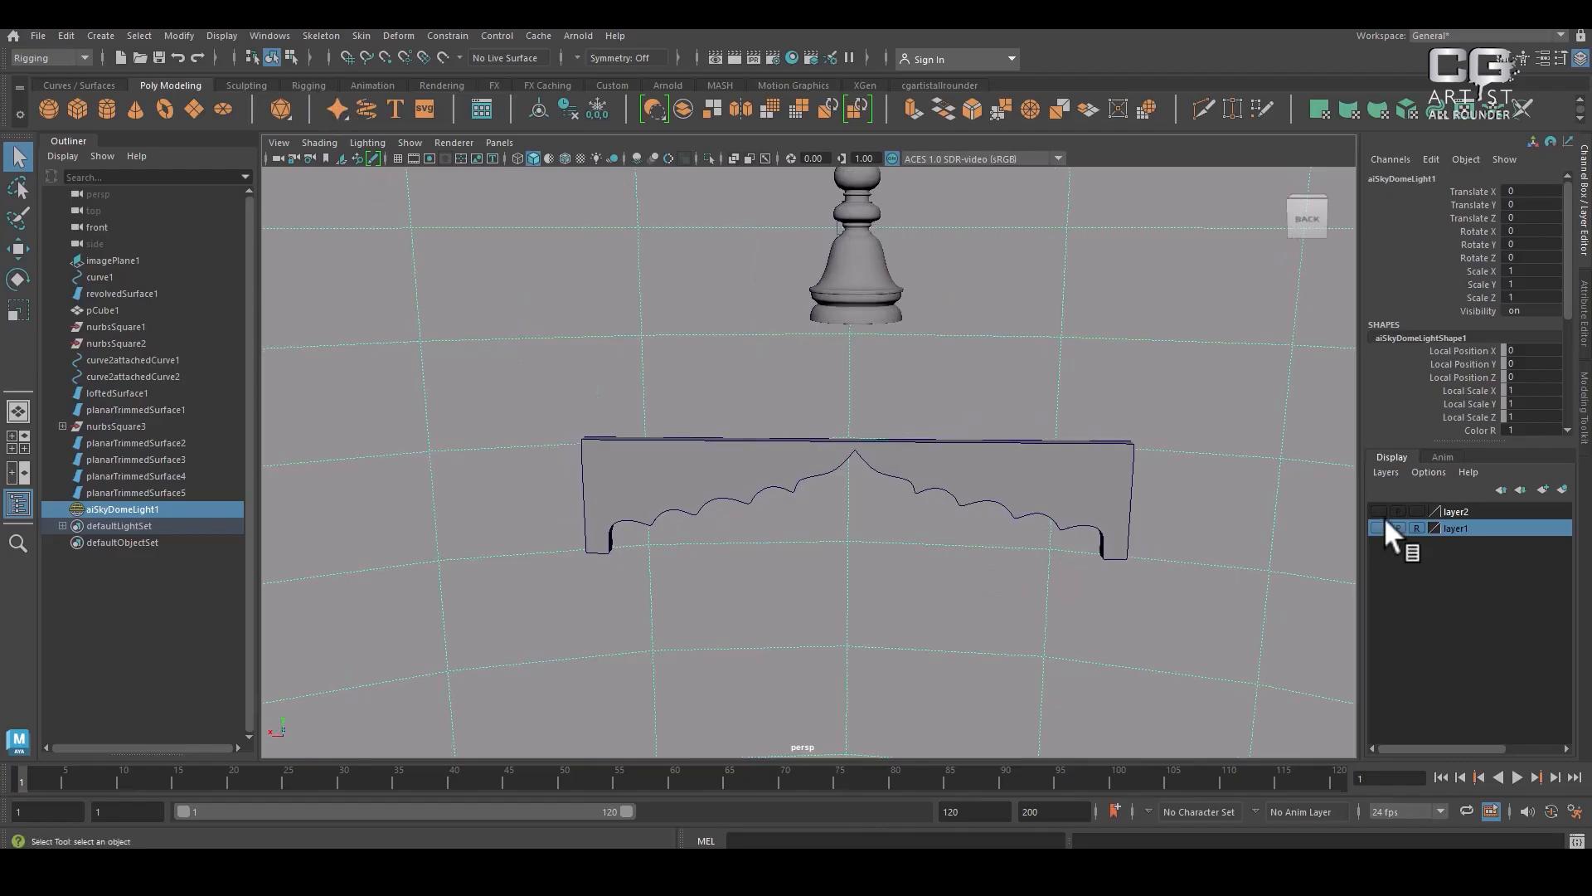
Show layer1 with the temple reference image and switch to a full-size front view
{"action": "left_click", "coordinate": [1381, 528]}
{"action": "scroll", "coordinate": [953, 409], "scroll_direction": "down", "scroll_amount": 5}
{"action": "left_click_drag", "start_coordinate": [922, 461], "coordinate": [904, 430], "text": "alt"}
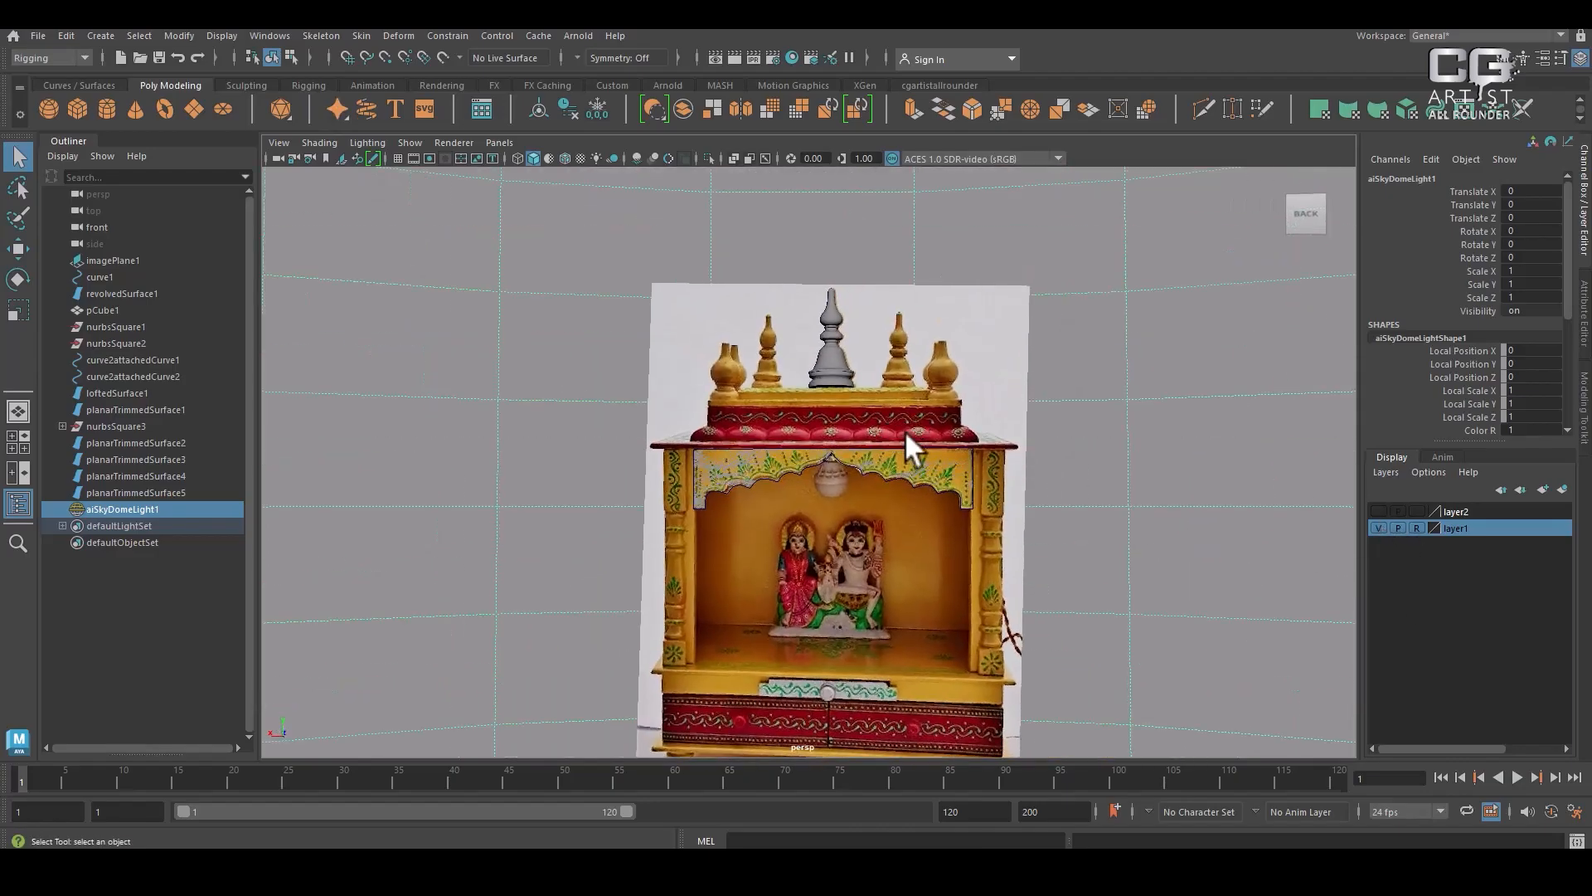
{"action": "key", "text": "space"}
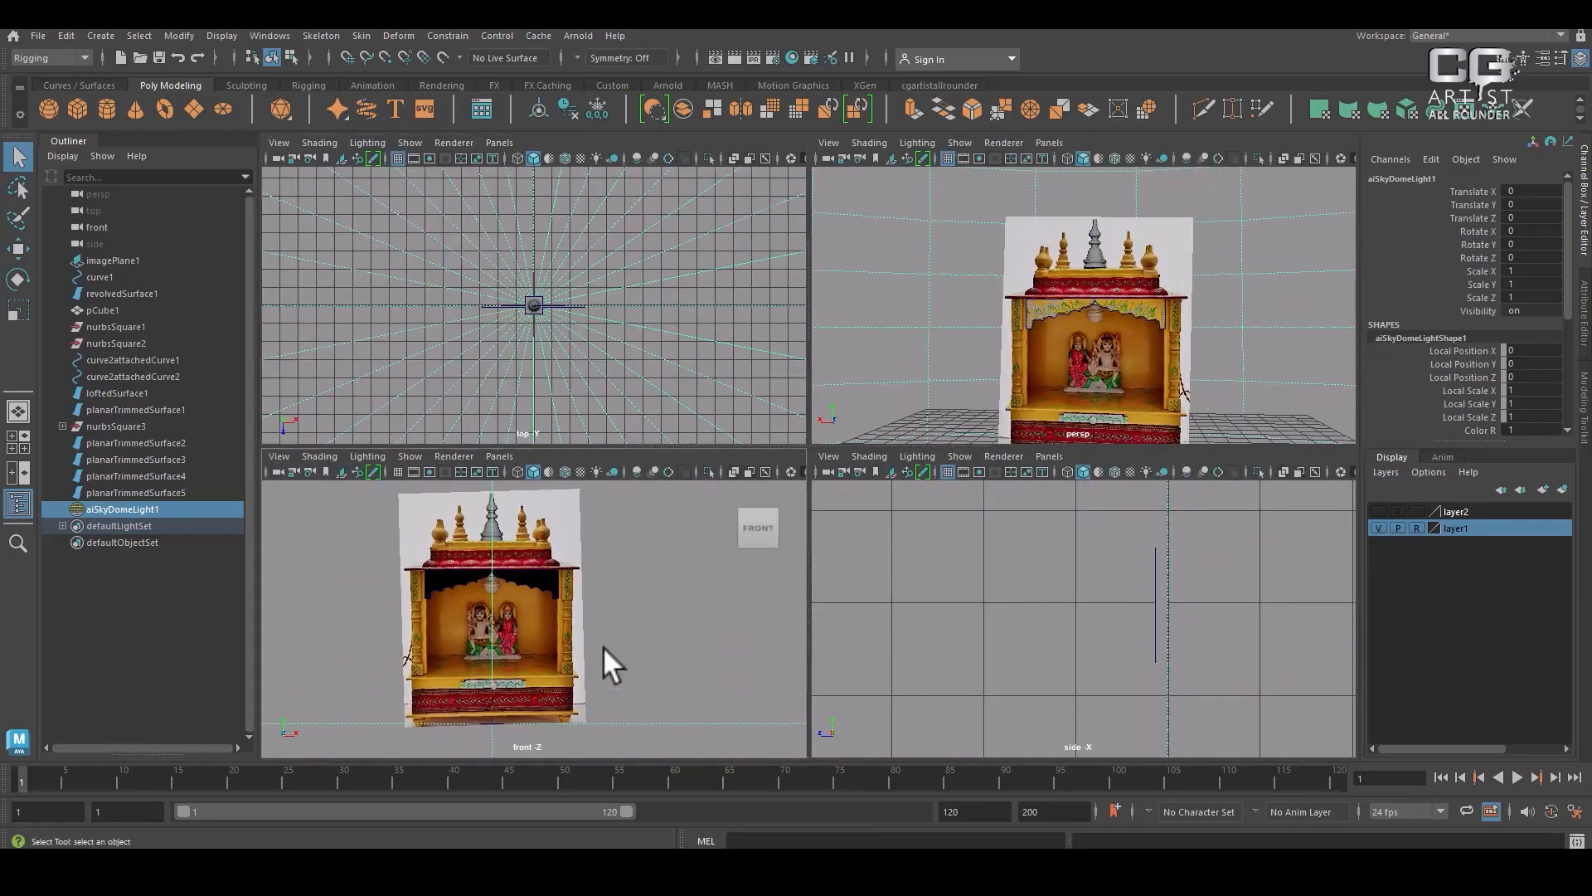
{"action": "key", "text": "space"}
{"action": "left_click_drag", "start_coordinate": [616, 589], "coordinate": [622, 637]}
{"action": "key", "text": "space"}
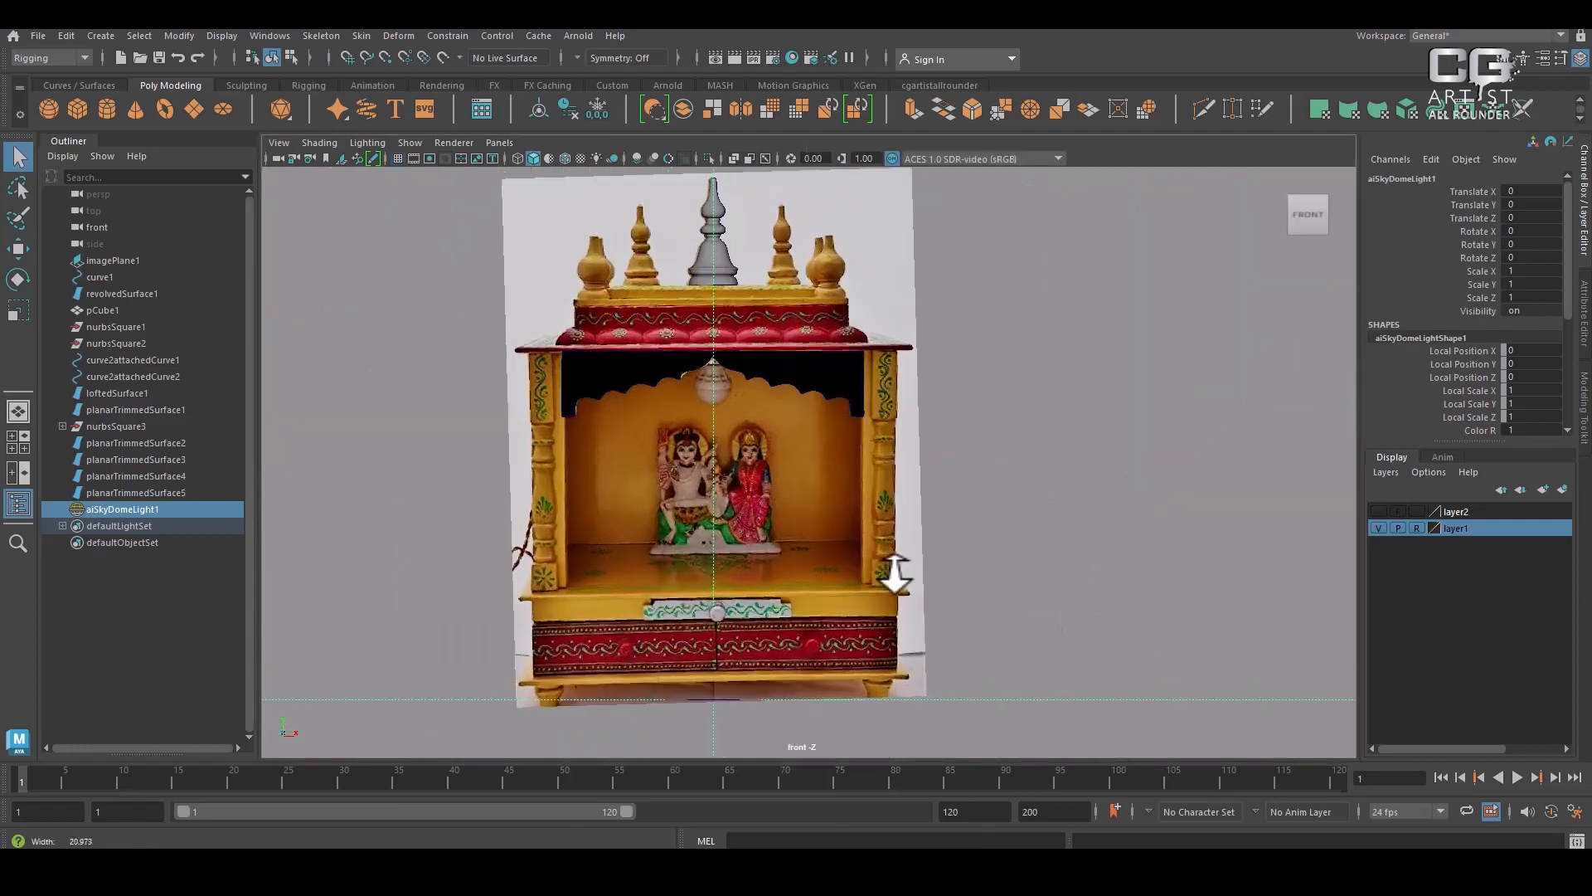
{"action": "scroll", "coordinate": [1034, 528], "scroll_direction": "up", "scroll_amount": 3}
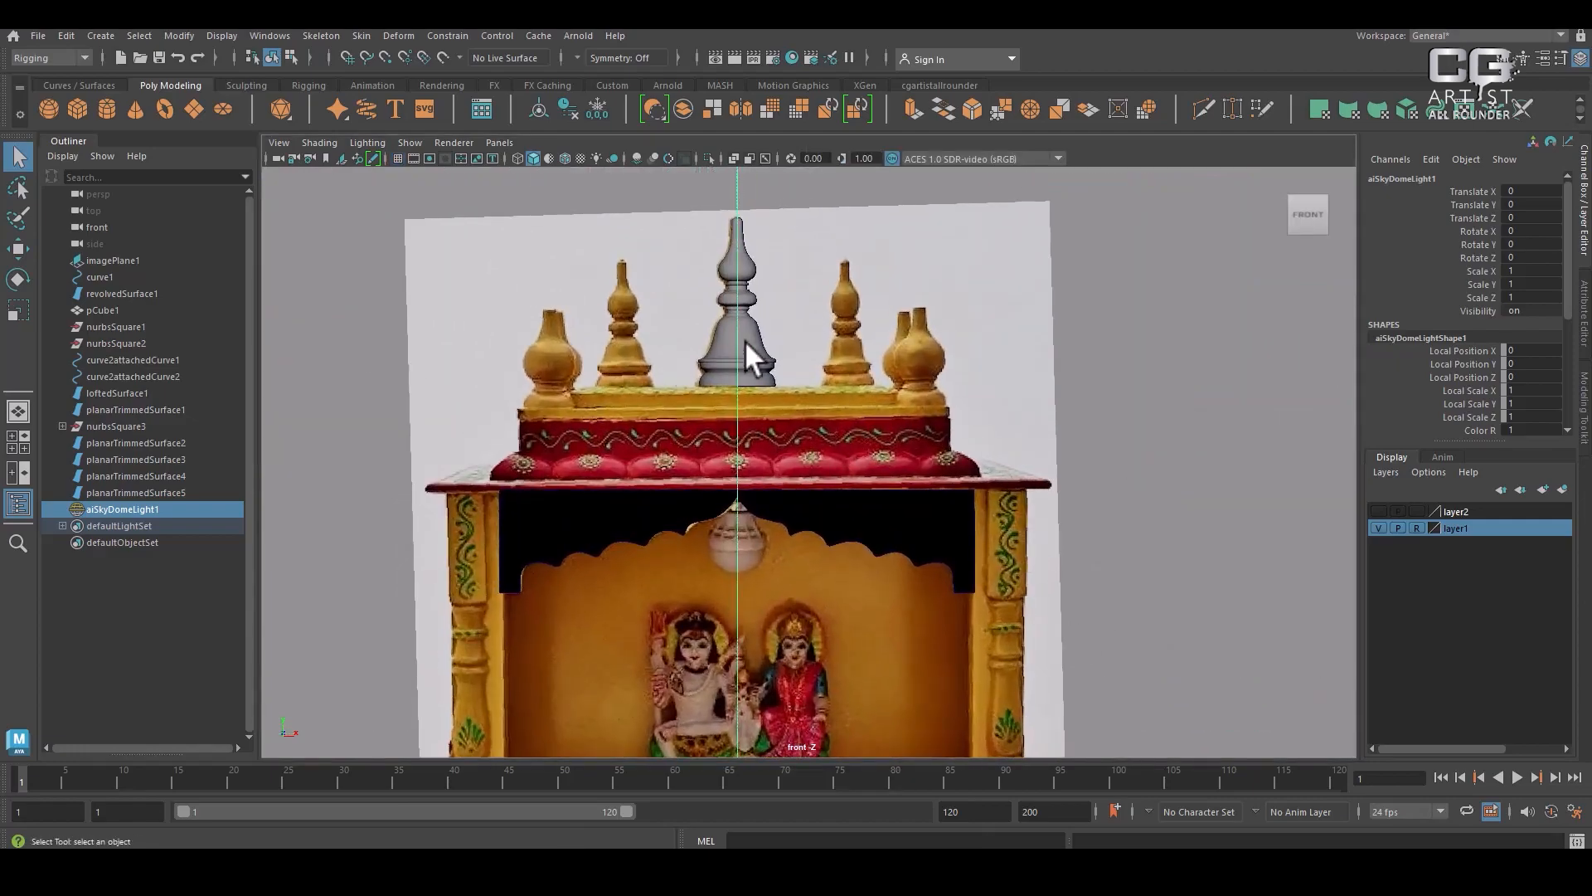
Examine the temple's central spire and the carved right pillar in the front reference image
{"action": "left_click", "coordinate": [744, 340]}
{"action": "scroll", "coordinate": [792, 411], "scroll_direction": "down", "scroll_amount": 5}
{"action": "scroll", "coordinate": [889, 507], "scroll_direction": "up", "scroll_amount": 3}
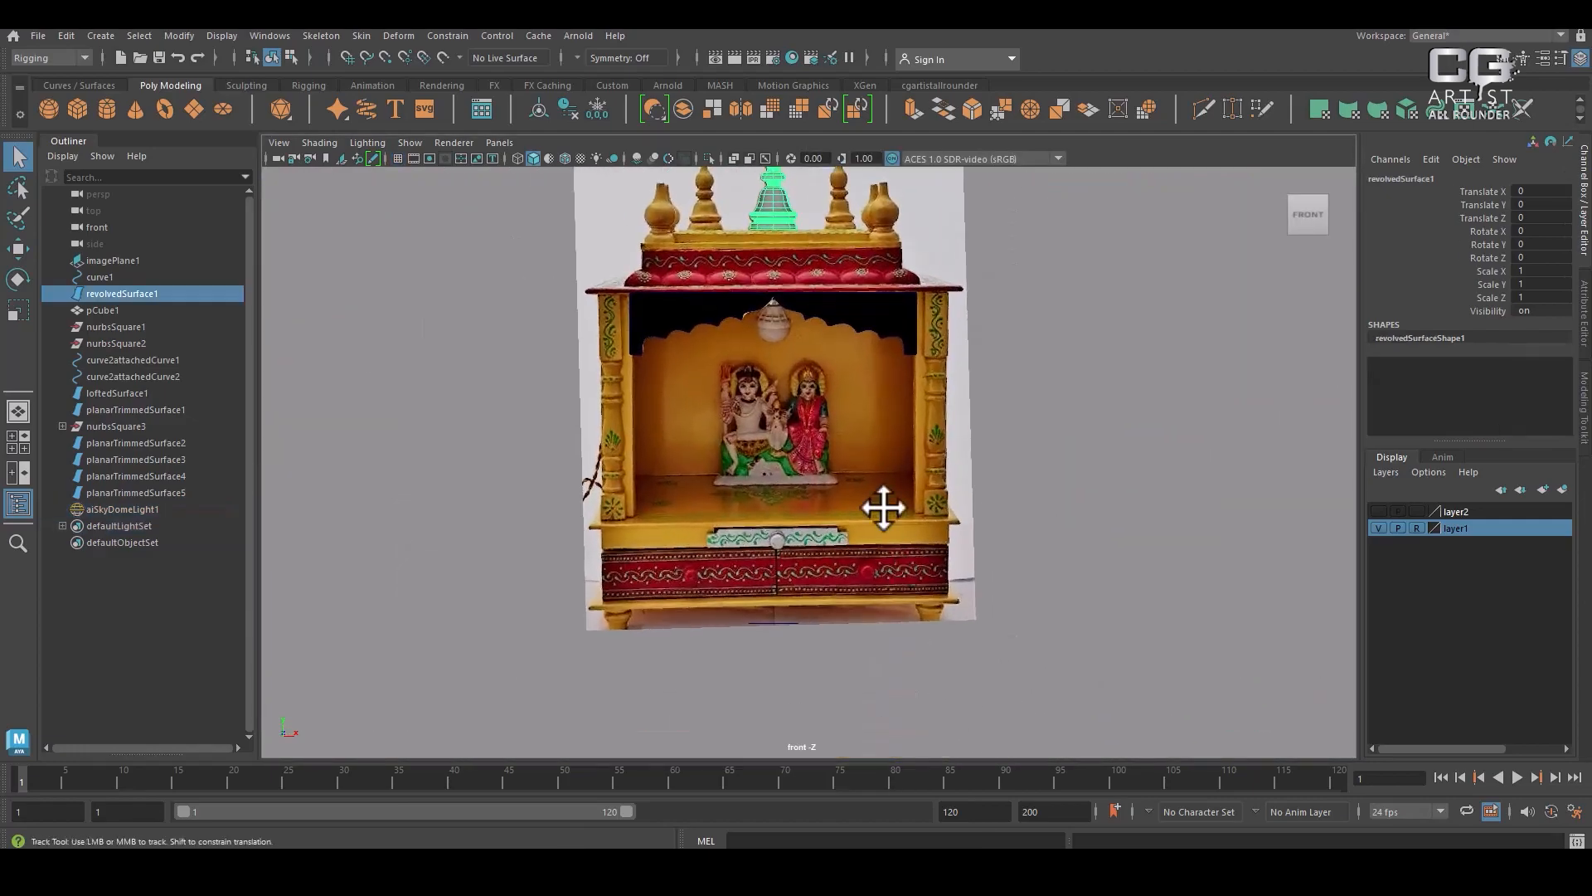
{"action": "scroll", "coordinate": [904, 521], "scroll_direction": "up", "scroll_amount": 2}
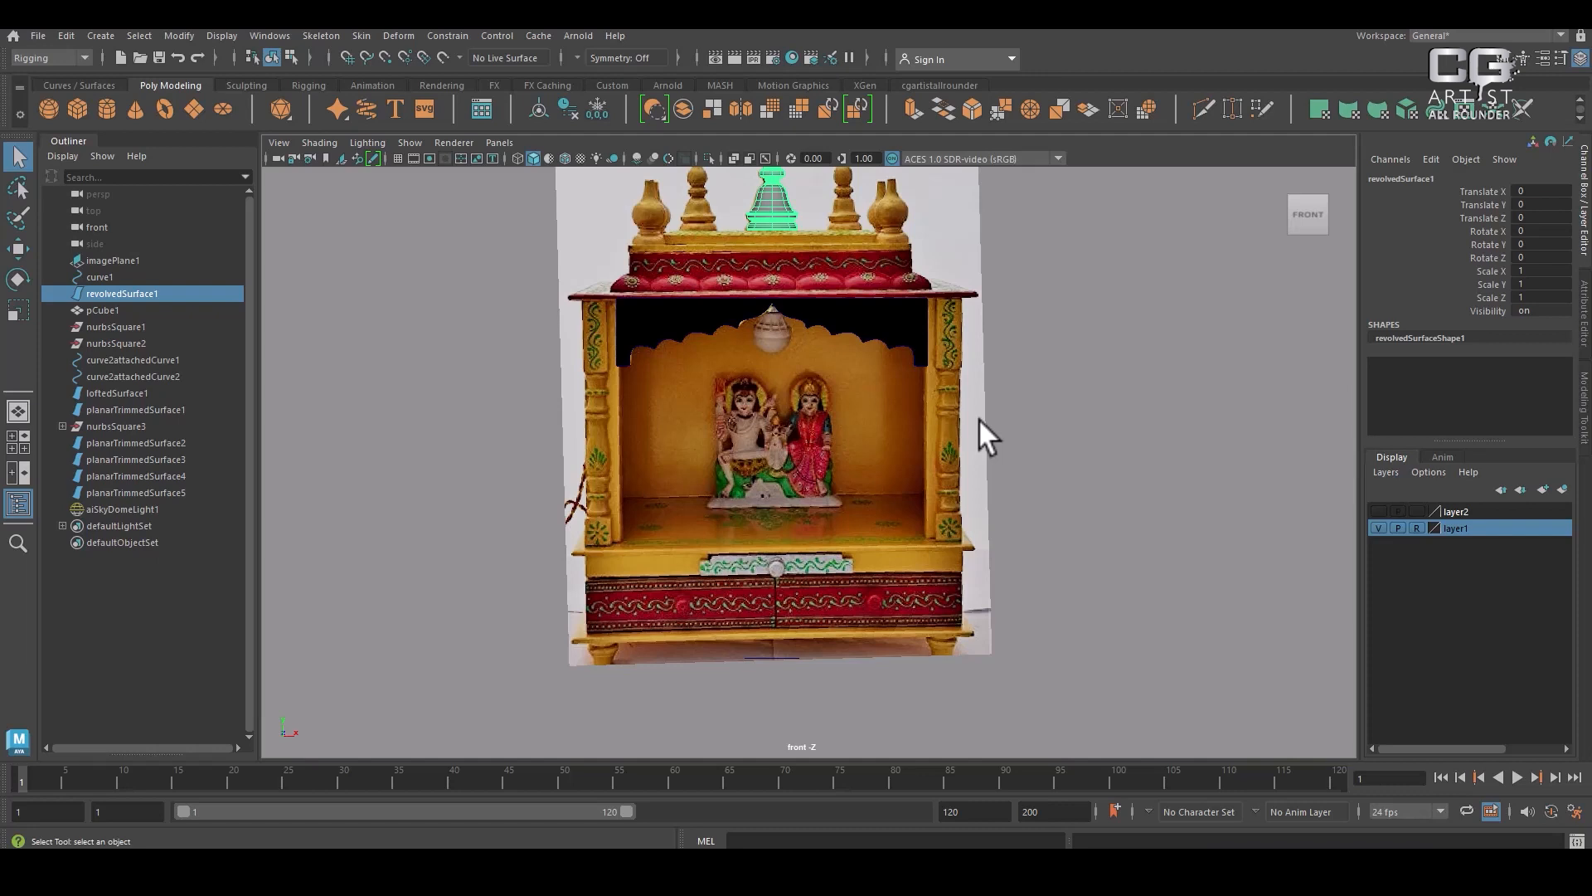
{"action": "scroll", "coordinate": [958, 464], "scroll_direction": "up", "scroll_amount": 5}
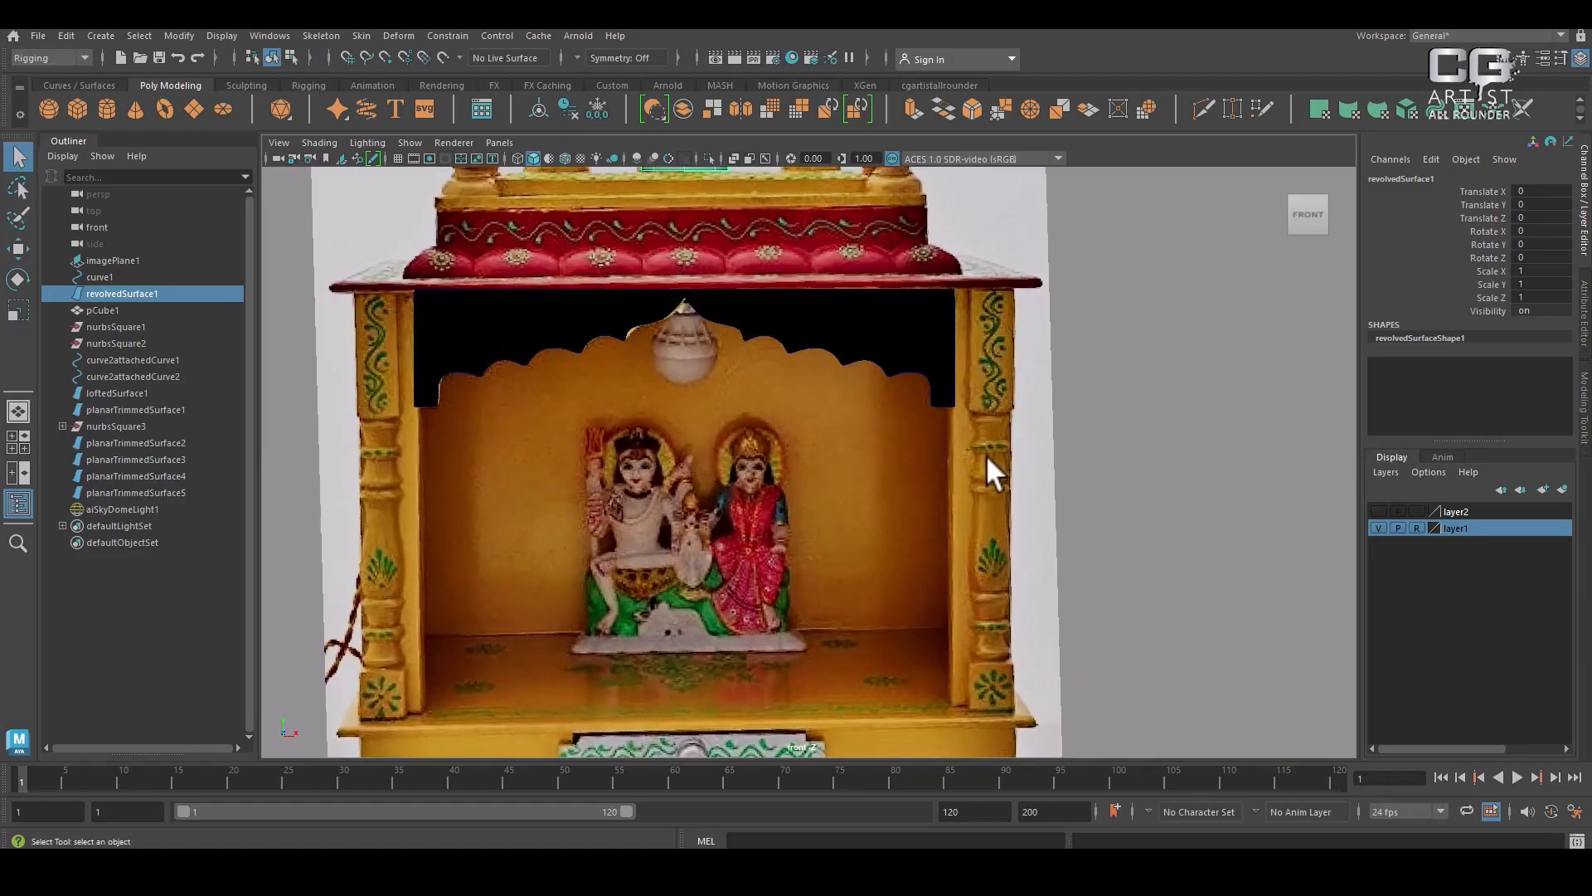
{"action": "scroll", "coordinate": [991, 432], "scroll_direction": "up", "scroll_amount": 4}
{"action": "scroll", "coordinate": [962, 356], "scroll_direction": "up", "scroll_amount": 2}
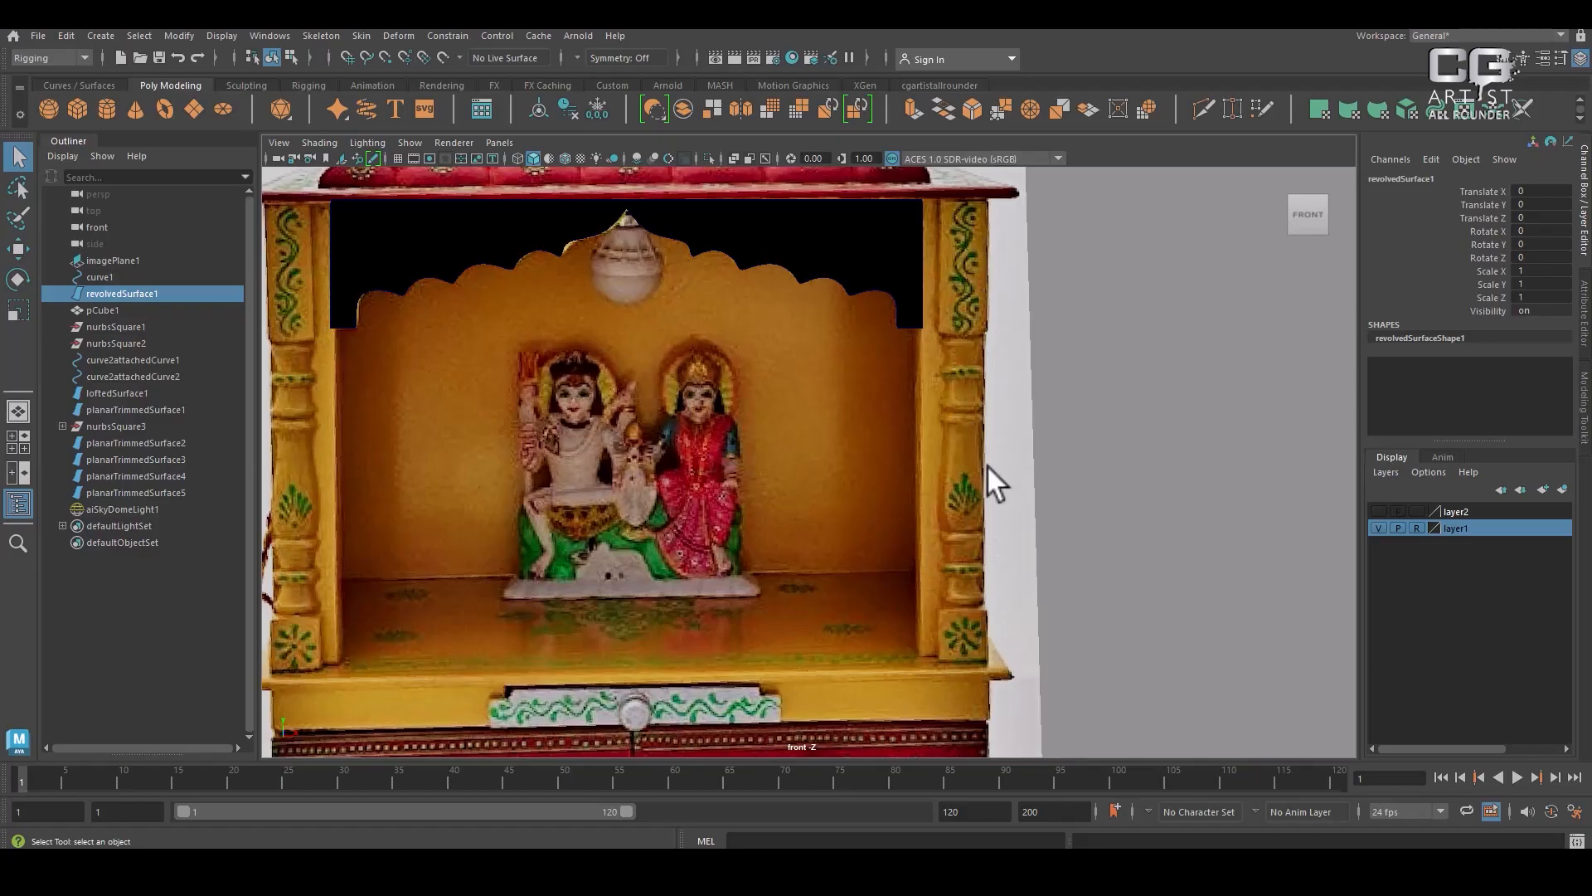
{"action": "scroll", "coordinate": [987, 448], "scroll_direction": "up", "scroll_amount": 3}
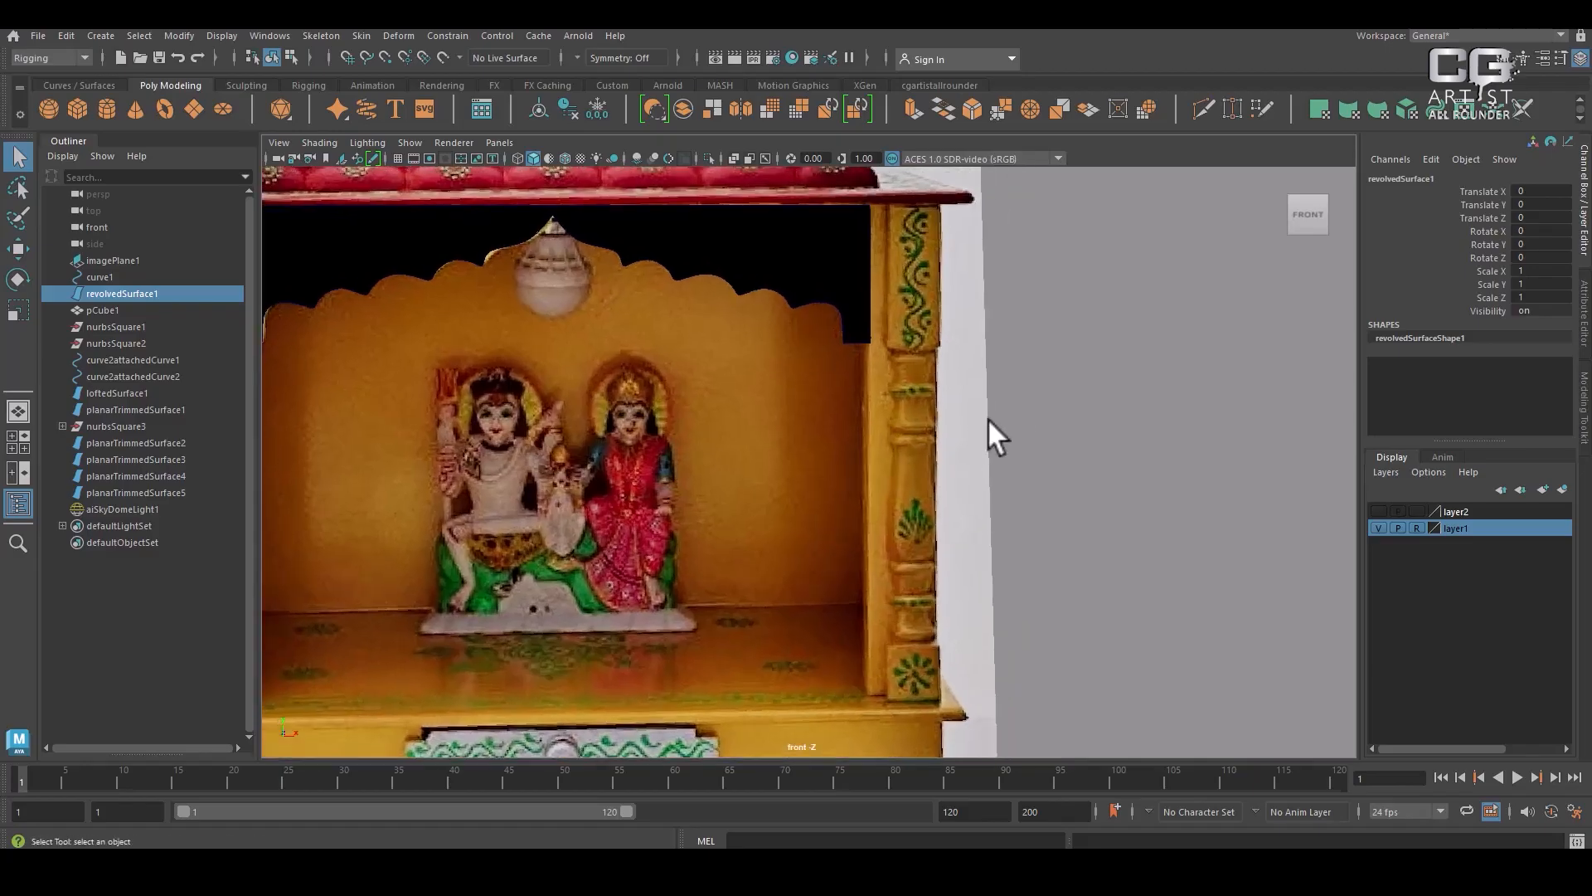
{"action": "scroll", "coordinate": [995, 431], "scroll_direction": "up", "scroll_amount": 2}
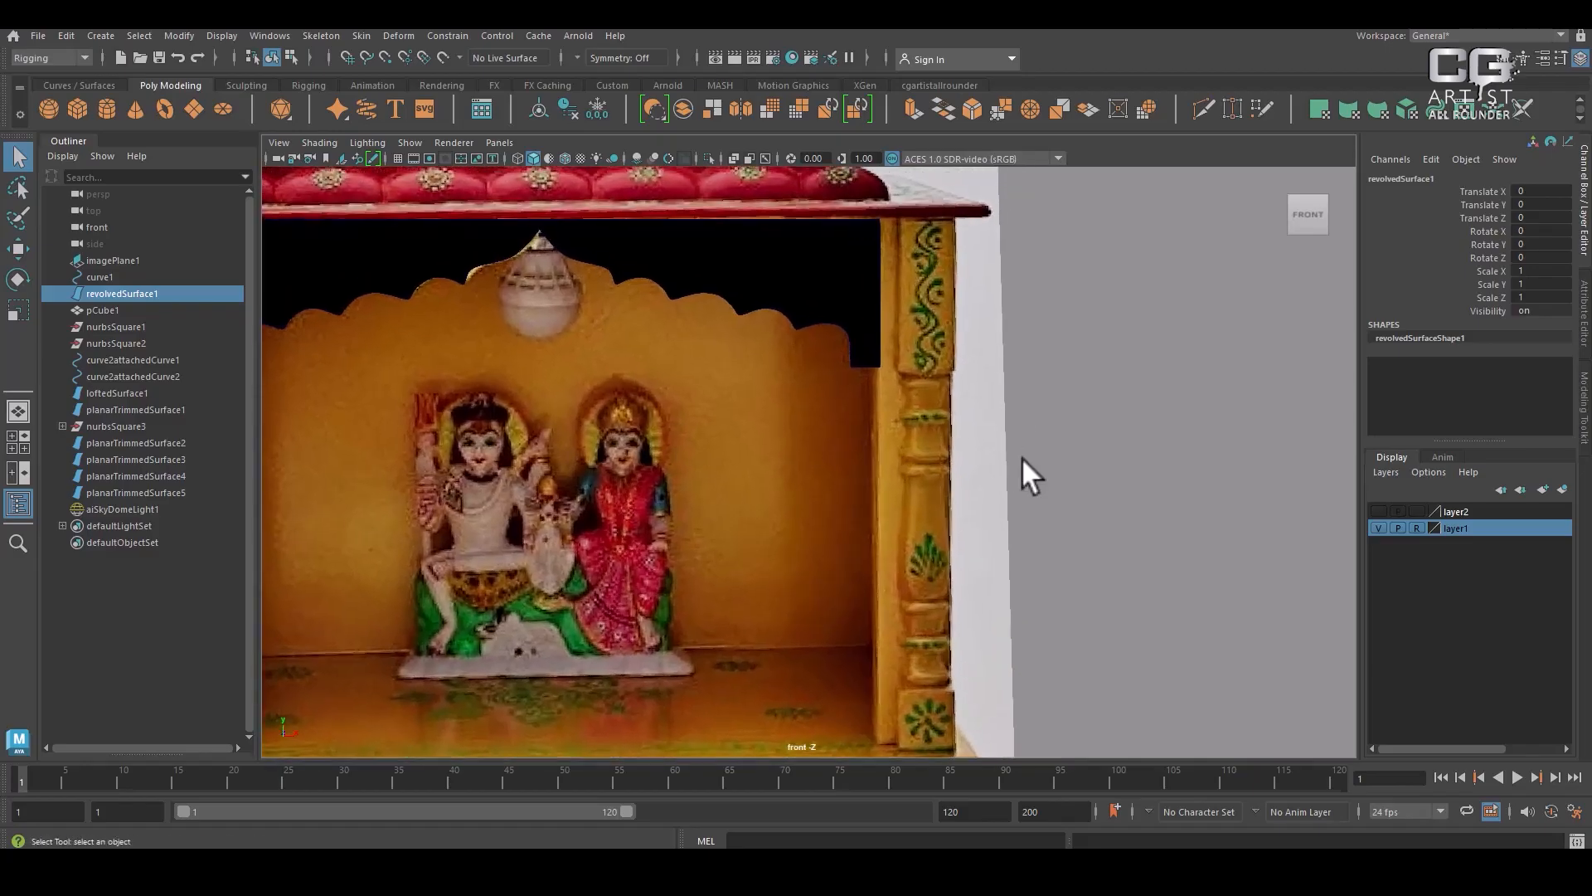
Start a CV curve below the right pillar's upper painted block and trace the outer profile of its first neck
{"action": "left_click", "coordinate": [104, 33]}
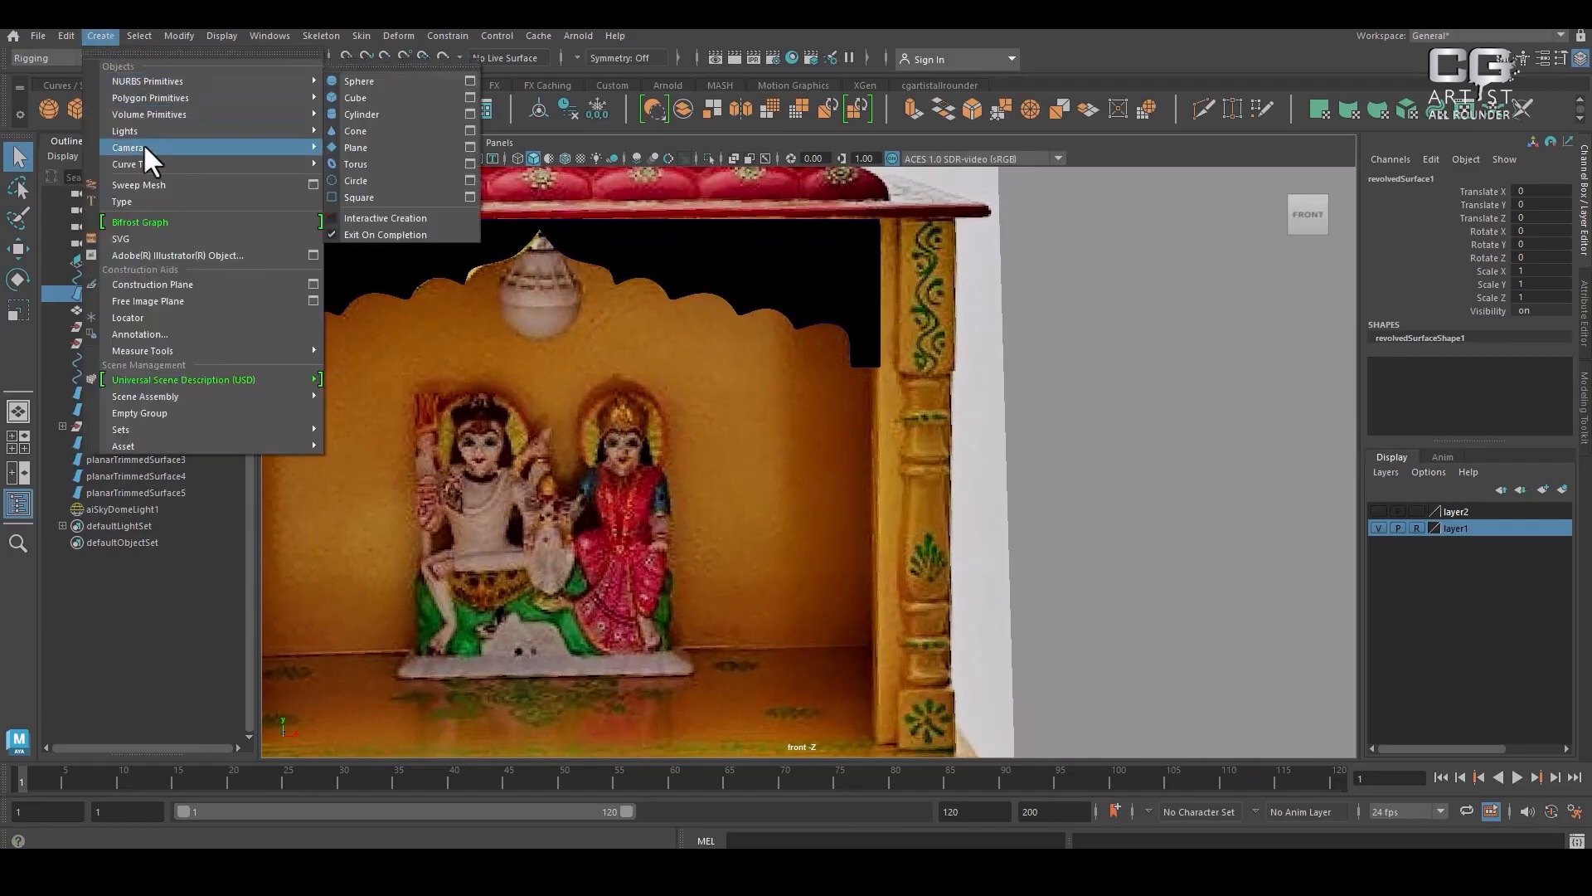
{"action": "mouse_move", "coordinate": [224, 162]}
{"action": "left_click", "coordinate": [374, 164]}
{"action": "scroll", "coordinate": [871, 420], "scroll_direction": "up", "scroll_amount": 6}
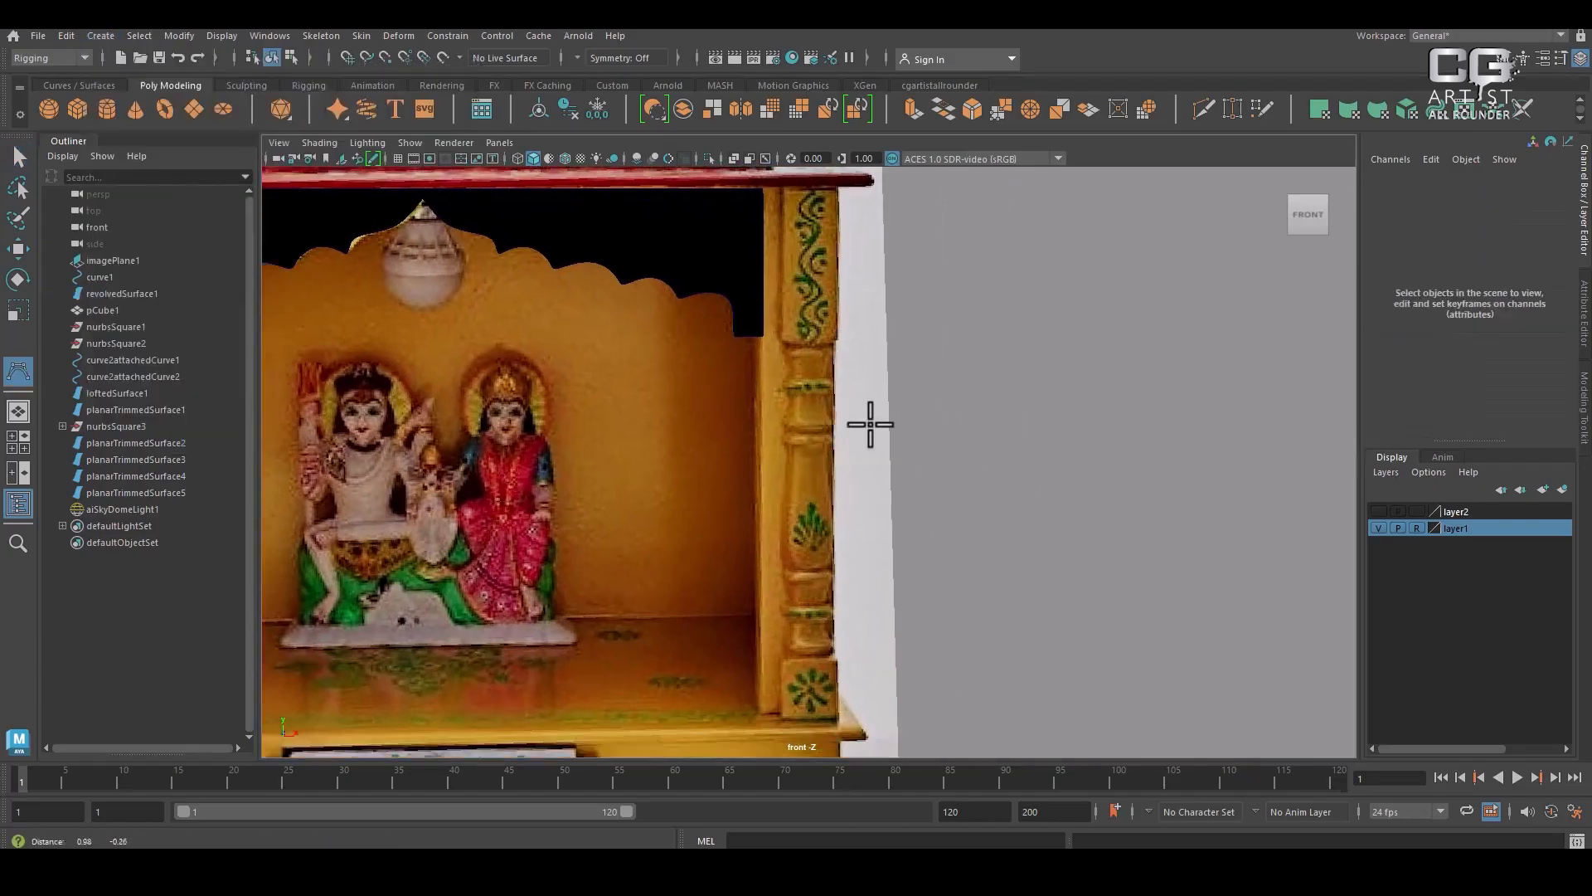
{"action": "middle_click_drag", "start_coordinate": [901, 415], "coordinate": [902, 547], "text": "alt"}
{"action": "scroll", "coordinate": [920, 469], "scroll_direction": "up", "scroll_amount": 1}
{"action": "left_click", "coordinate": [806, 344]}
{"action": "left_click", "coordinate": [828, 343]}
{"action": "left_click", "coordinate": [861, 345]}
{"action": "left_click", "coordinate": [863, 367]}
{"action": "left_click", "coordinate": [848, 391]}
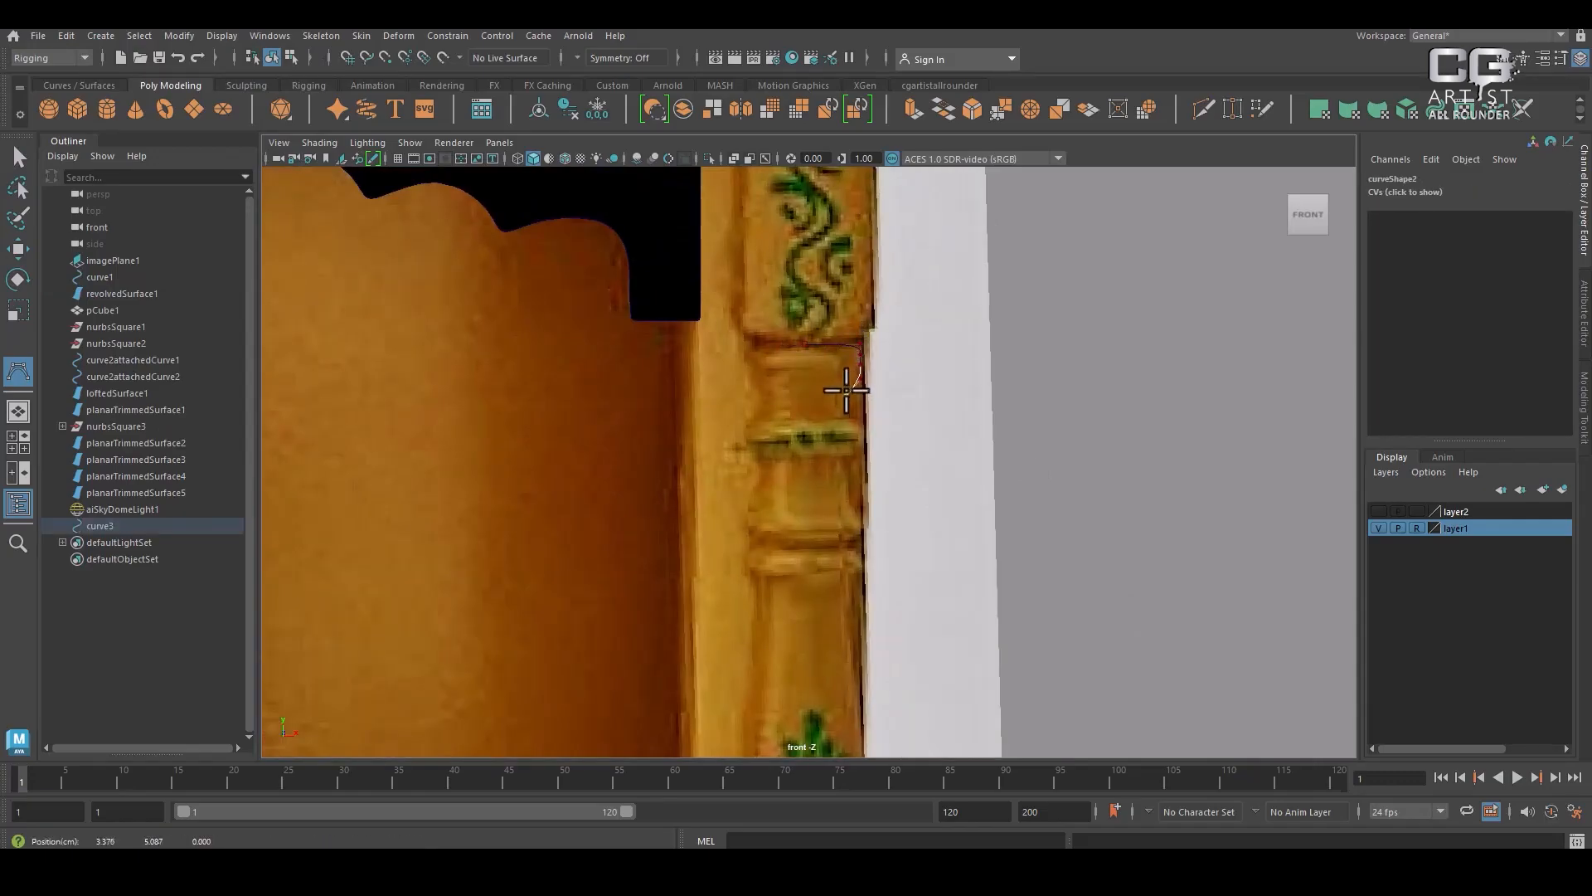
{"action": "left_click", "coordinate": [862, 416]}
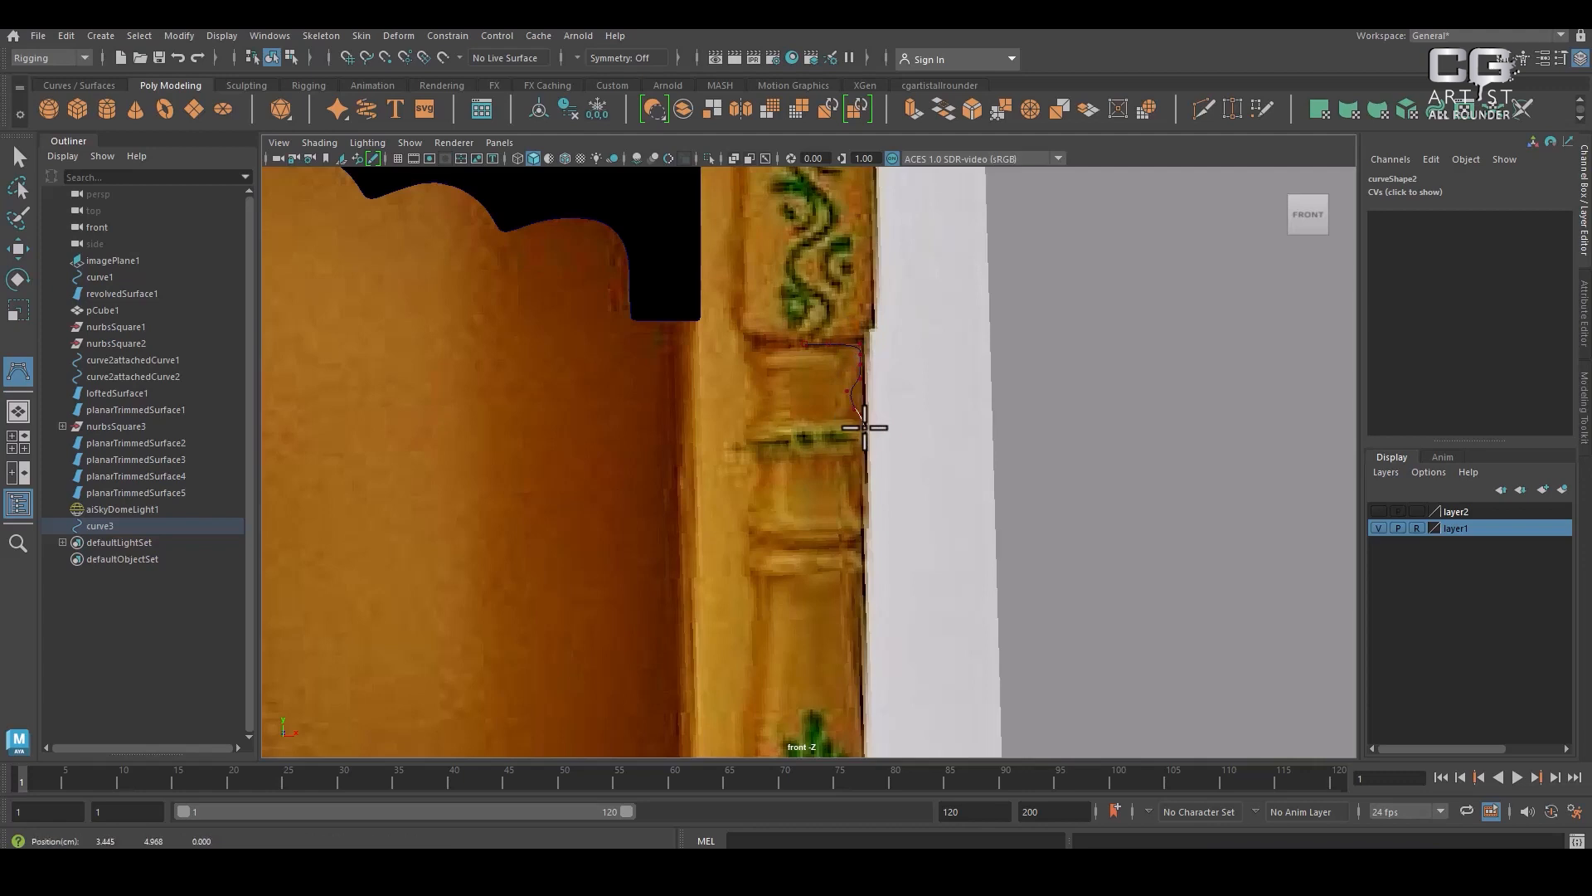
Continue the CV curve around the upper green band, the second neck and the ring above the pillar's main shaft
{"action": "left_click", "coordinate": [861, 459]}
{"action": "left_click", "coordinate": [848, 459]}
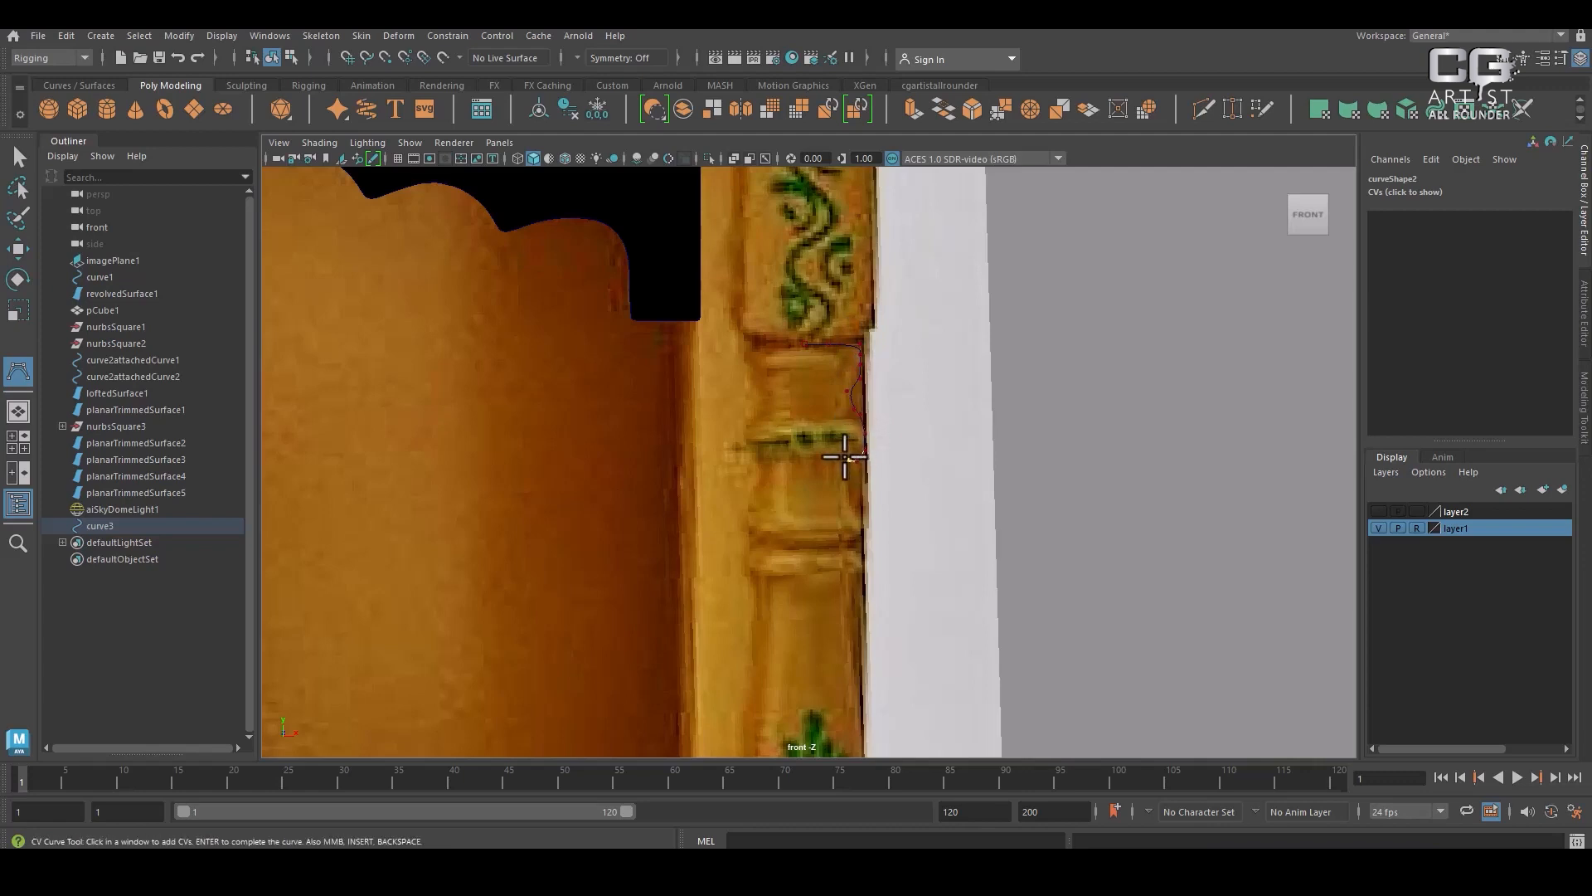
{"action": "left_click", "coordinate": [846, 482]}
{"action": "left_click", "coordinate": [858, 519]}
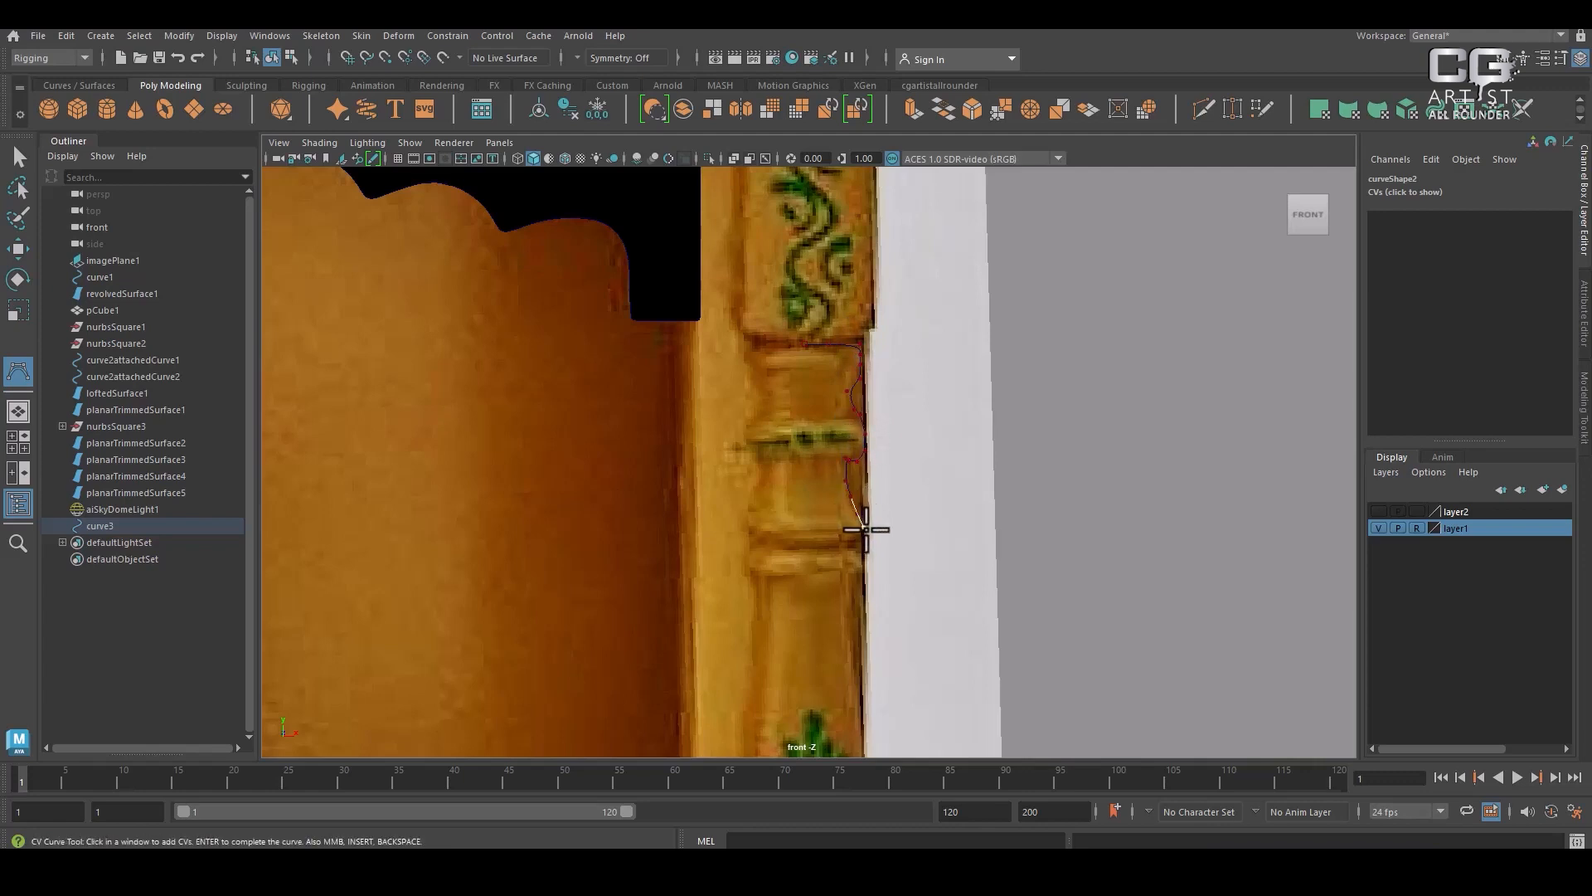
{"action": "middle_click_drag", "start_coordinate": [852, 545], "coordinate": [824, 352], "text": "alt"}
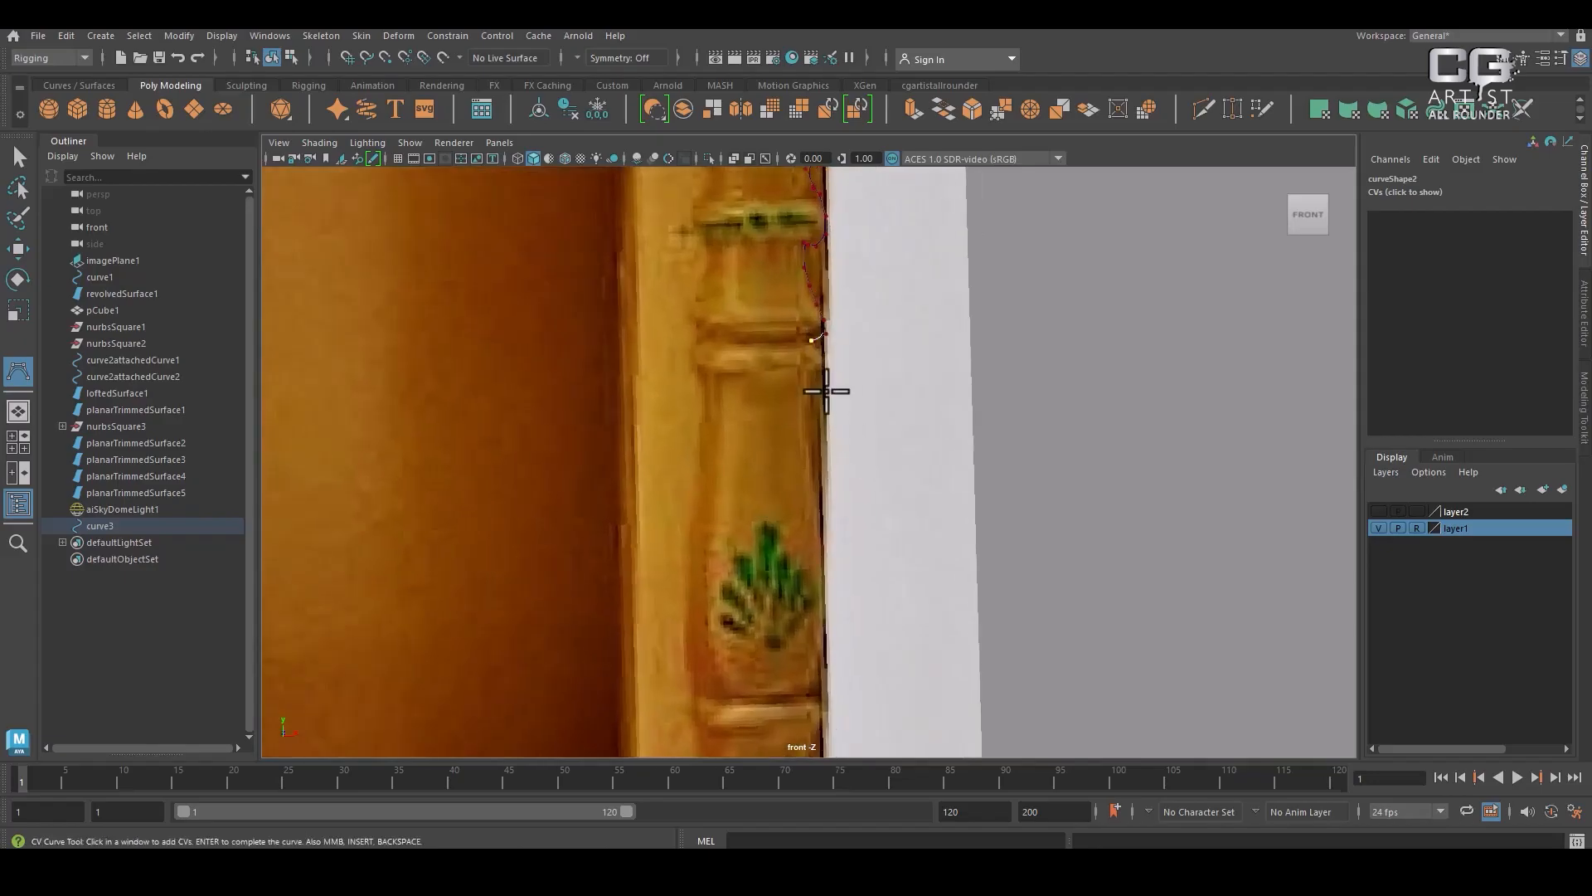
{"action": "left_click", "coordinate": [827, 371]}
{"action": "left_click", "coordinate": [815, 377]}
Trace the outer edge of the pillar's main shaft past the leaf motif down to the ring beneath it
{"action": "middle_click_drag", "start_coordinate": [795, 437], "coordinate": [789, 344], "text": "alt"}
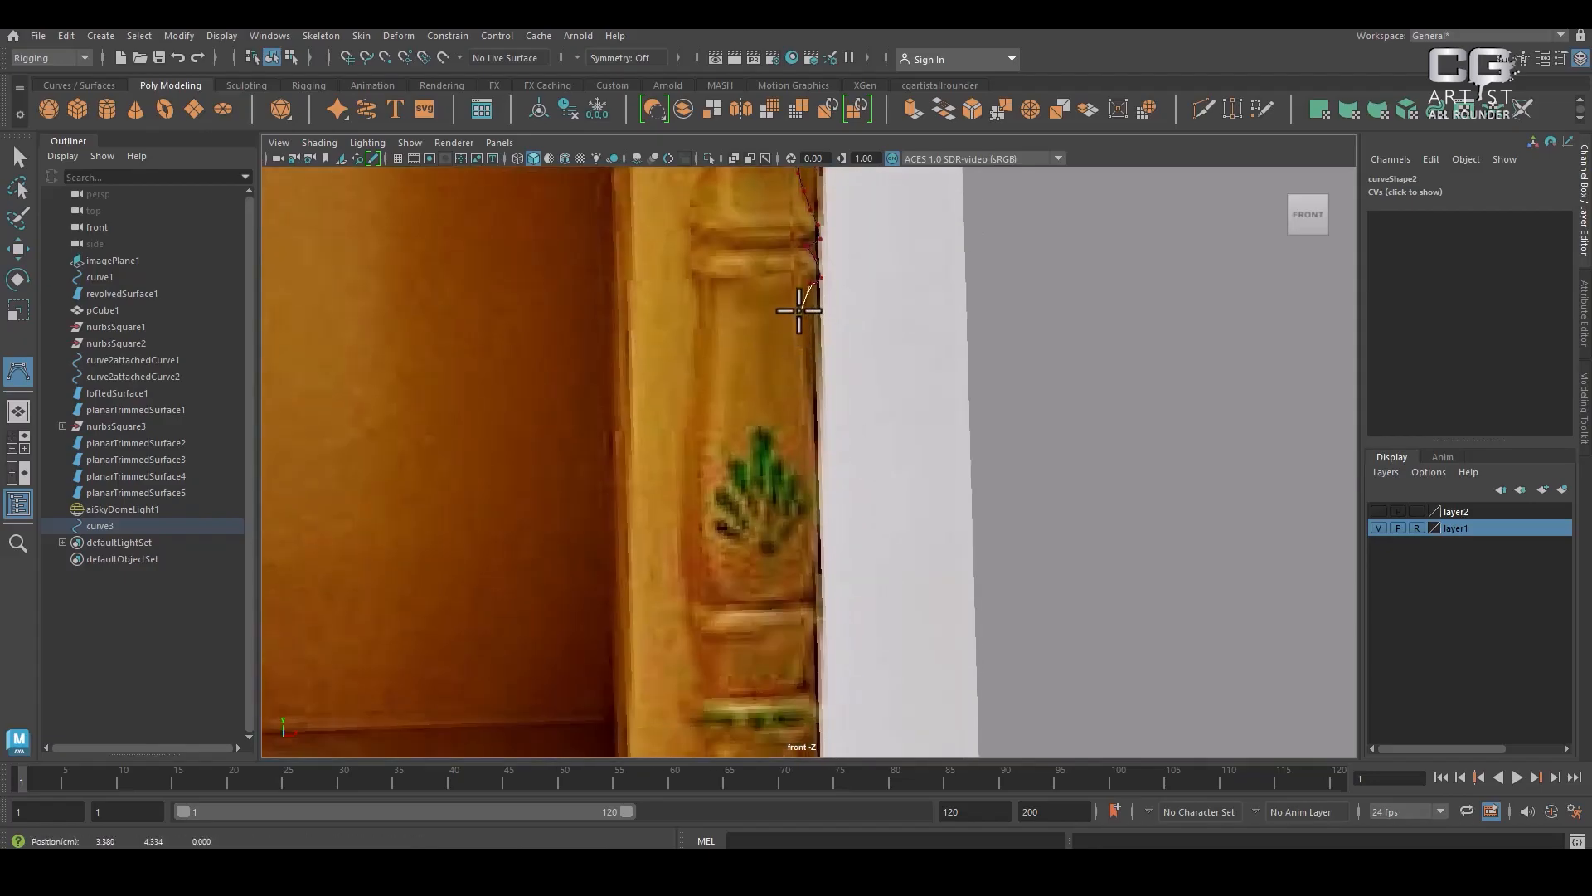
{"action": "left_click", "coordinate": [803, 371]}
{"action": "left_click", "coordinate": [817, 409]}
{"action": "middle_click_drag", "start_coordinate": [827, 495], "coordinate": [830, 429], "text": "alt"}
{"action": "left_click", "coordinate": [824, 460]}
{"action": "left_click", "coordinate": [819, 515]}
{"action": "left_click", "coordinate": [810, 528]}
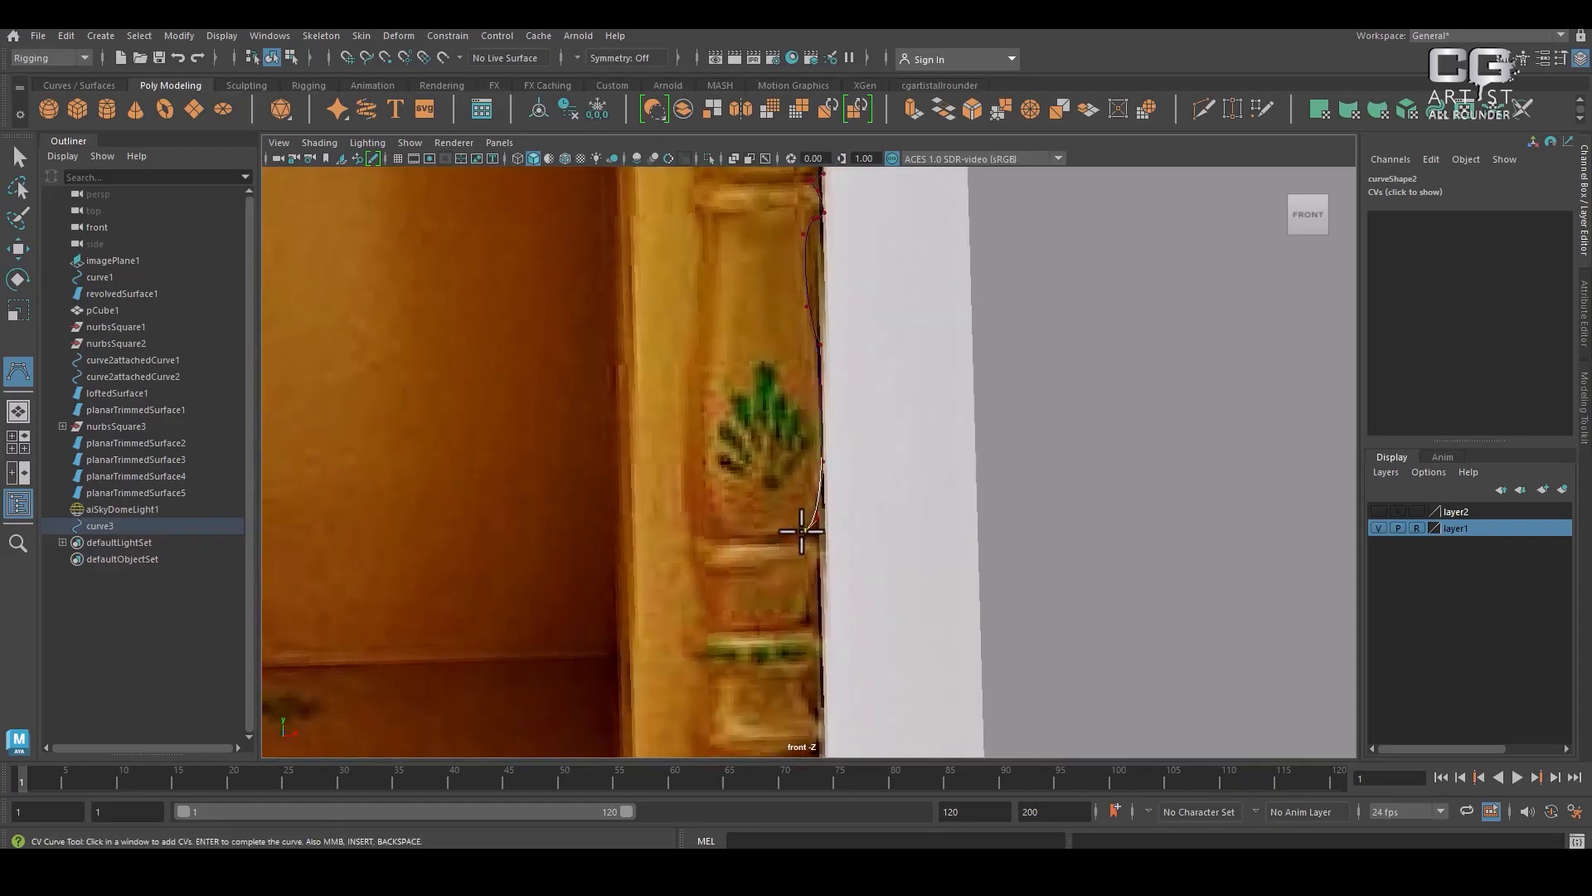
{"action": "left_click", "coordinate": [798, 541]}
{"action": "middle_click_drag", "start_coordinate": [798, 541], "coordinate": [826, 390], "text": "alt"}
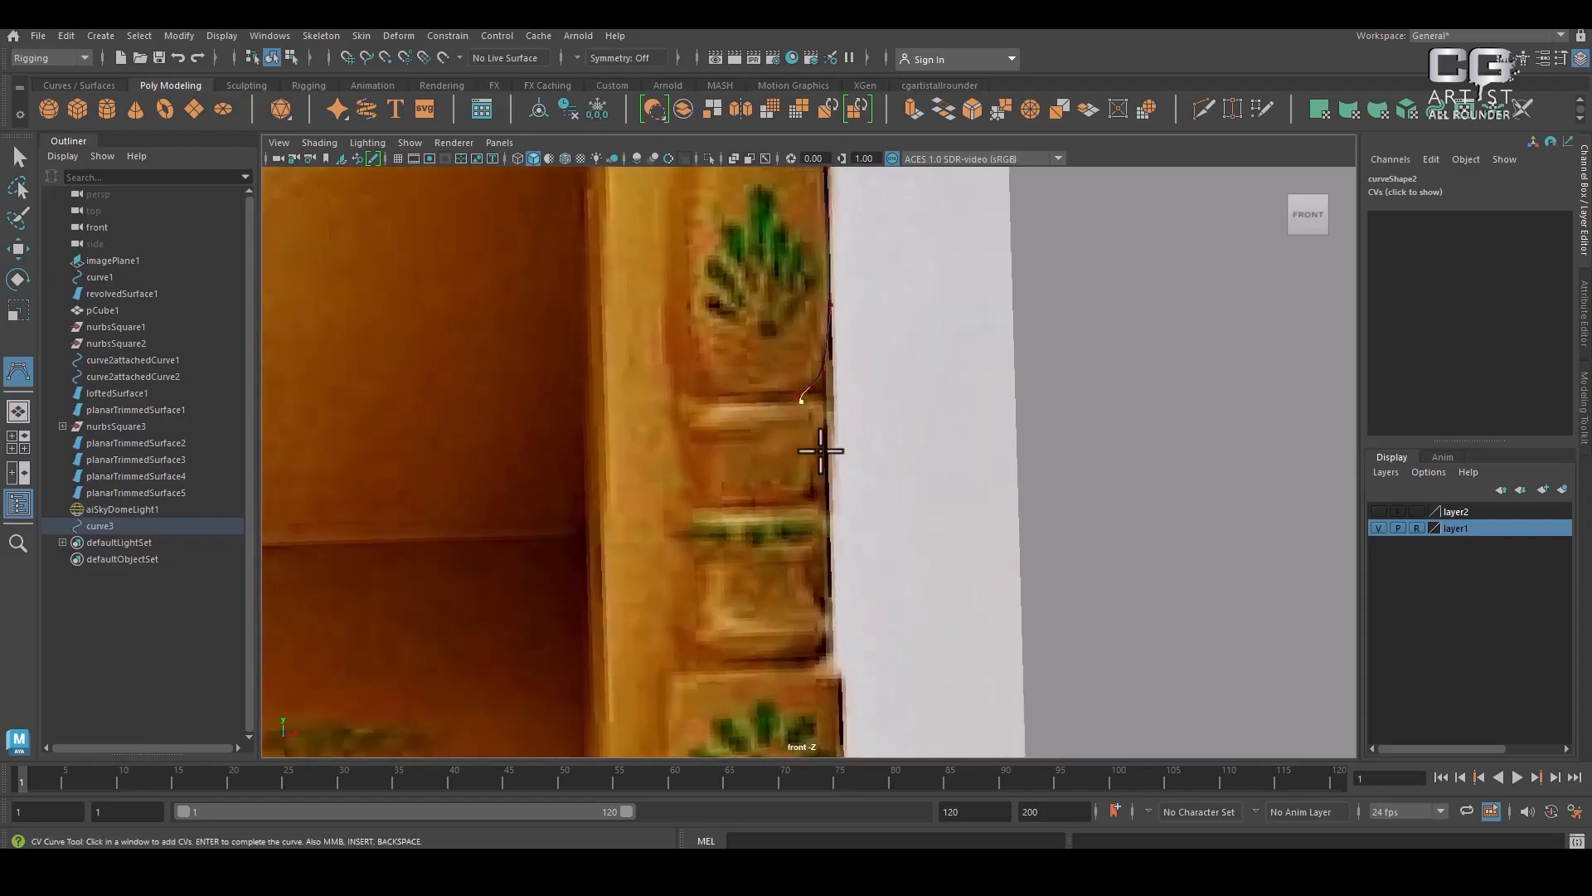
Trace the pillar's lower necks, green band and bottom collar down to the square base block
{"action": "left_click", "coordinate": [821, 430]}
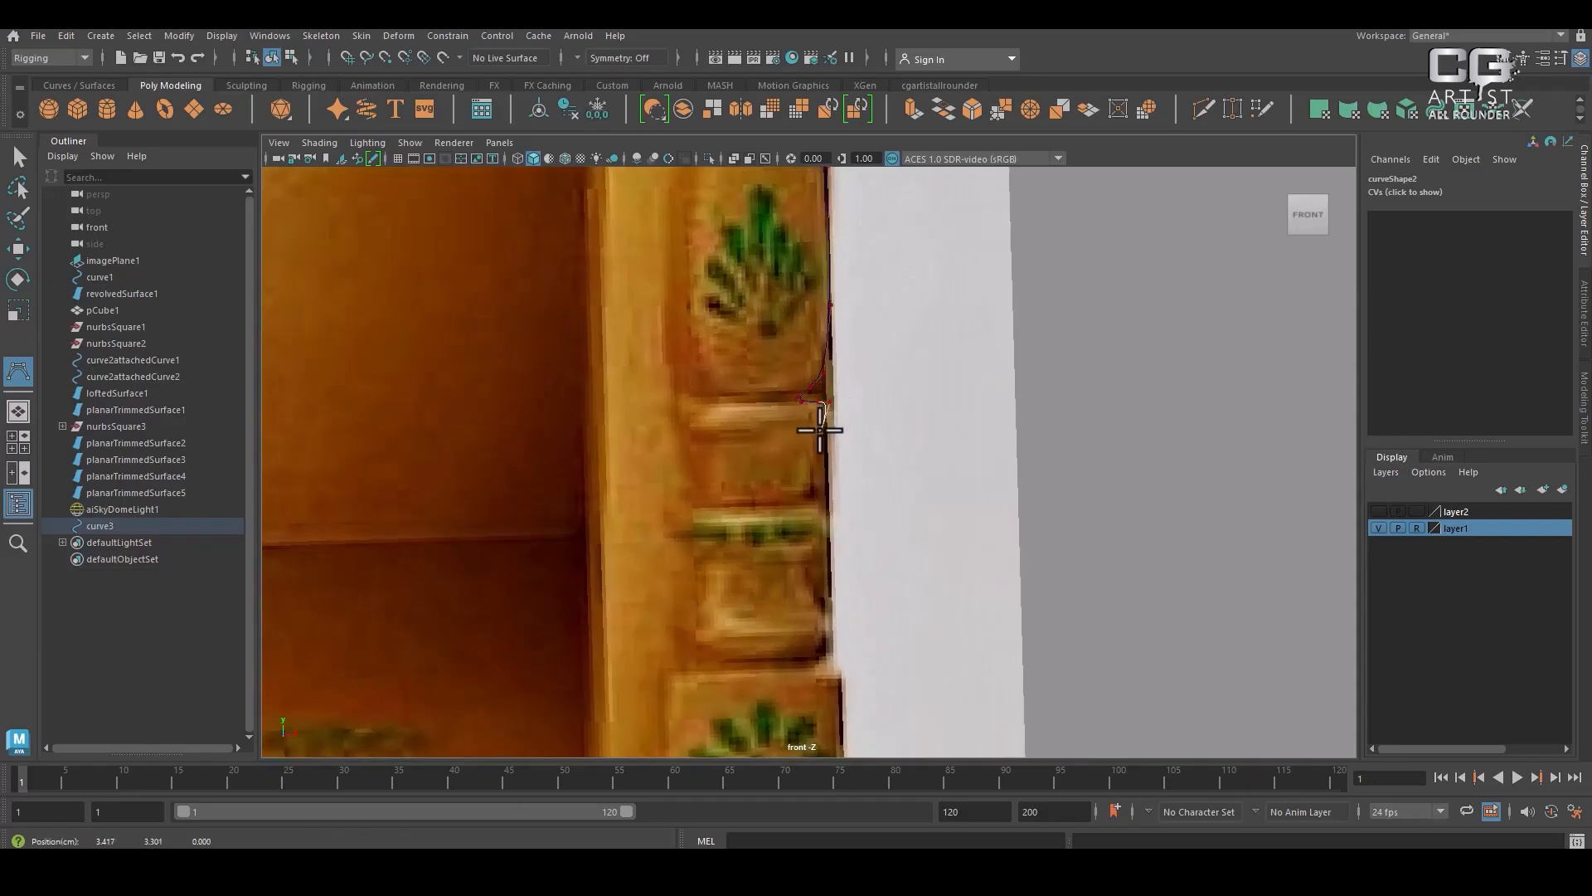
{"action": "left_click", "coordinate": [821, 460]}
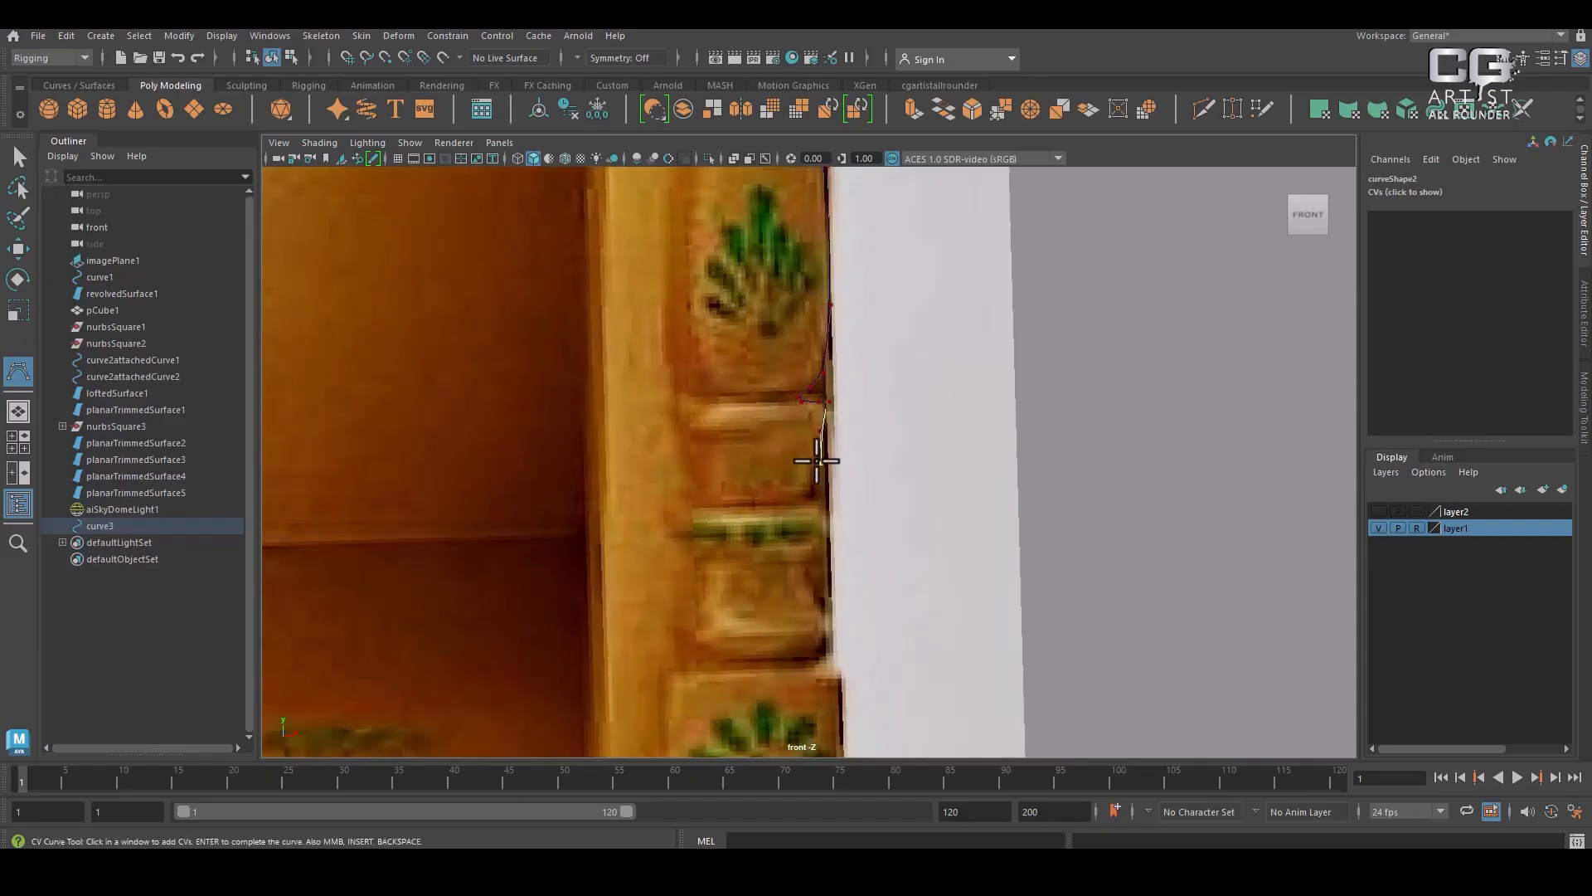
{"action": "left_click", "coordinate": [813, 438]}
{"action": "left_click", "coordinate": [814, 490]}
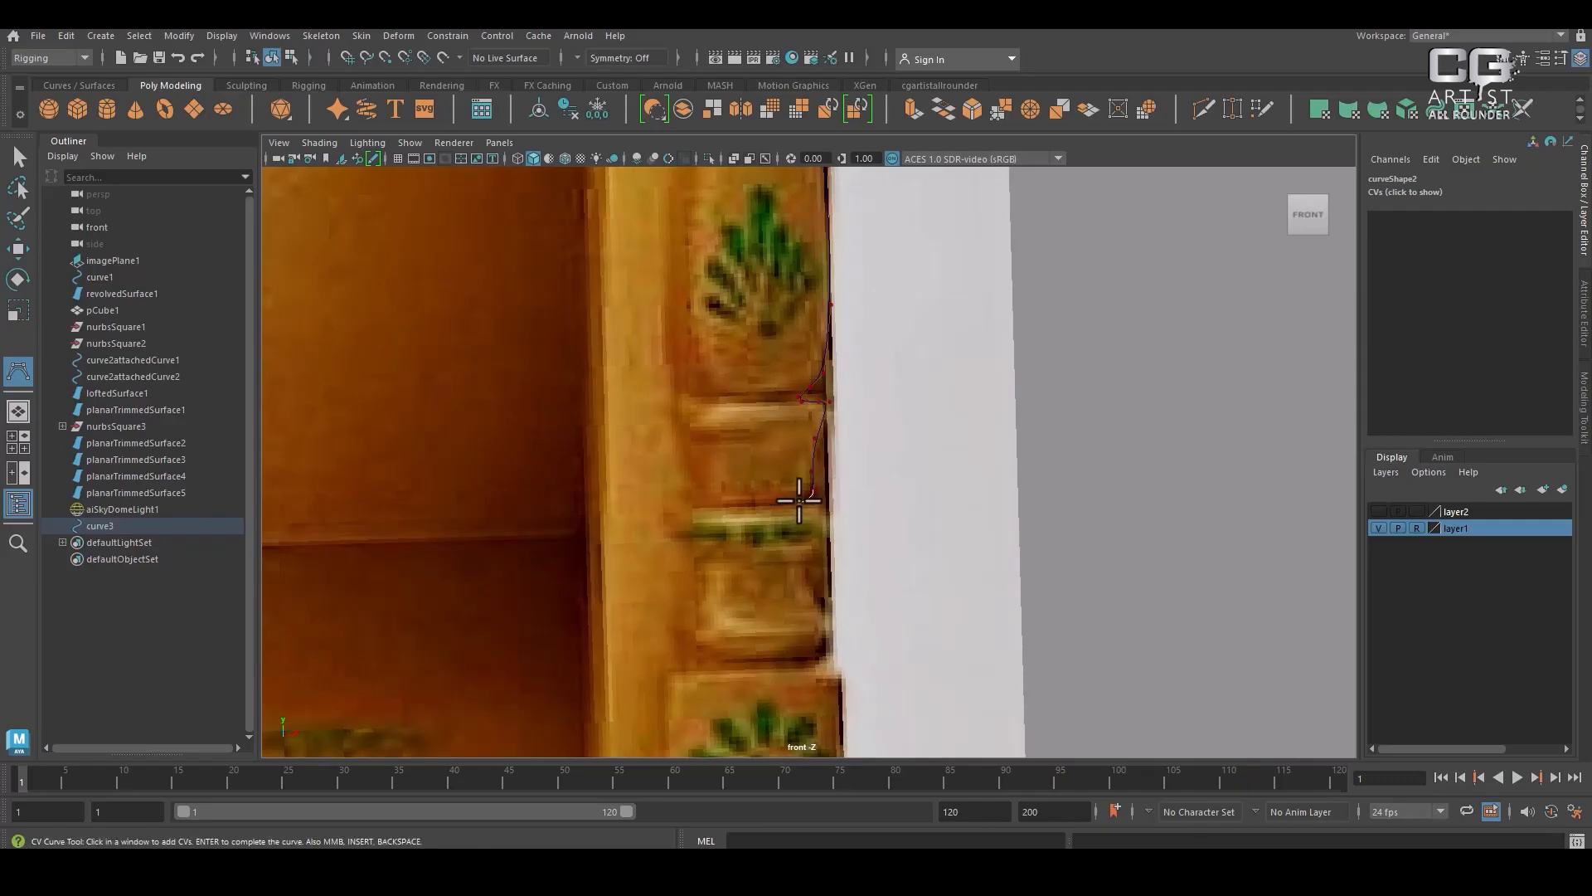
{"action": "left_click", "coordinate": [826, 512]}
{"action": "left_click", "coordinate": [828, 532]}
{"action": "left_click", "coordinate": [821, 548]}
{"action": "left_click", "coordinate": [807, 563]}
{"action": "left_click", "coordinate": [808, 576]}
{"action": "left_click", "coordinate": [815, 601]}
{"action": "left_click", "coordinate": [828, 620]}
{"action": "left_click", "coordinate": [820, 655]}
{"action": "left_click", "coordinate": [804, 666]}
Add a last point running inward along the top of the square base block and finish the profile curve
{"action": "middle_click_drag", "start_coordinate": [836, 663], "coordinate": [861, 425], "text": "alt"}
{"action": "right_click_drag", "start_coordinate": [861, 425], "coordinate": [904, 680], "text": "alt"}
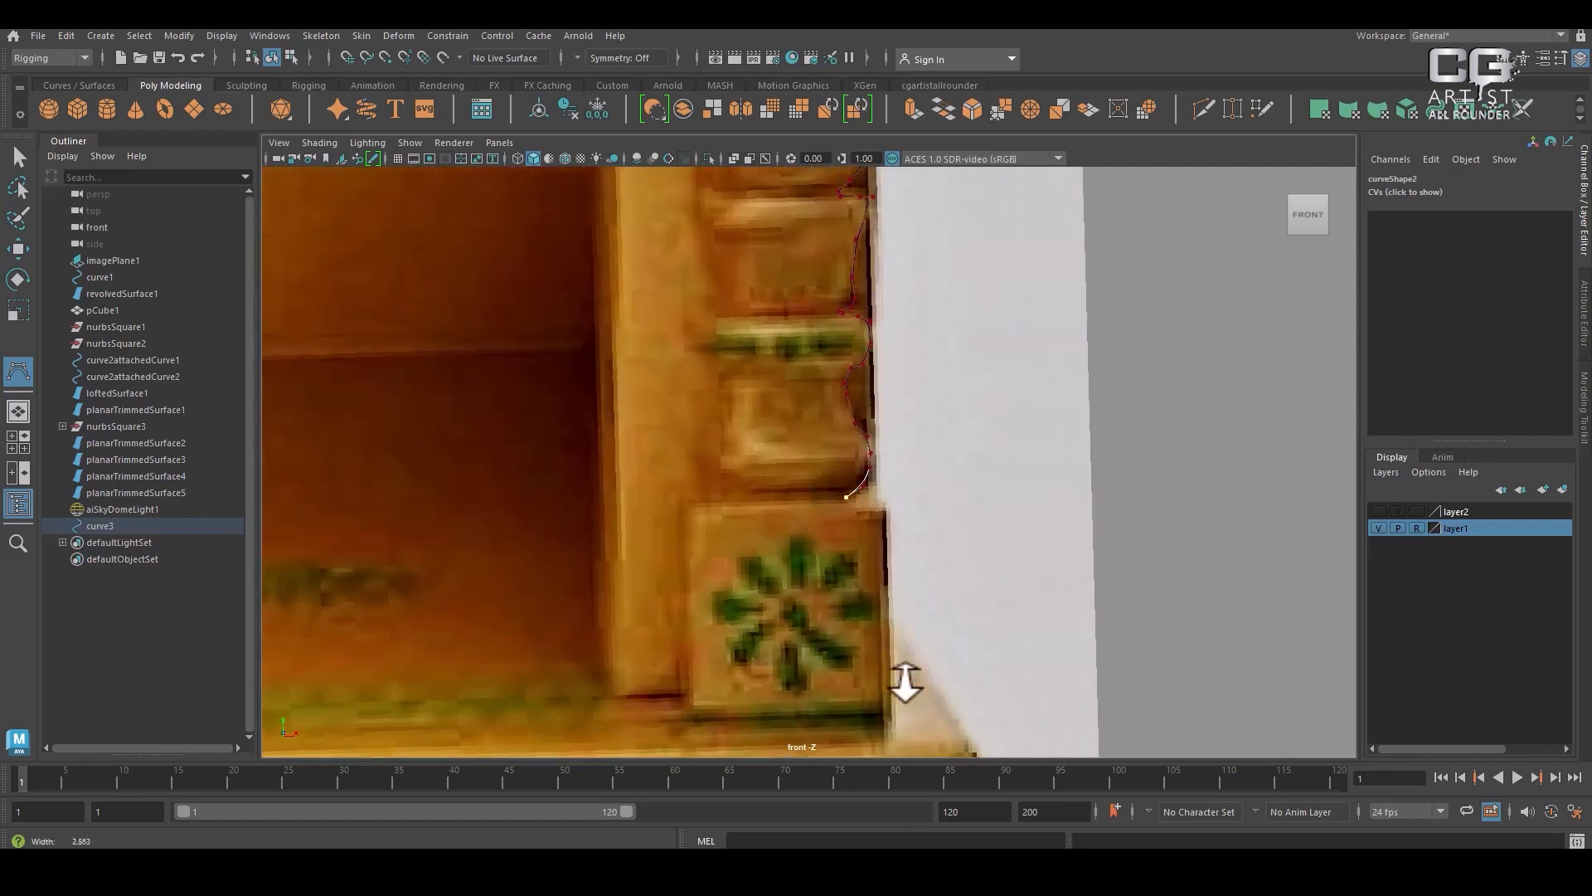
{"action": "left_click", "coordinate": [798, 496]}
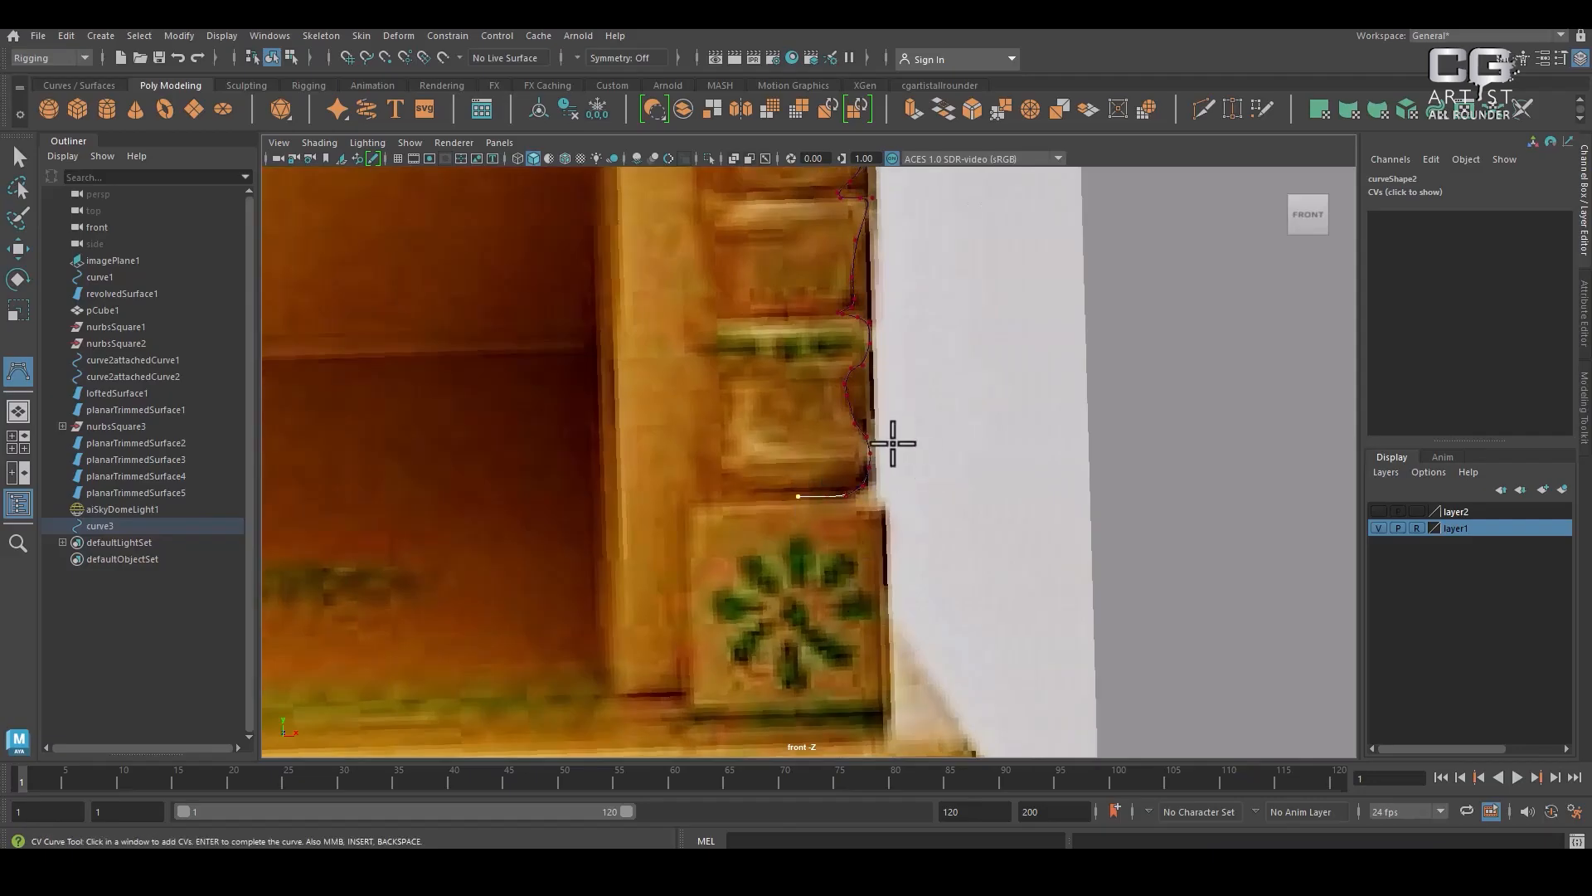
{"action": "key", "text": "Return"}
Check the traced curve against the pillar, deselect it and hide the reference image on layer1
{"action": "right_click_drag", "start_coordinate": [943, 464], "coordinate": [922, 349], "text": "alt"}
{"action": "middle_click_drag", "start_coordinate": [923, 349], "coordinate": [938, 484], "text": "alt"}
{"action": "right_click_drag", "start_coordinate": [938, 484], "coordinate": [948, 471], "text": "alt"}
{"action": "middle_click_drag", "start_coordinate": [948, 471], "coordinate": [944, 521], "text": "alt"}
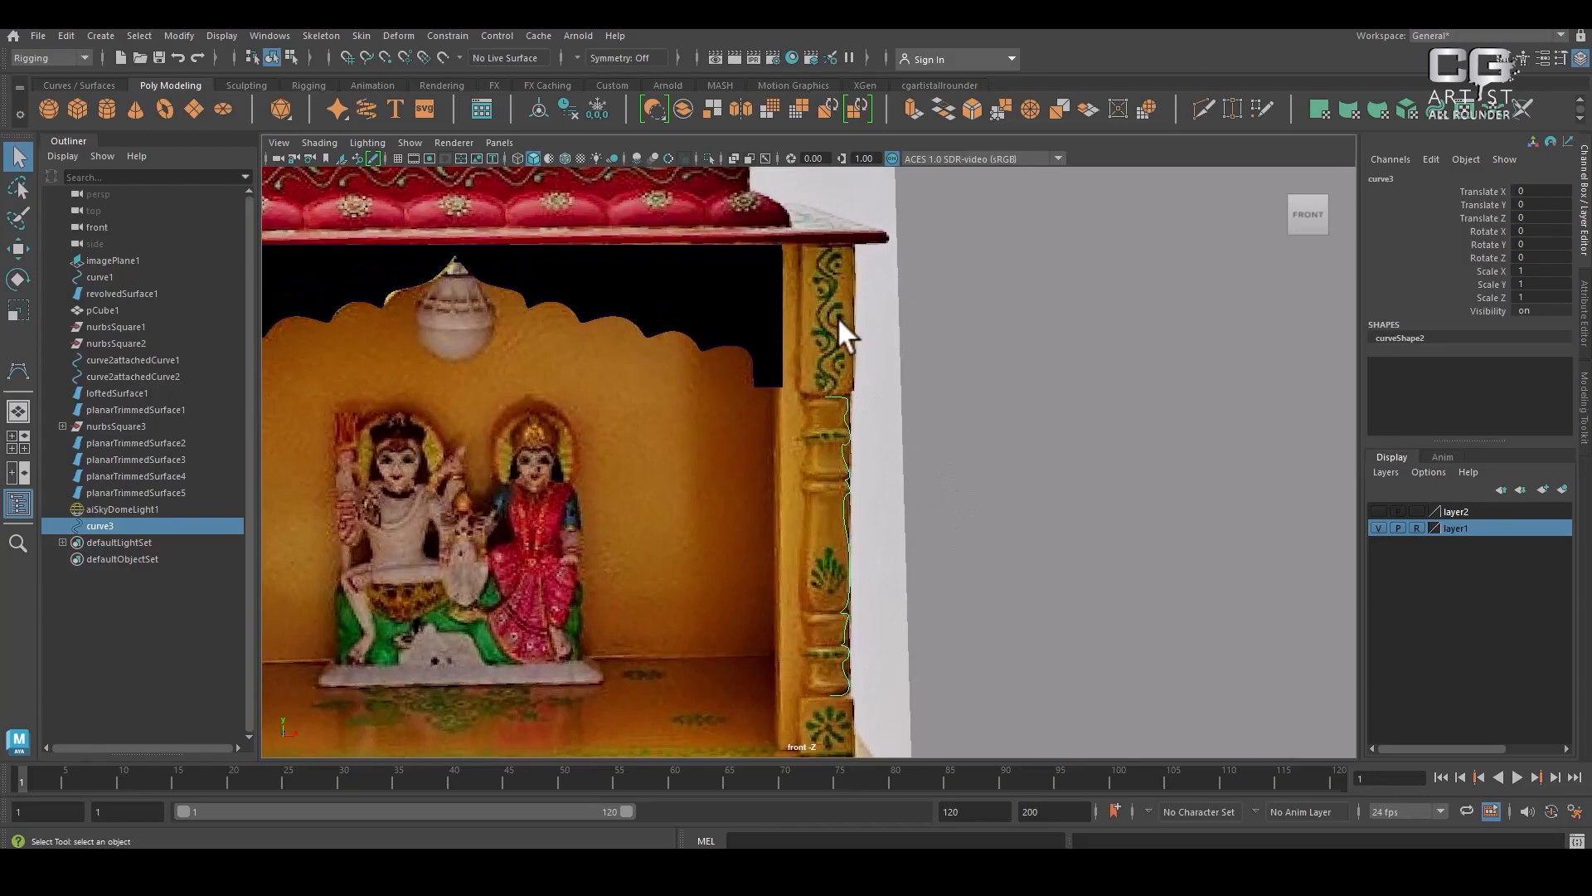
{"action": "middle_click_drag", "start_coordinate": [853, 481], "coordinate": [845, 424], "text": "alt"}
{"action": "right_click_drag", "start_coordinate": [845, 424], "coordinate": [937, 573], "text": "alt"}
{"action": "left_click", "coordinate": [1127, 551]}
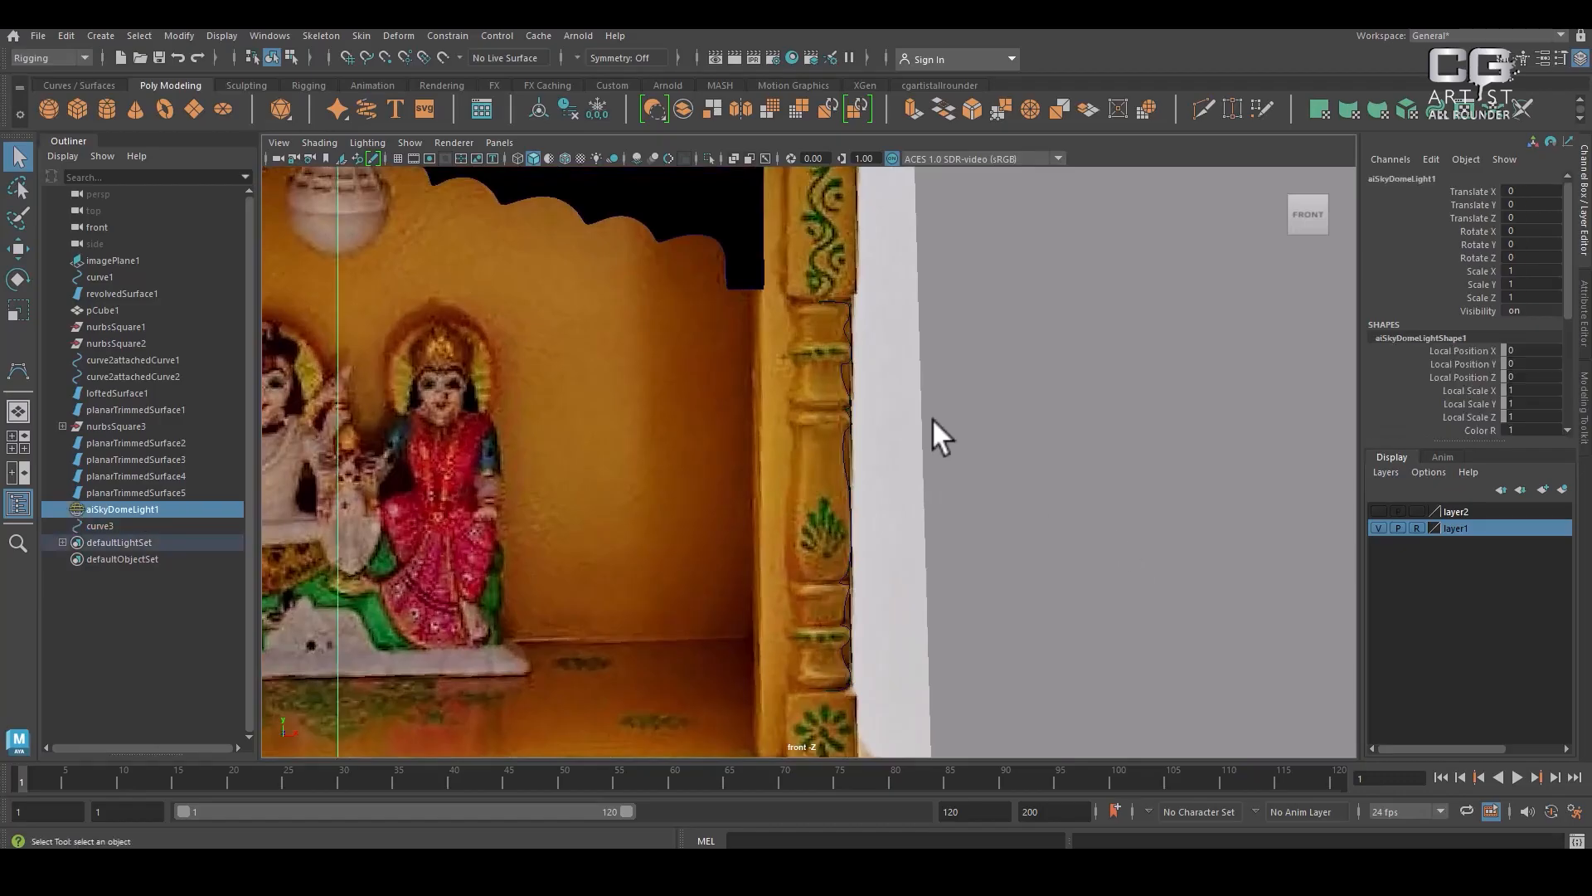
{"action": "left_click", "coordinate": [1380, 528]}
Select the pillar profile curve and snap its pivot to the curve's upper inner endpoint
{"action": "left_click", "coordinate": [851, 358]}
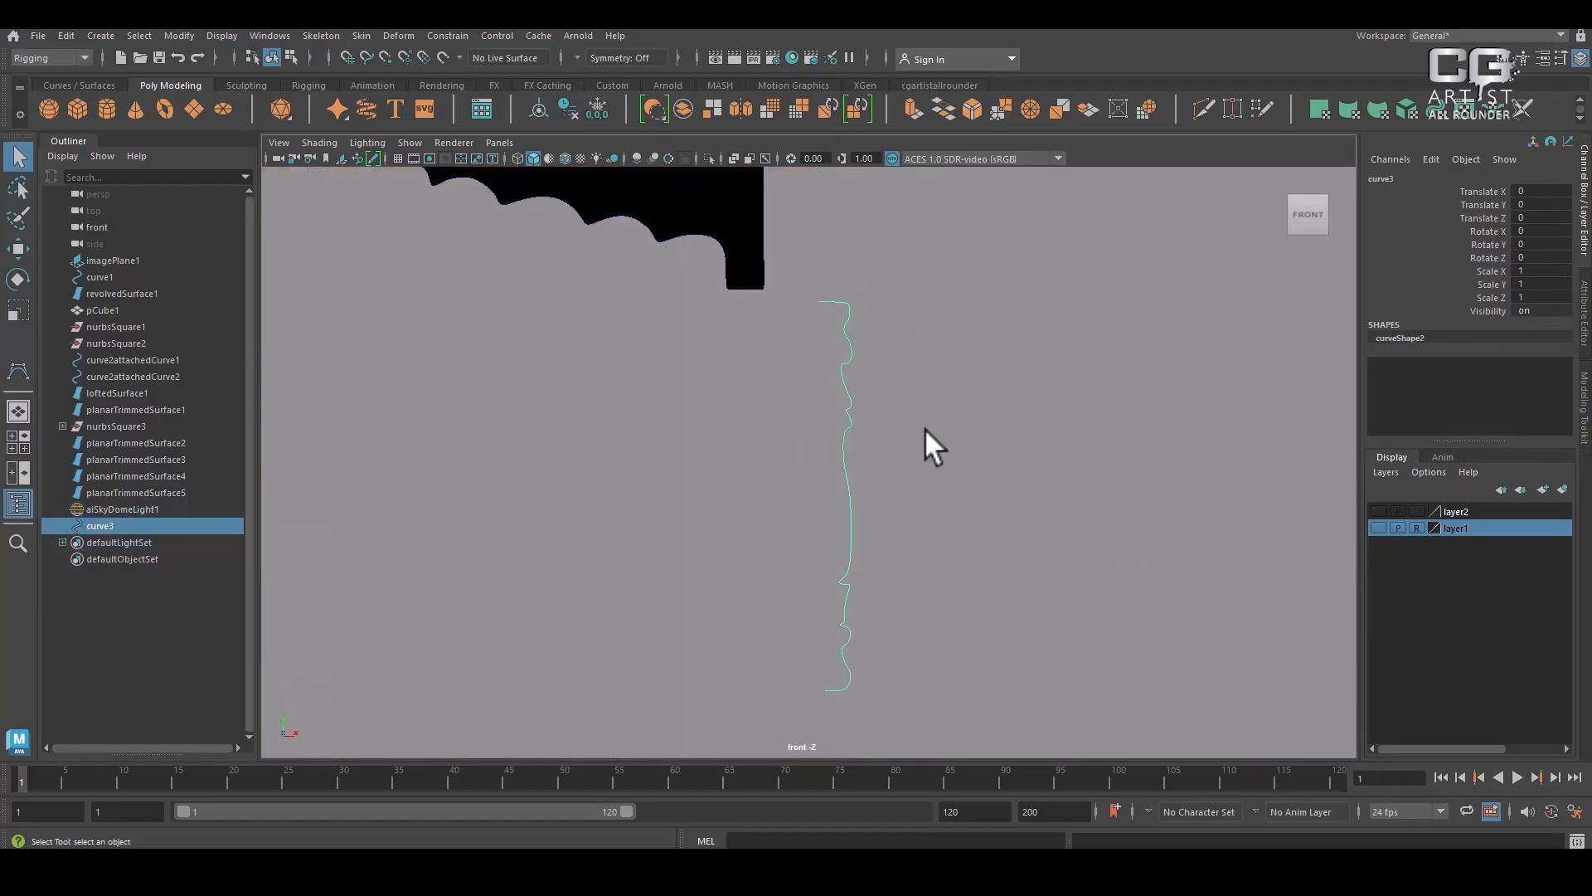
{"action": "key", "text": "w"}
{"action": "right_click_drag", "start_coordinate": [902, 534], "coordinate": [859, 476], "text": "alt"}
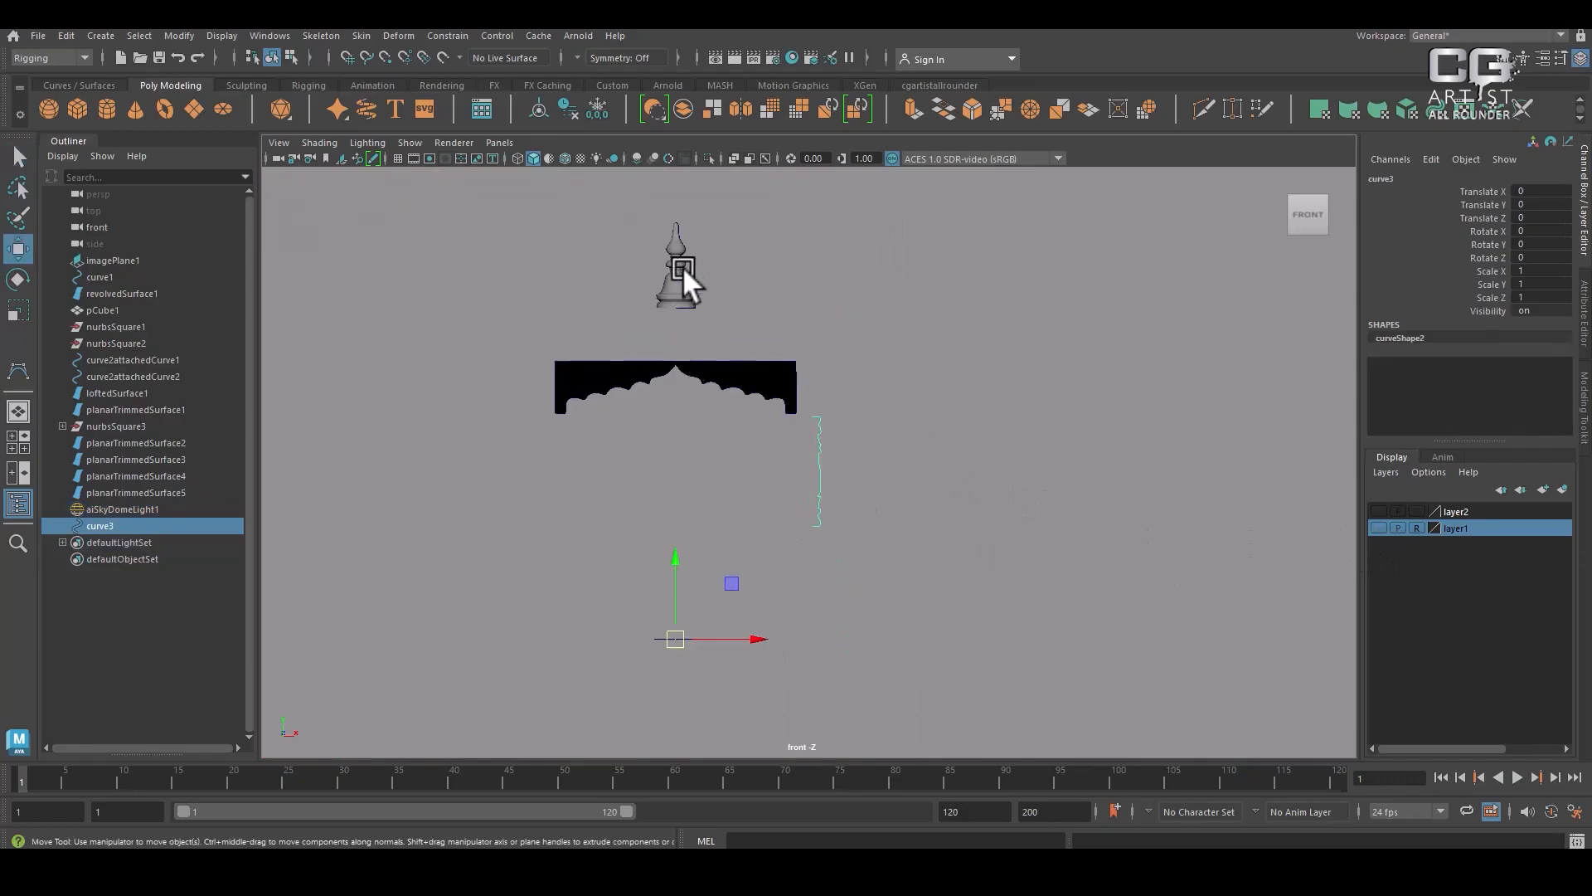
{"action": "right_click_drag", "start_coordinate": [785, 416], "coordinate": [1057, 577], "text": "alt"}
{"action": "middle_click_drag", "start_coordinate": [986, 431], "coordinate": [999, 481], "text": "alt"}
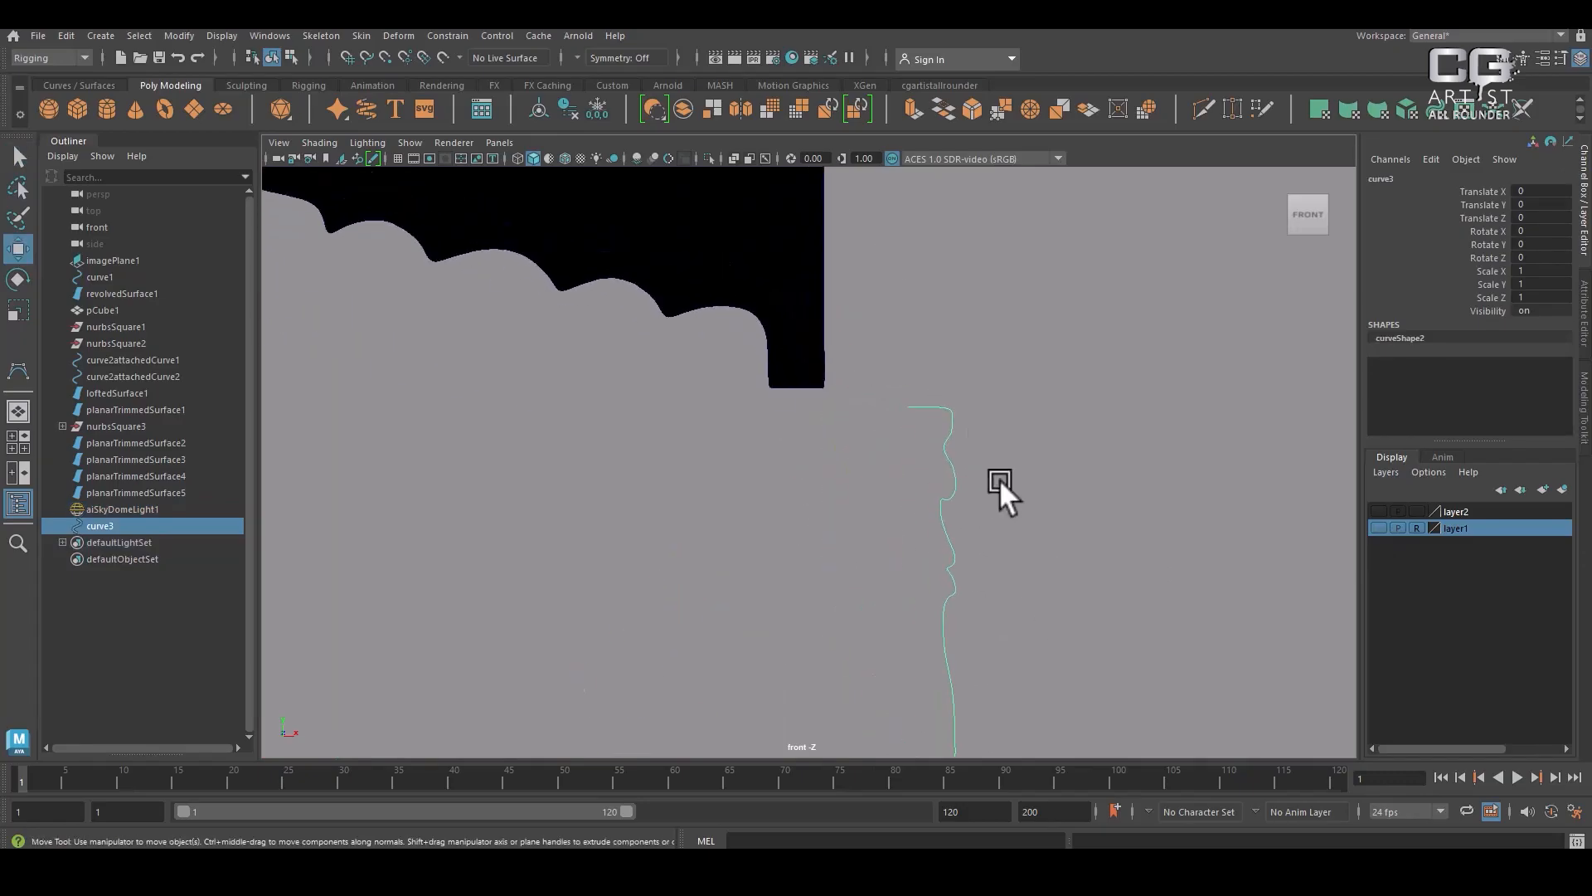
{"action": "key", "text": "d"}
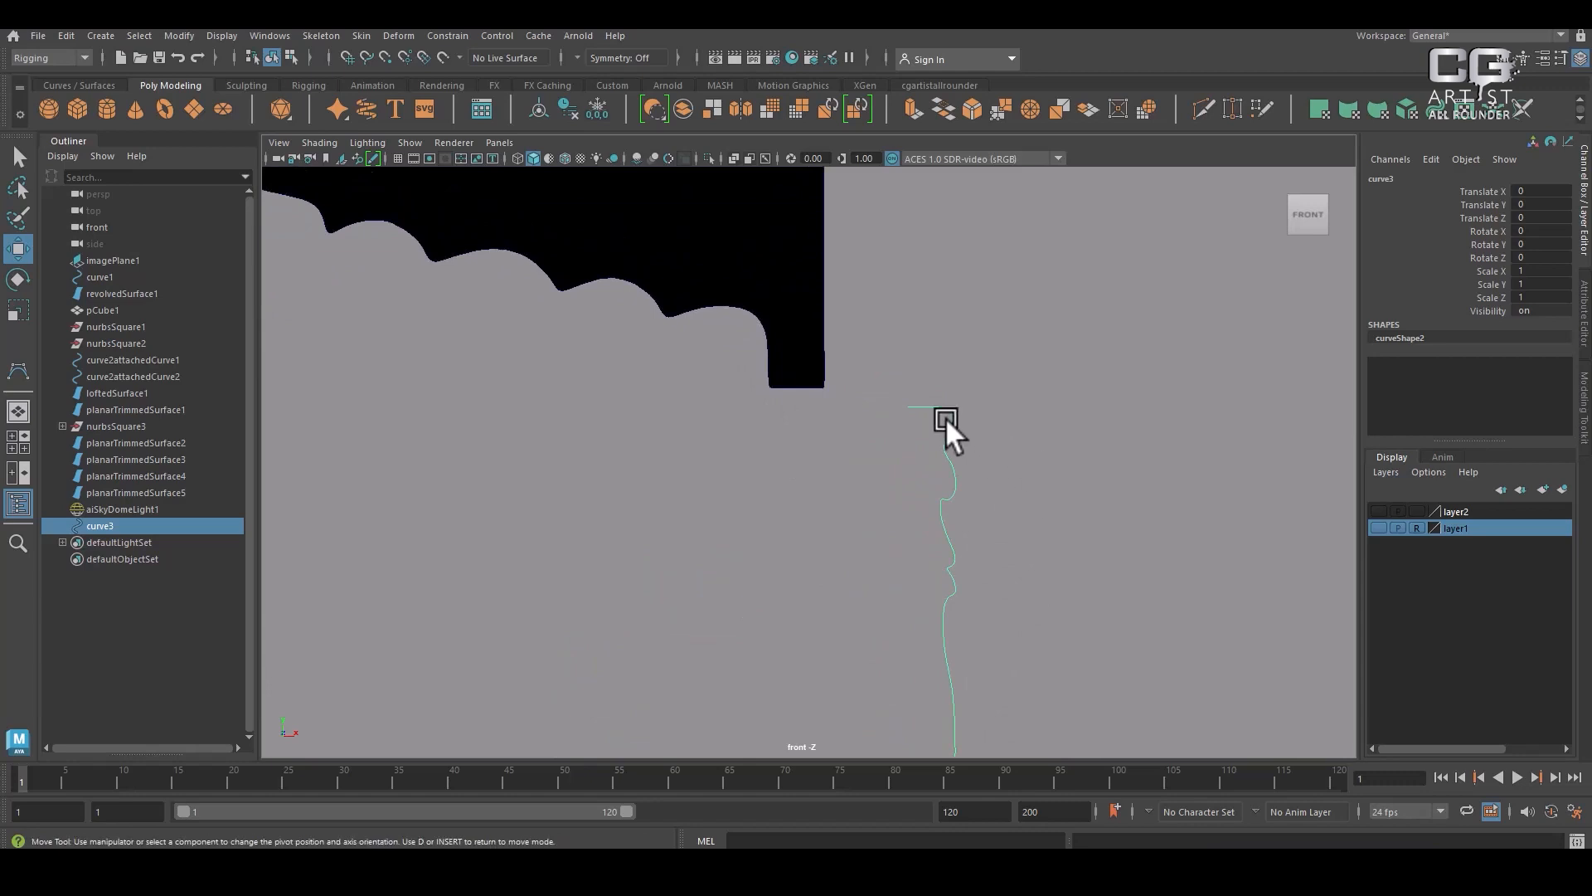
{"action": "left_click_drag", "start_coordinate": [931, 405], "coordinate": [873, 411]}
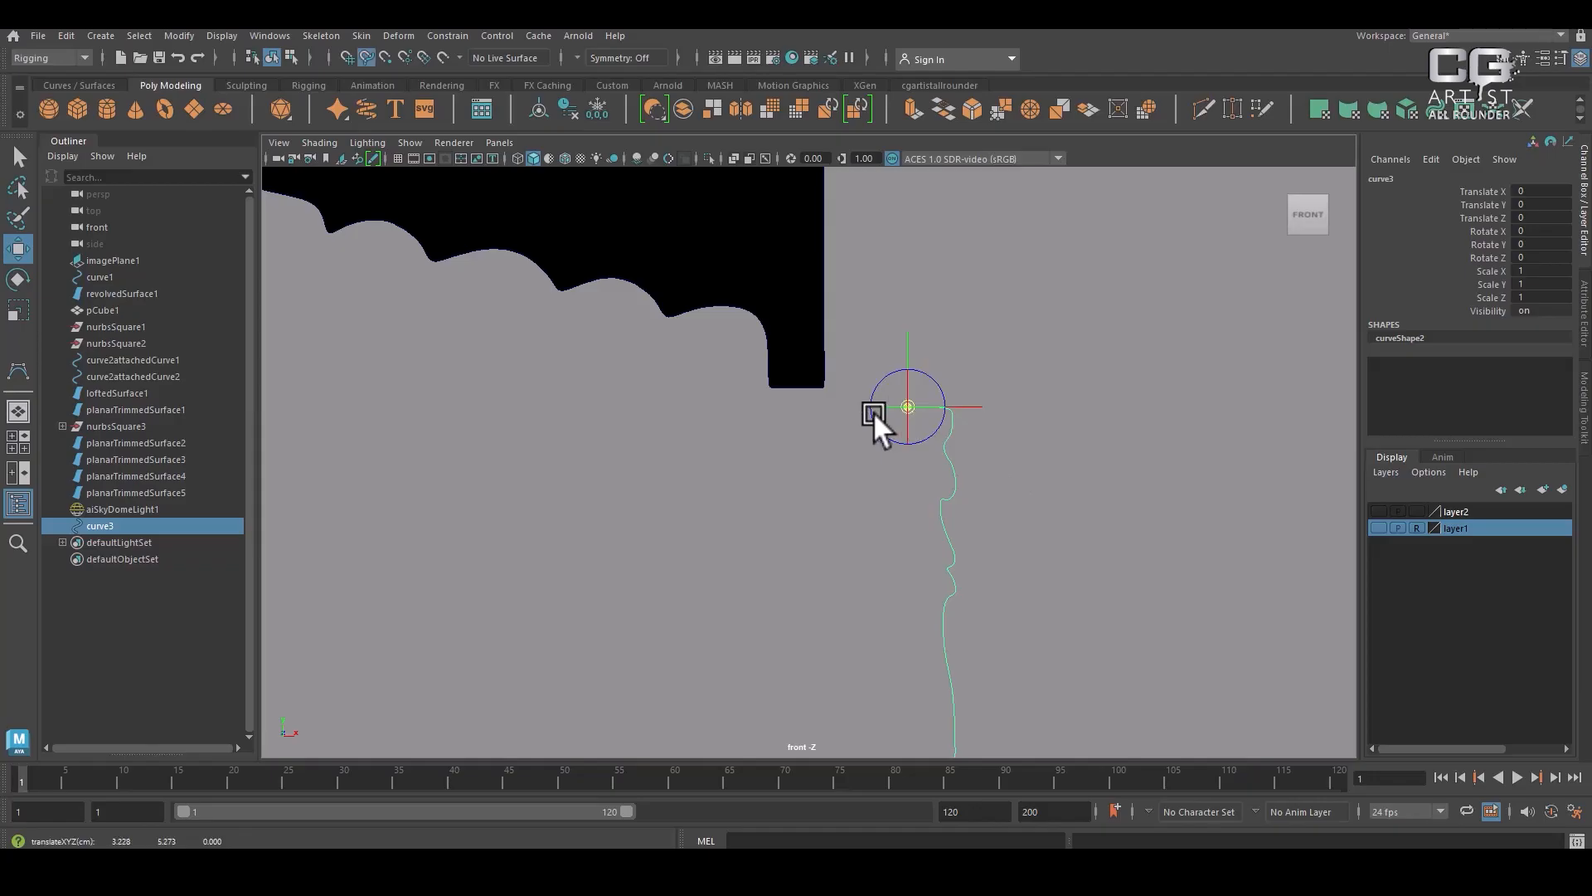
{"action": "key", "text": "d"}
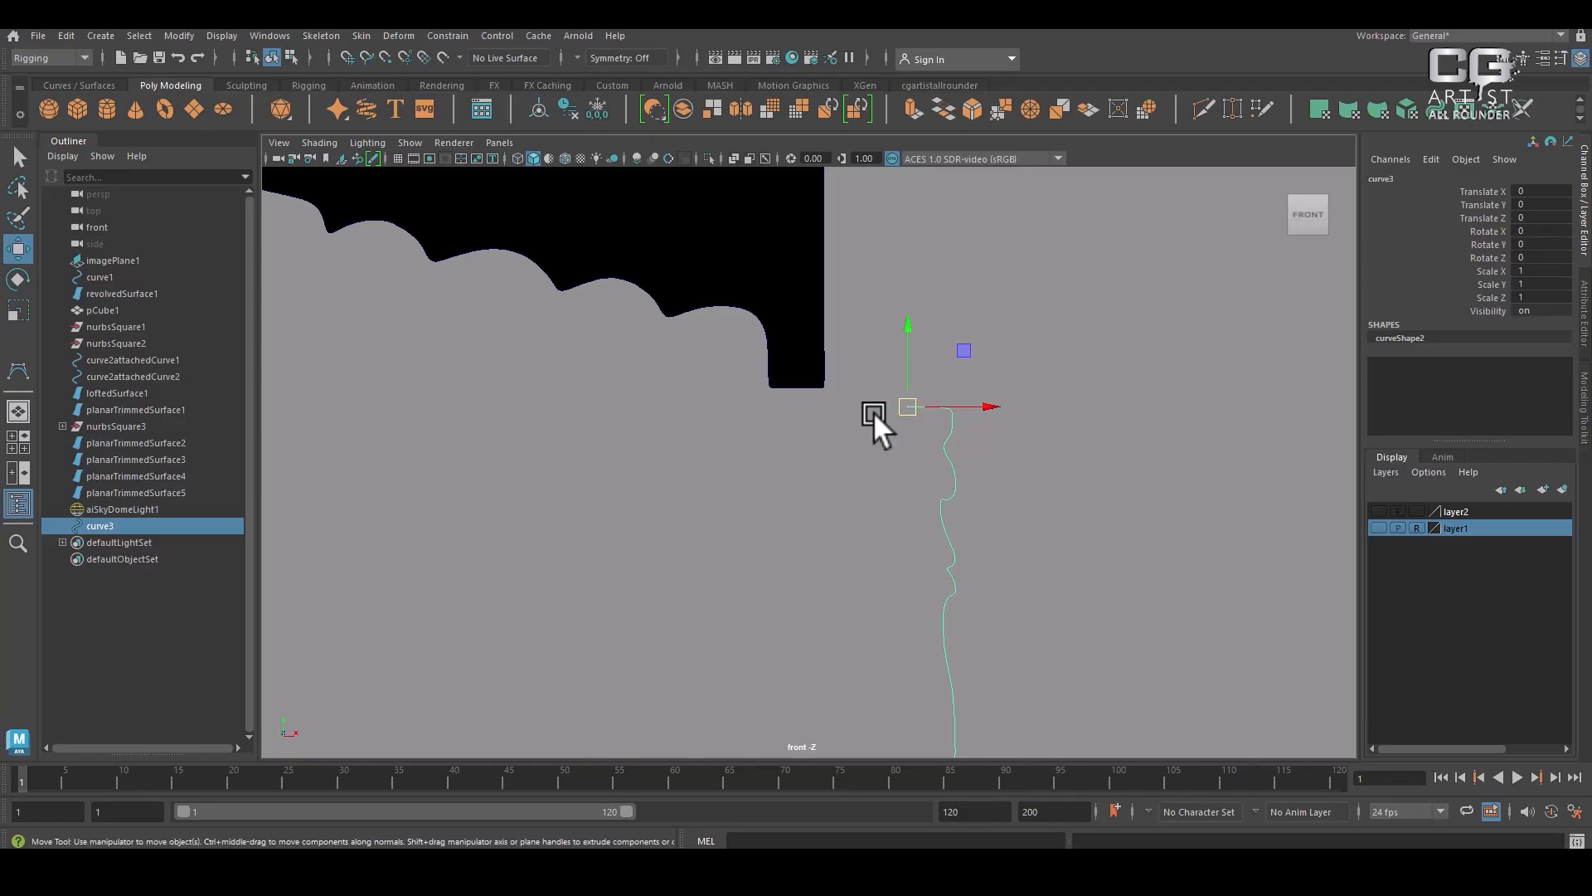
Open Notepad, write the pivot-snapping shortcut "d+b+mmb" in a blank note and minimize it
{"action": "key", "text": "super"}
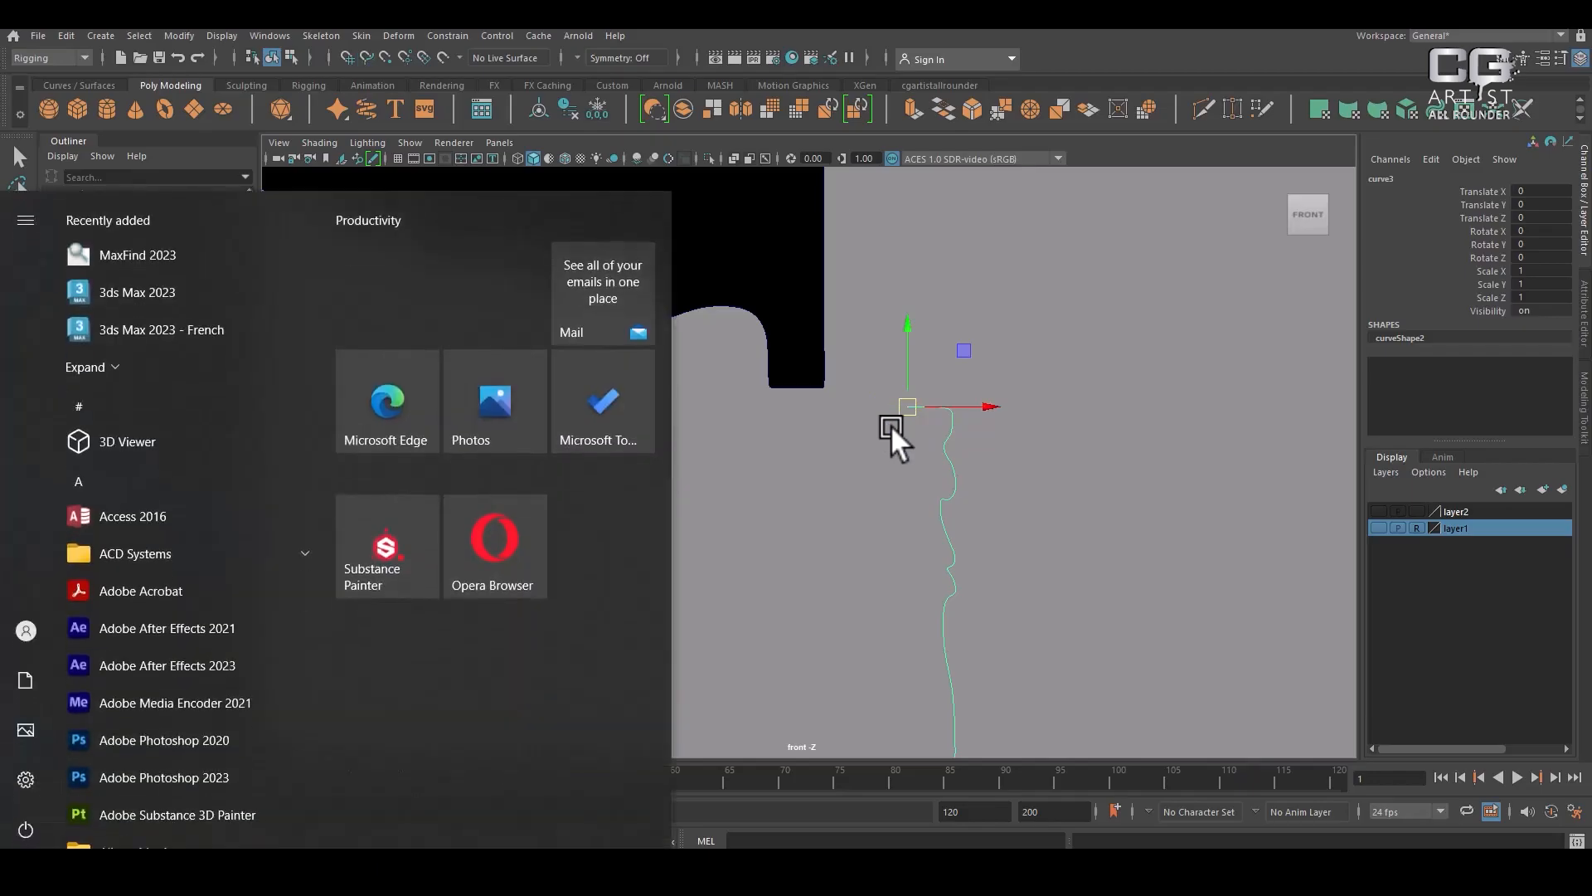
{"action": "type", "text": "note"}
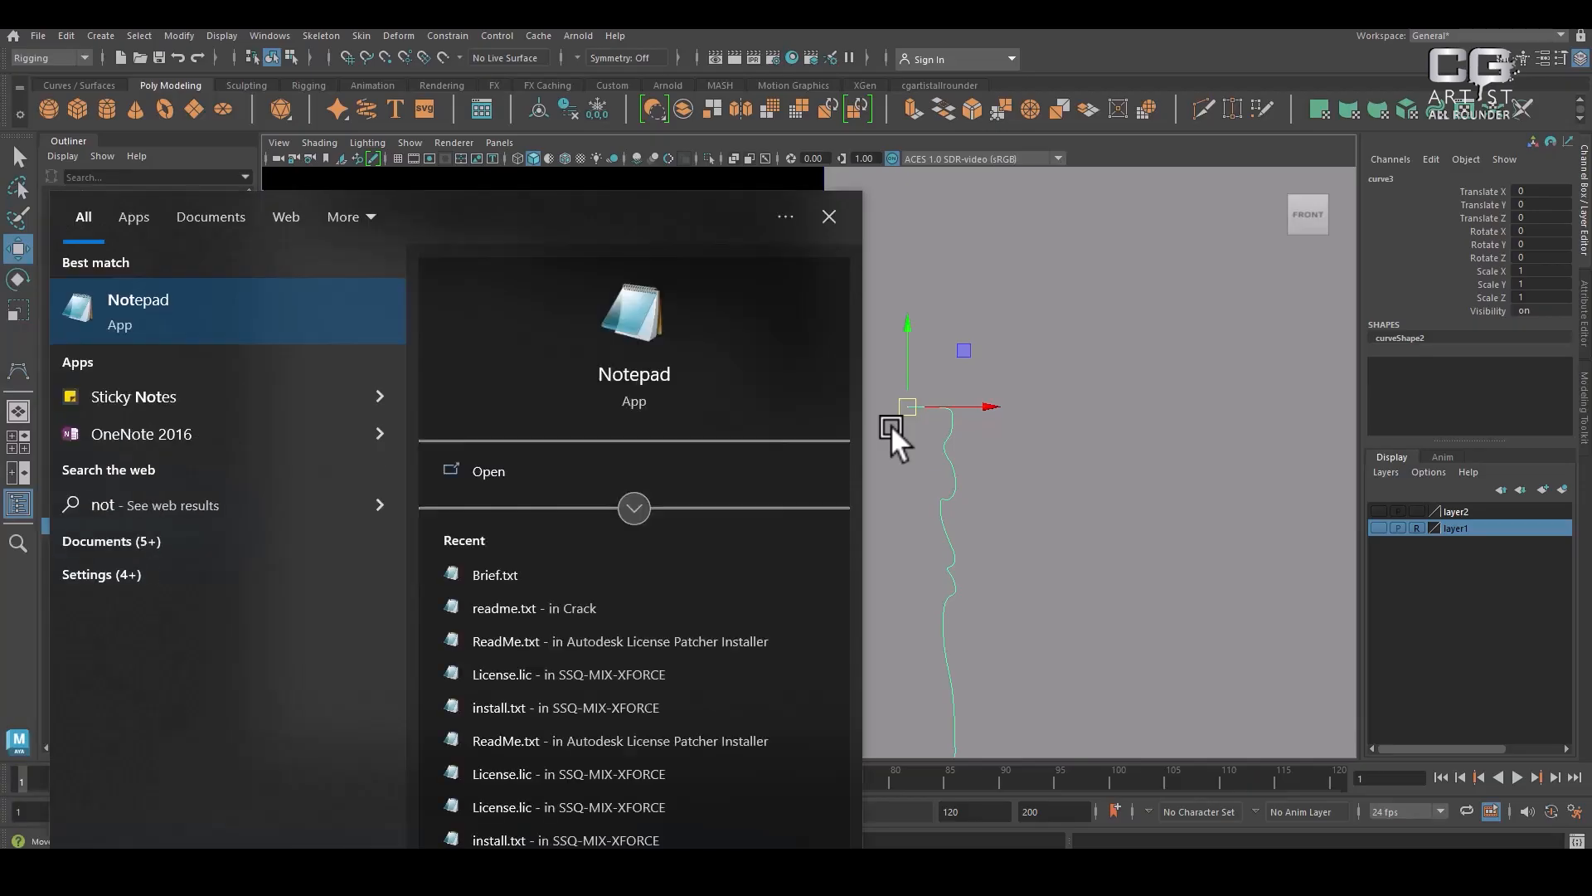
{"action": "left_click", "coordinate": [248, 311]}
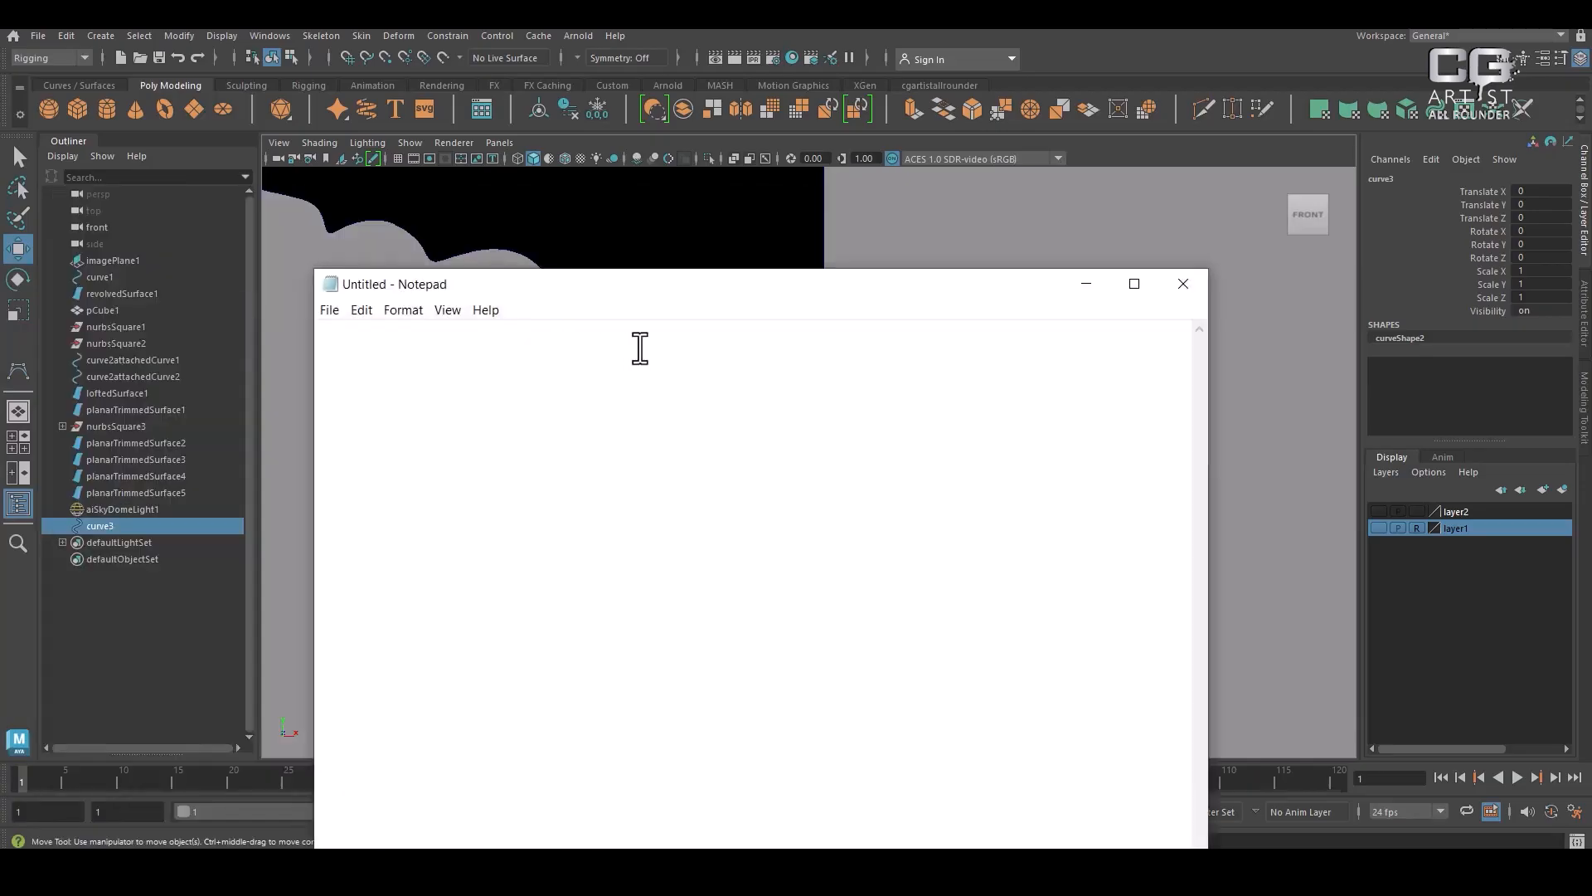
{"action": "type", "text": "d"}
{"action": "left_click", "coordinate": [1087, 284]}
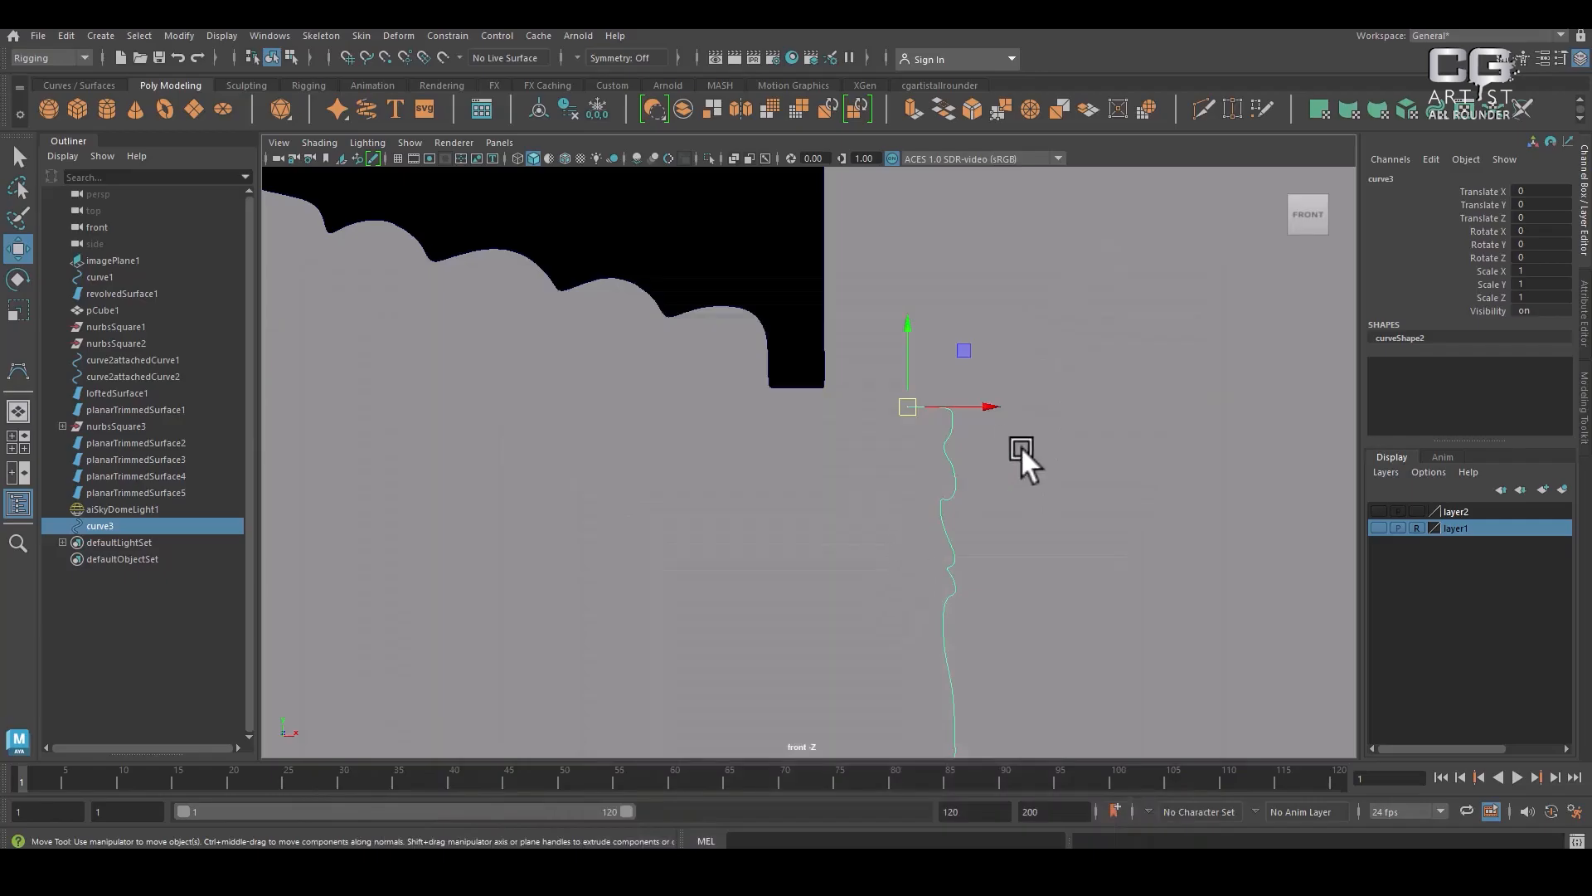
{"action": "scroll", "coordinate": [1022, 446], "scroll_direction": "down", "scroll_amount": 8}
{"action": "scroll", "coordinate": [952, 491], "scroll_direction": "up", "scroll_amount": 1}
{"action": "middle_click_drag", "start_coordinate": [939, 537], "coordinate": [954, 424], "text": "alt"}
{"action": "scroll", "coordinate": [920, 367], "scroll_direction": "up", "scroll_amount": 1}
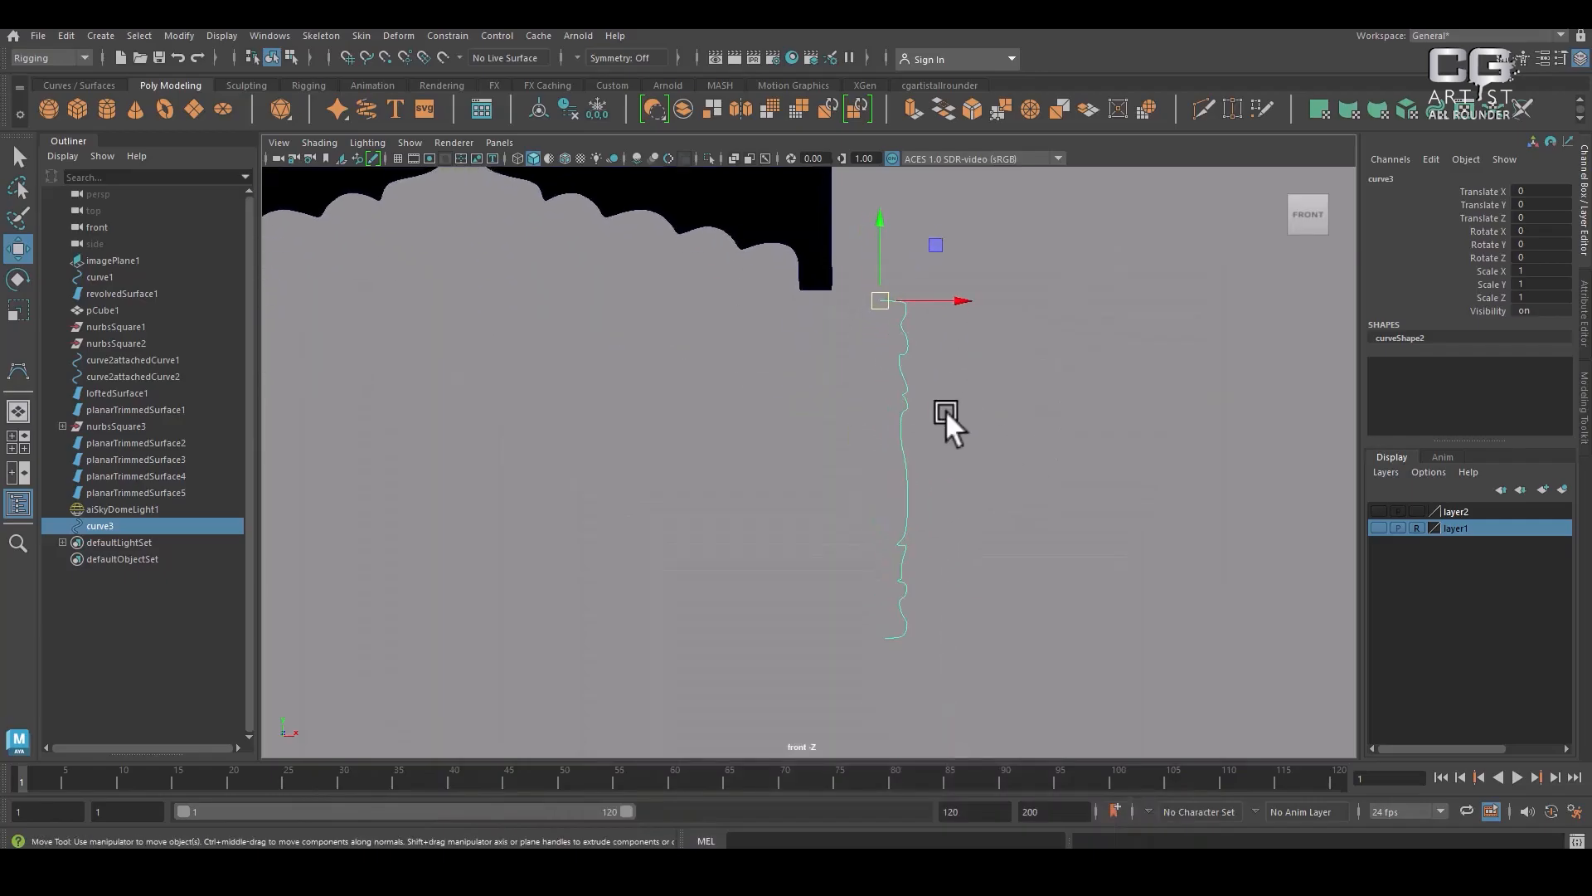
{"action": "left_click", "coordinate": [1013, 370]}
{"action": "left_click", "coordinate": [894, 392]}
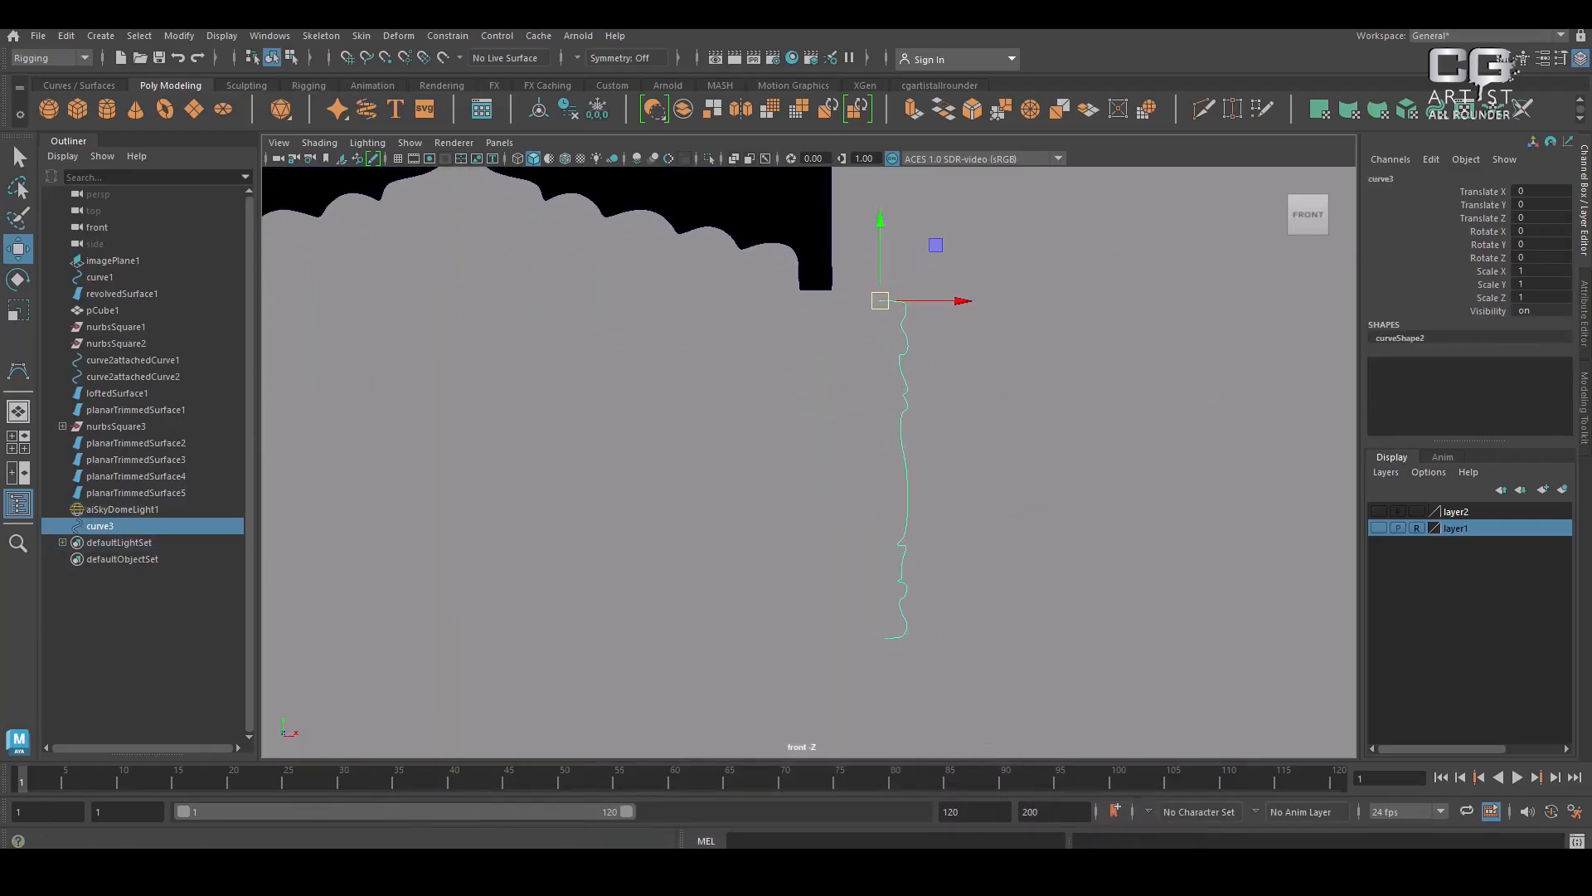
Bring the Notepad note back, delete the "b" between the two plus signs and minimize it again
{"action": "left_click", "coordinate": [1024, 871]}
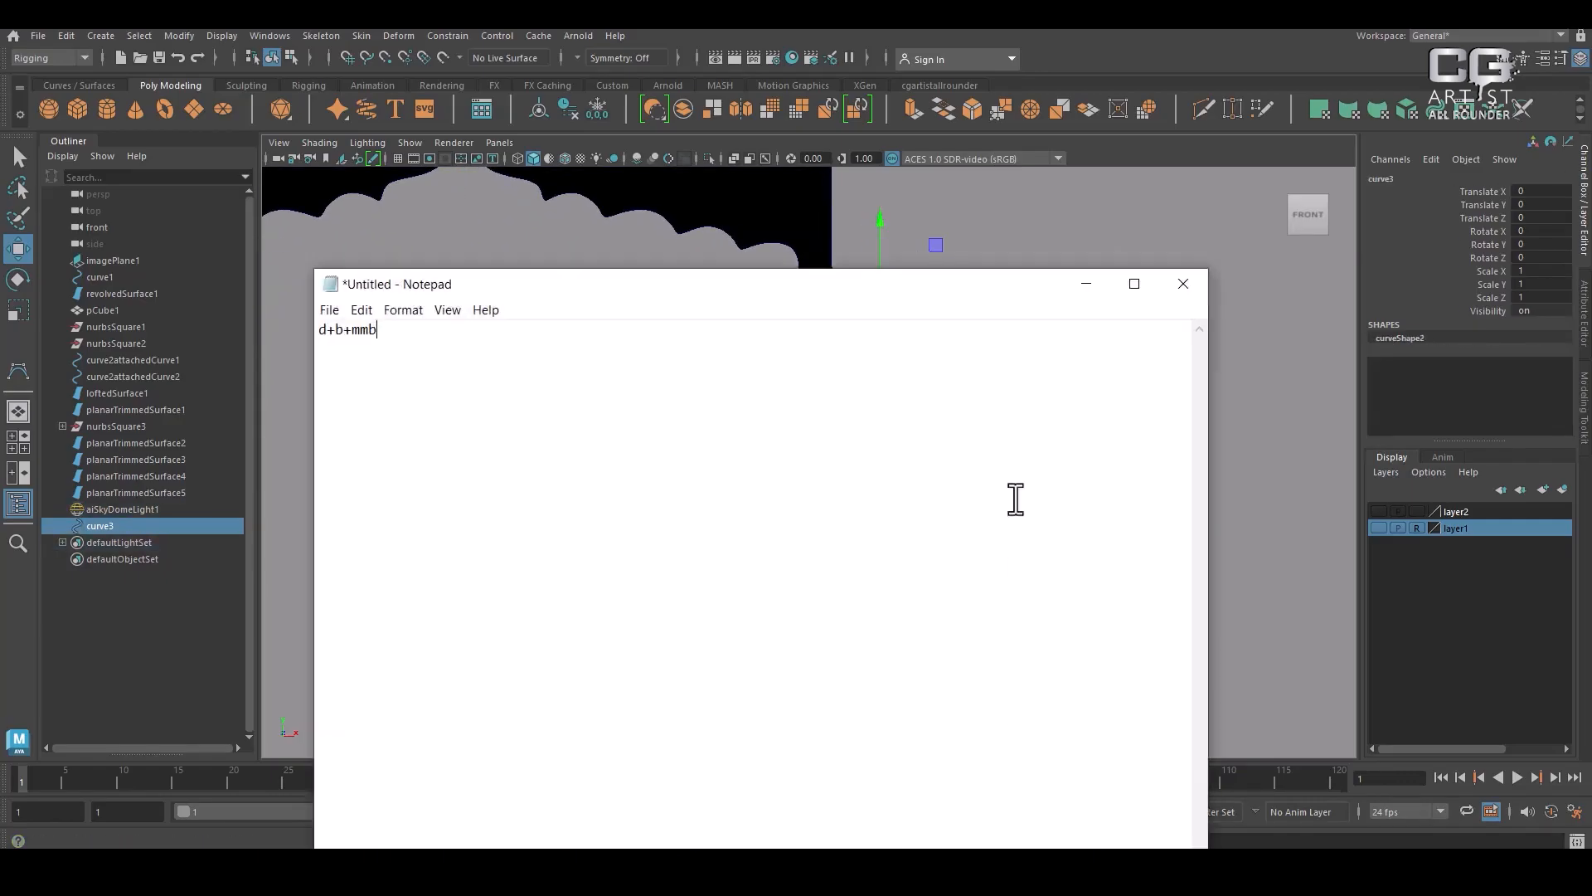
{"action": "left_click", "coordinate": [345, 333]}
{"action": "key", "text": "BackSpace"}
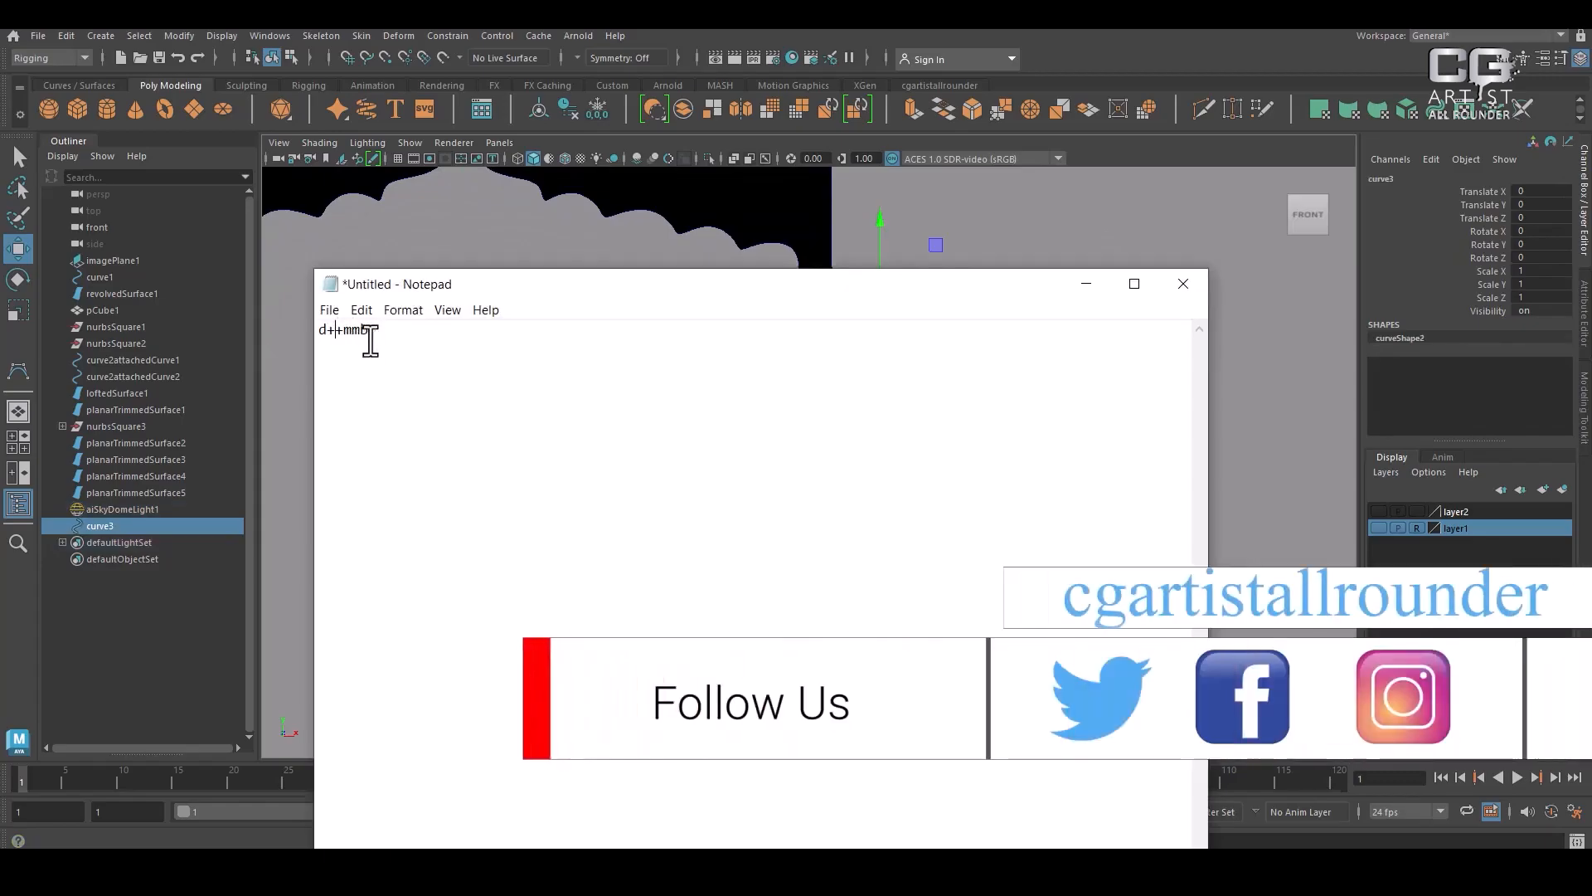
{"action": "left_click", "coordinate": [1086, 284]}
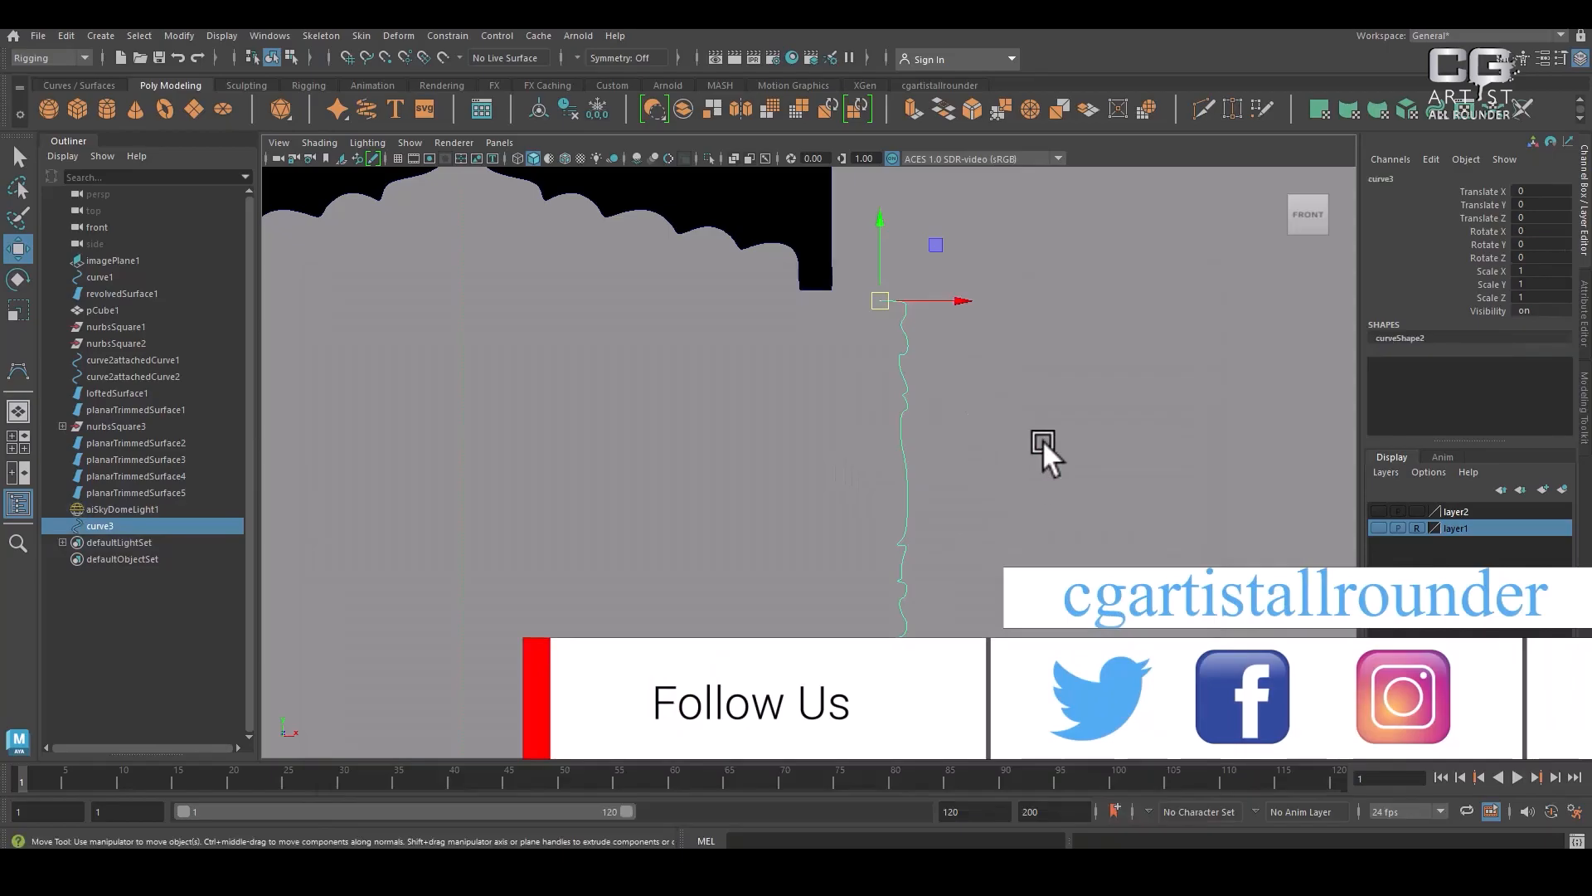
Check the profile curve's pivot in pivot-editing mode and examine the curve beside the arch
{"action": "key", "text": "d"}
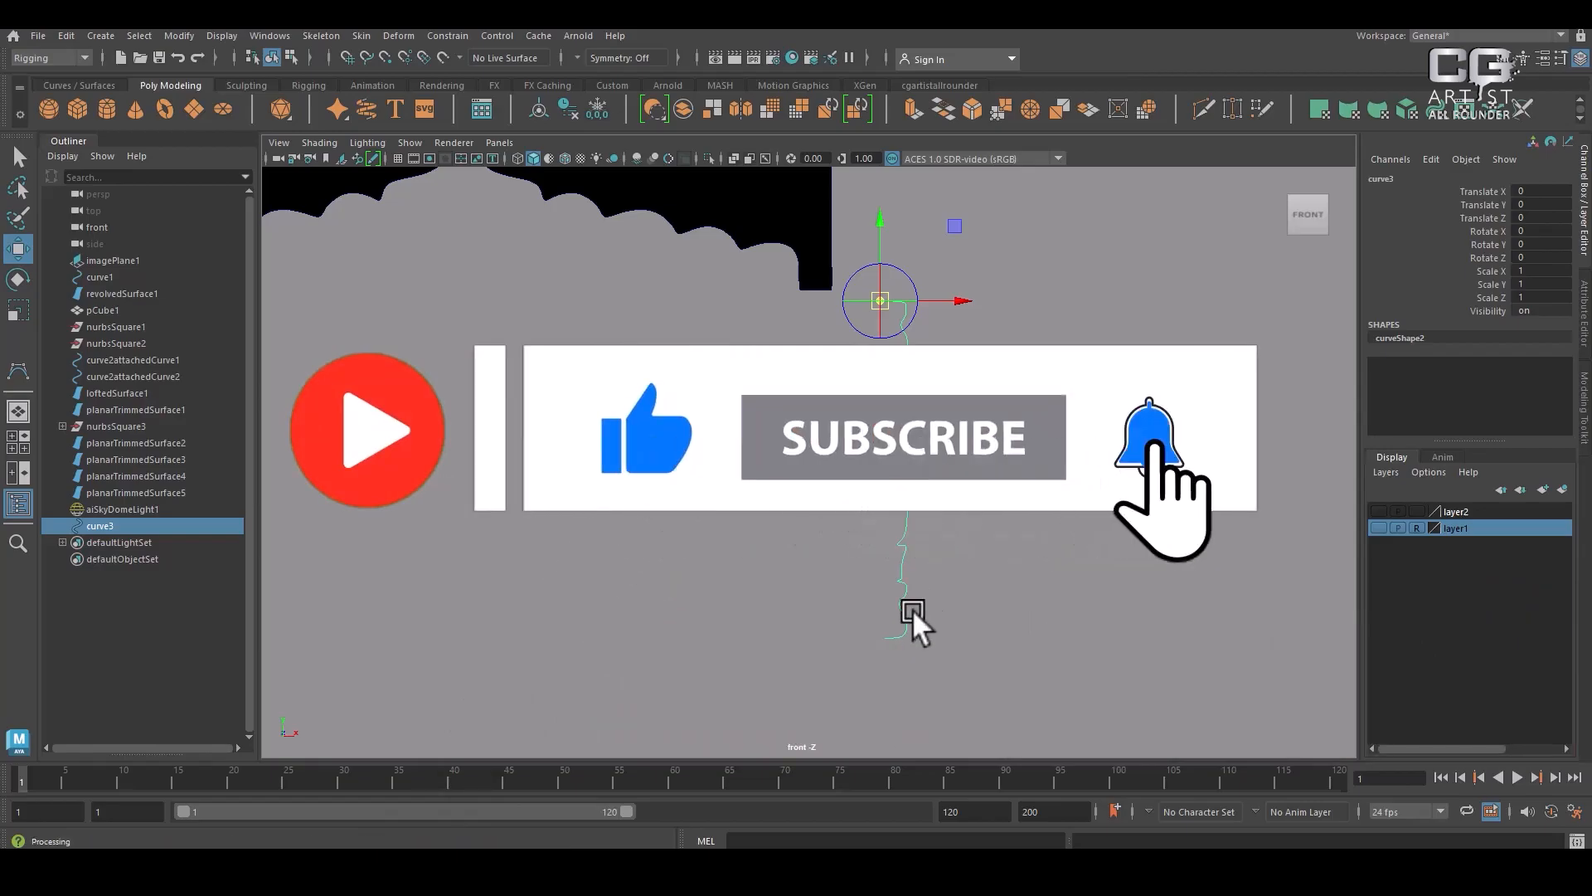
{"action": "key", "text": "c"}
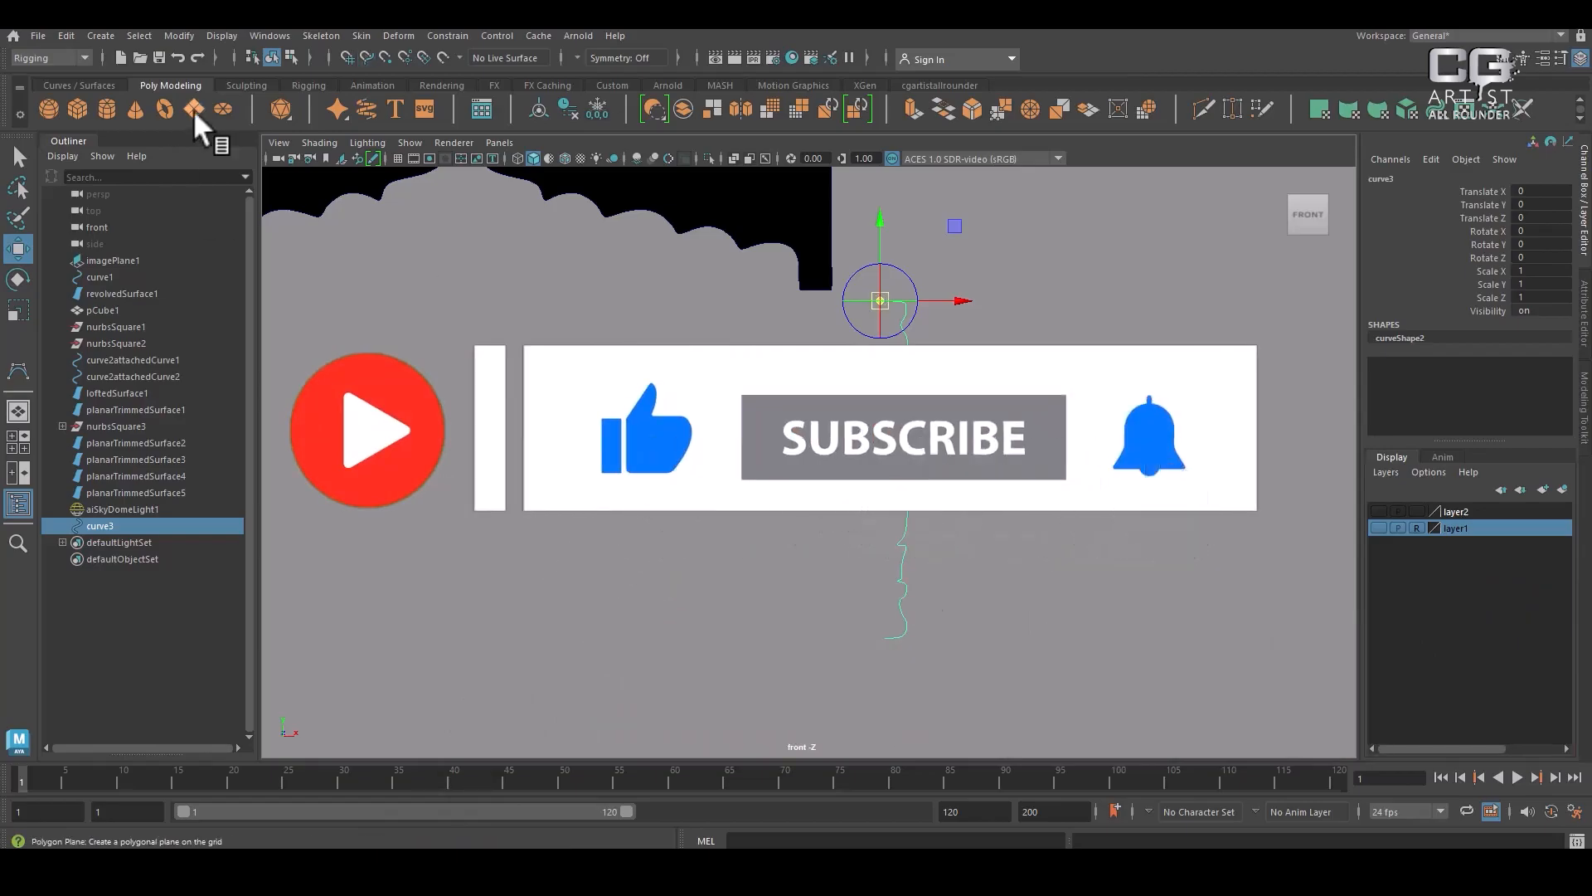
{"action": "left_click", "coordinate": [365, 58]}
{"action": "scroll", "coordinate": [982, 403], "scroll_direction": "down", "scroll_amount": 6}
{"action": "scroll", "coordinate": [1007, 524], "scroll_direction": "up", "scroll_amount": 3}
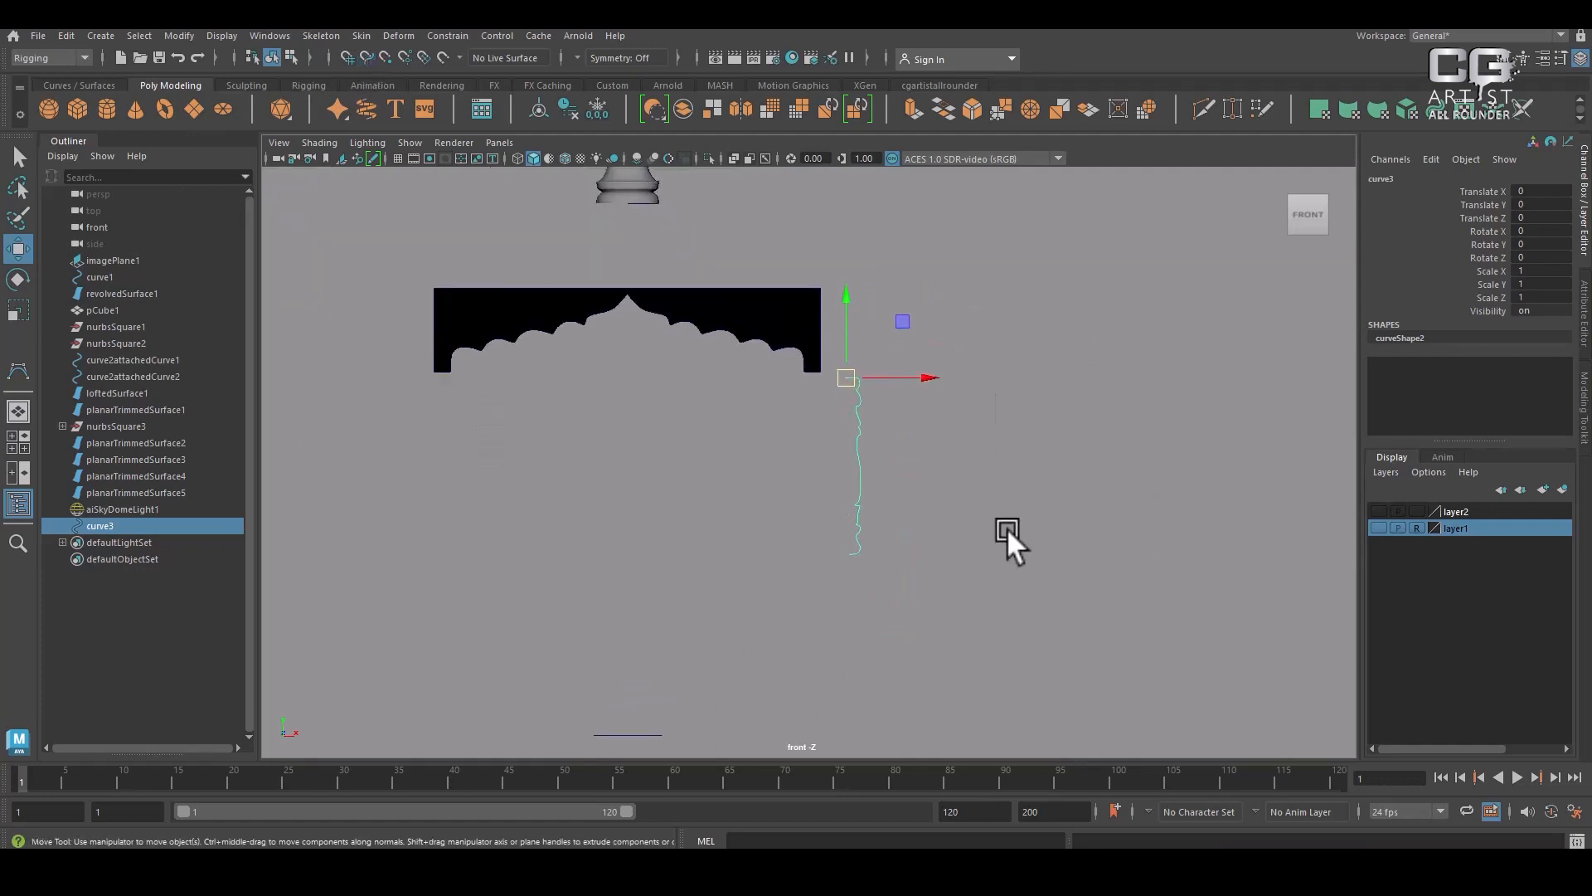
{"action": "left_click", "coordinate": [1000, 493]}
{"action": "left_click_drag", "start_coordinate": [998, 494], "coordinate": [833, 488]}
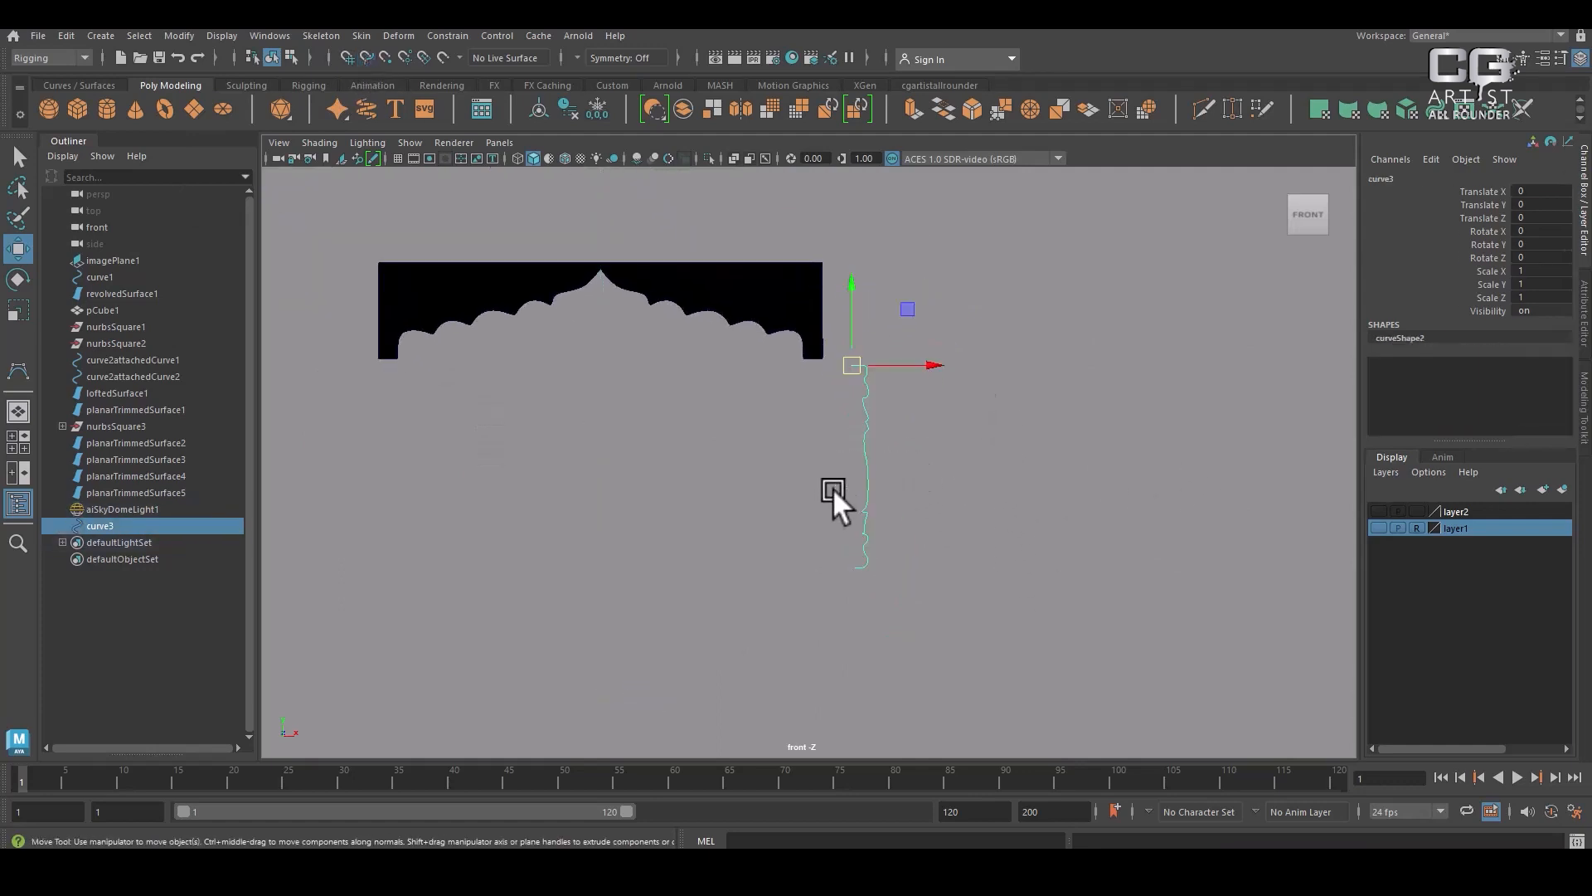
Switch to the Modeling menu set and revolve the profile curve into a pillar surface
{"action": "left_click", "coordinate": [63, 53]}
{"action": "left_click", "coordinate": [58, 73]}
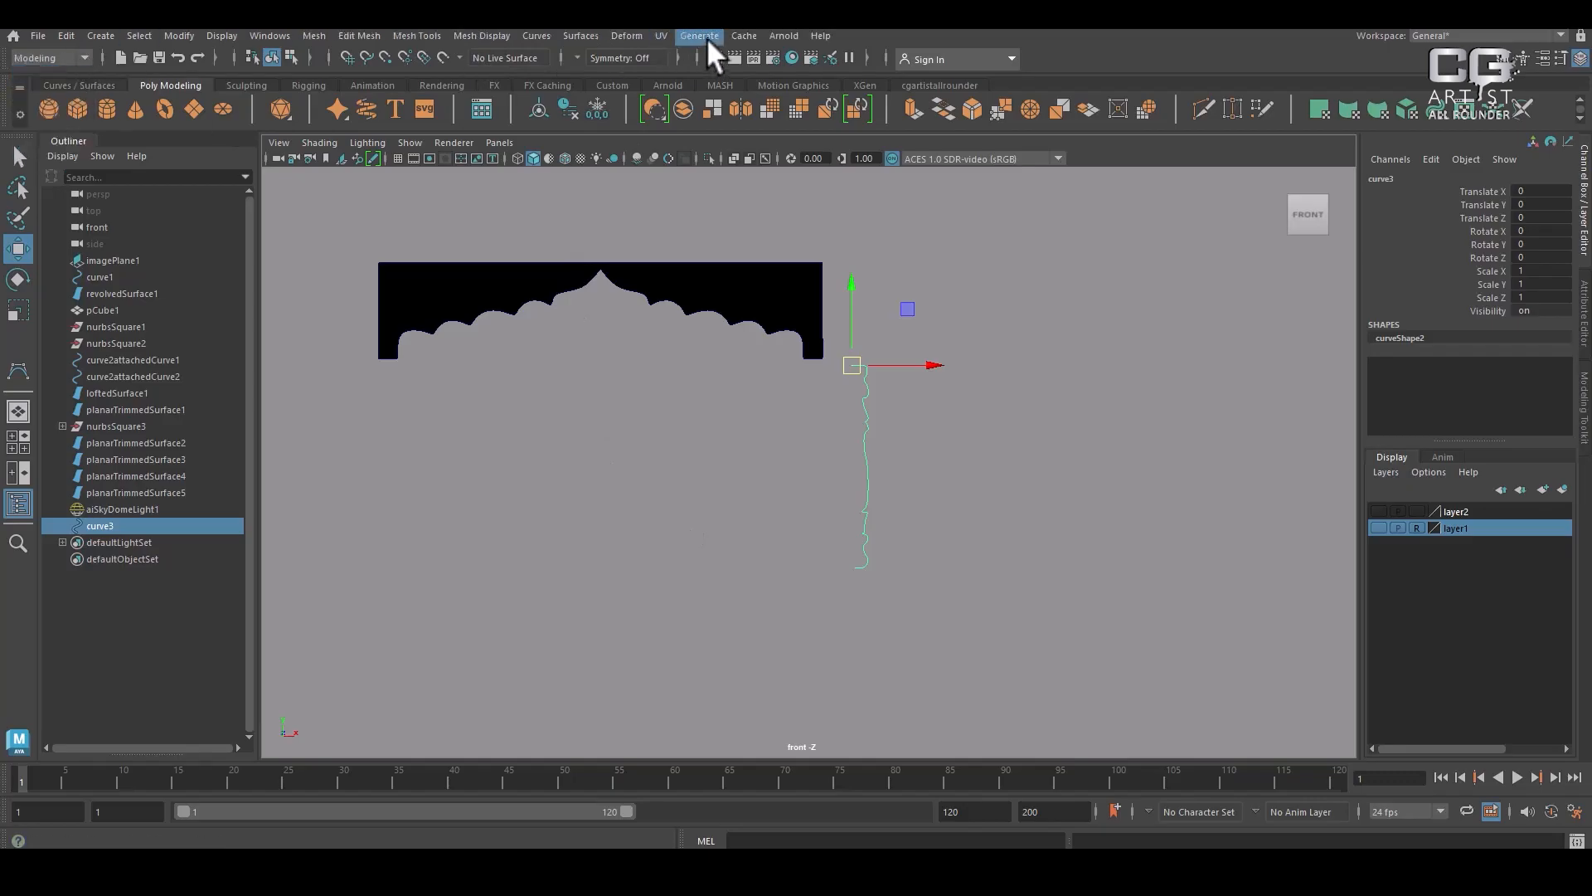
{"action": "left_click", "coordinate": [571, 38]}
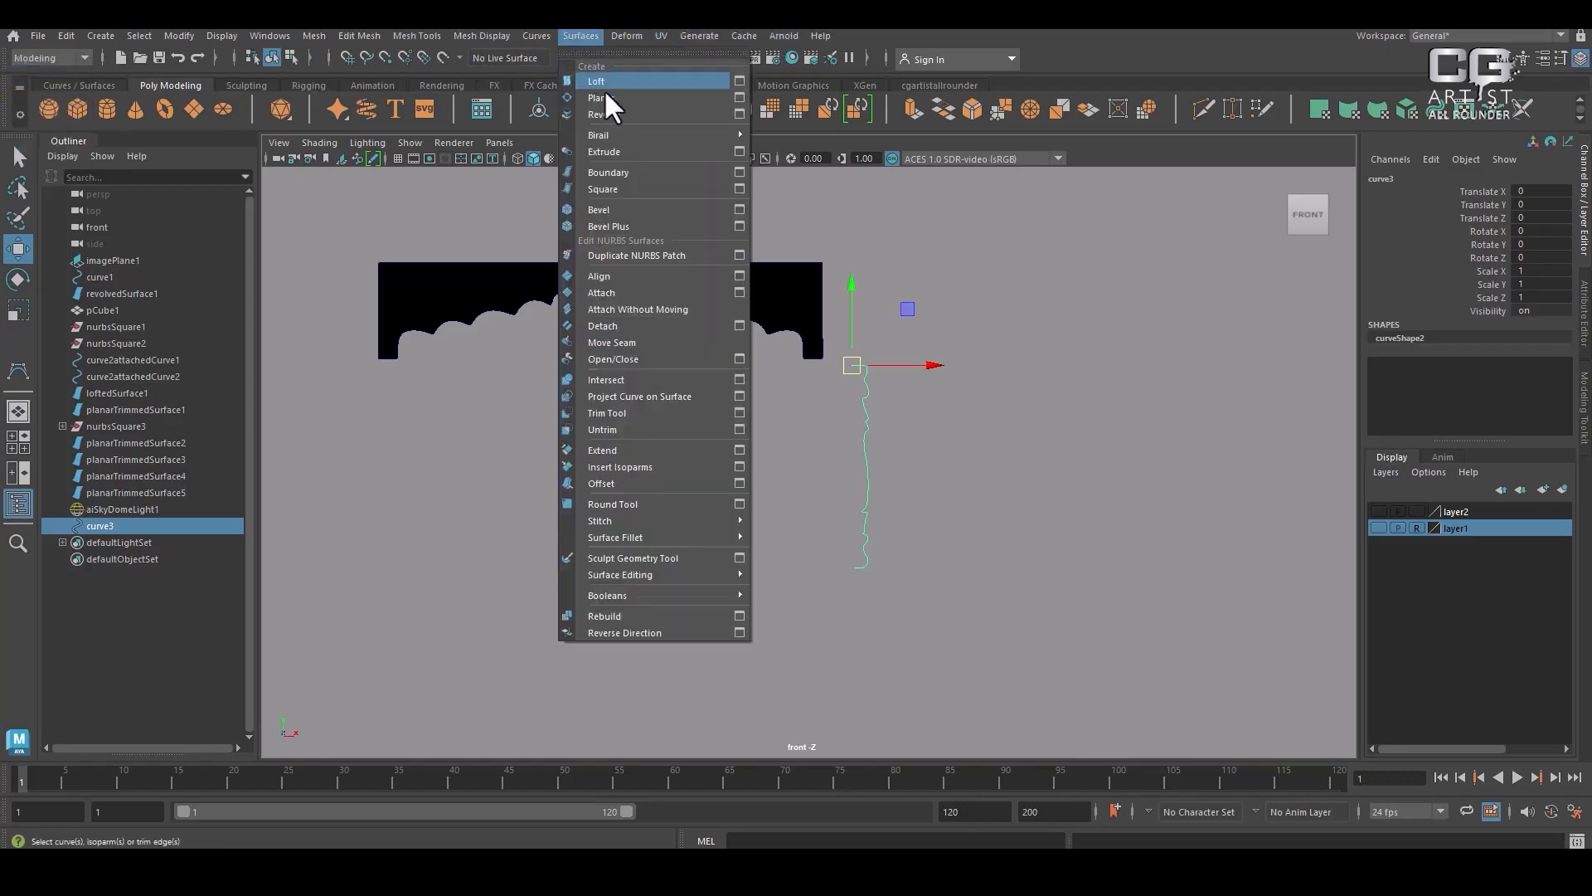
{"action": "left_click", "coordinate": [630, 113]}
{"action": "scroll", "coordinate": [1043, 590], "scroll_direction": "up", "scroll_amount": 1}
{"action": "left_click", "coordinate": [1029, 559]}
Select the revolved pillar and reverse its surface direction so it shades properly
{"action": "left_click", "coordinate": [858, 456]}
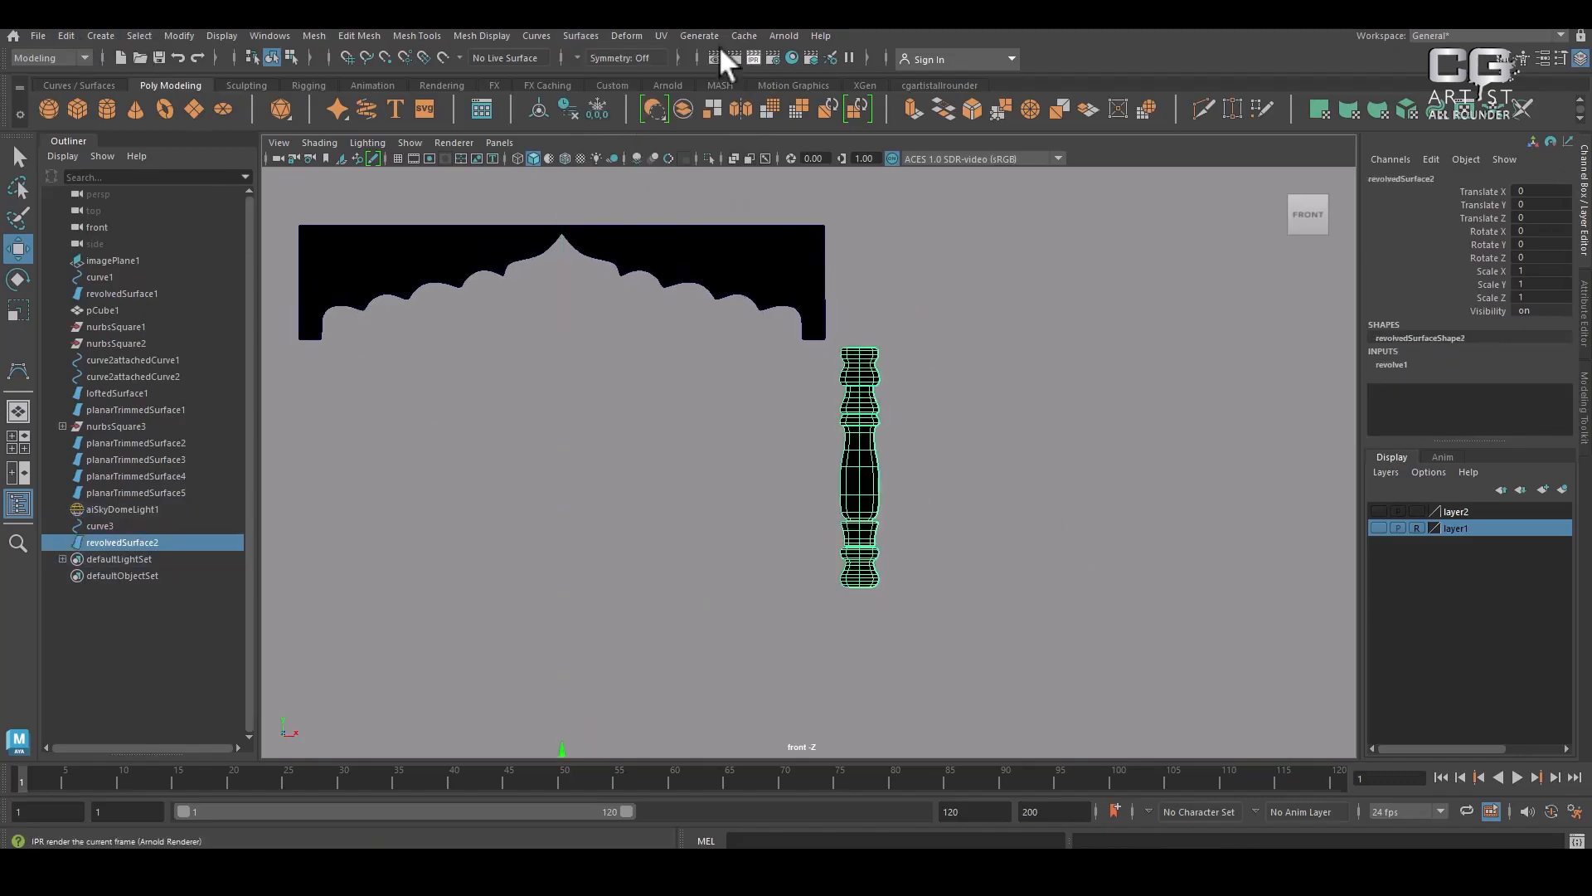
{"action": "left_click", "coordinate": [580, 35]}
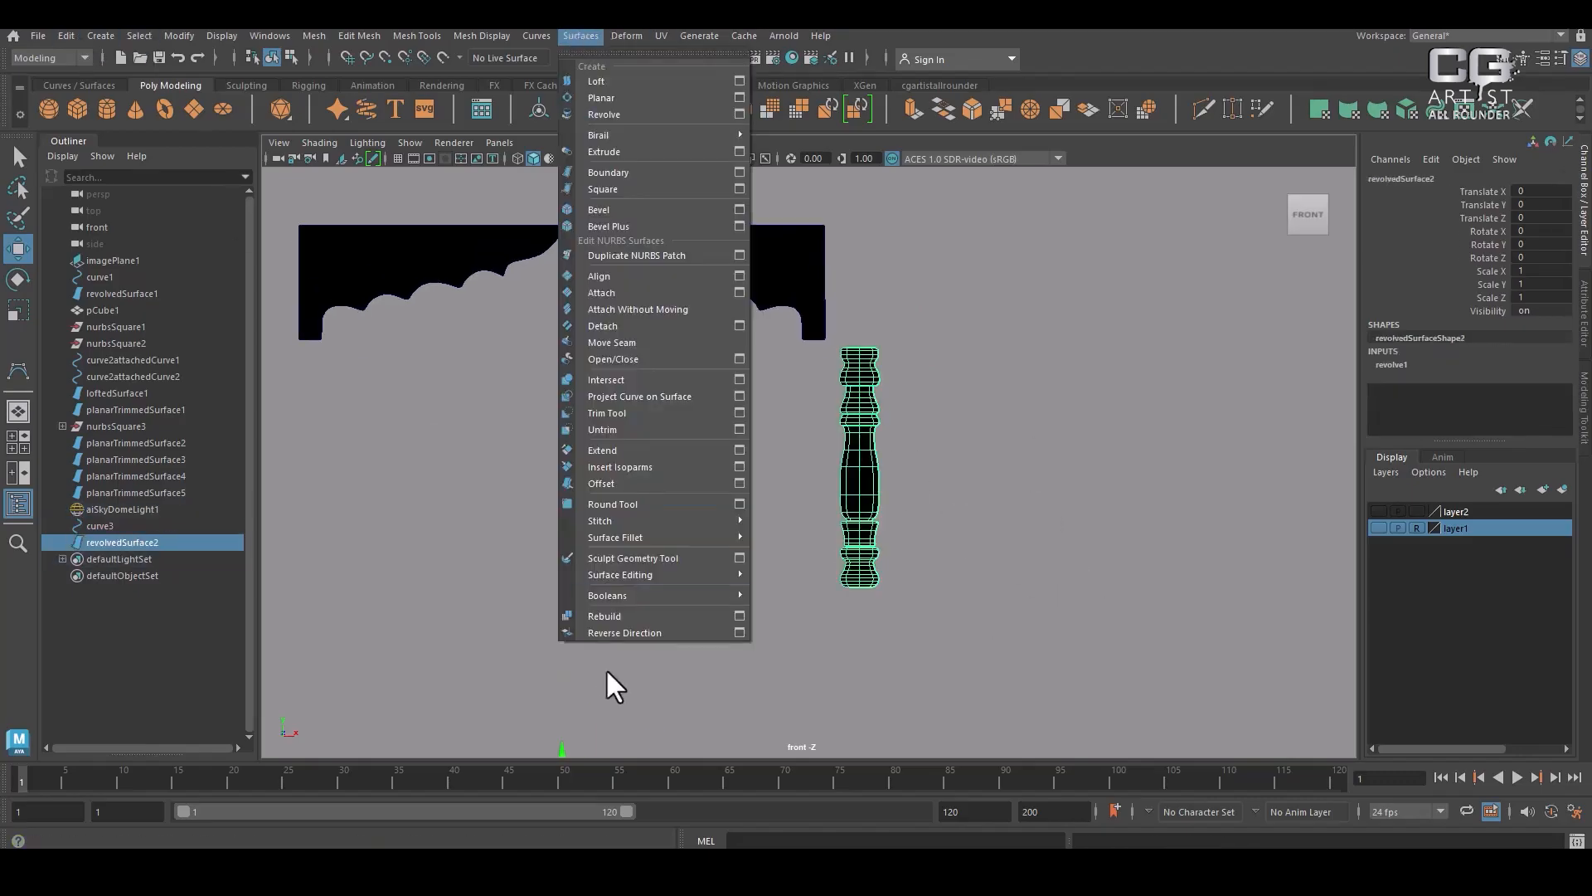
{"action": "left_click", "coordinate": [637, 632]}
{"action": "left_click", "coordinate": [1032, 521]}
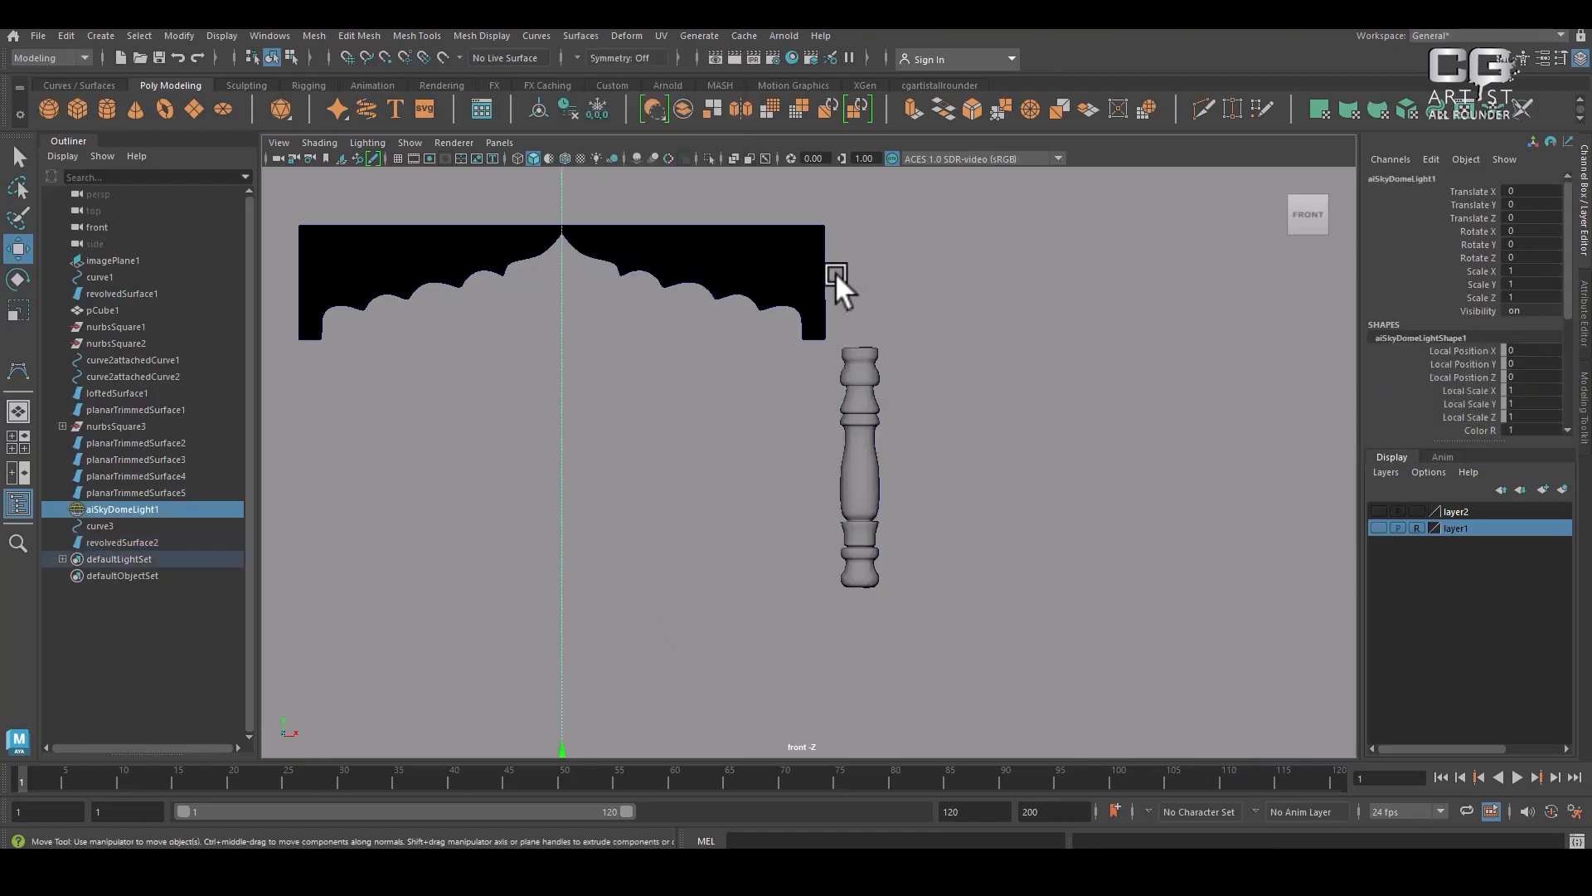
Select the arch's trimmed front face and reverse its surface direction in the perspective view
{"action": "left_click", "coordinate": [821, 320]}
{"action": "key", "text": "space"}
{"action": "key", "text": "space"}
{"action": "left_click_drag", "start_coordinate": [901, 390], "coordinate": [1012, 416], "text": "alt"}
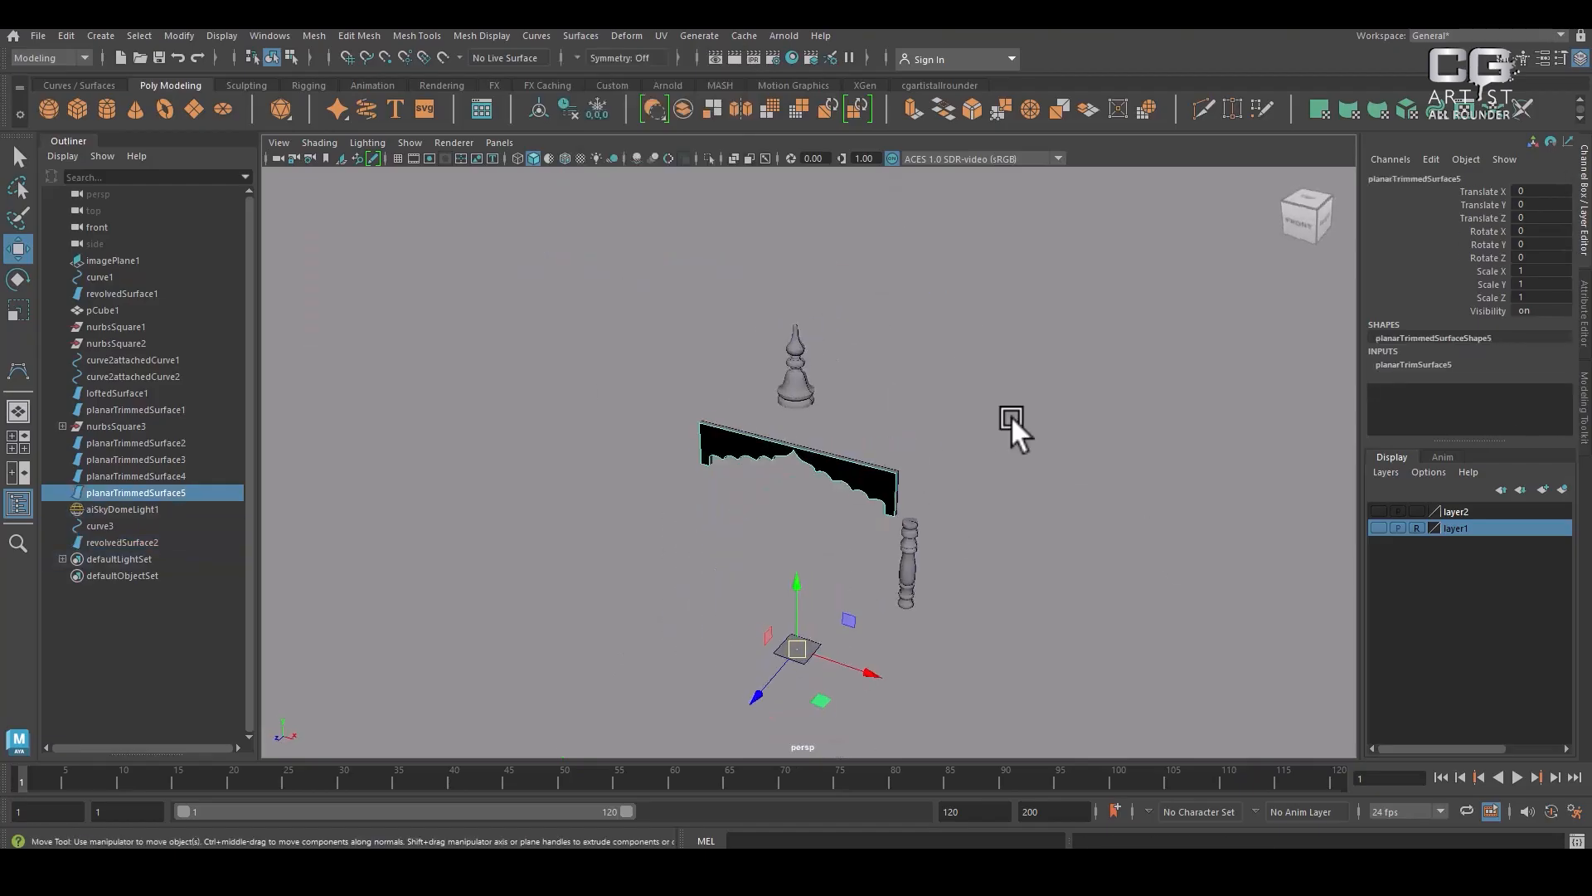
{"action": "scroll", "coordinate": [1012, 415], "scroll_direction": "up", "scroll_amount": 5}
{"action": "left_click_drag", "start_coordinate": [1132, 553], "coordinate": [1059, 564], "text": "alt"}
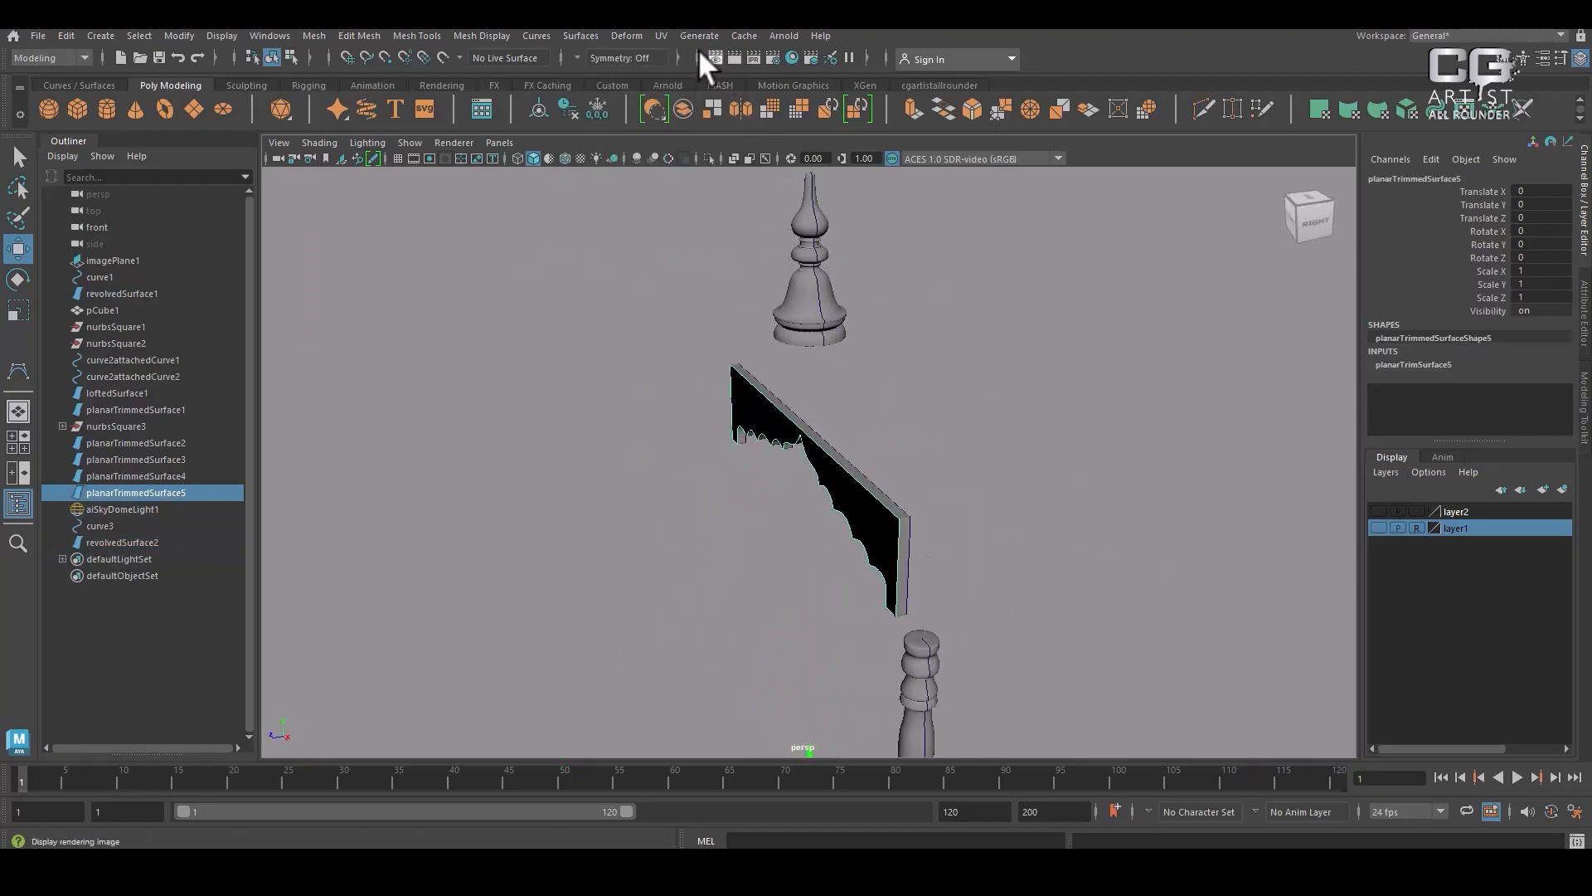
{"action": "left_click", "coordinate": [581, 35]}
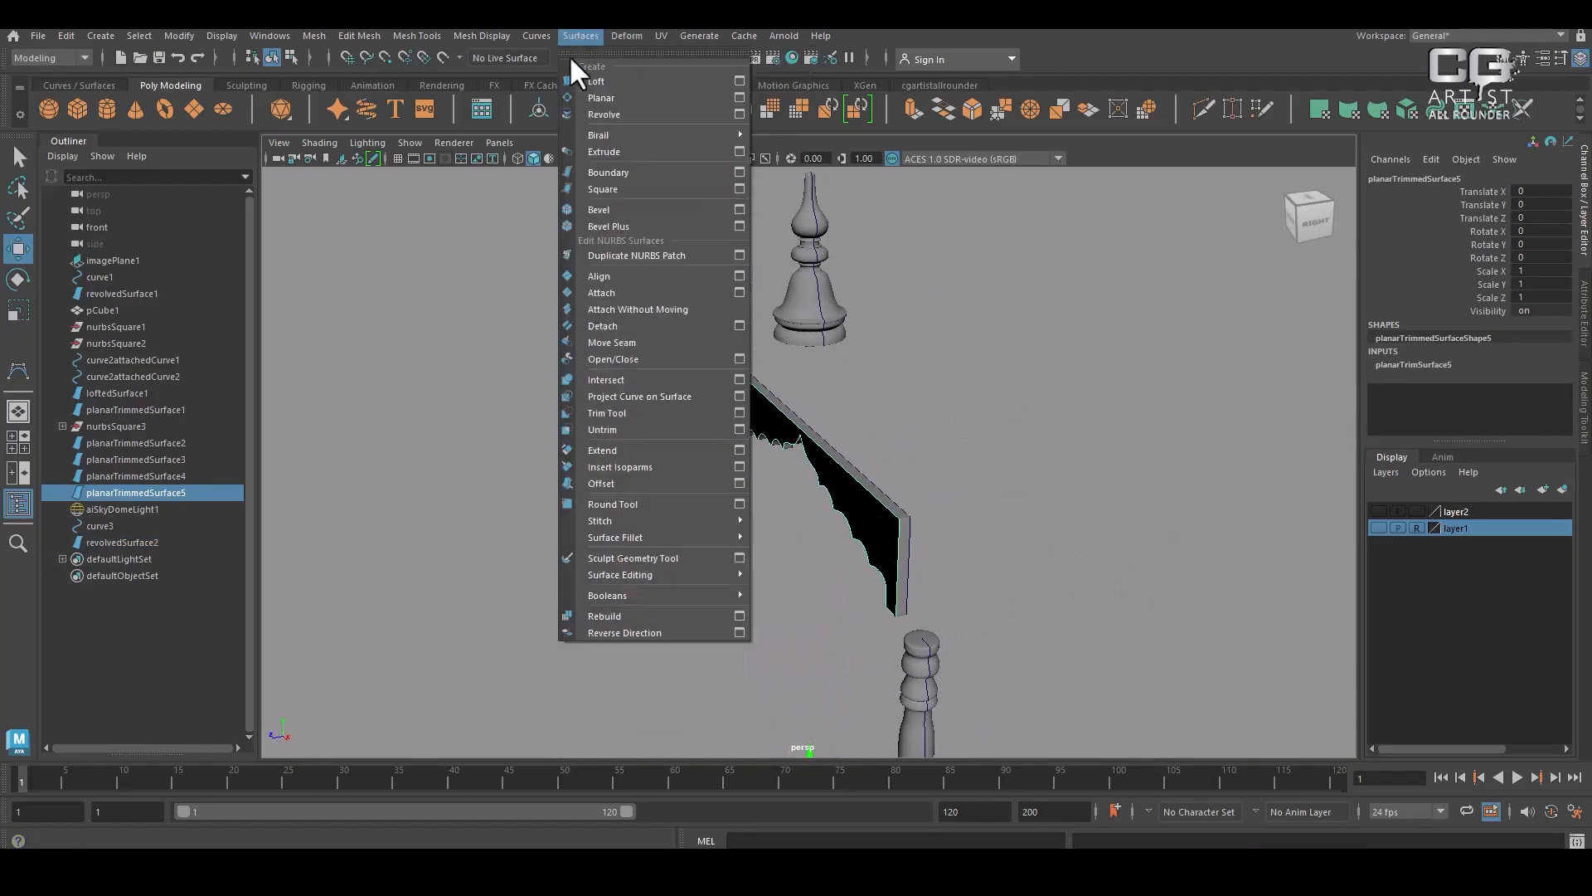
{"action": "left_click", "coordinate": [662, 625]}
{"action": "left_click", "coordinate": [959, 545]}
Inspect the arch panel from the side, reselect its trimmed face and center its pivot
{"action": "left_click_drag", "start_coordinate": [934, 554], "coordinate": [1001, 616], "text": "alt"}
{"action": "scroll", "coordinate": [916, 481], "scroll_direction": "up", "scroll_amount": 3}
{"action": "left_click", "coordinate": [912, 481]}
{"action": "scroll", "coordinate": [829, 517], "scroll_direction": "down", "scroll_amount": 3}
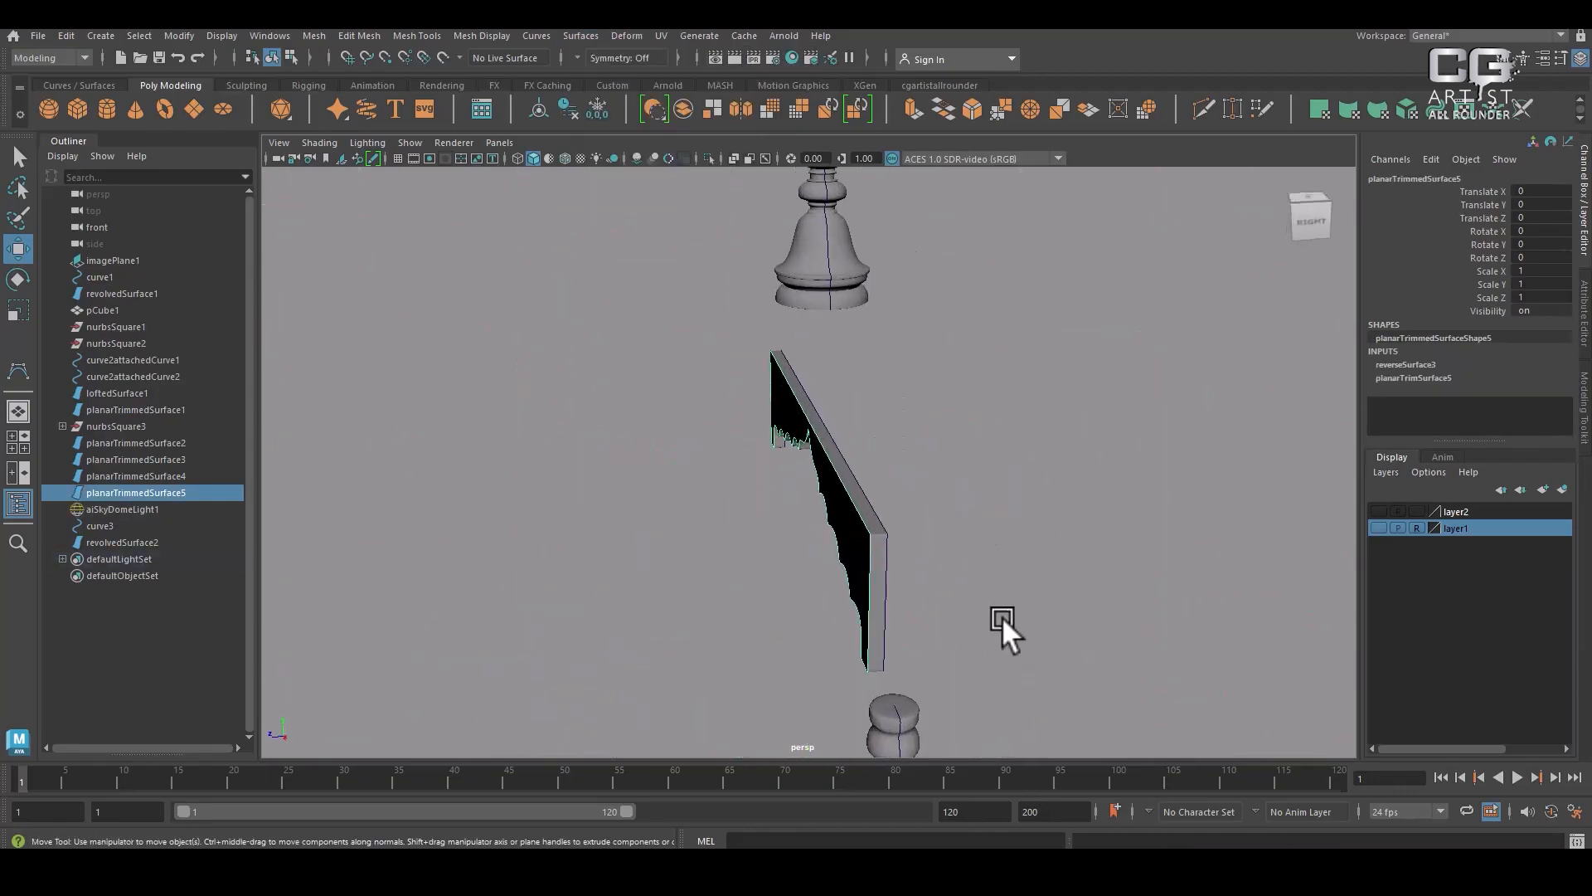
{"action": "scroll", "coordinate": [888, 401], "scroll_direction": "down", "scroll_amount": 5}
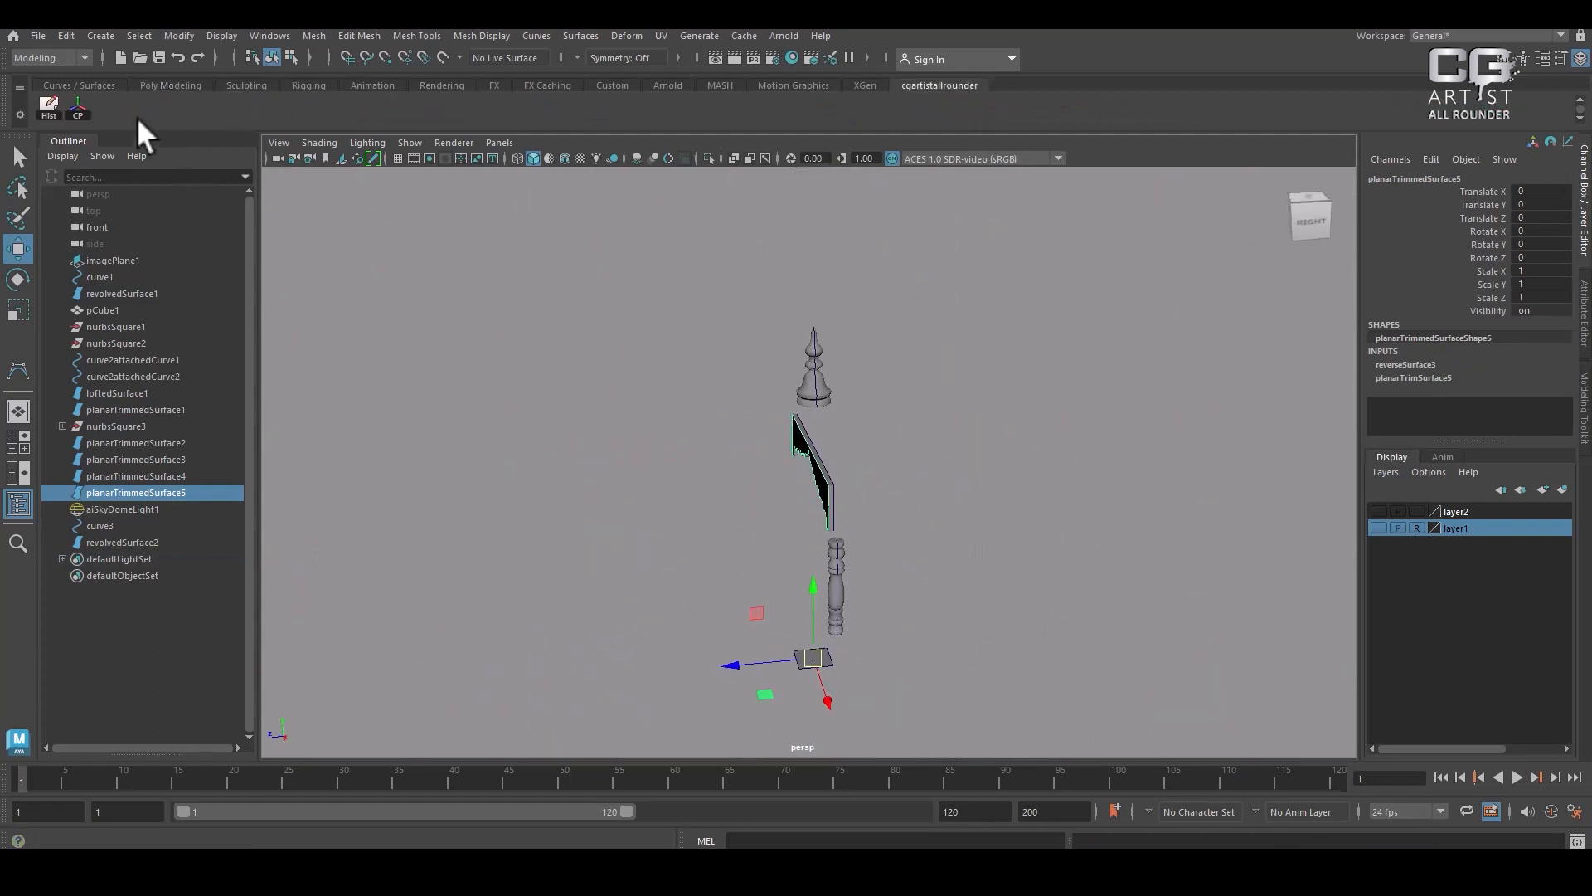
{"action": "left_click", "coordinate": [80, 107]}
Return to the front view, select the arch face and show the reference image on layer1
{"action": "left_click_drag", "start_coordinate": [730, 539], "coordinate": [938, 605], "text": "alt"}
{"action": "key", "text": "space"}
{"action": "right_click_drag", "start_coordinate": [938, 605], "coordinate": [961, 591], "text": "alt"}
{"action": "middle_click_drag", "start_coordinate": [867, 452], "coordinate": [899, 516], "text": "alt"}
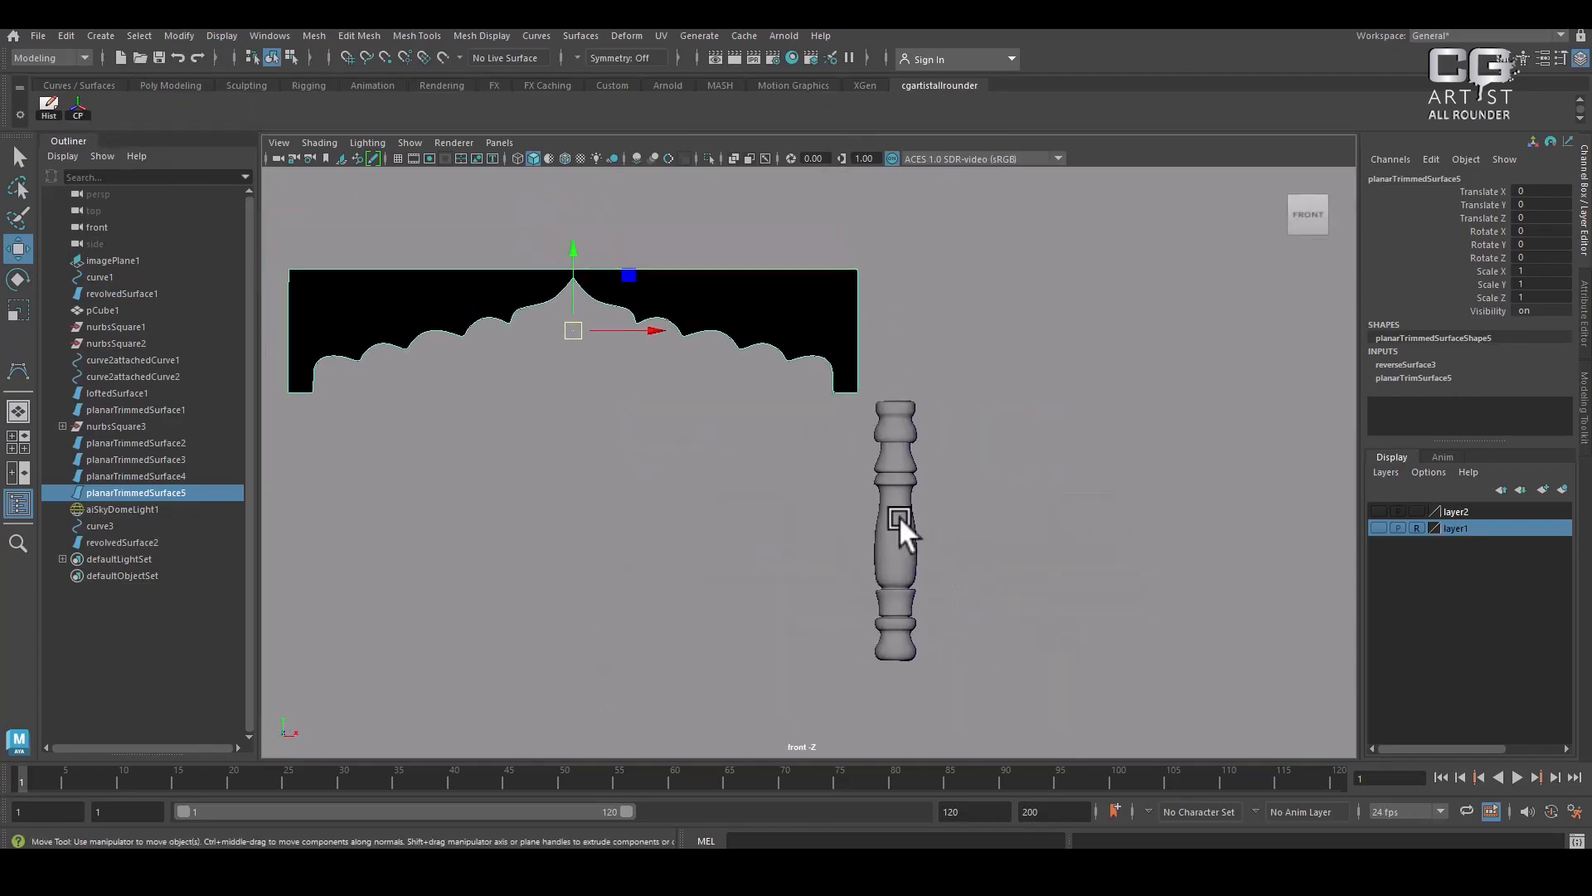
{"action": "left_click", "coordinate": [758, 296]}
{"action": "scroll", "coordinate": [1002, 484], "scroll_direction": "up", "scroll_amount": 2}
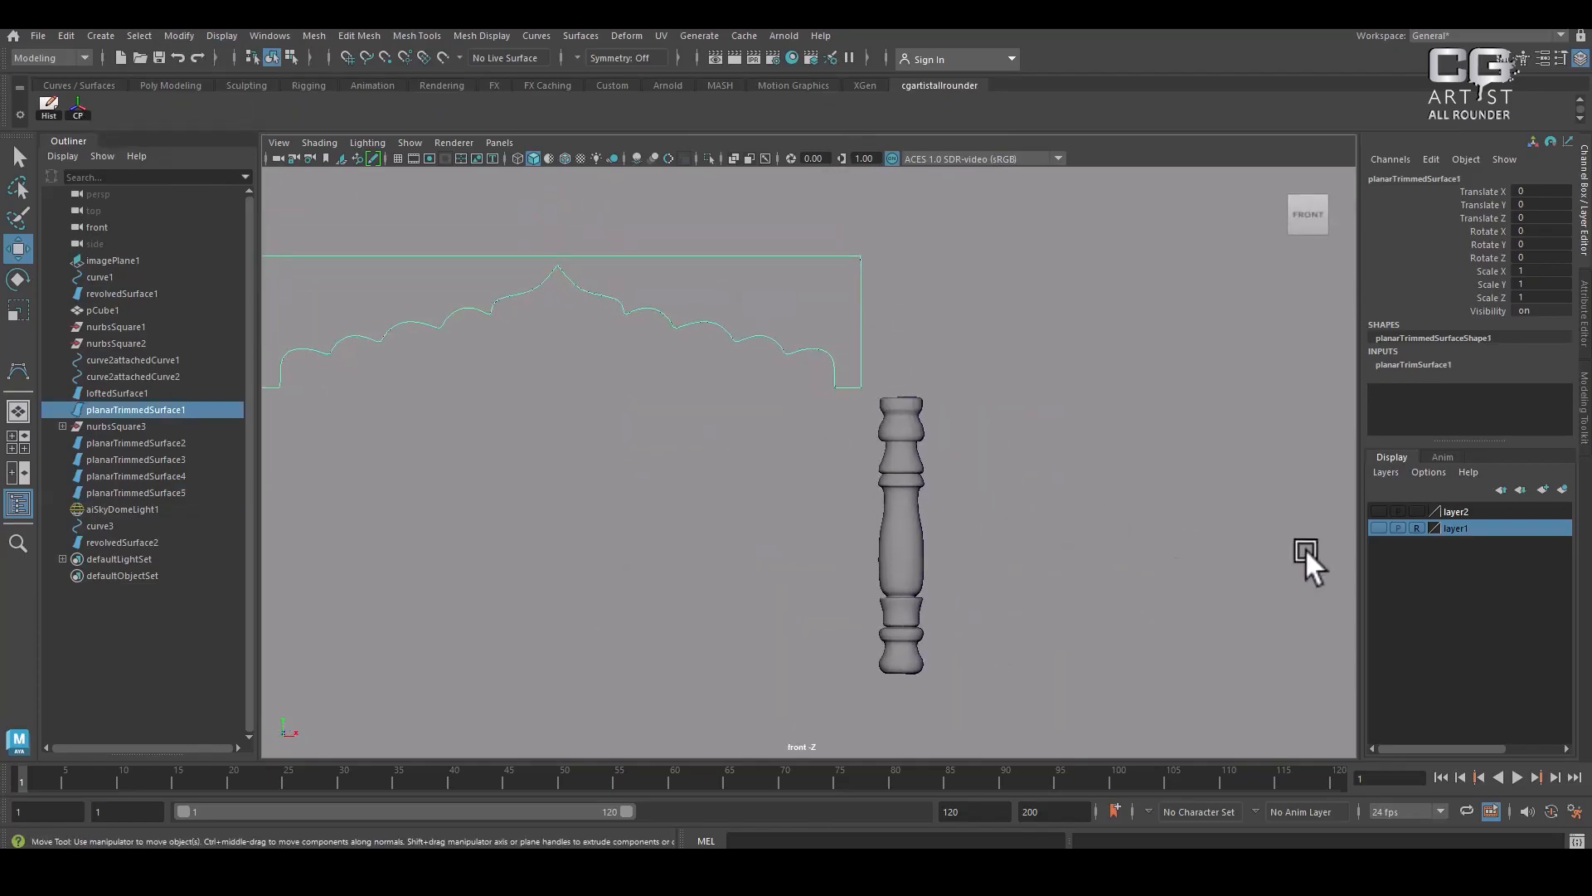
{"action": "left_click", "coordinate": [1380, 528]}
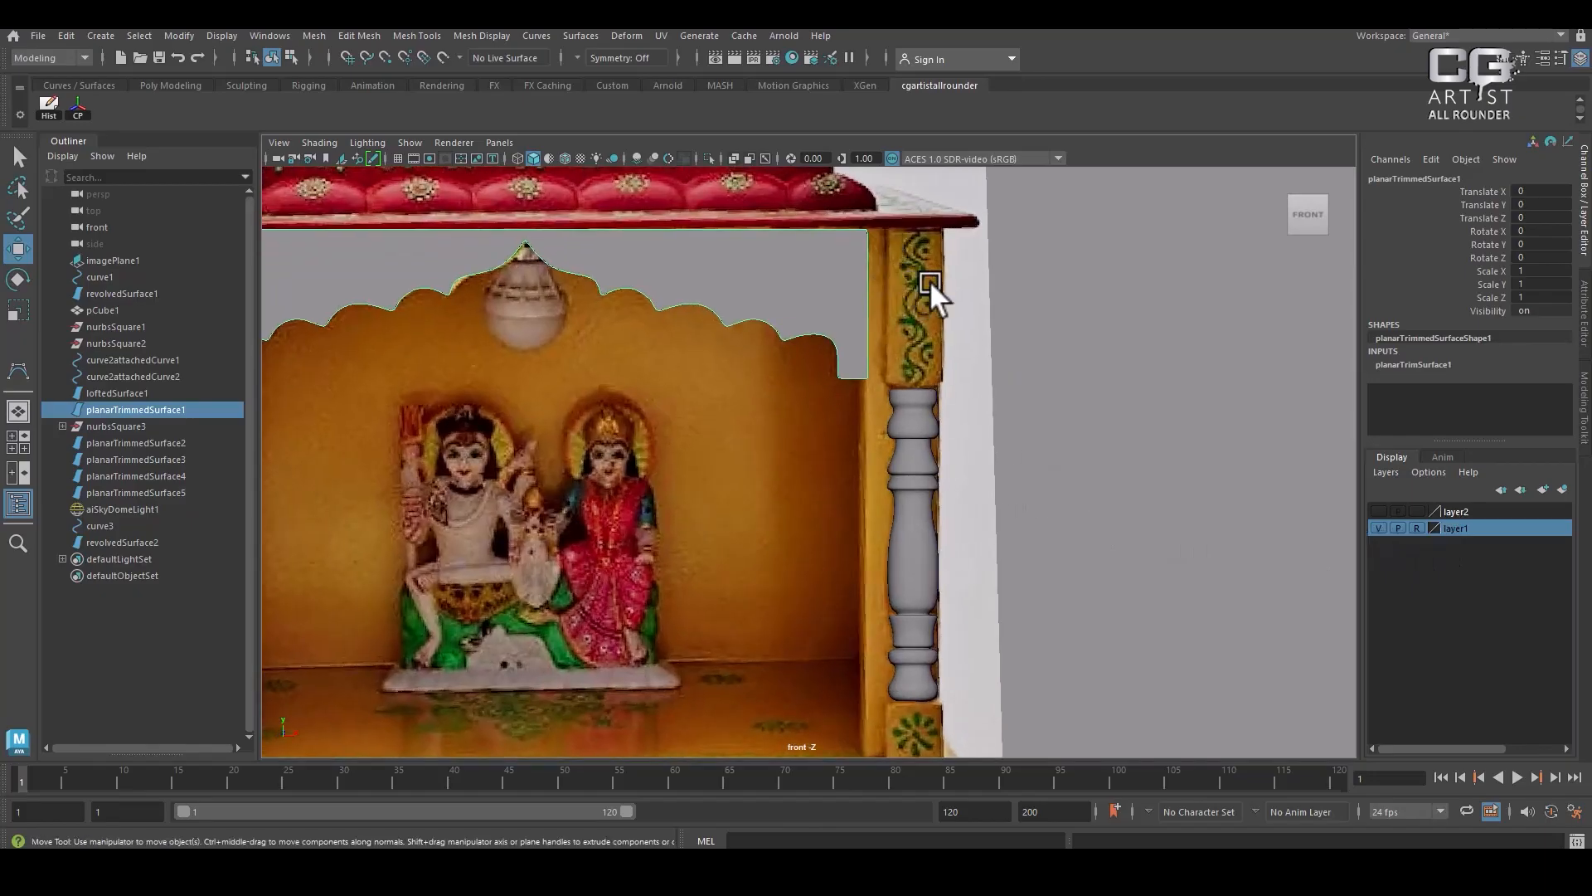
Create a polygon cube and move it onto the painted block above the pillar, at about X 3.51, Y 6.11
{"action": "left_click", "coordinate": [96, 35]}
{"action": "mouse_move", "coordinate": [156, 80]}
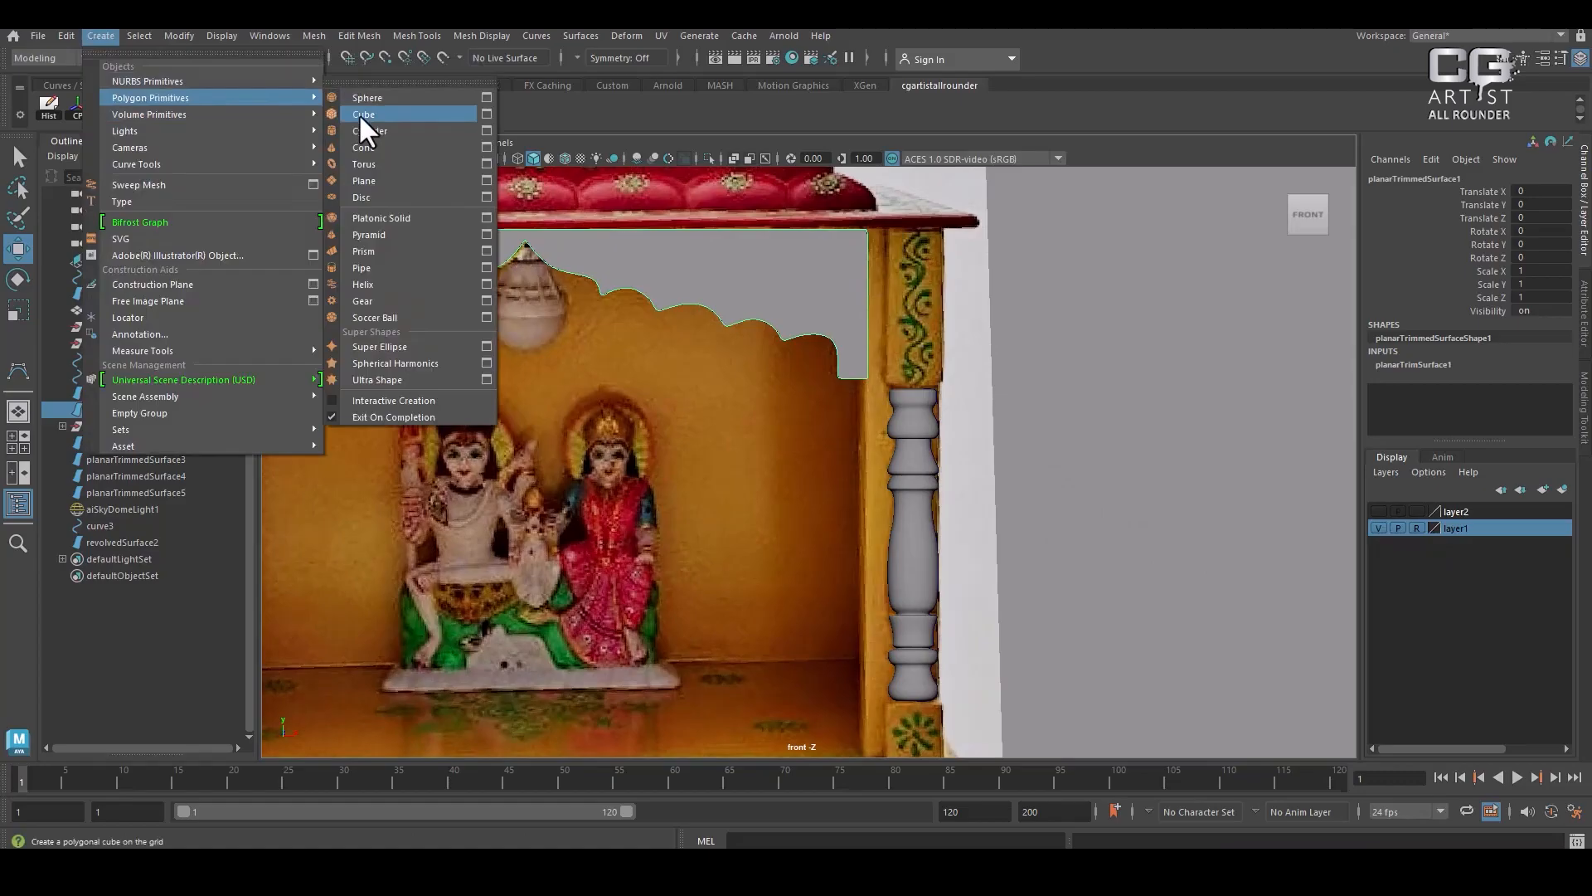
{"action": "left_click", "coordinate": [358, 113]}
{"action": "scroll", "coordinate": [778, 267], "scroll_direction": "down", "scroll_amount": 8}
{"action": "middle_click_drag", "start_coordinate": [769, 481], "coordinate": [767, 382], "text": "alt"}
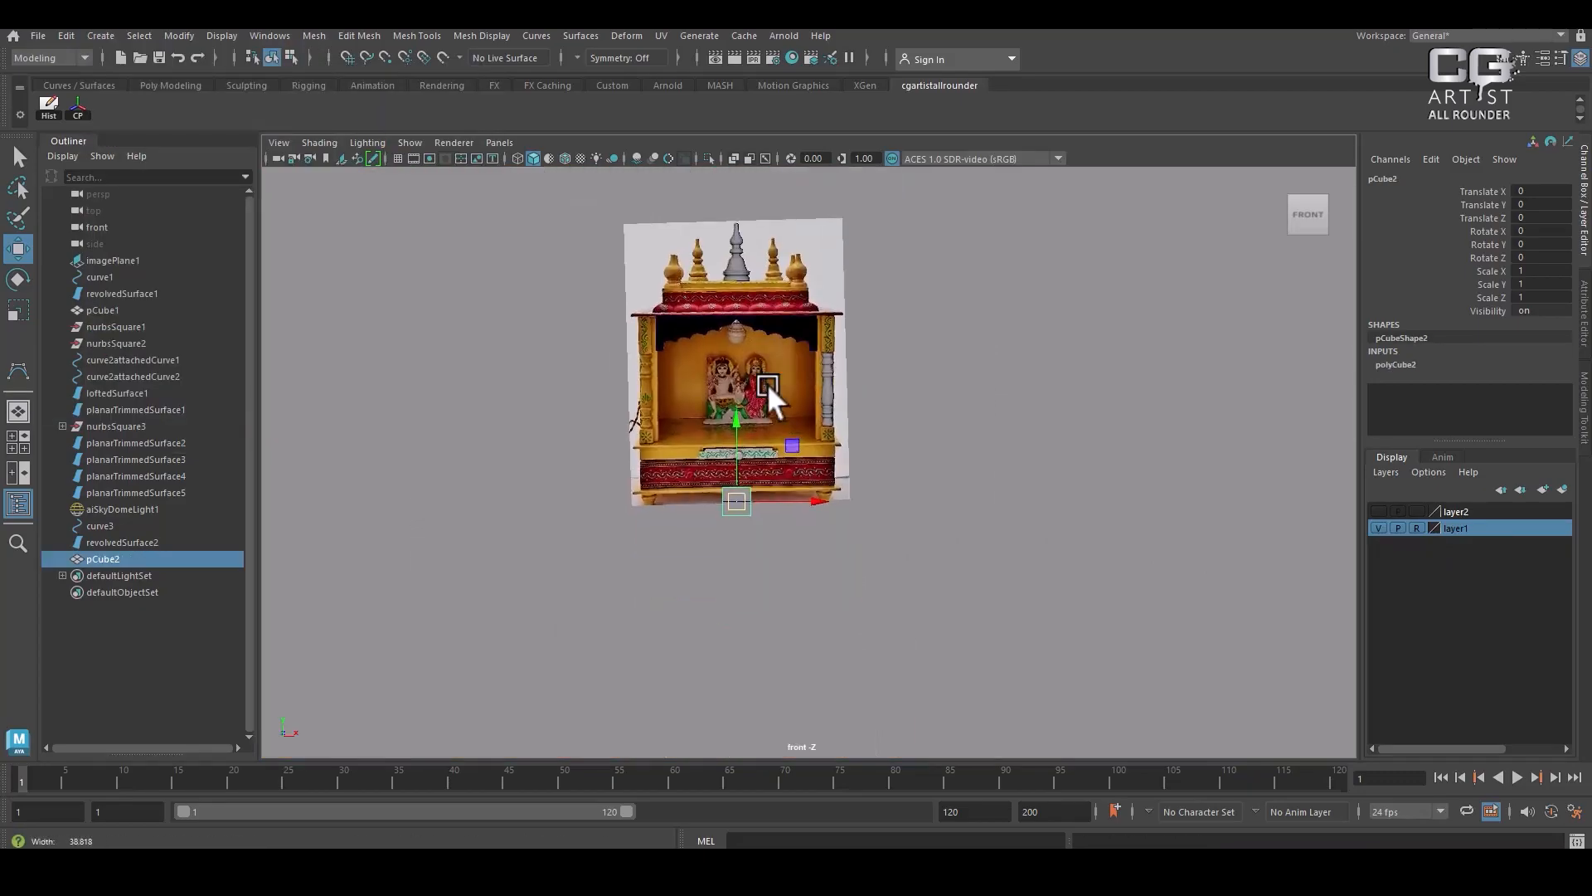
{"action": "scroll", "coordinate": [737, 498], "scroll_direction": "up", "scroll_amount": 3}
{"action": "scroll", "coordinate": [730, 531], "scroll_direction": "up", "scroll_amount": 3}
{"action": "middle_click_drag", "start_coordinate": [744, 550], "coordinate": [714, 624], "text": "alt"}
{"action": "left_click_drag", "start_coordinate": [714, 625], "coordinate": [909, 296]}
{"action": "scroll", "coordinate": [904, 302], "scroll_direction": "up", "scroll_amount": 5}
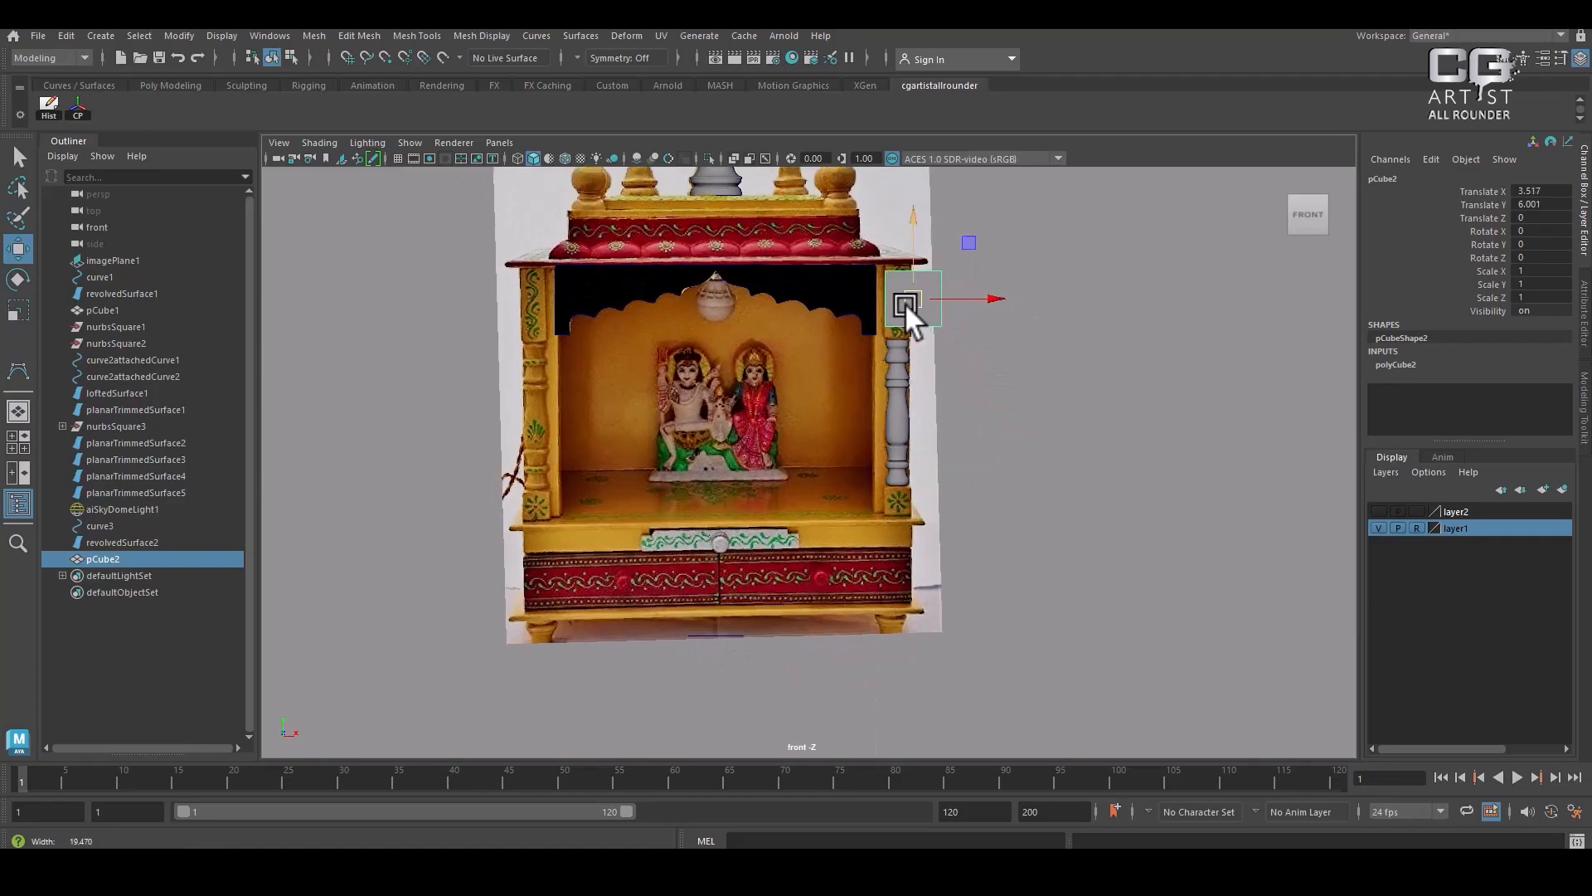
{"action": "scroll", "coordinate": [983, 587], "scroll_direction": "up", "scroll_amount": 2}
{"action": "left_click_drag", "start_coordinate": [972, 369], "coordinate": [967, 353]}
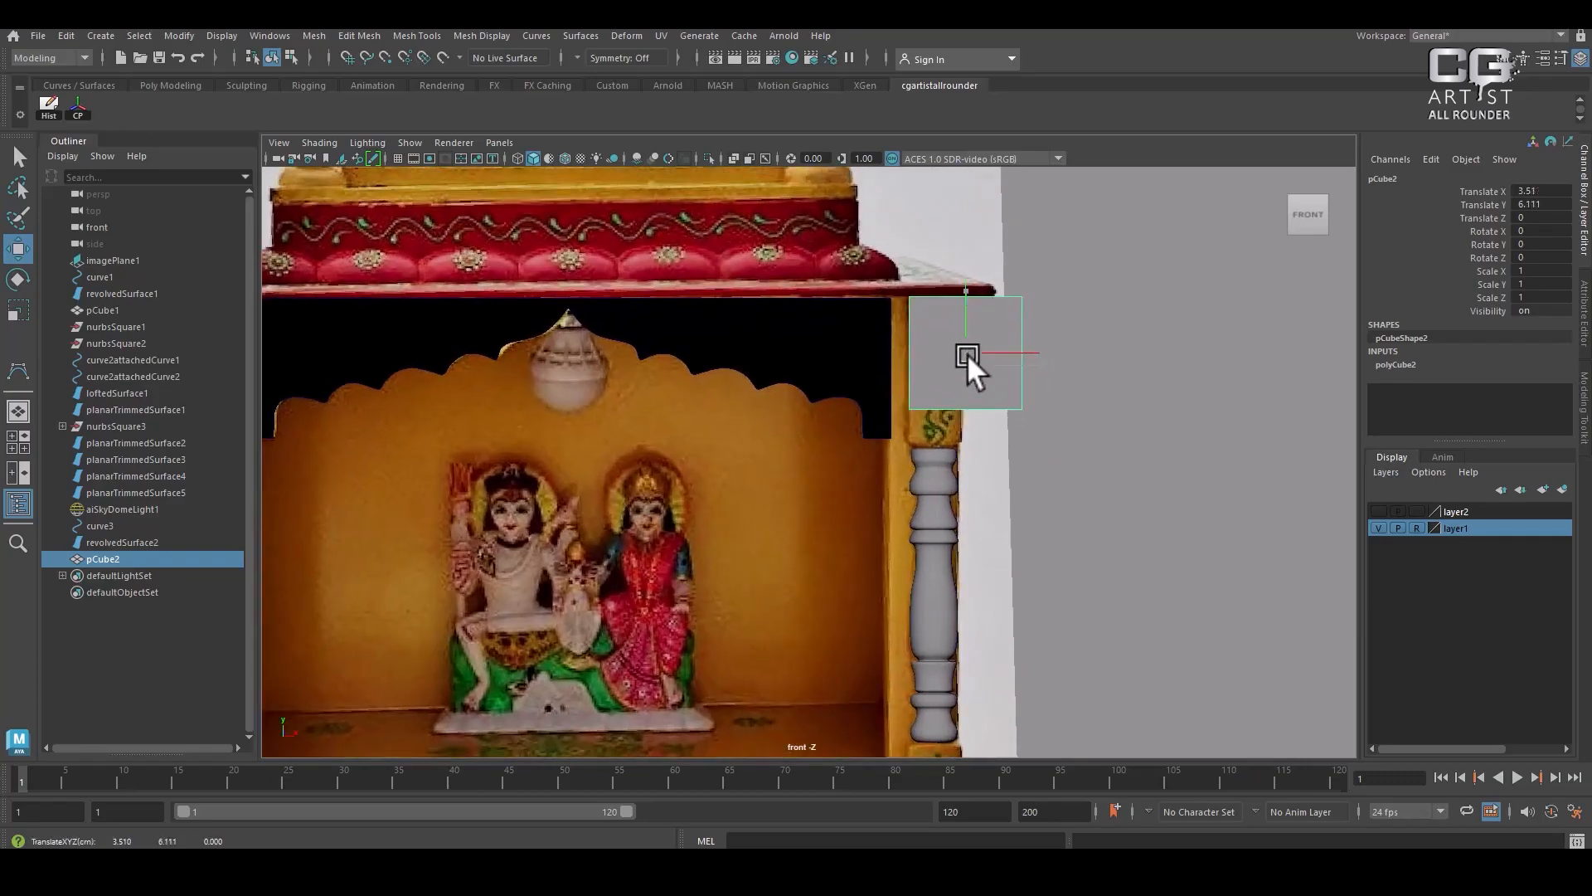
In wireframe display, set the cube's width to 0.46 and move it to about X 3.237 to match the painted block
{"action": "left_click", "coordinate": [1410, 366]}
{"action": "left_click", "coordinate": [1481, 390]}
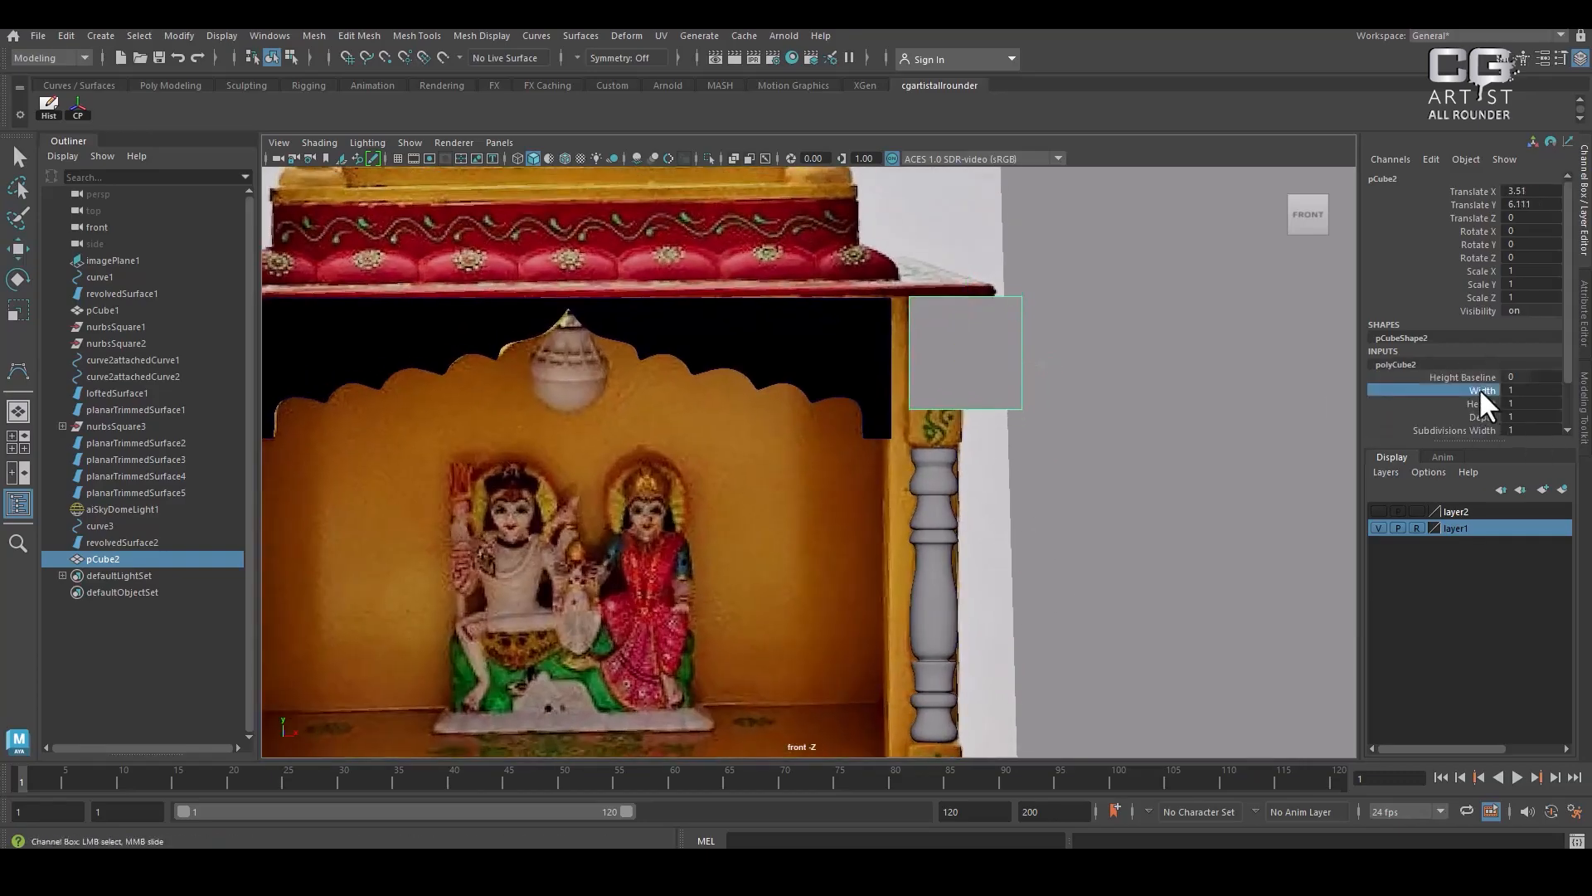
{"action": "right_click_drag", "start_coordinate": [1206, 403], "coordinate": [1177, 436], "text": "alt"}
{"action": "key", "text": "4"}
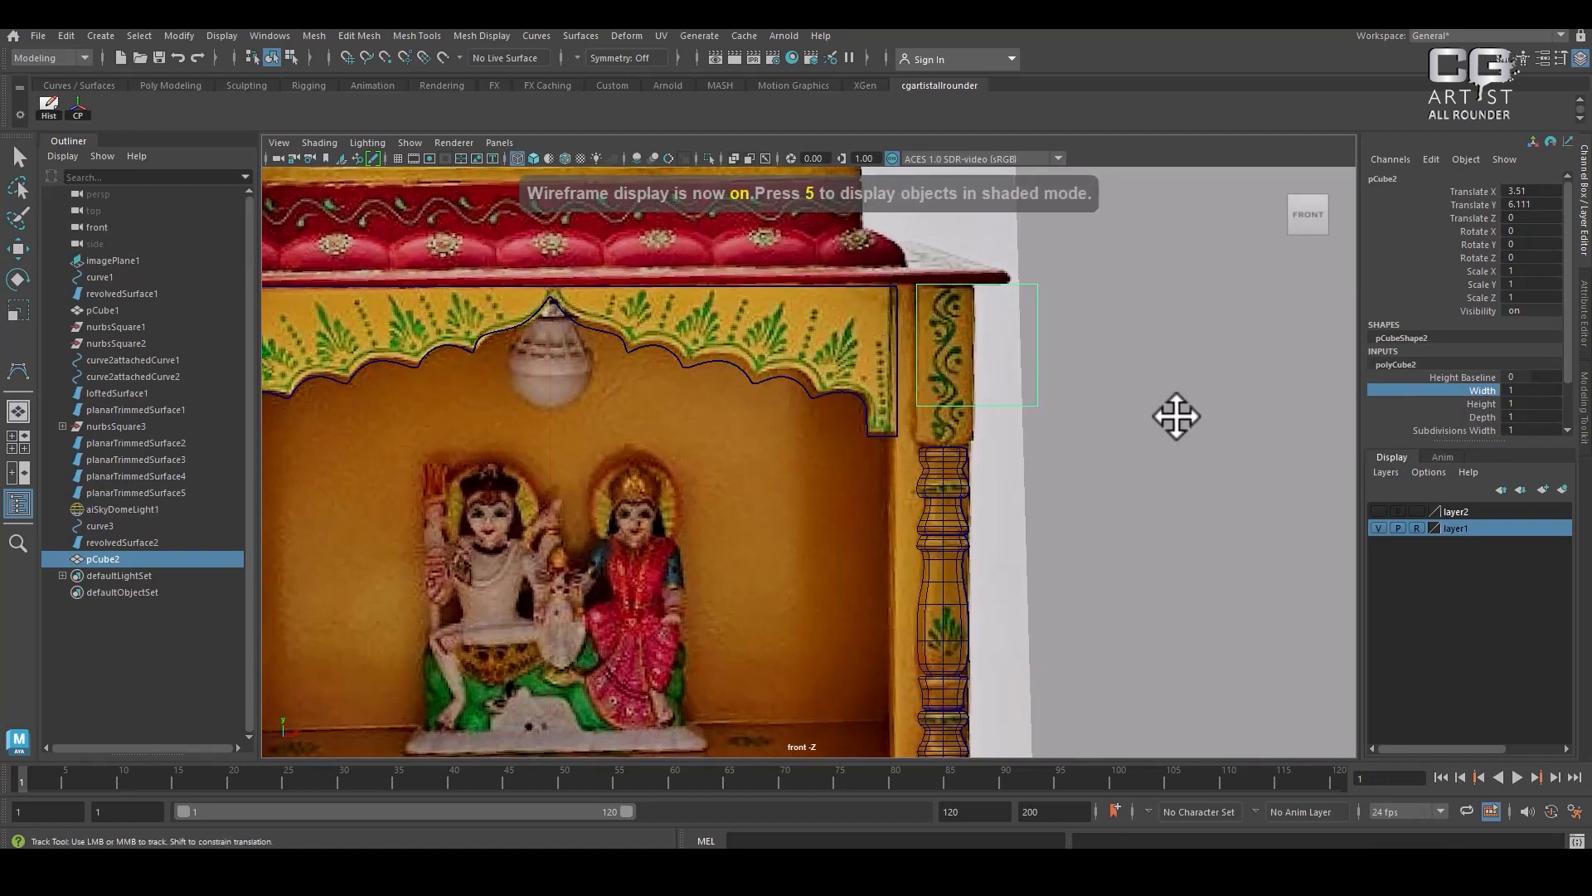
{"action": "middle_click_drag", "start_coordinate": [1177, 416], "coordinate": [1170, 439], "text": "alt"}
{"action": "middle_click_drag", "start_coordinate": [1285, 412], "coordinate": [1203, 416]}
{"action": "key", "text": "w"}
{"action": "middle_click_drag", "start_coordinate": [1059, 372], "coordinate": [1019, 372]}
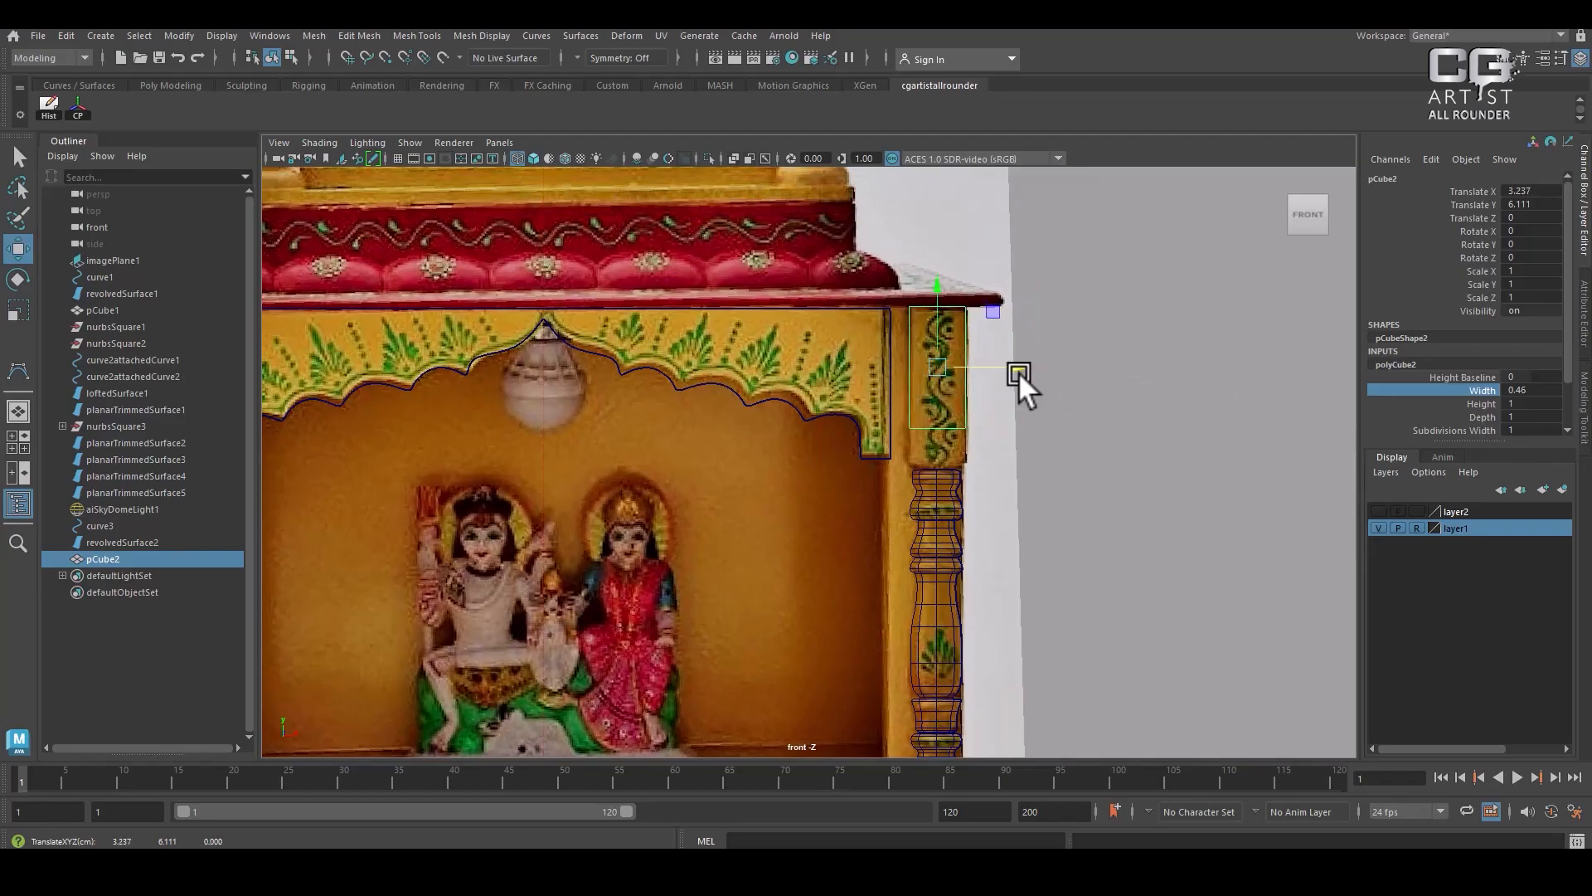
Set the cube's height to 1.3 and lower it to about Y 5.941 so it covers the painted block
{"action": "left_click", "coordinate": [1470, 403]}
{"action": "middle_click_drag", "start_coordinate": [1141, 433], "coordinate": [1161, 373]}
{"action": "key", "text": "w"}
{"action": "left_click_drag", "start_coordinate": [937, 286], "coordinate": [937, 307]}
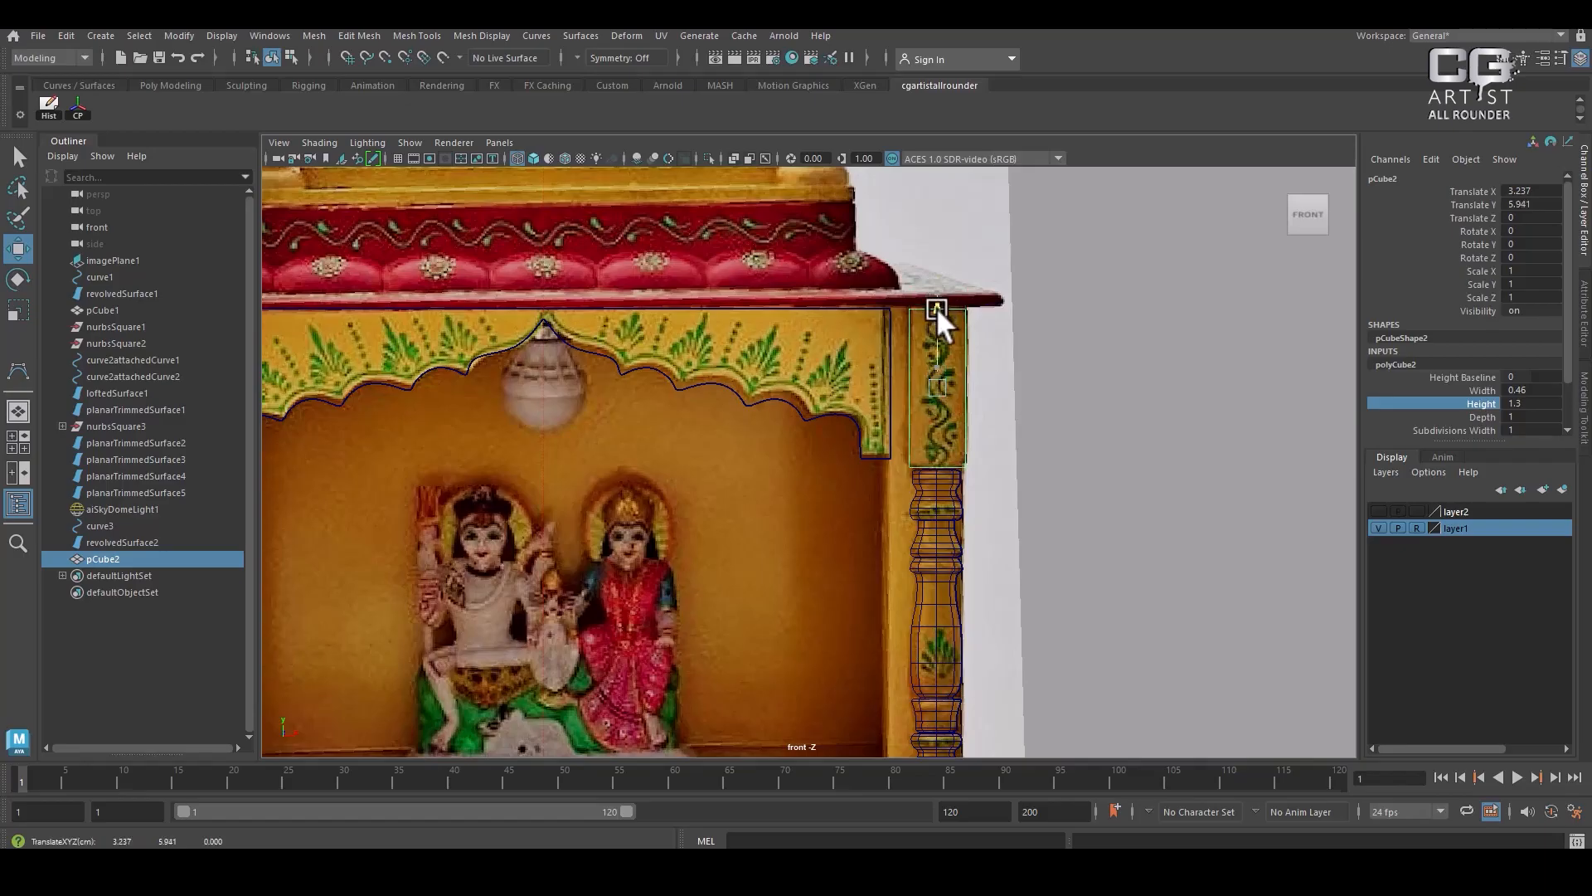
In the perspective view, hide the reference image on layer1 and set the upper block's depth to 0.39
{"action": "right_click_drag", "start_coordinate": [1243, 515], "coordinate": [1115, 502], "text": "alt"}
{"action": "key", "text": "space"}
{"action": "left_click_drag", "start_coordinate": [1118, 527], "coordinate": [1120, 498]}
{"action": "left_click_drag", "start_coordinate": [1128, 489], "coordinate": [1136, 427], "text": "alt"}
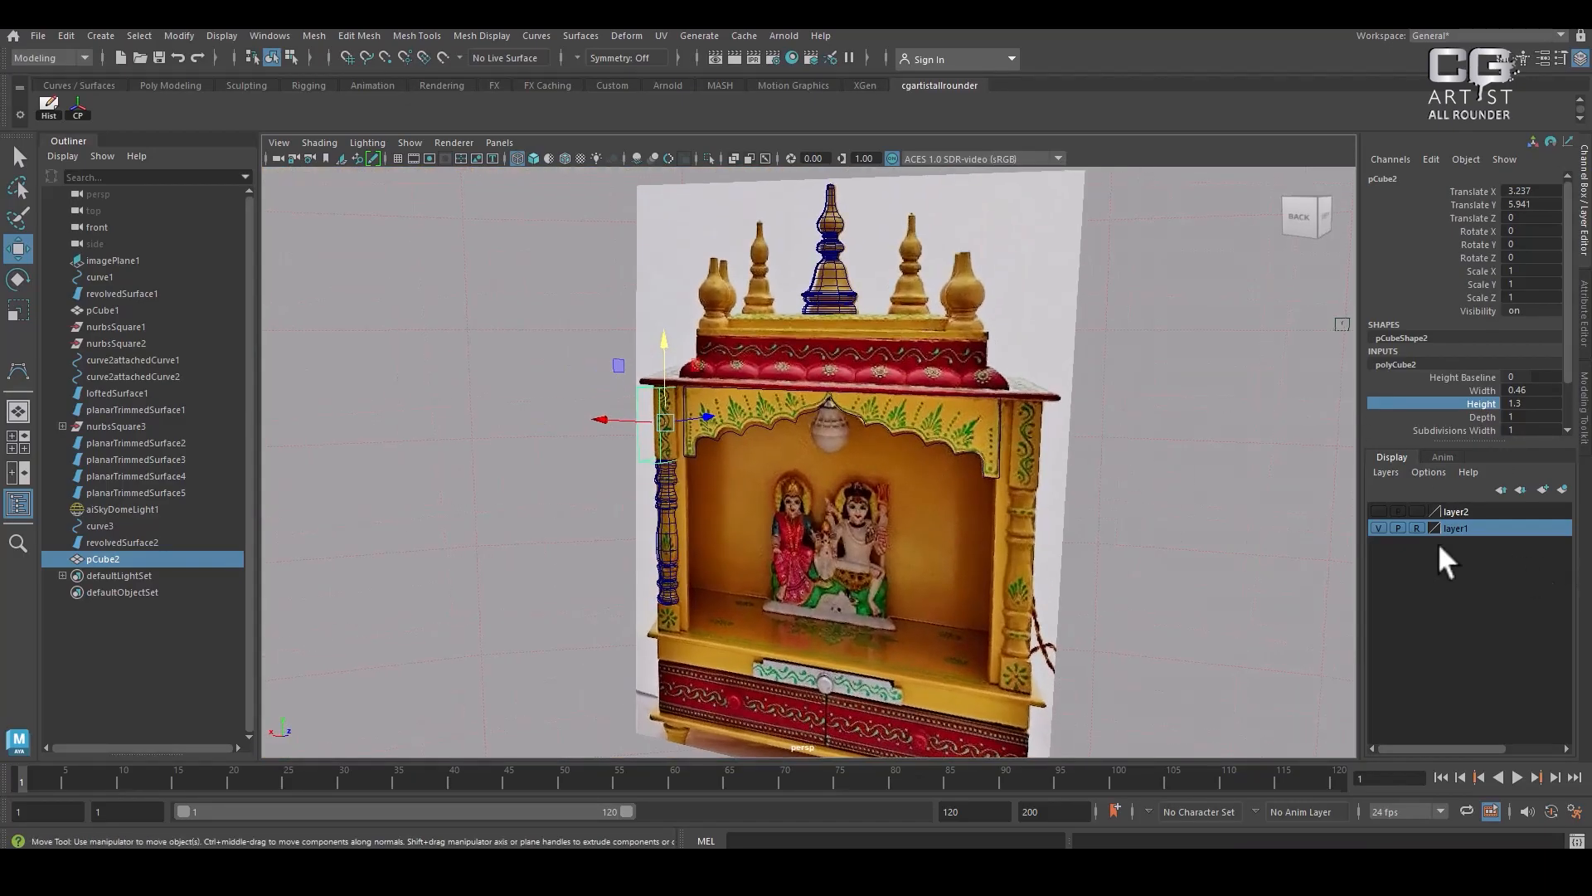
{"action": "left_click", "coordinate": [1378, 529]}
{"action": "left_click_drag", "start_coordinate": [729, 498], "coordinate": [1097, 570], "text": "alt"}
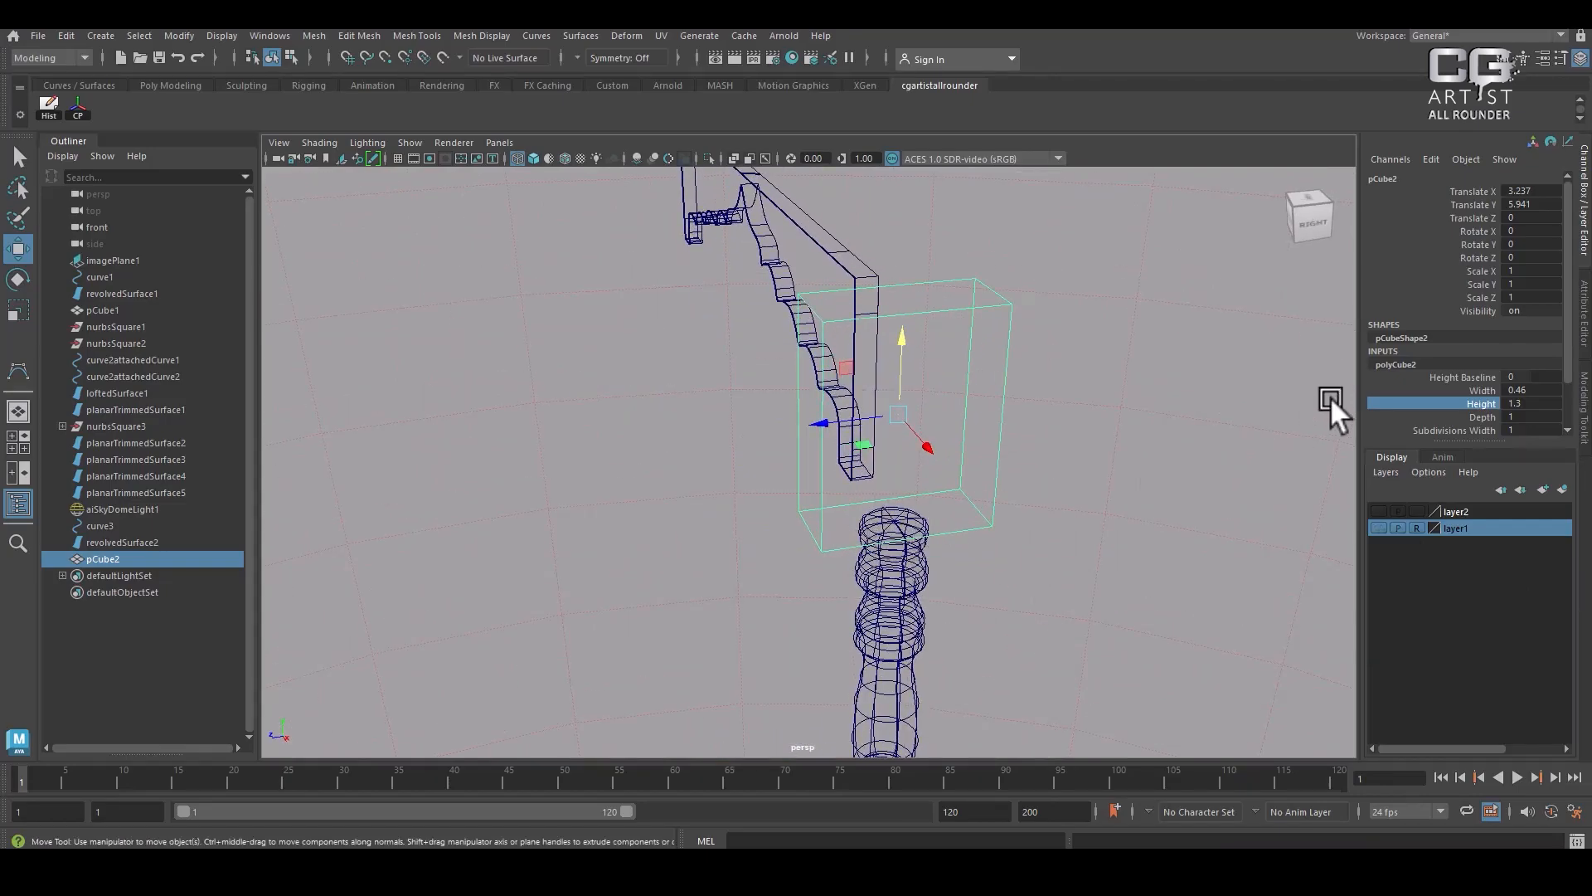
{"action": "left_click", "coordinate": [1485, 415]}
{"action": "middle_click_drag", "start_coordinate": [1294, 472], "coordinate": [1132, 514]}
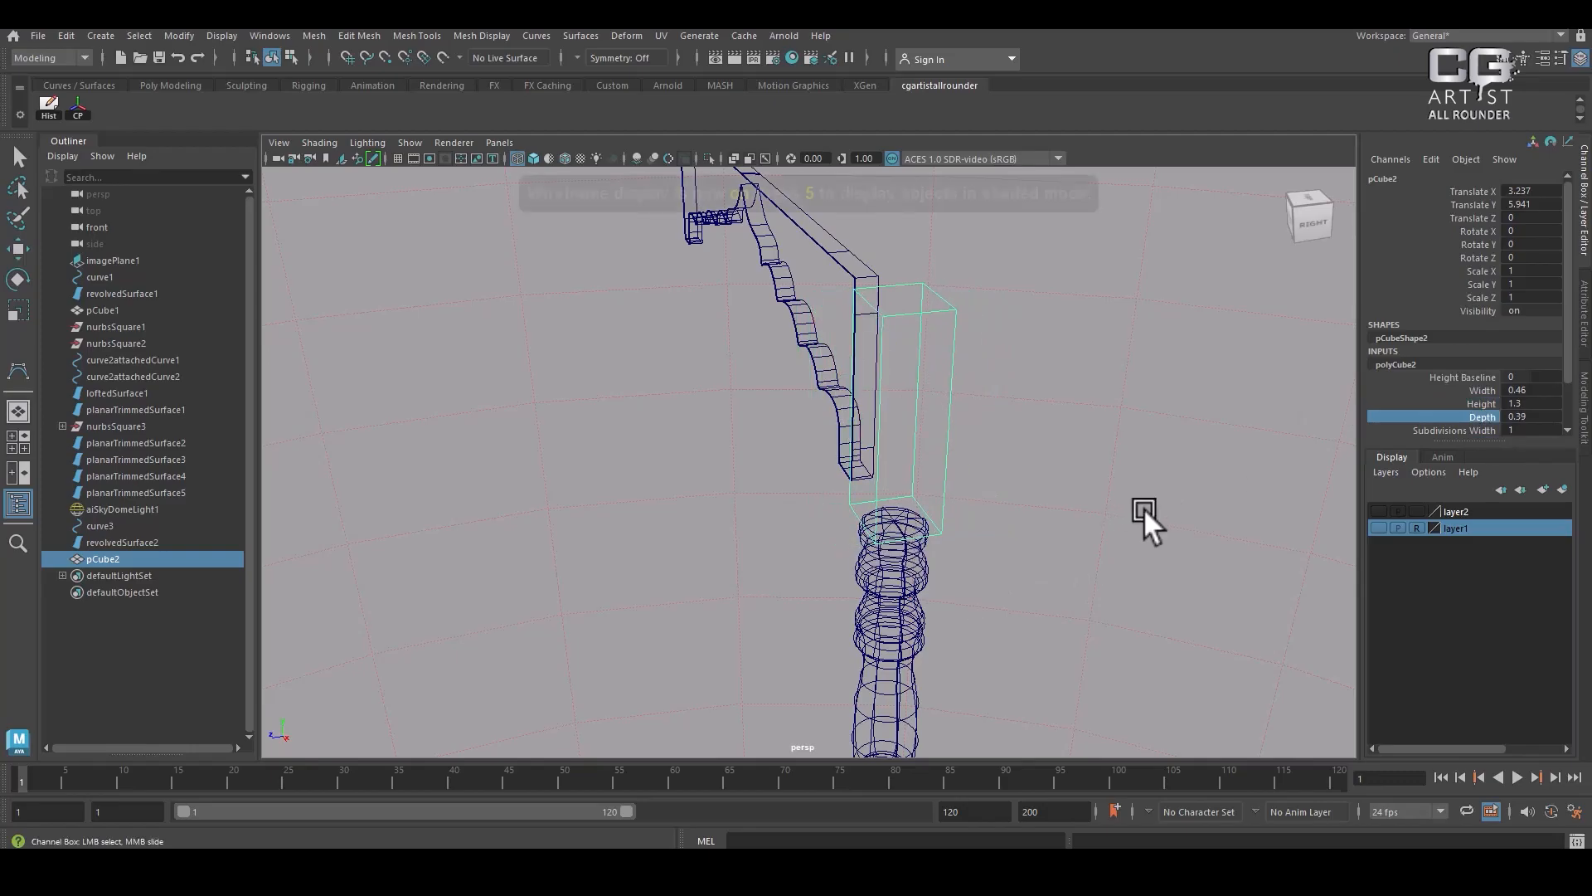
Examine the block's fit on the pillar and beside the arch from several angles in shaded display
{"action": "key", "text": "5"}
{"action": "mouse_move", "coordinate": [1143, 508]}
{"action": "left_mouse_down", "text": "alt"}
{"action": "mouse_move", "coordinate": [1067, 490]}
{"action": "mouse_move", "coordinate": [1109, 597]}
{"action": "mouse_move", "coordinate": [913, 575]}
{"action": "mouse_move", "coordinate": [1141, 598]}
{"action": "mouse_move", "coordinate": [1045, 604]}
{"action": "left_mouse_up", "text": "alt"}
{"action": "middle_click_drag", "start_coordinate": [1054, 587], "coordinate": [1206, 538], "text": "alt"}
{"action": "left_click_drag", "start_coordinate": [1121, 567], "coordinate": [1380, 514], "text": "alt"}
{"action": "middle_click_drag", "start_coordinate": [1159, 506], "coordinate": [1243, 510]}
{"action": "key", "text": "ctrl+z"}
{"action": "left_click_drag", "start_coordinate": [1247, 521], "coordinate": [1060, 530], "text": "alt"}
{"action": "middle_click_drag", "start_coordinate": [1060, 530], "coordinate": [1038, 433], "text": "alt"}
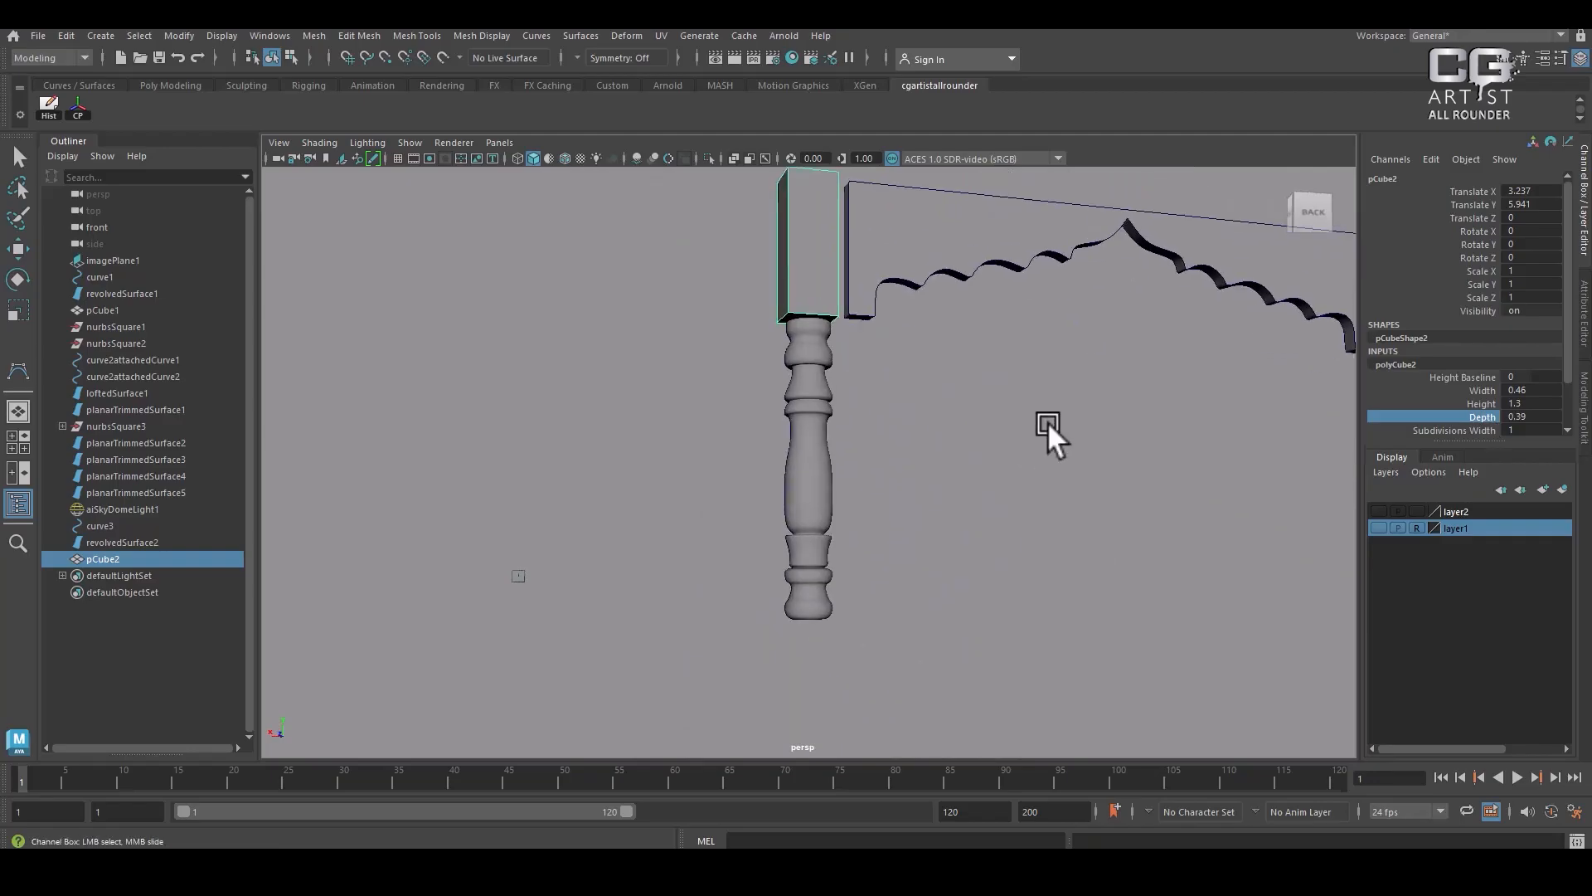
Return to the front view and show the reference image on layer1 around the pillar's painted base
{"action": "key", "text": "space"}
{"action": "key", "text": "space"}
{"action": "left_click_drag", "start_coordinate": [1131, 307], "coordinate": [1132, 345]}
{"action": "key", "text": "space"}
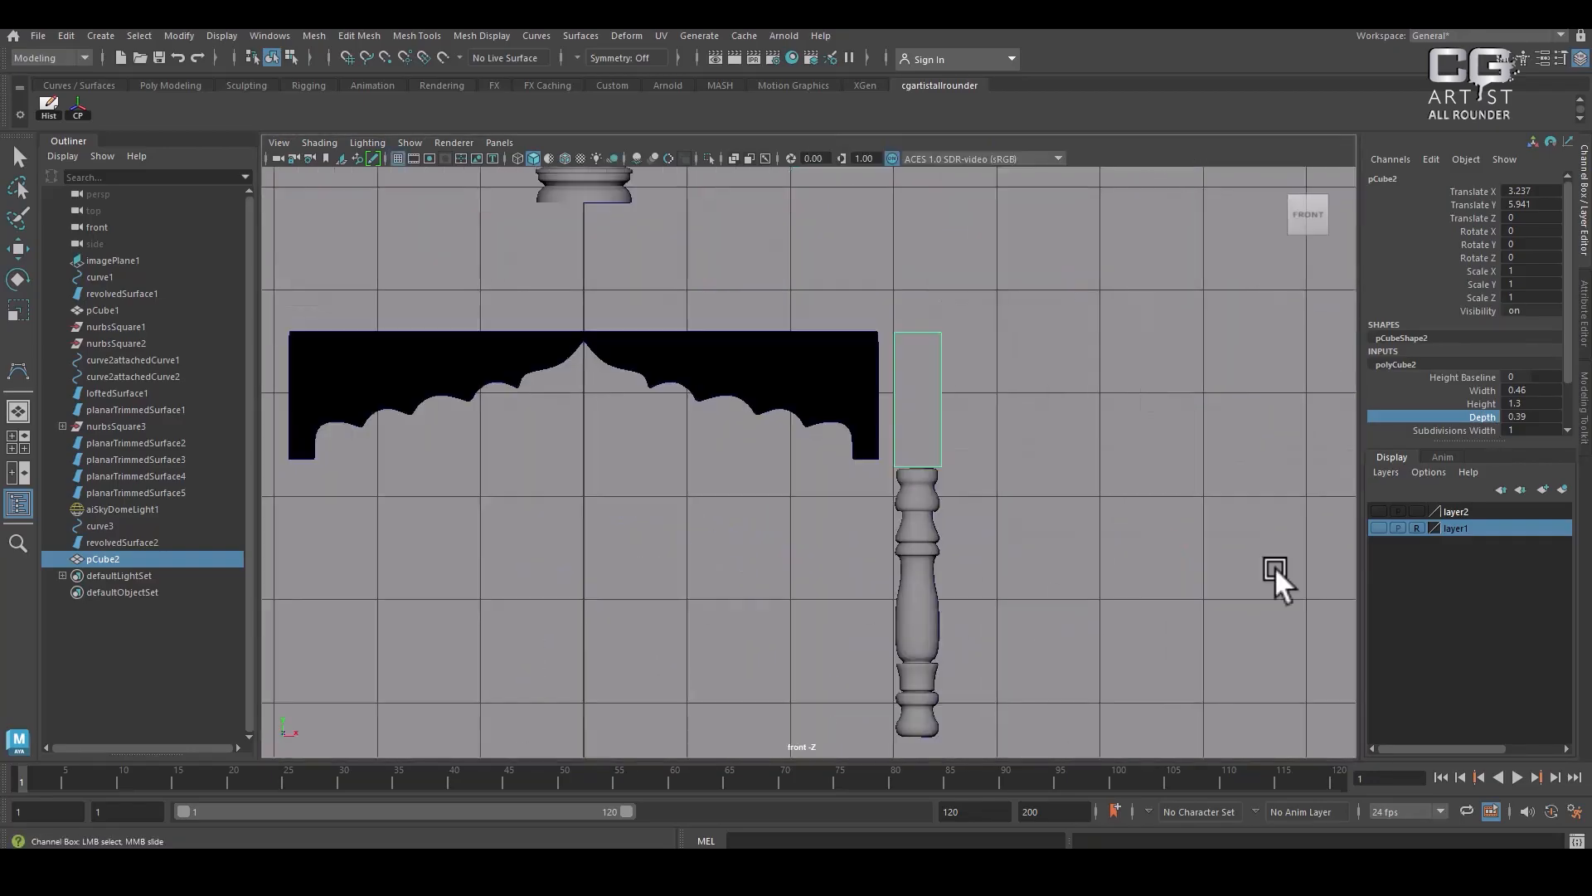
{"action": "left_click", "coordinate": [1377, 528]}
{"action": "right_click_drag", "start_coordinate": [1049, 448], "coordinate": [1159, 642], "text": "alt"}
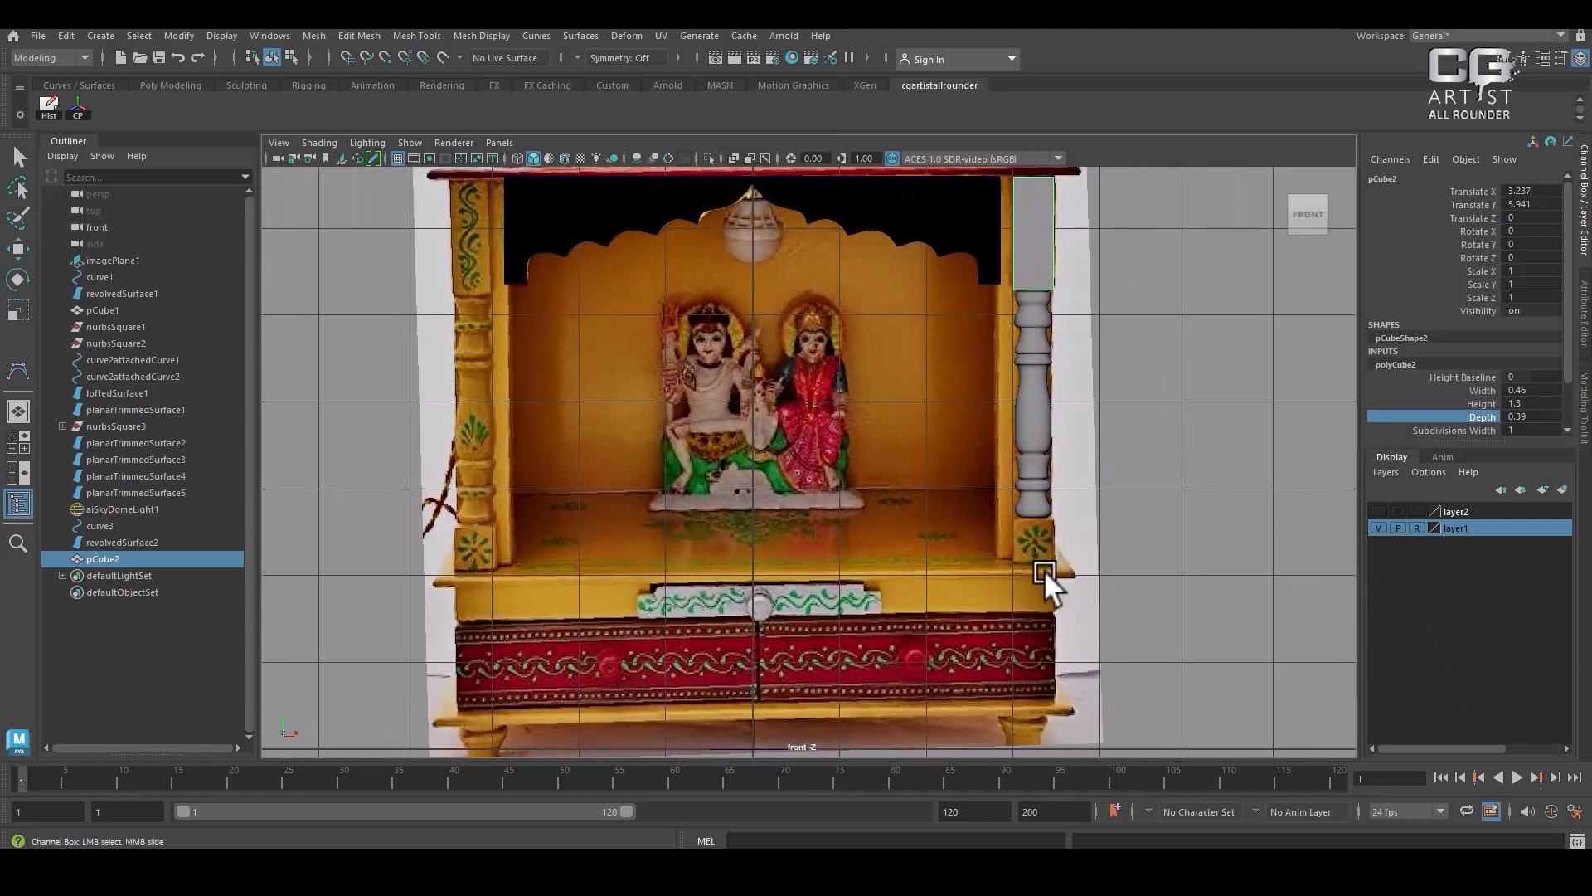
{"action": "key", "text": "w"}
{"action": "middle_click_drag", "start_coordinate": [1055, 303], "coordinate": [1022, 372], "text": "alt"}
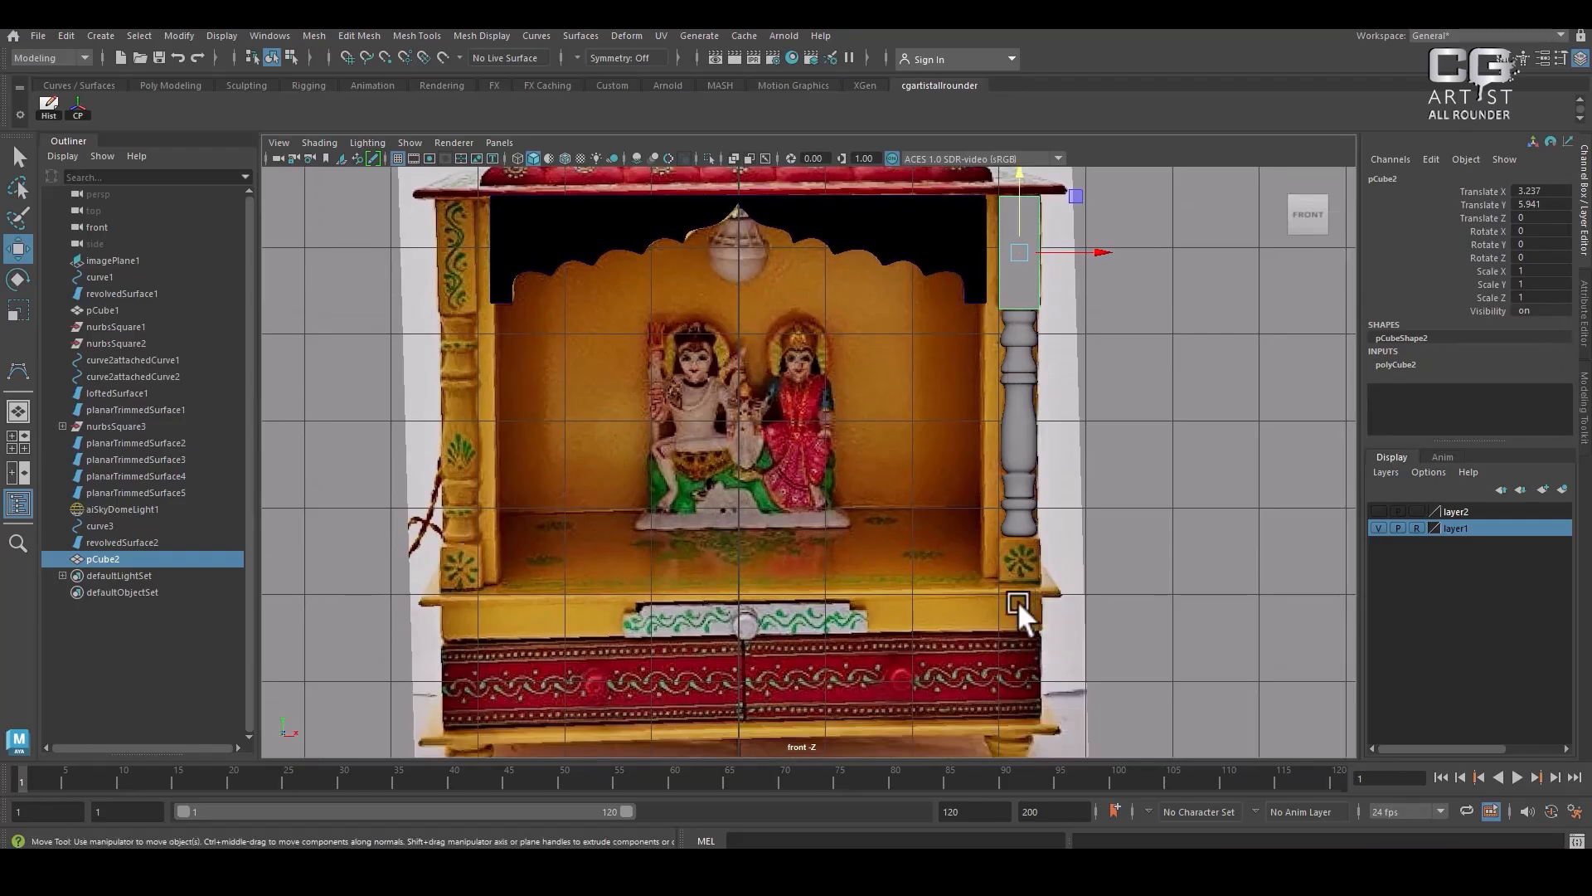
Copy and paste the upper block, and lower the pasted group to Translate Y -3.944, below the pillar
{"action": "left_click", "coordinate": [1402, 365]}
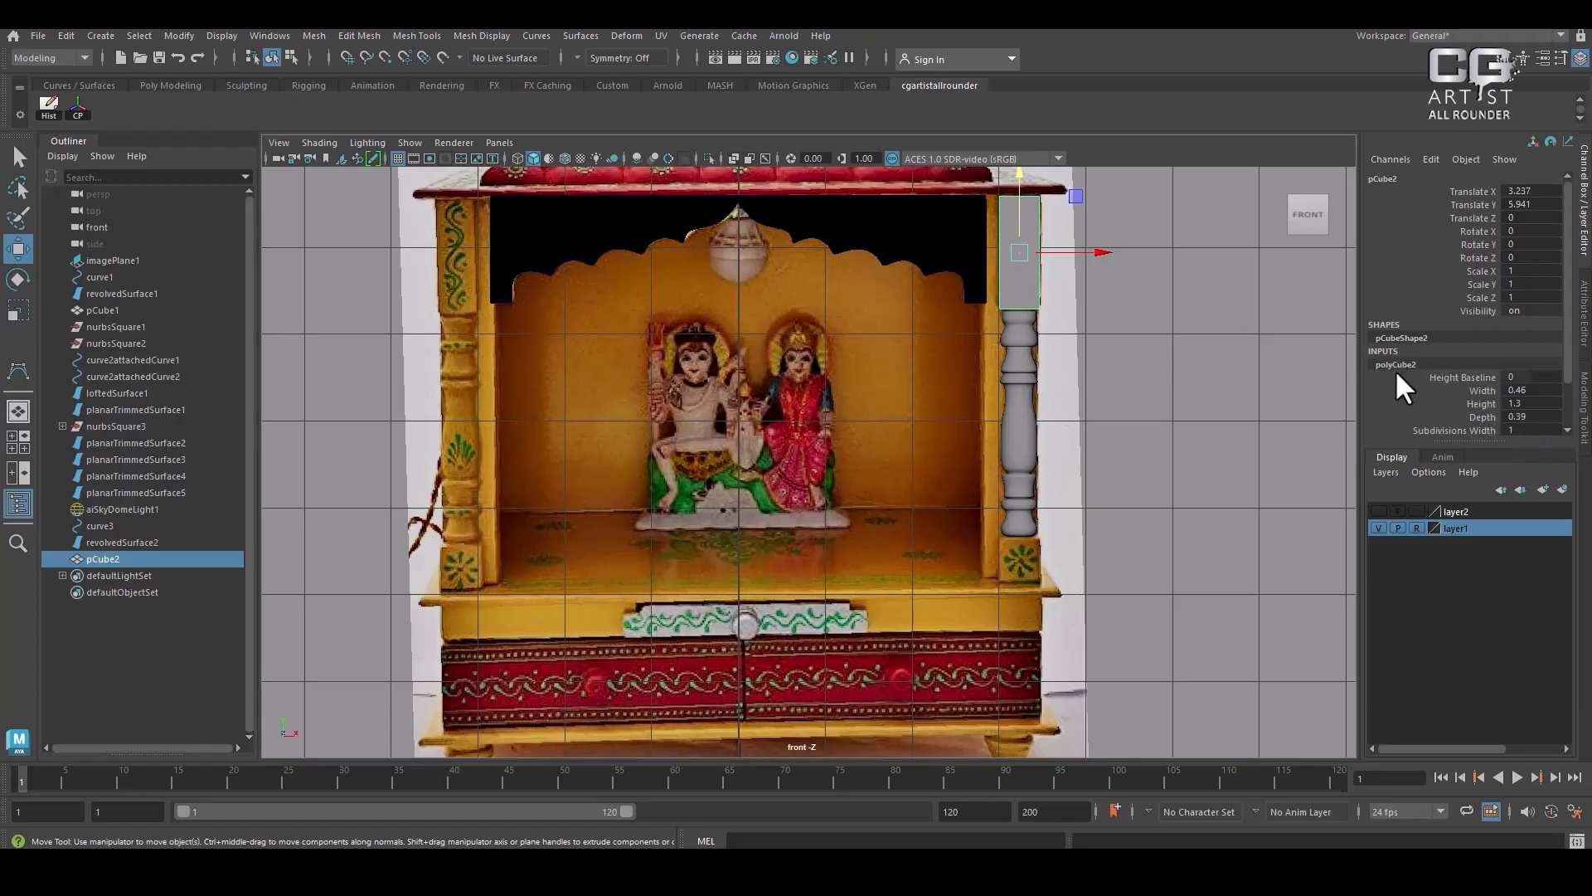
{"action": "left_click", "coordinate": [1221, 454]}
{"action": "left_click", "coordinate": [1024, 275]}
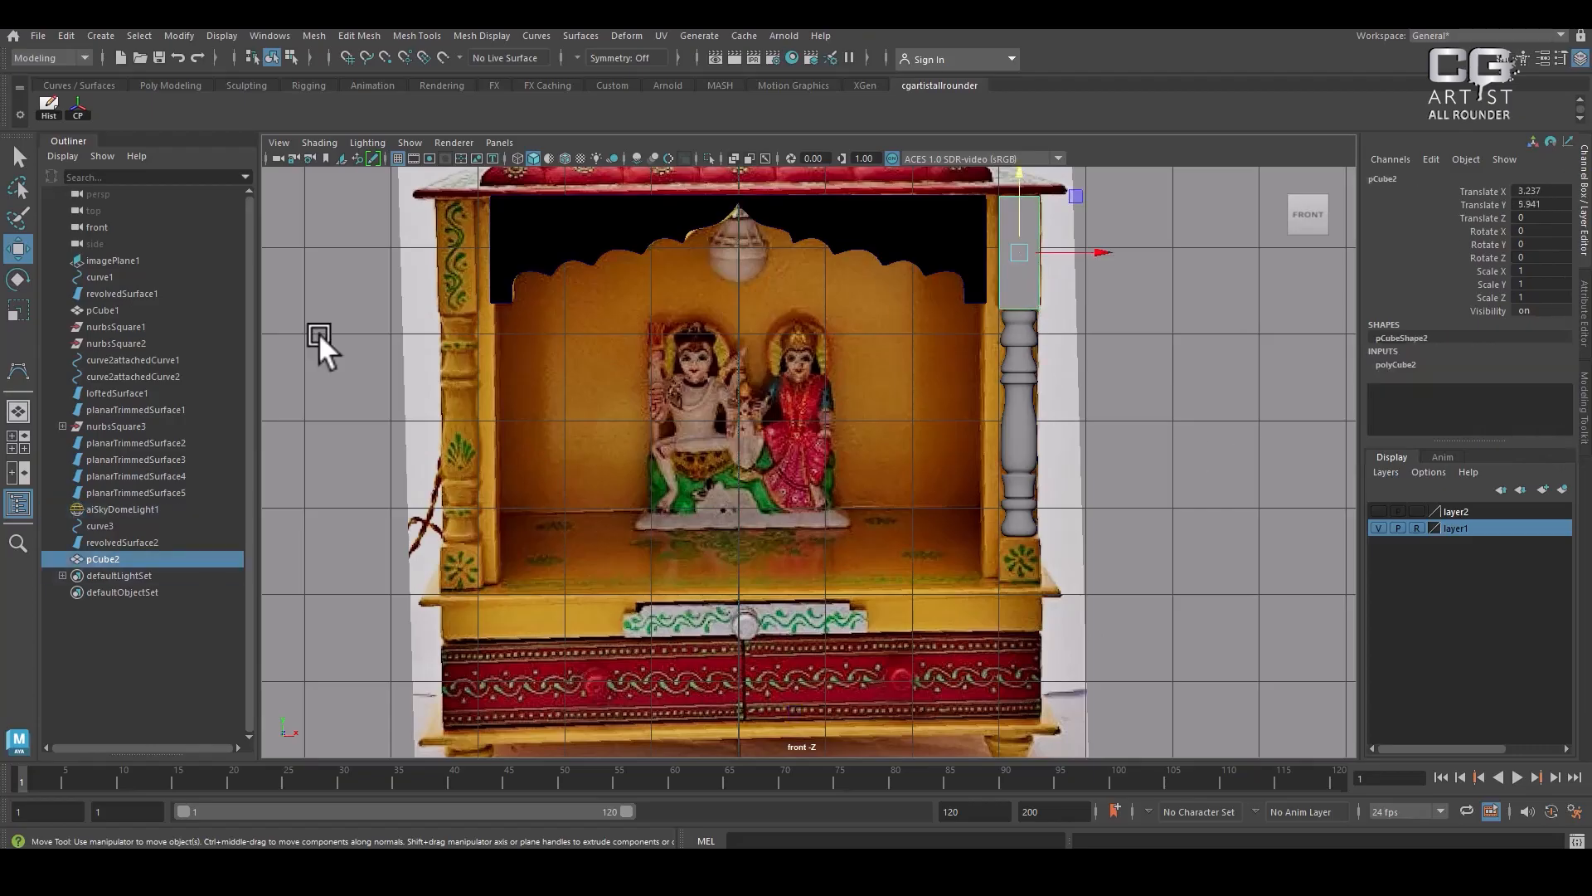
{"action": "left_click", "coordinate": [67, 36]}
{"action": "left_click", "coordinate": [147, 160]}
{"action": "left_click", "coordinate": [67, 36]}
{"action": "left_click", "coordinate": [114, 172]}
{"action": "key", "text": "w"}
{"action": "left_click_drag", "start_coordinate": [1015, 190], "coordinate": [1047, 526]}
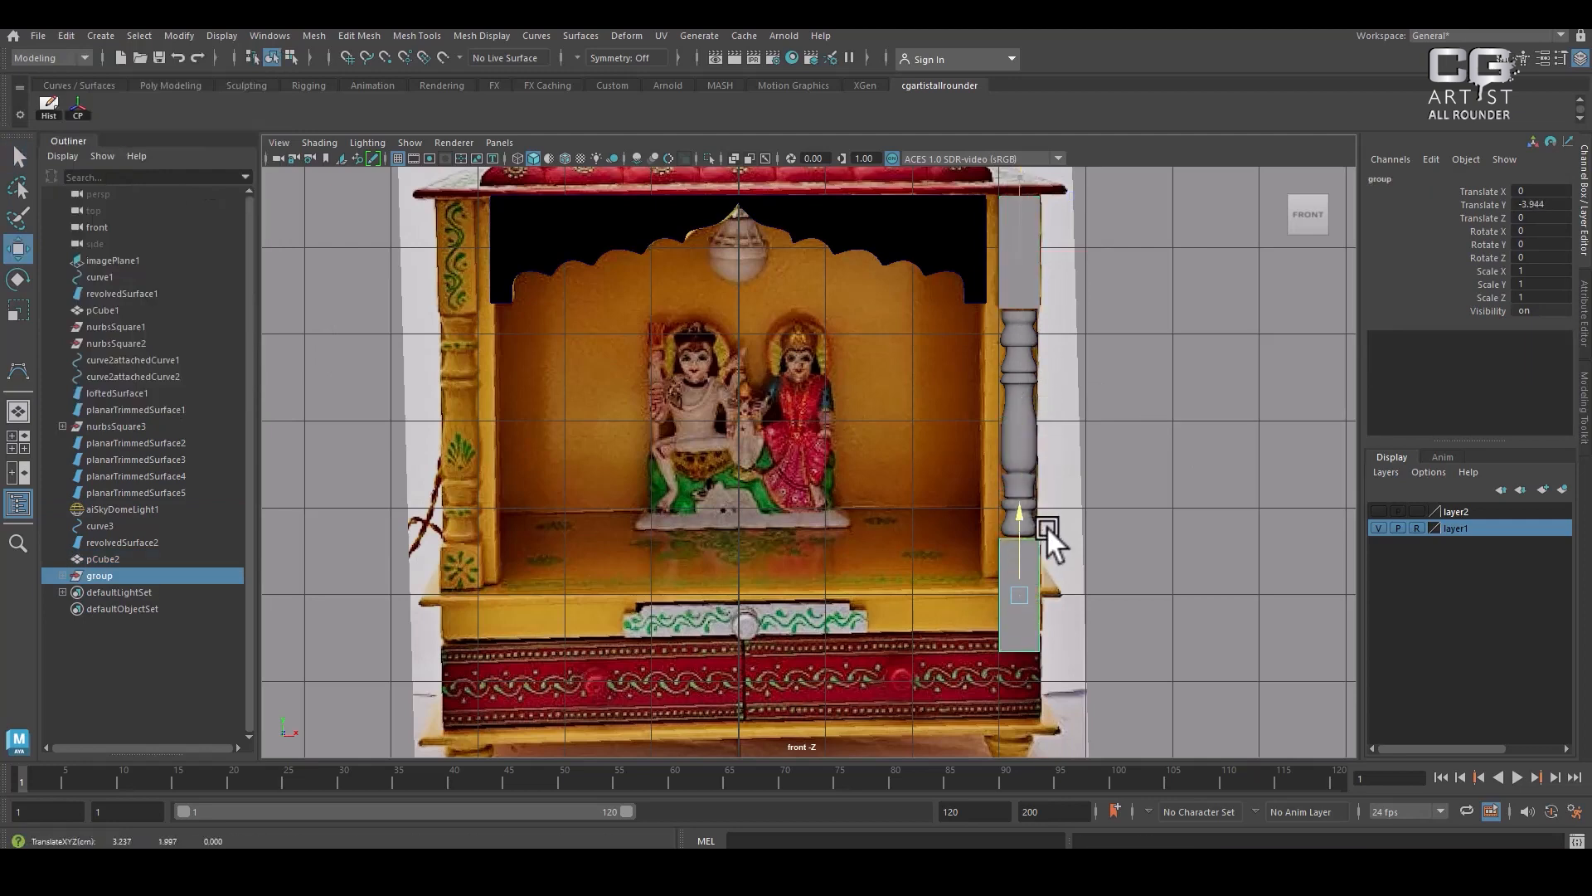
Set the pasted cube's height to 0.6 and raise it onto the painted base block directly under the pillar
{"action": "left_click", "coordinate": [1026, 618]}
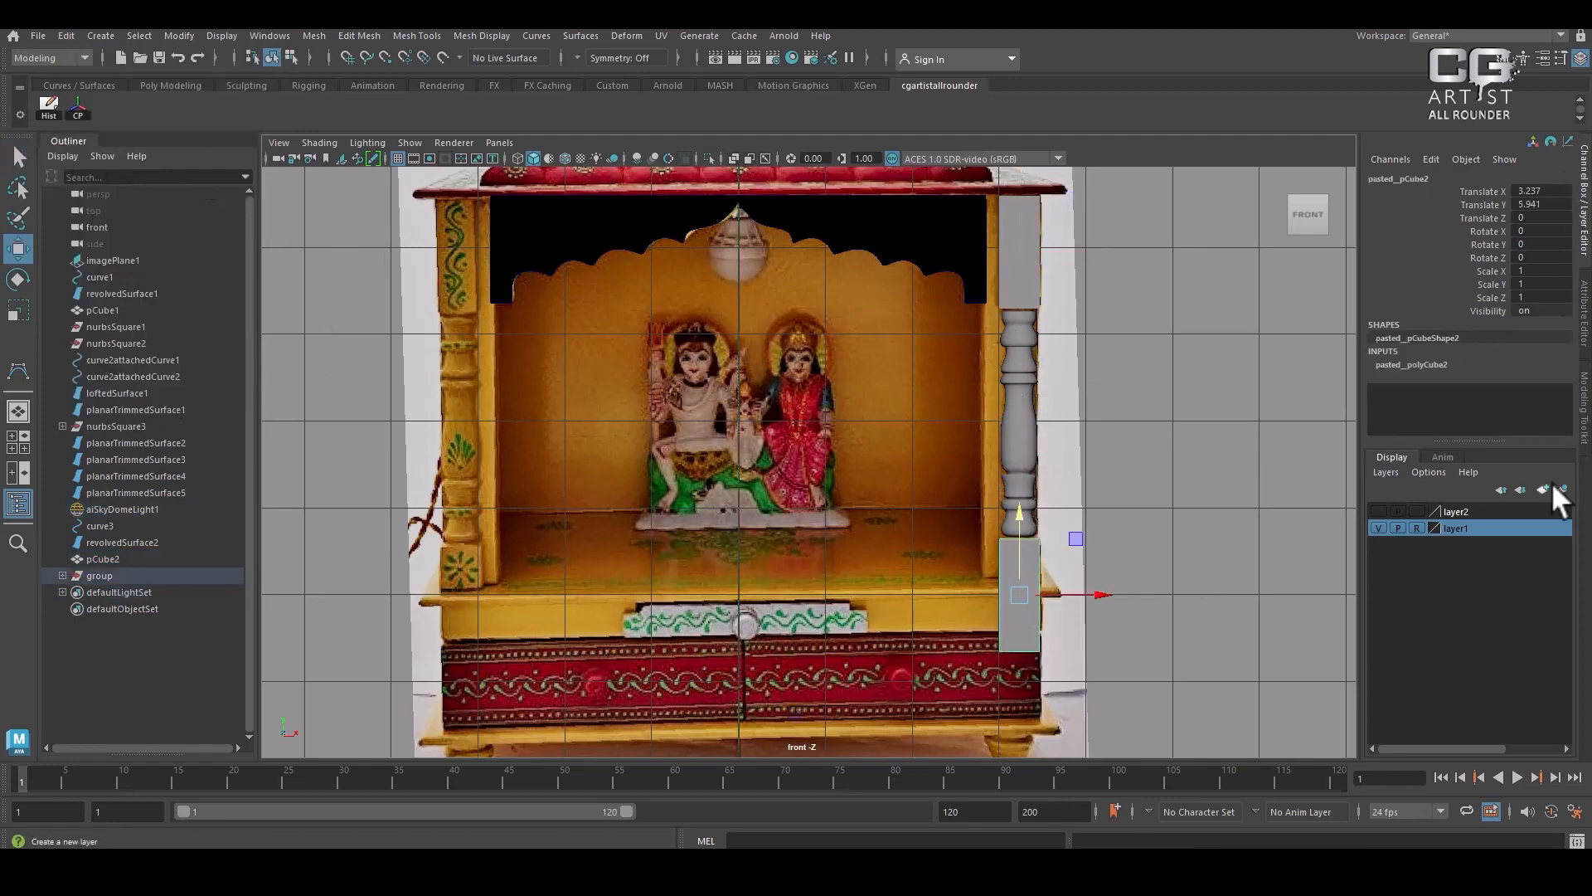
{"action": "left_click", "coordinate": [1417, 364]}
{"action": "scroll", "coordinate": [1459, 382], "scroll_direction": "down", "scroll_amount": 1}
{"action": "left_click", "coordinate": [1479, 349]}
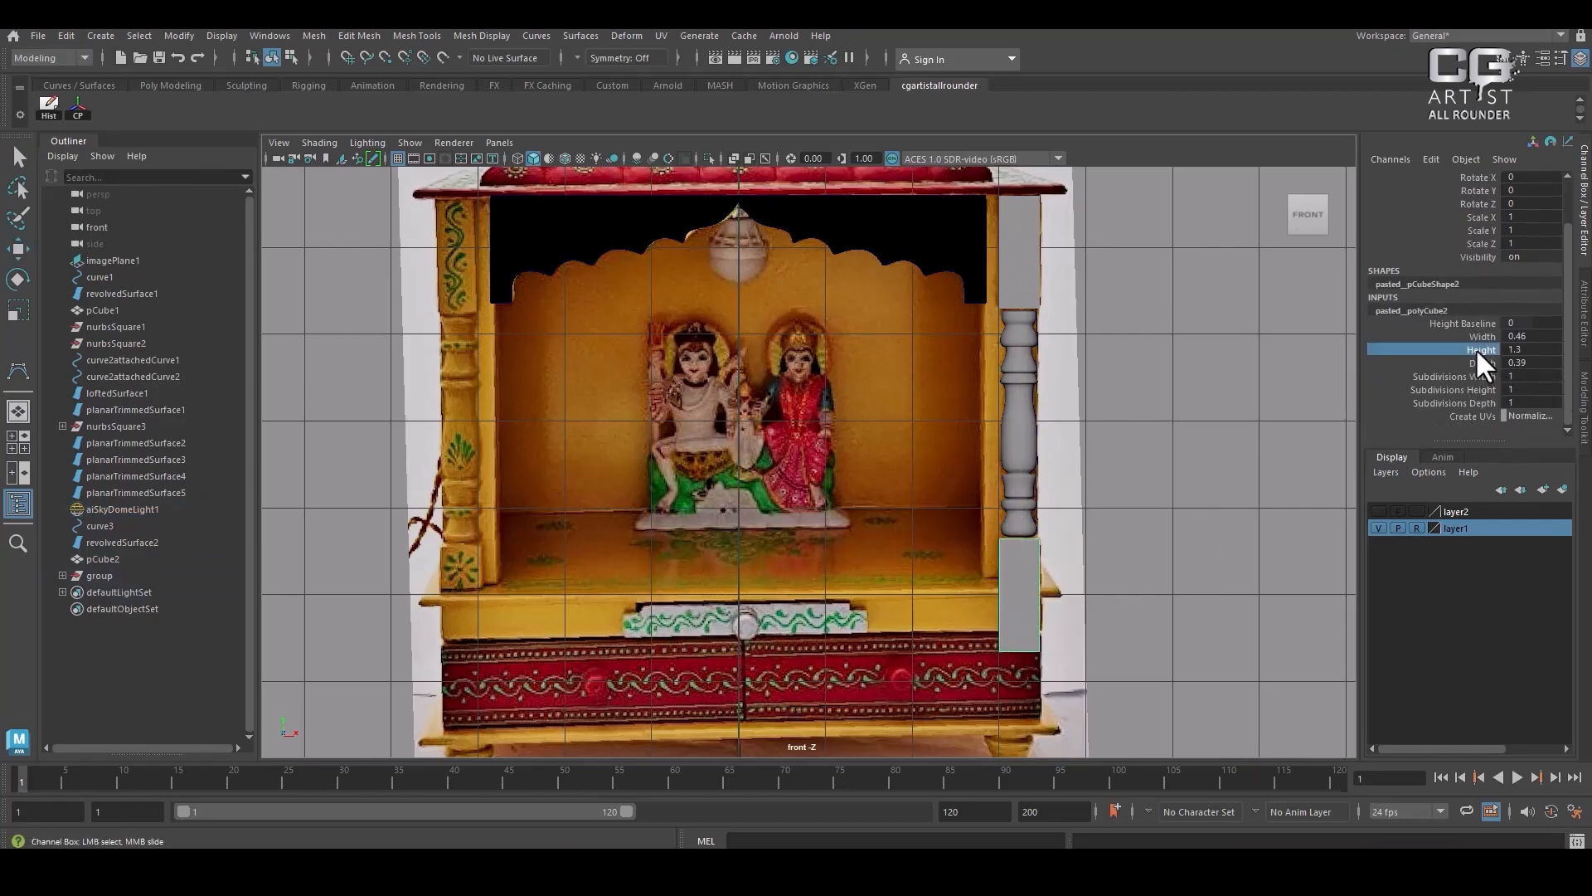
{"action": "middle_click_drag", "start_coordinate": [1241, 437], "coordinate": [1236, 439]}
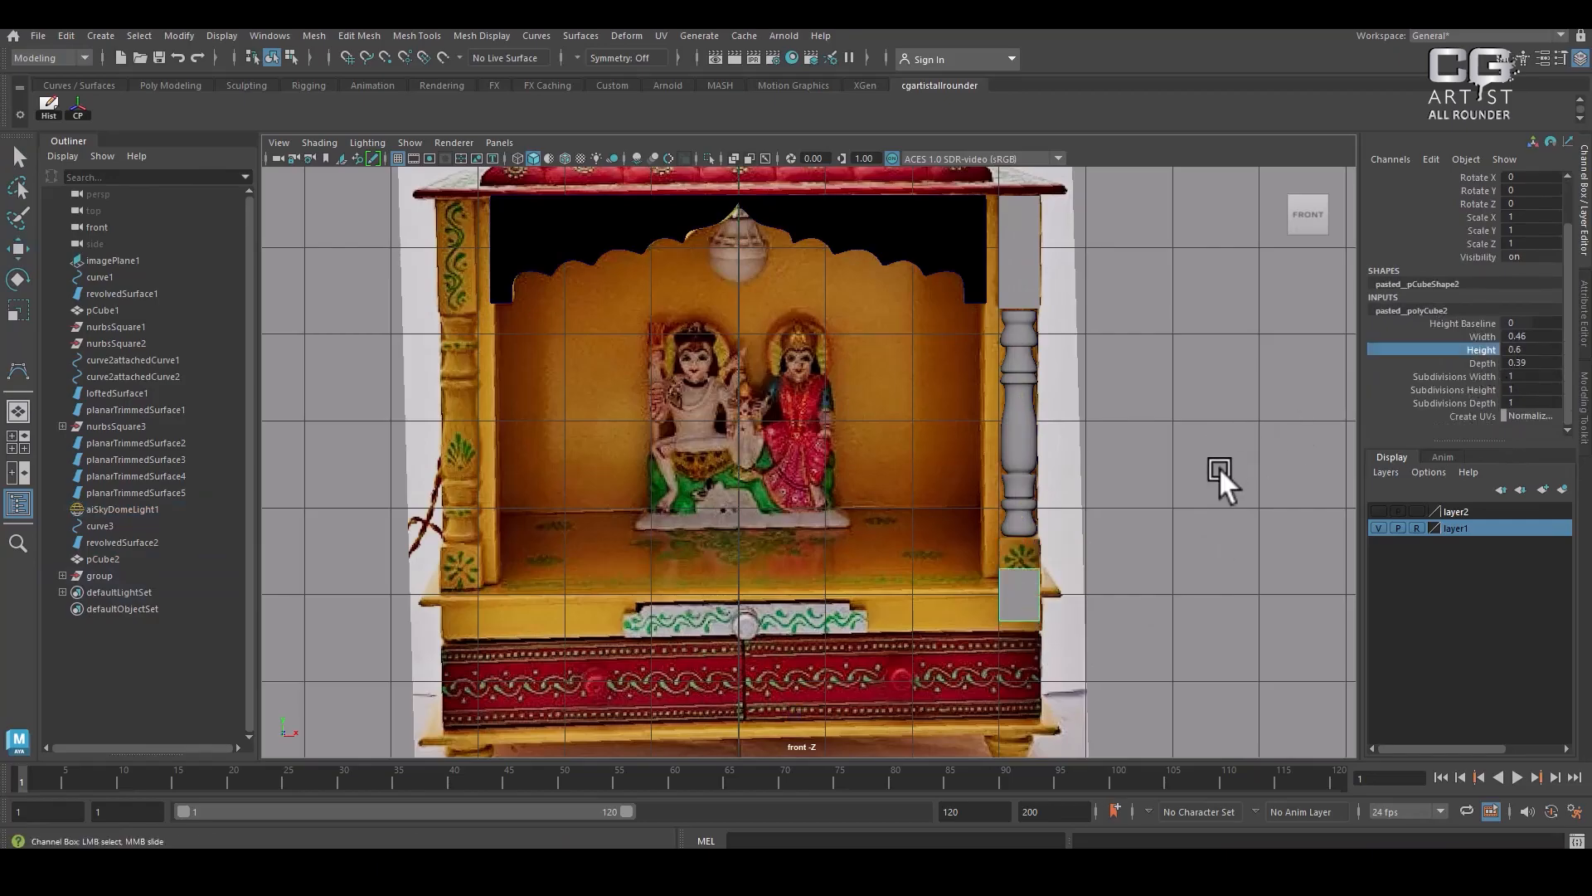
{"action": "key", "text": "w"}
{"action": "scroll", "coordinate": [1078, 613], "scroll_direction": "up", "scroll_amount": 2}
{"action": "left_click_drag", "start_coordinate": [1068, 551], "coordinate": [1067, 511]}
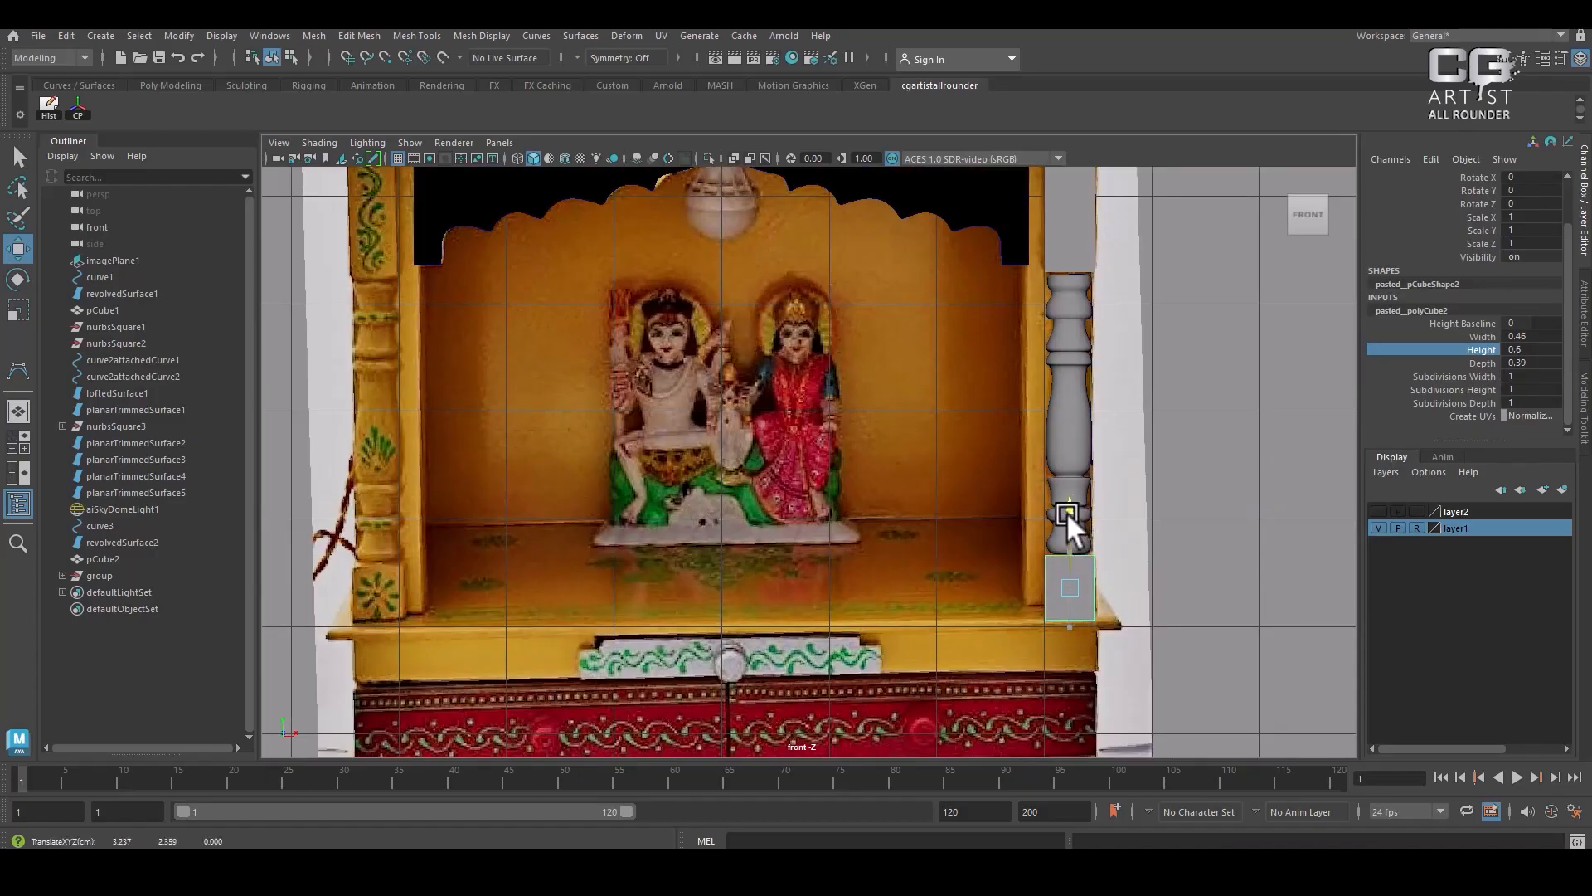
{"action": "scroll", "coordinate": [1111, 488], "scroll_direction": "down", "scroll_amount": 2}
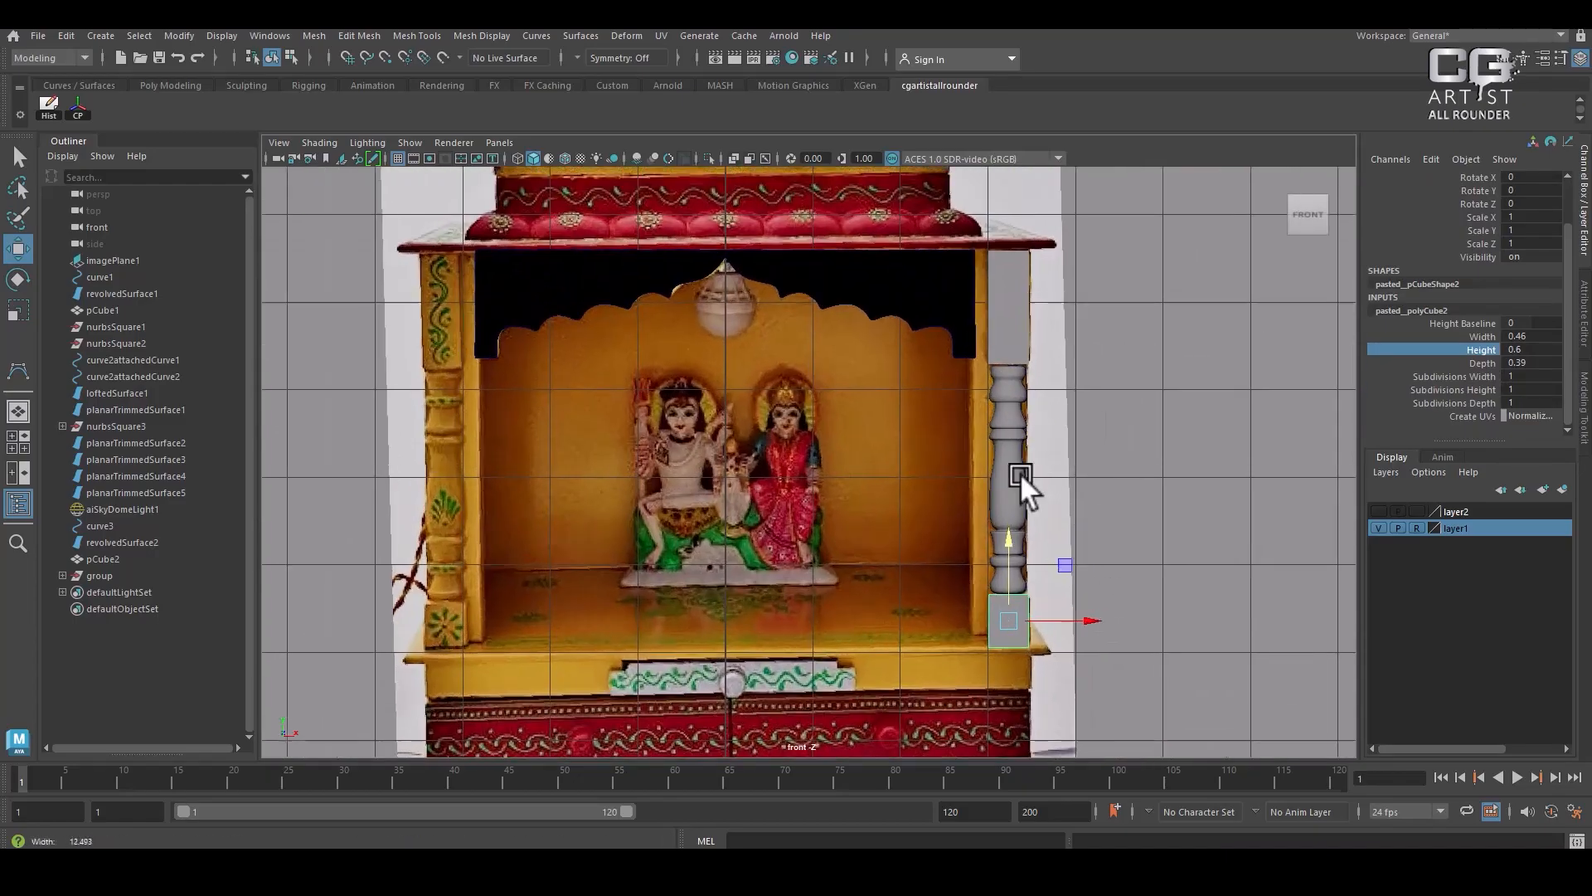
Set the height of the block above the pillar to 1.36 so it meets the pillar's top
{"action": "scroll", "coordinate": [1001, 498], "scroll_direction": "up", "scroll_amount": 3}
{"action": "scroll", "coordinate": [1027, 526], "scroll_direction": "up", "scroll_amount": 1}
{"action": "middle_click_drag", "start_coordinate": [1104, 446], "coordinate": [1095, 624], "text": "alt"}
{"action": "left_click", "coordinate": [983, 312]}
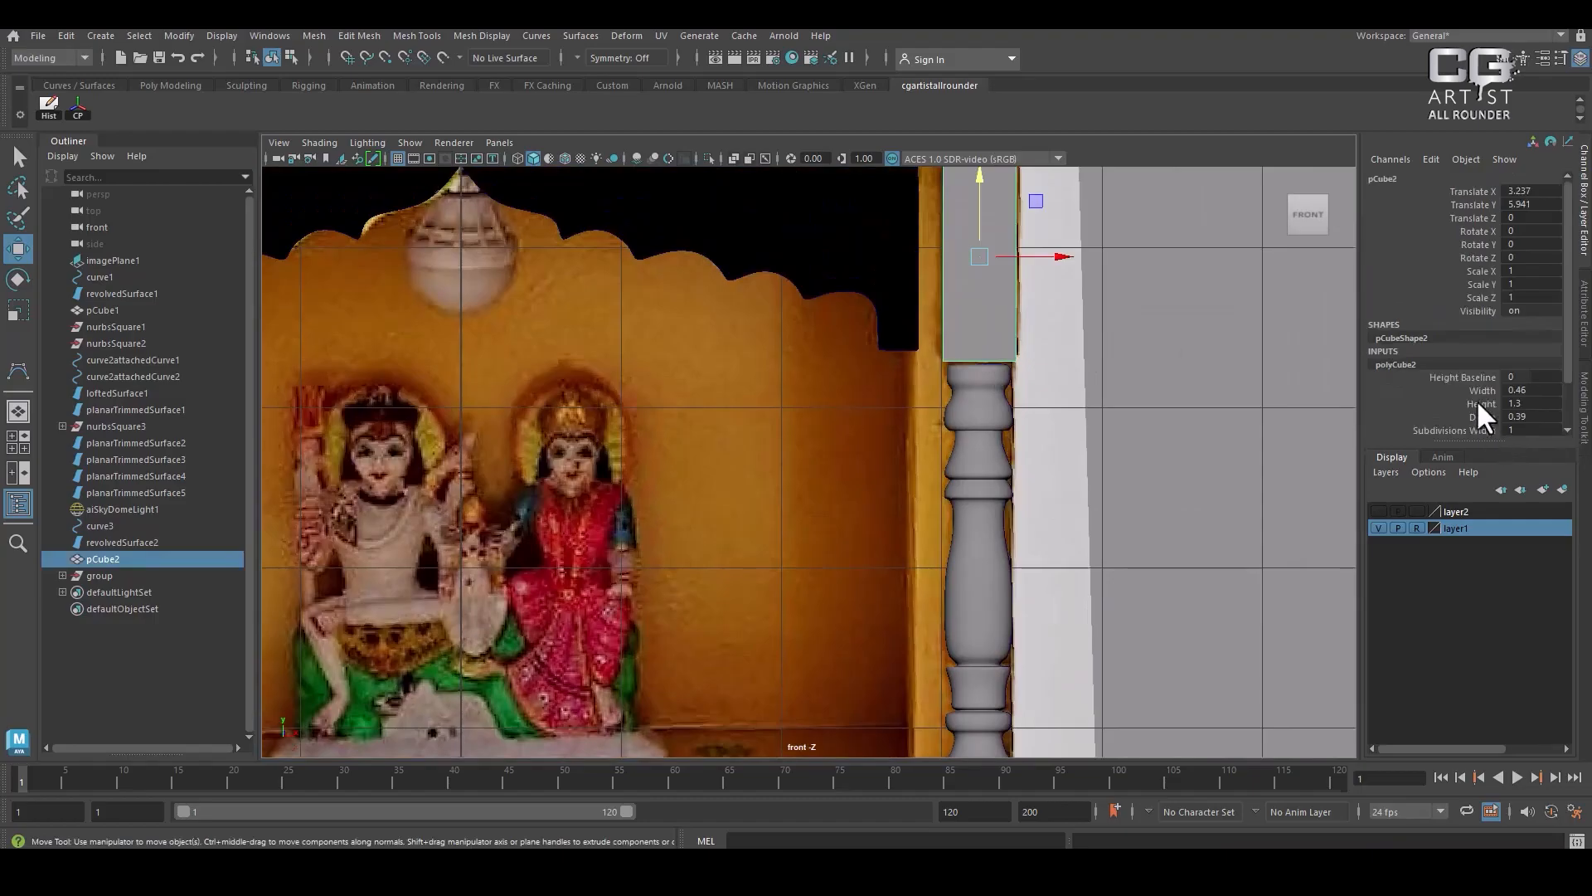
{"action": "left_click", "coordinate": [1480, 403]}
{"action": "middle_click_drag", "start_coordinate": [1184, 431], "coordinate": [1191, 436]}
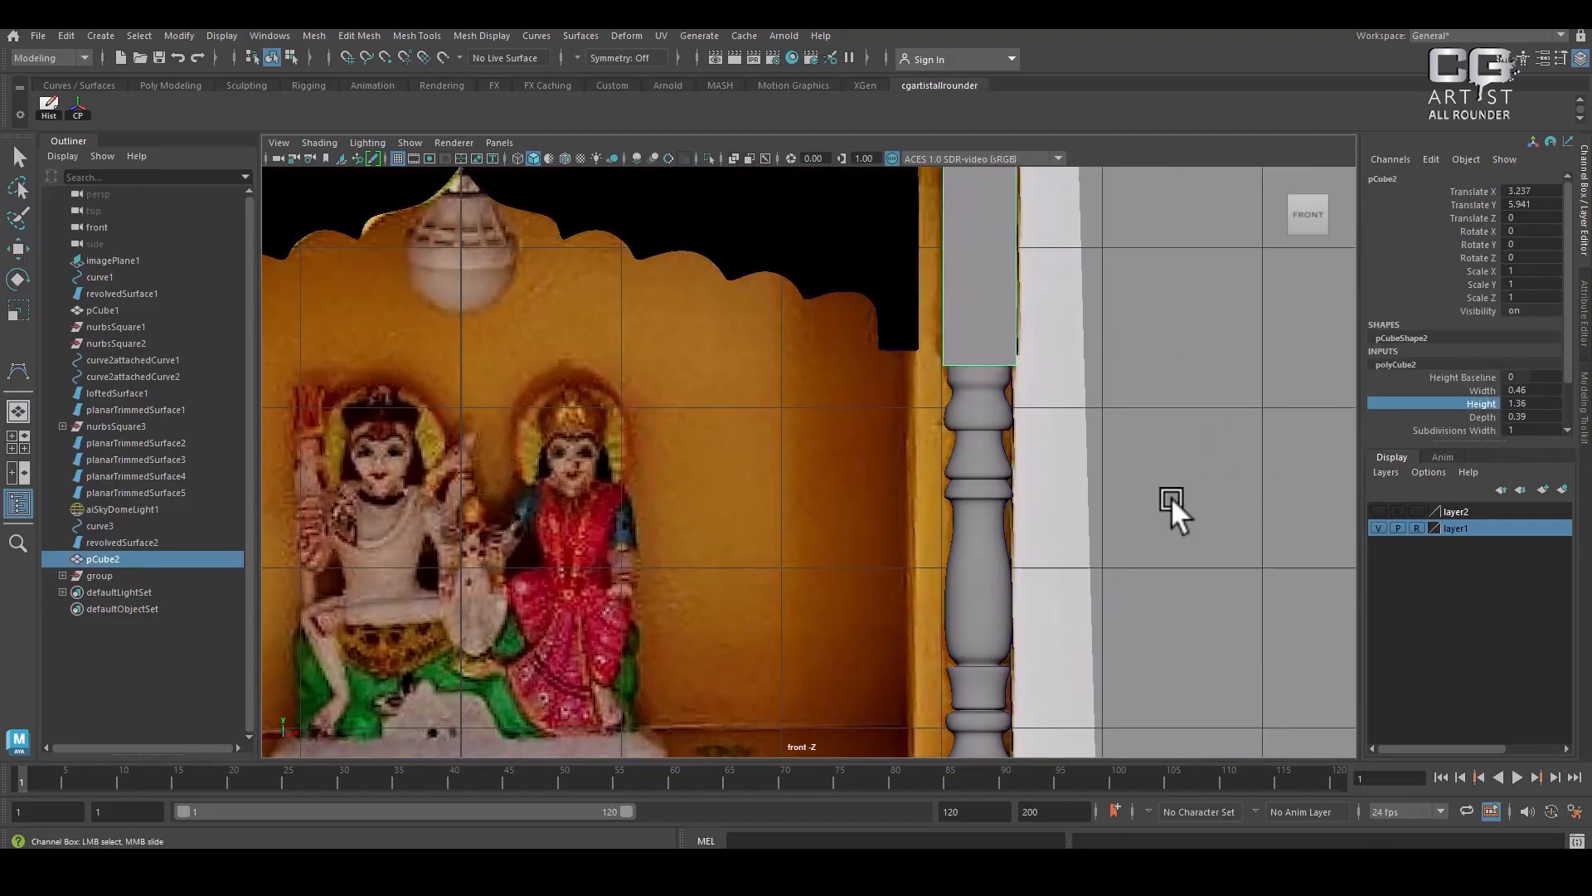
{"action": "scroll", "coordinate": [1063, 549], "scroll_direction": "down", "scroll_amount": 5}
{"action": "scroll", "coordinate": [1092, 481], "scroll_direction": "up", "scroll_amount": 4}
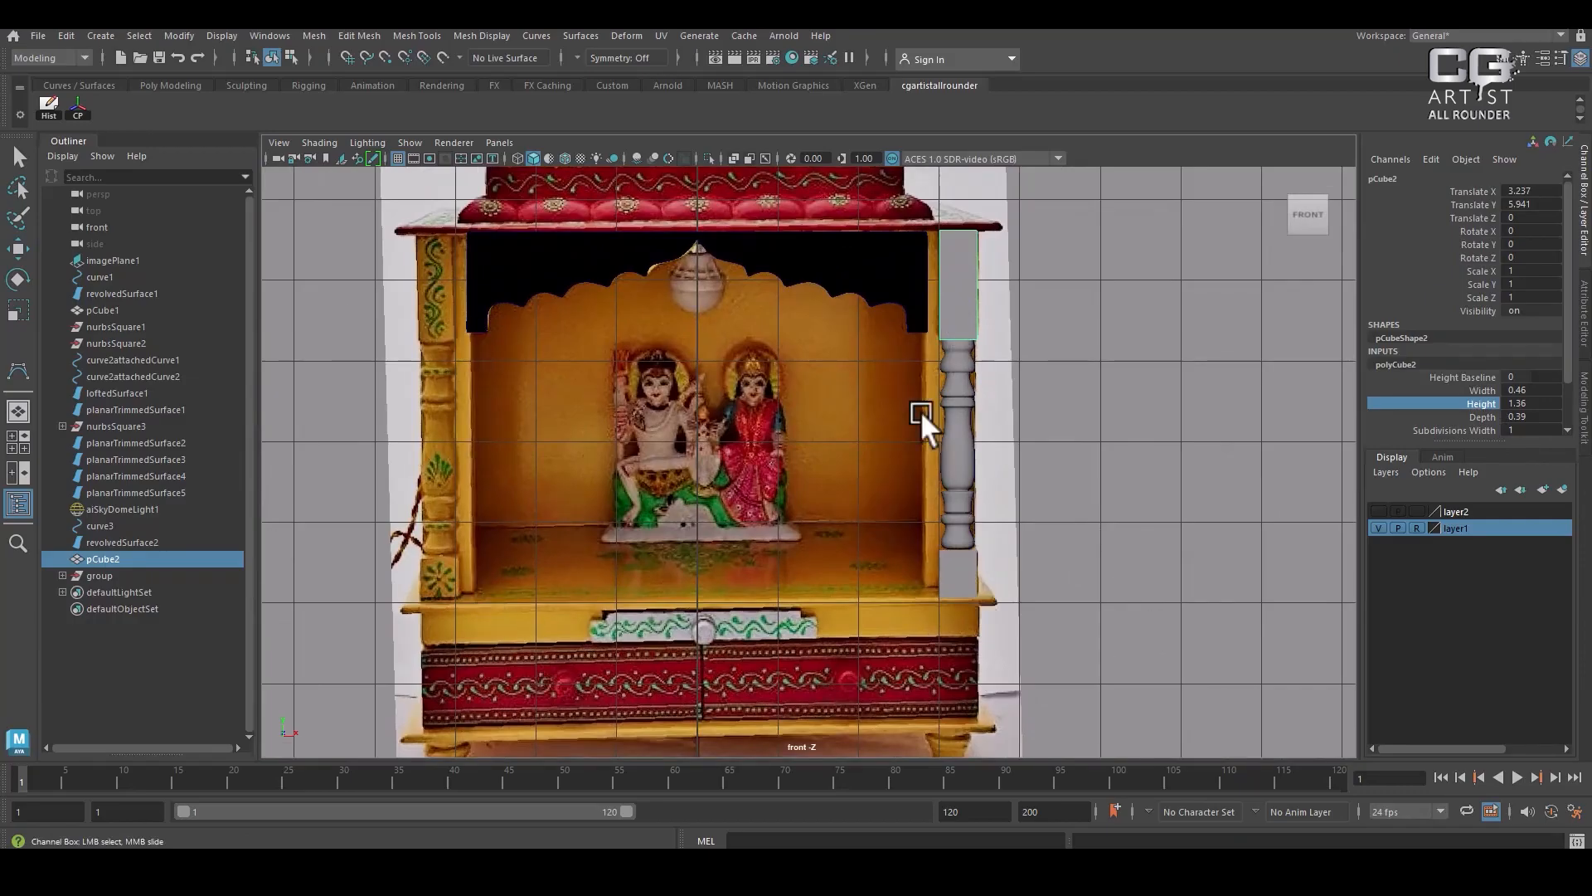
Create another polygon cube and move it onto the pillar at about X 3.325, Y 4.348
{"action": "left_click", "coordinate": [108, 35]}
{"action": "mouse_move", "coordinate": [208, 79]}
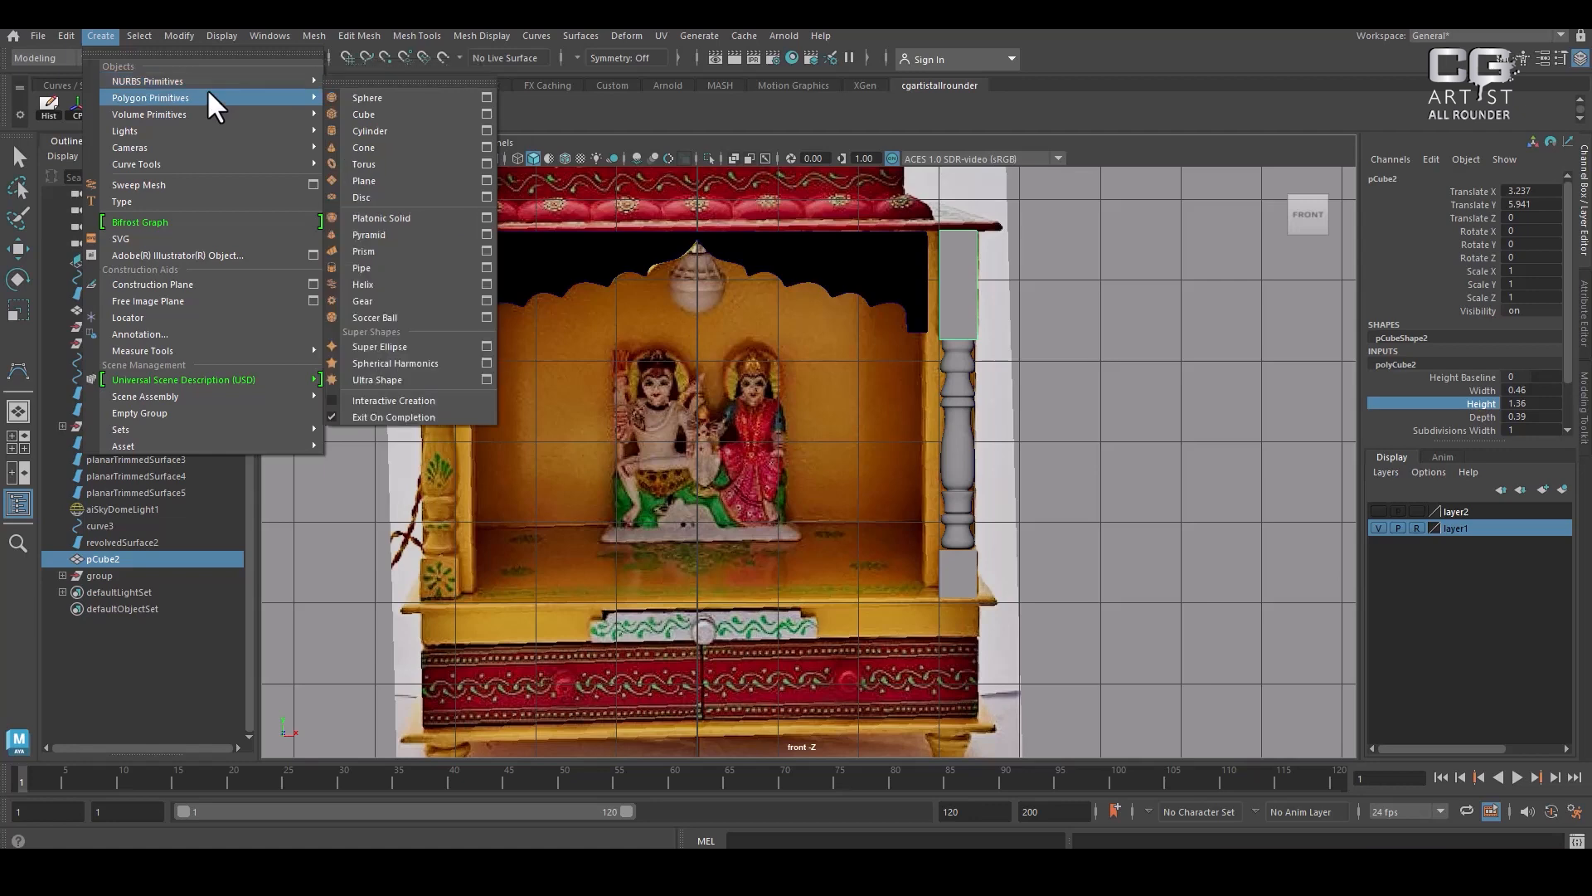
{"action": "left_click", "coordinate": [409, 112]}
{"action": "scroll", "coordinate": [944, 475], "scroll_direction": "down", "scroll_amount": 4}
{"action": "scroll", "coordinate": [944, 474], "scroll_direction": "up", "scroll_amount": 2}
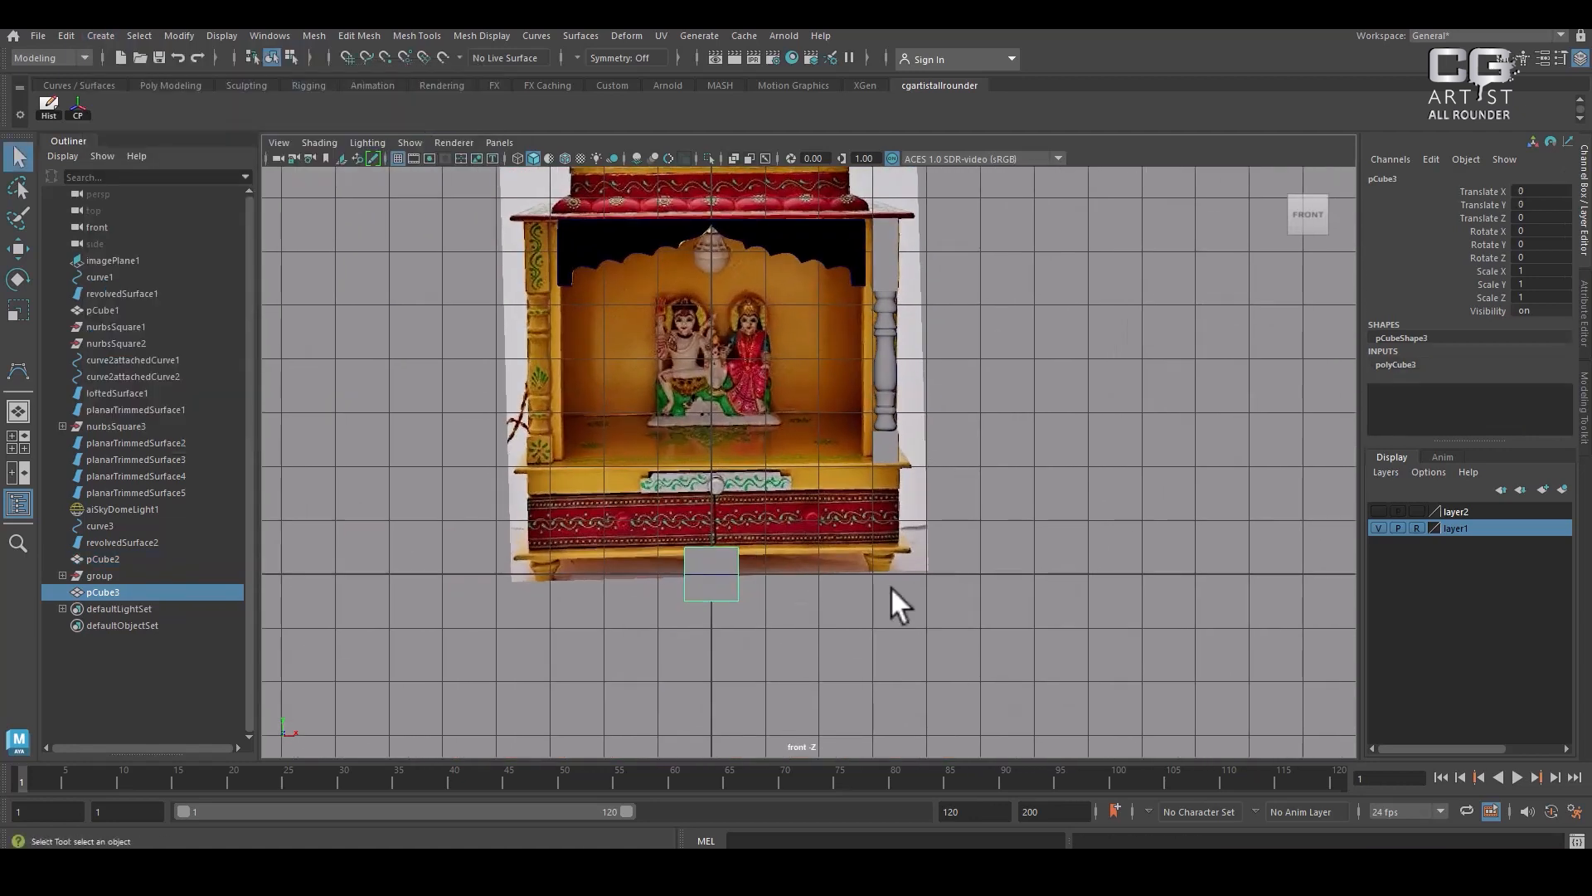
{"action": "key", "text": "w"}
{"action": "left_click_drag", "start_coordinate": [714, 522], "coordinate": [710, 236]}
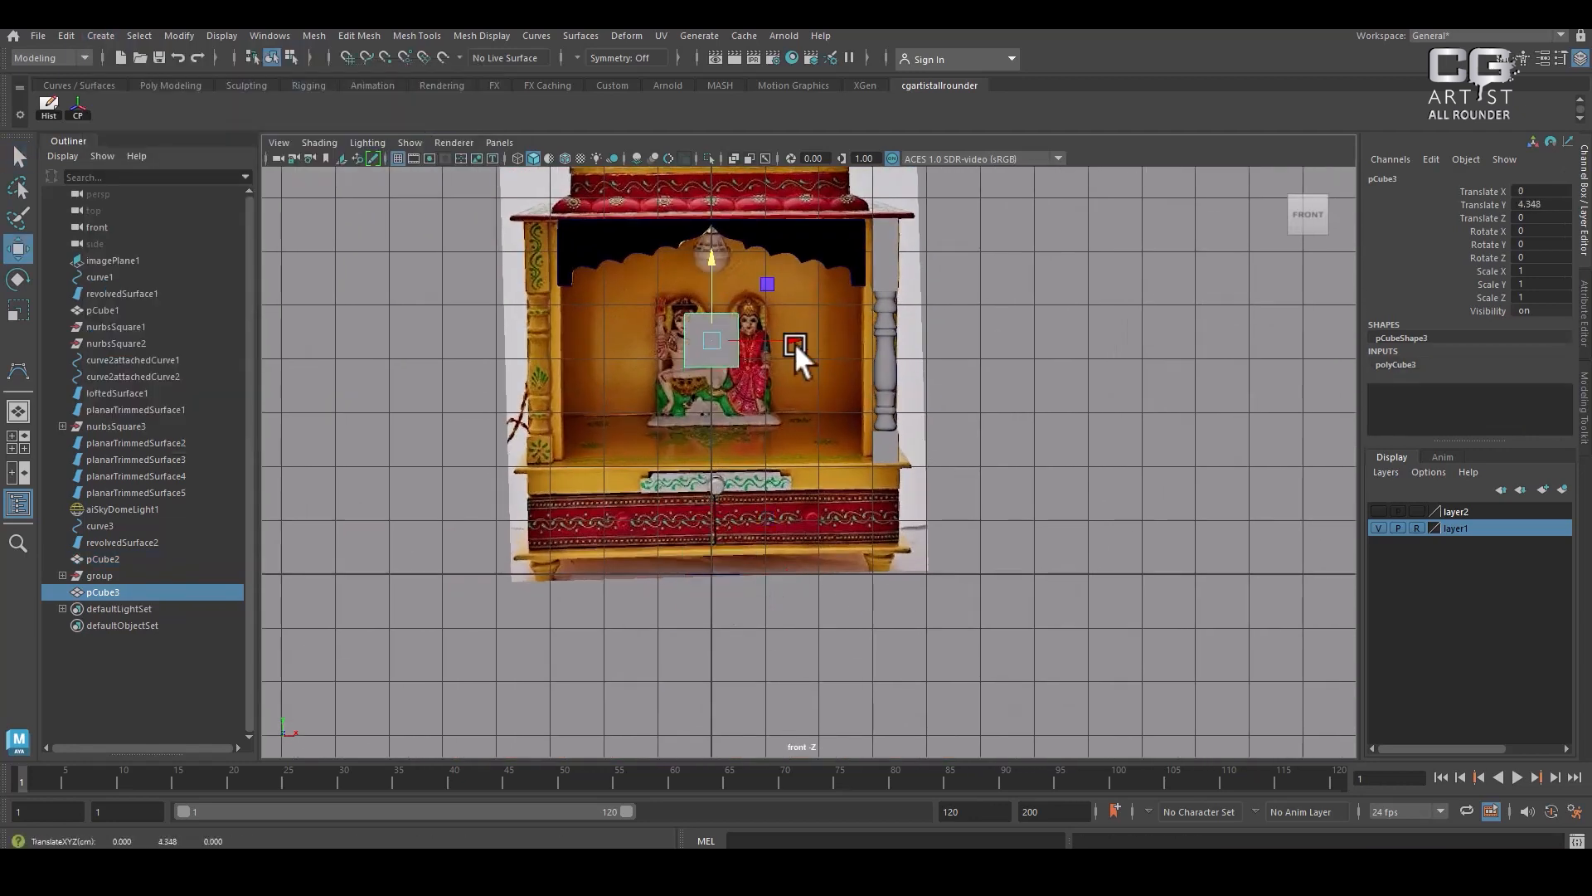
{"action": "scroll", "coordinate": [825, 630], "scroll_direction": "up", "scroll_amount": 3}
{"action": "left_click_drag", "start_coordinate": [659, 435], "coordinate": [922, 465]}
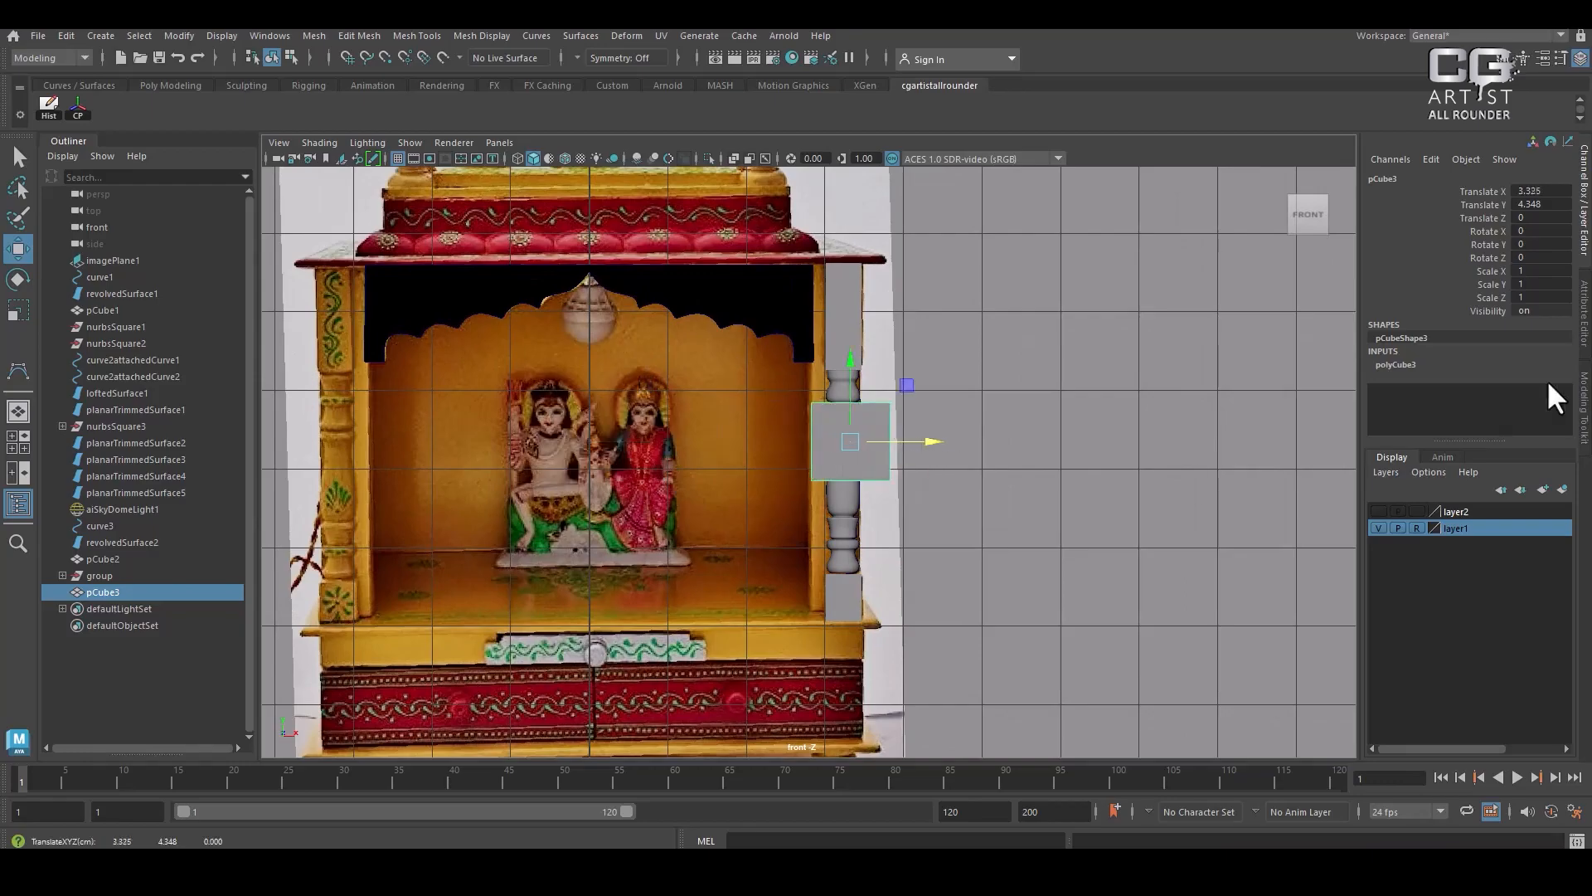
Move the new cube along X to 6.715, clear of the temple
{"action": "left_click", "coordinate": [1396, 364]}
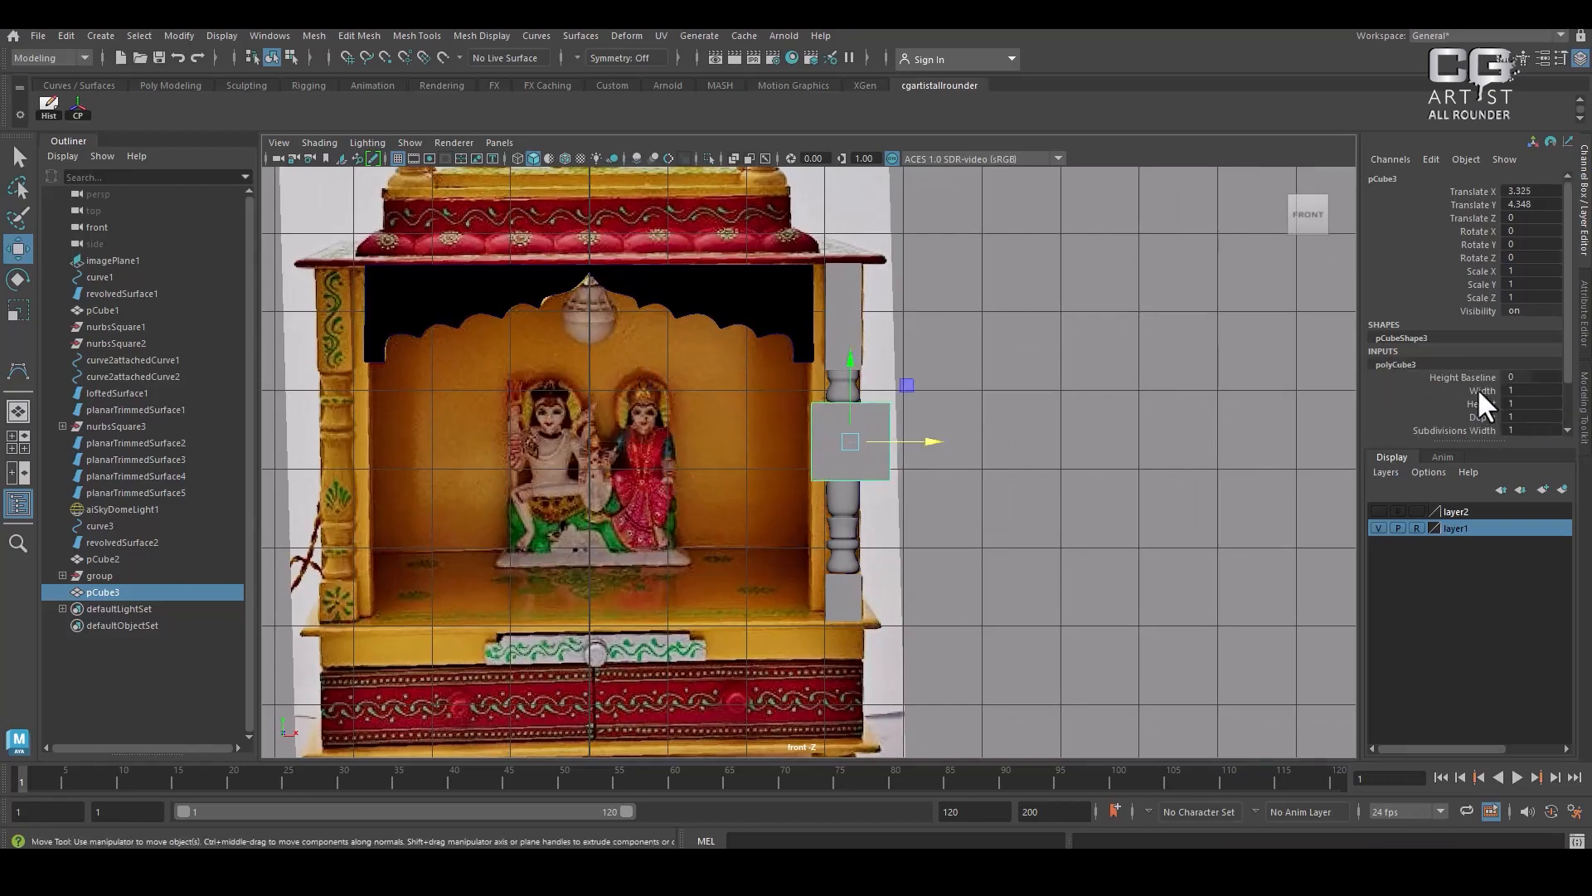
{"action": "scroll", "coordinate": [1030, 520], "scroll_direction": "up", "scroll_amount": 3}
{"action": "scroll", "coordinate": [1020, 500], "scroll_direction": "down", "scroll_amount": 2}
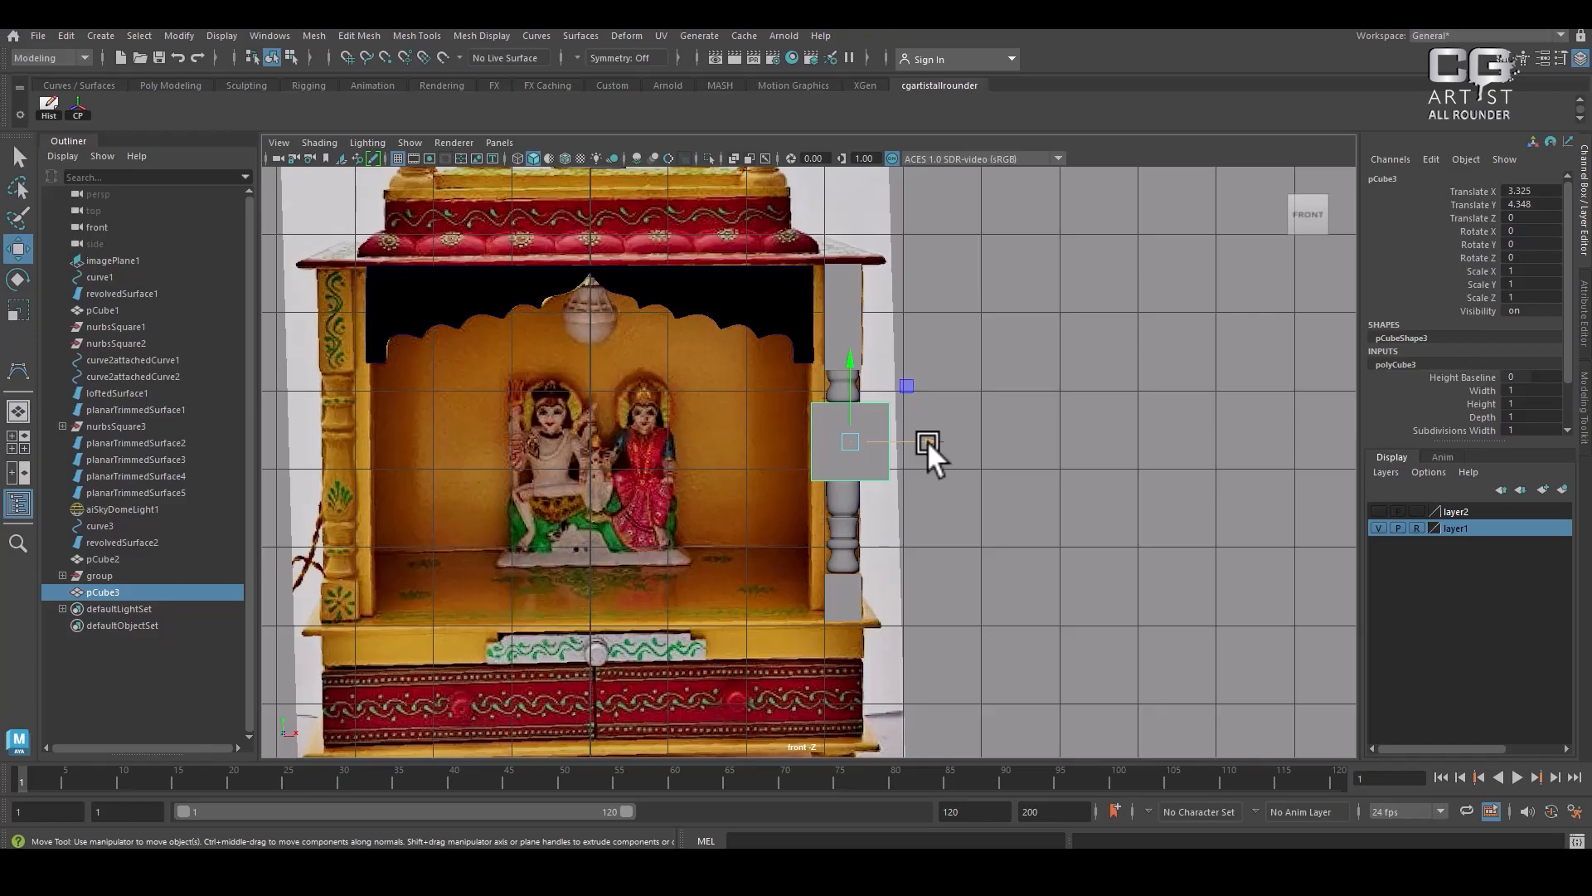
{"action": "left_click_drag", "start_coordinate": [928, 440], "coordinate": [1192, 415]}
Create a NURBS square and move it along X from the origin to beside the temple
{"action": "left_click", "coordinate": [105, 34]}
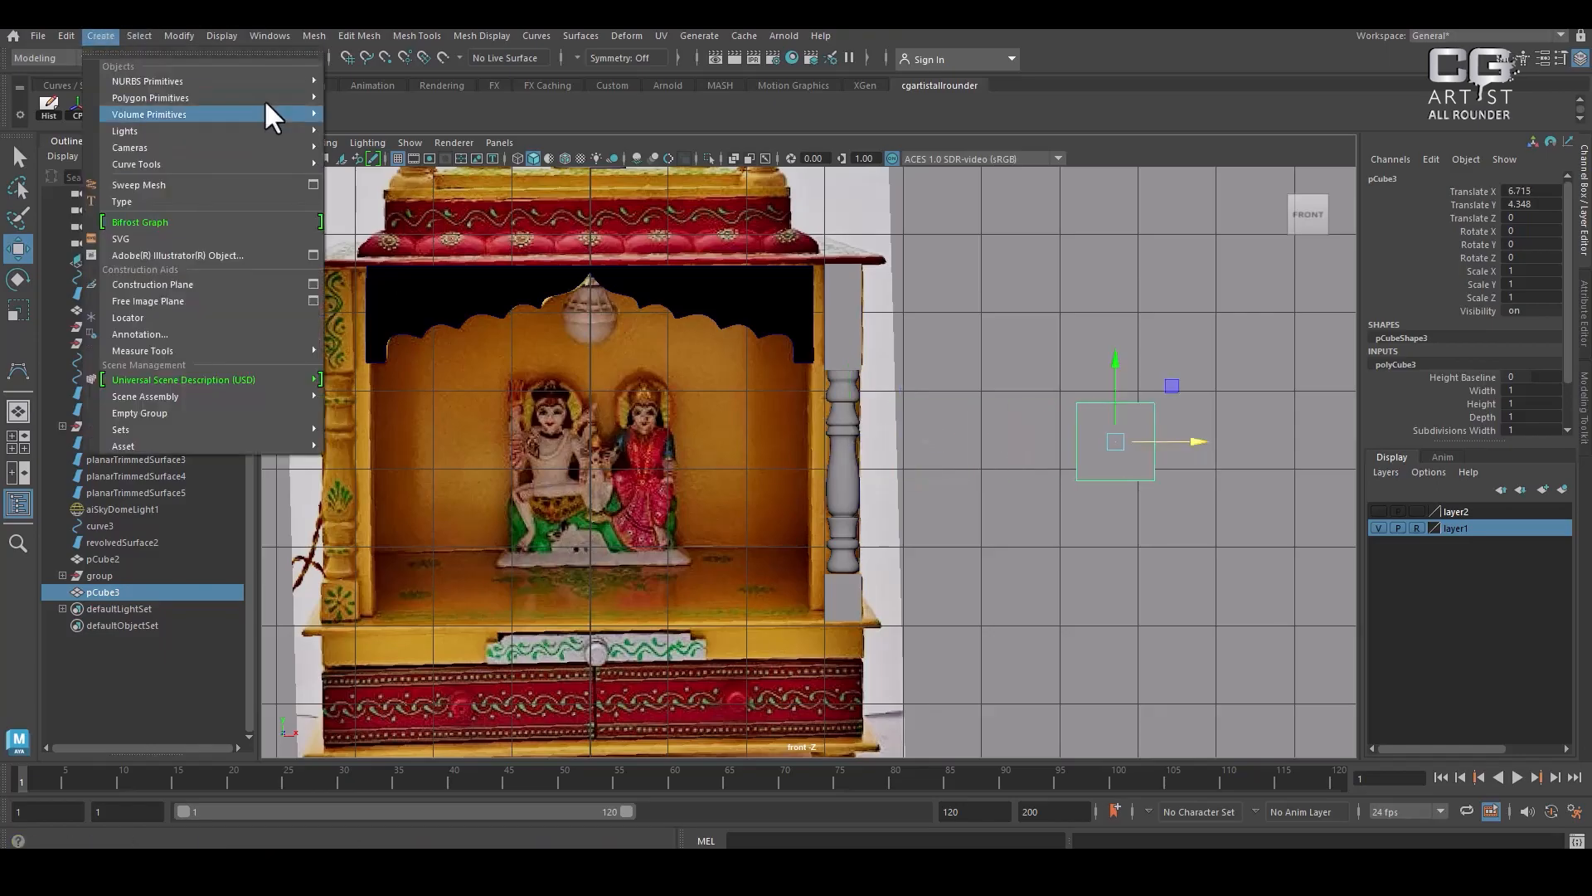
{"action": "mouse_move", "coordinate": [272, 80]}
{"action": "left_click", "coordinate": [405, 197]}
{"action": "scroll", "coordinate": [932, 485], "scroll_direction": "down", "scroll_amount": 5}
{"action": "scroll", "coordinate": [819, 673], "scroll_direction": "up", "scroll_amount": 2}
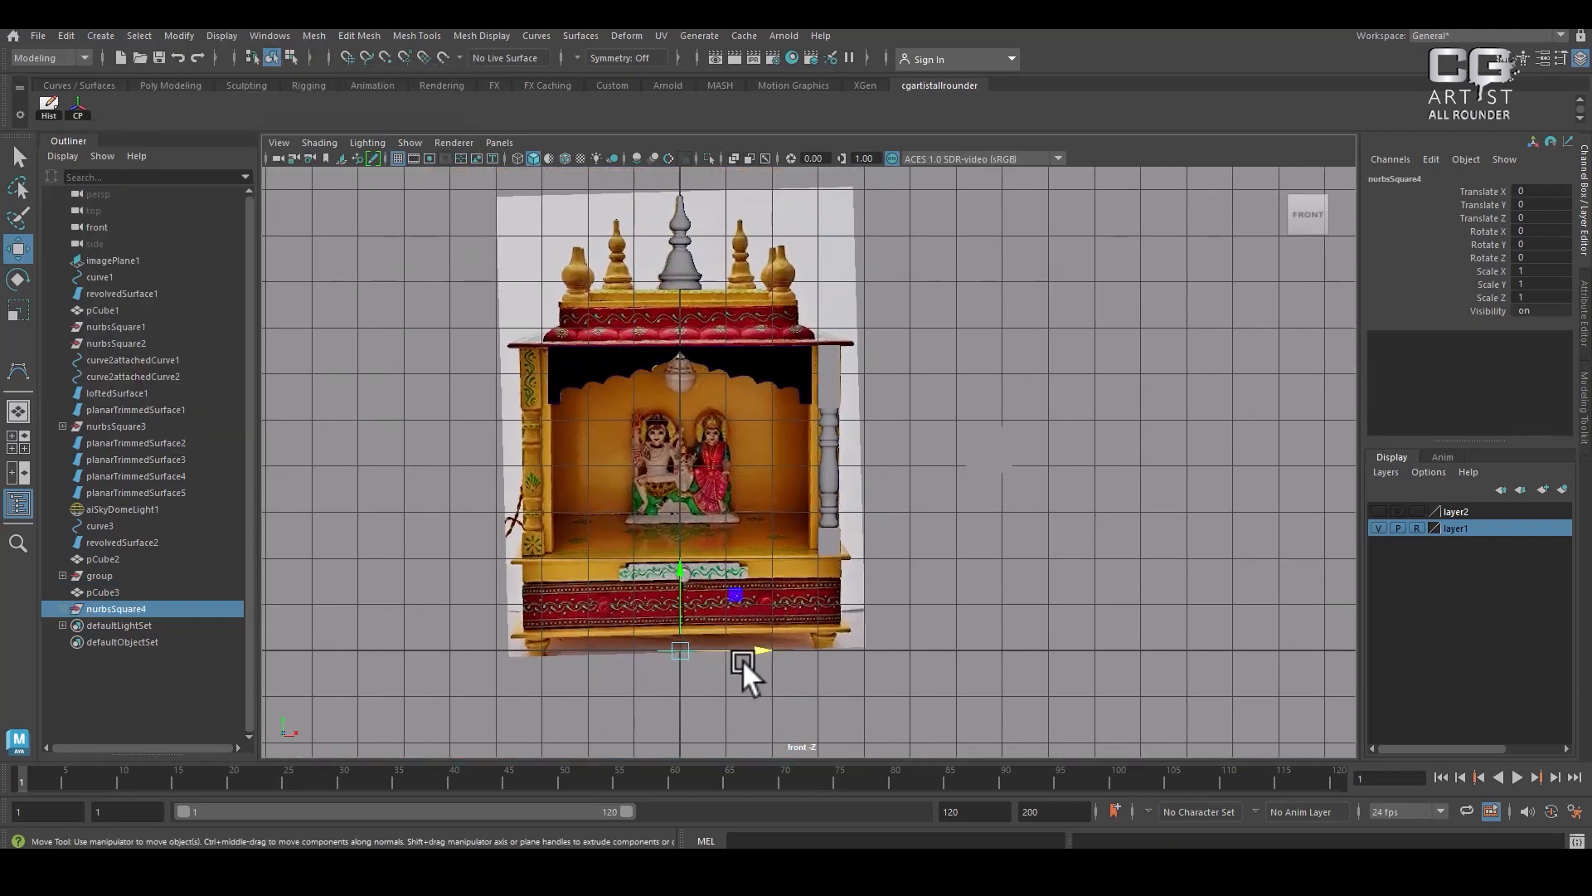
{"action": "left_click", "coordinate": [926, 664]}
{"action": "key", "text": "ctrl+z"}
{"action": "left_click_drag", "start_coordinate": [759, 647], "coordinate": [1118, 649]}
Rotate the NURBS square to 90 degrees about X so it faces the front view
{"action": "key", "text": "e"}
{"action": "left_click_drag", "start_coordinate": [1042, 615], "coordinate": [1043, 711]}
{"action": "double_click", "coordinate": [1540, 233]}
{"action": "type", "text": "90"}
{"action": "key", "text": "Return"}
{"action": "scroll", "coordinate": [1176, 606], "scroll_direction": "up", "scroll_amount": 2}
{"action": "middle_click_drag", "start_coordinate": [1165, 640], "coordinate": [1107, 487], "text": "alt"}
{"action": "scroll", "coordinate": [1107, 488], "scroll_direction": "up", "scroll_amount": 1}
Move the NURBS square over the pillar's lower end, at about X 3.314, Y 2.725
{"action": "key", "text": "w"}
{"action": "left_click_drag", "start_coordinate": [1042, 540], "coordinate": [858, 273]}
{"action": "scroll", "coordinate": [880, 290], "scroll_direction": "up", "scroll_amount": 3}
{"action": "middle_click_drag", "start_coordinate": [923, 345], "coordinate": [1030, 634], "text": "alt"}
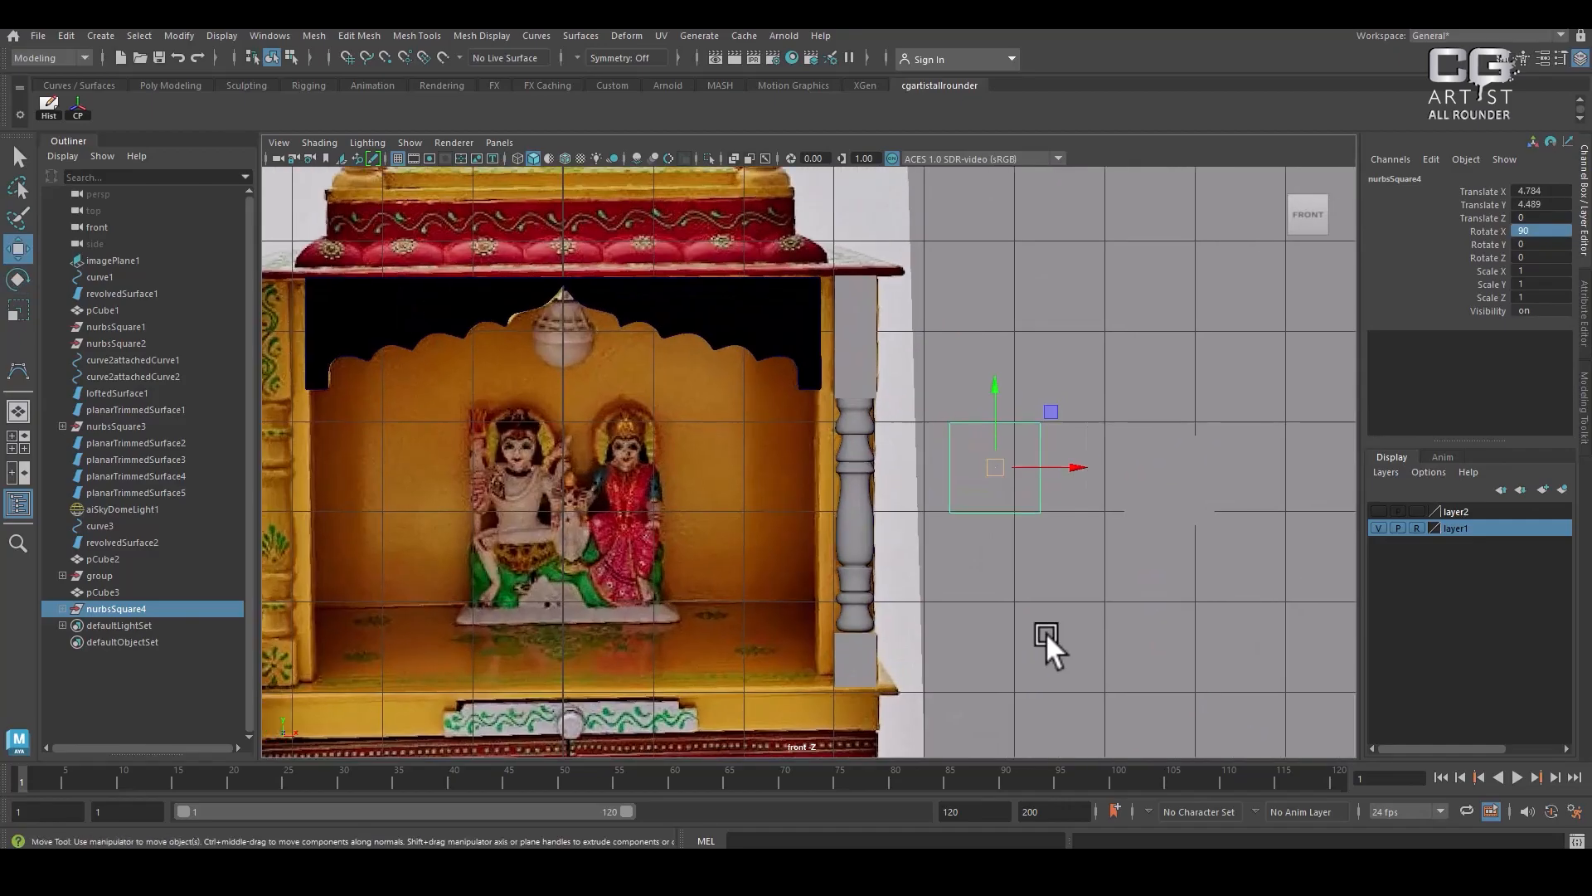
{"action": "left_click_drag", "start_coordinate": [988, 464], "coordinate": [856, 624]}
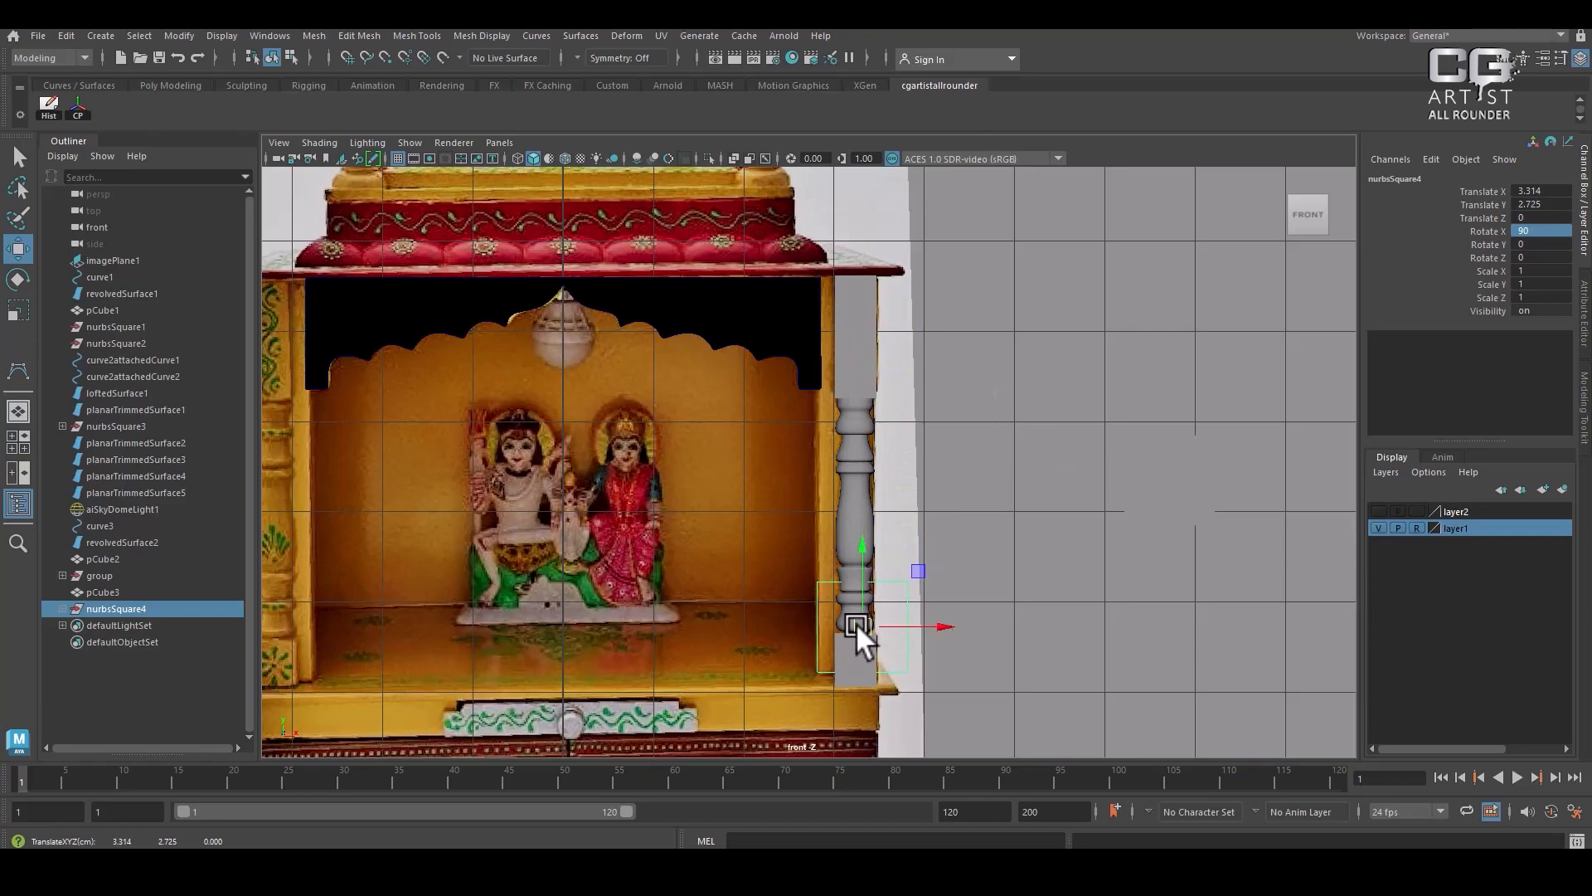
{"action": "right_click", "coordinate": [1160, 501]}
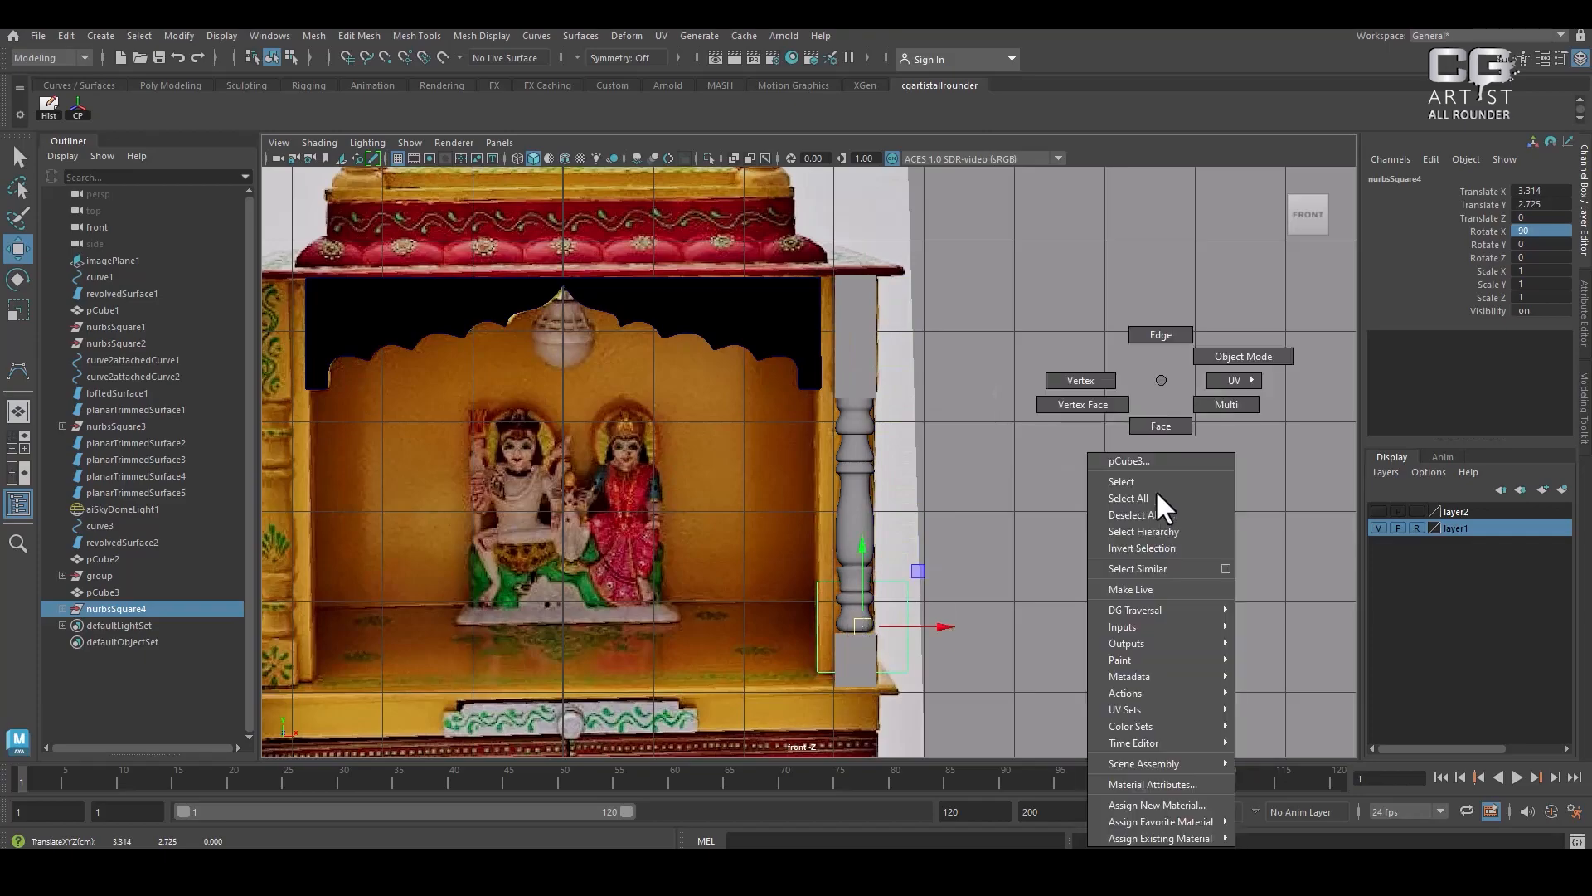
{"action": "left_click", "coordinate": [1081, 380]}
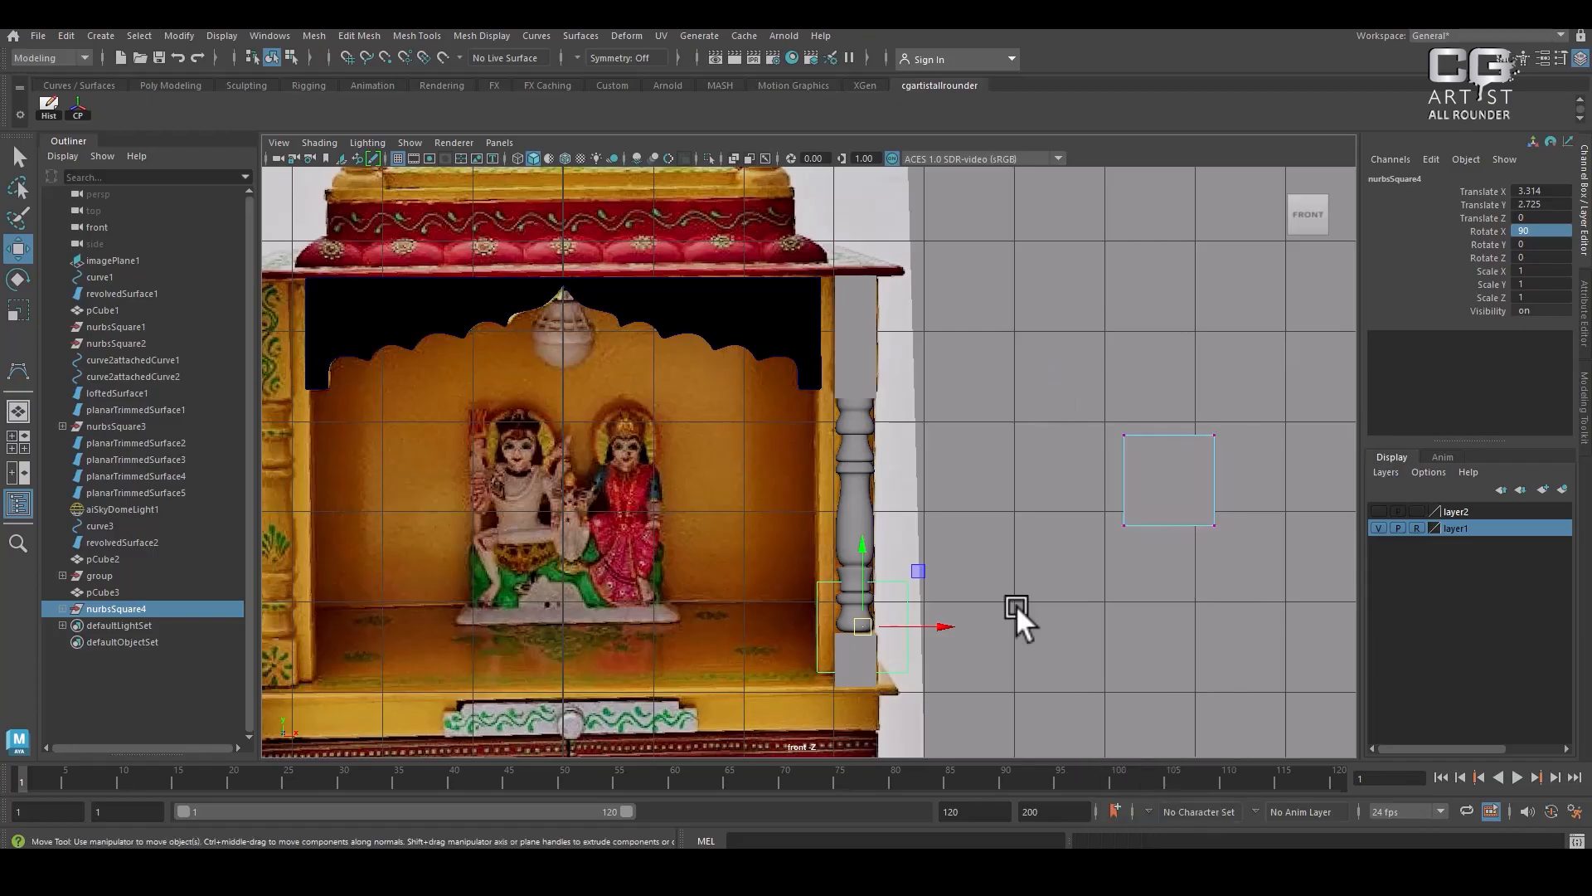
{"action": "right_click_drag", "start_coordinate": [1184, 461], "coordinate": [1260, 356]}
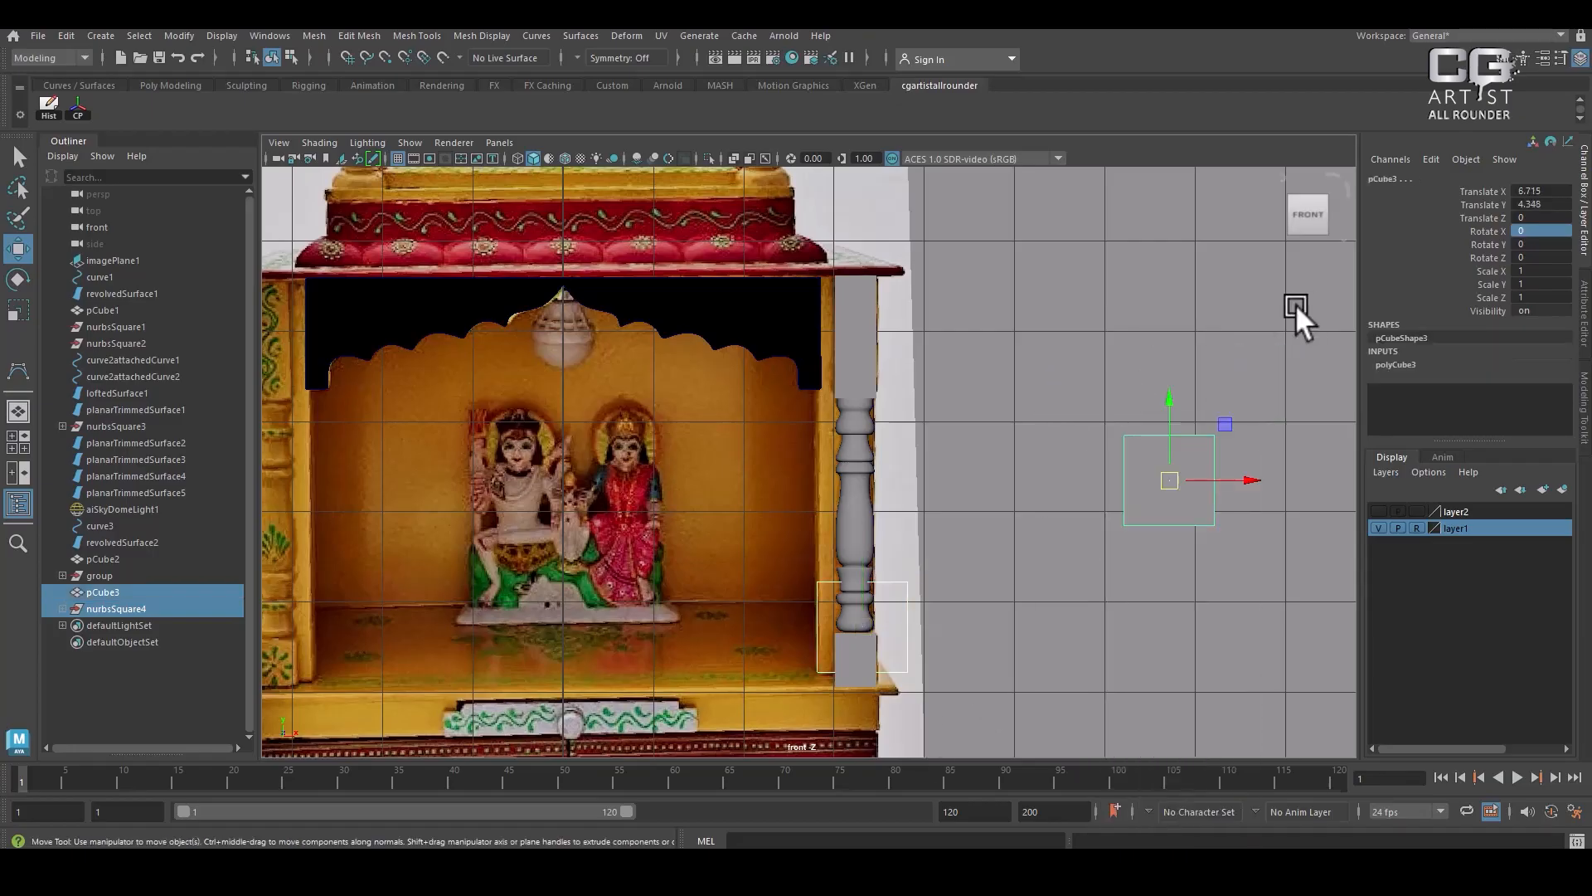
{"action": "left_click", "coordinate": [1296, 303]}
Hide the reference image's layer1 and select the NURBS square over the pillar's lower end
{"action": "left_click", "coordinate": [908, 593]}
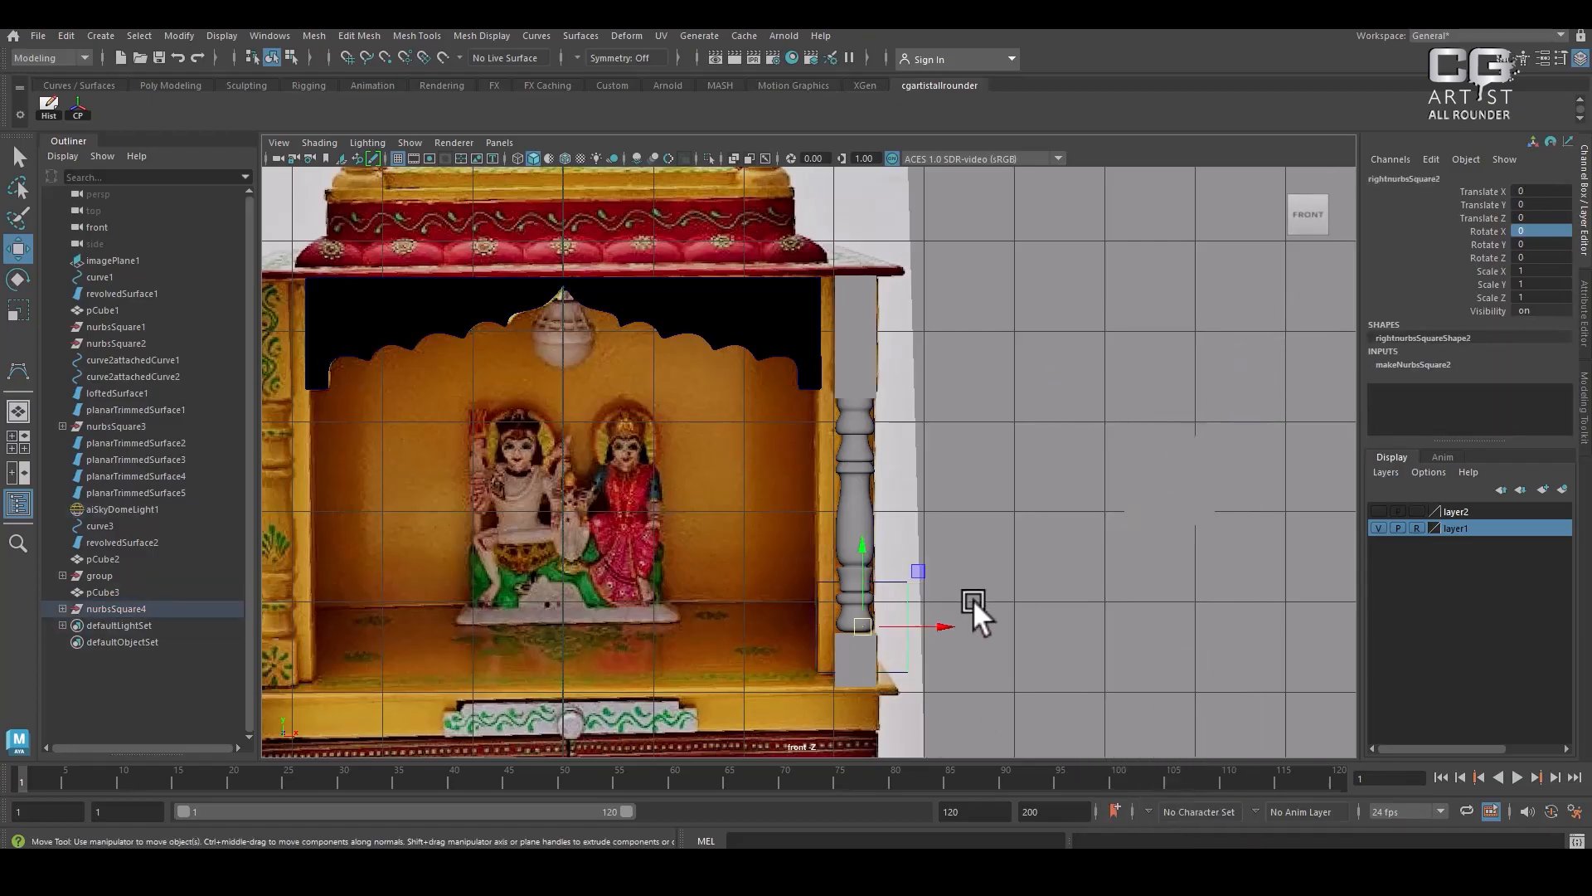
{"action": "left_click", "coordinate": [1379, 529]}
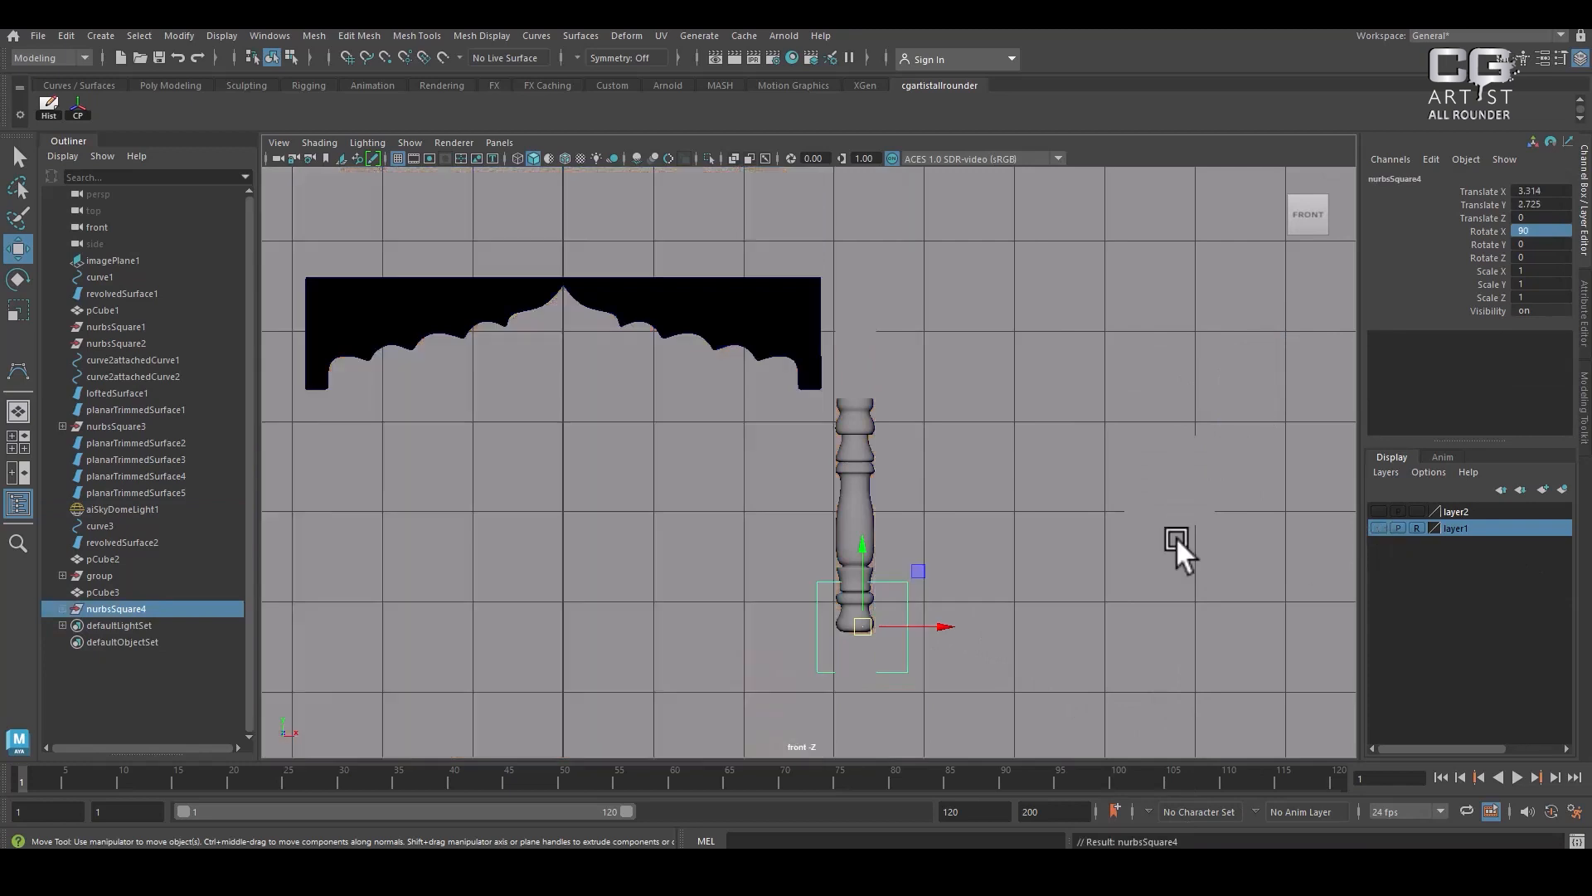
{"action": "right_click_drag", "start_coordinate": [944, 665], "coordinate": [946, 600]}
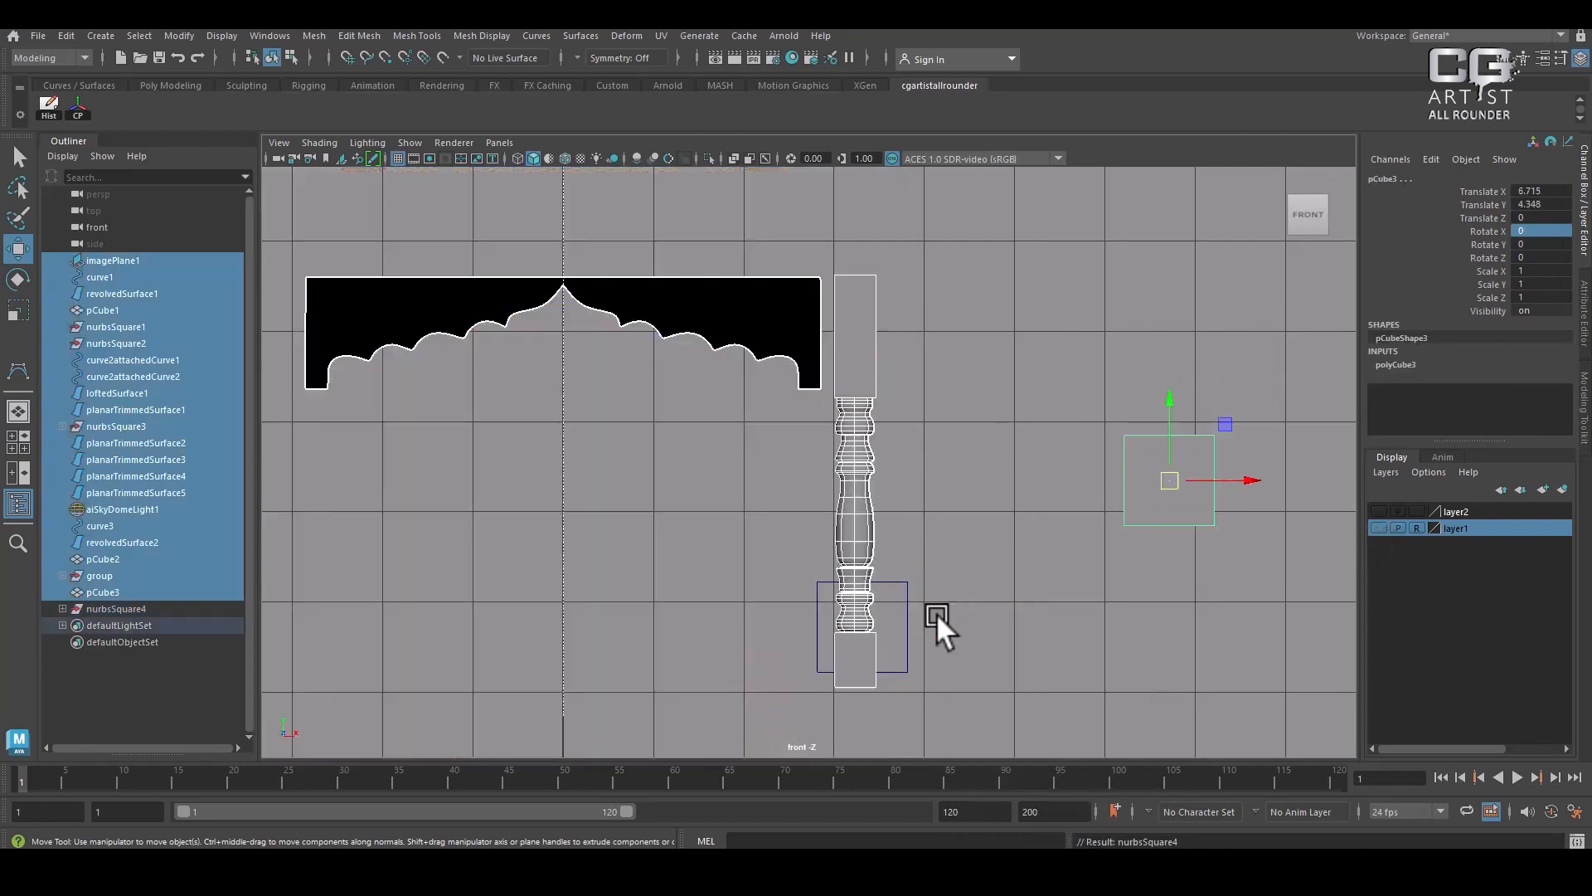
{"action": "left_click", "coordinate": [1113, 656]}
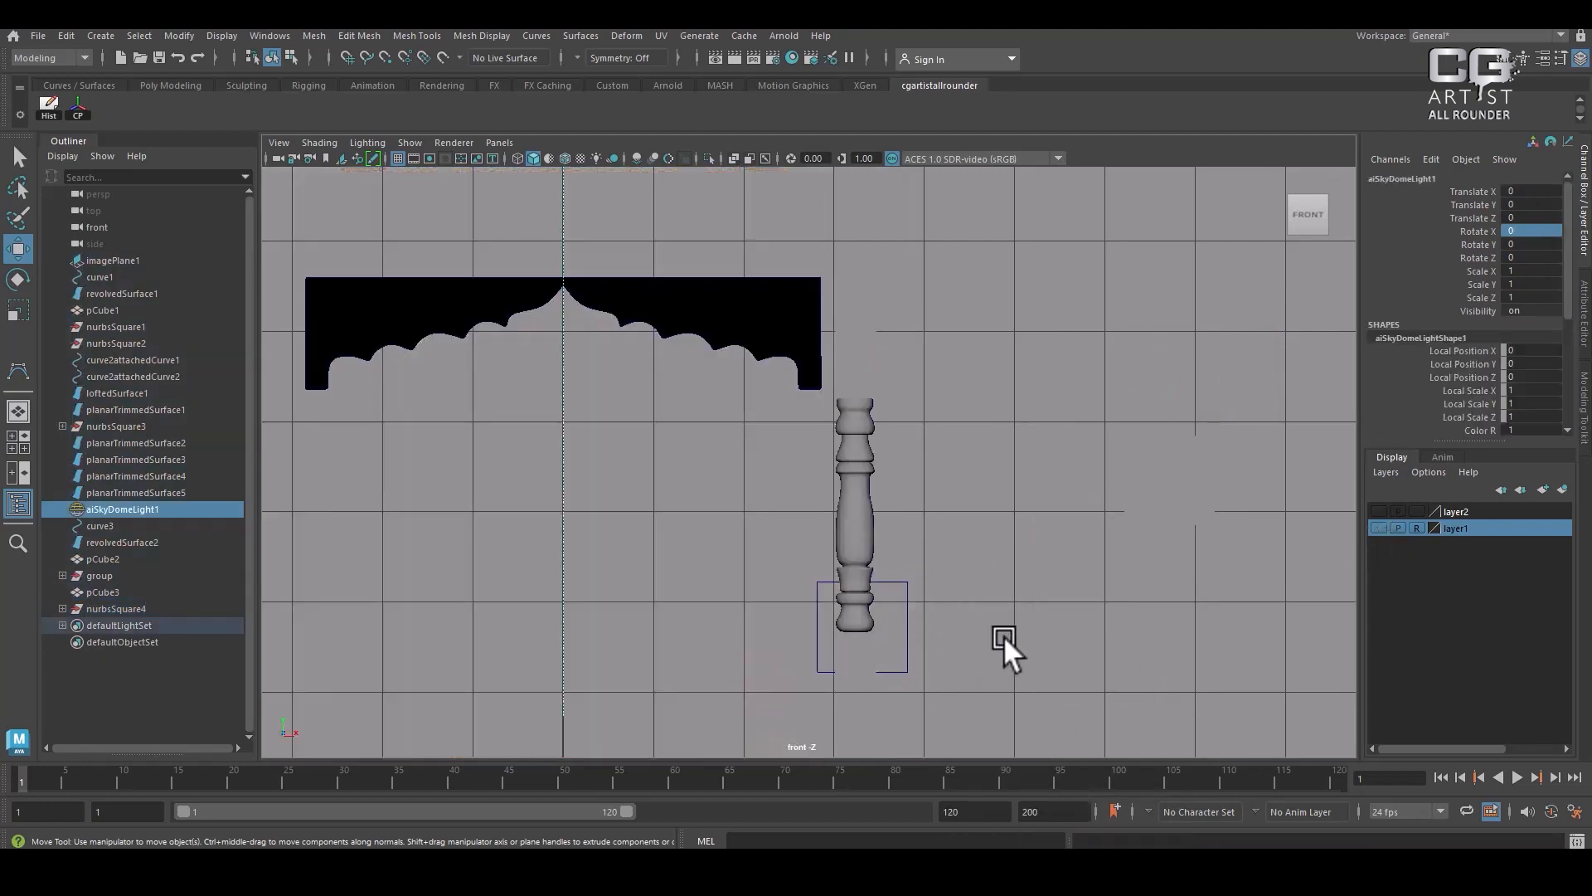
{"action": "left_click", "coordinate": [1378, 527]}
{"action": "left_click", "coordinate": [1377, 527]}
{"action": "left_click", "coordinate": [906, 599]}
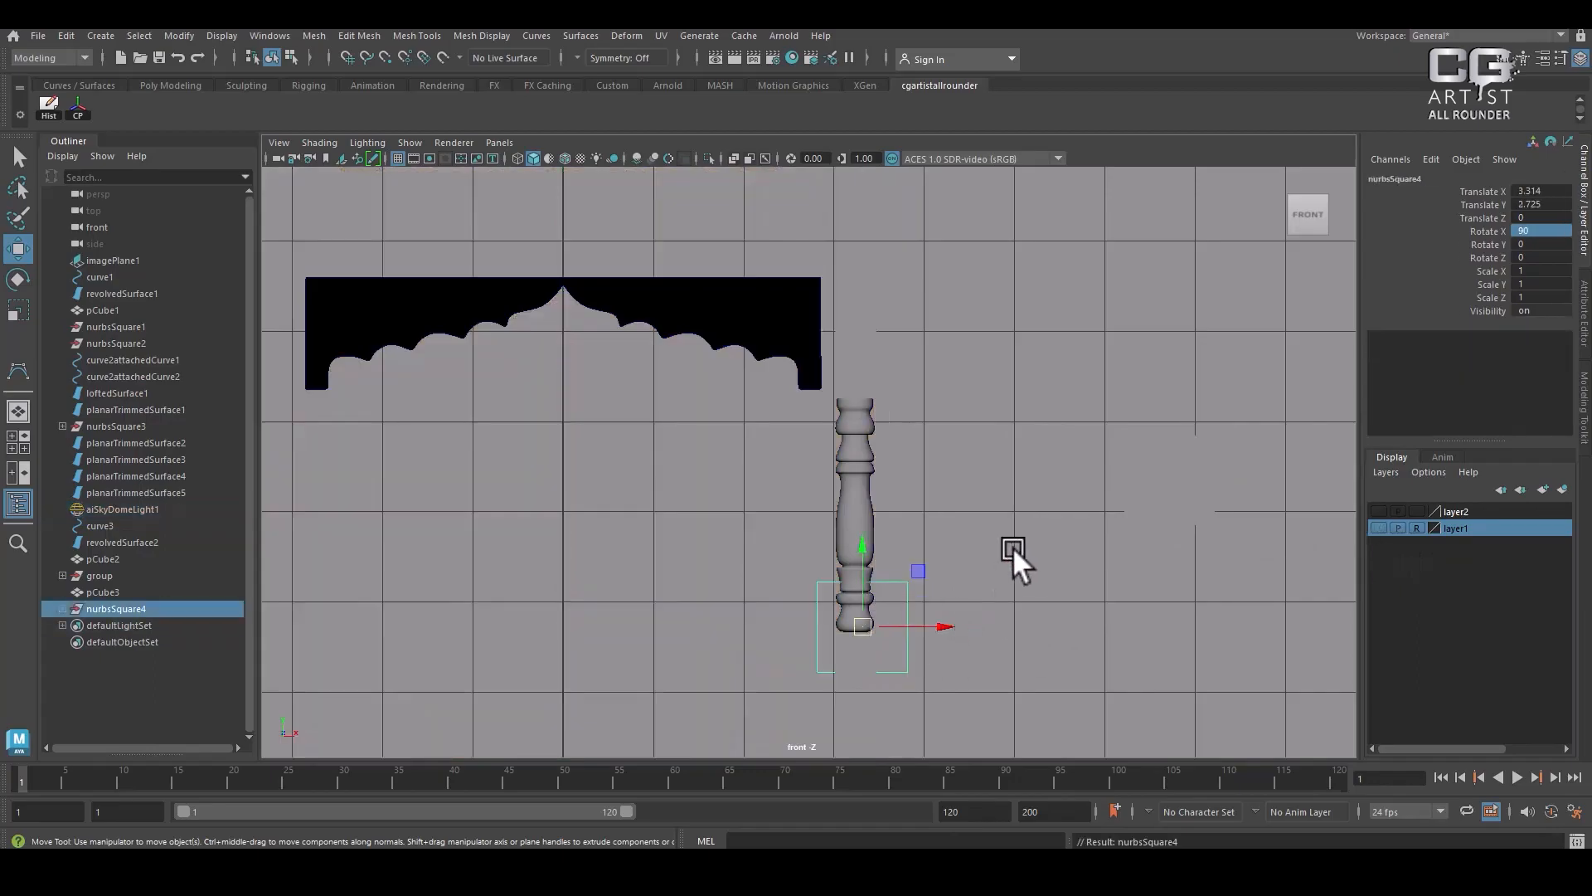
Try to move the control vertices of the square's right-hand edge inward along X to about 3.584
{"action": "right_click", "coordinate": [989, 590]}
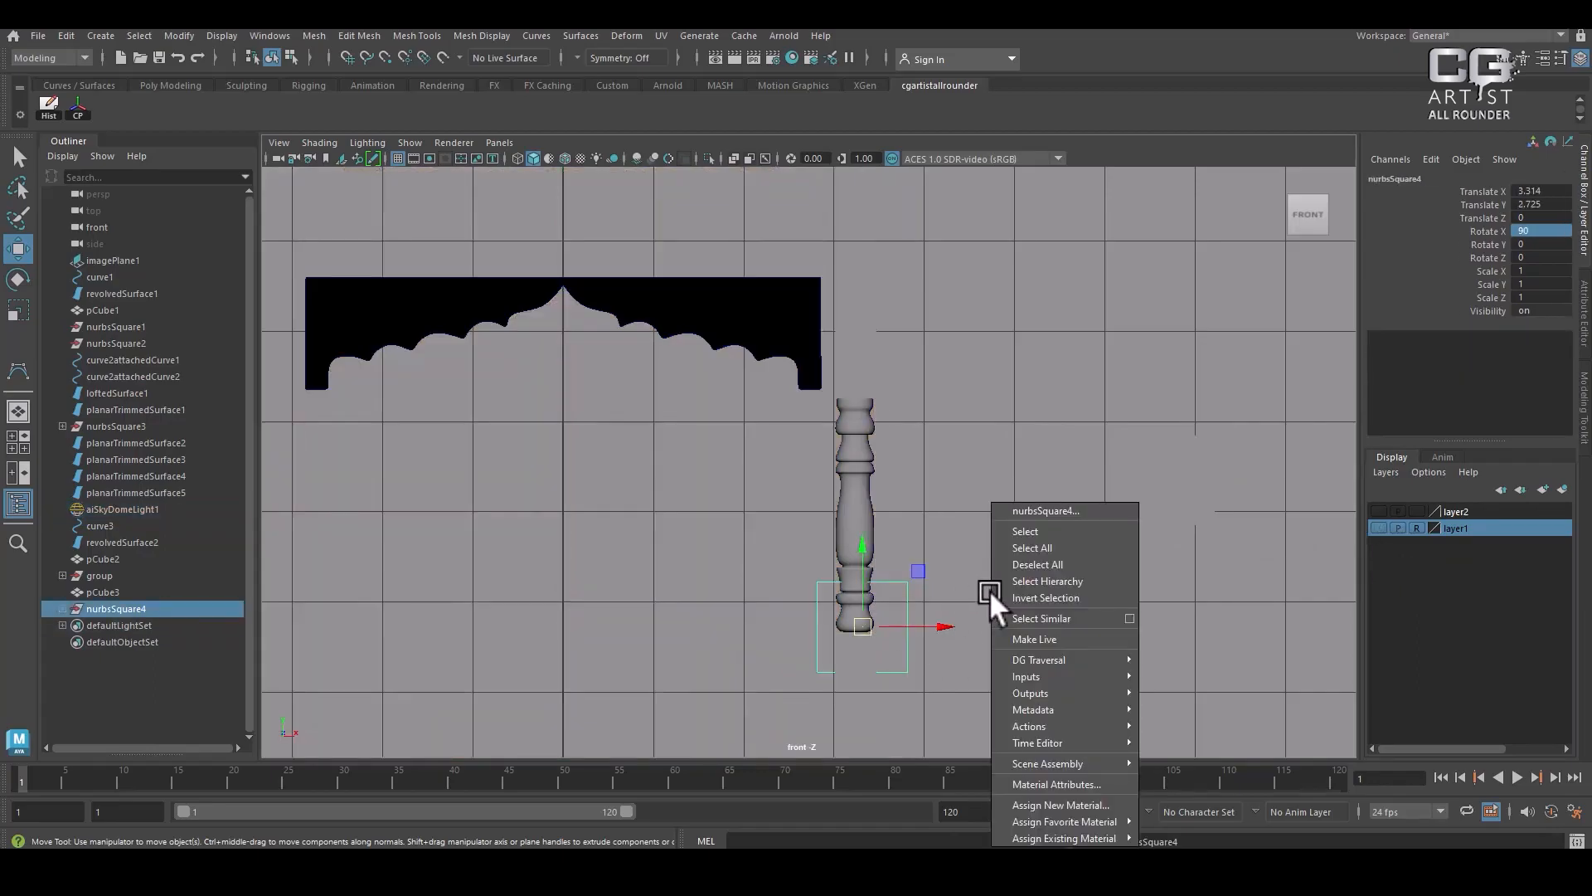
{"action": "left_click", "coordinate": [994, 596]}
{"action": "key", "text": "ctrl+h"}
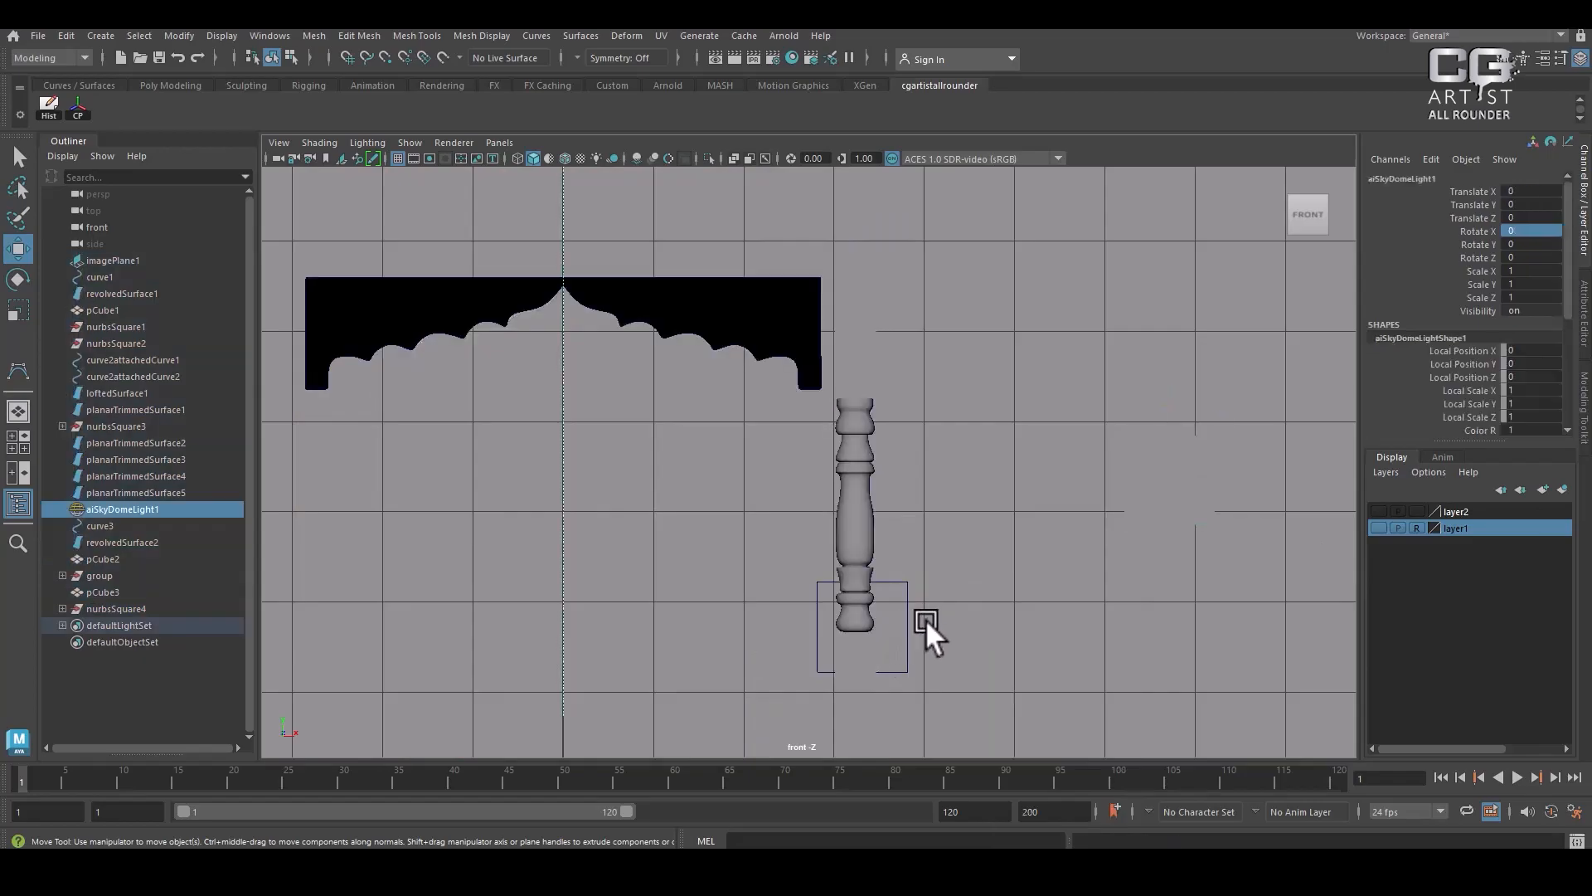
{"action": "left_click", "coordinate": [908, 618]}
{"action": "right_click_drag", "start_coordinate": [903, 619], "coordinate": [822, 426]}
{"action": "left_click_drag", "start_coordinate": [983, 531], "coordinate": [894, 705]}
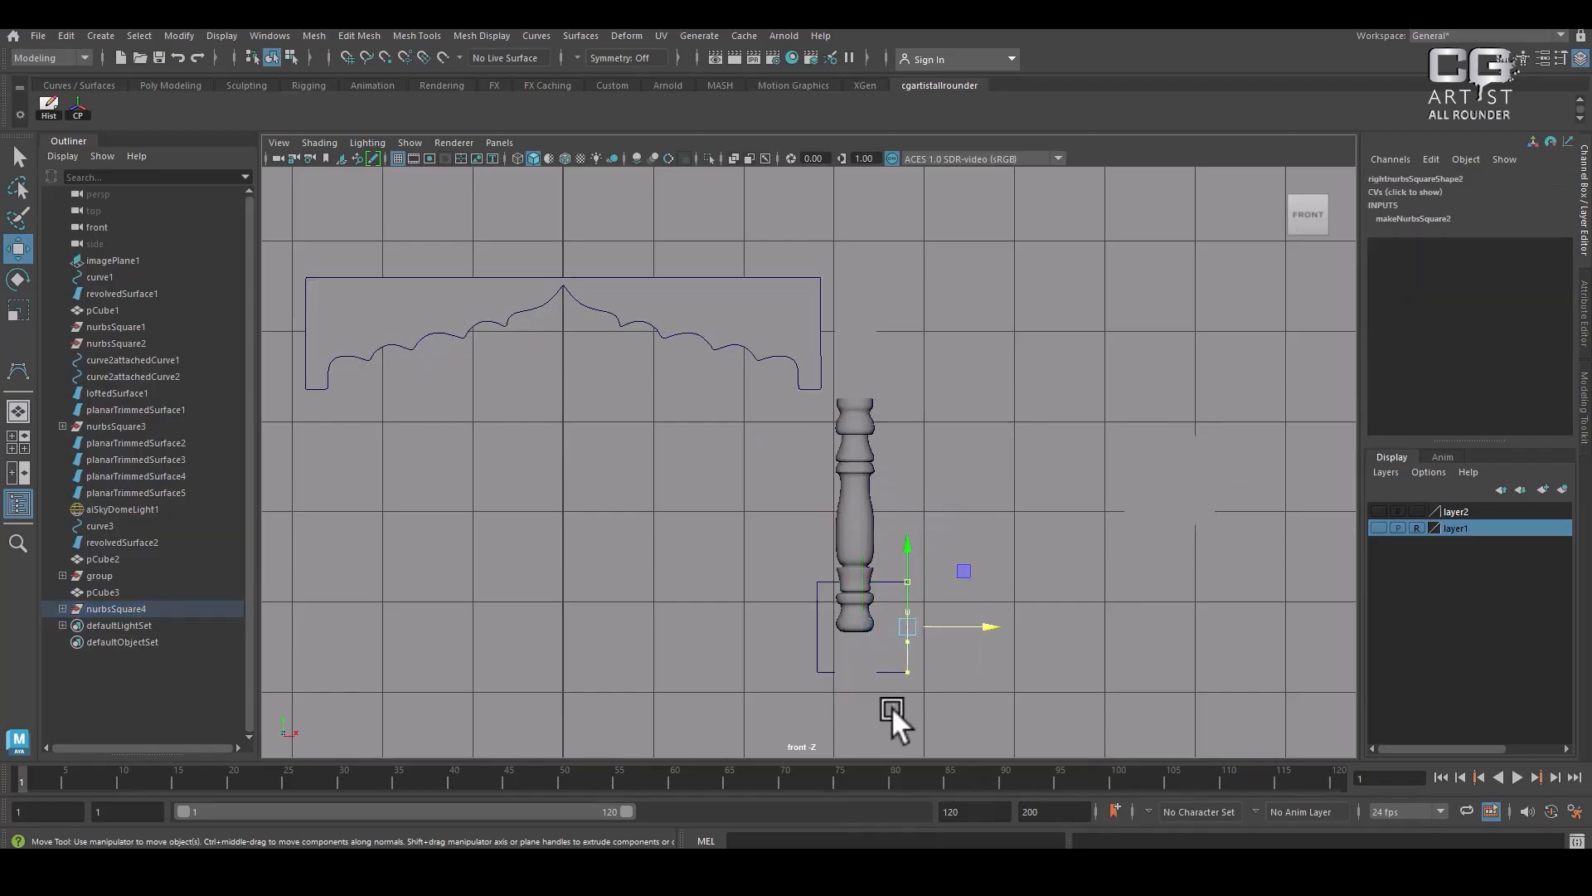
{"action": "left_click_drag", "start_coordinate": [977, 633], "coordinate": [971, 635]}
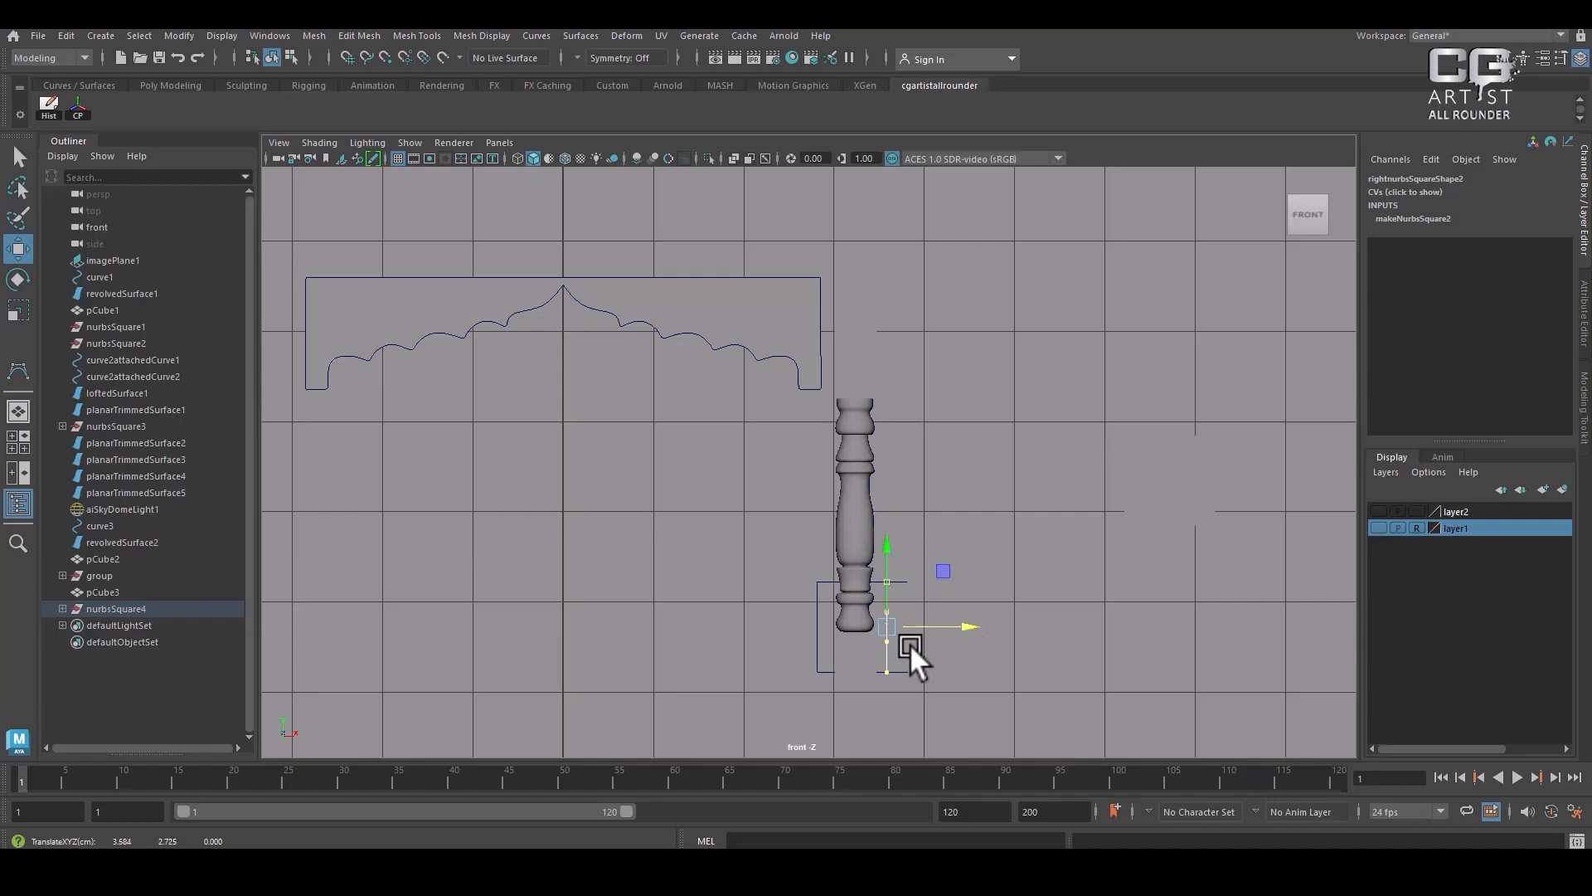
{"action": "right_click_drag", "start_coordinate": [1052, 431], "coordinate": [921, 383]}
{"action": "left_click_drag", "start_coordinate": [950, 510], "coordinate": [962, 582]}
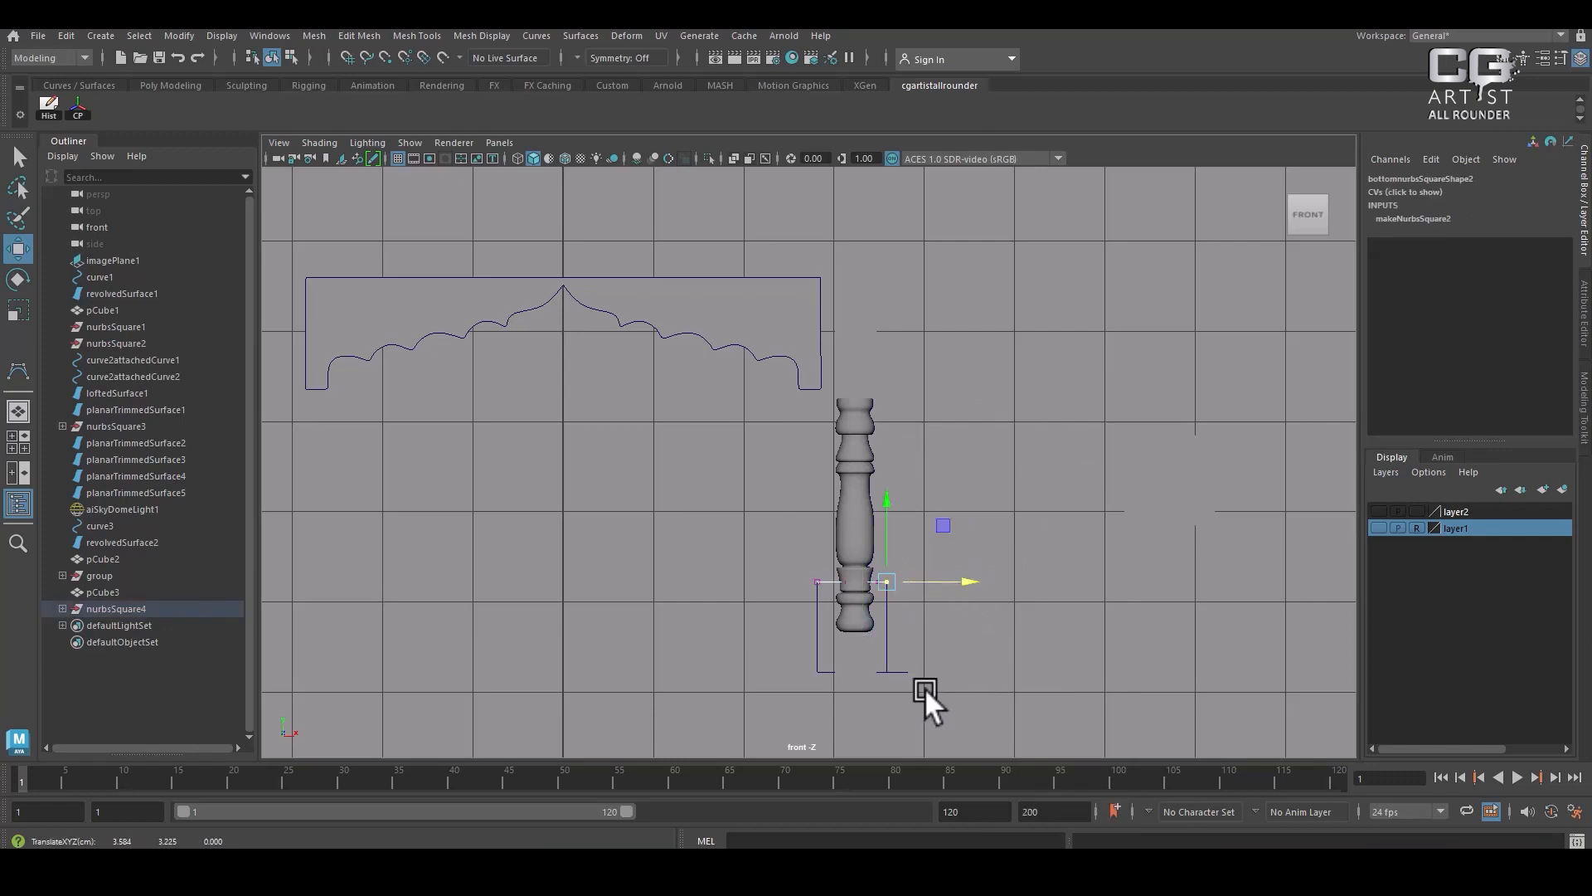
Undo the vertex selections and the move of the square's right-hand edge
{"action": "key", "text": "ctrl+z"}
{"action": "key", "text": "ctrl+z"}
{"action": "key", "text": "ctrl+z"}
{"action": "key", "text": "ctrl+z"}
{"action": "key", "text": "ctrl+z"}
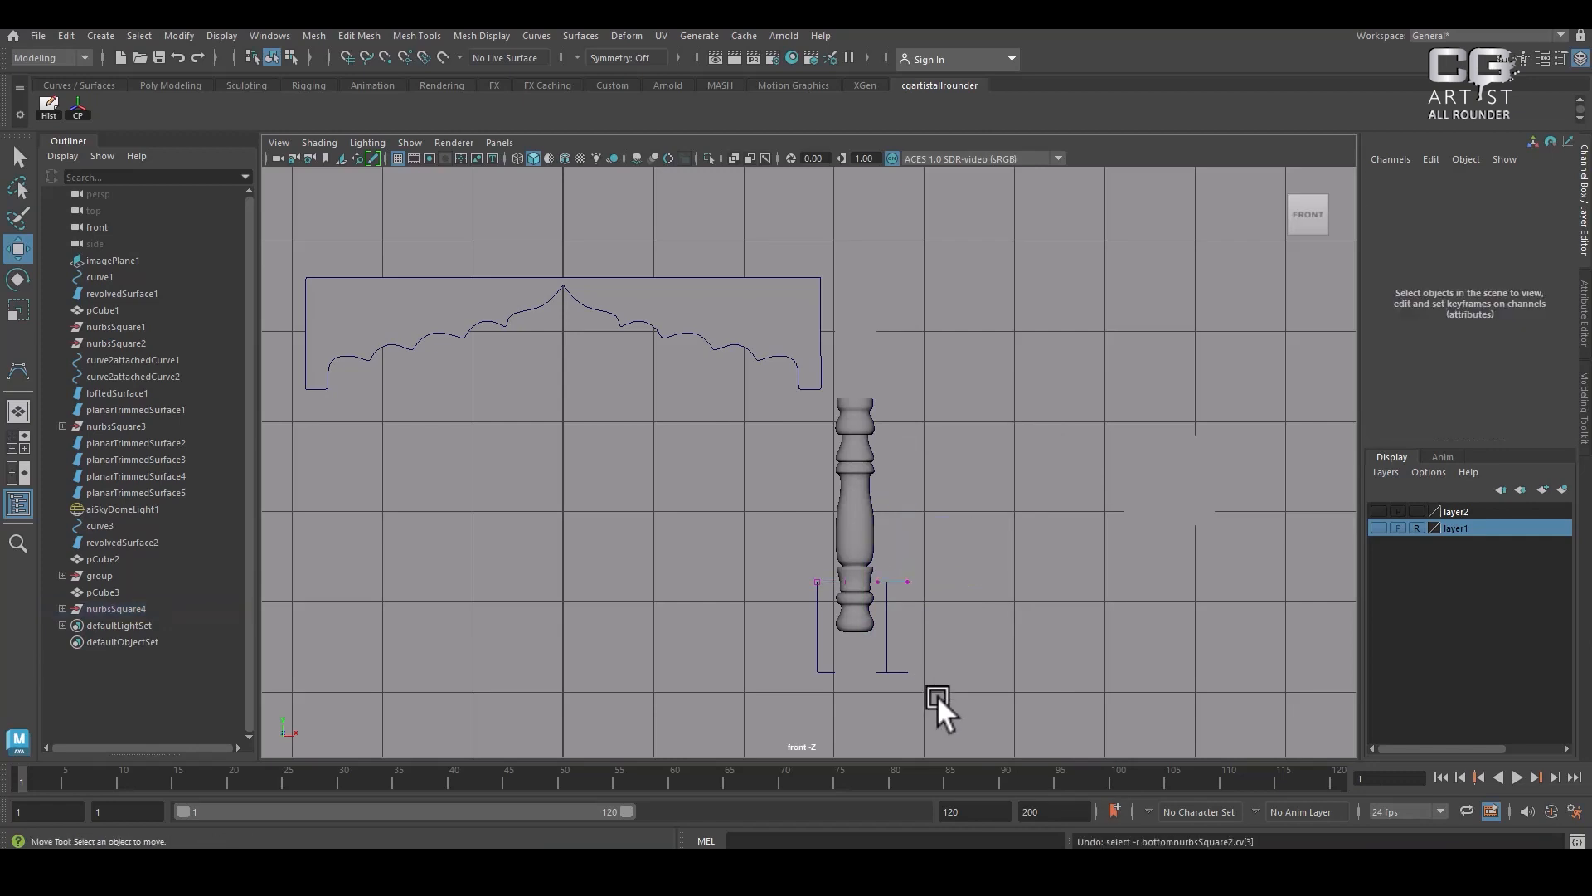
{"action": "key", "text": "ctrl+z"}
{"action": "key", "text": "ctrl+z"}
{"action": "key", "text": "ctrl+z"}
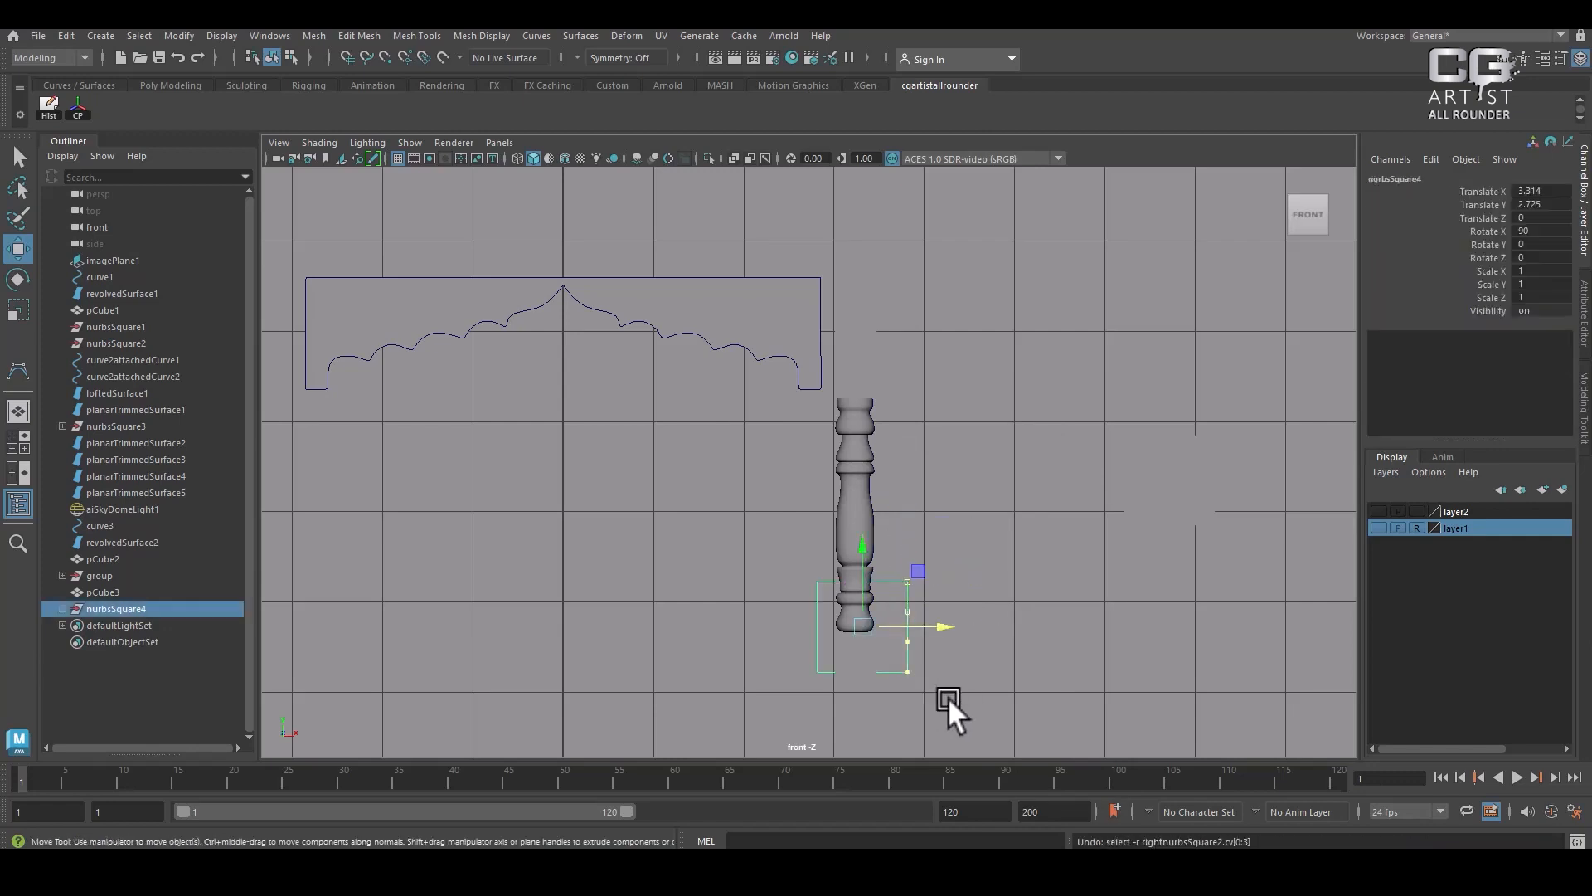
Attach the NURBS square's sides into a single curve using the Connect method with multiple knots kept
{"action": "left_click", "coordinate": [905, 637]}
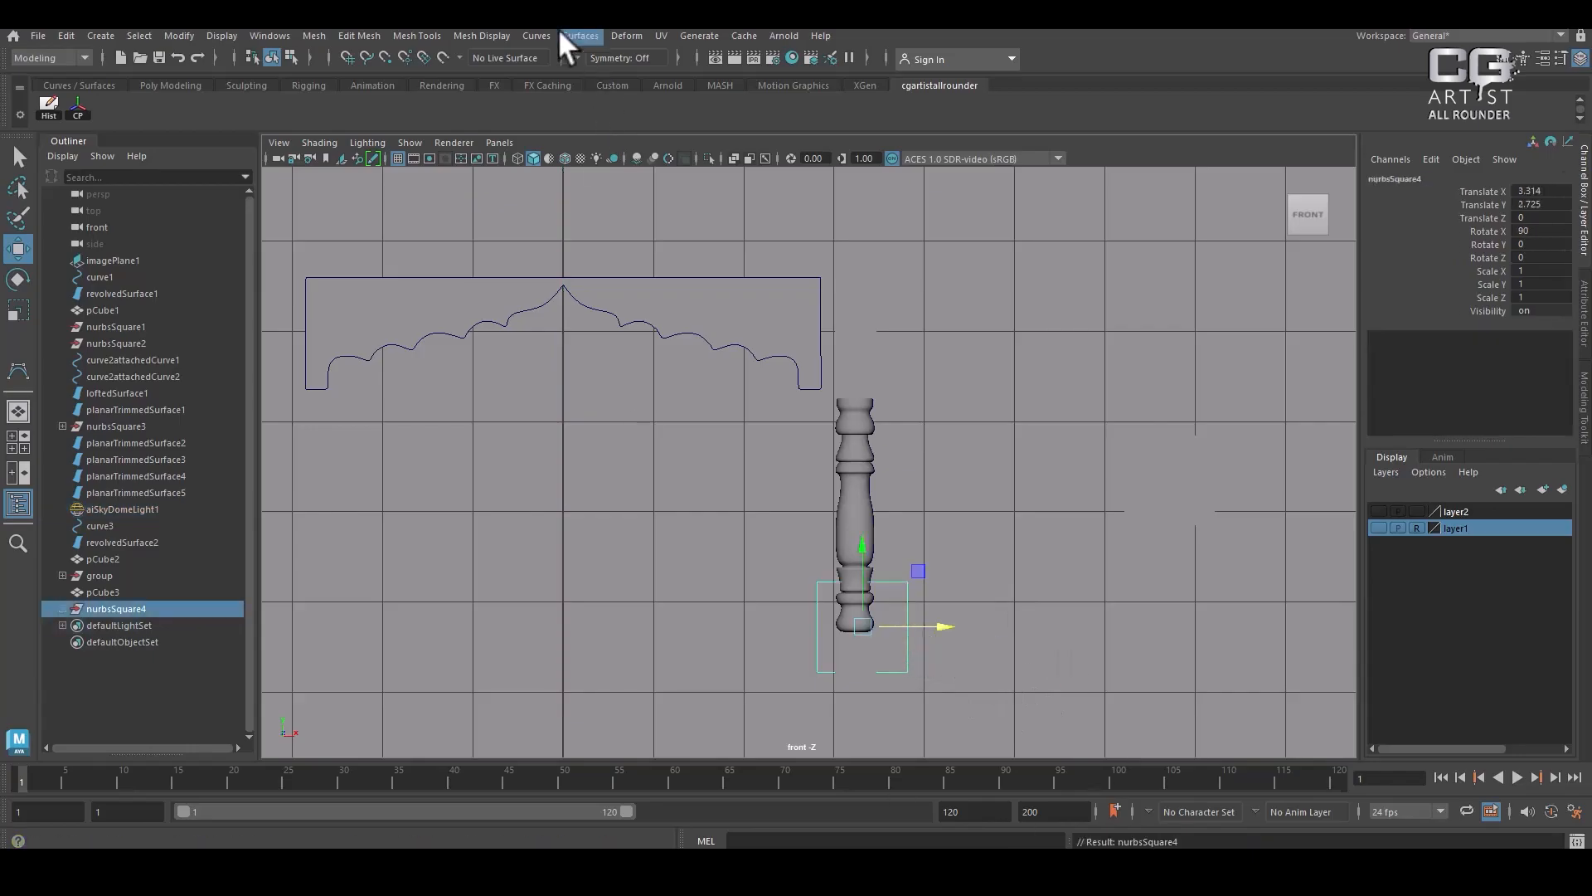
{"action": "left_click", "coordinate": [536, 33]}
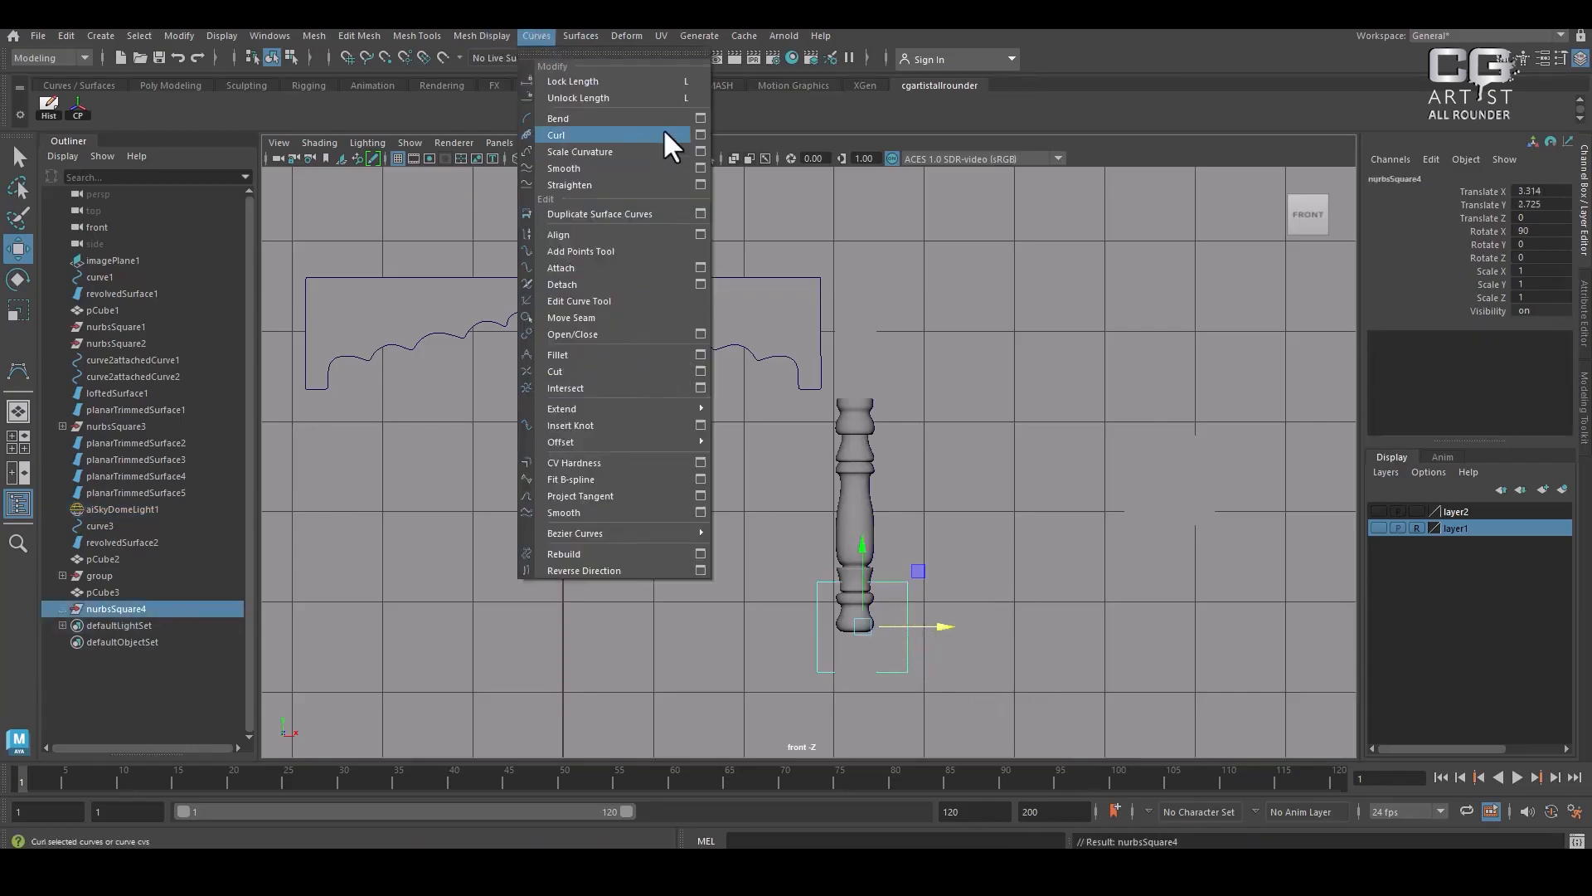
{"action": "left_click", "coordinate": [701, 268]}
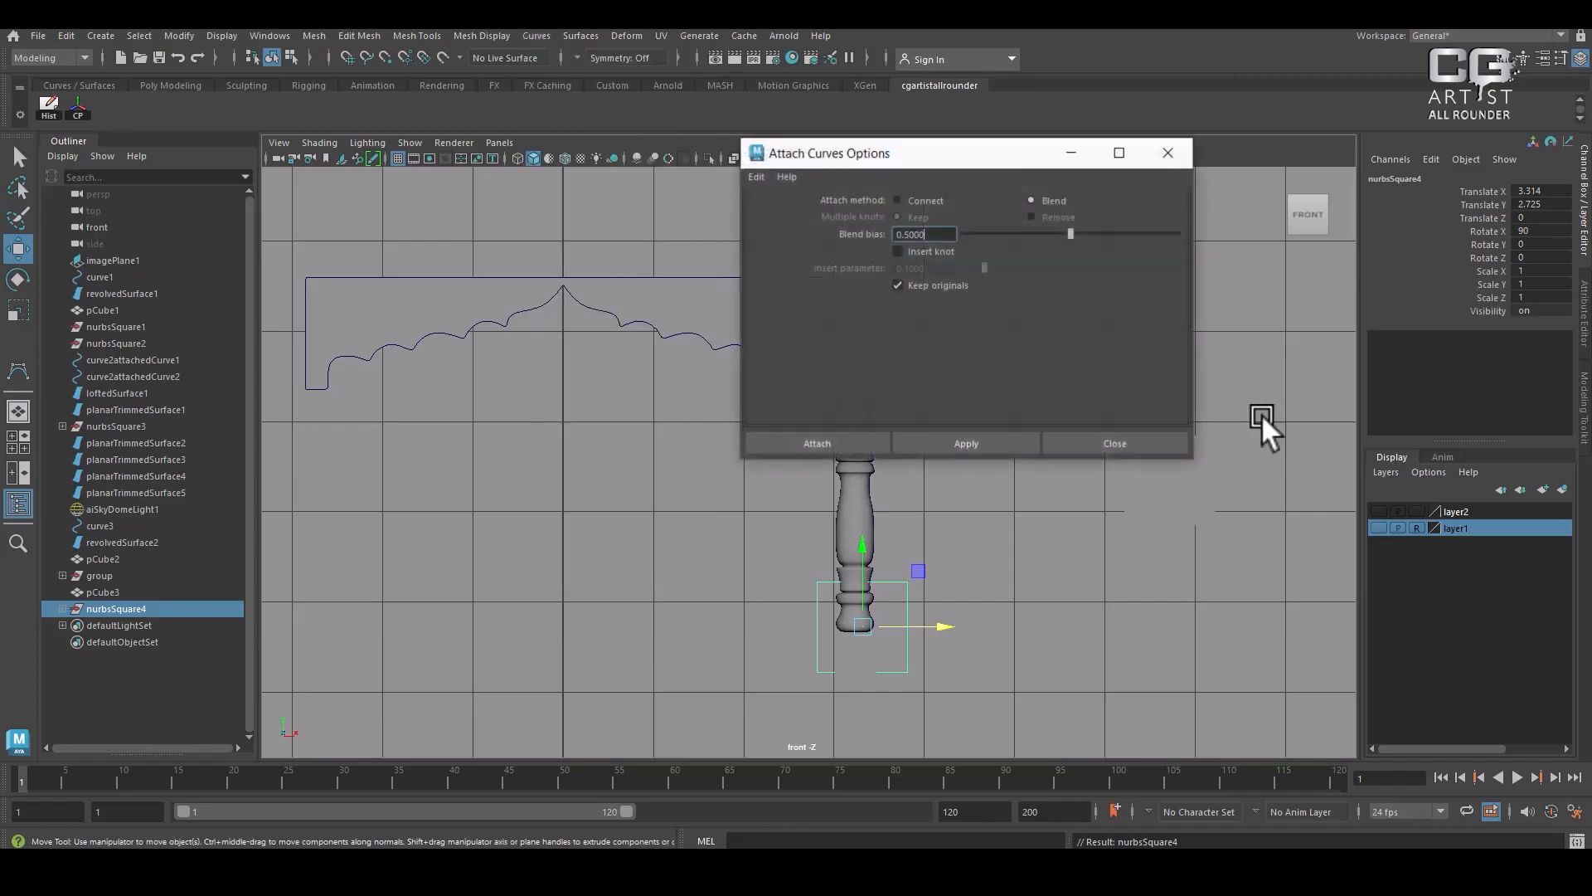
{"action": "left_click", "coordinate": [922, 202]}
{"action": "left_click", "coordinate": [962, 443]}
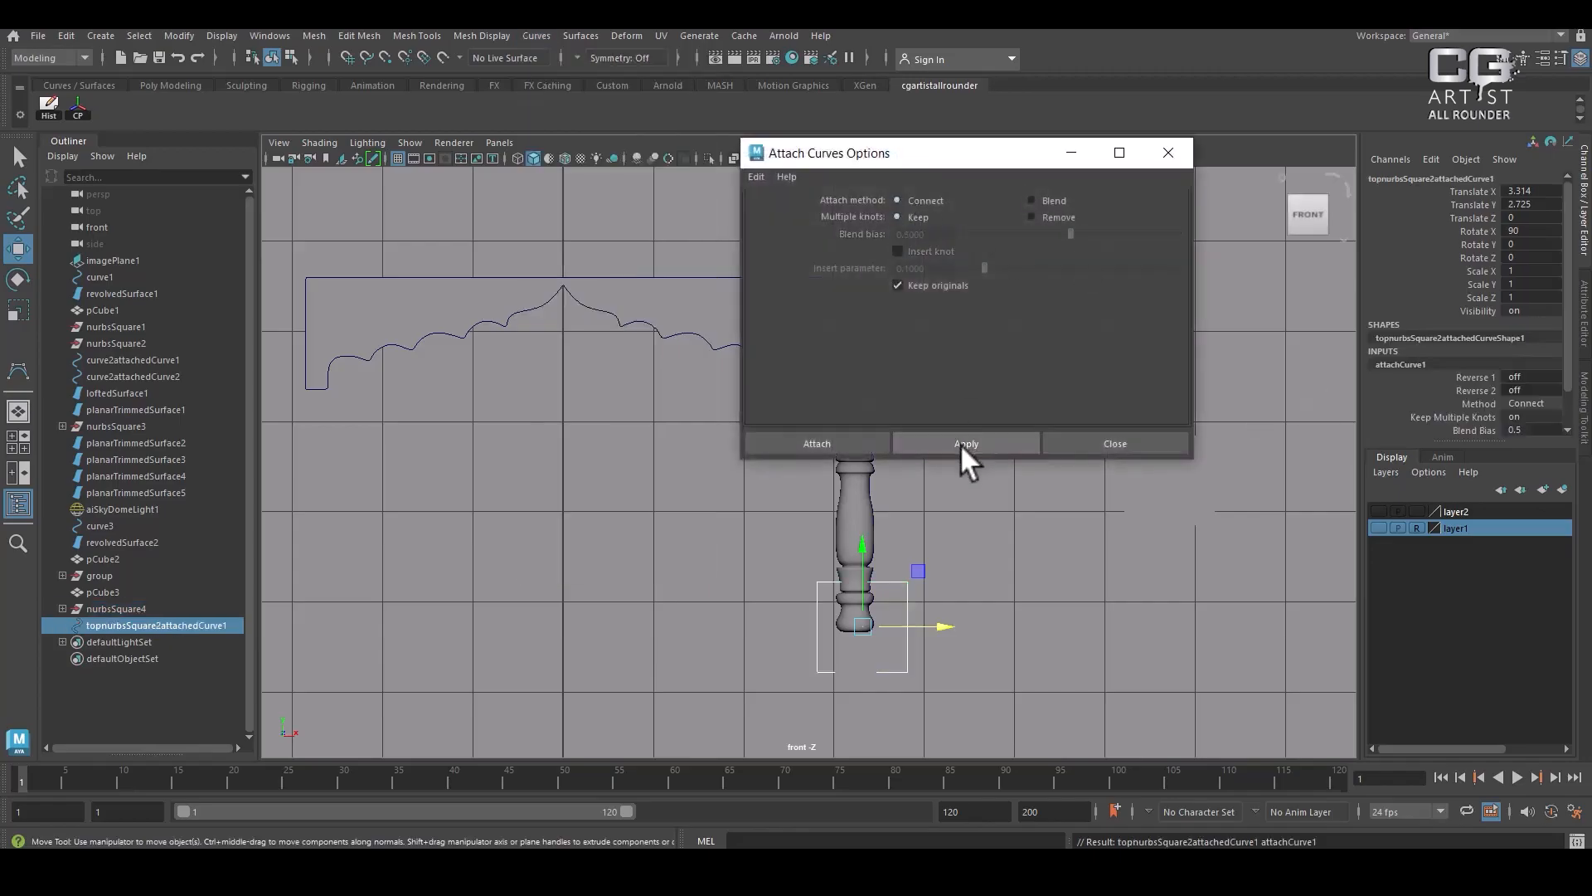
{"action": "left_click", "coordinate": [1119, 443]}
Delete the attached curve's history, then delete the original NURBS square it was made from
{"action": "left_click", "coordinate": [65, 35]}
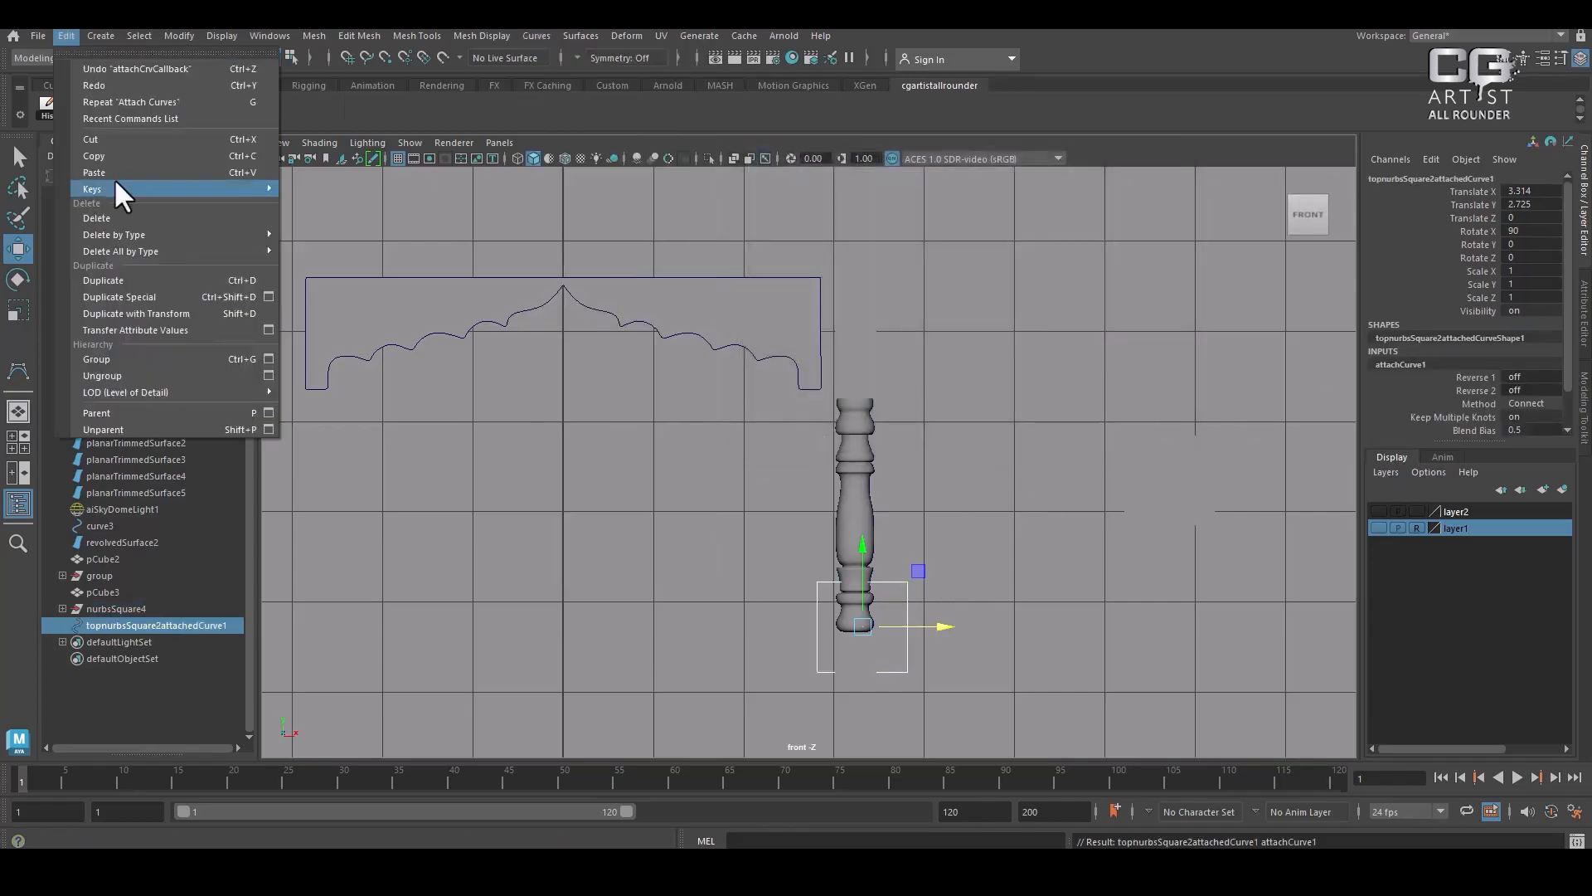
{"action": "mouse_move", "coordinate": [237, 232]}
{"action": "left_click", "coordinate": [365, 236]}
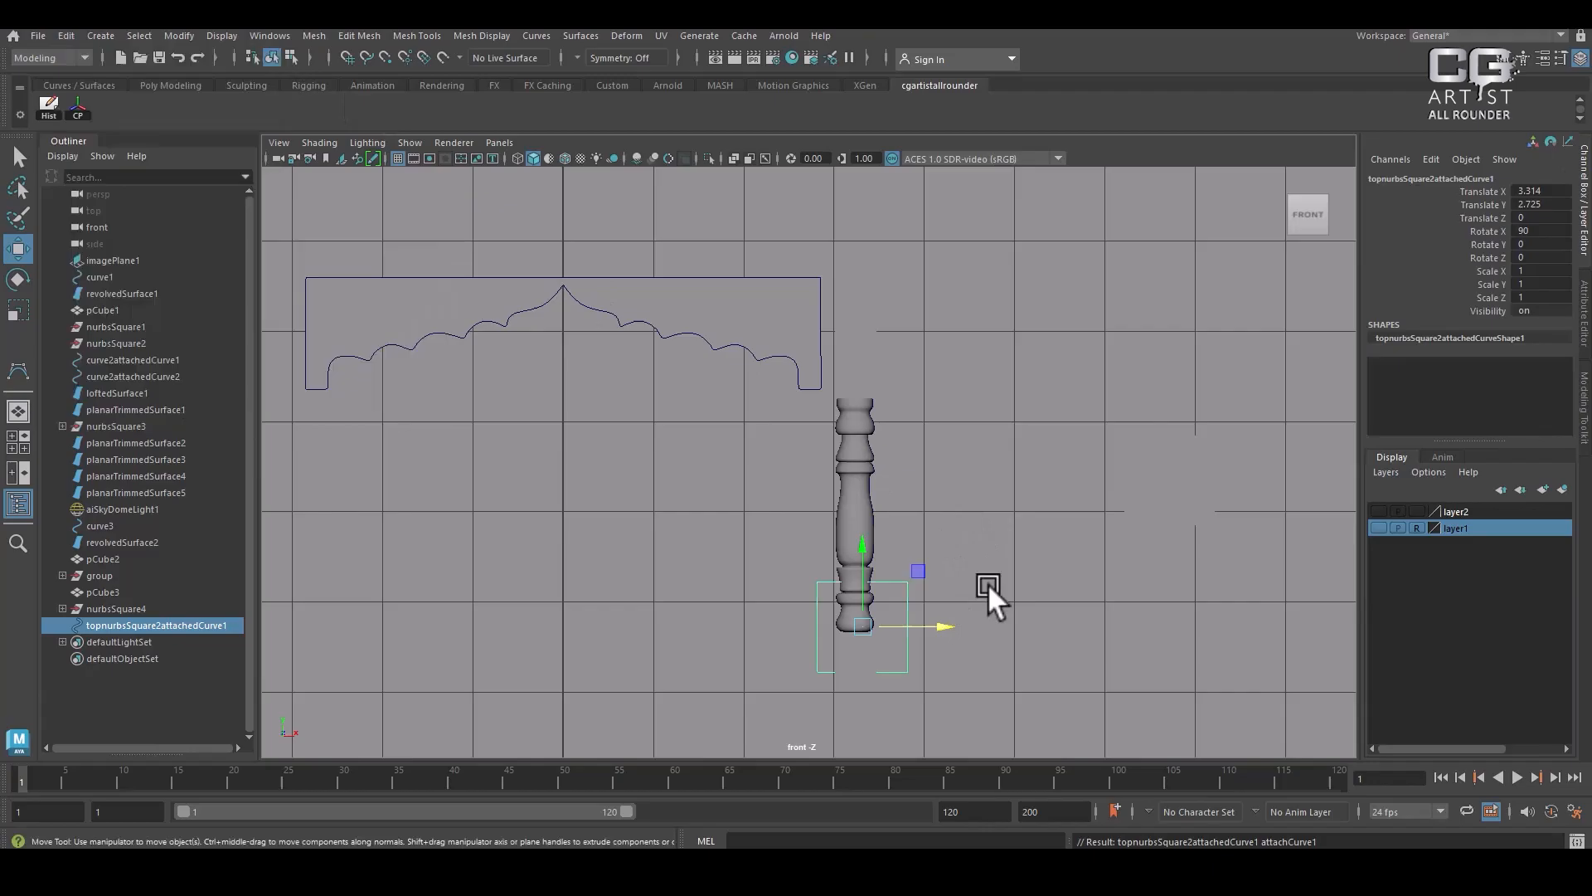
{"action": "left_click", "coordinate": [908, 618]}
{"action": "key", "text": "Right"}
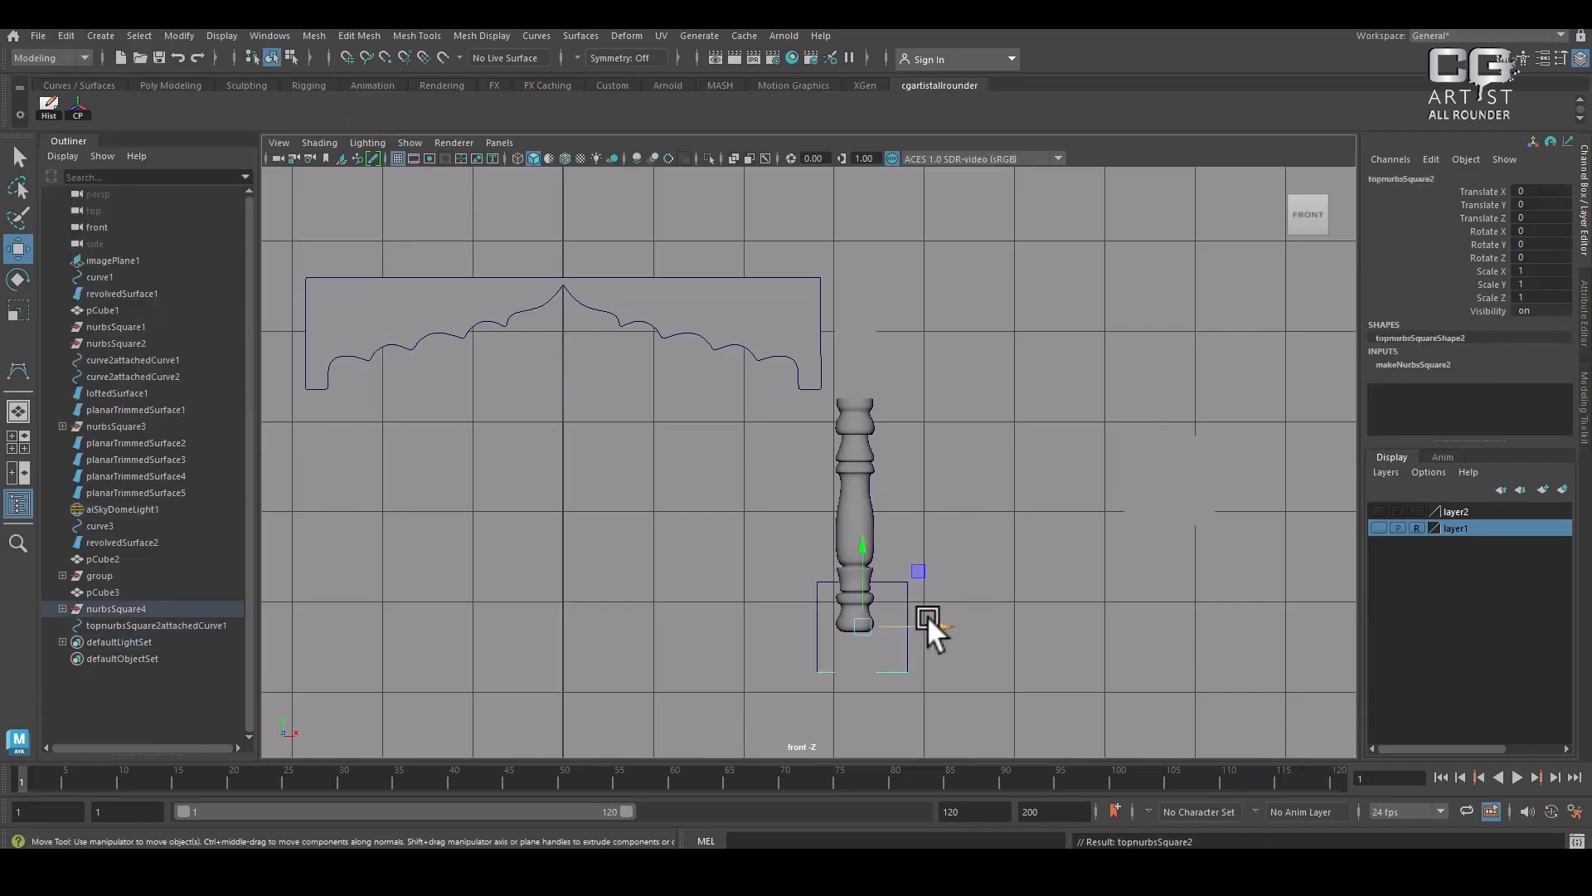
{"action": "key", "text": "Delete"}
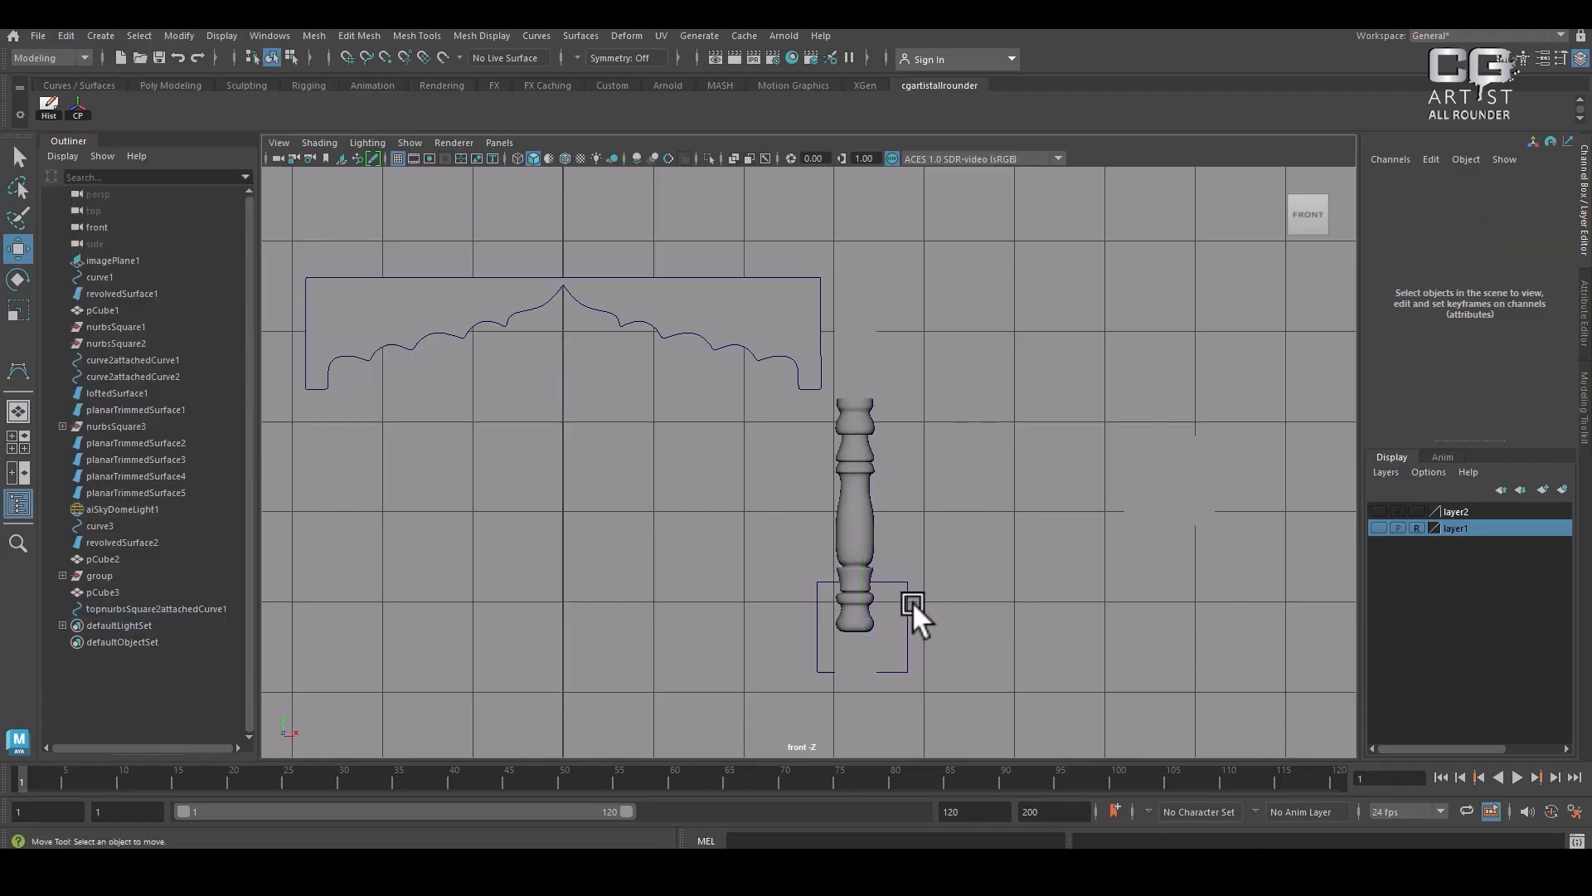
Show layer1 again and move the attached curve's right-hand control vertices inward along X to the pillar's outer edge
{"action": "left_click", "coordinate": [908, 597]}
{"action": "right_click_drag", "start_coordinate": [994, 529], "coordinate": [891, 368]}
{"action": "left_click_drag", "start_coordinate": [971, 489], "coordinate": [896, 703]}
{"action": "left_click", "coordinate": [1378, 528]}
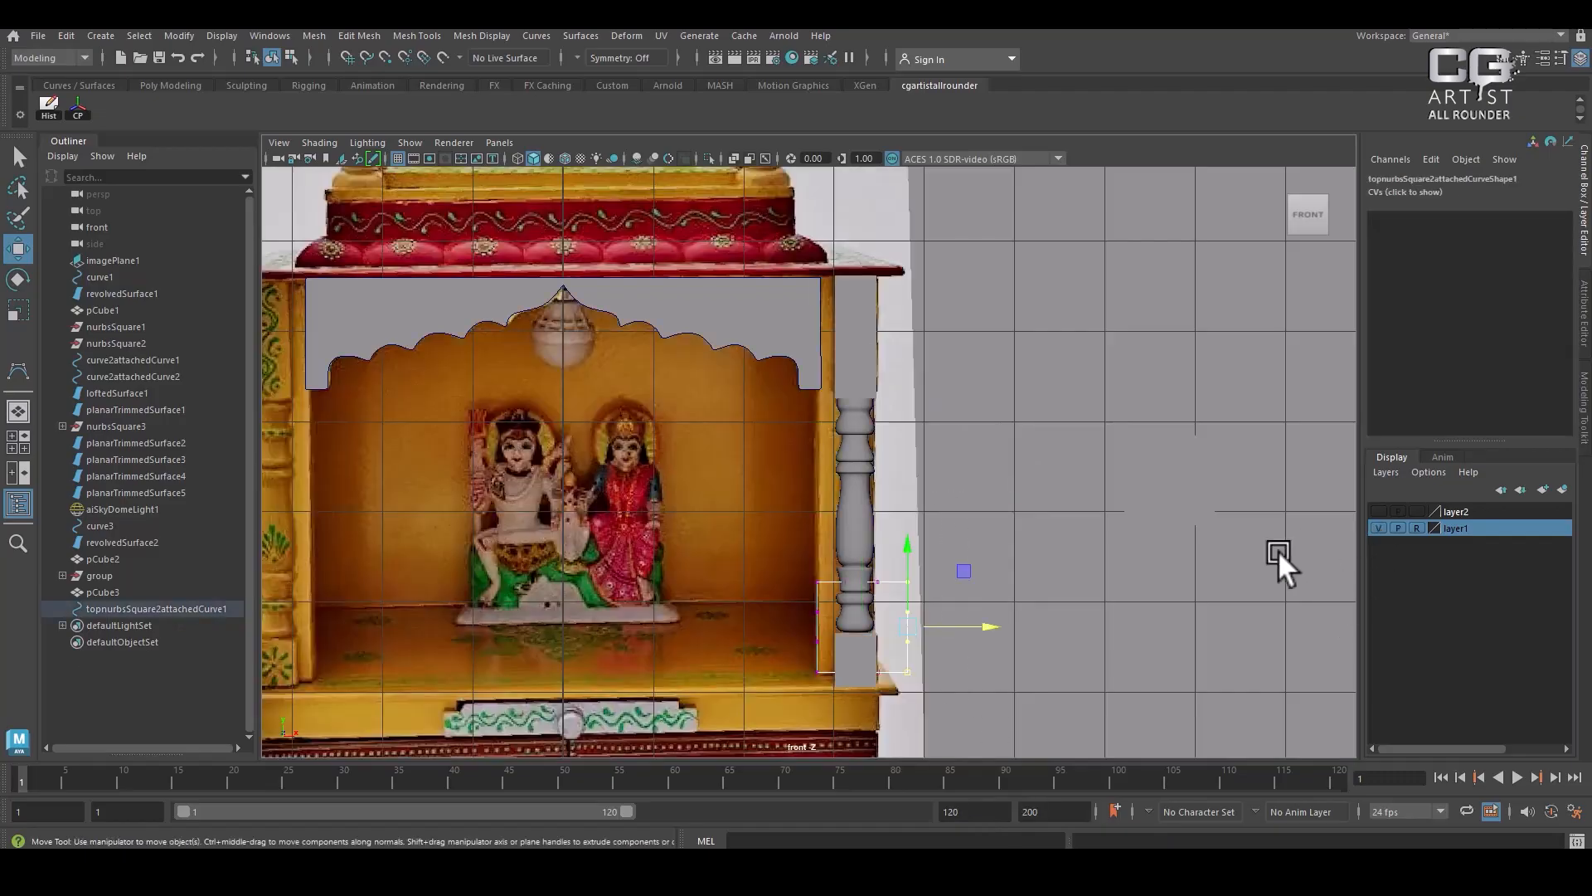
{"action": "left_click_drag", "start_coordinate": [991, 608], "coordinate": [866, 714]}
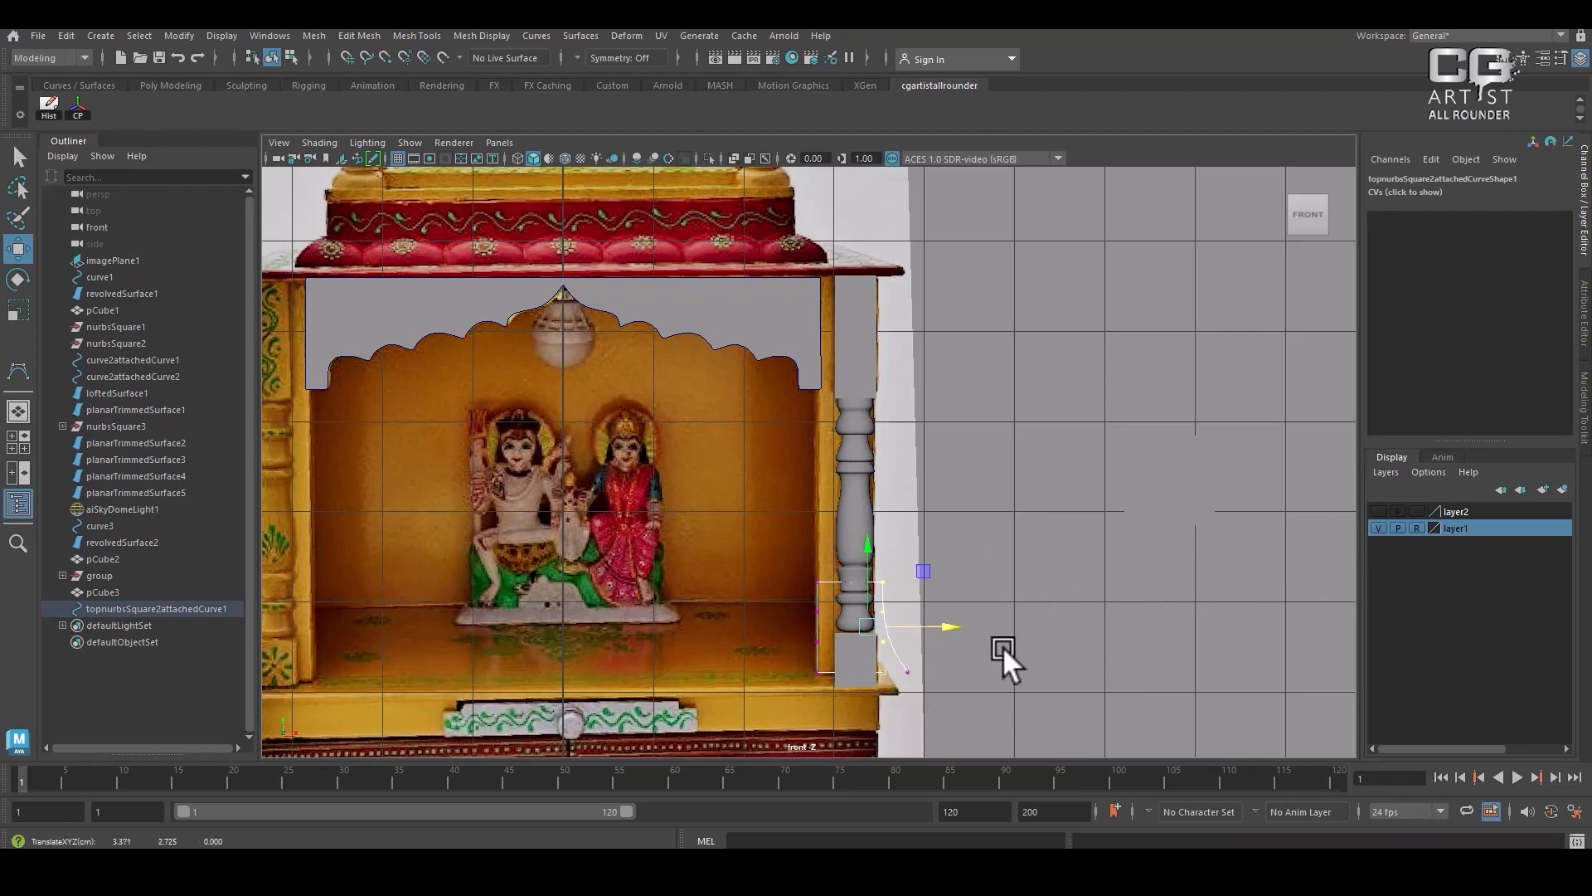
{"action": "left_click_drag", "start_coordinate": [1009, 489], "coordinate": [886, 682]}
{"action": "left_click_drag", "start_coordinate": [973, 627], "coordinate": [940, 625]}
Raise the curve's upper control vertices to the roof line at about Y 6.624 and reselect the whole curve in perspective
{"action": "left_click_drag", "start_coordinate": [962, 525], "coordinate": [802, 591]}
{"action": "middle_click_drag", "start_coordinate": [851, 506], "coordinate": [839, 196]}
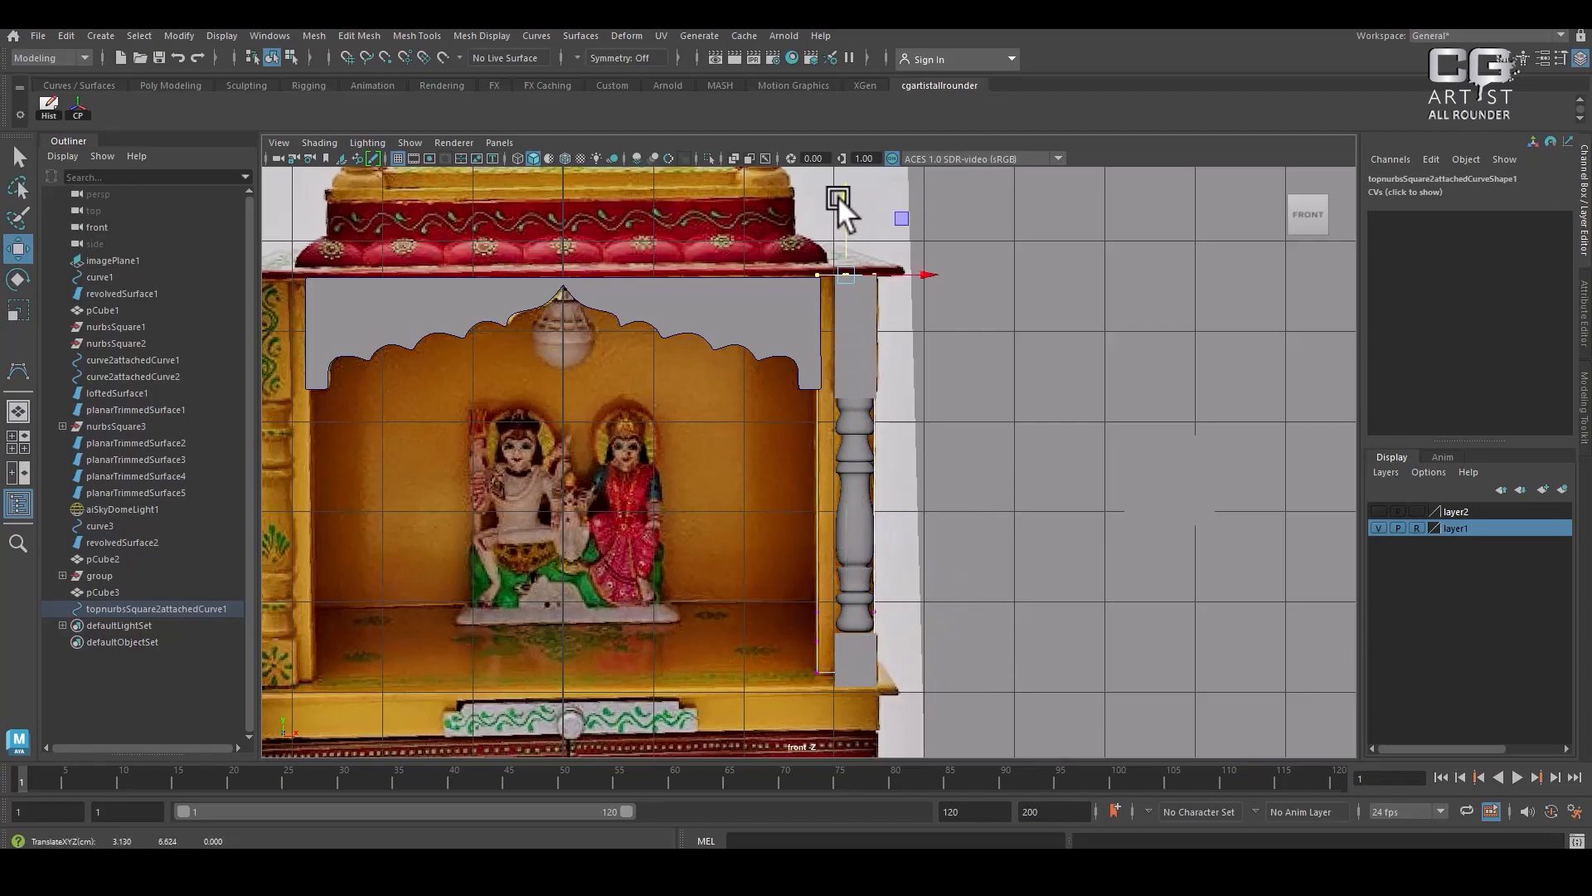
{"action": "key", "text": "space"}
{"action": "left_click_drag", "start_coordinate": [1037, 581], "coordinate": [1034, 265]}
{"action": "left_click_drag", "start_coordinate": [1108, 572], "coordinate": [1041, 610], "text": "alt"}
{"action": "scroll", "coordinate": [820, 436], "scroll_direction": "down", "scroll_amount": 6}
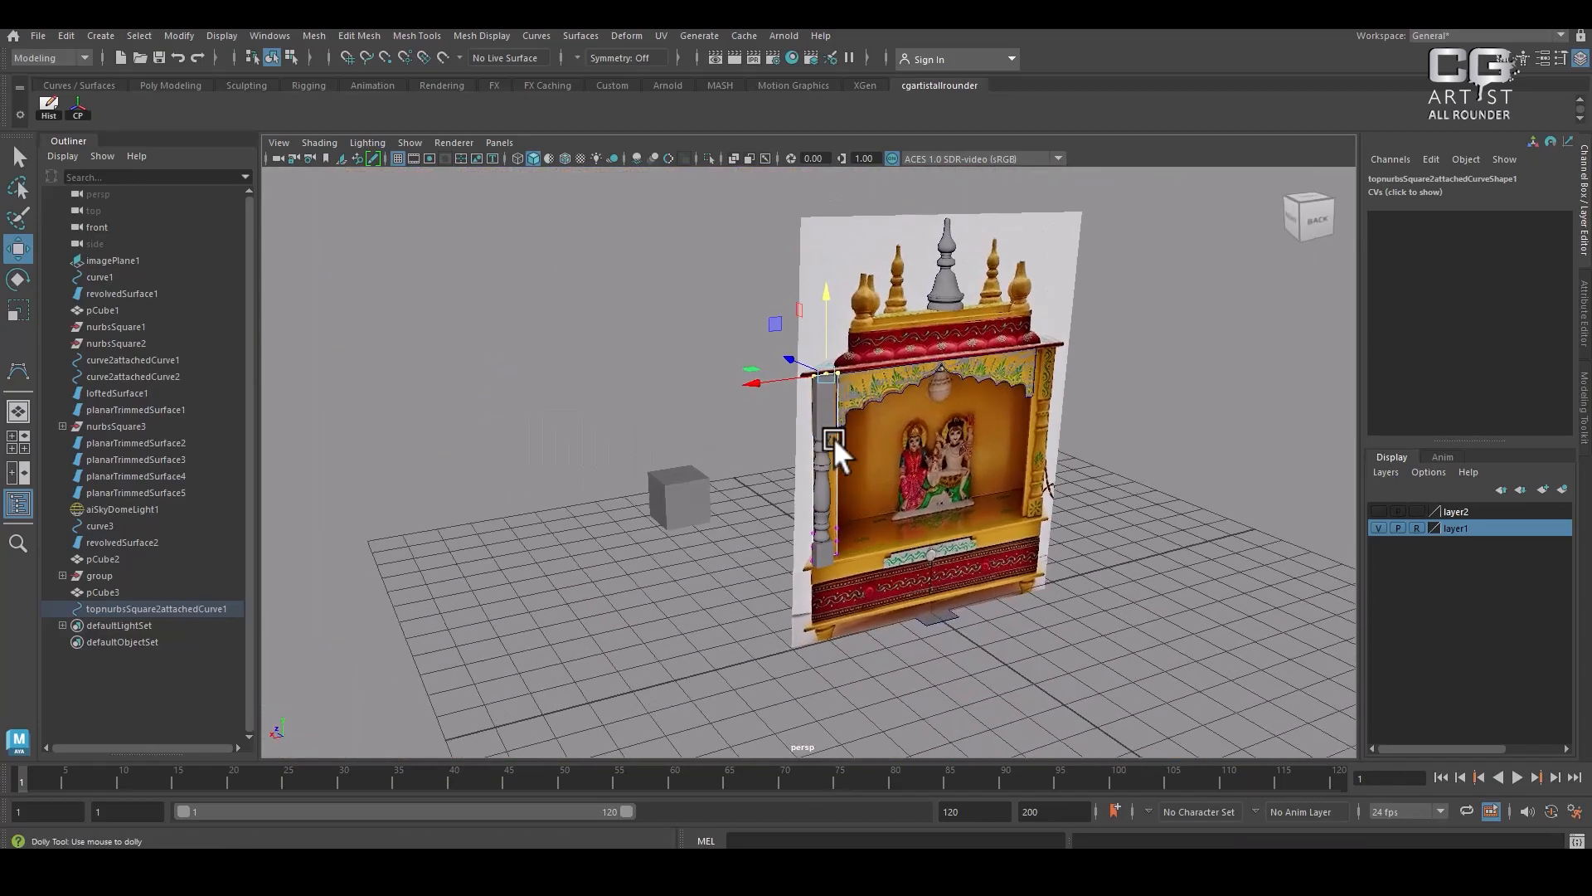
{"action": "scroll", "coordinate": [819, 435], "scroll_direction": "up", "scroll_amount": 3}
{"action": "right_click_drag", "start_coordinate": [848, 475], "coordinate": [1120, 327]}
{"action": "left_click", "coordinate": [1128, 330]}
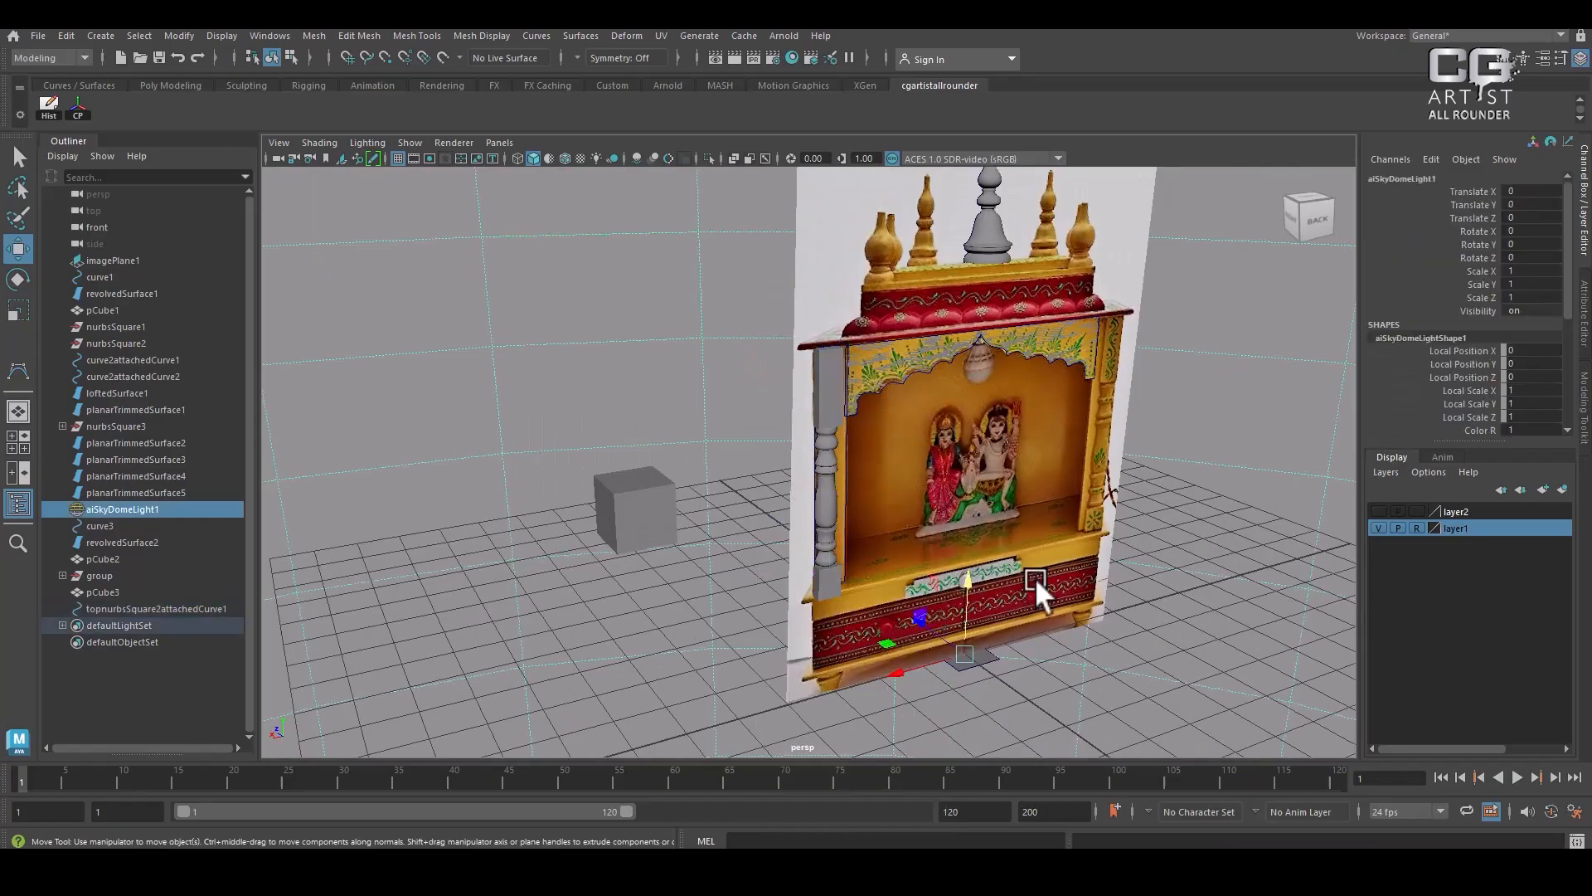
{"action": "left_click", "coordinate": [844, 496]}
{"action": "left_click_drag", "start_coordinate": [848, 494], "coordinate": [1321, 634], "text": "alt"}
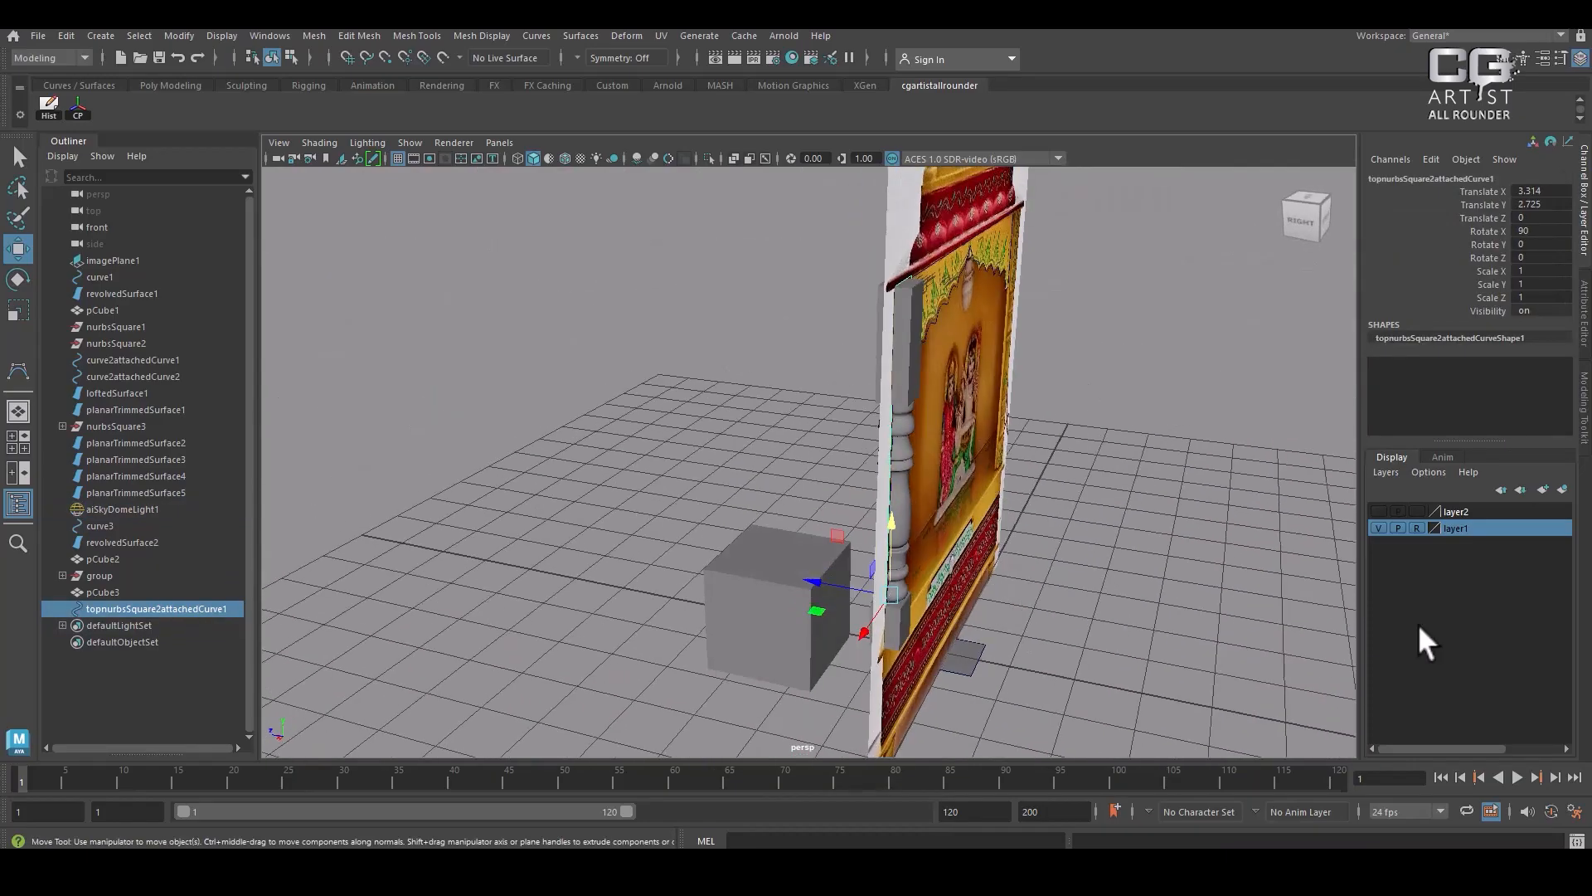
Make layer1 selectable and move the reference image plane back along Z to -5.629, behind the model
{"action": "left_click", "coordinate": [1417, 525]}
{"action": "scroll", "coordinate": [1136, 531], "scroll_direction": "down", "scroll_amount": 6}
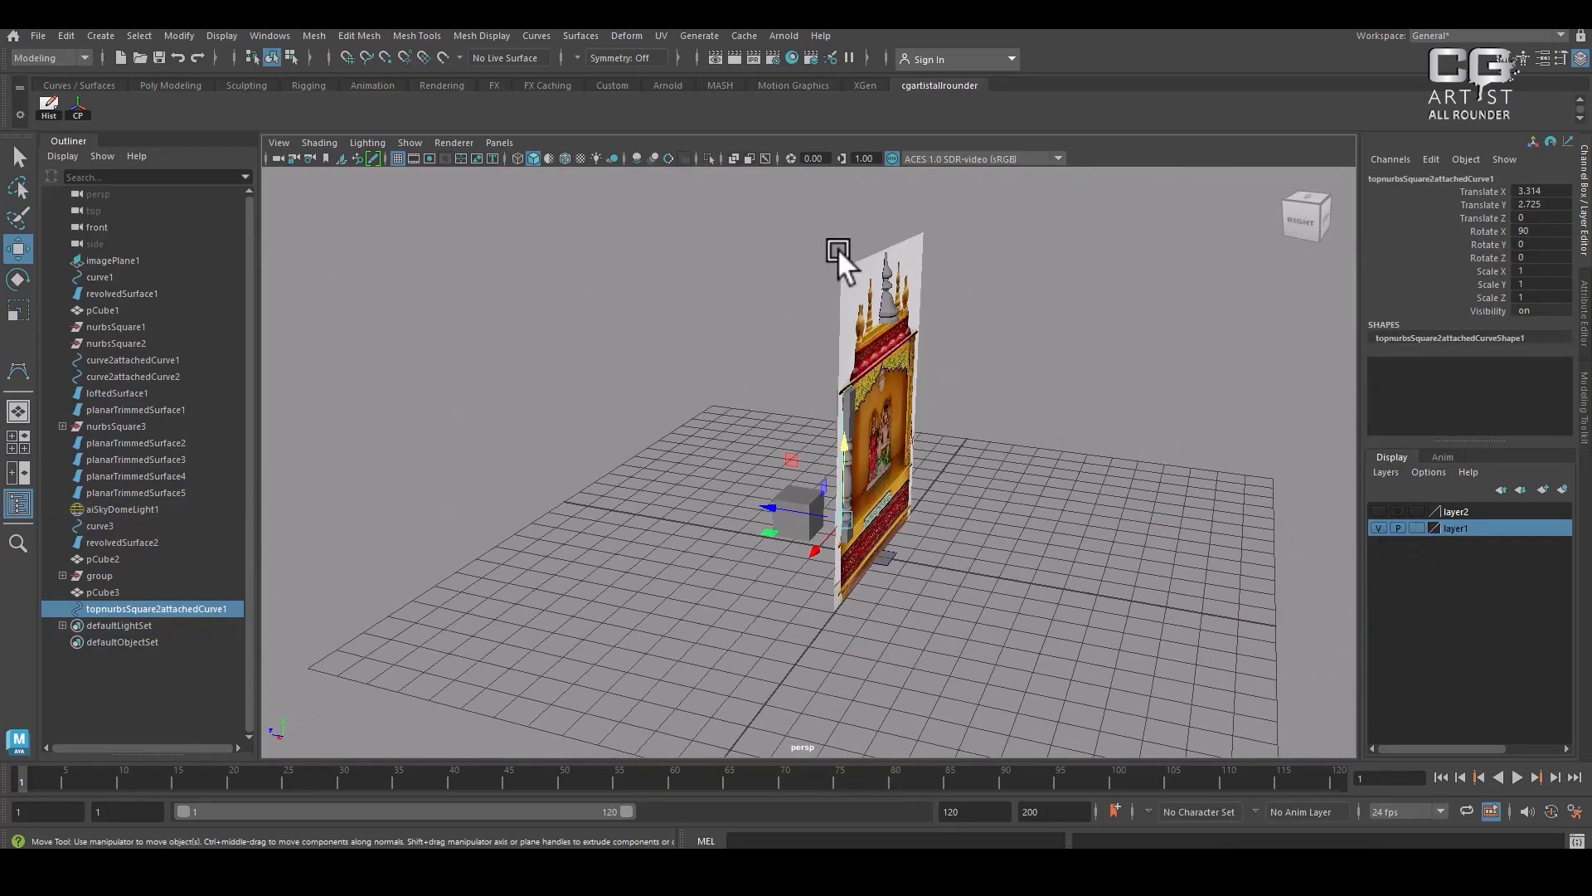
{"action": "left_click", "coordinate": [871, 293]}
{"action": "left_click_drag", "start_coordinate": [908, 447], "coordinate": [960, 461], "text": "alt"}
{"action": "left_click_drag", "start_coordinate": [809, 400], "coordinate": [779, 395]}
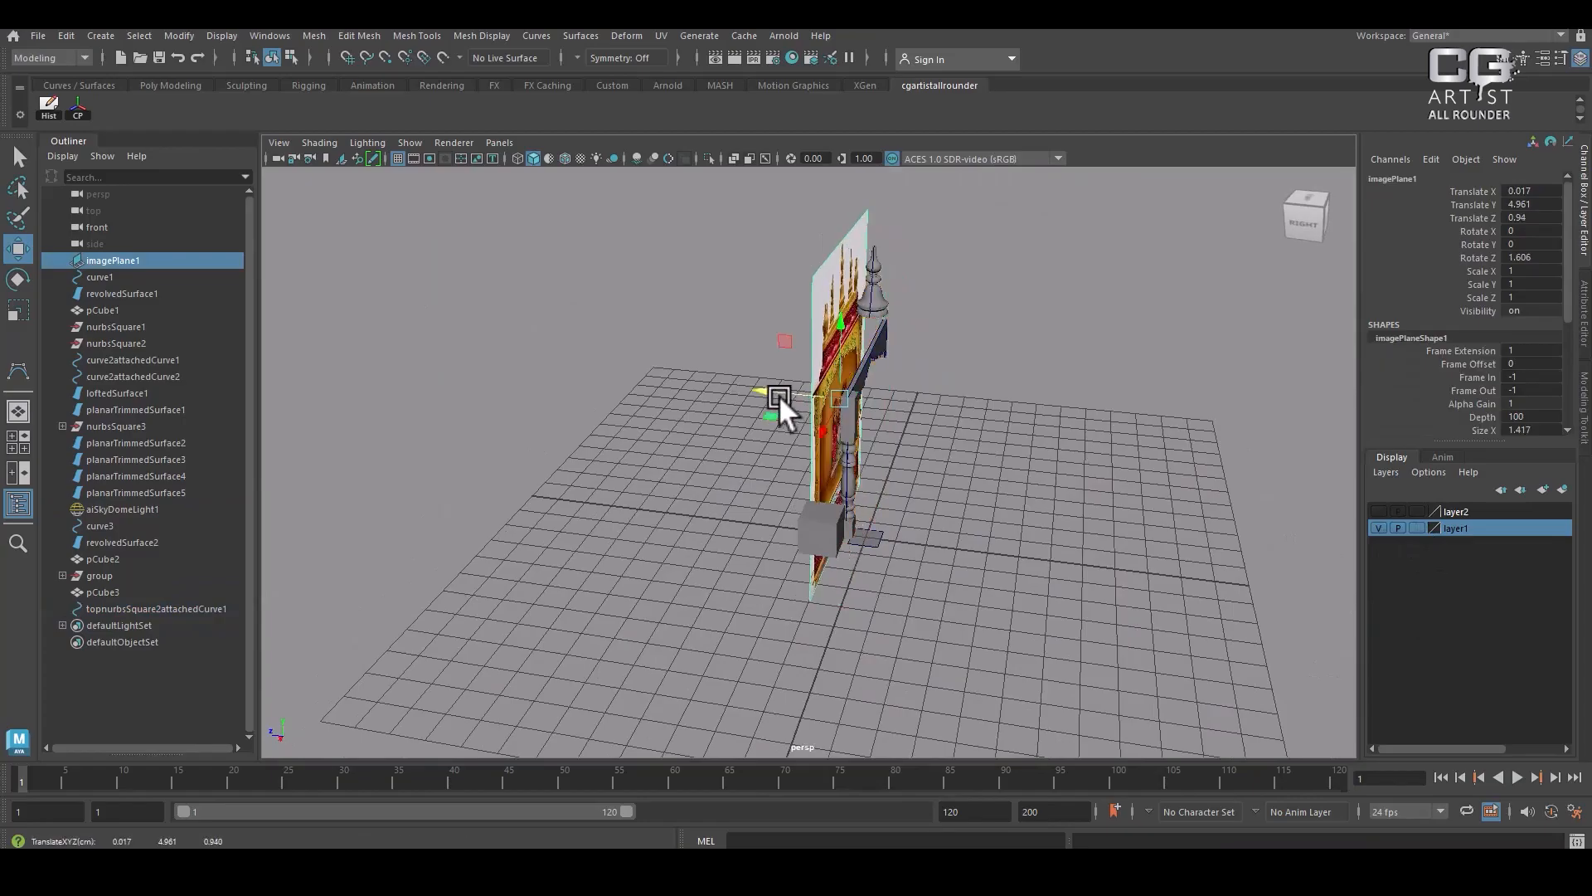
{"action": "key", "text": "space"}
{"action": "left_click_drag", "start_coordinate": [603, 590], "coordinate": [602, 635]}
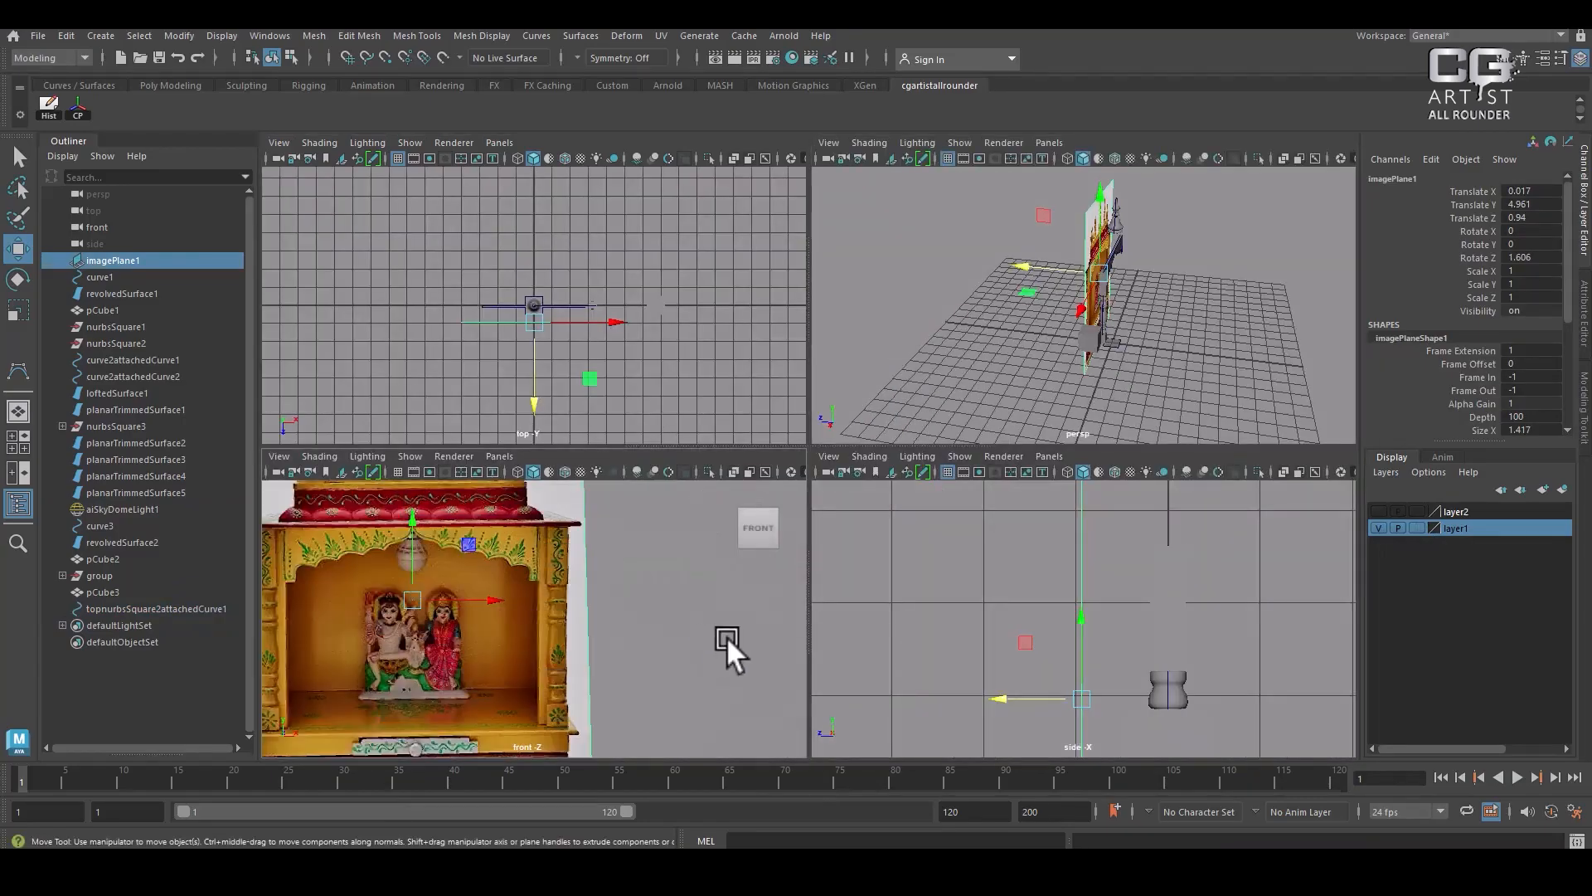
{"action": "scroll", "coordinate": [658, 659], "scroll_direction": "down", "scroll_amount": 2}
{"action": "left_click_drag", "start_coordinate": [1043, 271], "coordinate": [1142, 365]}
{"action": "scroll", "coordinate": [1142, 365], "scroll_direction": "up", "scroll_amount": 1}
{"action": "left_click_drag", "start_coordinate": [1147, 305], "coordinate": [1177, 383], "text": "alt"}
{"action": "key", "text": "space"}
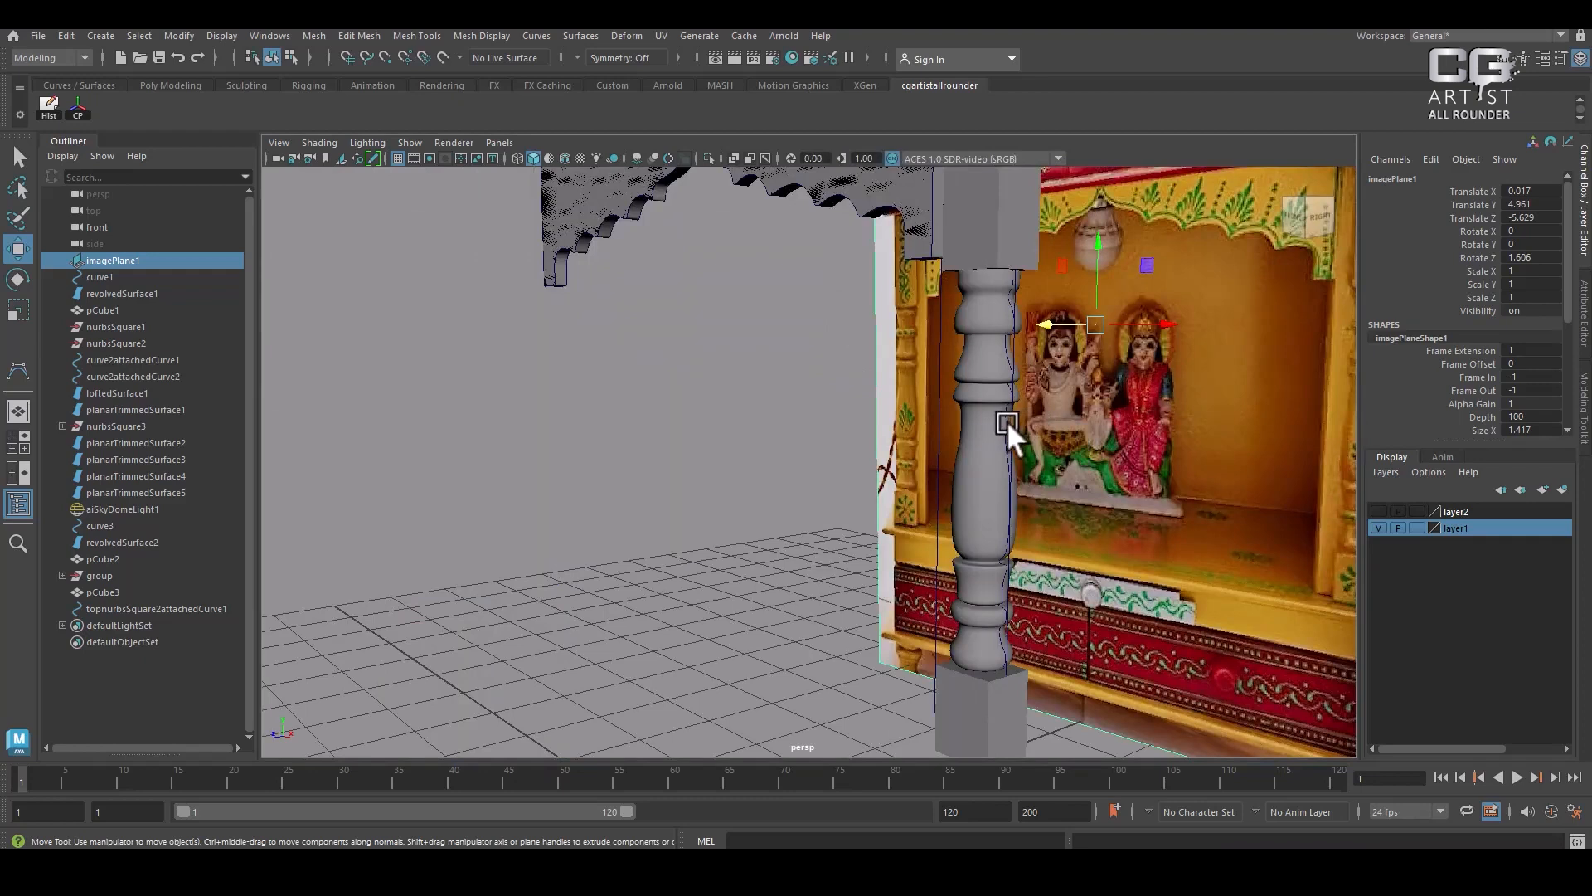
Duplicate the attached frame curve at the pillar and move the copy back along Z to -0.225
{"action": "left_click", "coordinate": [1011, 420]}
{"action": "left_click_drag", "start_coordinate": [1018, 430], "coordinate": [1225, 334], "text": "alt"}
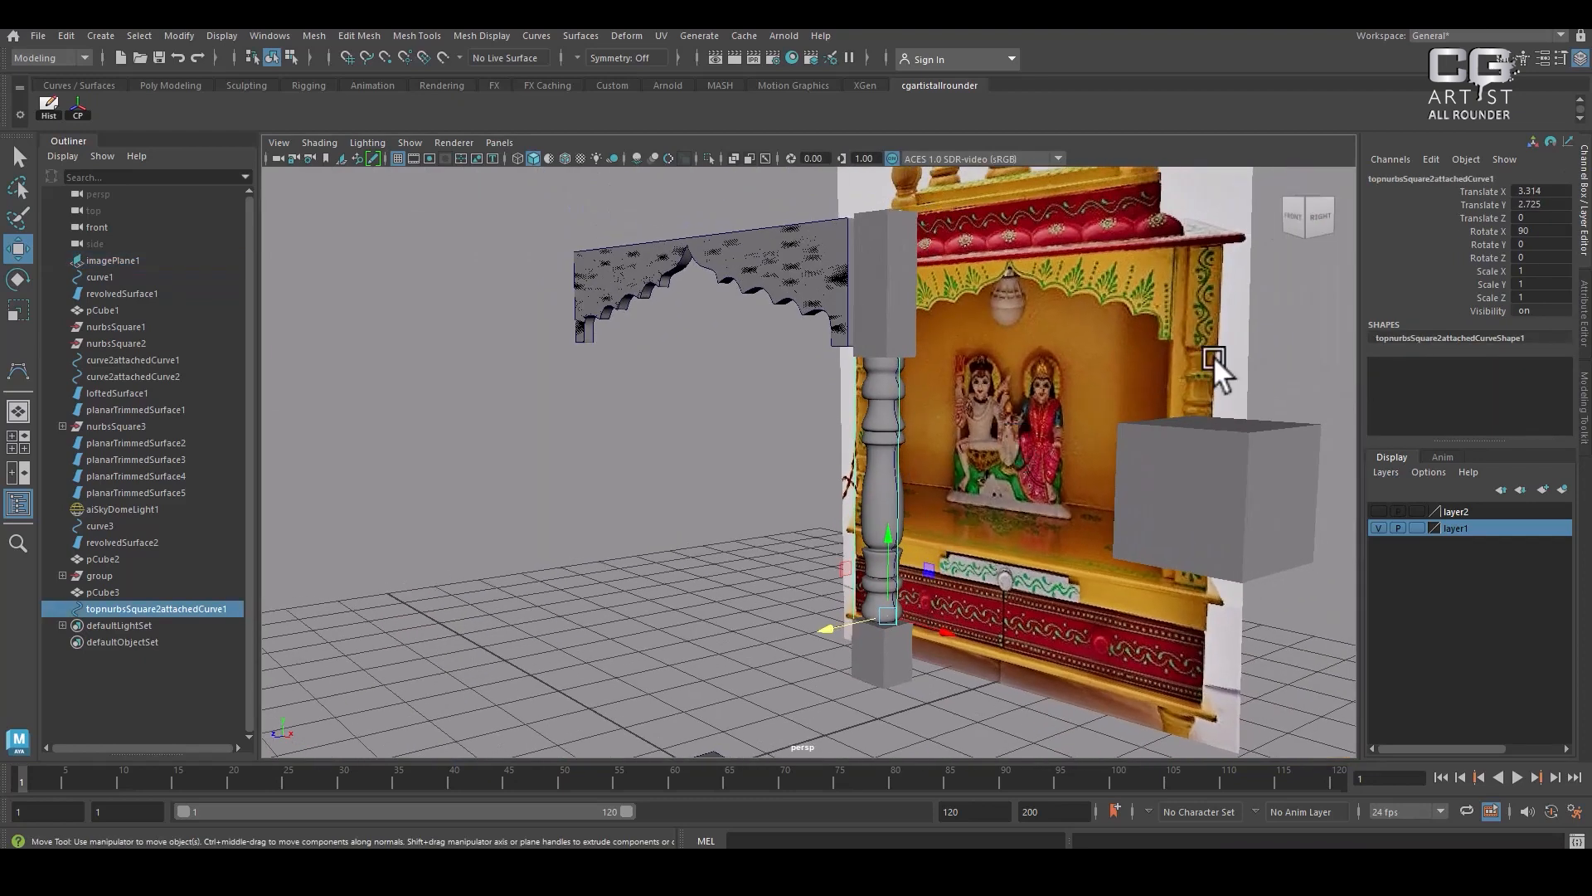
{"action": "left_click_drag", "start_coordinate": [1002, 463], "coordinate": [808, 555], "text": "alt"}
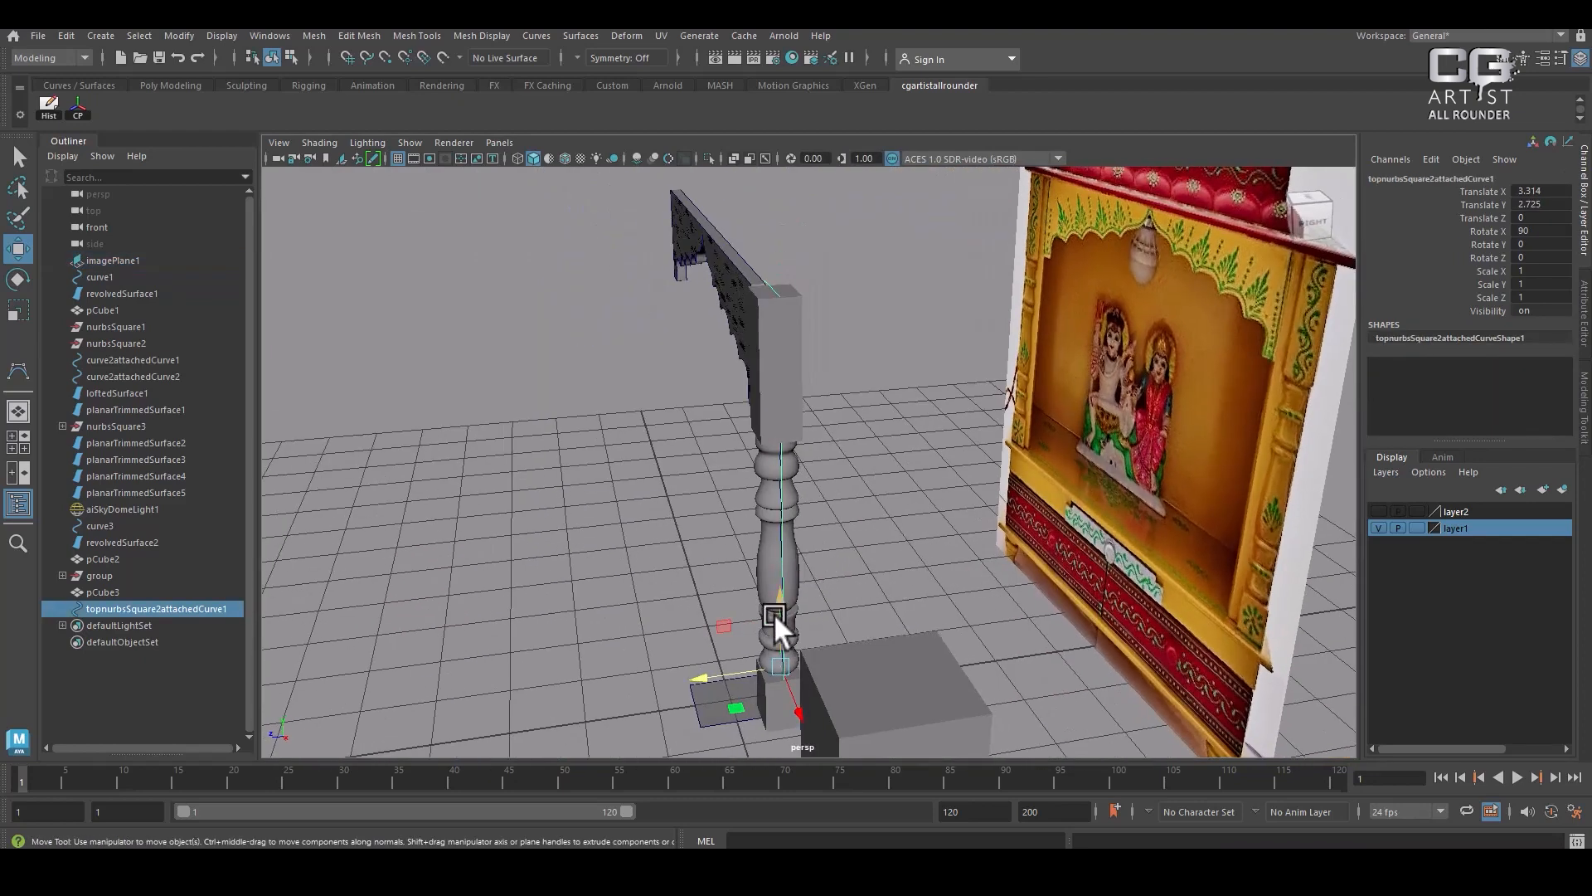
{"action": "key", "text": "ctrl+d"}
{"action": "left_click_drag", "start_coordinate": [720, 664], "coordinate": [729, 662]}
{"action": "middle_click_drag", "start_coordinate": [909, 486], "coordinate": [898, 412], "text": "alt"}
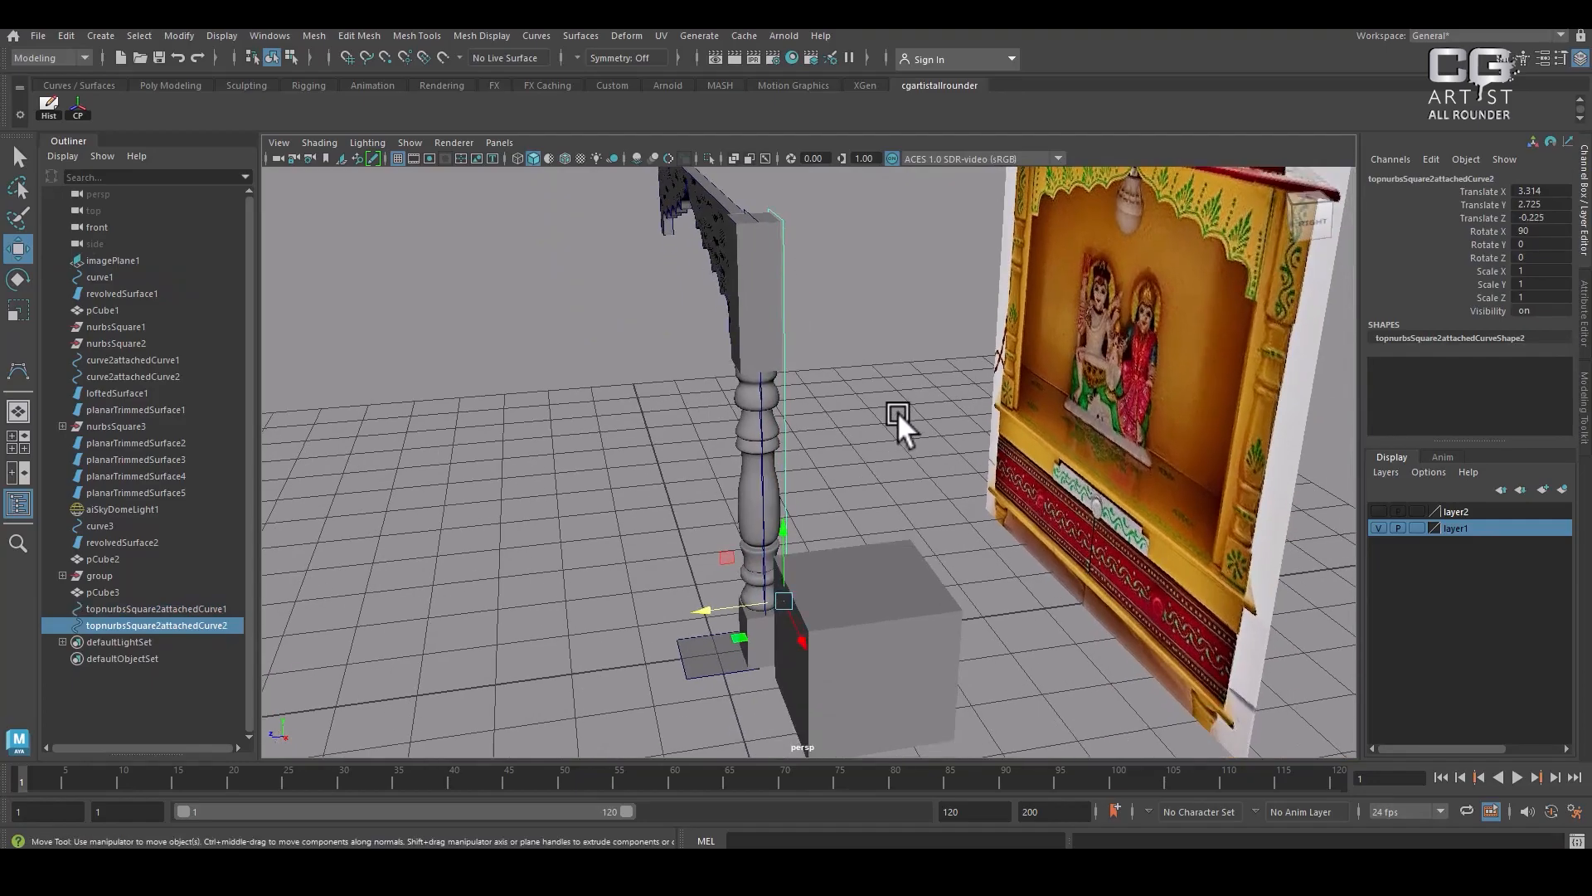
Loft a surface between the original frame curve beside the pillar and its rear duplicate
{"action": "left_click_drag", "start_coordinate": [1127, 377], "coordinate": [1039, 513], "text": "alt"}
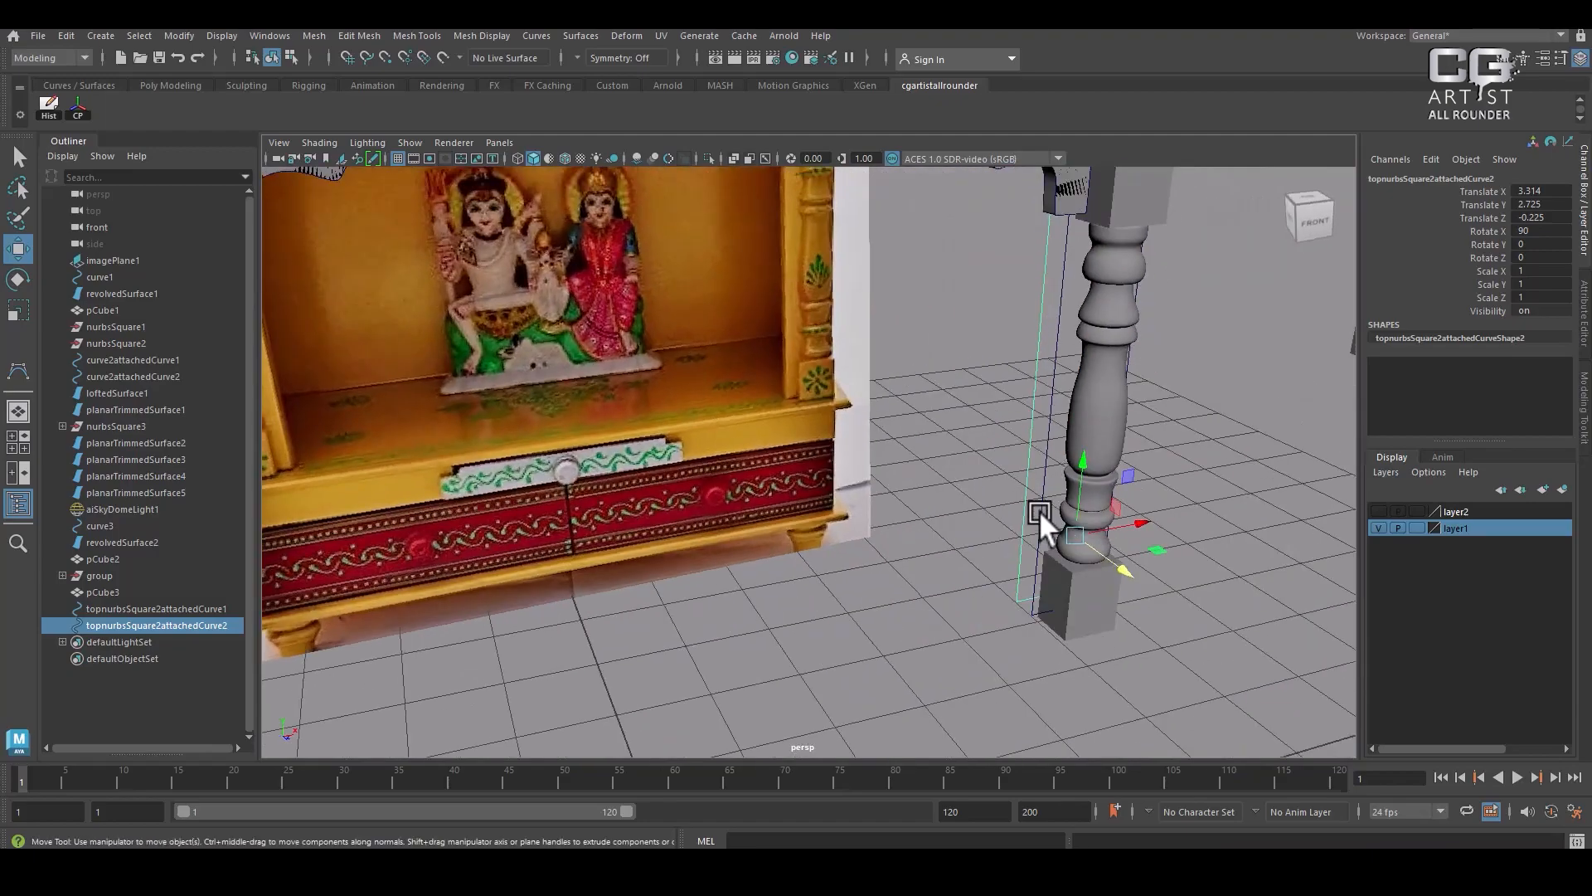
{"action": "right_click_drag", "start_coordinate": [1039, 512], "coordinate": [1063, 625], "text": "alt"}
{"action": "left_click", "coordinate": [1070, 632]}
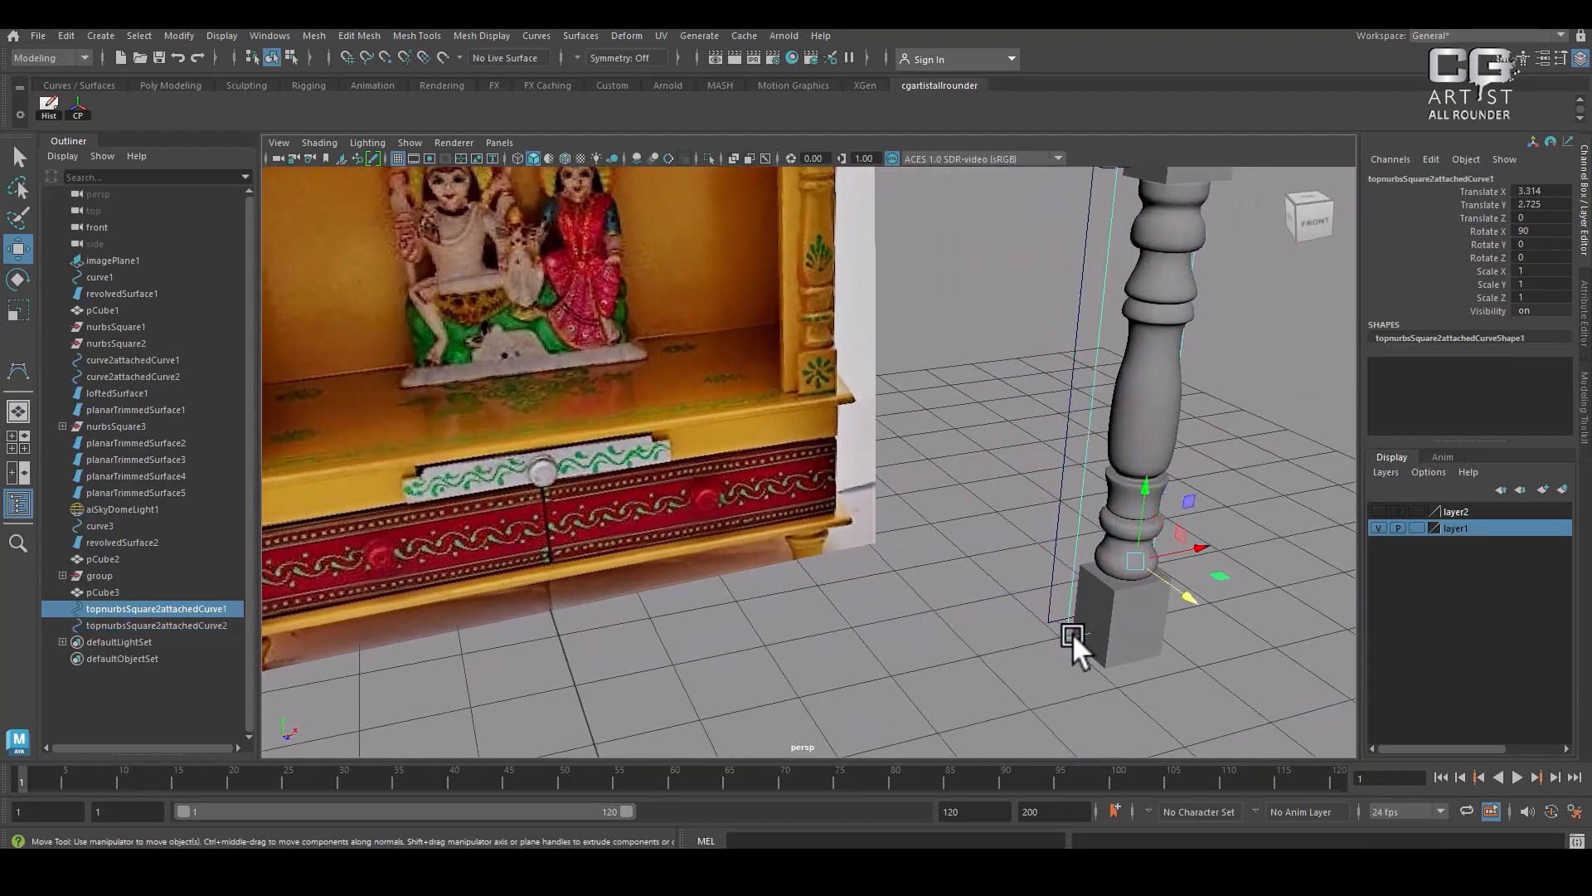
{"action": "left_click", "coordinate": [1053, 566], "text": "shift"}
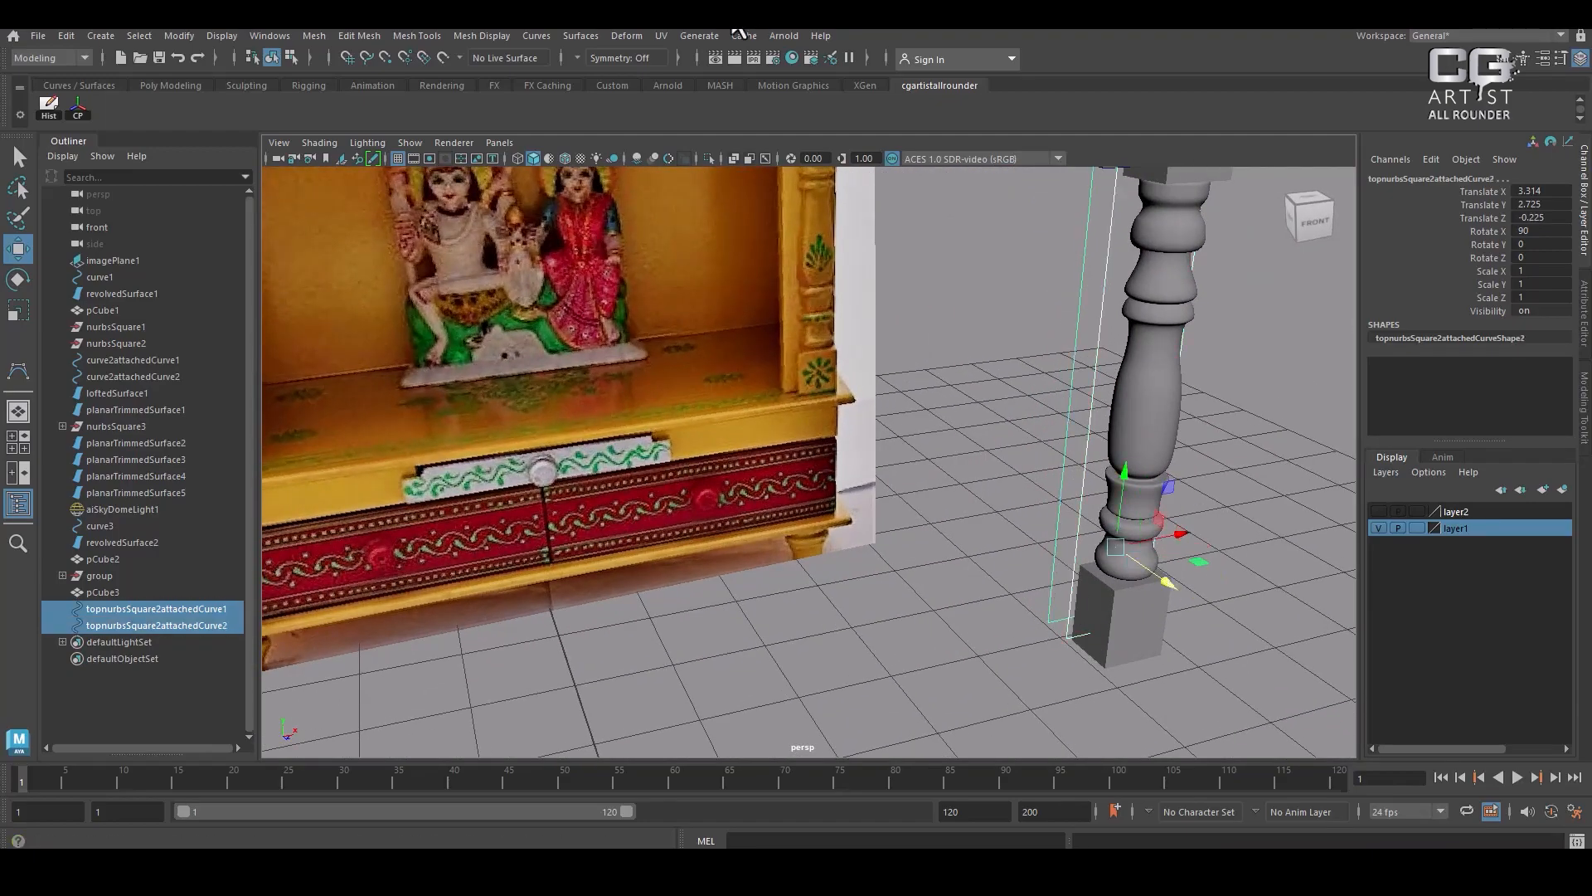
{"action": "left_click", "coordinate": [578, 36]}
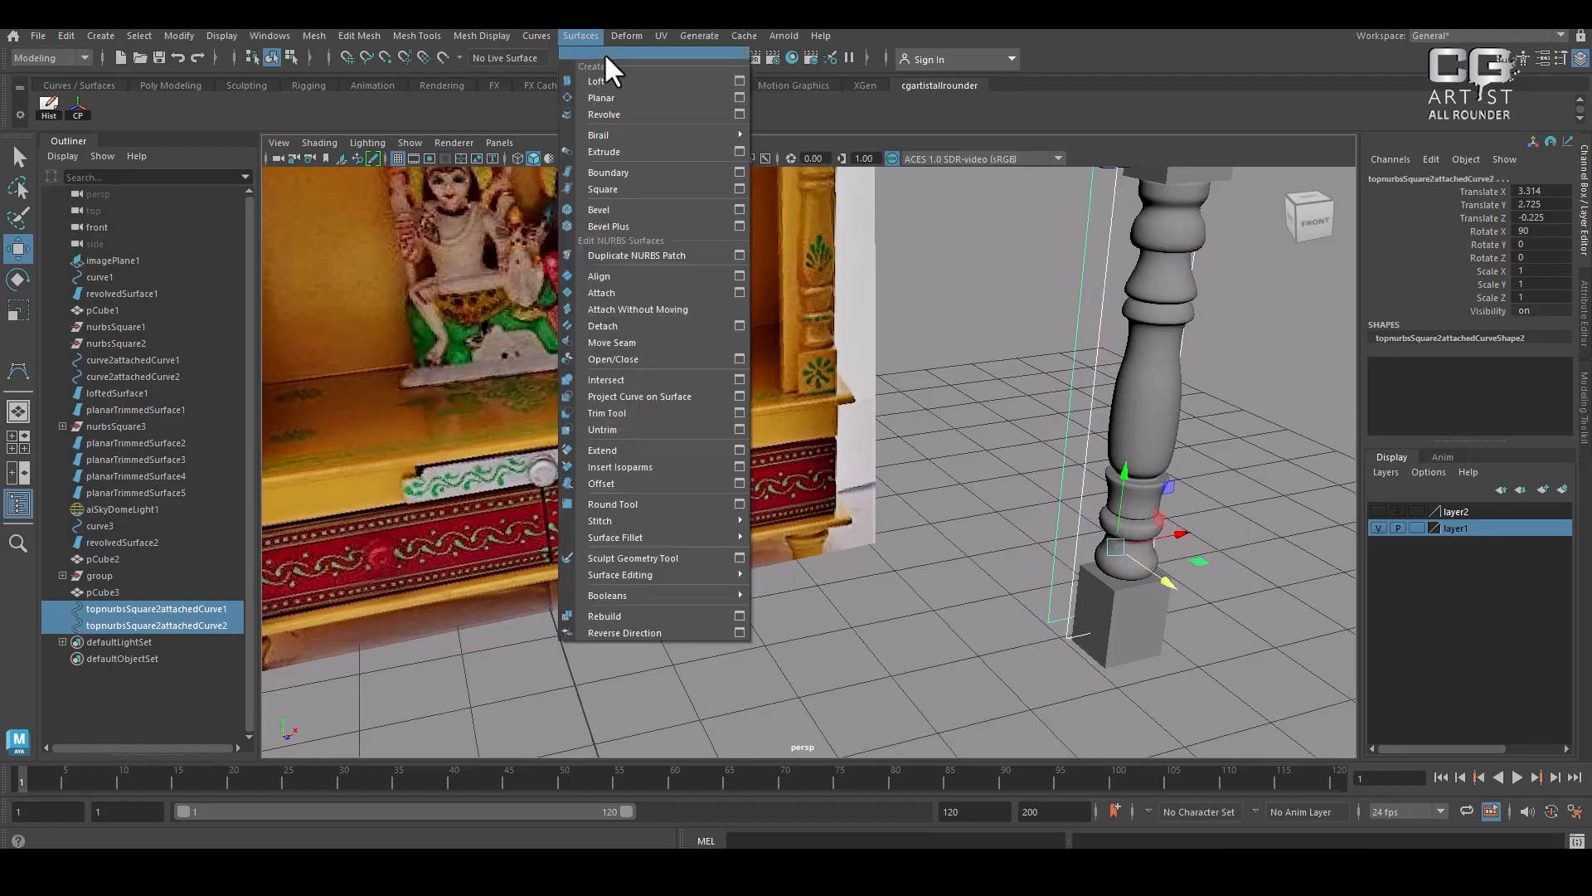
{"action": "left_click", "coordinate": [627, 59]}
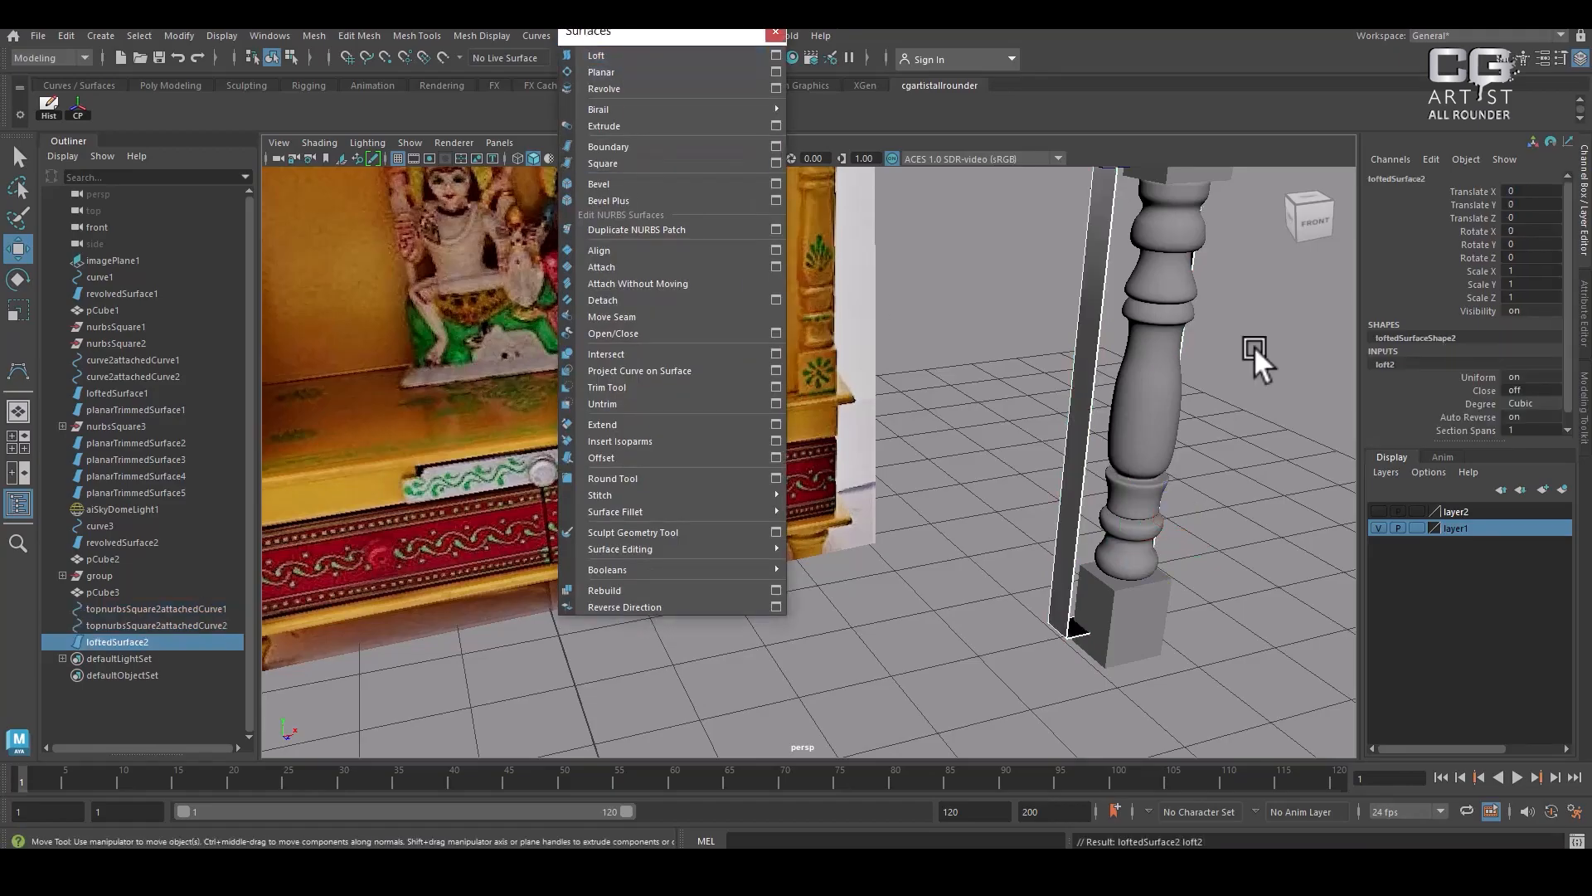
Turn off surface selection so the front frame curve can be picked, and create a planar surface from it
{"action": "left_click", "coordinate": [1097, 339]}
{"action": "middle_click_drag", "start_coordinate": [1094, 482], "coordinate": [1022, 524], "text": "alt"}
{"action": "right_click_drag", "start_coordinate": [1022, 524], "coordinate": [1083, 479], "text": "alt"}
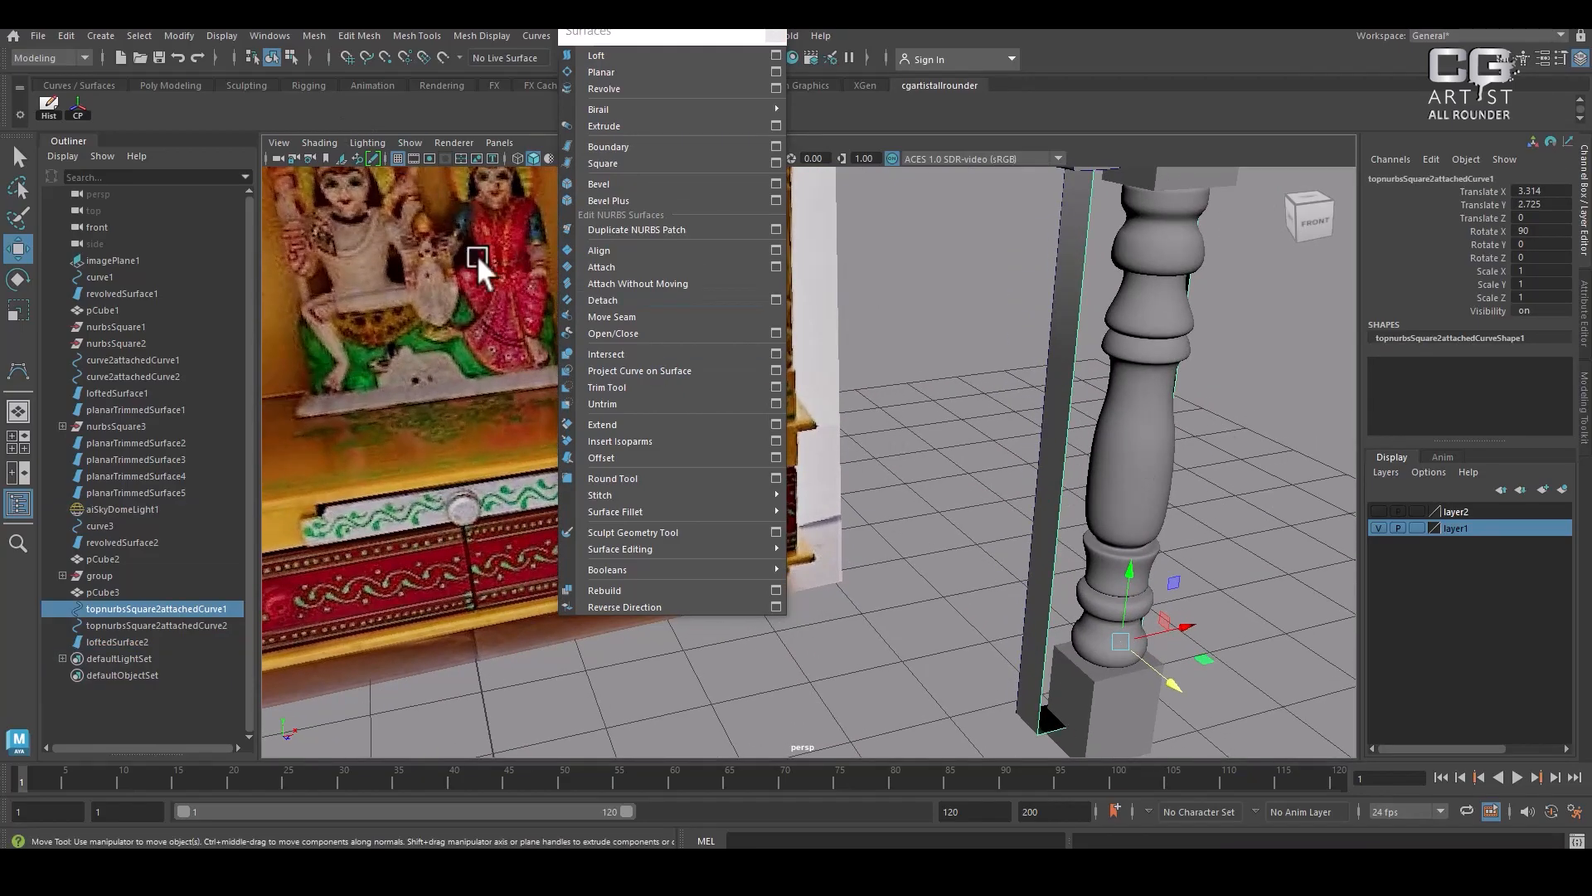
{"action": "left_click", "coordinate": [311, 55]}
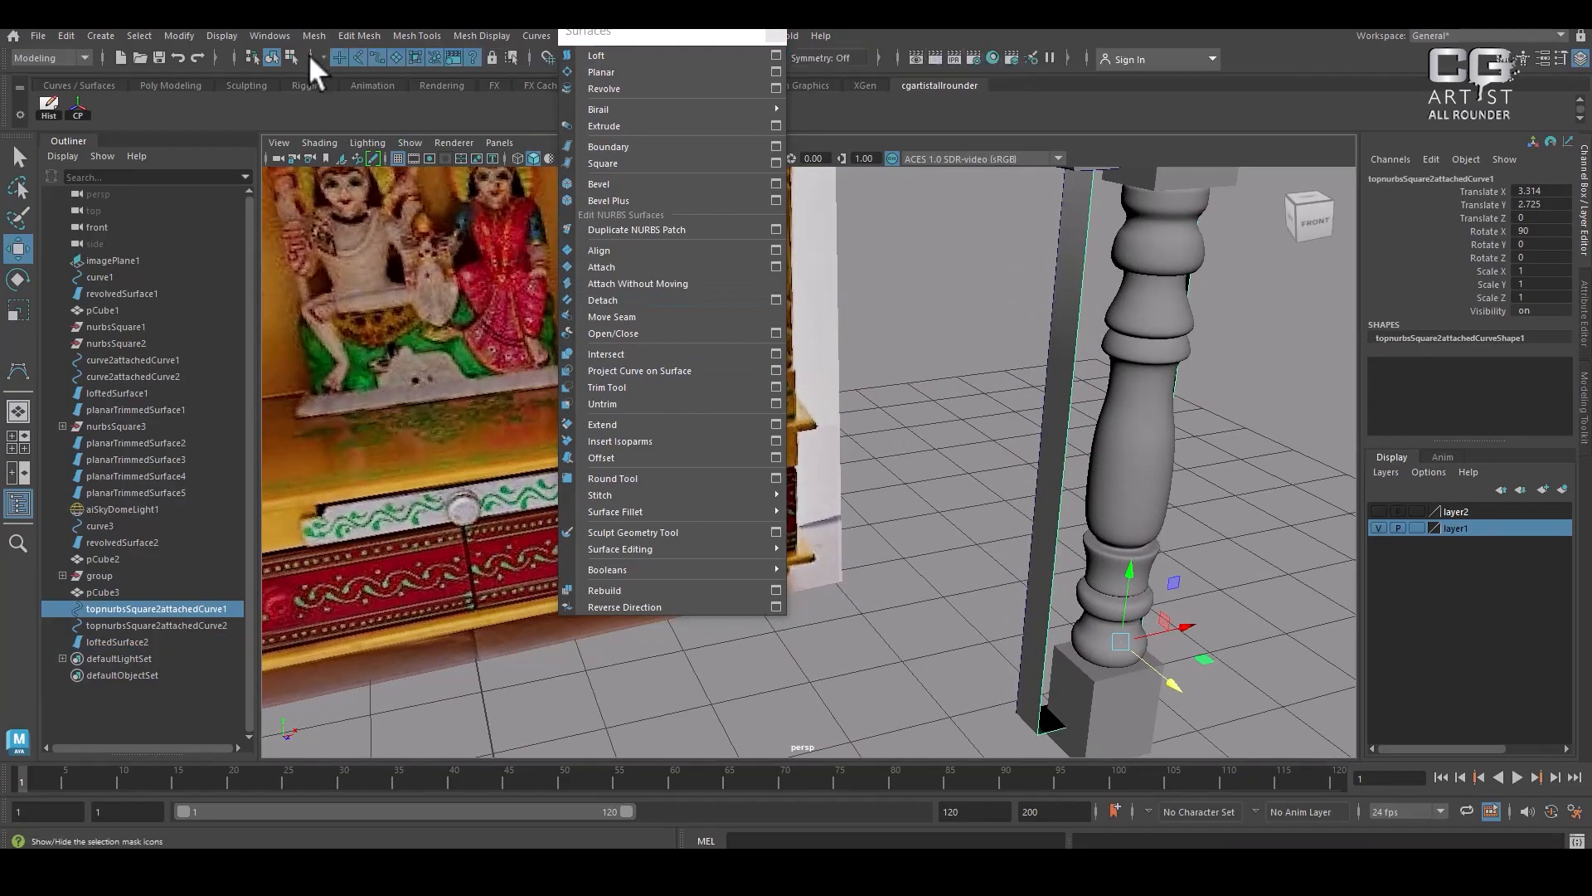
{"action": "left_click", "coordinate": [393, 52]}
{"action": "left_click", "coordinate": [1086, 422]}
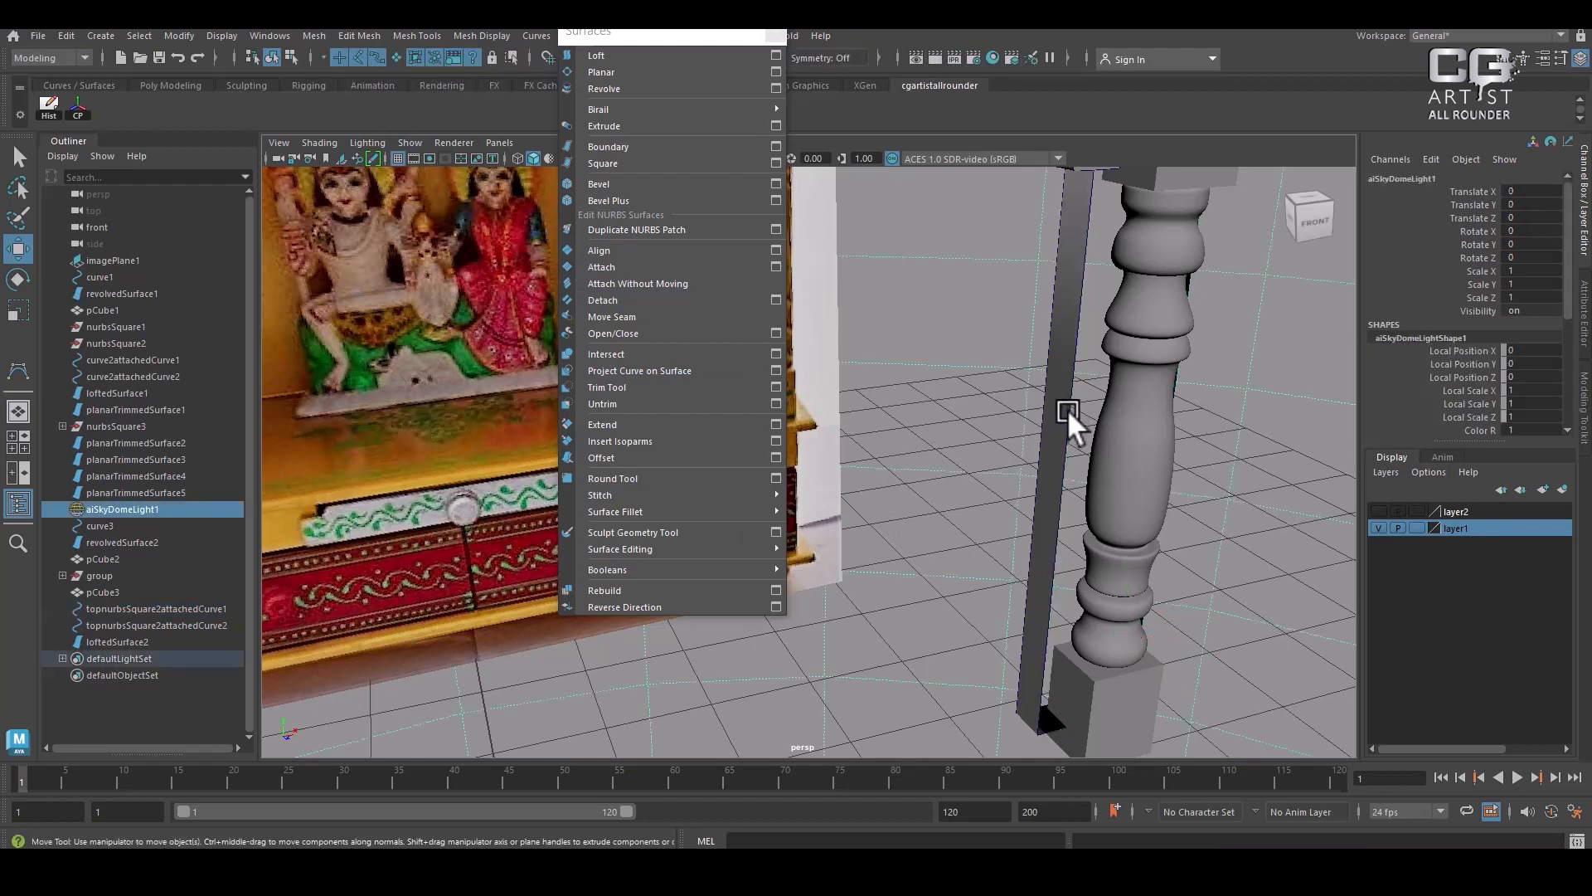
{"action": "left_click", "coordinate": [1068, 410]}
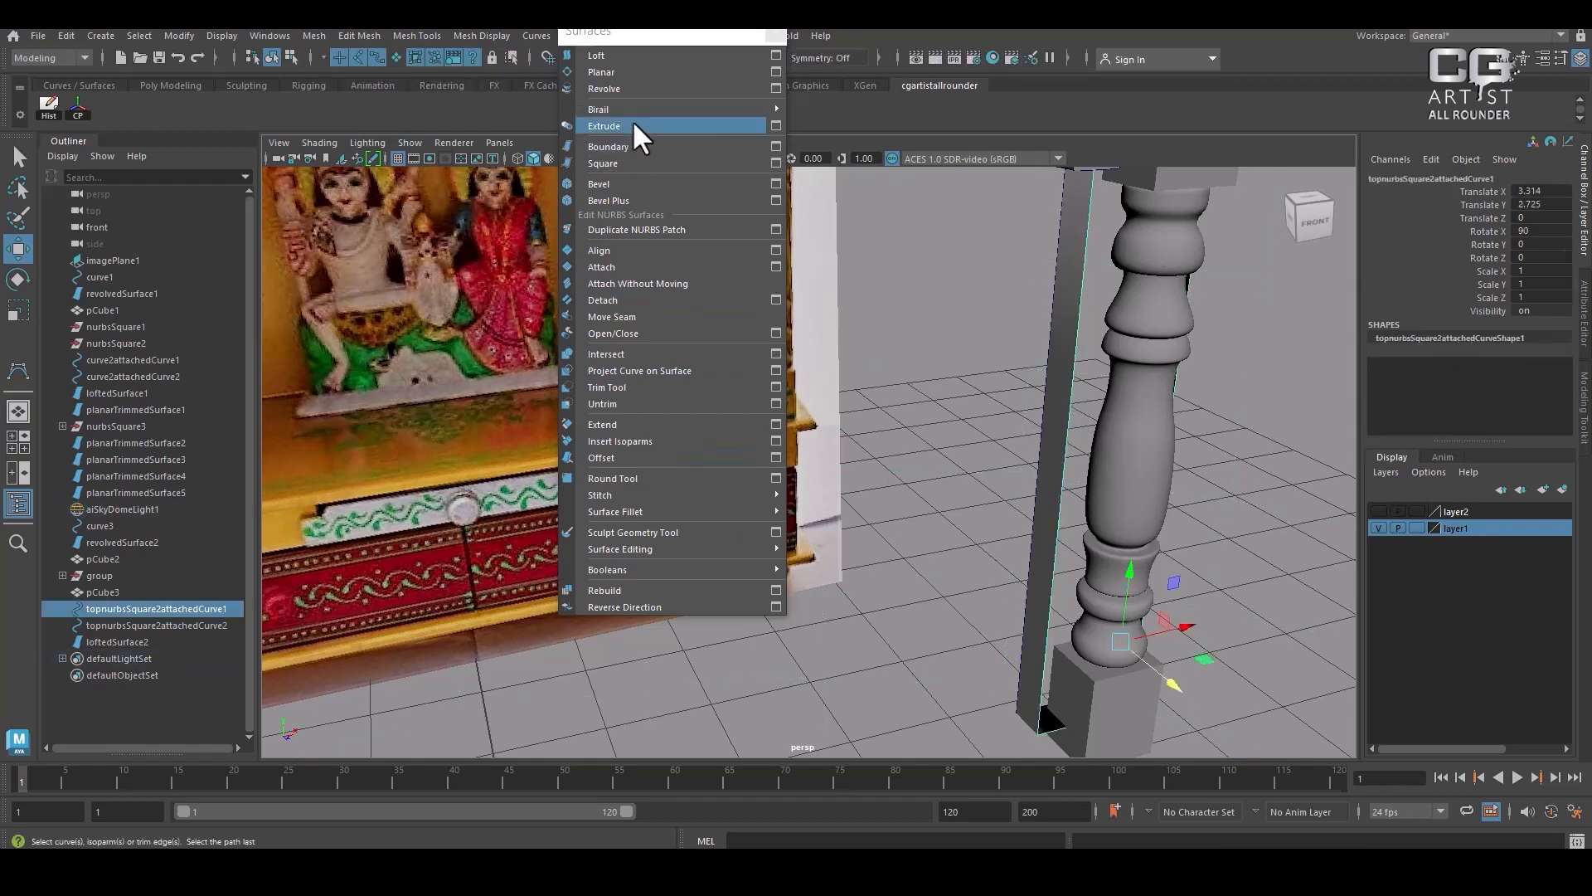
{"action": "left_click", "coordinate": [632, 71]}
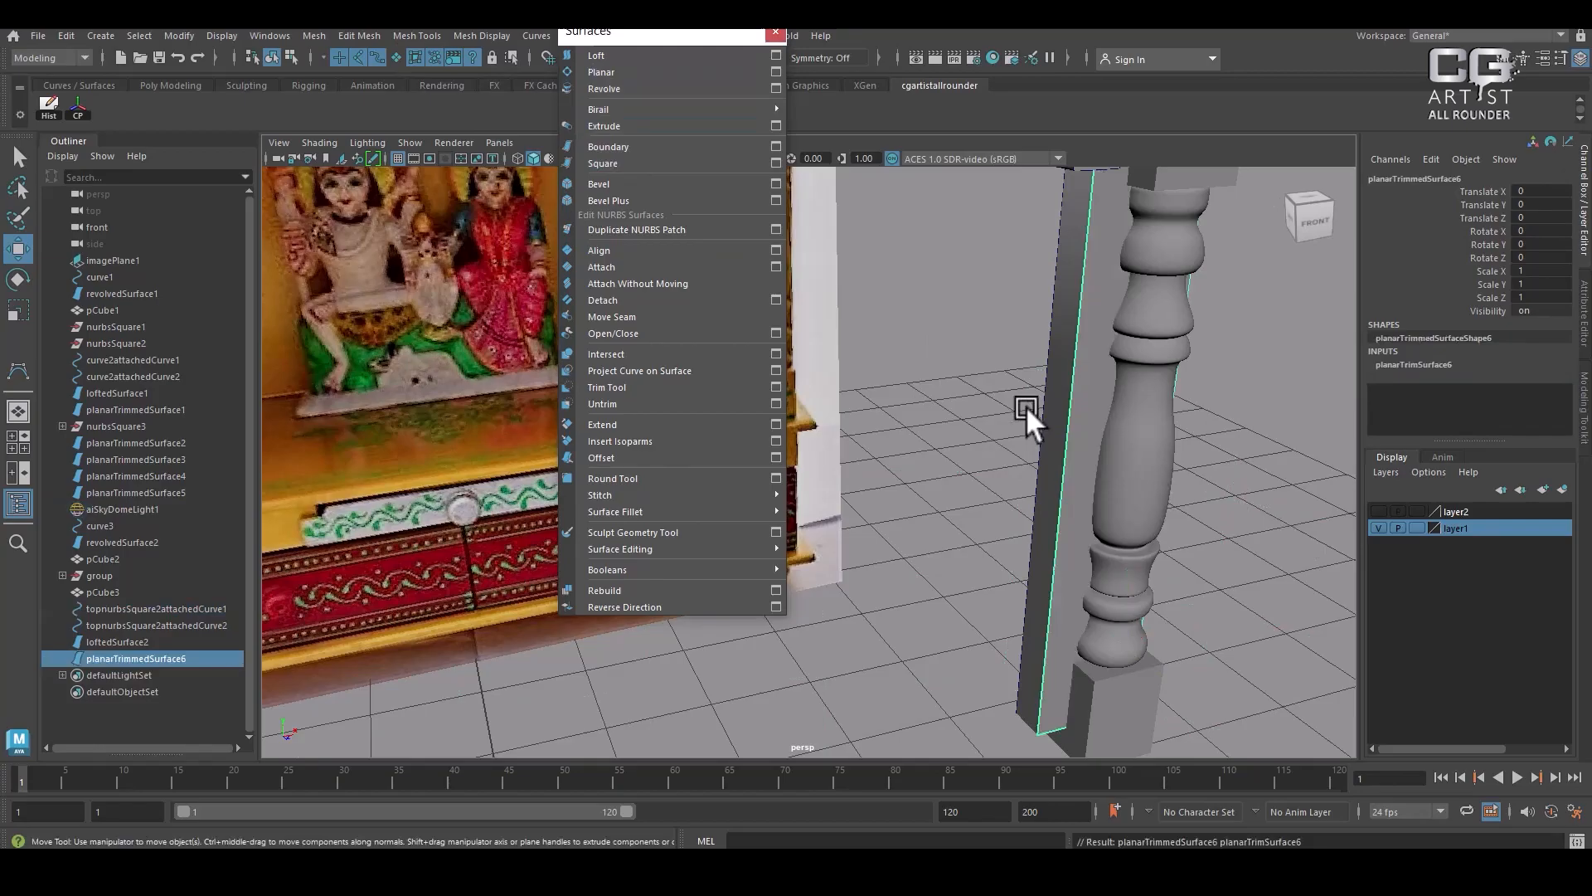
Create a planar surface from the rear frame curve, then turn surface selection back on and reverse that surface's direction
{"action": "left_click", "coordinate": [1045, 362]}
{"action": "left_click", "coordinate": [609, 73]}
{"action": "left_click_drag", "start_coordinate": [1103, 516], "coordinate": [1049, 488], "text": "alt"}
{"action": "left_click", "coordinate": [1043, 480]}
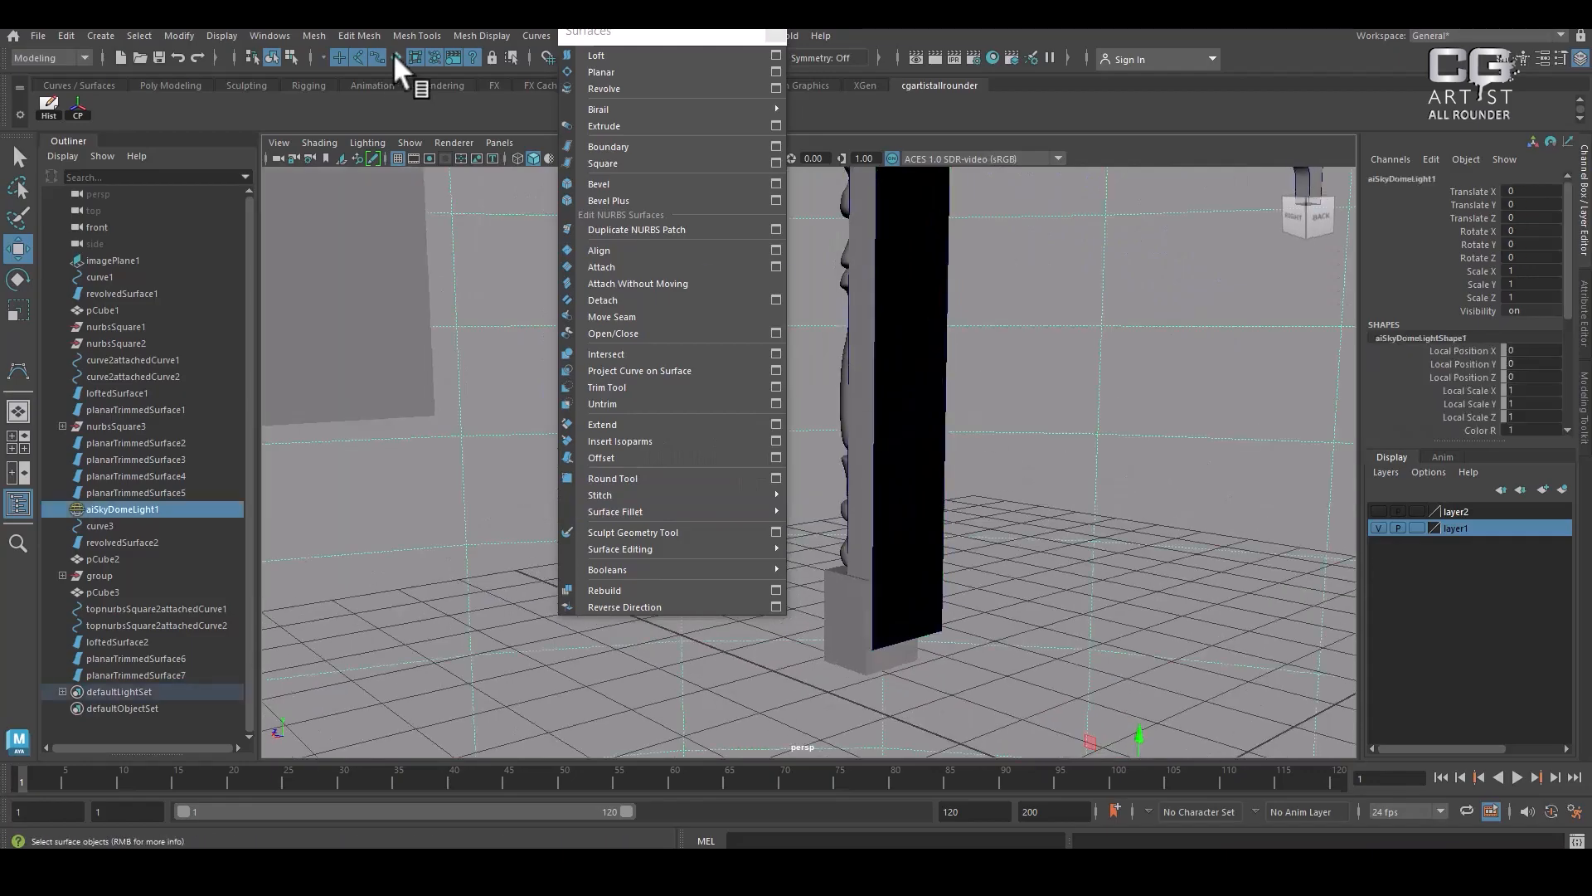
{"action": "left_click", "coordinate": [893, 445]}
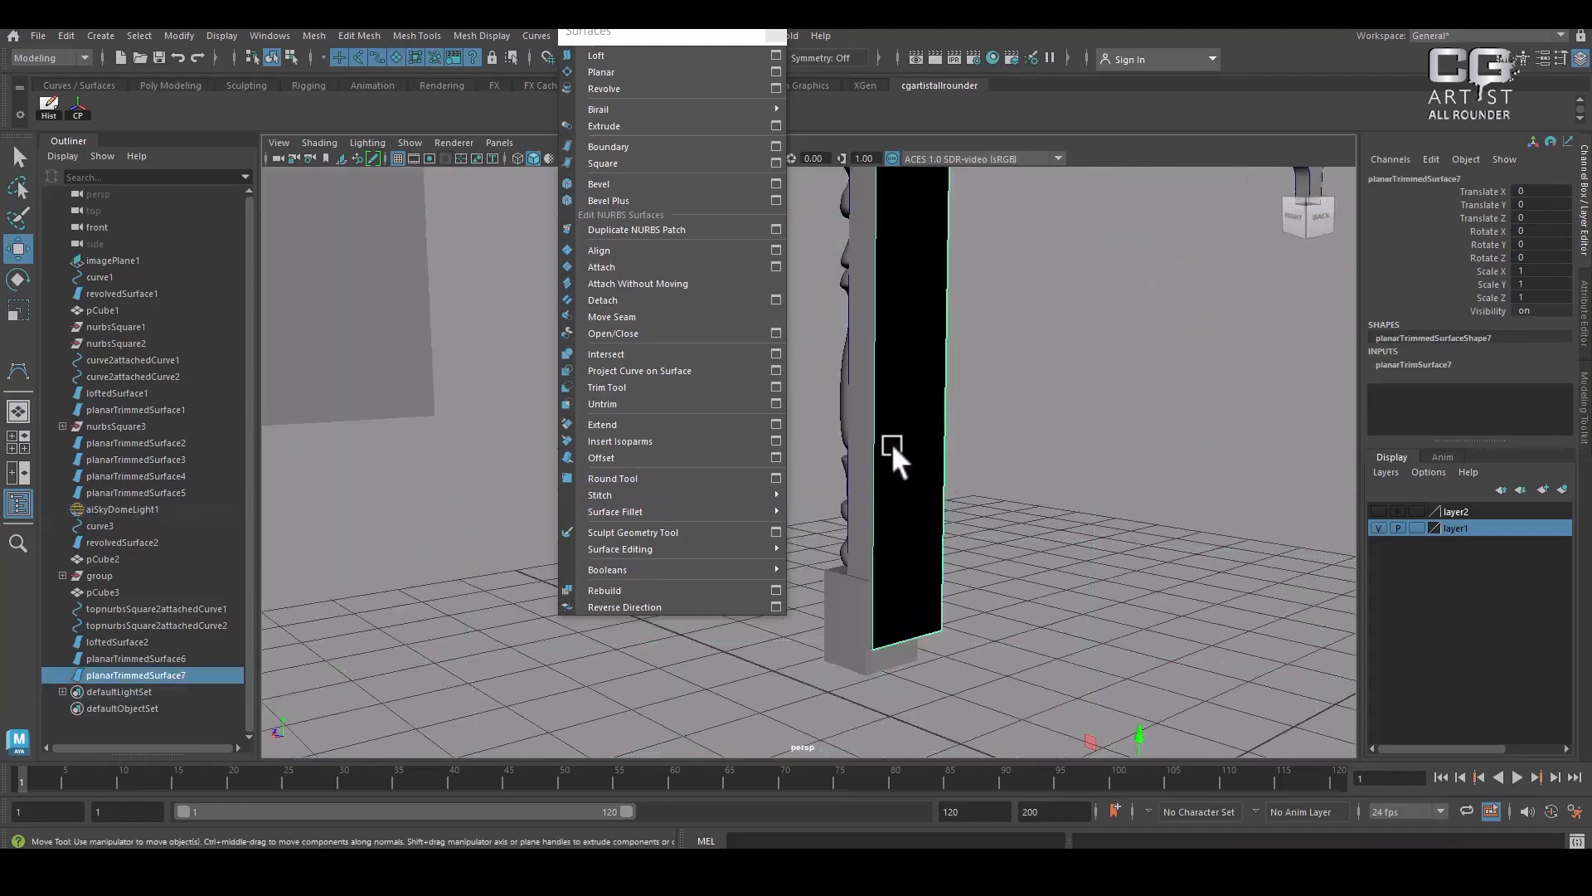
{"action": "left_click", "coordinate": [637, 603]}
{"action": "left_click_drag", "start_coordinate": [1070, 465], "coordinate": [1035, 489], "text": "alt"}
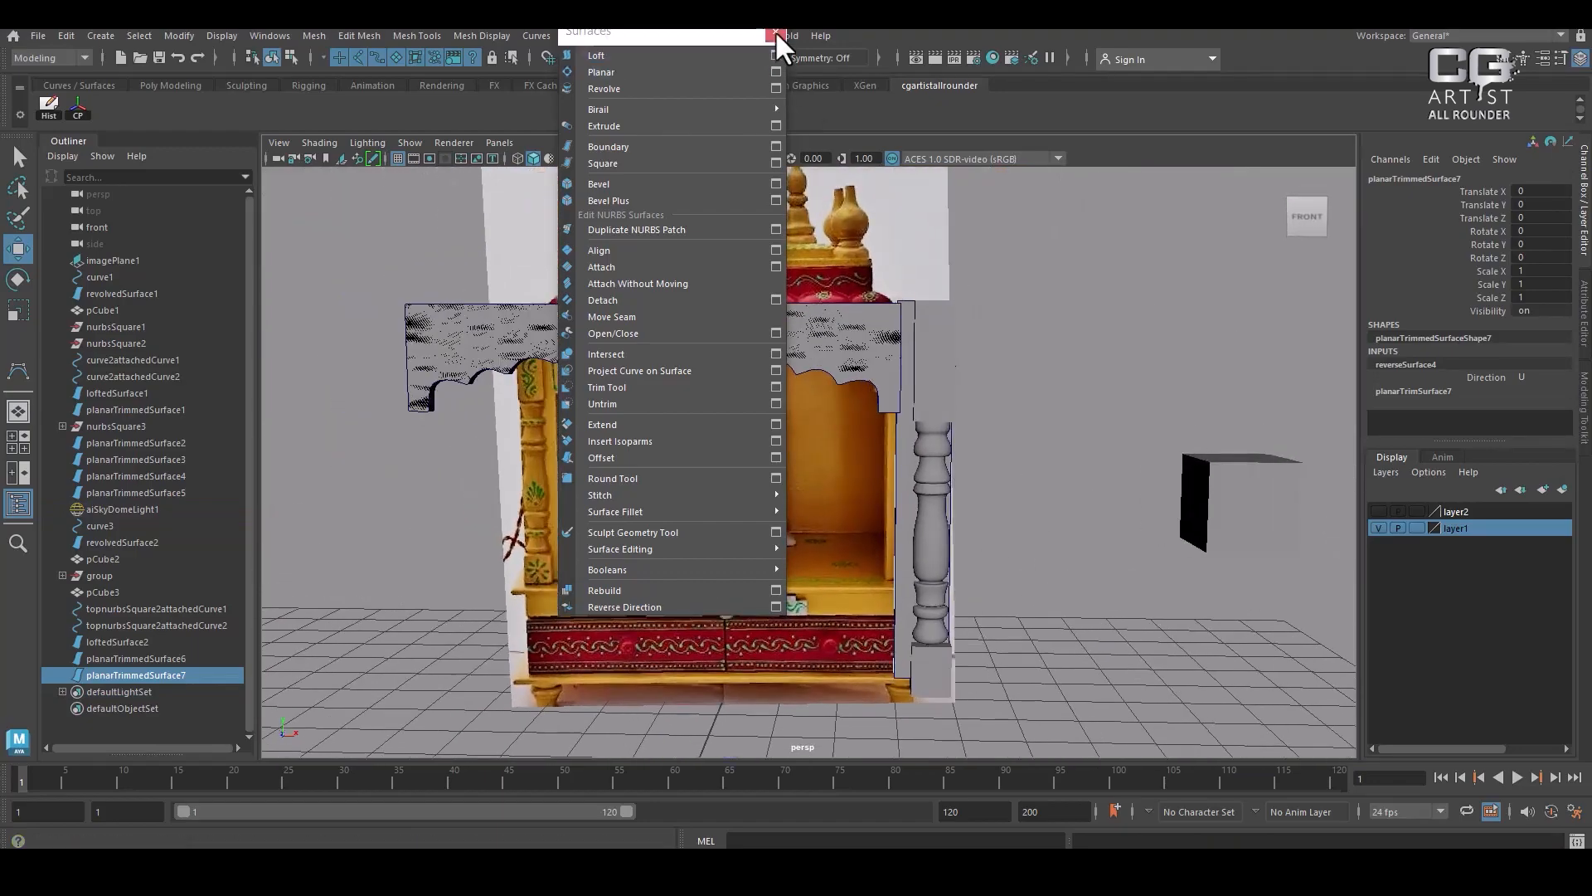
{"action": "left_click", "coordinate": [774, 34]}
Compare the finished frame piece beside the pillar with the reference image in the front view
{"action": "key", "text": "space"}
{"action": "left_click_drag", "start_coordinate": [1030, 386], "coordinate": [1036, 454]}
{"action": "middle_click_drag", "start_coordinate": [868, 501], "coordinate": [879, 466], "text": "alt"}
{"action": "right_click_drag", "start_coordinate": [879, 466], "coordinate": [952, 575], "text": "alt"}
{"action": "middle_click_drag", "start_coordinate": [952, 576], "coordinate": [1053, 493], "text": "alt"}
{"action": "left_click", "coordinate": [1032, 469]}
{"action": "left_click", "coordinate": [932, 419]}
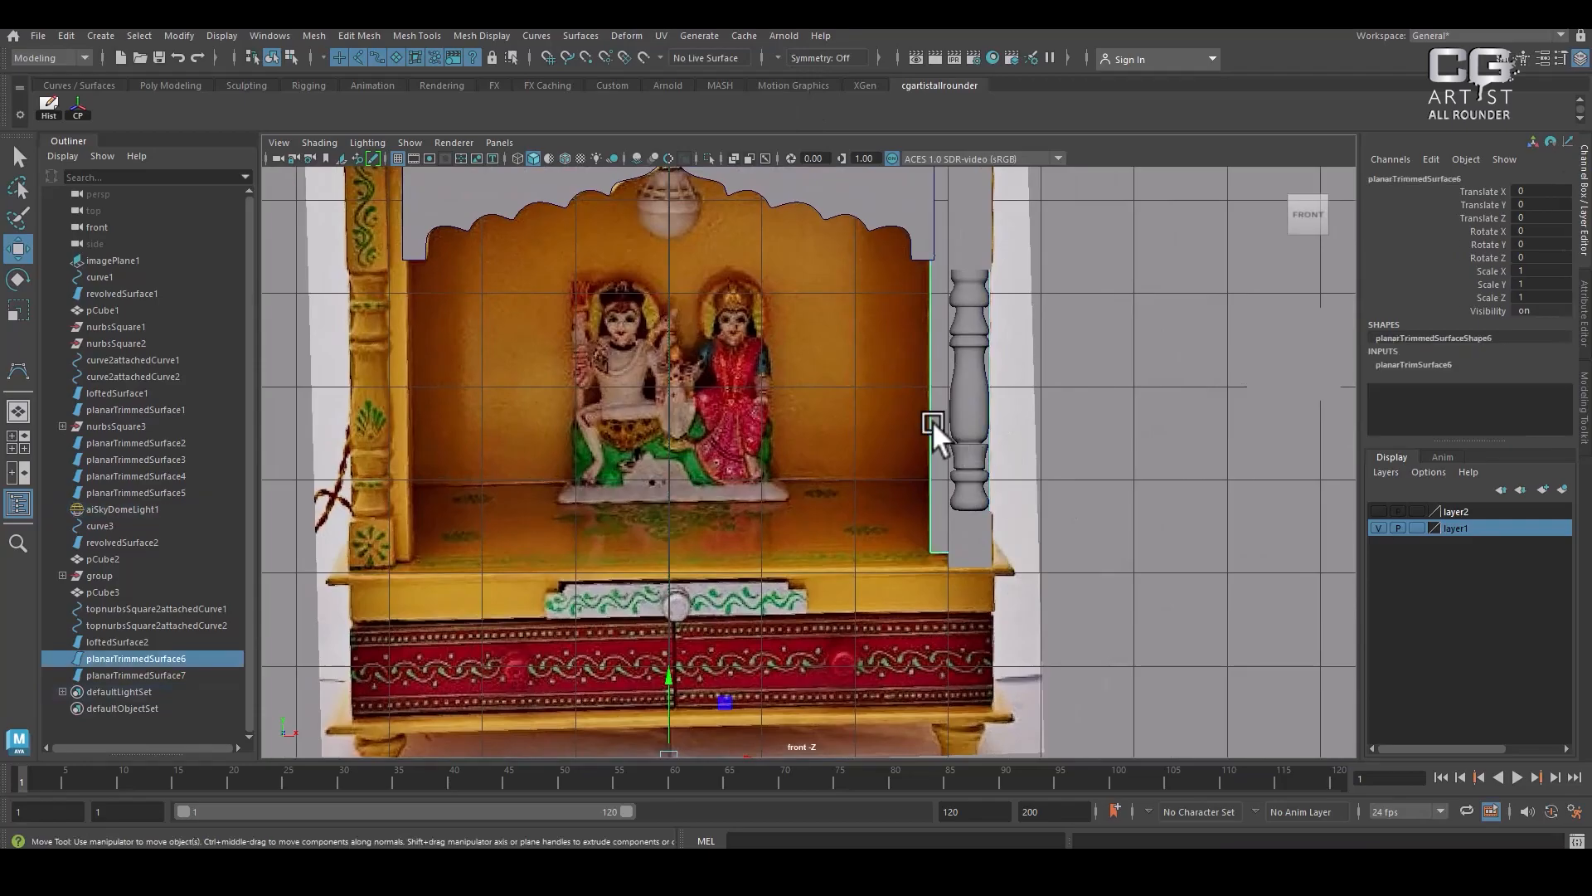
{"action": "middle_click_drag", "start_coordinate": [707, 437], "coordinate": [741, 444], "text": "alt"}
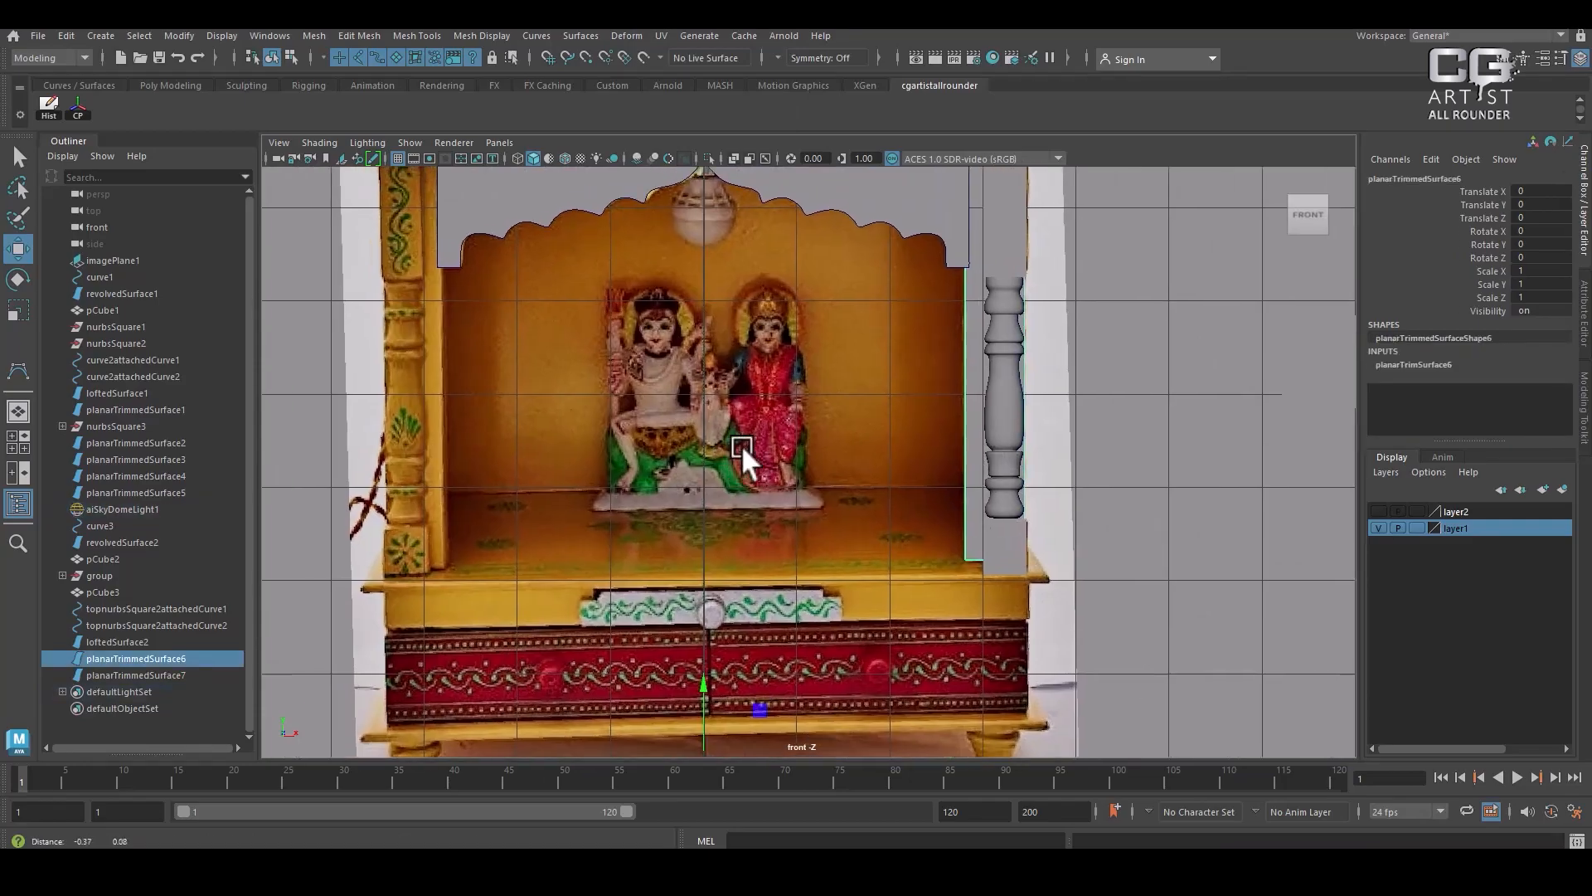
{"action": "scroll", "coordinate": [888, 467], "scroll_direction": "down", "scroll_amount": 2}
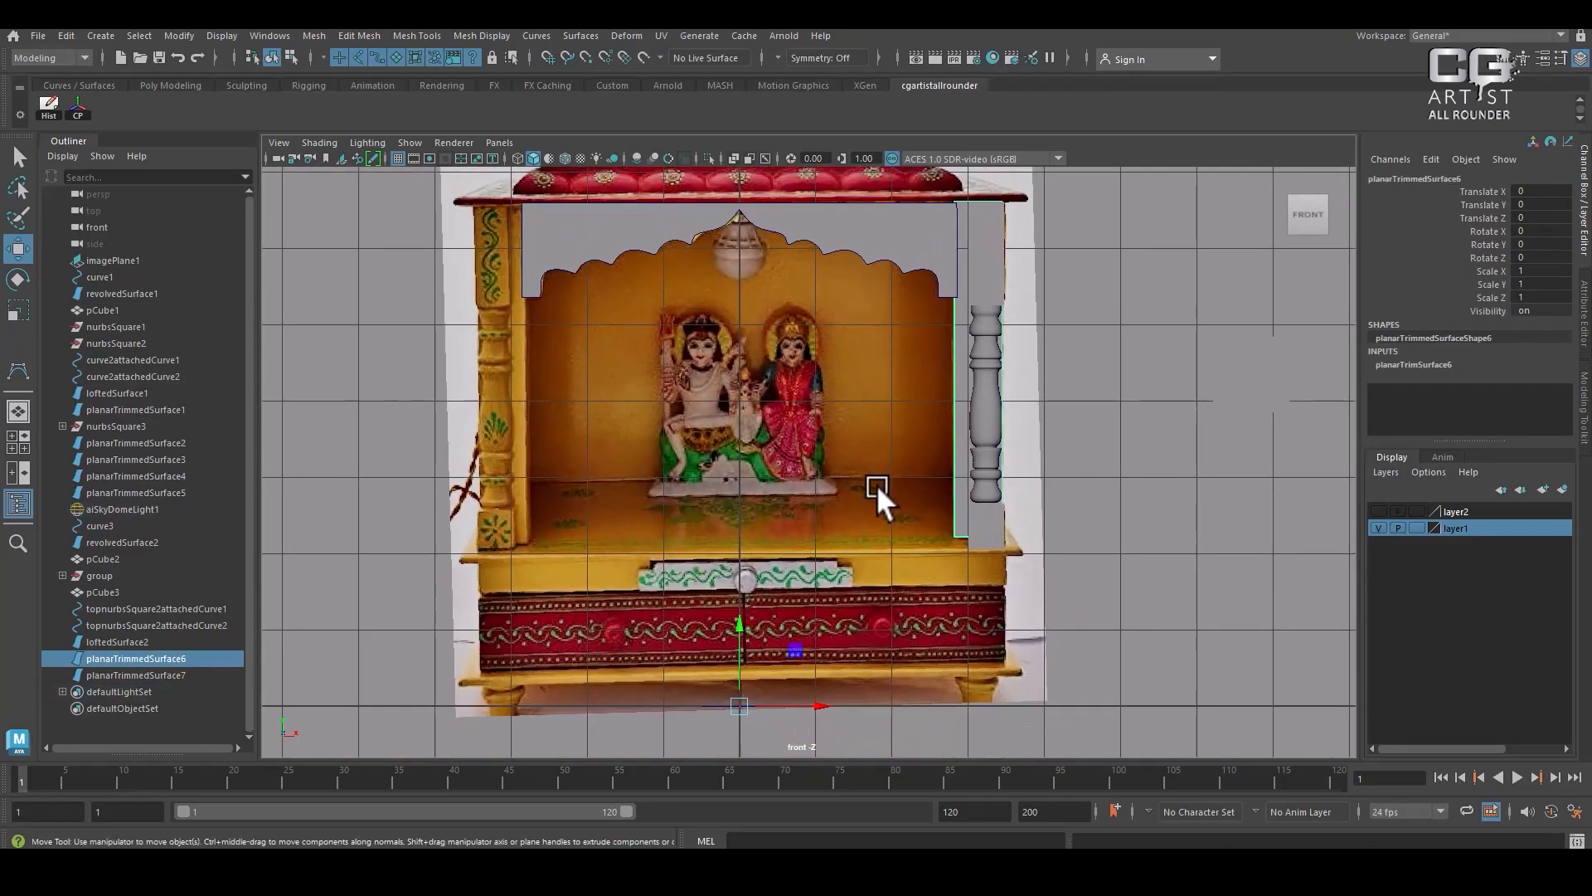
{"action": "scroll", "coordinate": [876, 614], "scroll_direction": "down", "scroll_amount": 2}
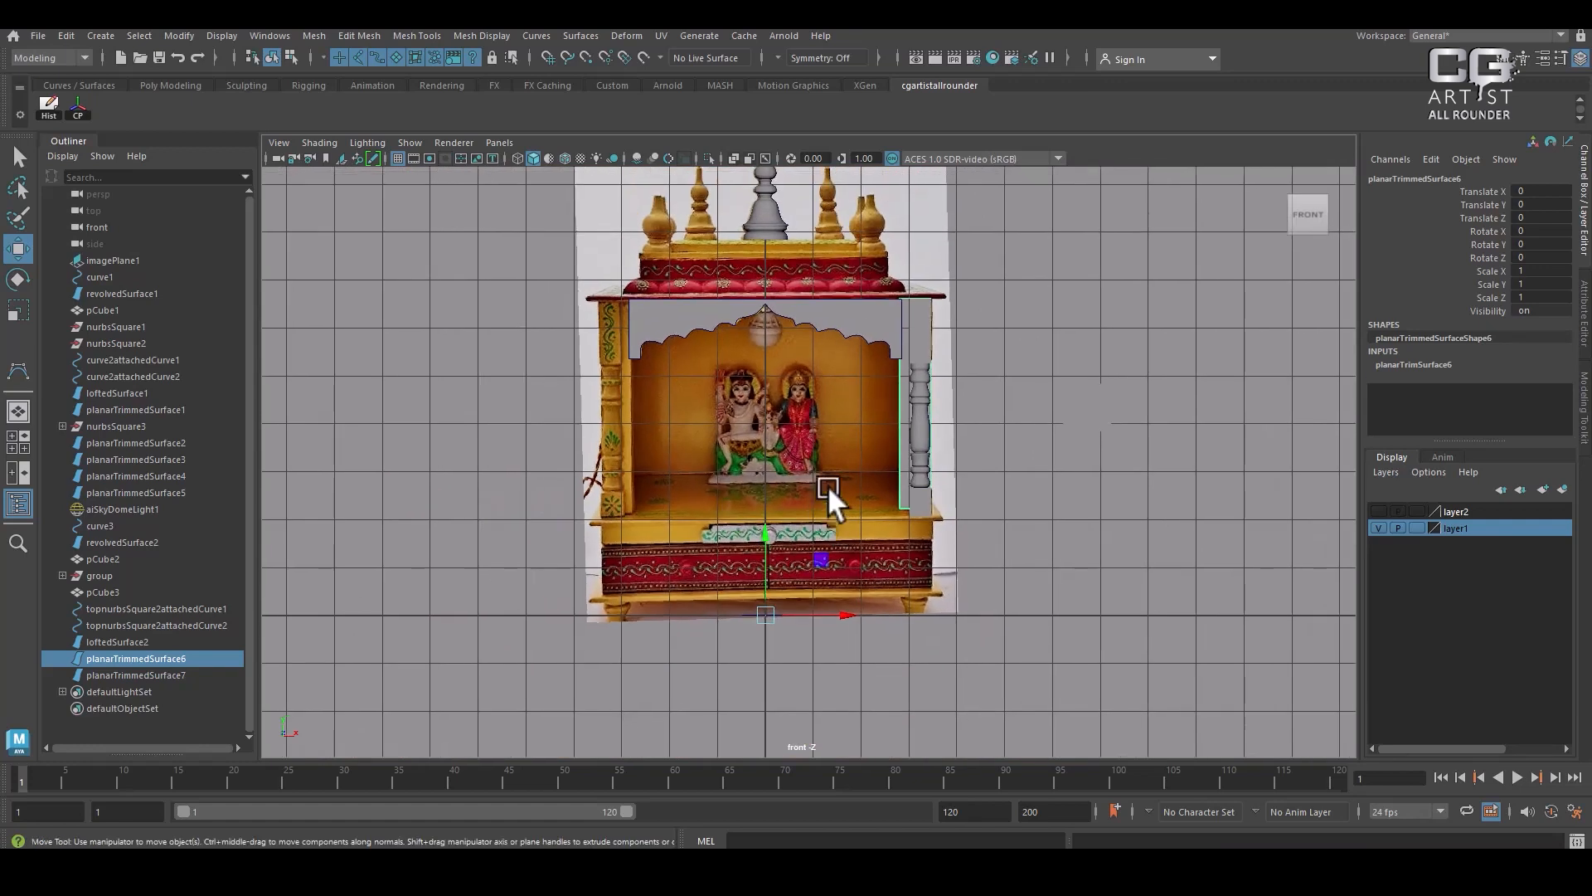
{"action": "middle_click_drag", "start_coordinate": [828, 488], "coordinate": [810, 536], "text": "alt"}
{"action": "right_click_drag", "start_coordinate": [810, 536], "coordinate": [811, 551], "text": "alt"}
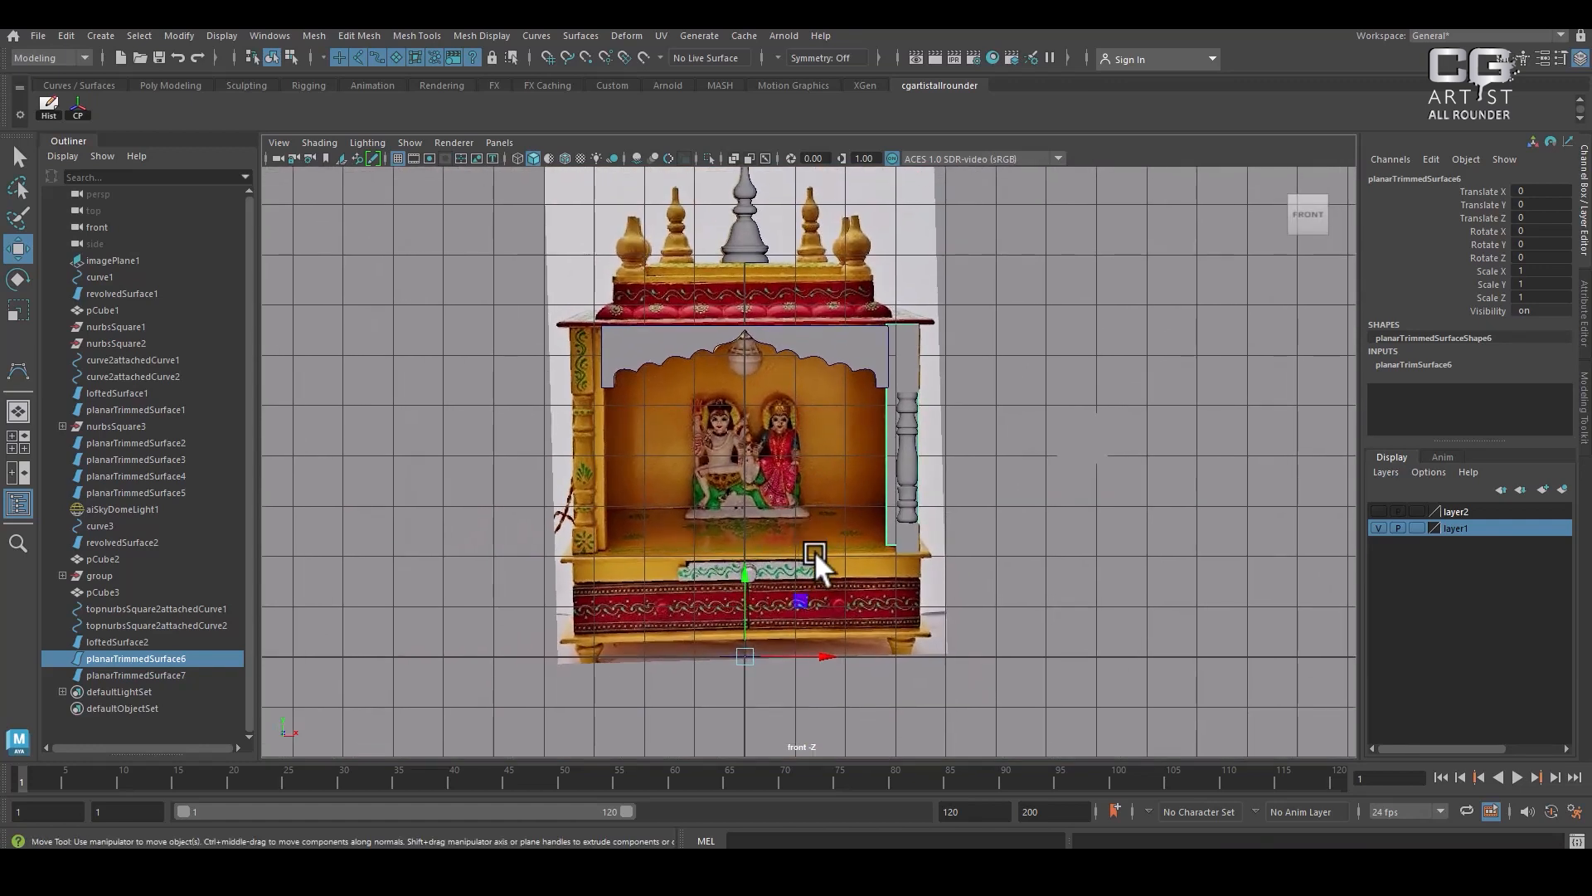
Switch to the maya class 1 folder, open Solid-Wood-Small-Pooja-Mandir-For-Home-3.jpg in the image viewer, and return to Maya
{"action": "key", "text": "alt+Tab"}
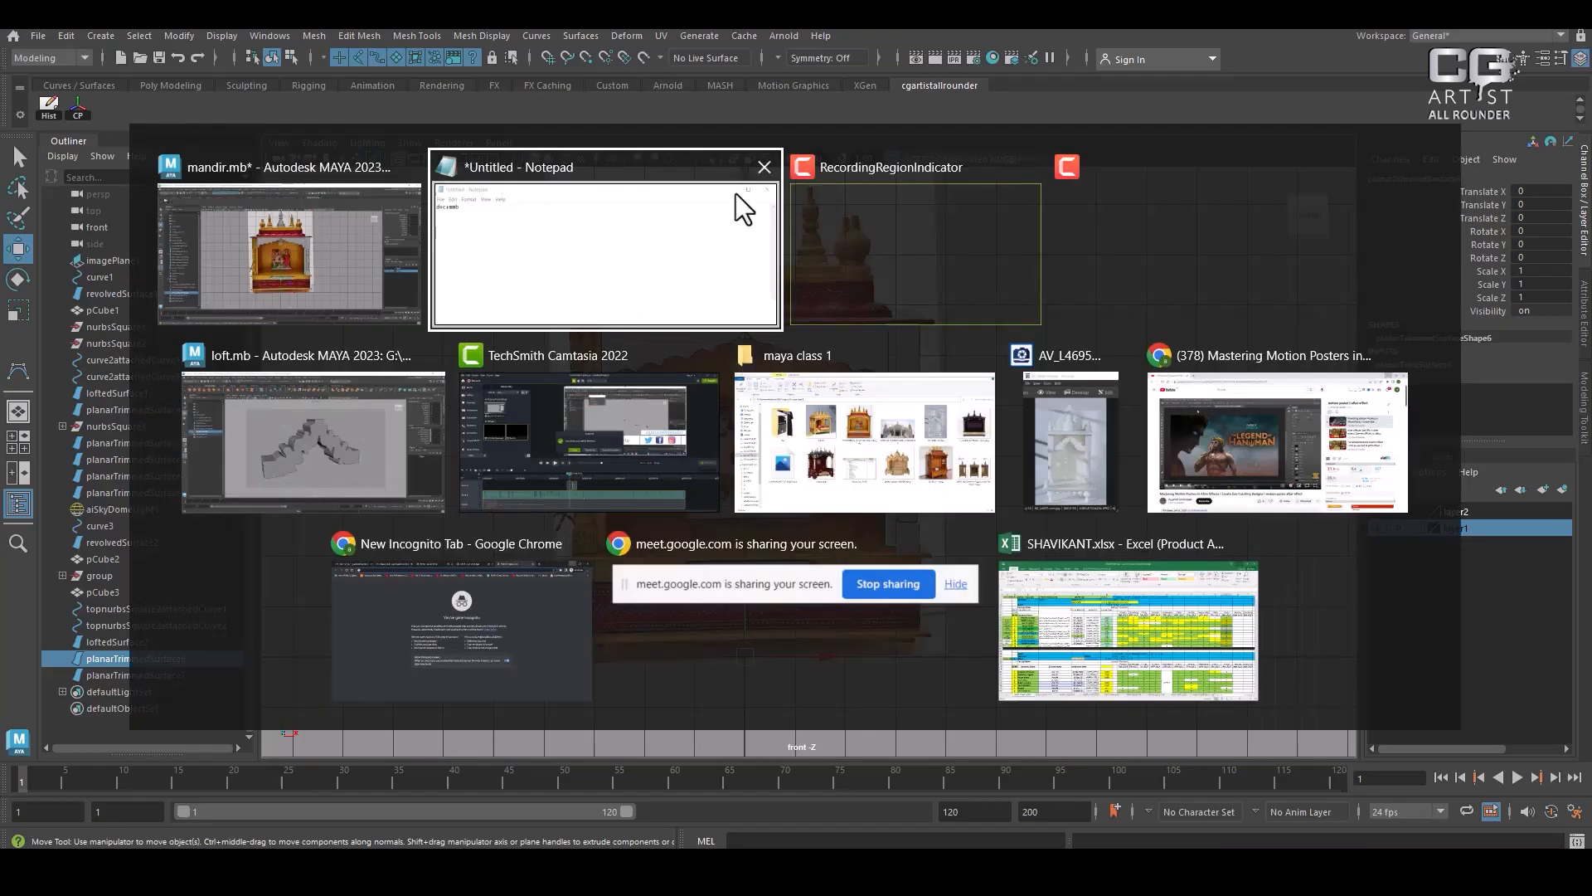
{"action": "left_click", "coordinate": [891, 431]}
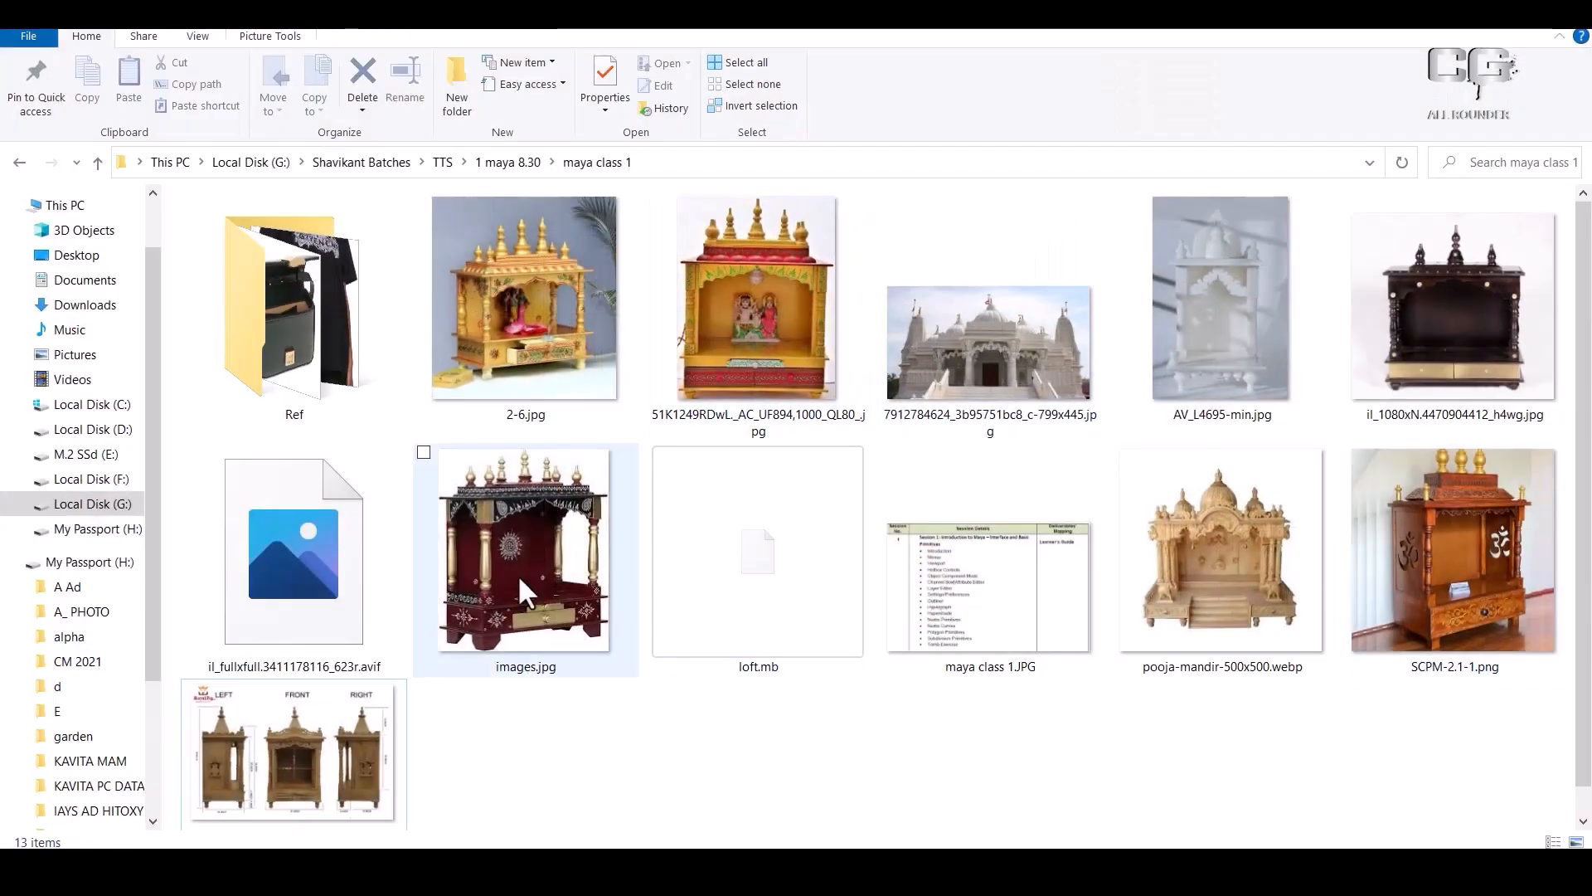
{"action": "double_click", "coordinate": [342, 729]}
{"action": "right_click", "coordinate": [354, 716]}
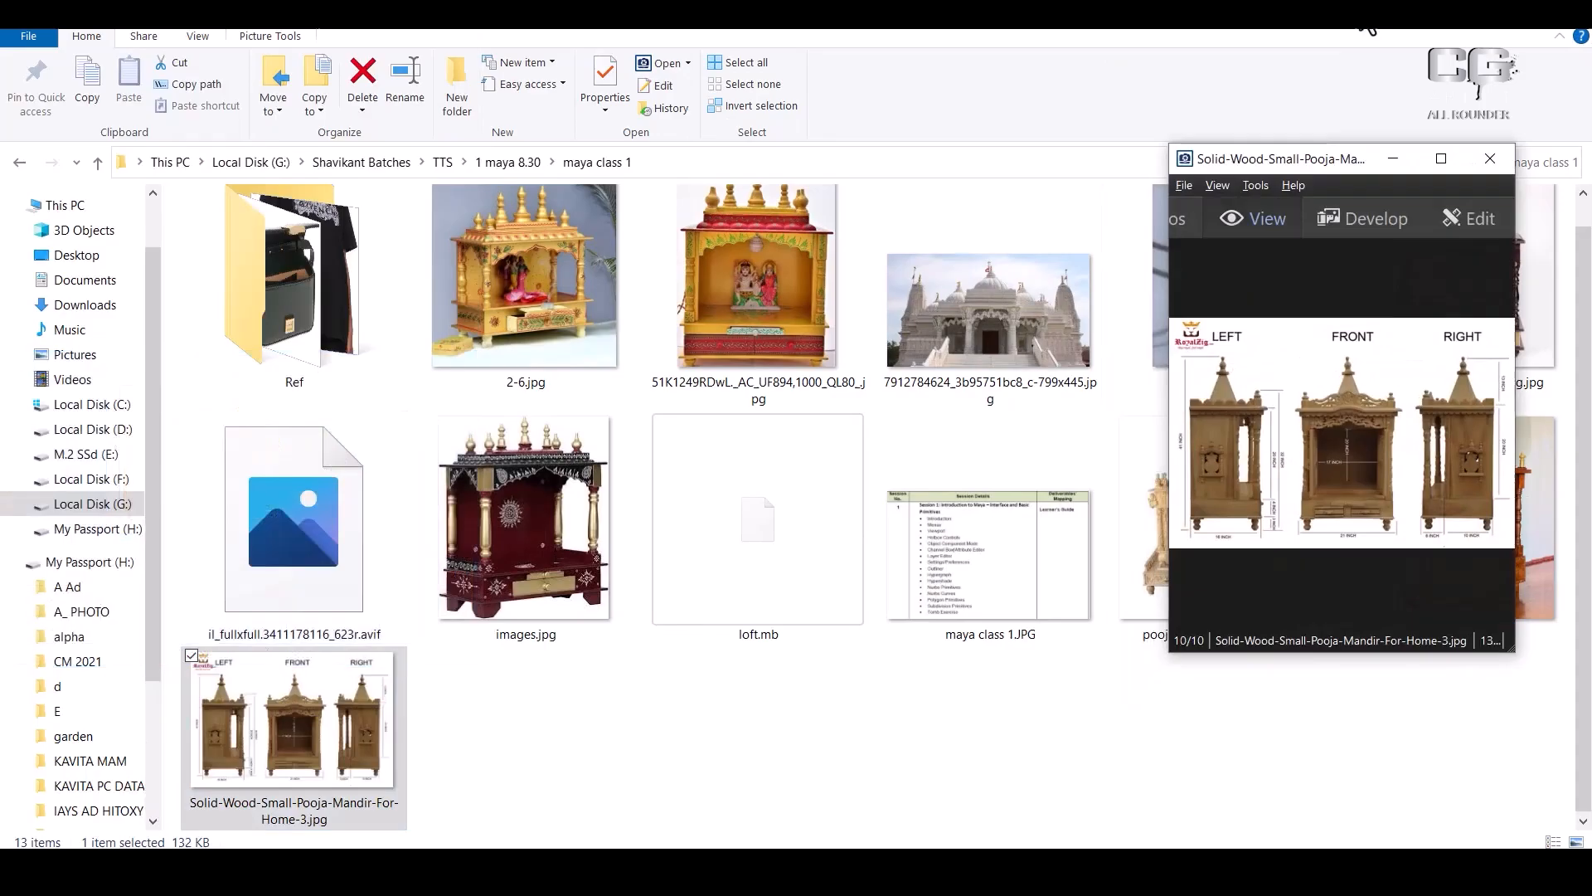
{"action": "left_click", "coordinate": [1461, 11]}
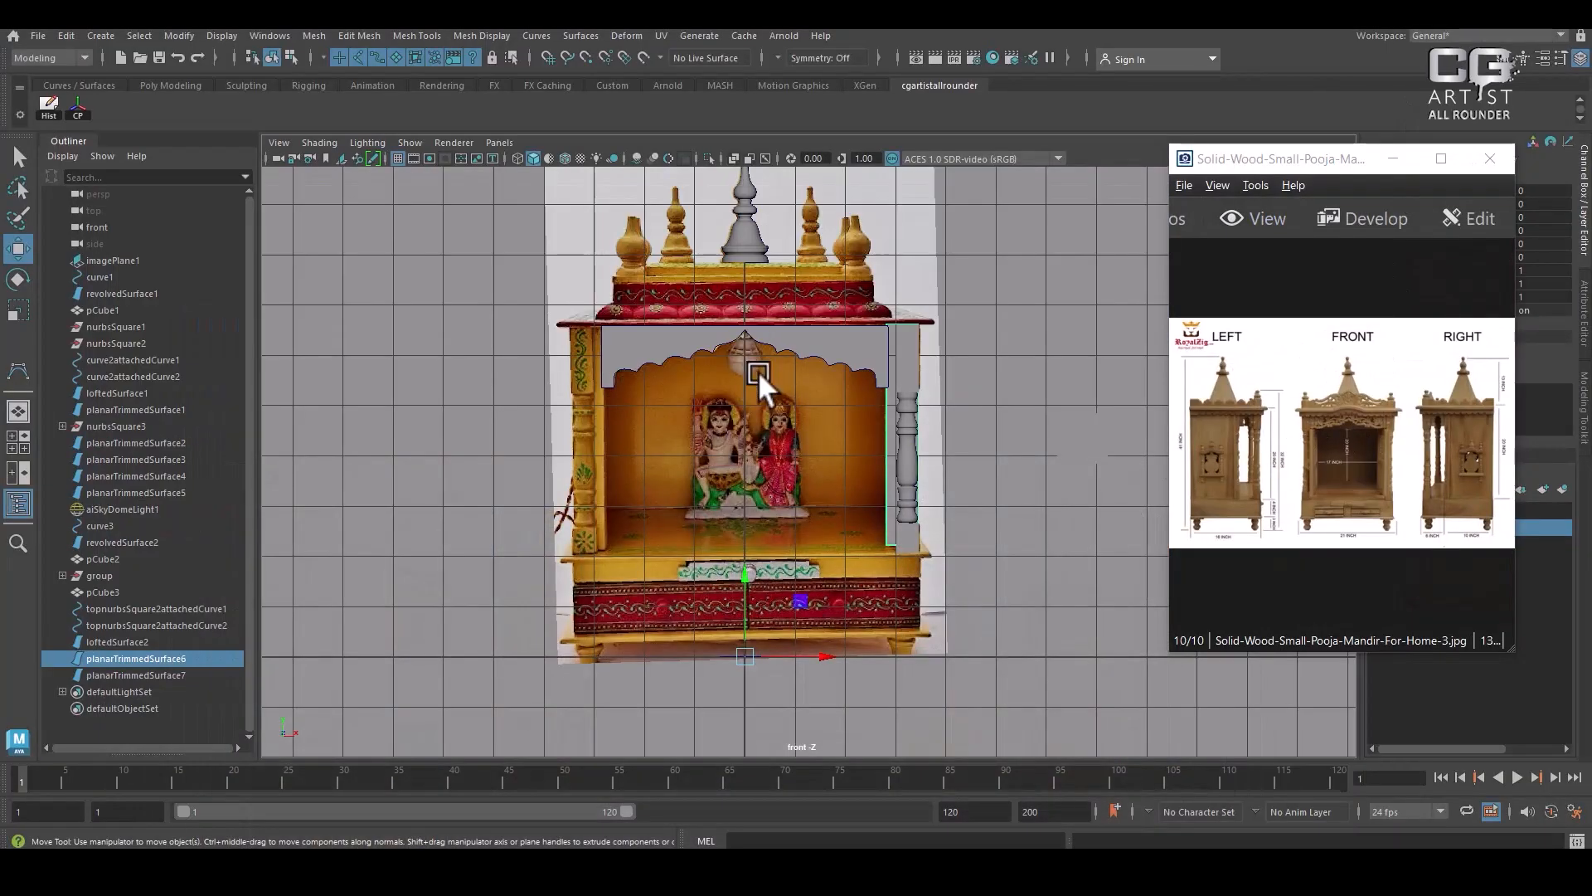
Zoom the reference picture to the LEFT view's inch dimensions and move its window clear of the object's channel values
{"action": "left_click", "coordinate": [1302, 459]}
{"action": "scroll", "coordinate": [1301, 460], "scroll_direction": "up", "scroll_amount": 5}
{"action": "left_click_drag", "start_coordinate": [1257, 444], "coordinate": [1387, 449]}
{"action": "scroll", "coordinate": [1387, 451], "scroll_direction": "down", "scroll_amount": 5}
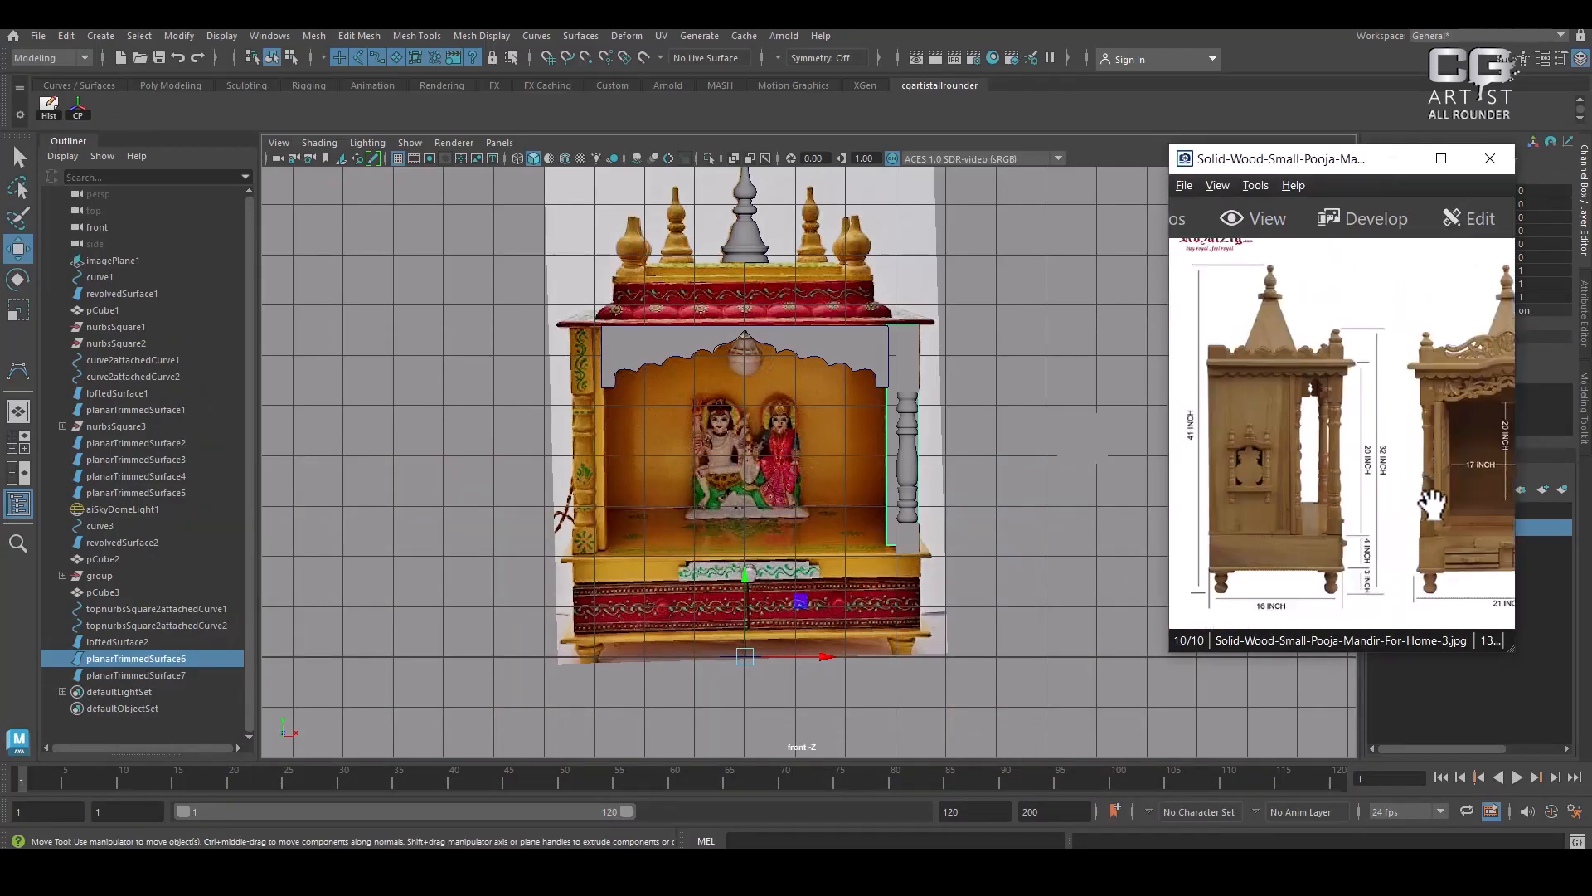
{"action": "scroll", "coordinate": [882, 580], "scroll_direction": "down", "scroll_amount": 1}
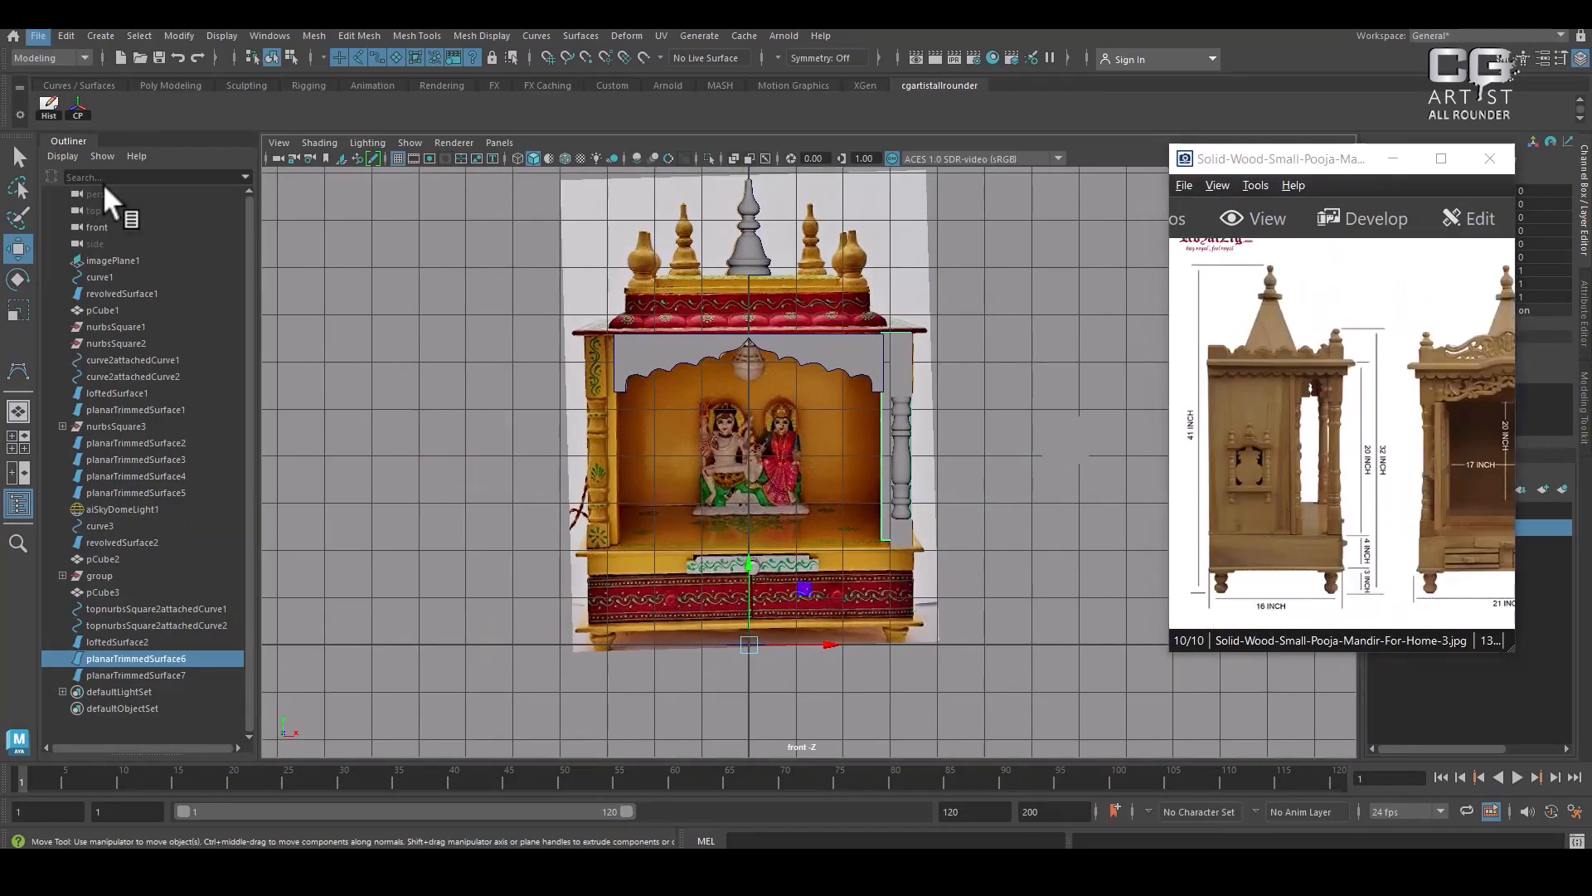
{"action": "left_click_drag", "start_coordinate": [1294, 159], "coordinate": [454, 164]}
Set the linear working unit to inch in the preferences and save them
{"action": "left_click", "coordinate": [1576, 813]}
{"action": "left_click", "coordinate": [801, 419]}
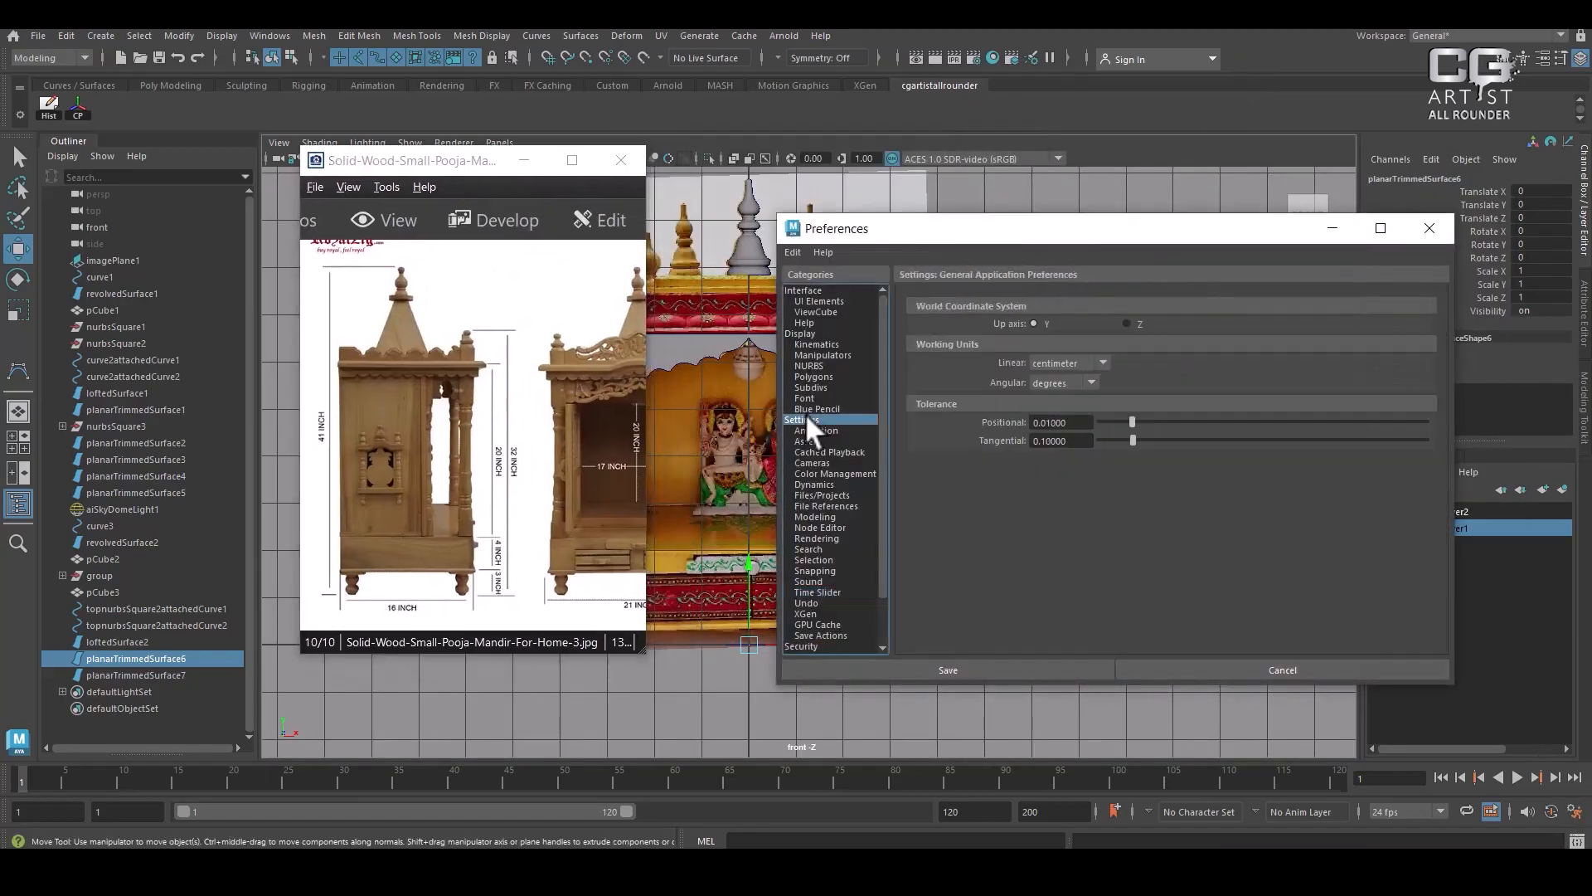
{"action": "left_click", "coordinate": [1070, 366]}
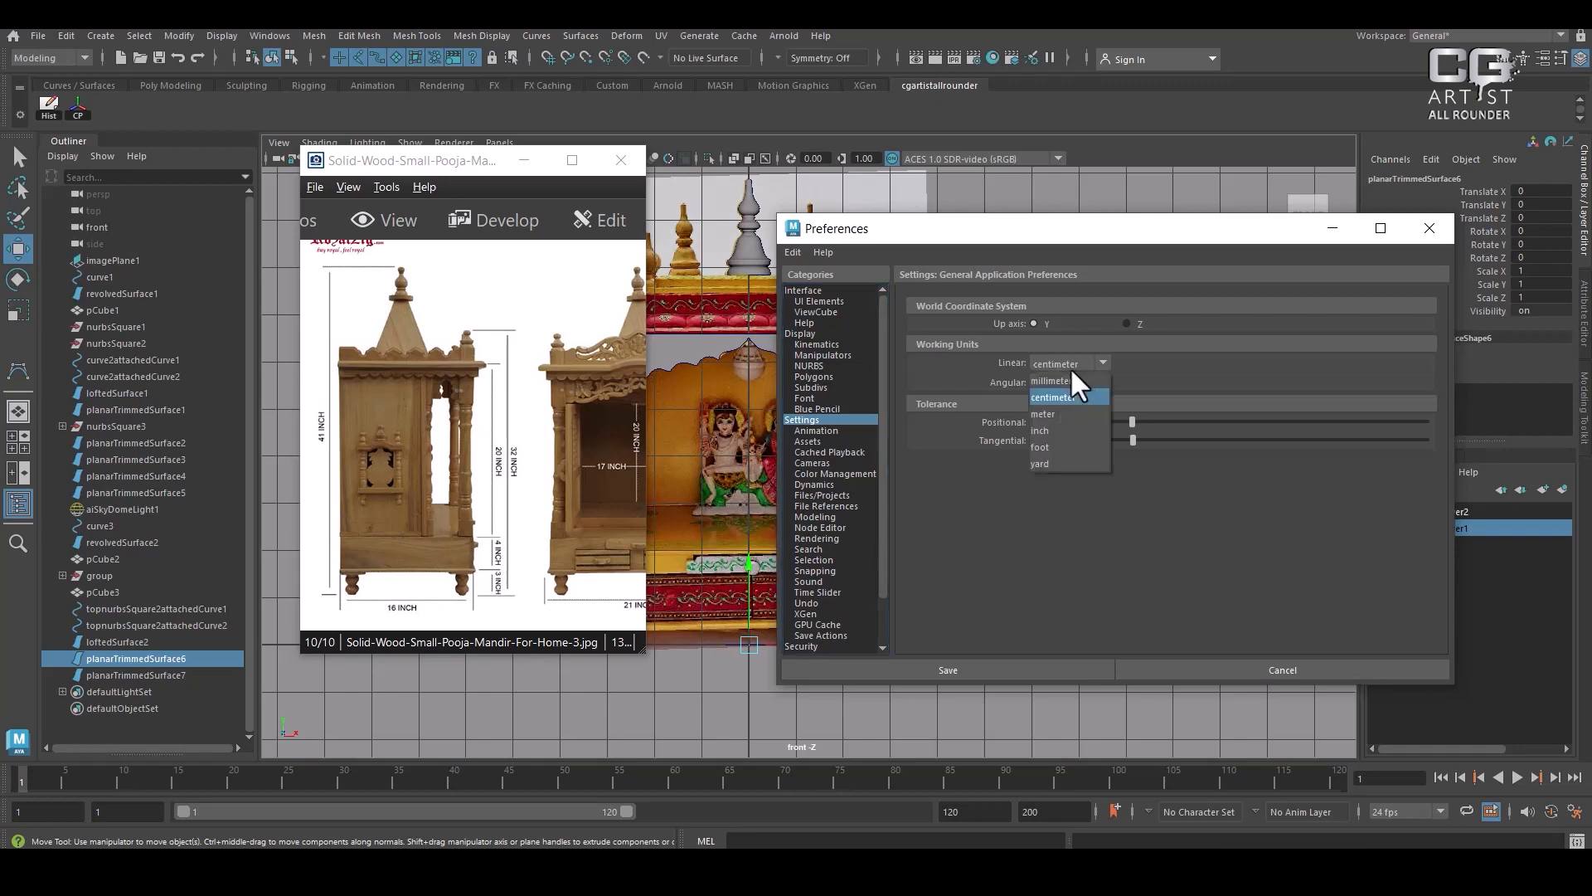
{"action": "left_click", "coordinate": [1061, 427]}
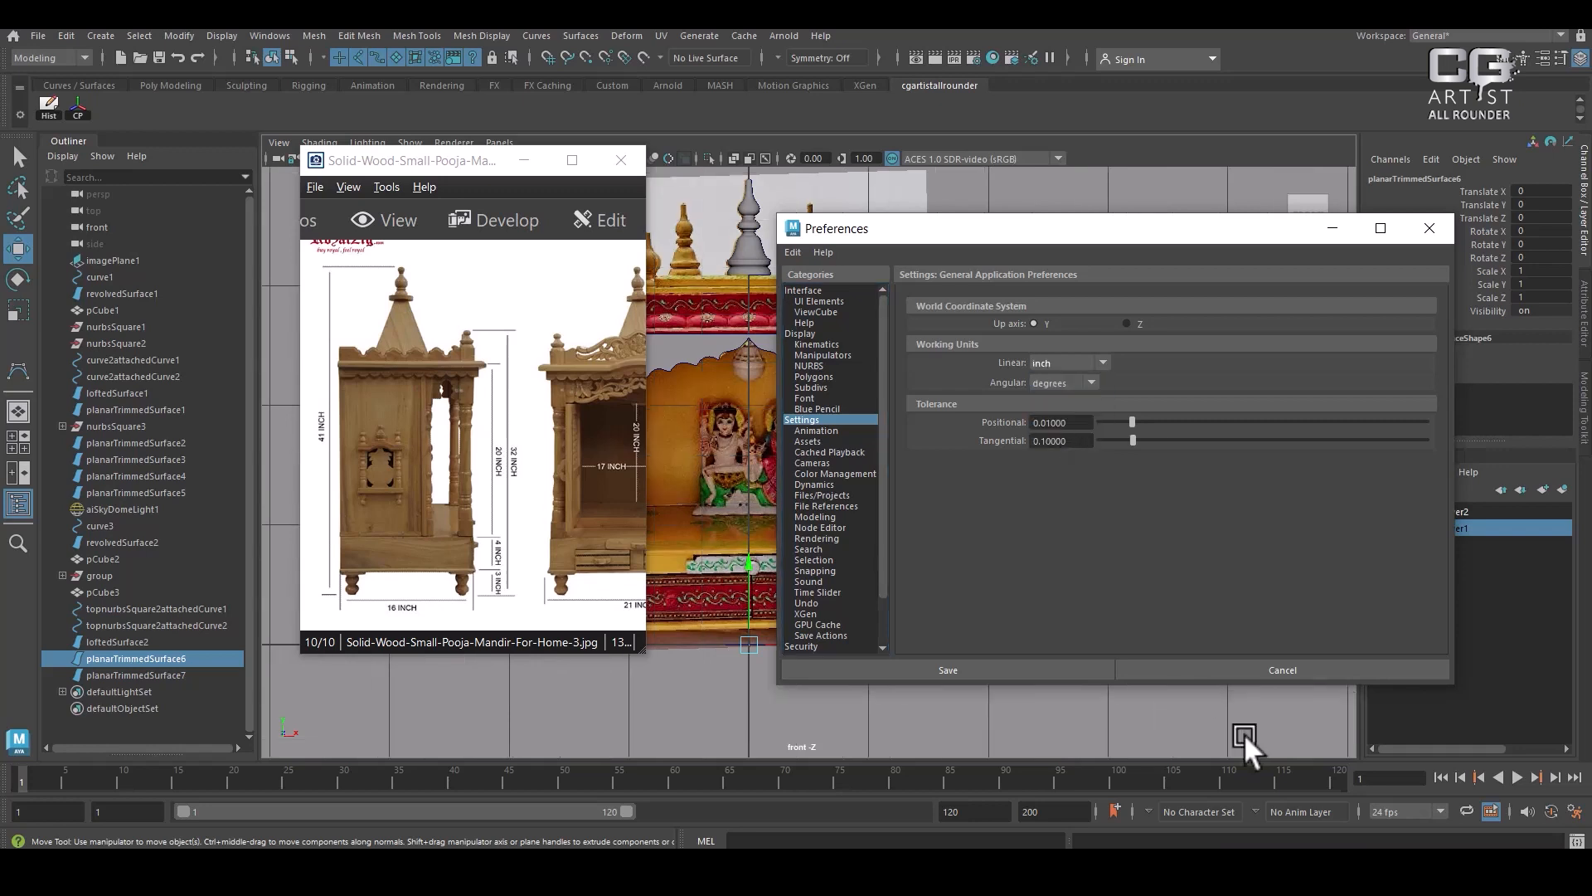
{"action": "left_click", "coordinate": [1068, 361]}
{"action": "left_click", "coordinate": [1062, 396]}
{"action": "left_click", "coordinate": [1066, 358]}
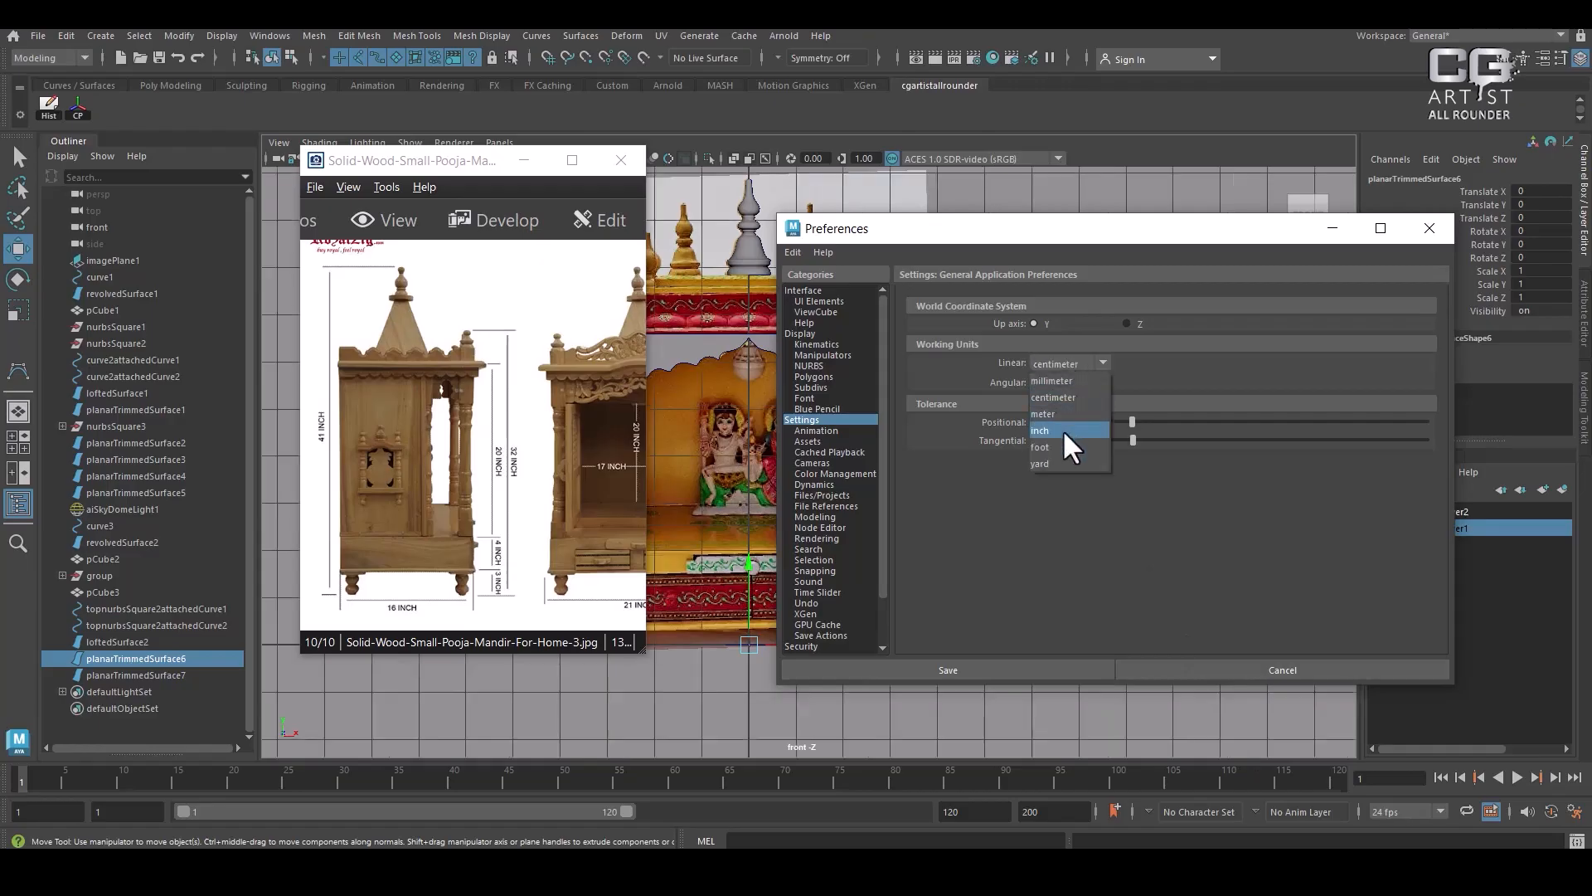
{"action": "left_click", "coordinate": [1062, 430]}
{"action": "left_click", "coordinate": [936, 668]}
{"action": "key", "text": "f"}
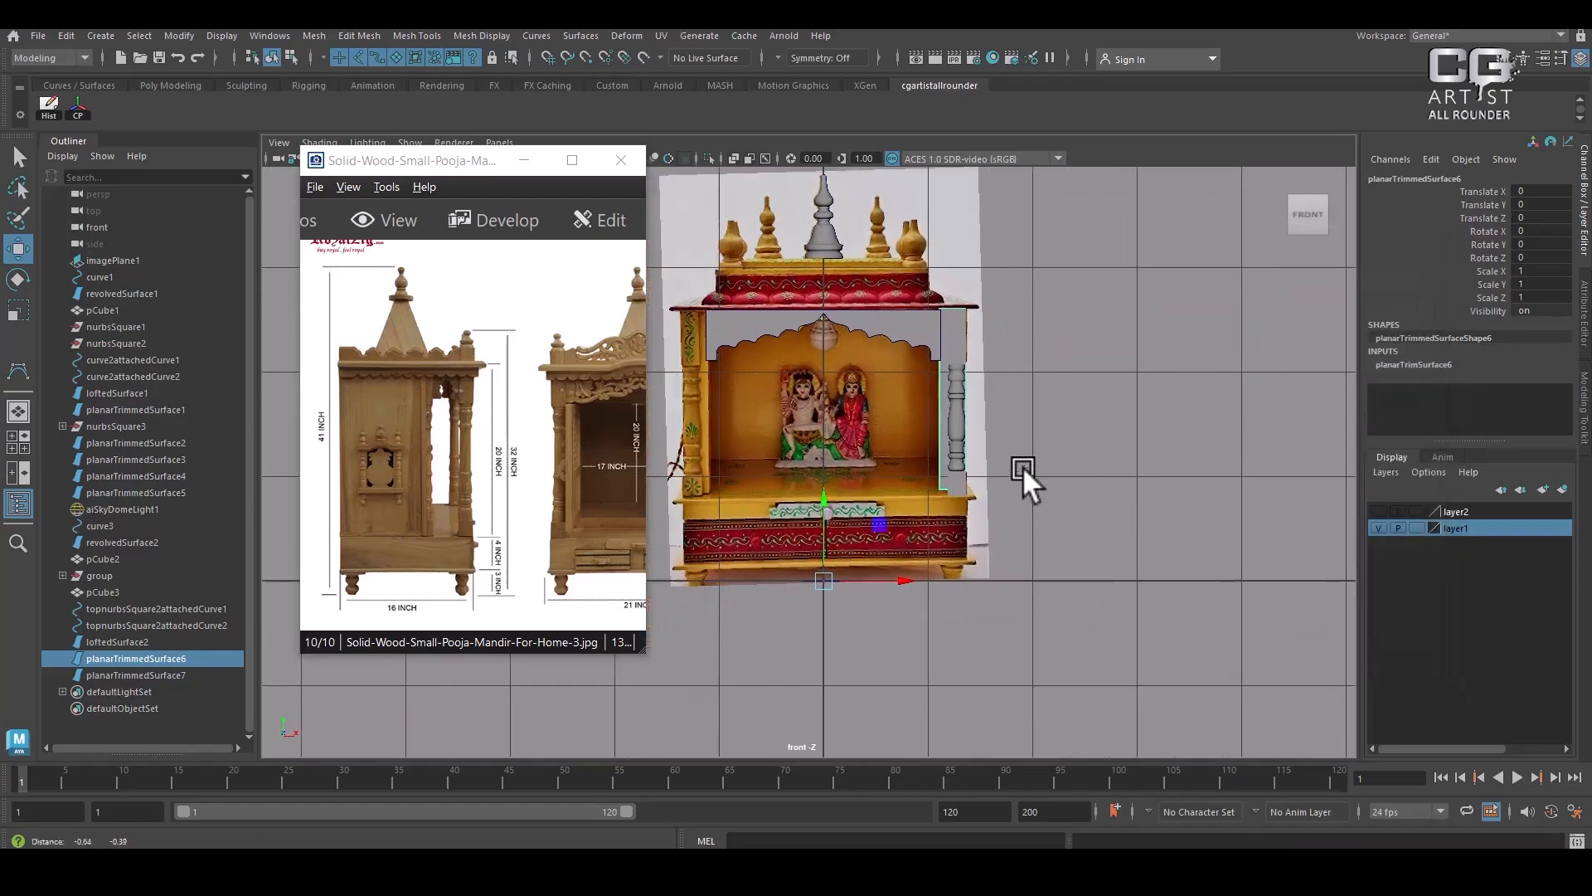
Create a polygon cube at the origin and hide all unselected objects
{"action": "left_click", "coordinate": [103, 38]}
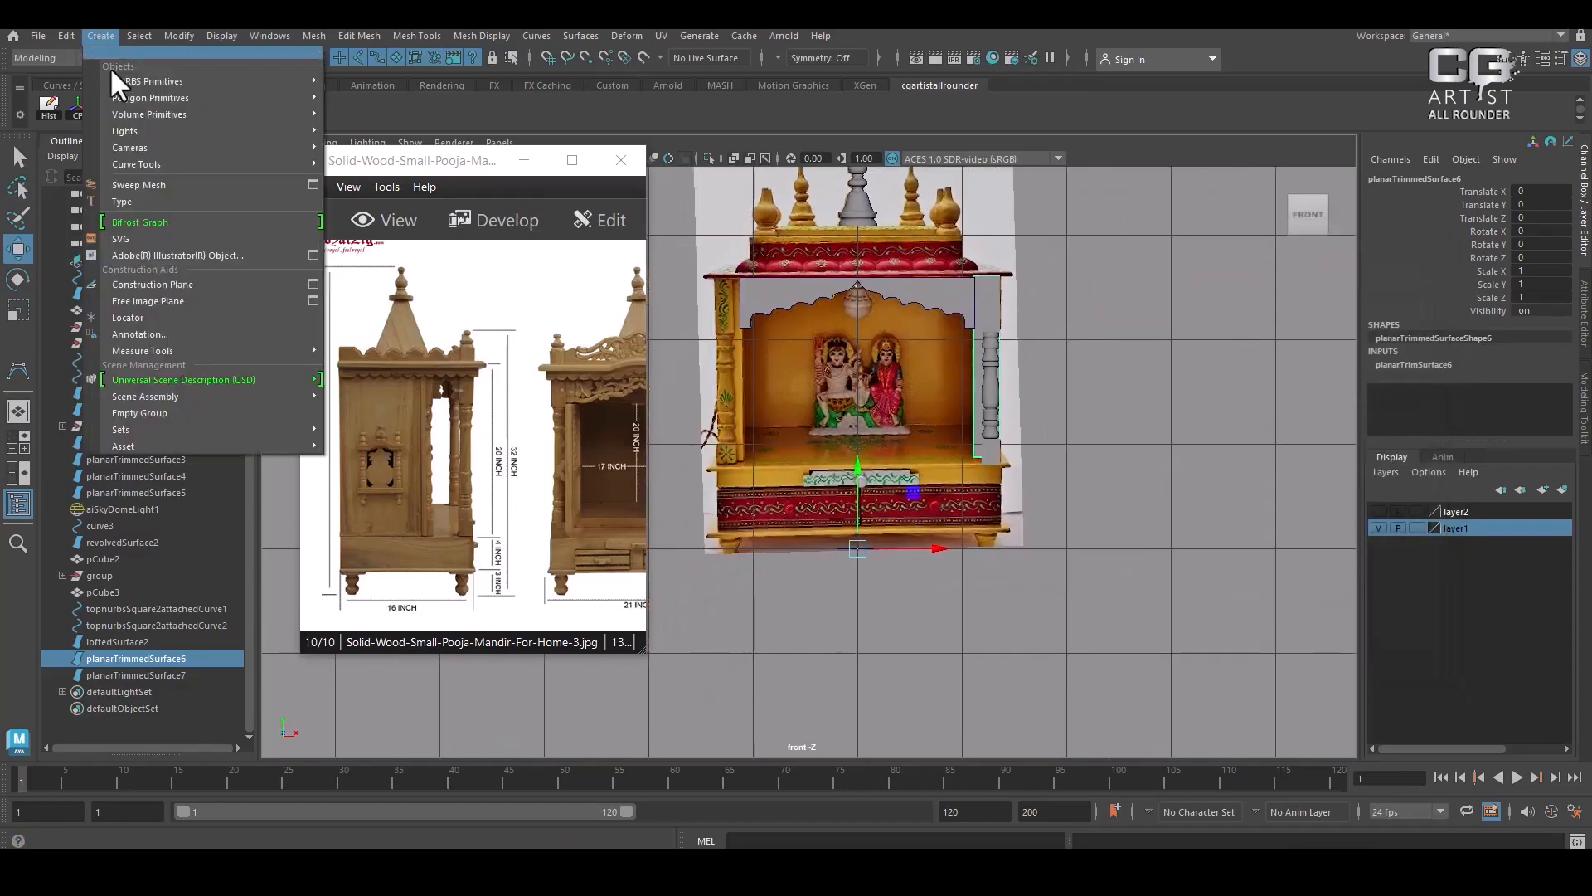
{"action": "mouse_move", "coordinate": [249, 98]}
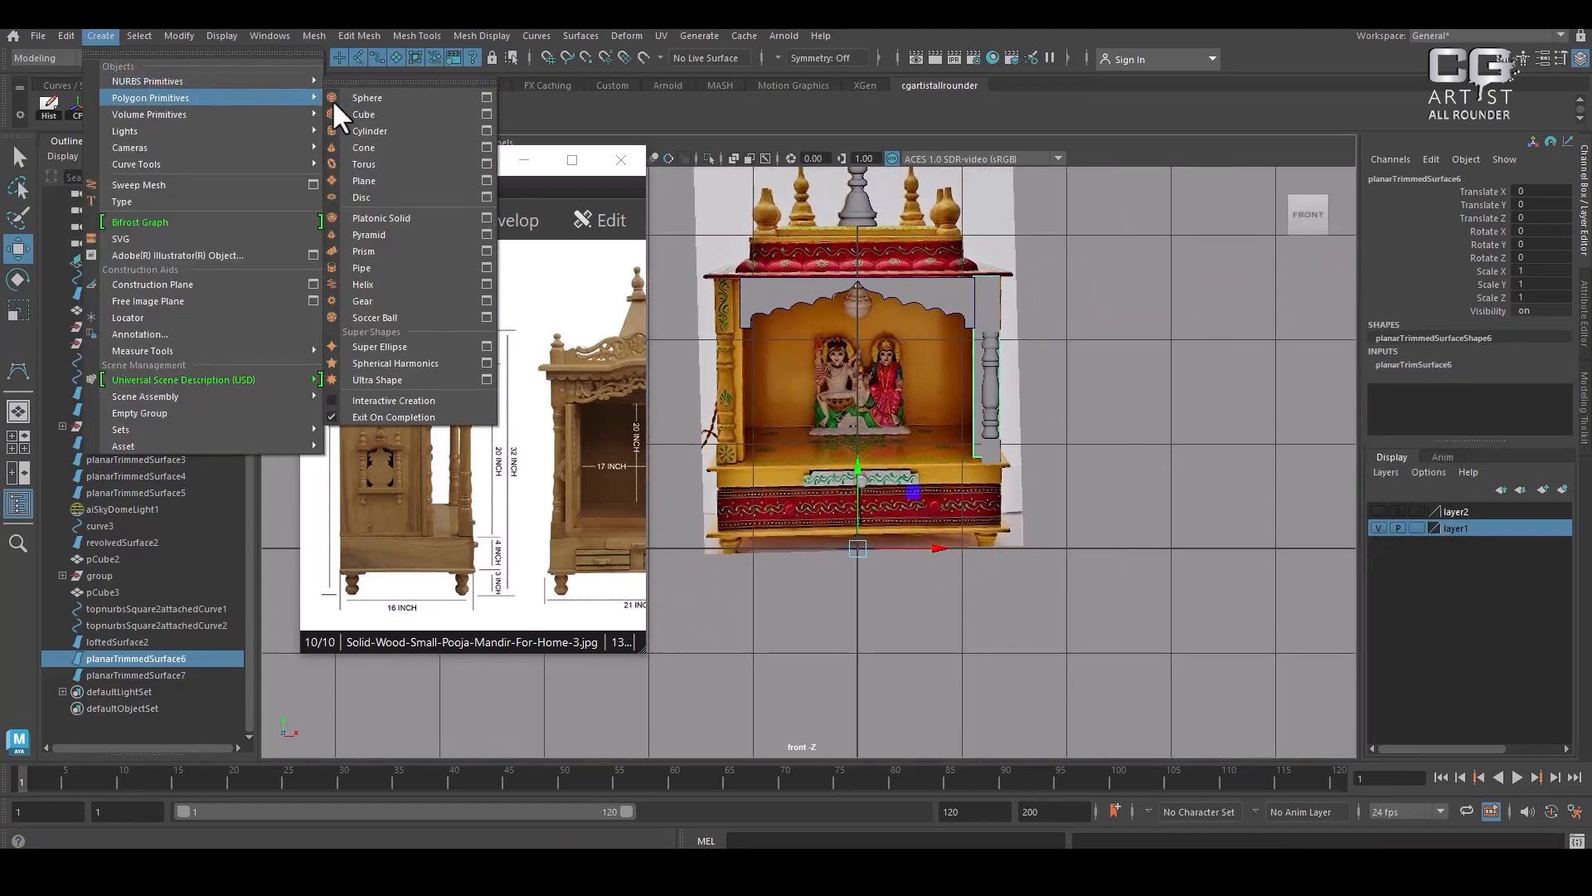
{"action": "left_click", "coordinate": [384, 112]}
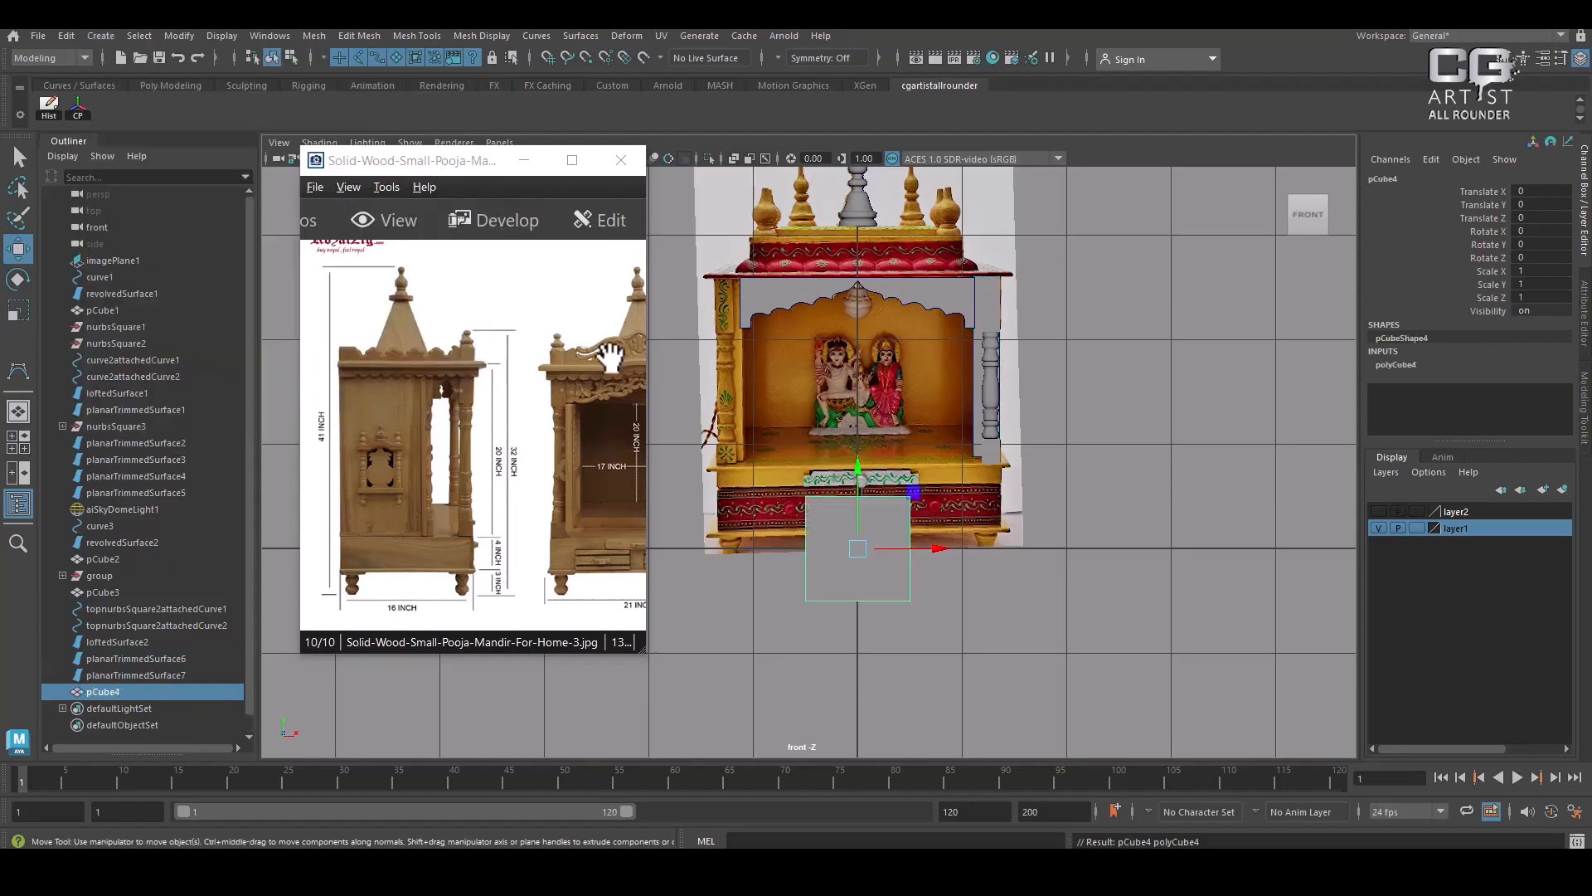
{"action": "middle_click_drag", "start_coordinate": [999, 544], "coordinate": [1035, 486], "text": "alt"}
{"action": "key", "text": "alt+h"}
Set the cube's height to 41 inches, working in the perspective view
{"action": "key", "text": "space"}
{"action": "left_click_drag", "start_coordinate": [1027, 540], "coordinate": [1013, 263]}
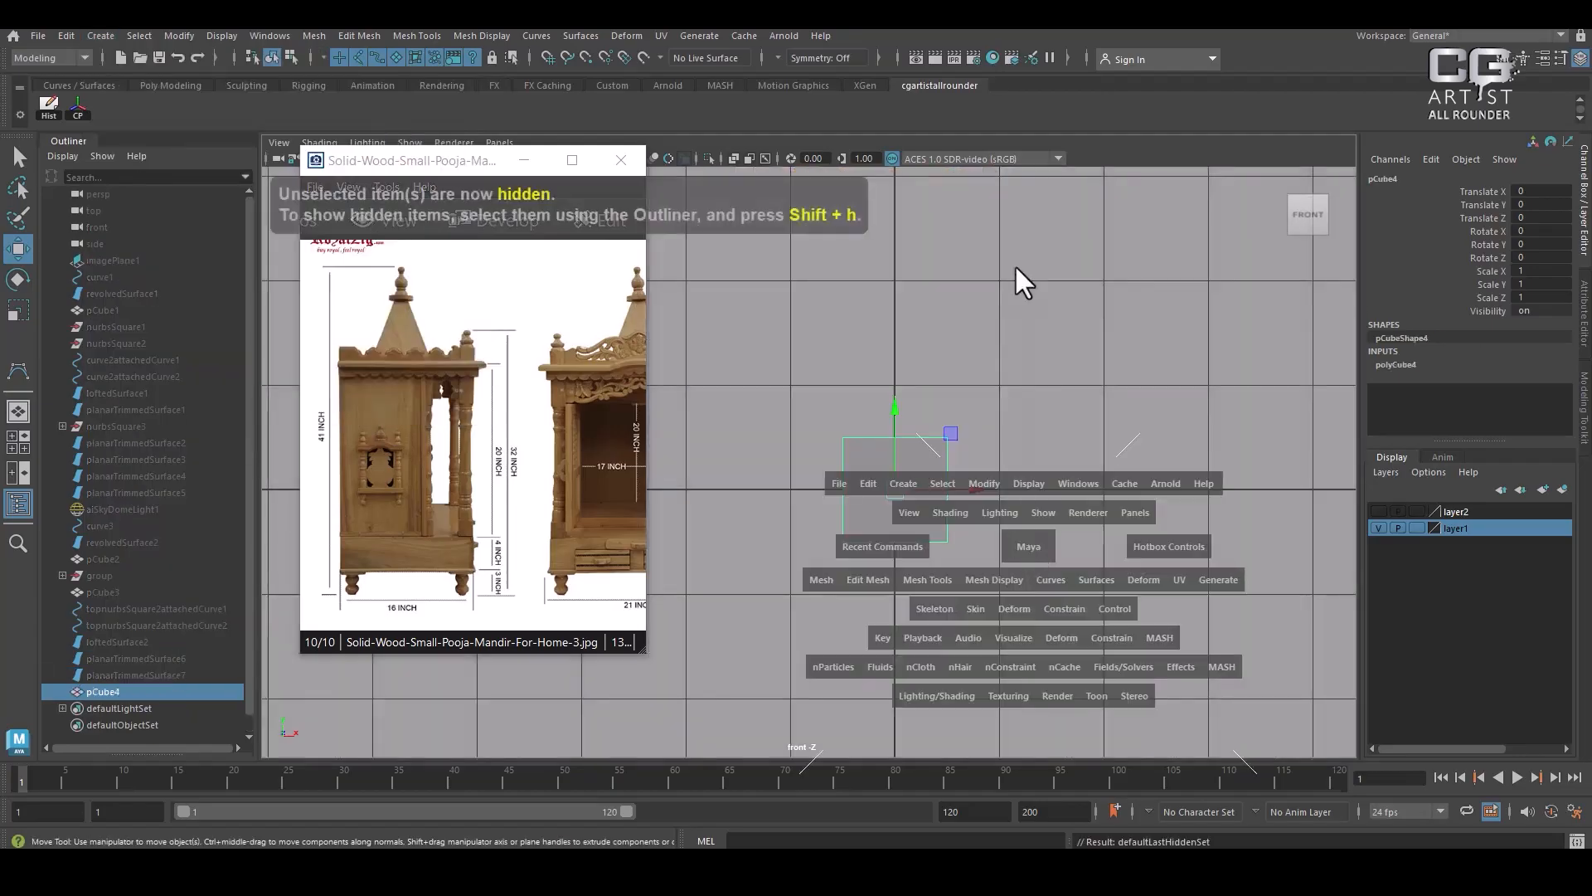
{"action": "middle_click_drag", "start_coordinate": [1042, 546], "coordinate": [939, 358], "text": "alt"}
{"action": "key", "text": "f"}
{"action": "right_click_drag", "start_coordinate": [967, 509], "coordinate": [957, 403], "text": "alt"}
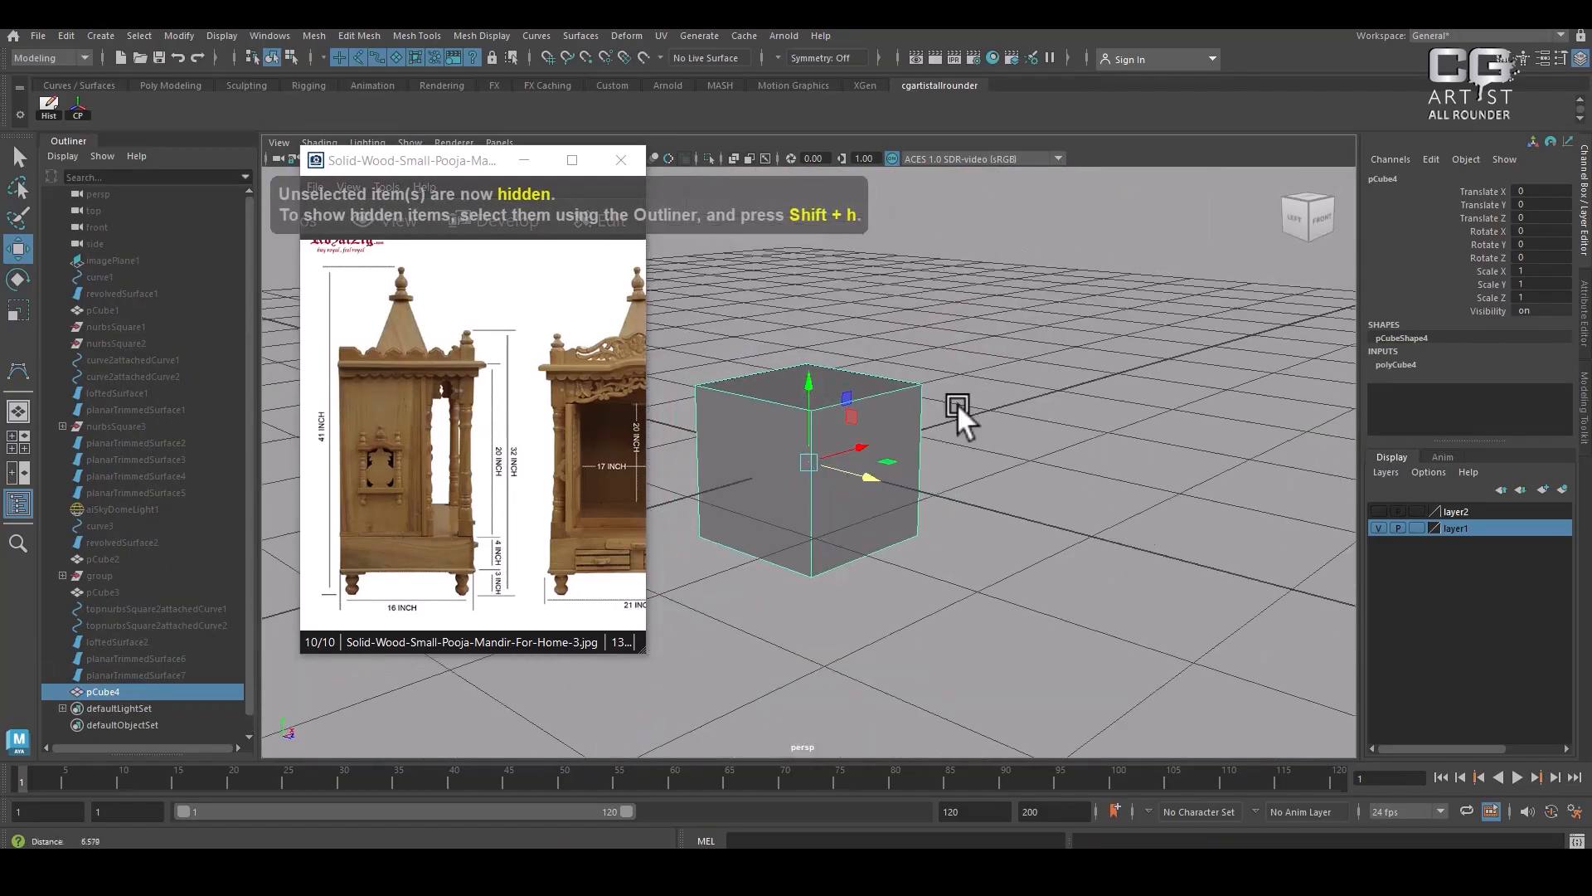
{"action": "left_click_drag", "start_coordinate": [957, 404], "coordinate": [929, 361], "text": "alt"}
{"action": "left_click", "coordinate": [1405, 369]}
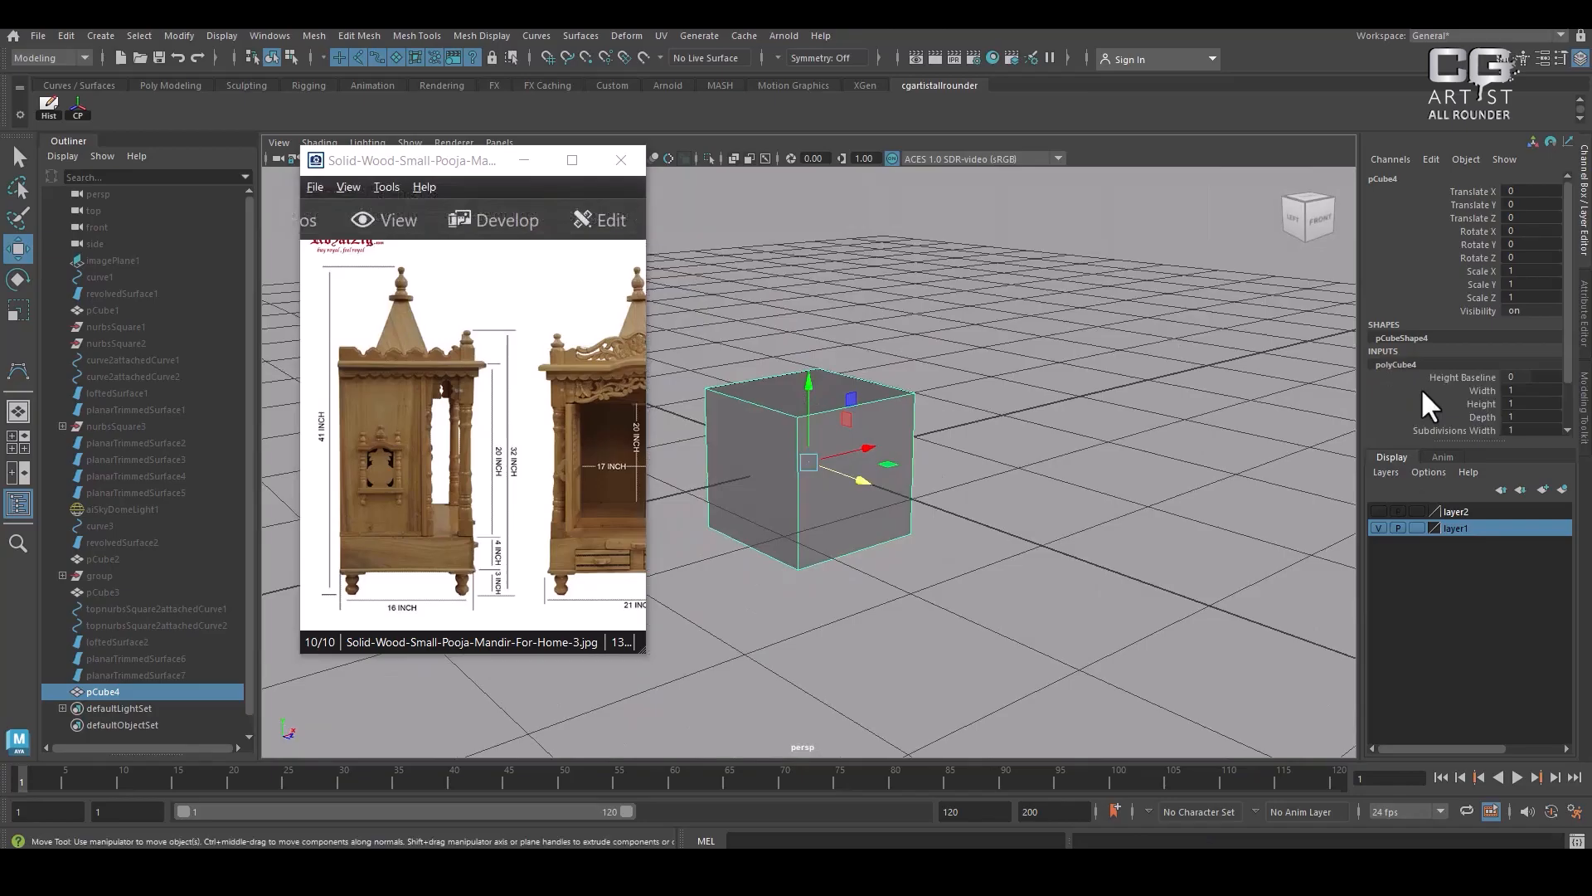
{"action": "left_click", "coordinate": [1533, 404]}
{"action": "type", "text": "41"}
{"action": "key", "text": "Return"}
{"action": "mouse_move", "coordinate": [993, 549]}
{"action": "right_mouse_down", "text": "alt"}
{"action": "mouse_move", "coordinate": [958, 476]}
{"action": "mouse_move", "coordinate": [986, 526]}
{"action": "right_mouse_up", "text": "alt"}
{"action": "right_click_drag", "start_coordinate": [871, 436], "coordinate": [897, 494], "text": "alt"}
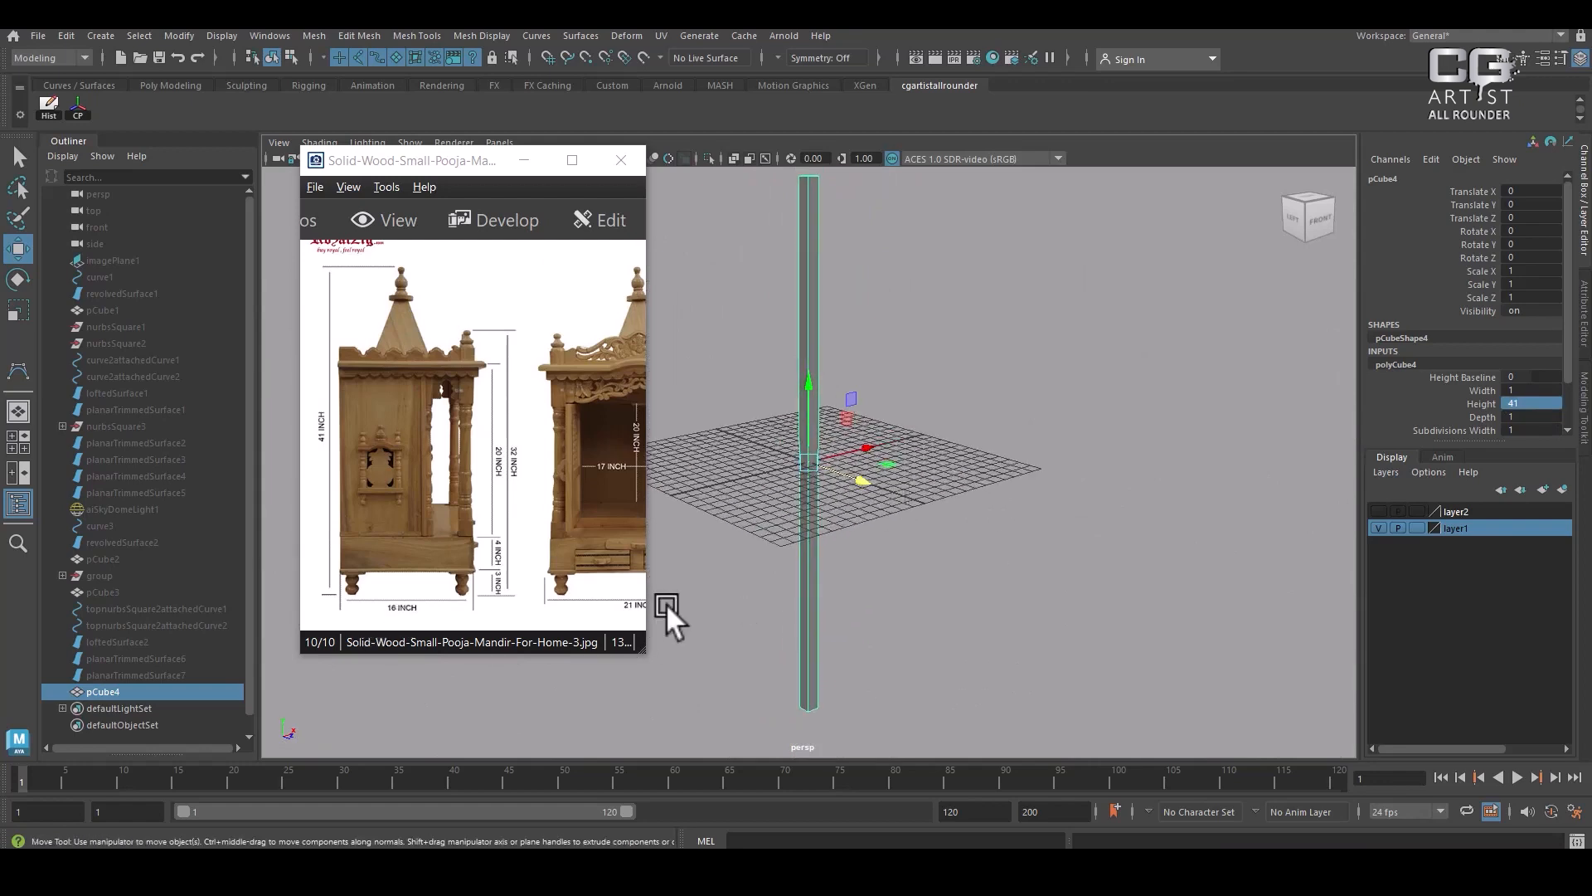
Set the cube's width to 16 and depth to 21 inches, following the reference picture's side and front dimensions
{"action": "scroll", "coordinate": [490, 539], "scroll_direction": "up", "scroll_amount": 2}
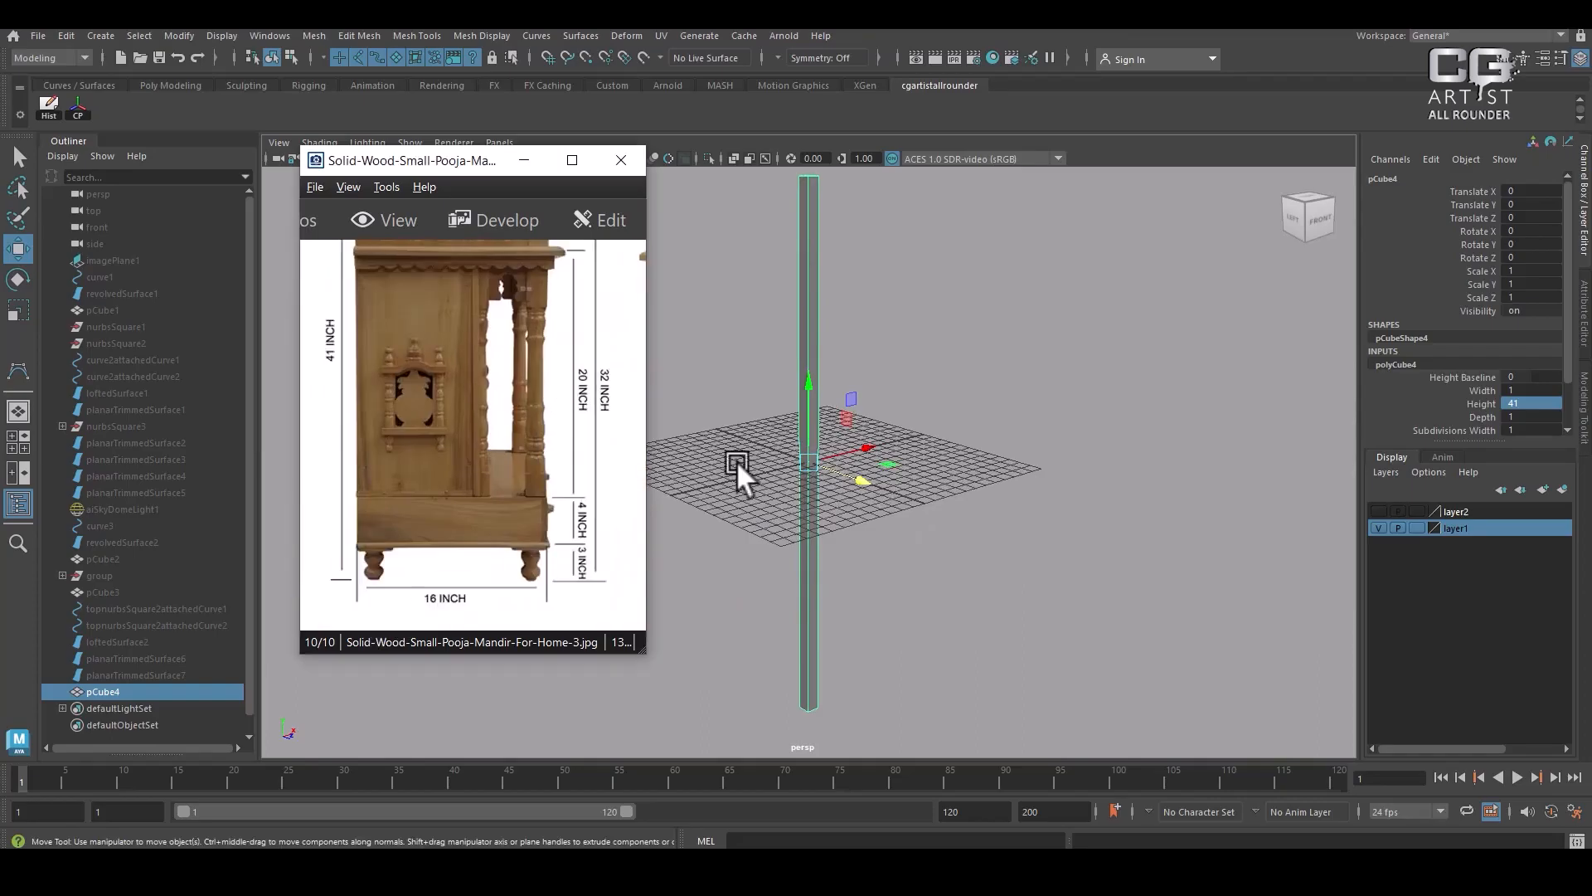
{"action": "left_click", "coordinate": [1530, 391]}
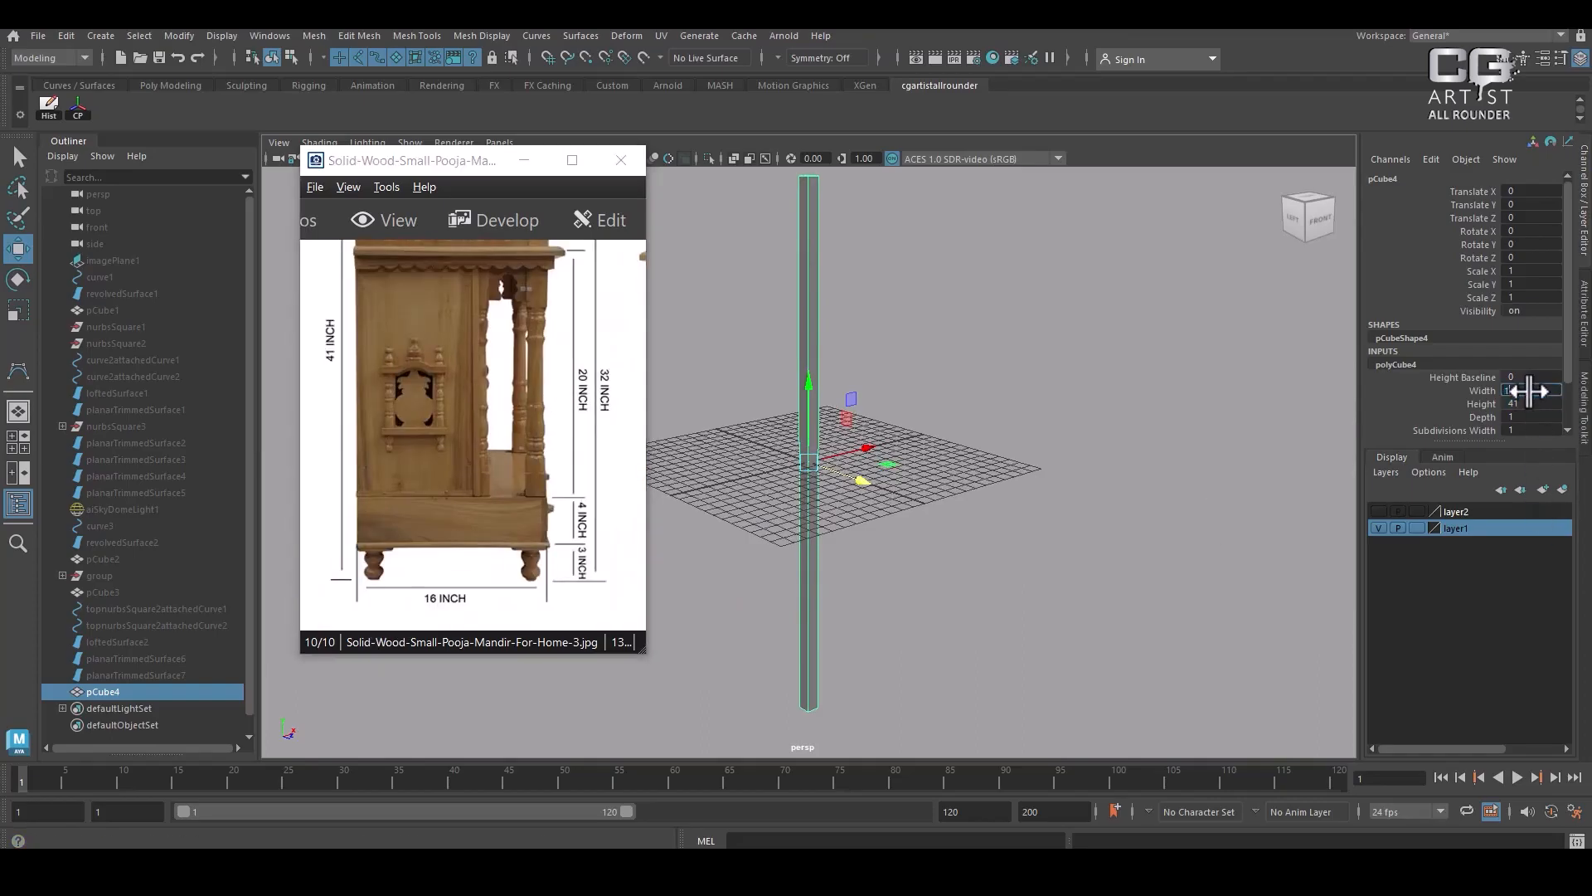
{"action": "type", "text": "16"}
{"action": "key", "text": "Return"}
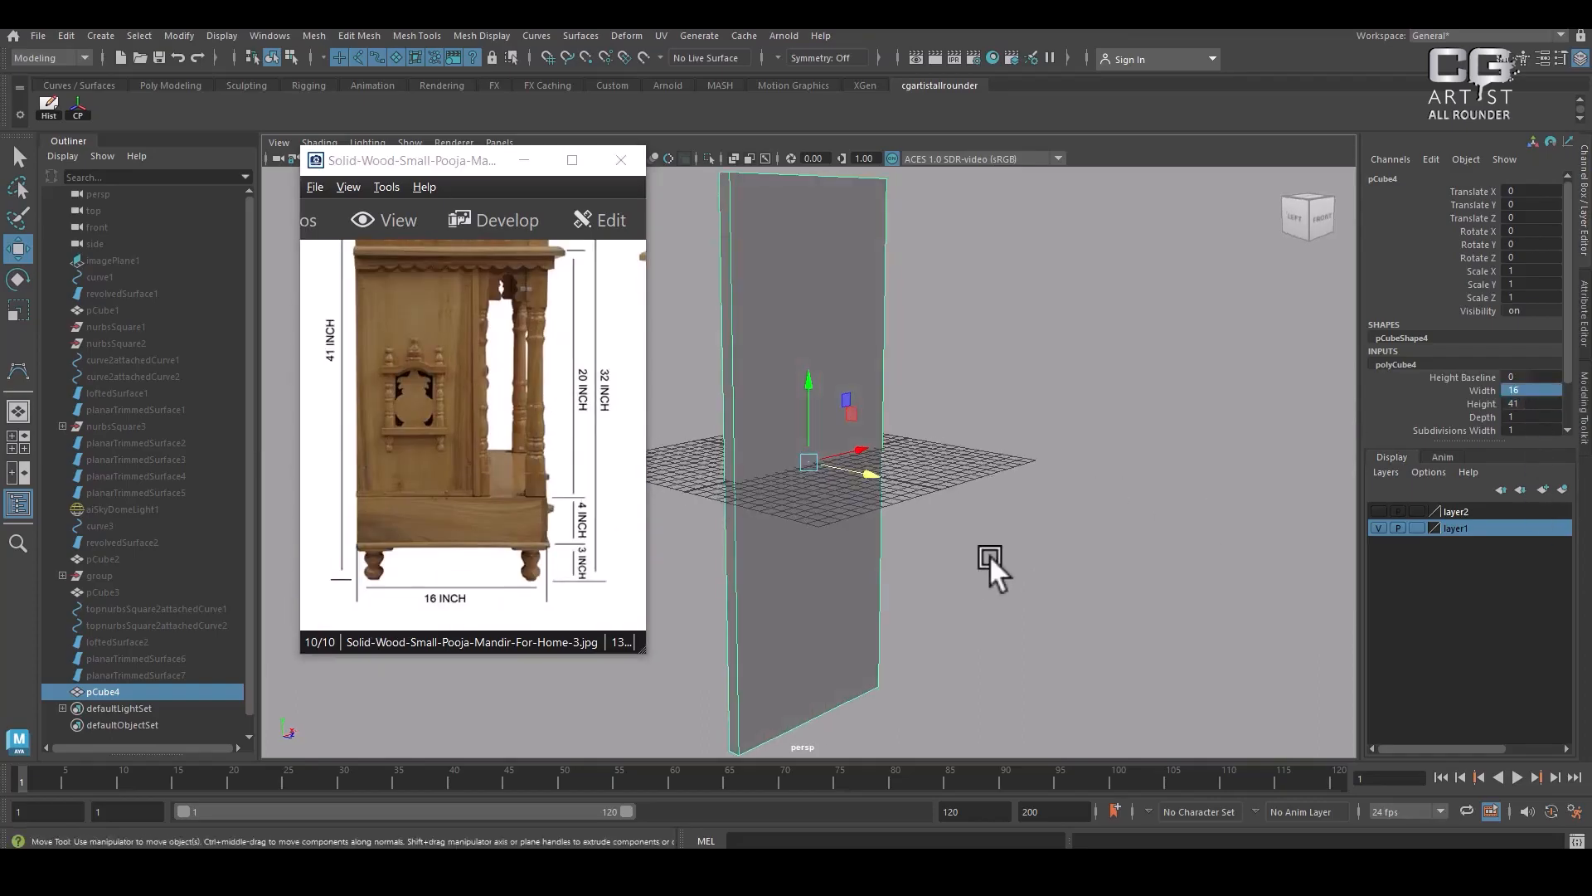
{"action": "left_click_drag", "start_coordinate": [583, 467], "coordinate": [429, 465]}
{"action": "left_click_drag", "start_coordinate": [542, 448], "coordinate": [418, 448]}
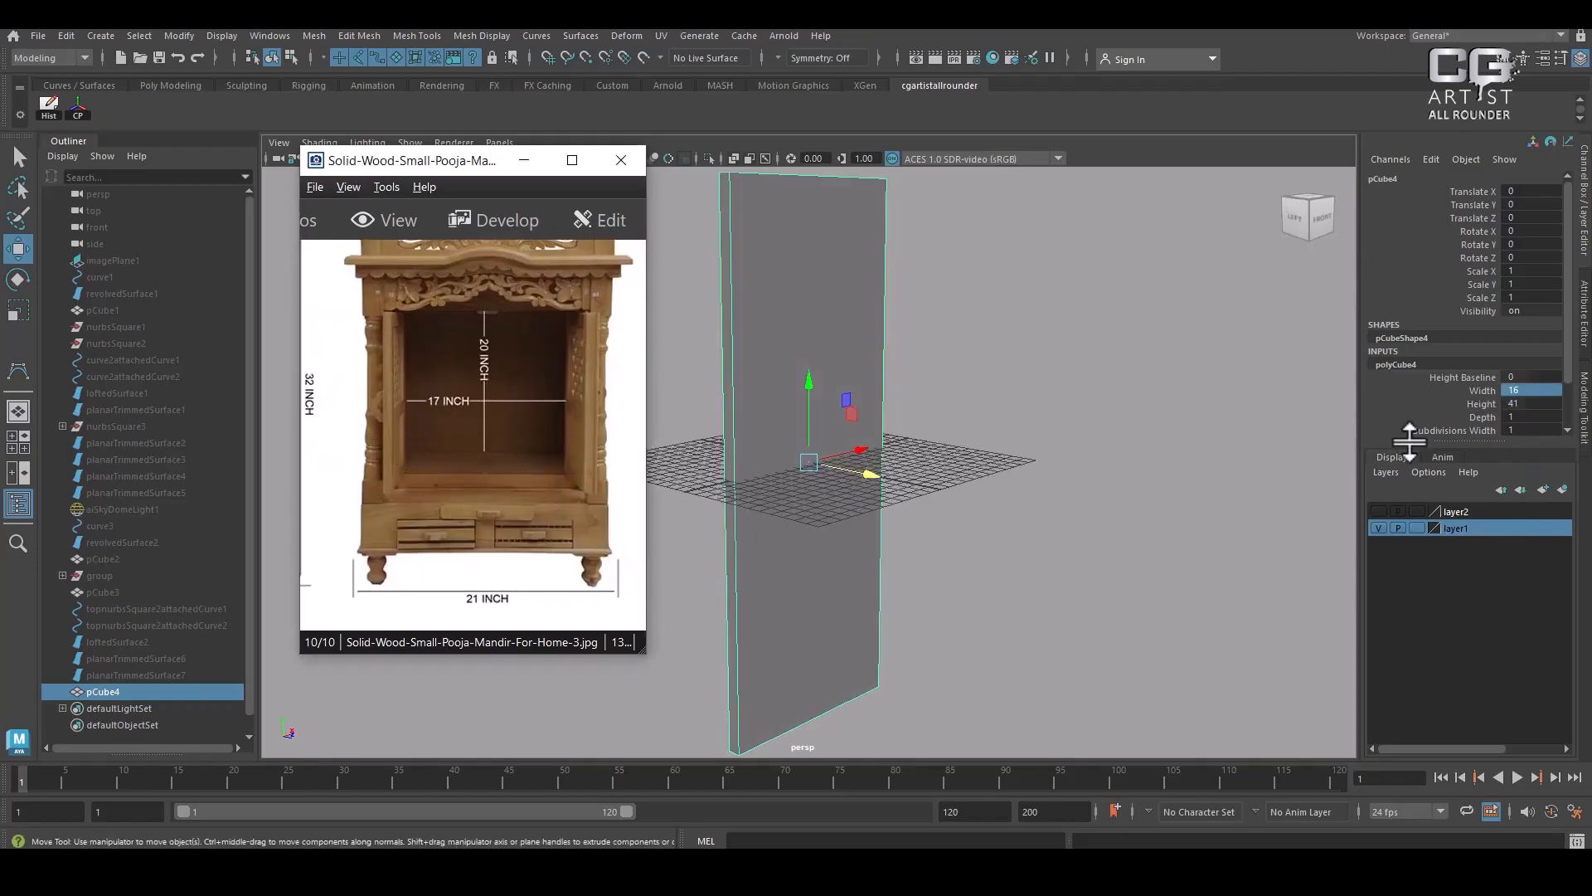
{"action": "double_click", "coordinate": [1530, 417]}
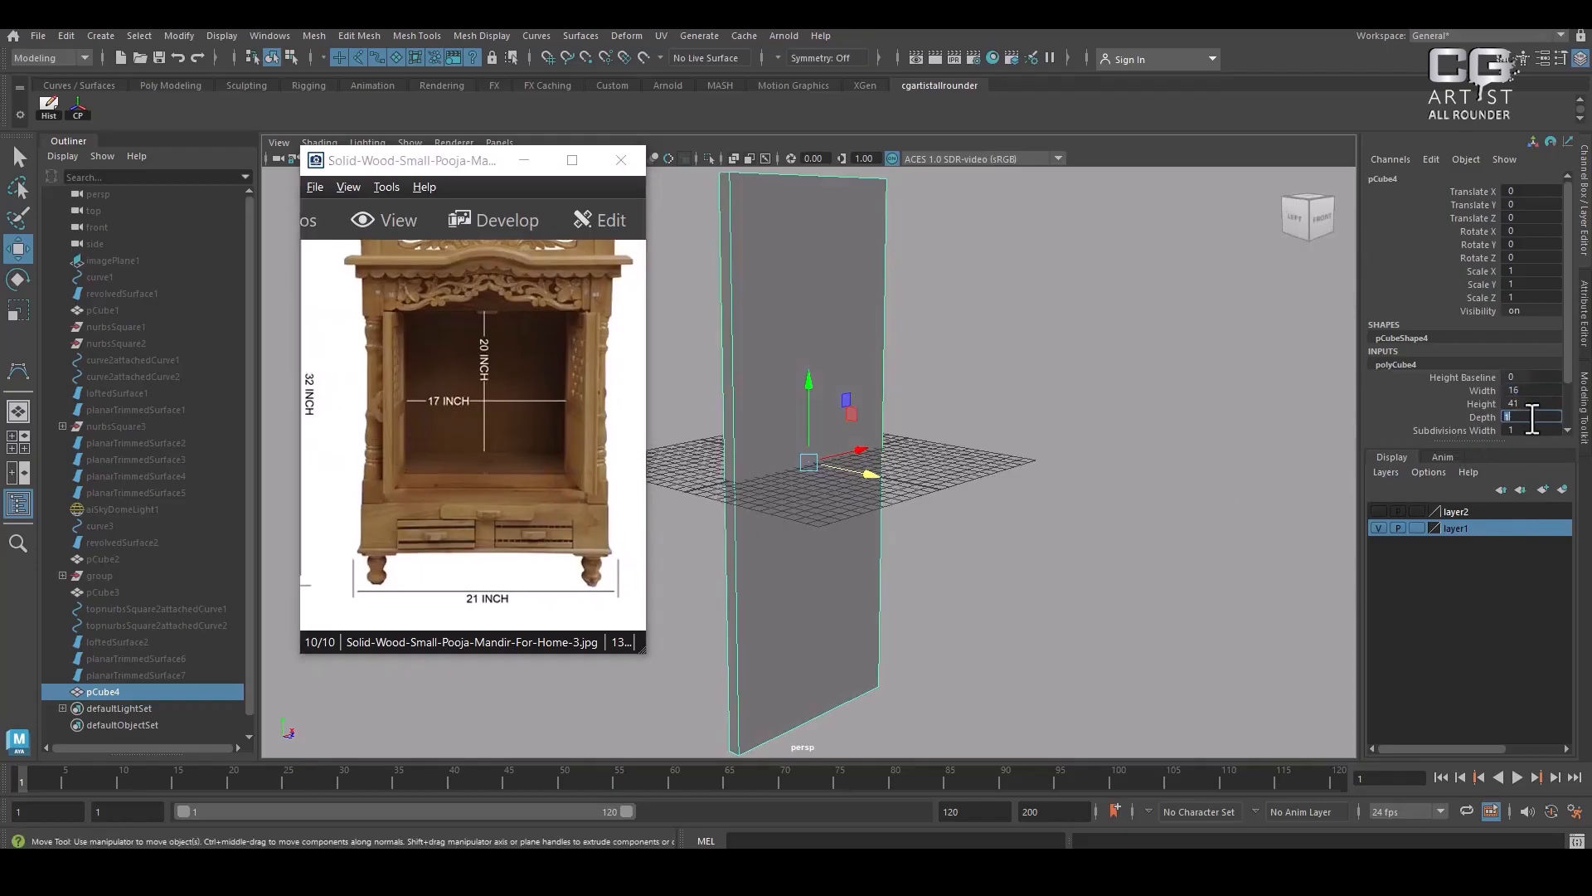
{"action": "type", "text": "21"}
{"action": "key", "text": "Return"}
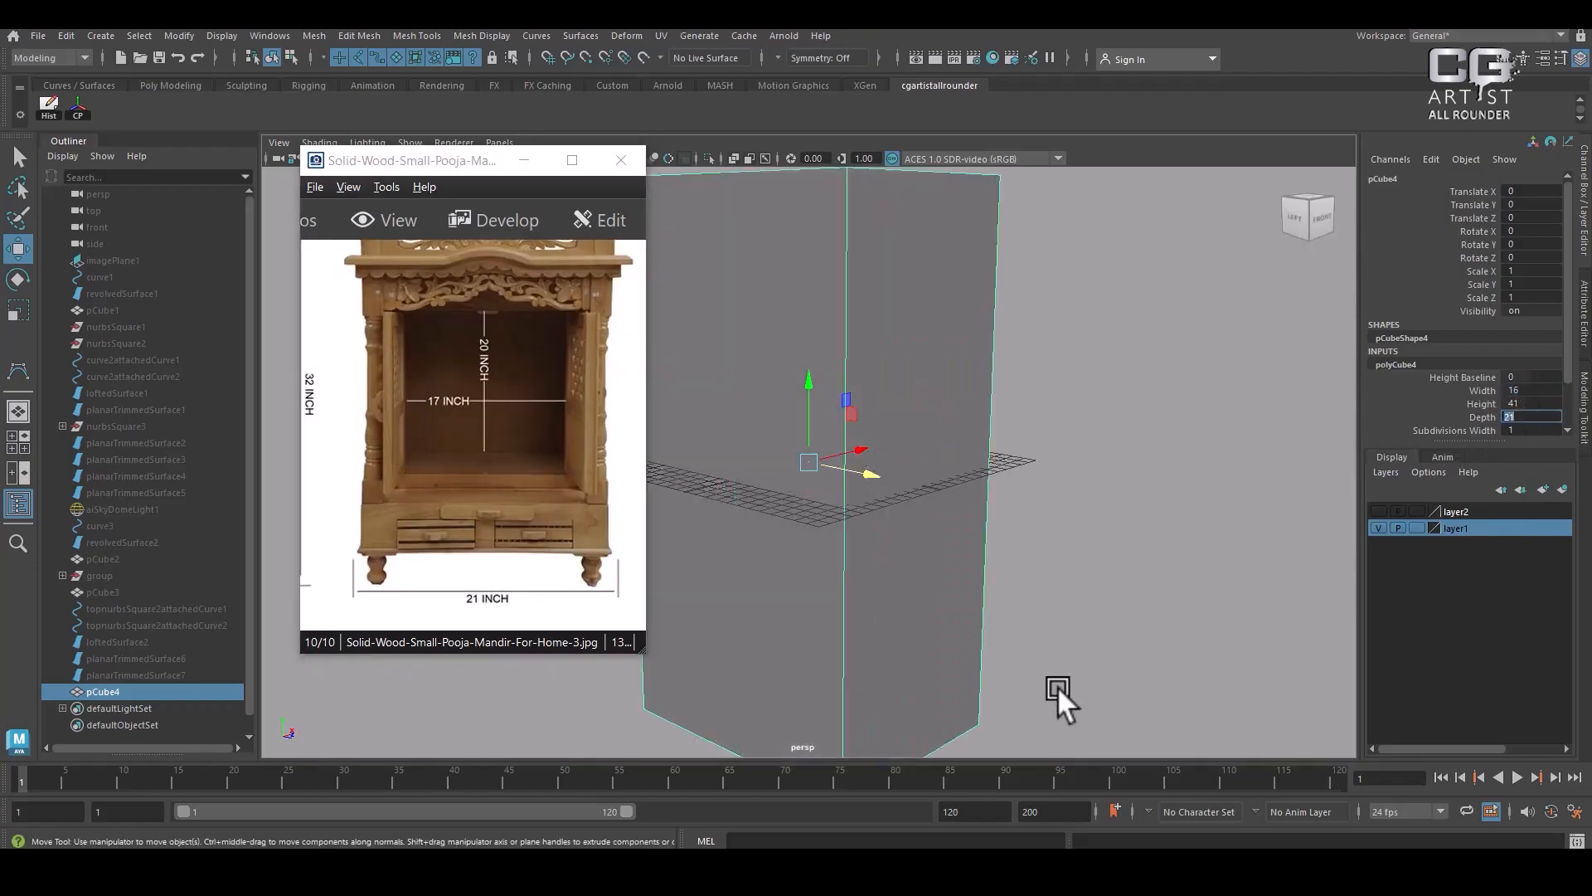
{"action": "key", "text": "f"}
{"action": "left_click_drag", "start_coordinate": [932, 468], "coordinate": [1188, 570], "text": "alt"}
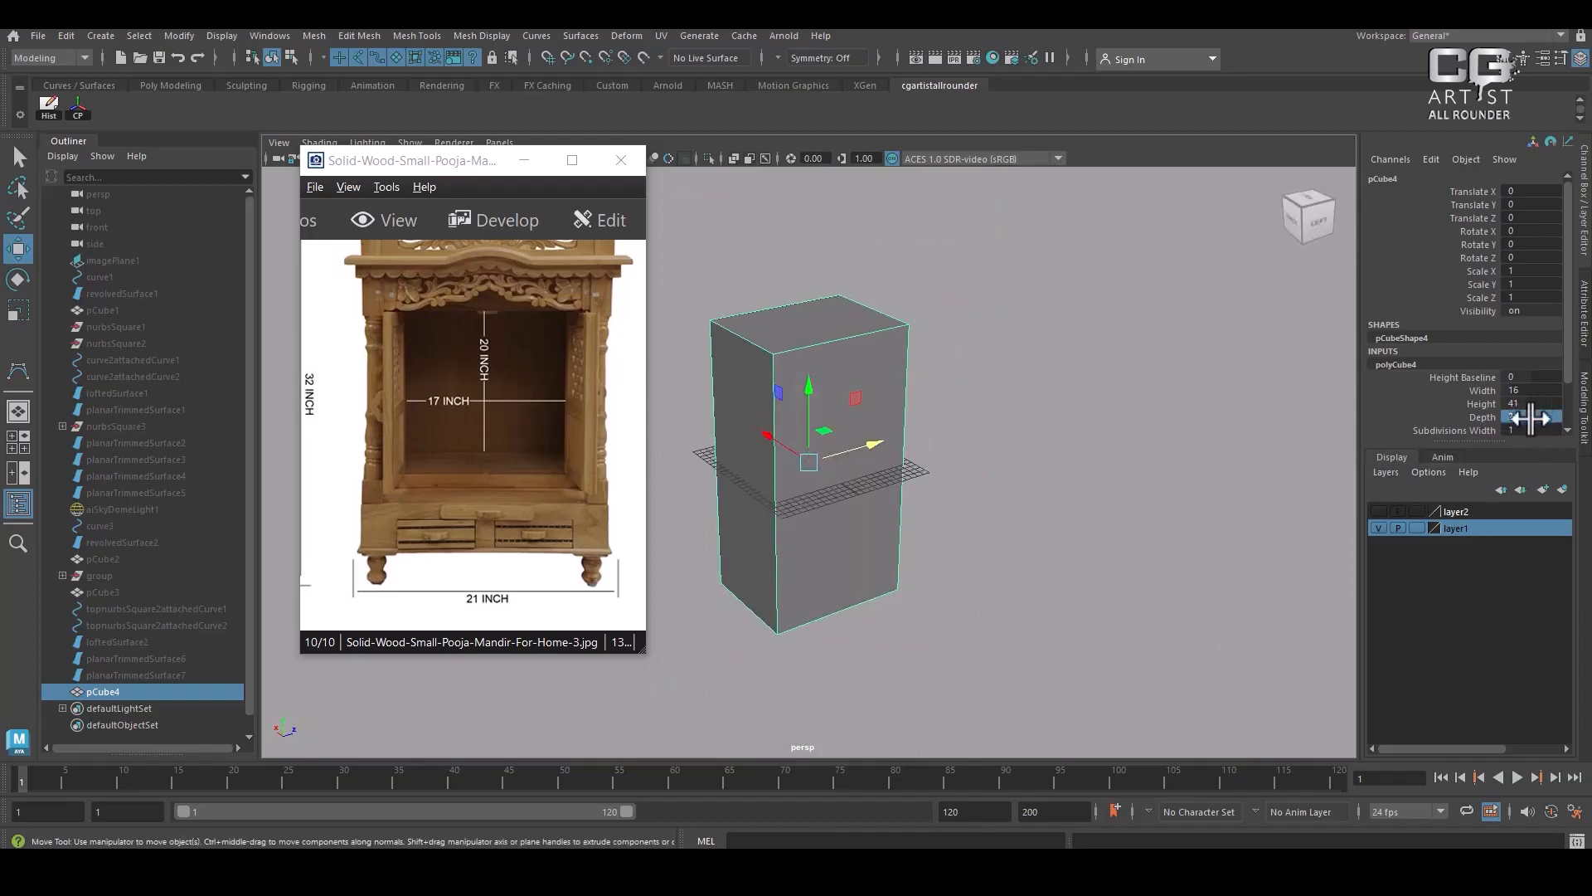
Try varying the cube's depth interactively to about 23.9 and return it to 21 inches
{"action": "left_click", "coordinate": [1481, 414]}
{"action": "middle_click_drag", "start_coordinate": [1112, 488], "coordinate": [1136, 487]}
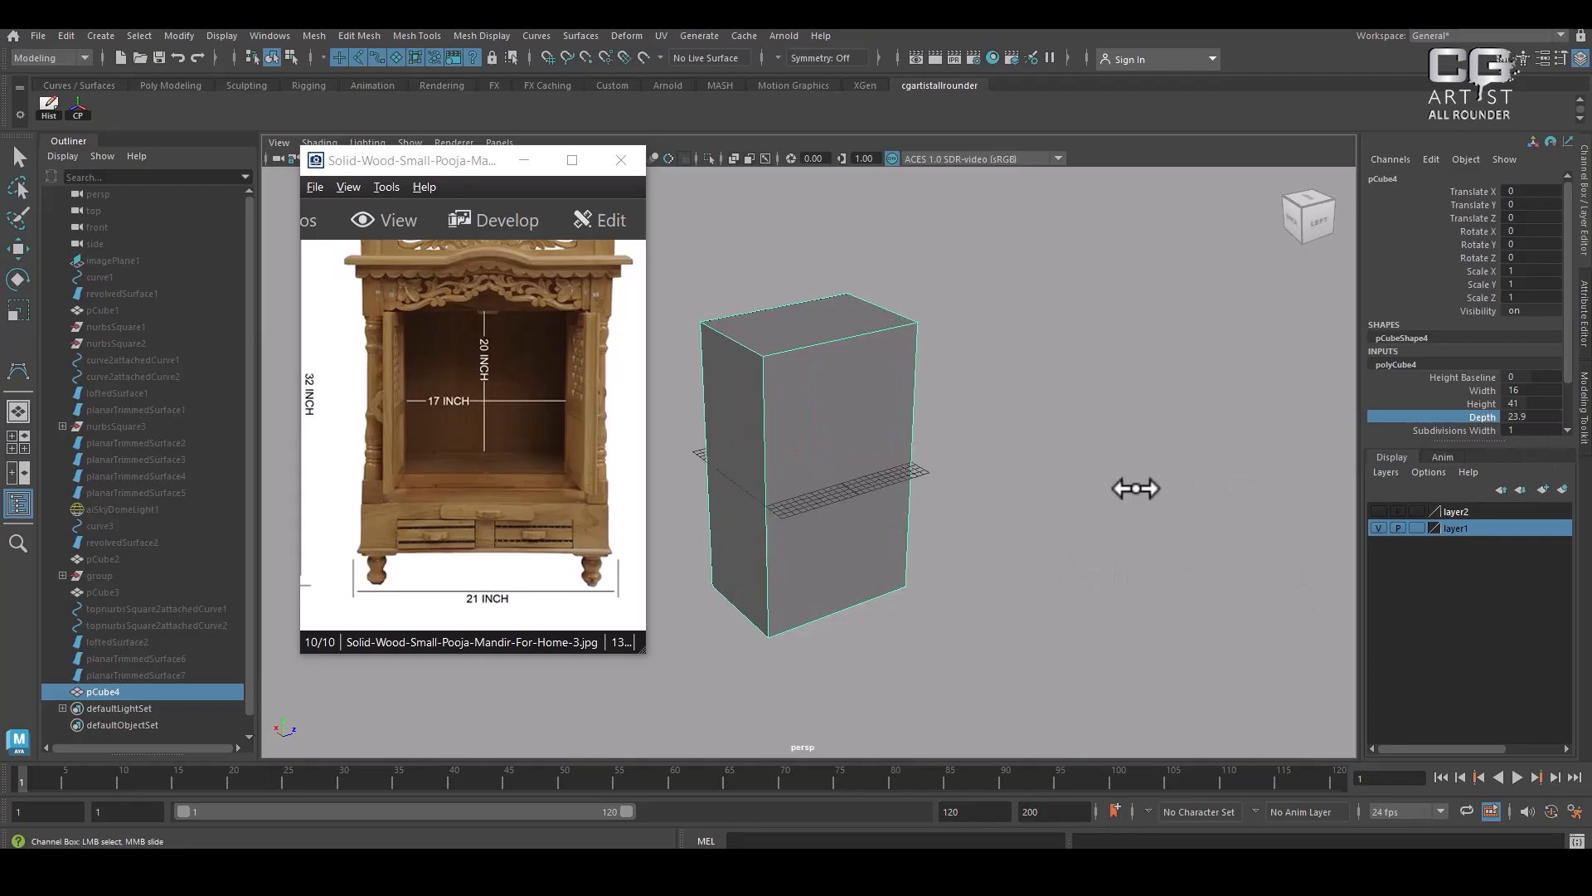
{"action": "left_click", "coordinate": [1535, 416]}
{"action": "type", "text": "21"}
{"action": "key", "text": "Return"}
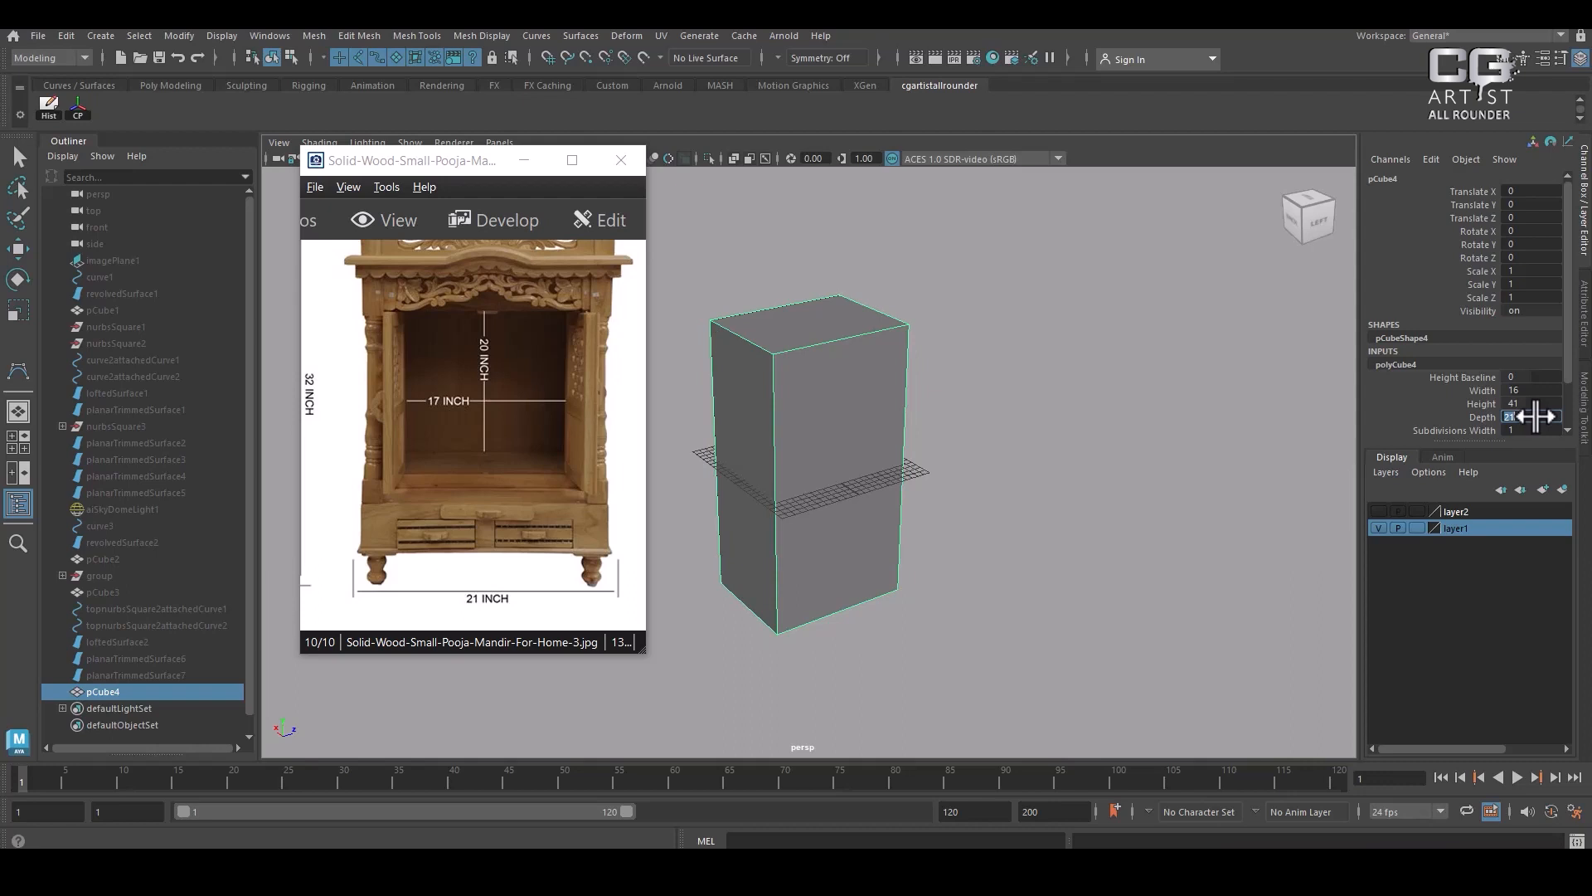
Compare the other temple reference pictures, return to Solid-Wood-Small-Pooja-Mandir-For-Home-3.jpg, and minimize the image viewer
{"action": "left_click", "coordinate": [522, 525]}
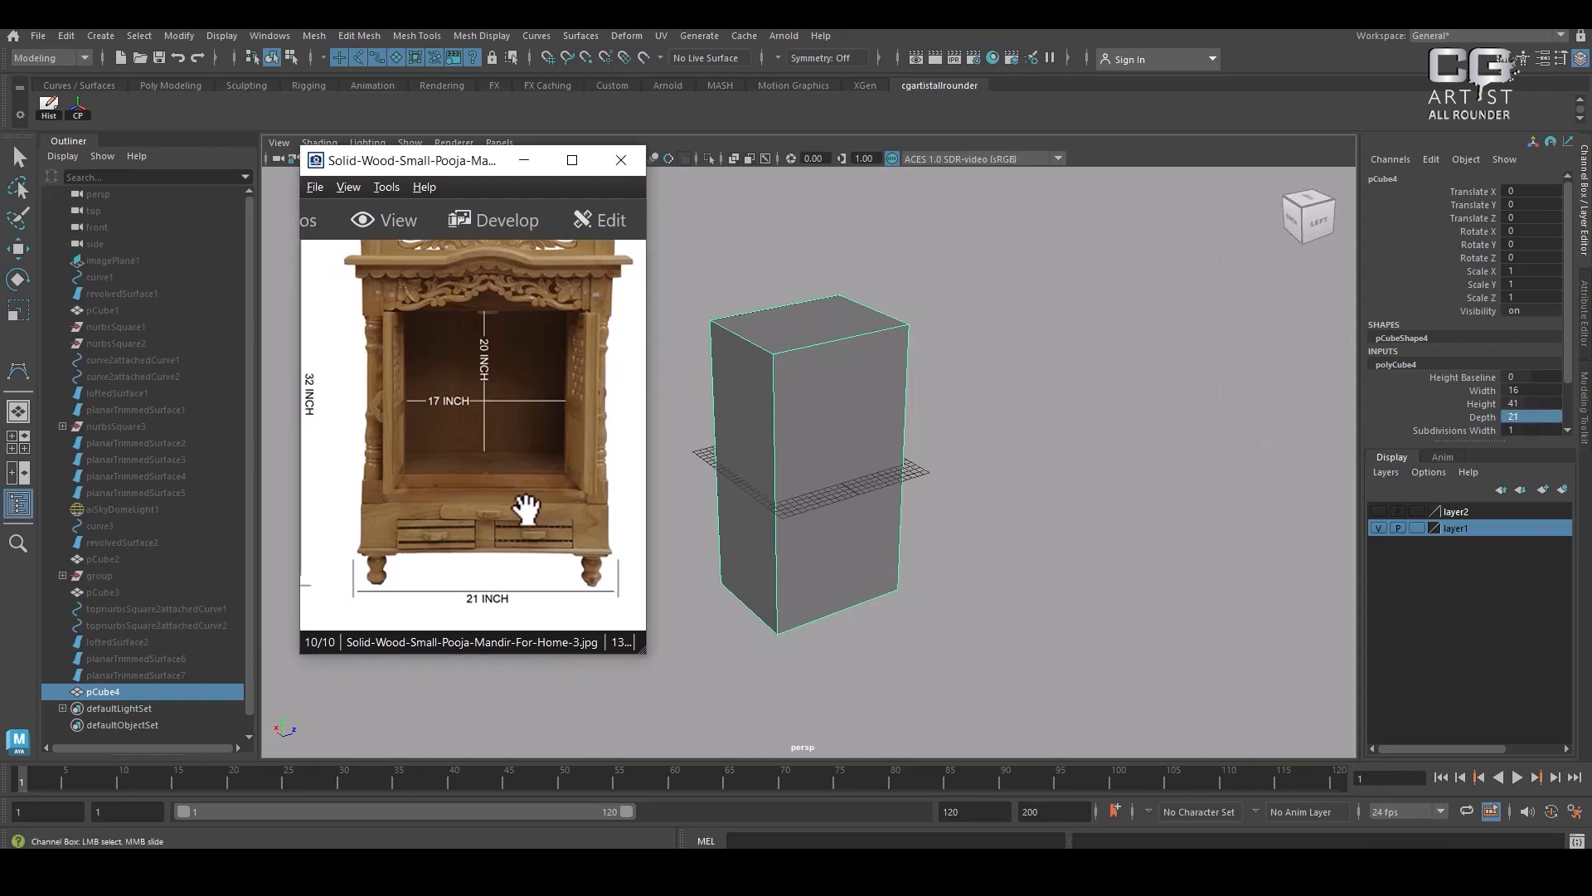
{"action": "scroll", "coordinate": [525, 509], "scroll_direction": "up", "scroll_amount": 1}
{"action": "scroll", "coordinate": [474, 516], "scroll_direction": "up", "scroll_amount": 1}
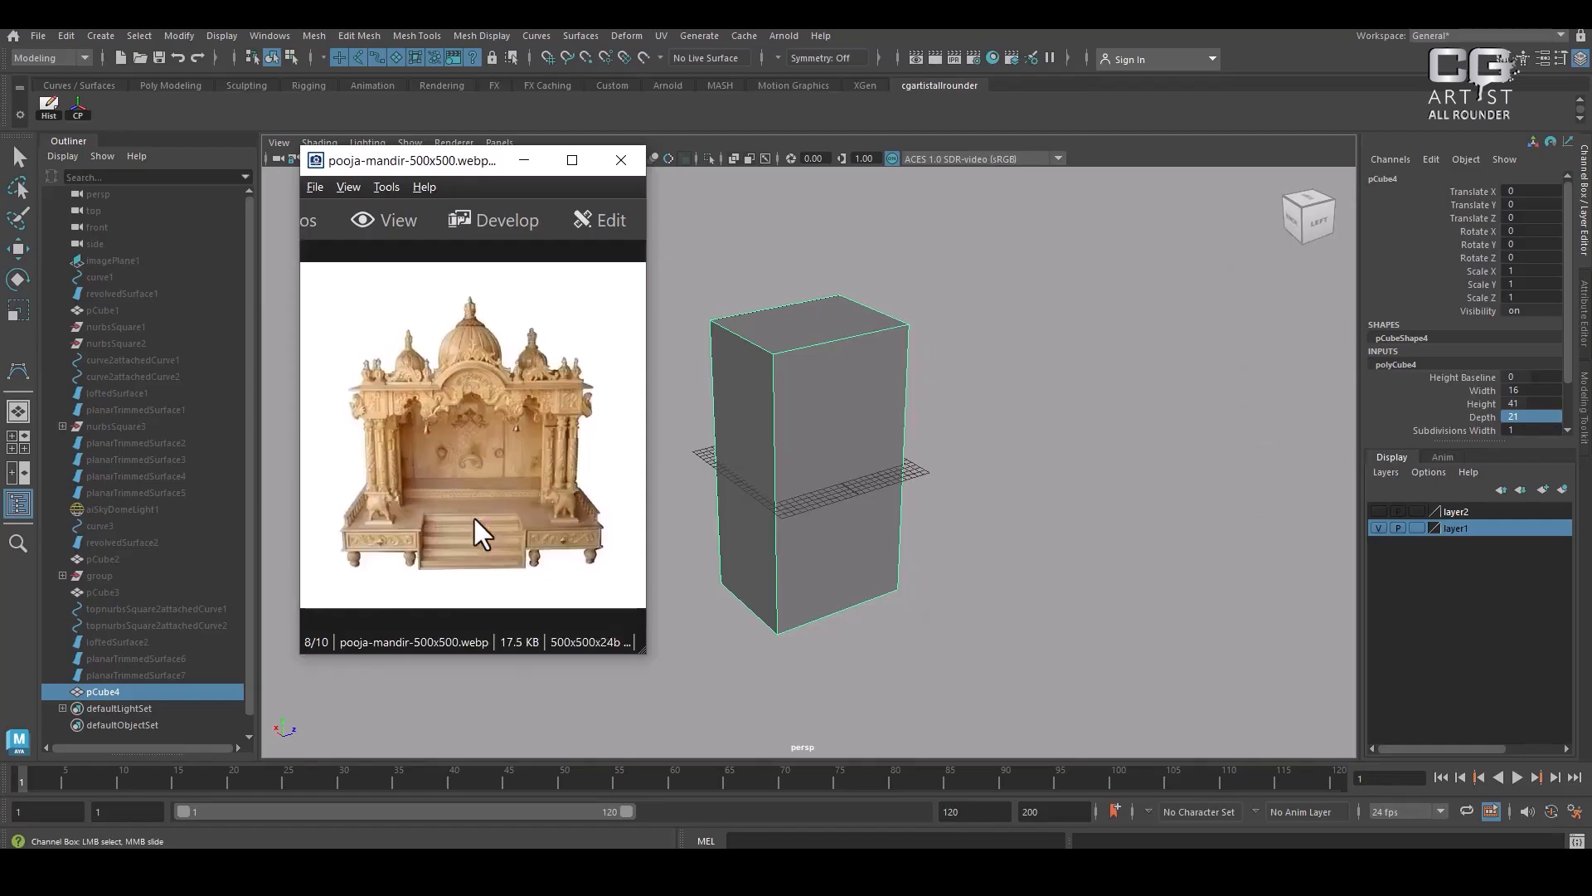
{"action": "scroll", "coordinate": [518, 484], "scroll_direction": "down", "scroll_amount": 2}
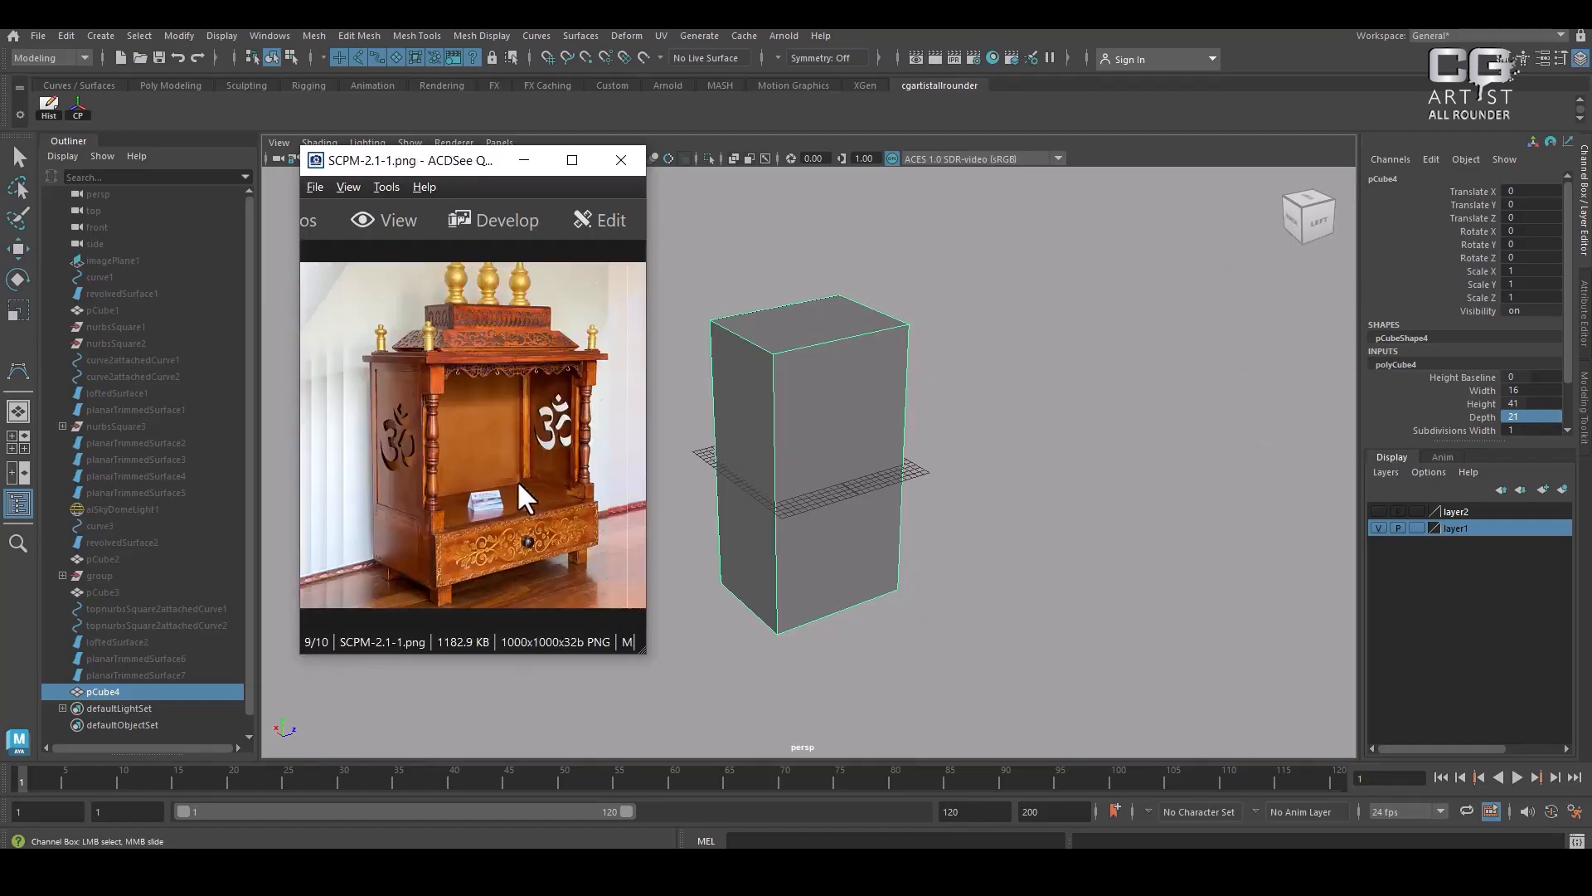
{"action": "scroll", "coordinate": [517, 483], "scroll_direction": "up", "scroll_amount": 5}
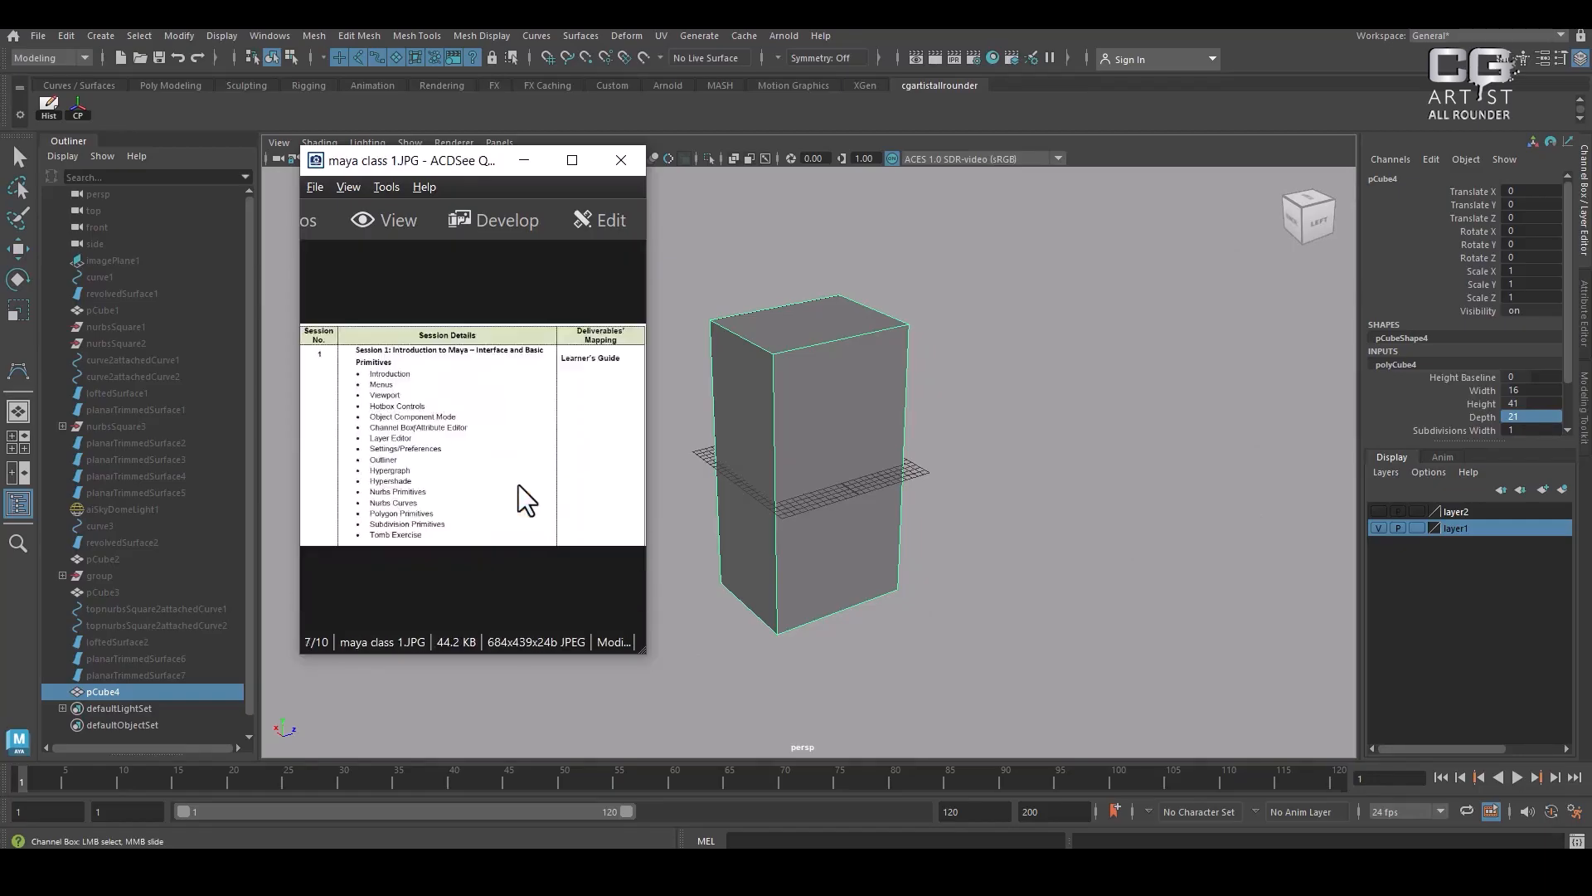
{"action": "scroll", "coordinate": [520, 484], "scroll_direction": "up", "scroll_amount": 2}
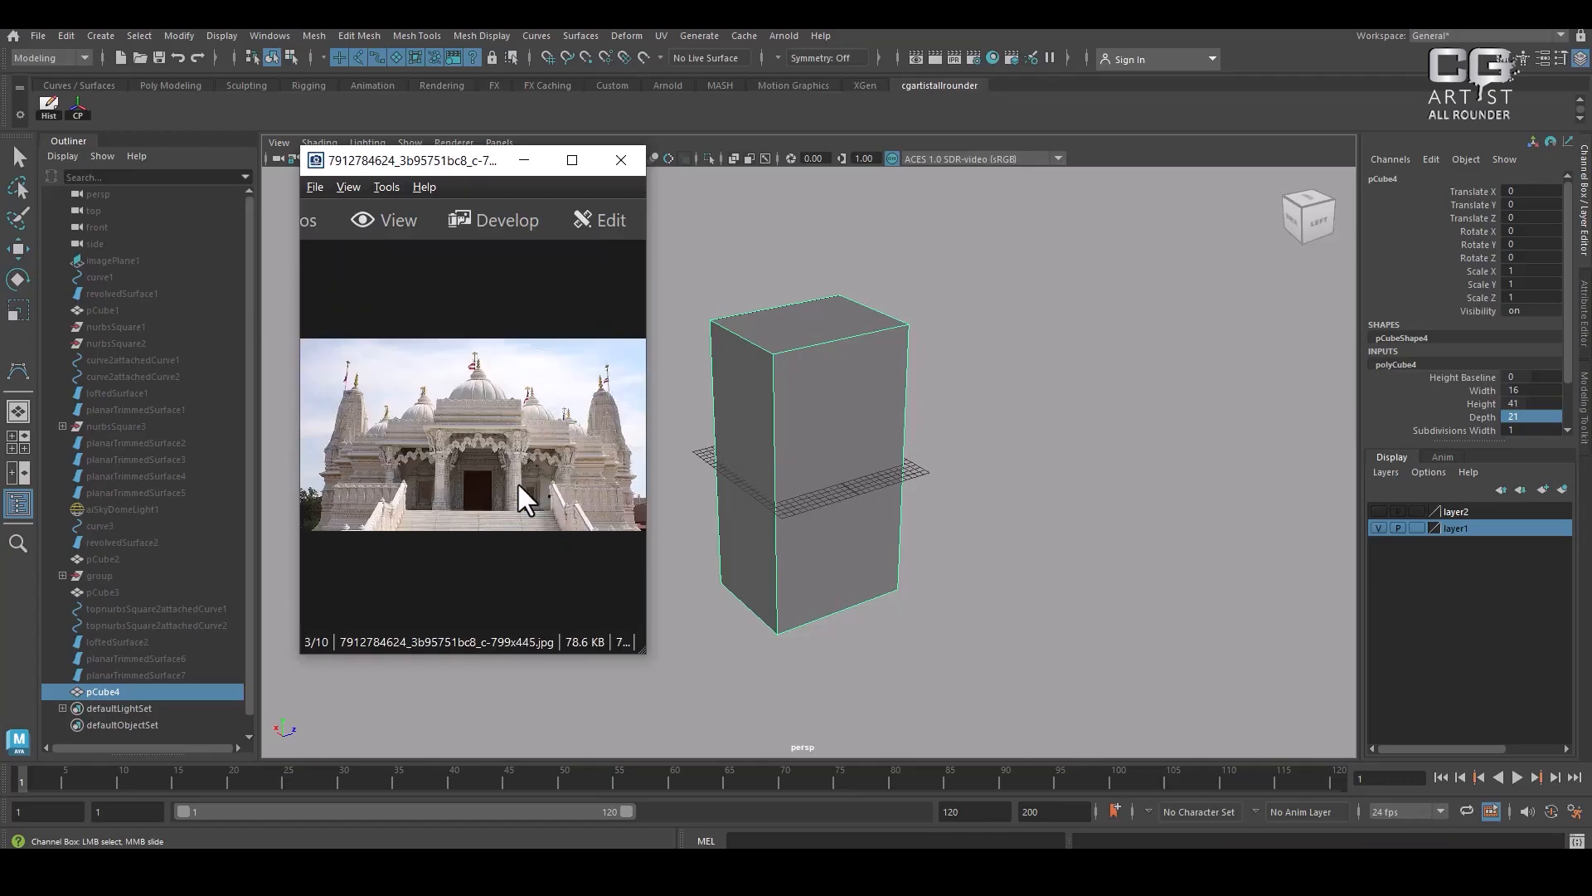
{"action": "scroll", "coordinate": [519, 484], "scroll_direction": "down", "scroll_amount": 1}
{"action": "scroll", "coordinate": [520, 484], "scroll_direction": "up", "scroll_amount": 2}
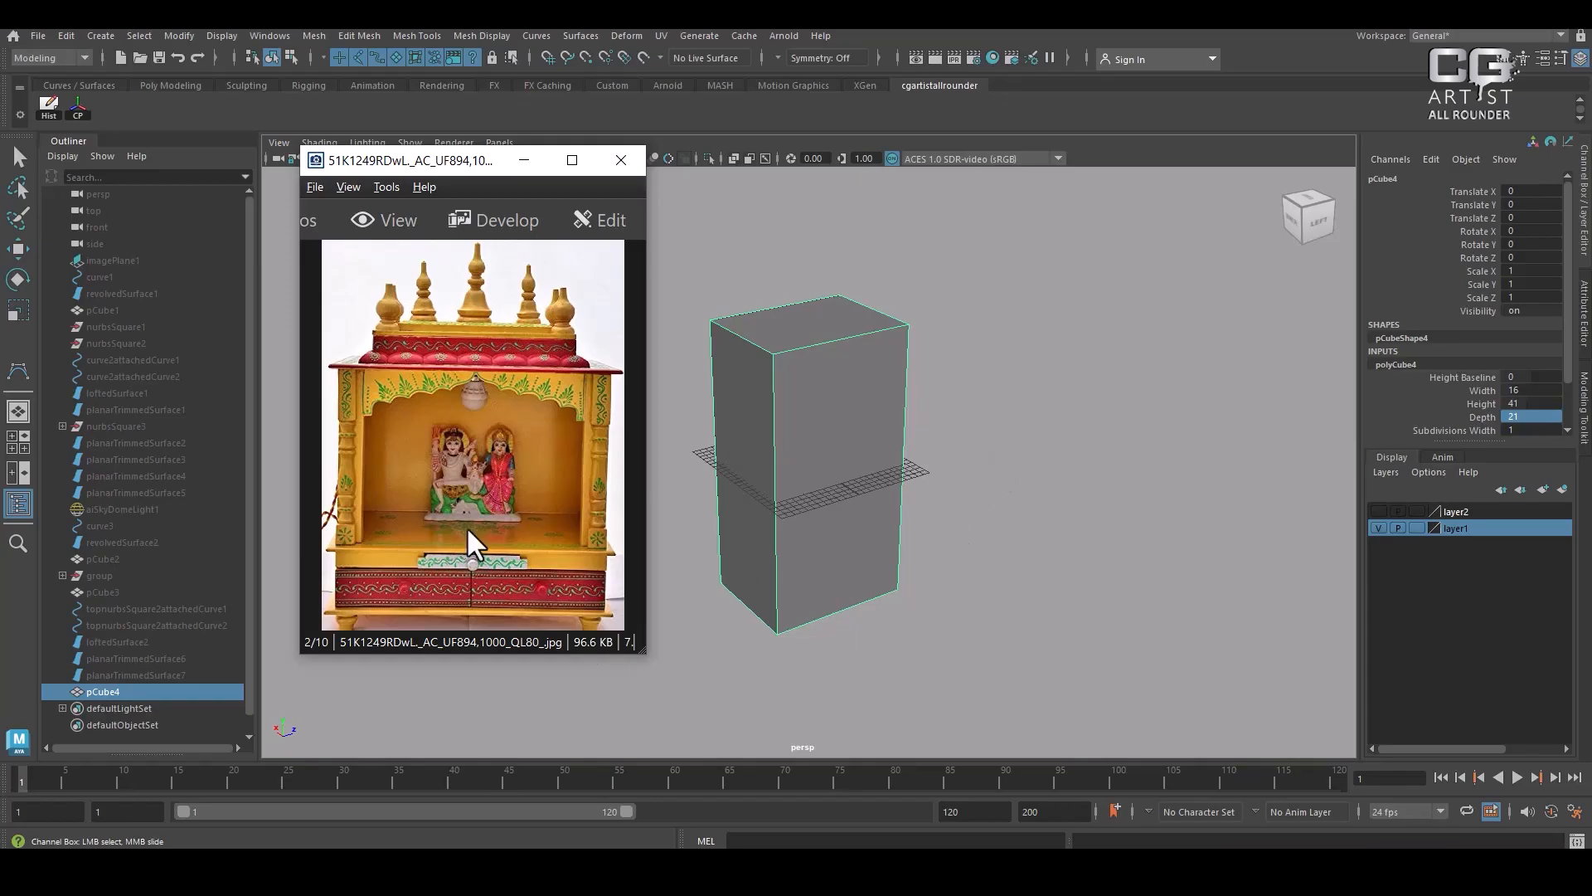
{"action": "scroll", "coordinate": [466, 526], "scroll_direction": "down", "scroll_amount": 8}
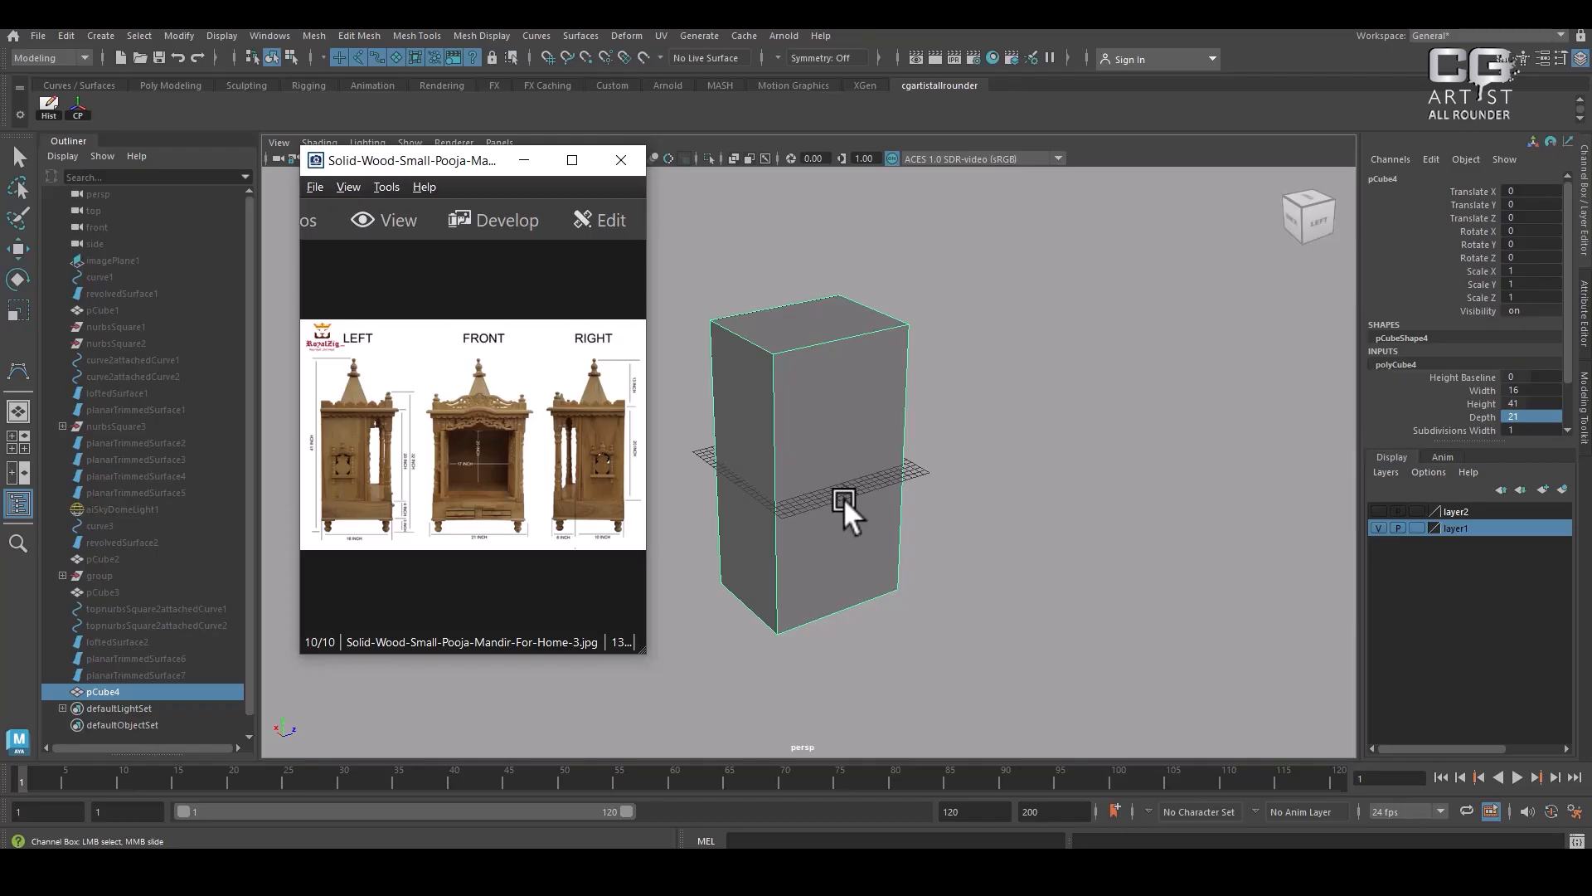
{"action": "left_click", "coordinate": [526, 161]}
Put the selected cube in a new display layer named measurement with an olive-yellow colour
{"action": "left_click_drag", "start_coordinate": [933, 495], "coordinate": [967, 566], "text": "alt"}
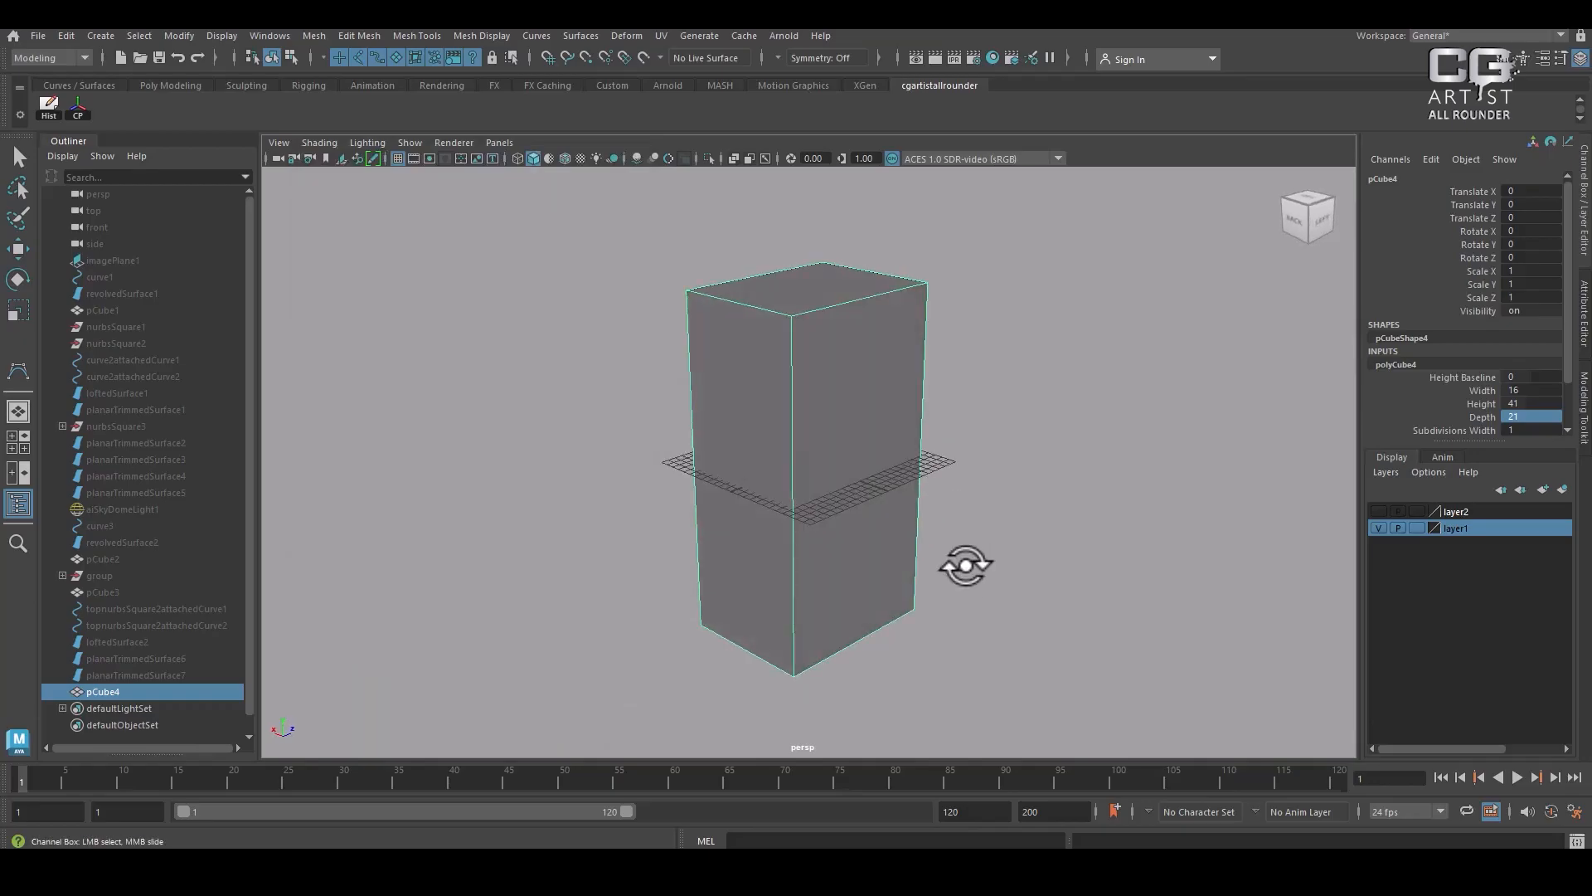
{"action": "right_click_drag", "start_coordinate": [999, 460], "coordinate": [902, 531], "text": "alt"}
{"action": "left_click_drag", "start_coordinate": [902, 530], "coordinate": [978, 535], "text": "alt"}
{"action": "key", "text": "w"}
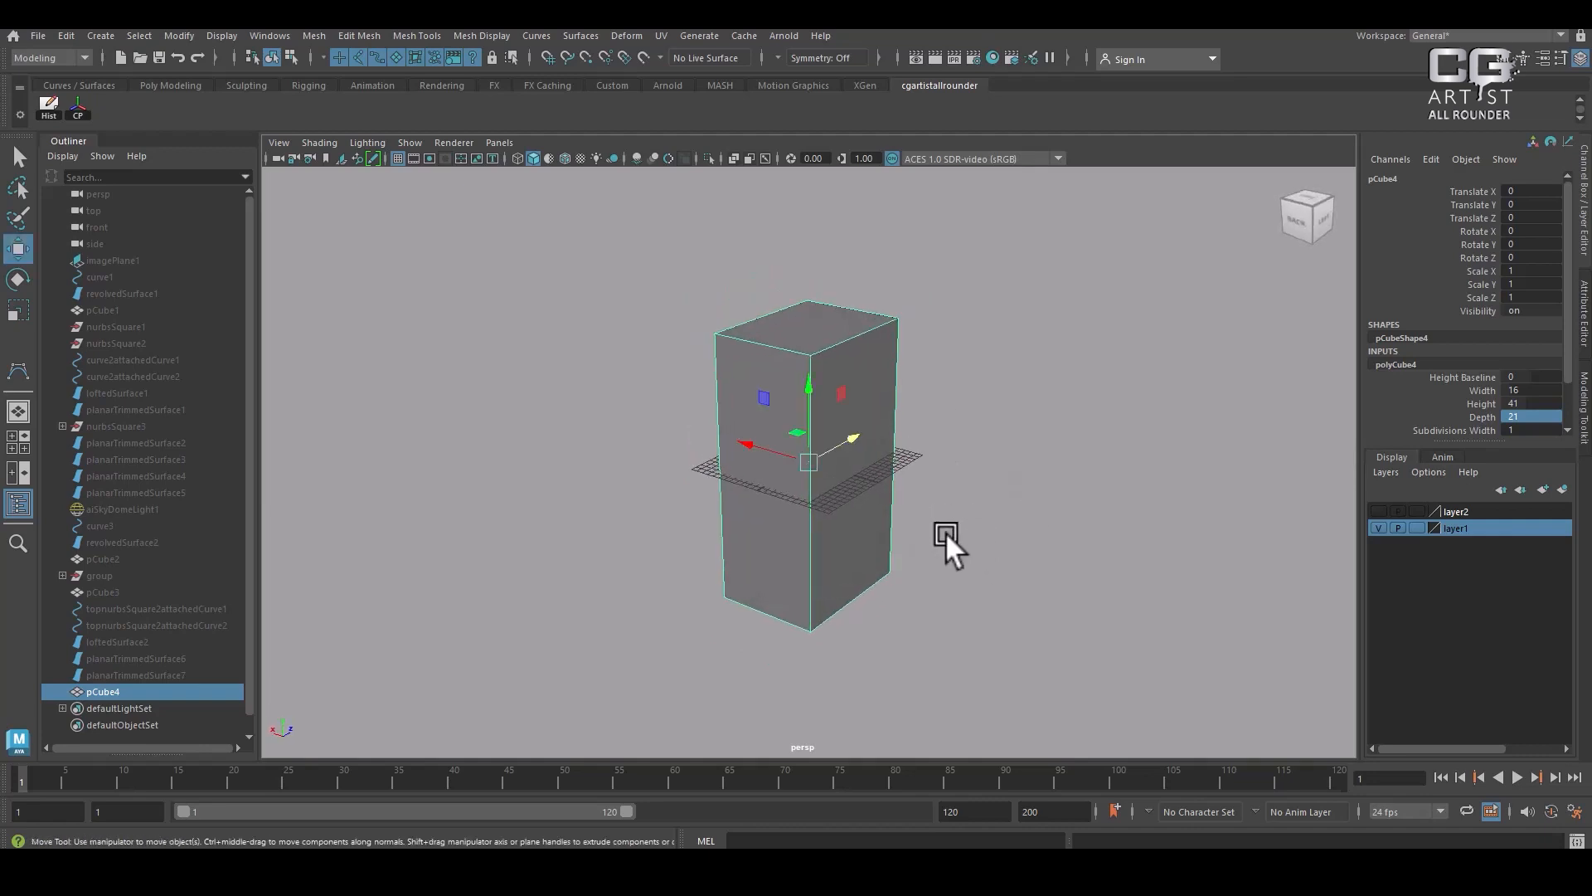
{"action": "left_click_drag", "start_coordinate": [921, 550], "coordinate": [943, 551], "text": "alt"}
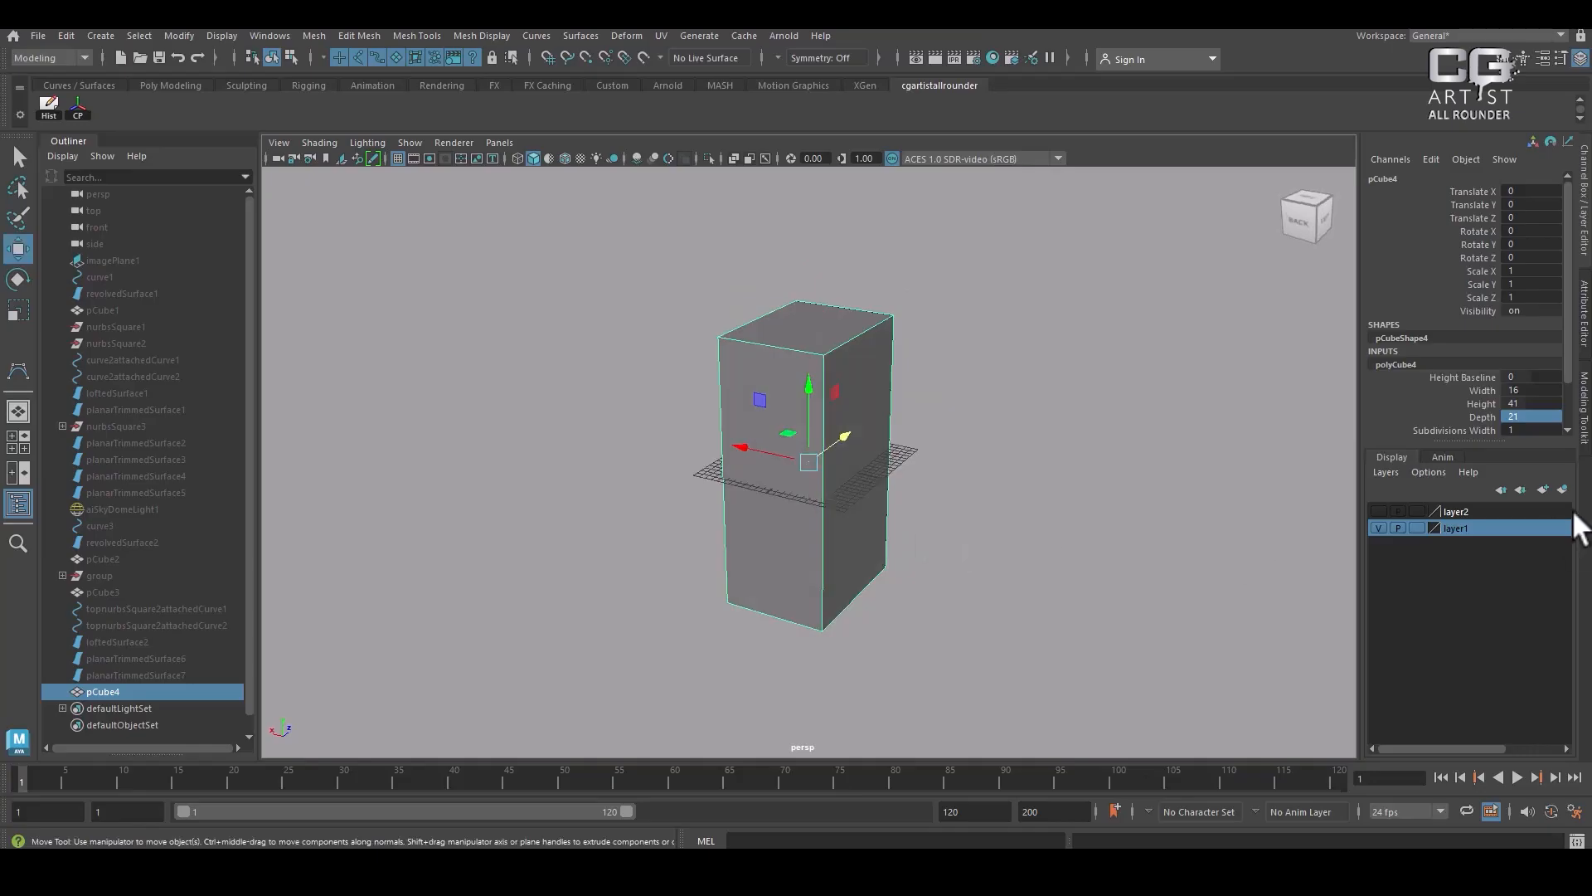
{"action": "left_click", "coordinate": [1562, 489]}
{"action": "left_click", "coordinate": [1378, 510]}
{"action": "left_click", "coordinate": [1378, 510]}
{"action": "double_click", "coordinate": [1455, 511]}
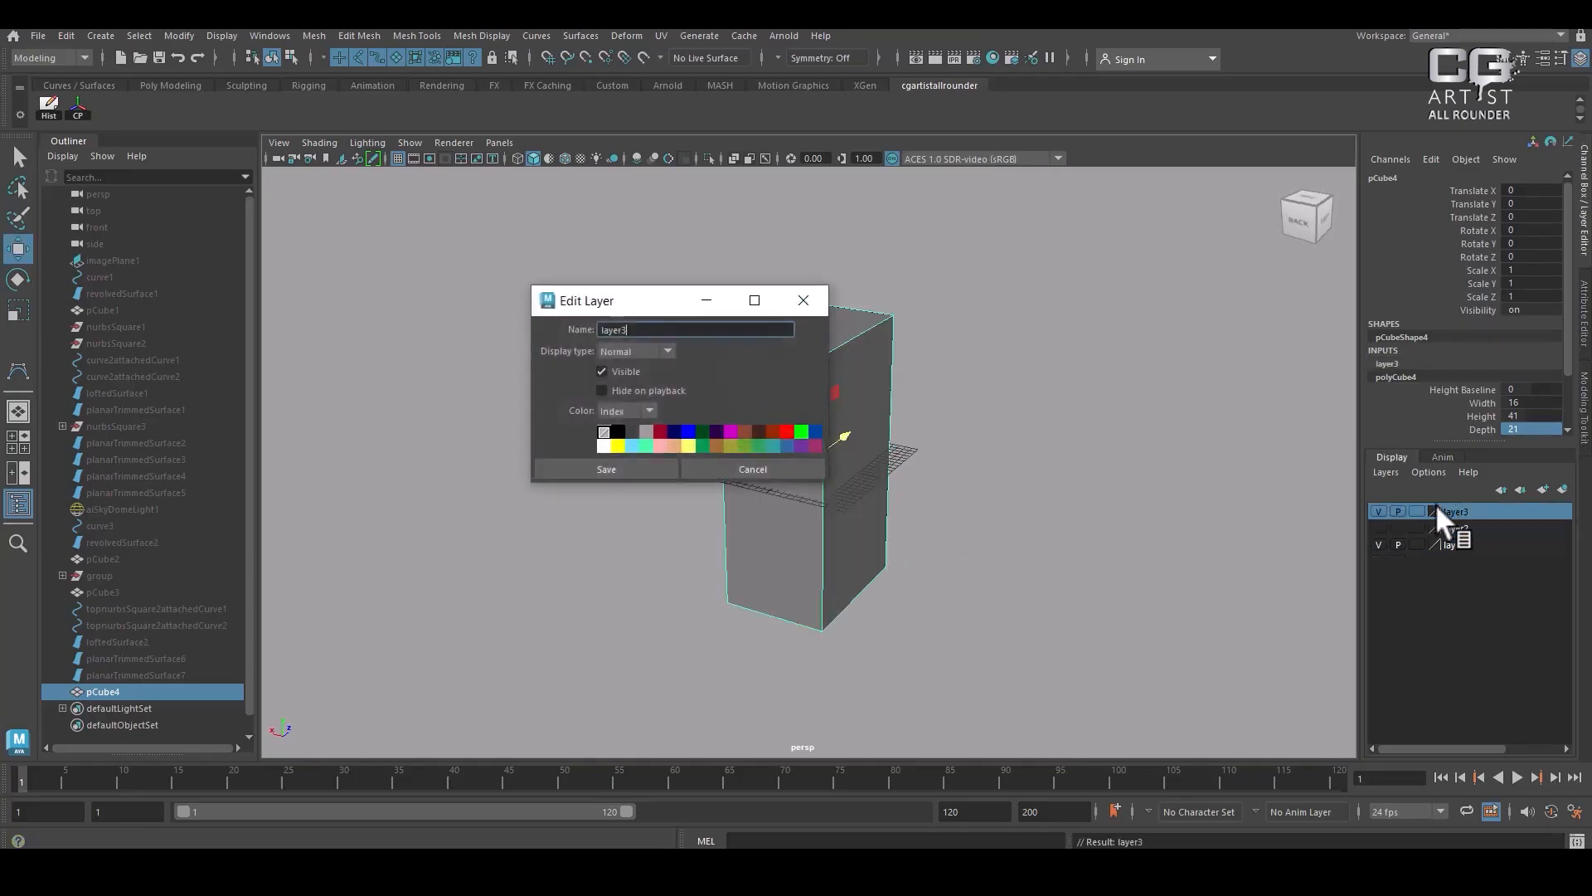
{"action": "type", "text": "mea"}
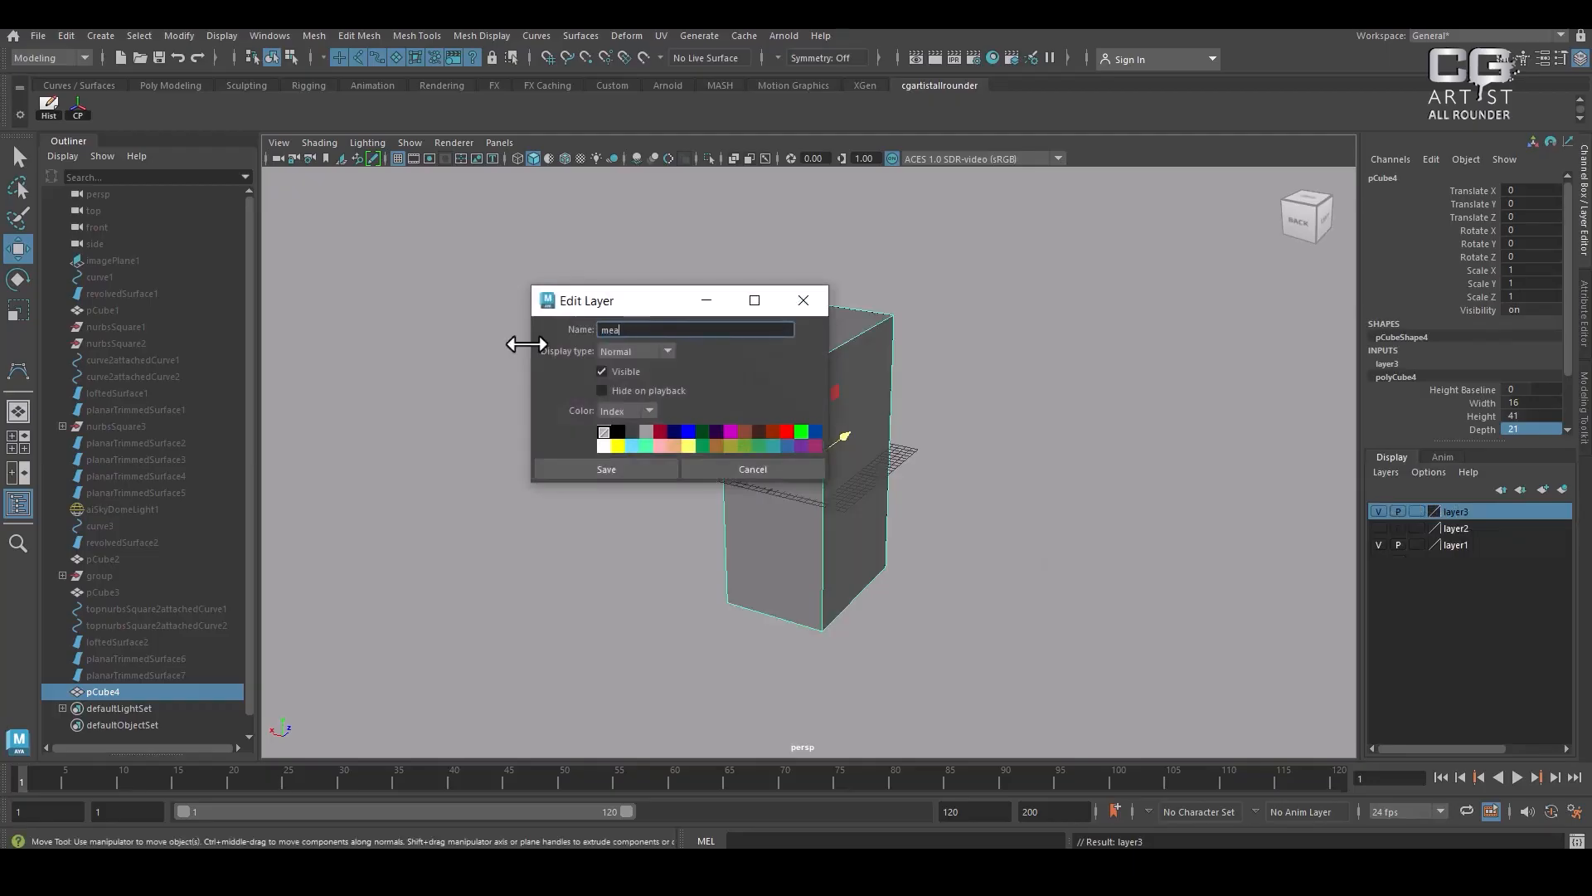
{"action": "type", "text": "surement"}
{"action": "left_click_drag", "start_coordinate": [729, 445], "coordinate": [640, 508]}
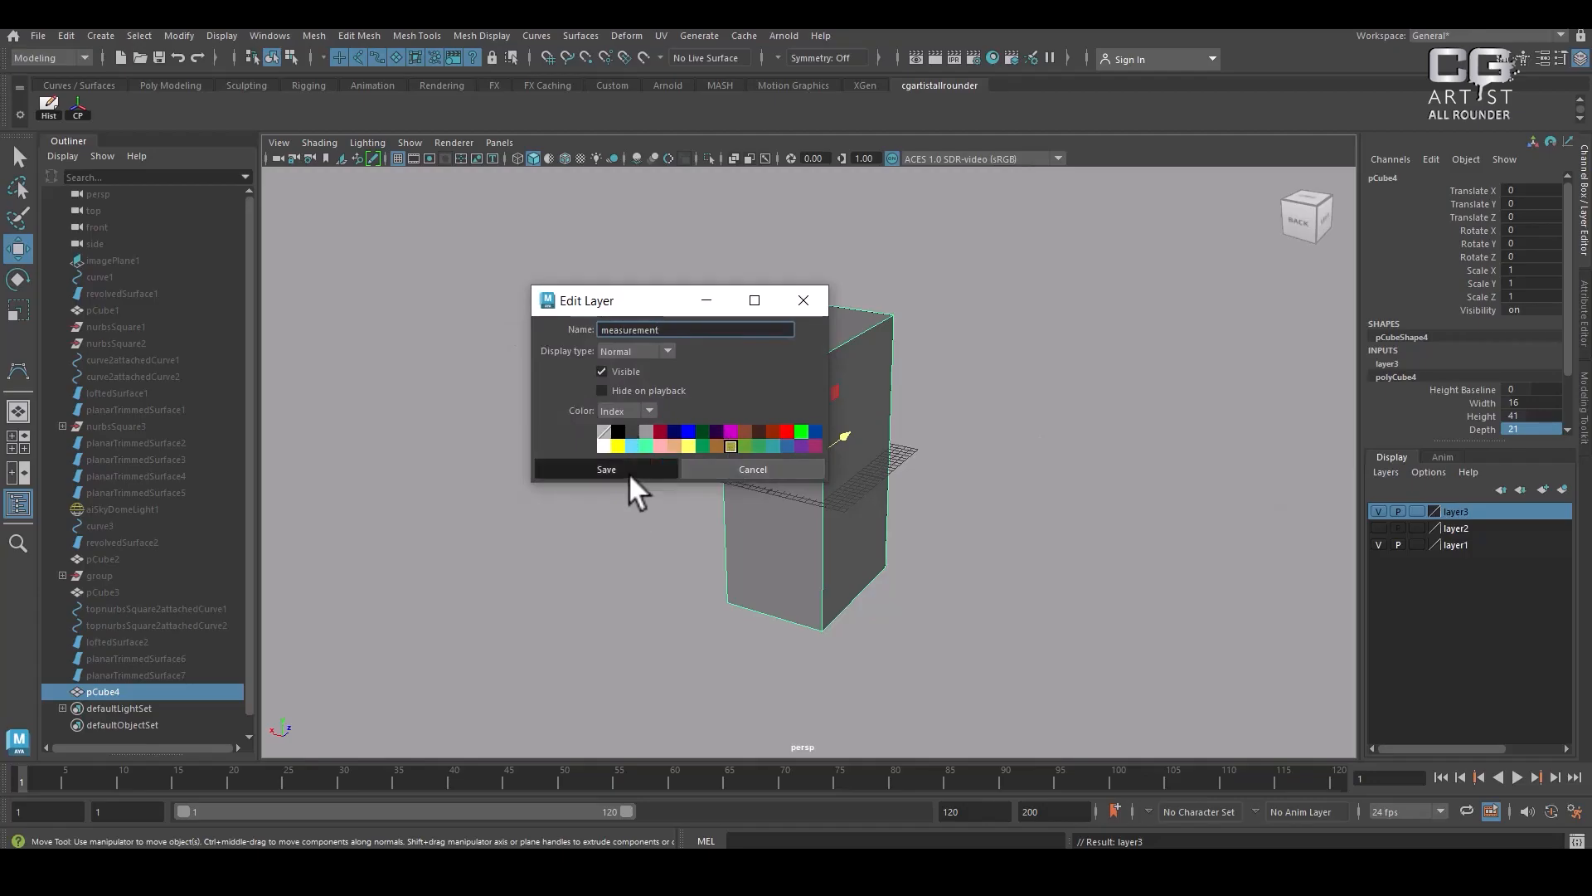
{"action": "left_click", "coordinate": [629, 471]}
Raise the cube in the front view to about 20.35 on Y so its base rests on the grid
{"action": "key", "text": "space"}
{"action": "left_click_drag", "start_coordinate": [978, 427], "coordinate": [939, 515]}
{"action": "key", "text": "f"}
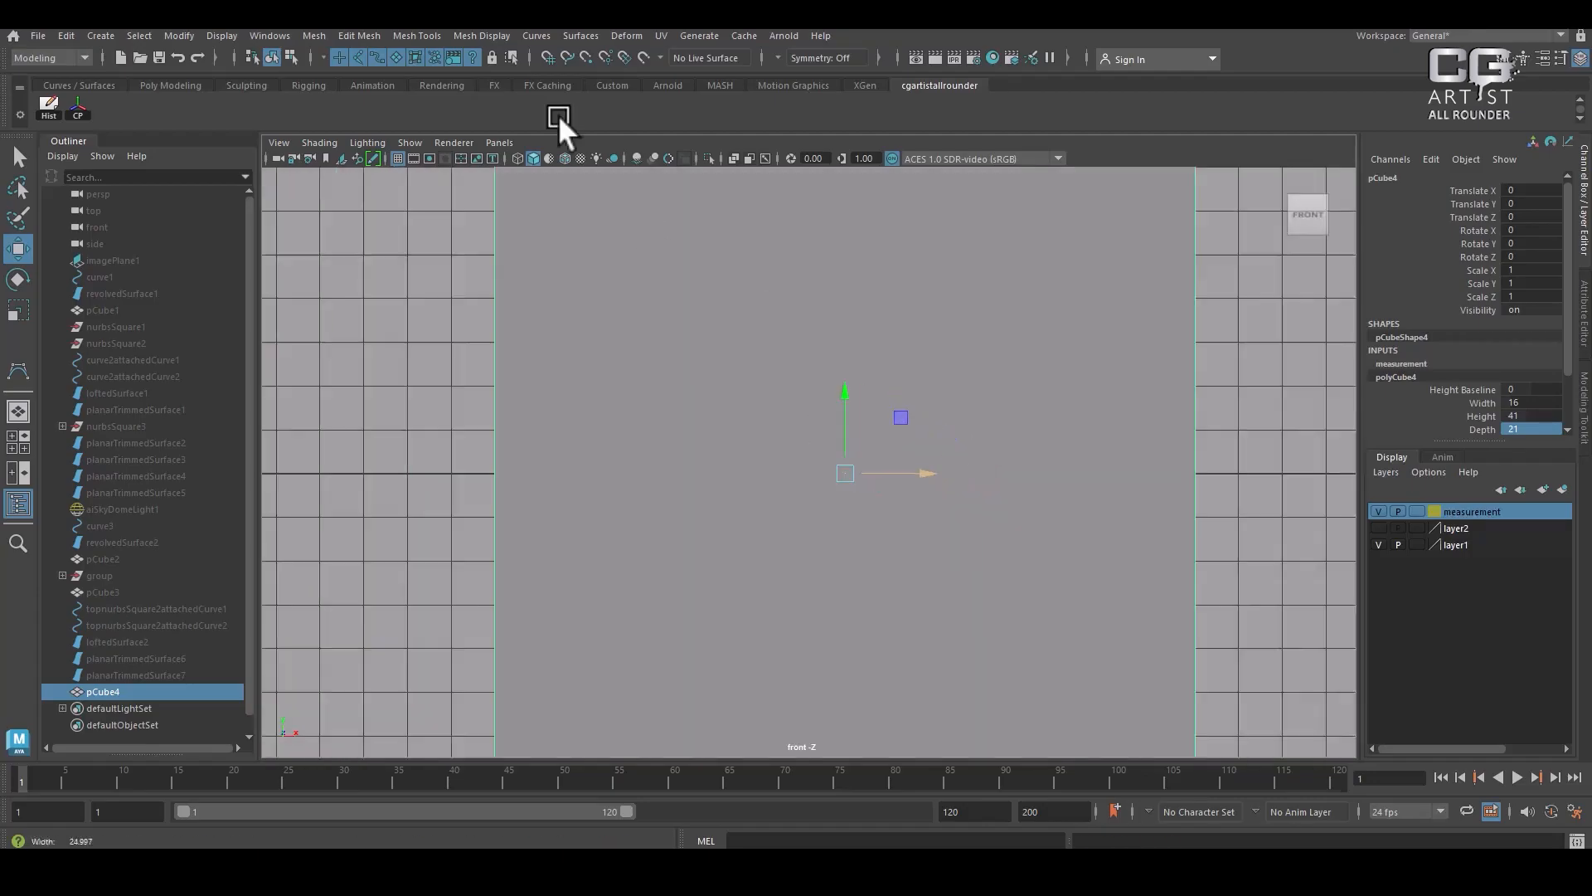
{"action": "left_click_drag", "start_coordinate": [833, 470], "coordinate": [812, 287]}
{"action": "key", "text": "space"}
{"action": "left_click_drag", "start_coordinate": [962, 511], "coordinate": [984, 494]}
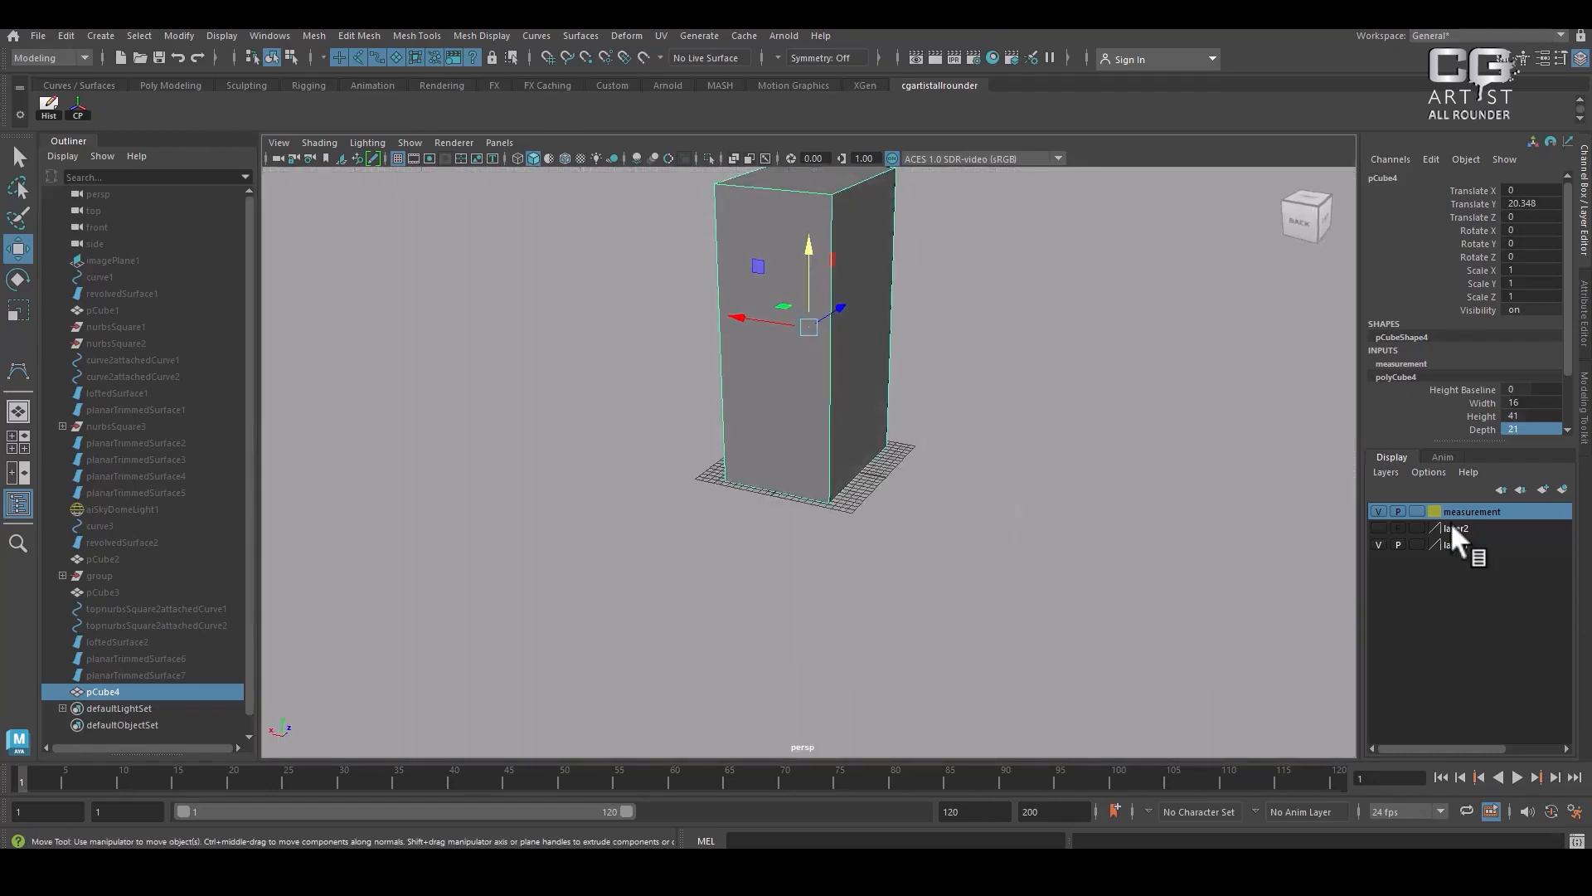
Set the measurement layer's display type to Template
{"action": "left_click", "coordinate": [1416, 511]}
{"action": "left_click", "coordinate": [1415, 512]}
{"action": "left_click_drag", "start_coordinate": [1048, 579], "coordinate": [925, 543], "text": "alt"}
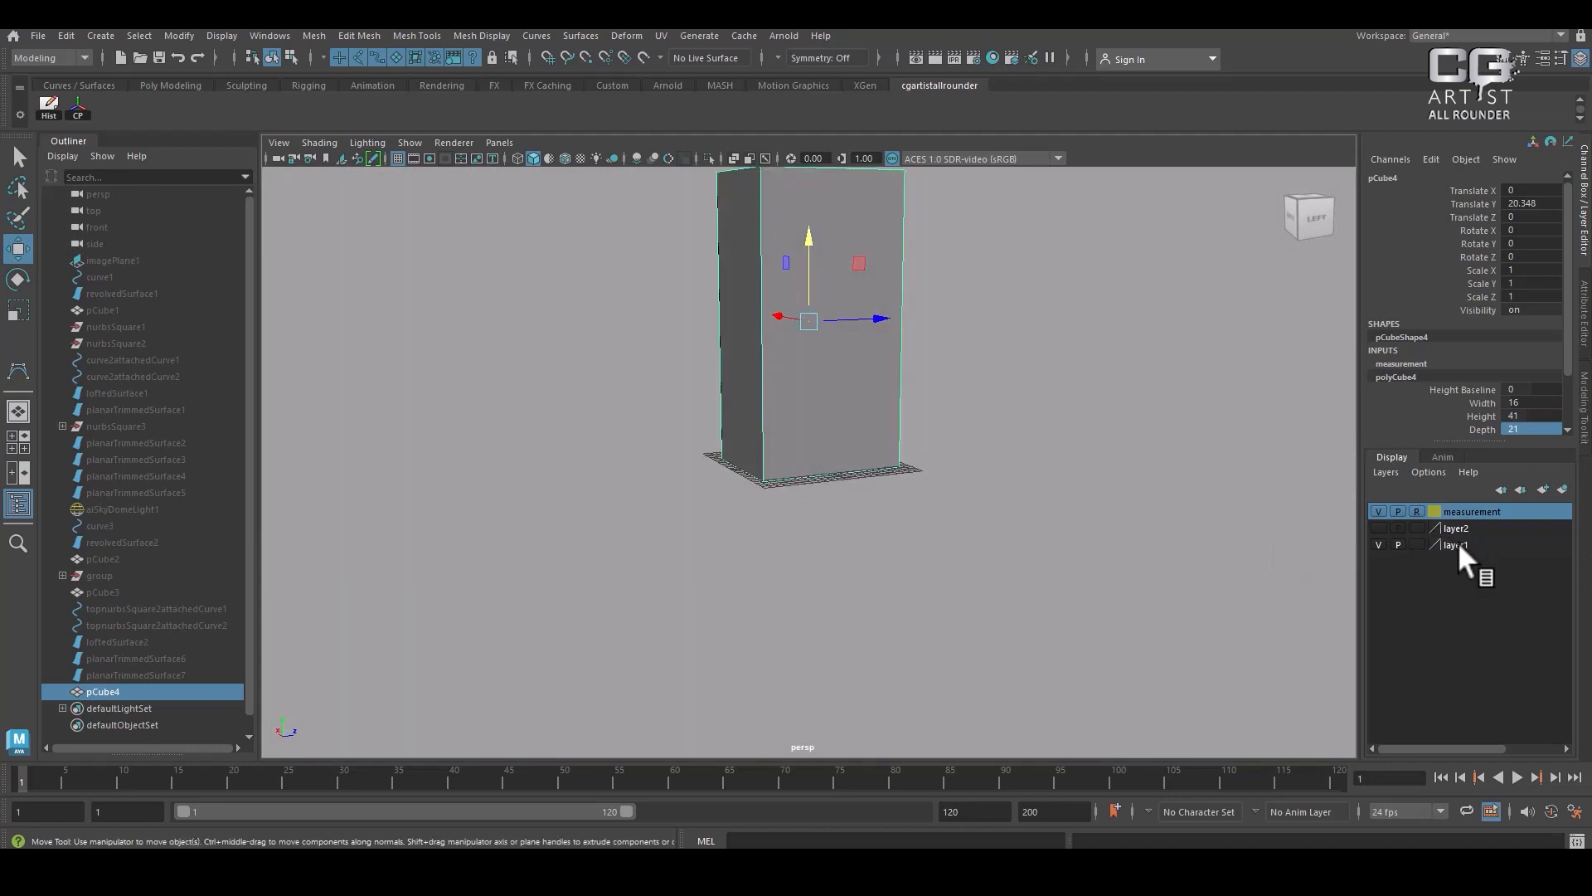
{"action": "left_click", "coordinate": [1417, 509]}
{"action": "left_click_drag", "start_coordinate": [1221, 574], "coordinate": [1201, 608], "text": "alt"}
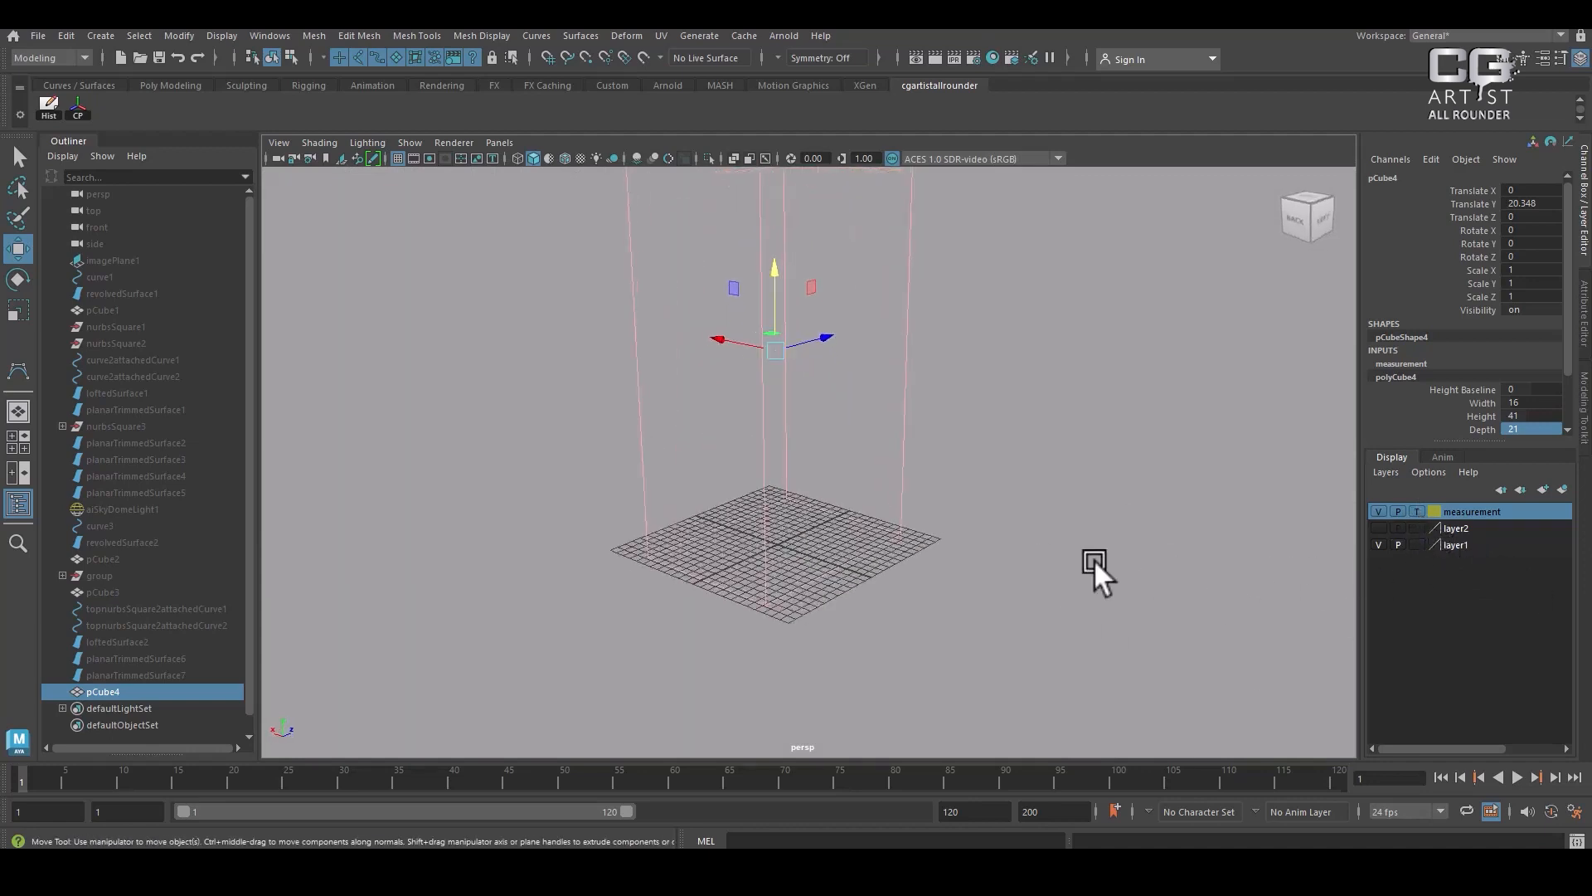
Clear the selection and show all hidden objects in the scene
{"action": "left_click", "coordinate": [1094, 559]}
{"action": "left_click", "coordinate": [222, 36]}
{"action": "mouse_move", "coordinate": [275, 144]}
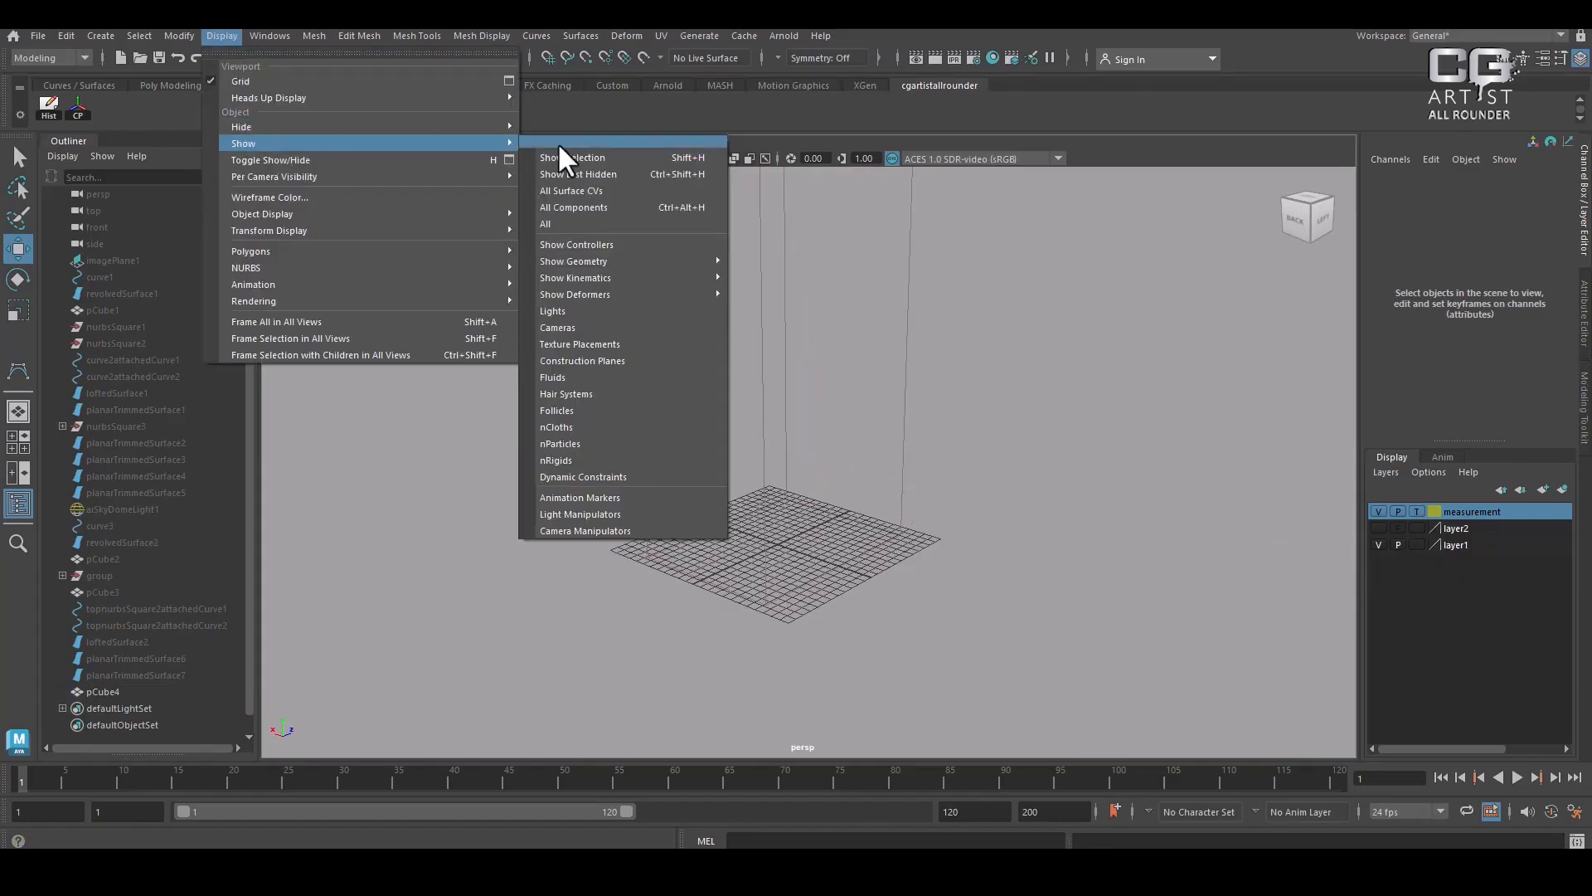
{"action": "left_click", "coordinate": [560, 222]}
Examine the temple model's size against the measurement cube from several angles and distances
{"action": "scroll", "coordinate": [987, 522], "scroll_direction": "up", "scroll_amount": 3}
{"action": "middle_click_drag", "start_coordinate": [958, 575], "coordinate": [987, 448], "text": "alt"}
{"action": "scroll", "coordinate": [1035, 529], "scroll_direction": "up", "scroll_amount": 3}
{"action": "left_click_drag", "start_coordinate": [1036, 535], "coordinate": [1004, 519], "text": "alt"}
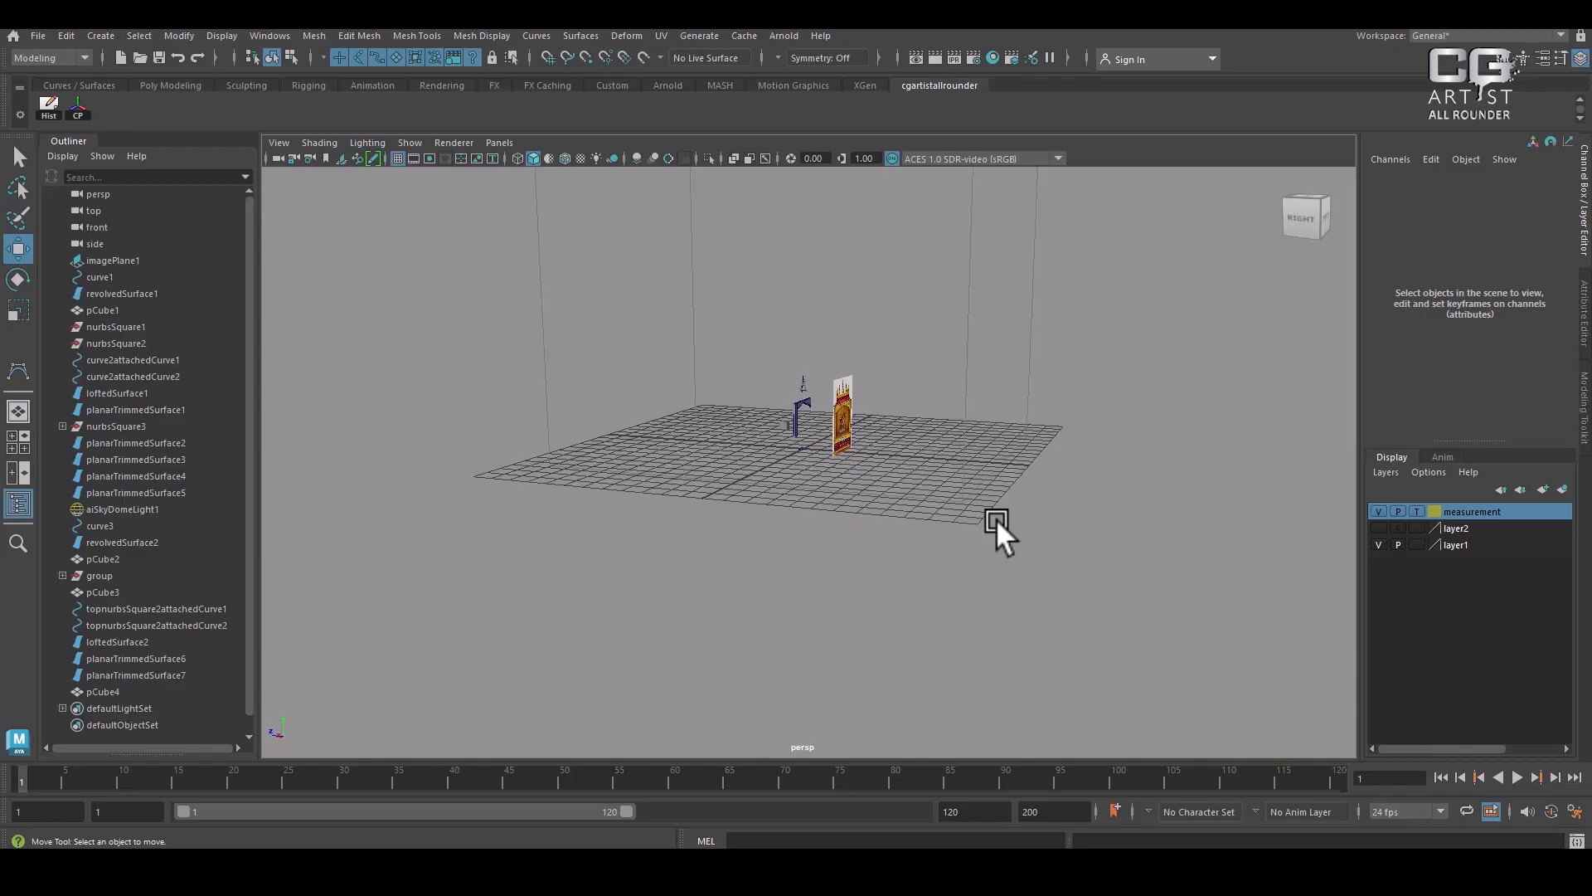
{"action": "scroll", "coordinate": [1019, 545], "scroll_direction": "down", "scroll_amount": 5}
{"action": "left_click_drag", "start_coordinate": [1018, 546], "coordinate": [1012, 461], "text": "alt"}
{"action": "scroll", "coordinate": [821, 406], "scroll_direction": "up", "scroll_amount": 6}
{"action": "scroll", "coordinate": [1033, 584], "scroll_direction": "up", "scroll_amount": 5}
{"action": "right_click_drag", "start_coordinate": [1013, 461], "coordinate": [647, 317], "text": "alt"}
{"action": "right_click_drag", "start_coordinate": [954, 531], "coordinate": [817, 452], "text": "alt"}
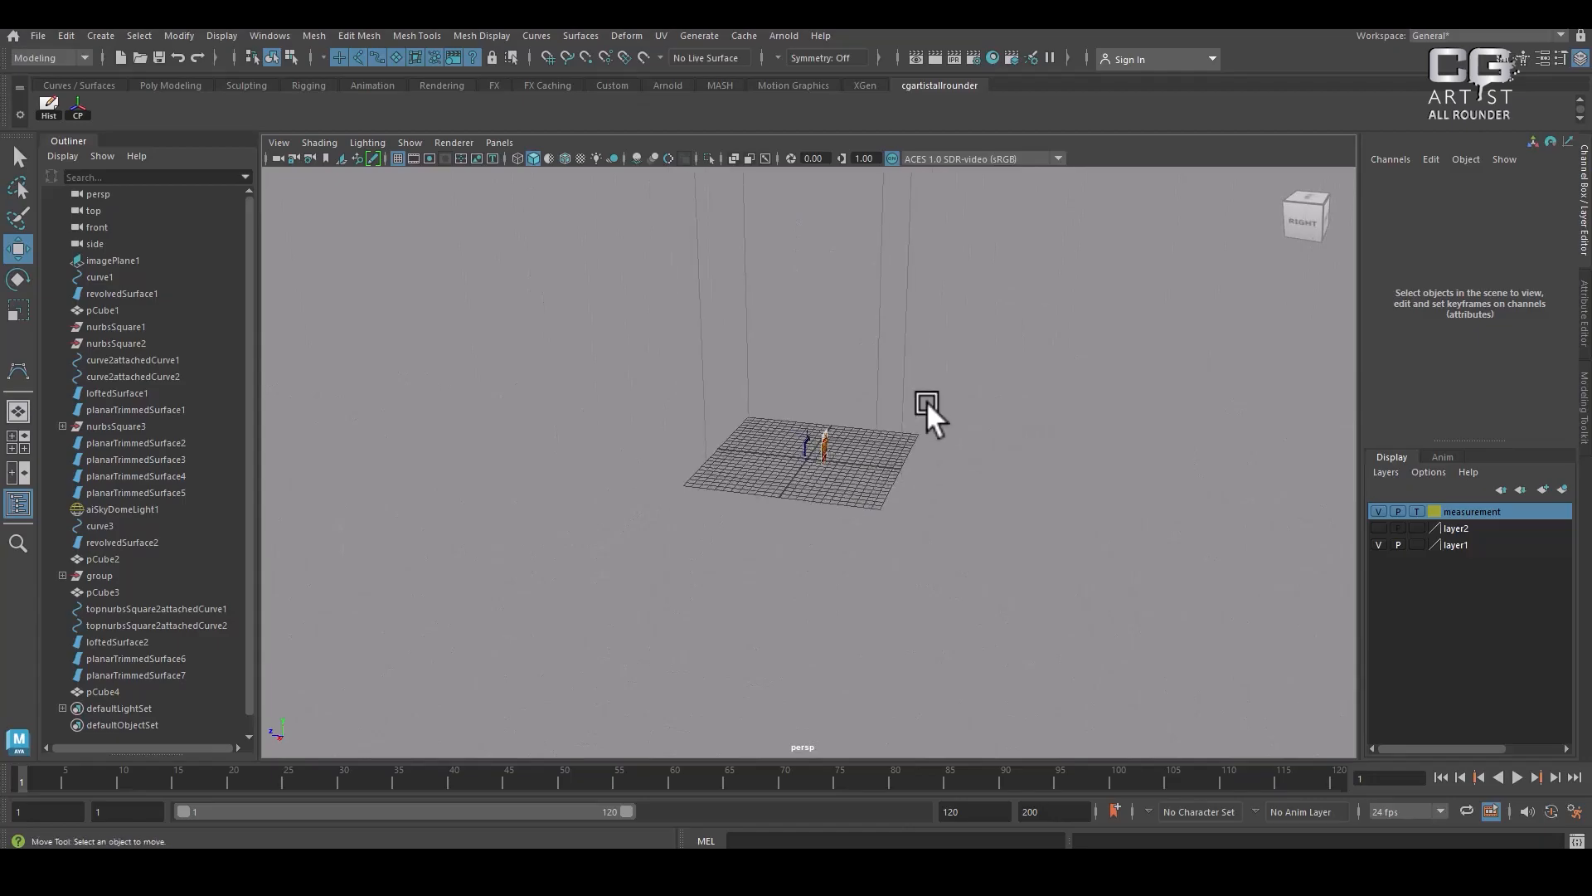
{"action": "left_click_drag", "start_coordinate": [984, 274], "coordinate": [983, 360], "text": "alt"}
{"action": "right_click_drag", "start_coordinate": [983, 357], "coordinate": [1091, 331], "text": "alt"}
Examine the temple reference image and modelled parts against the measurement cube in the perspective and front views
{"action": "left_click_drag", "start_coordinate": [1069, 247], "coordinate": [954, 272]}
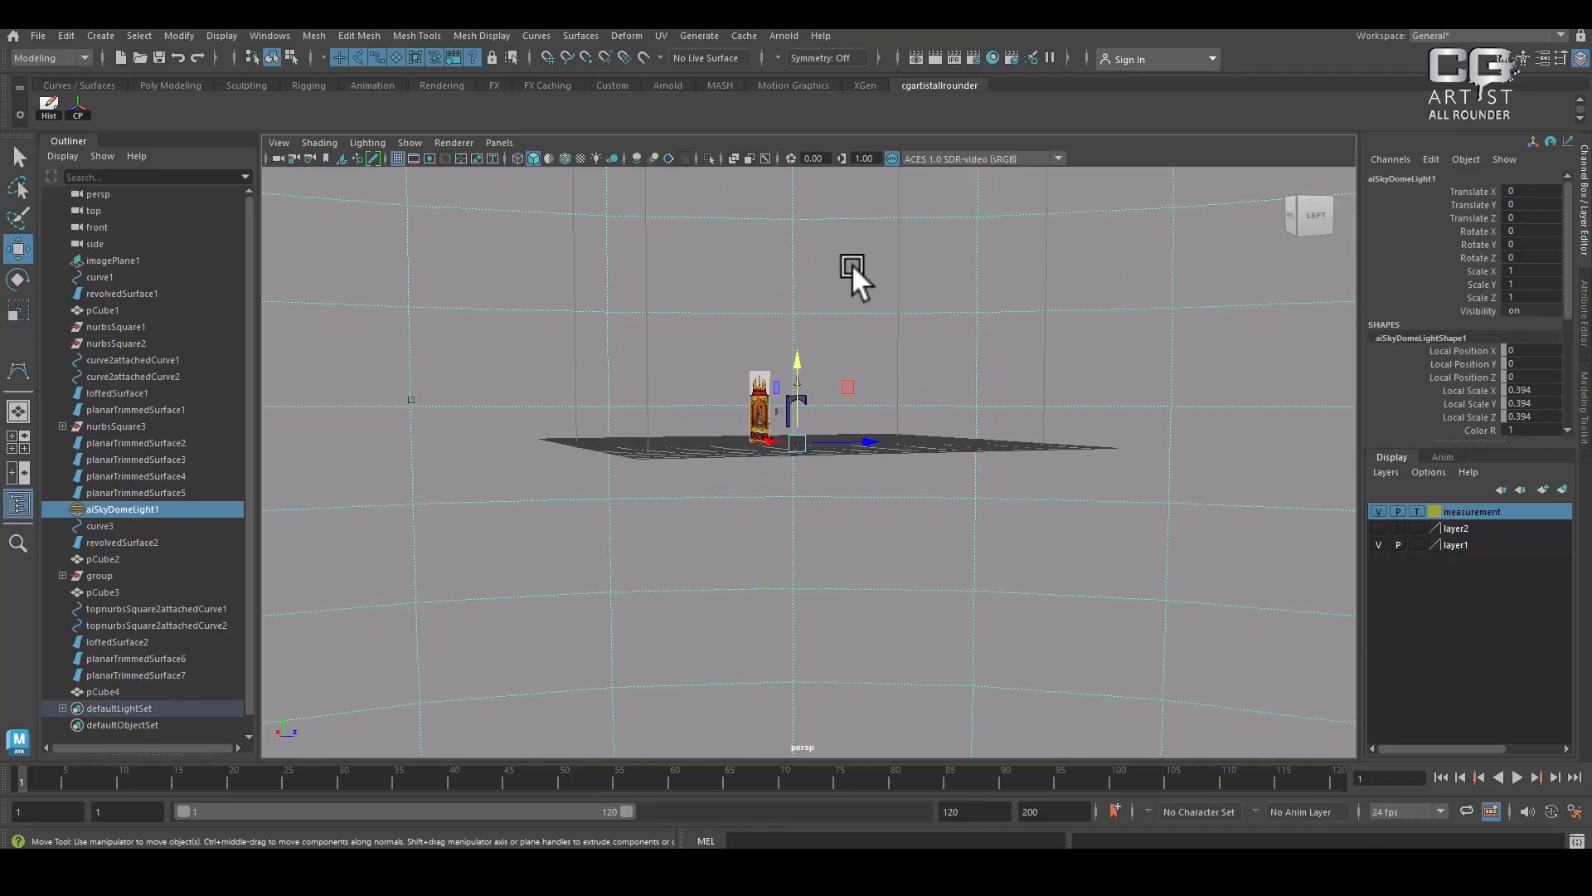
{"action": "right_click_drag", "start_coordinate": [788, 328], "coordinate": [779, 365], "text": "alt"}
{"action": "left_click_drag", "start_coordinate": [779, 365], "coordinate": [913, 541], "text": "alt"}
{"action": "left_click", "coordinate": [763, 448]}
{"action": "left_click_drag", "start_coordinate": [763, 446], "coordinate": [944, 527], "text": "alt"}
{"action": "right_click_drag", "start_coordinate": [944, 527], "coordinate": [1056, 503], "text": "alt"}
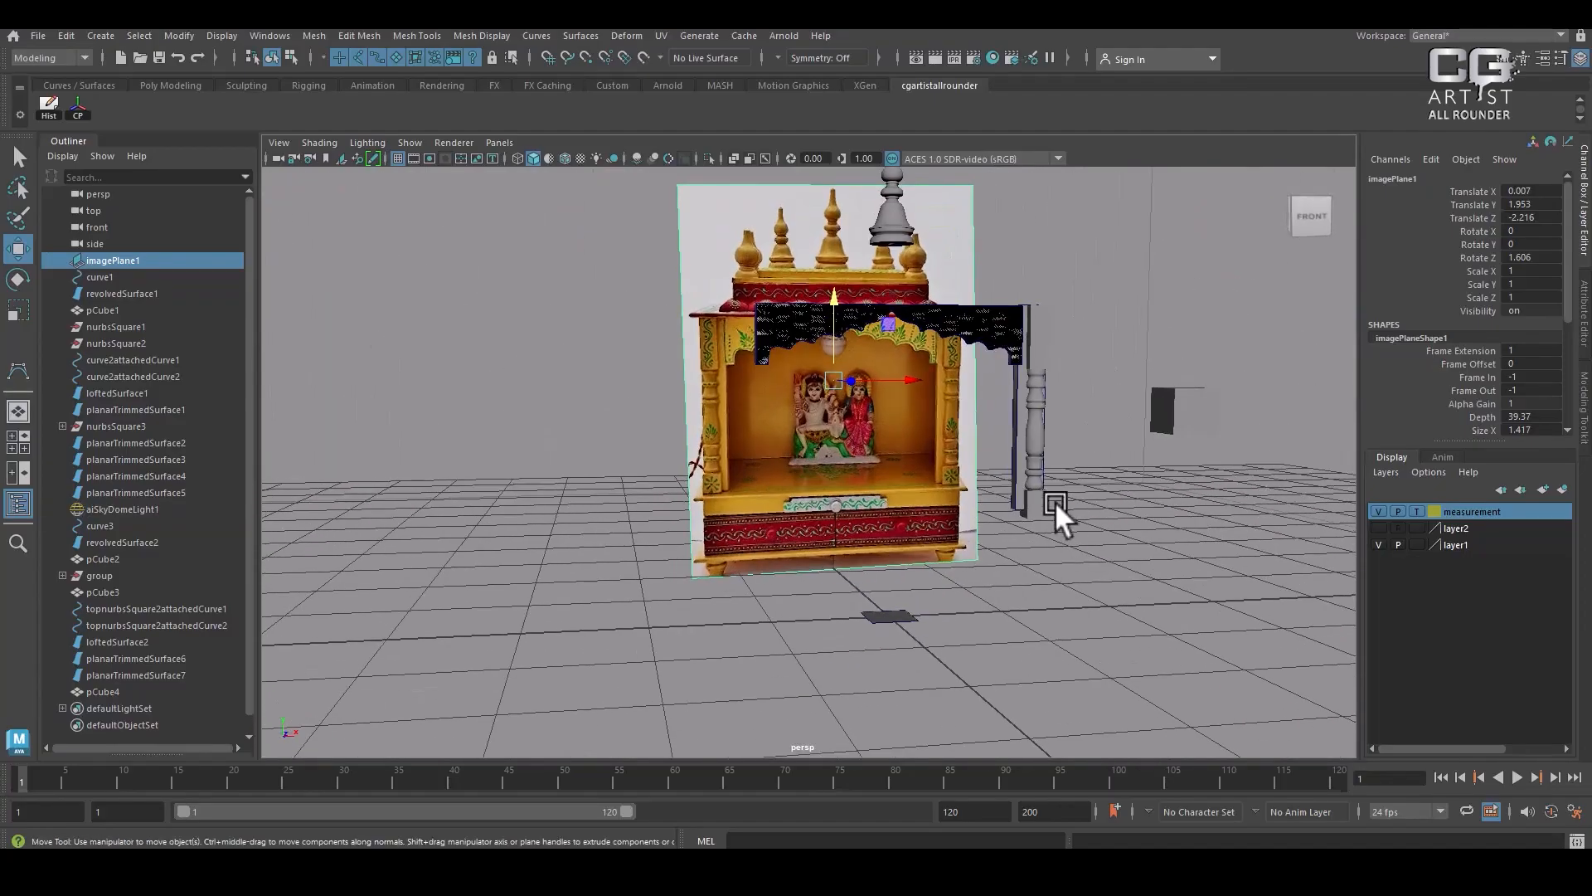
{"action": "mouse_move", "coordinate": [1032, 501]}
{"action": "left_mouse_down", "text": "alt"}
{"action": "mouse_move", "coordinate": [1009, 508]}
{"action": "mouse_move", "coordinate": [1073, 558]}
{"action": "mouse_move", "coordinate": [1184, 583]}
{"action": "mouse_move", "coordinate": [1022, 490]}
{"action": "mouse_move", "coordinate": [1029, 511]}
{"action": "left_mouse_up", "text": "alt"}
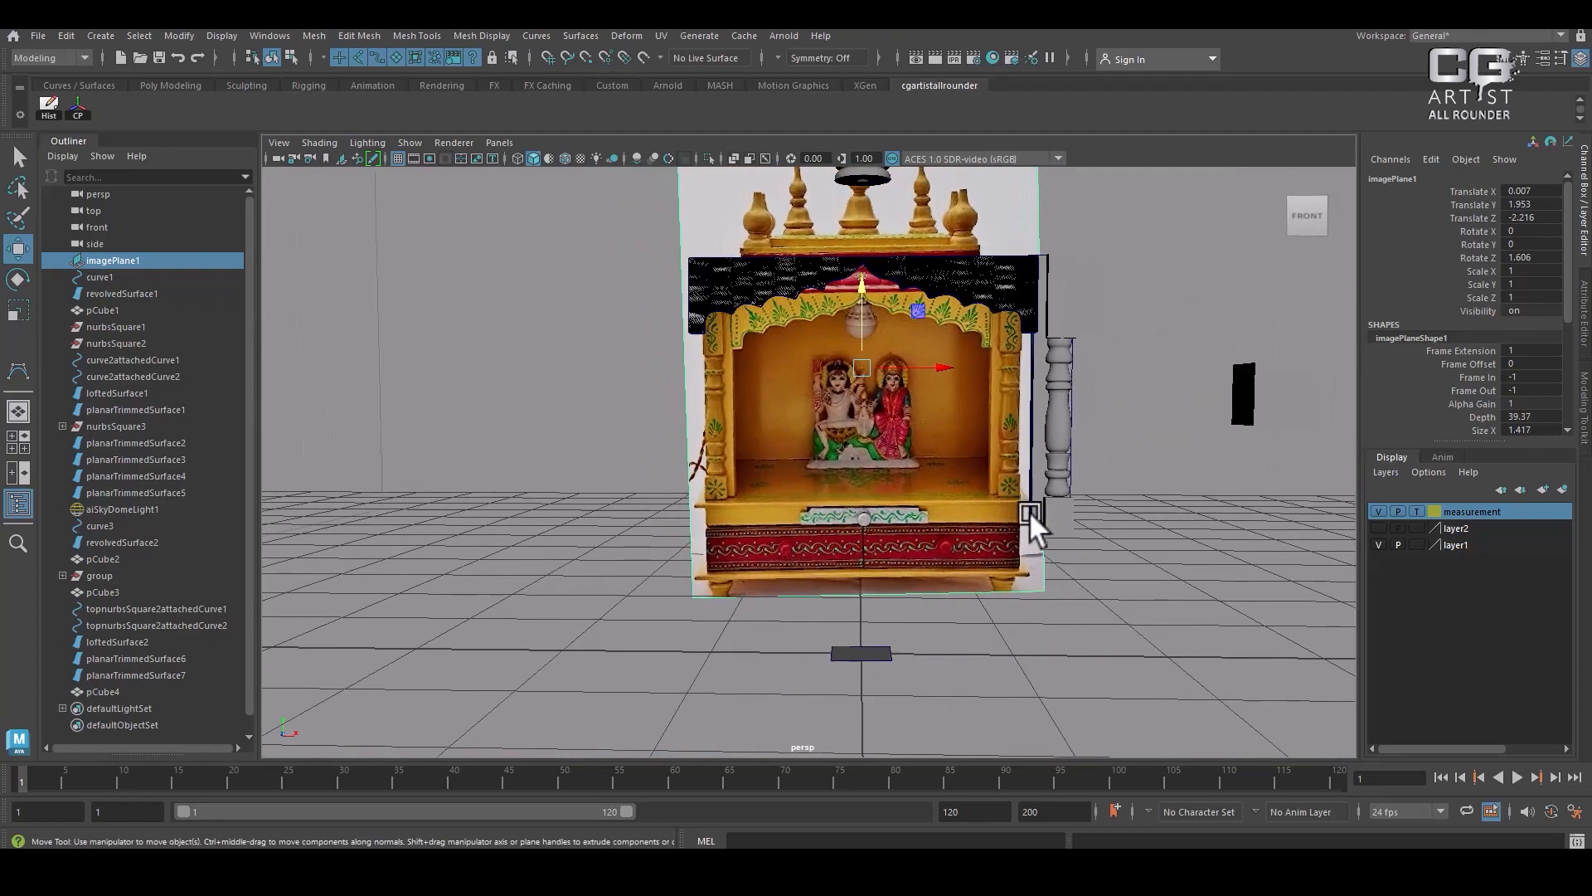
{"action": "right_click_drag", "start_coordinate": [1057, 555], "coordinate": [1108, 581], "text": "alt"}
{"action": "key", "text": "space"}
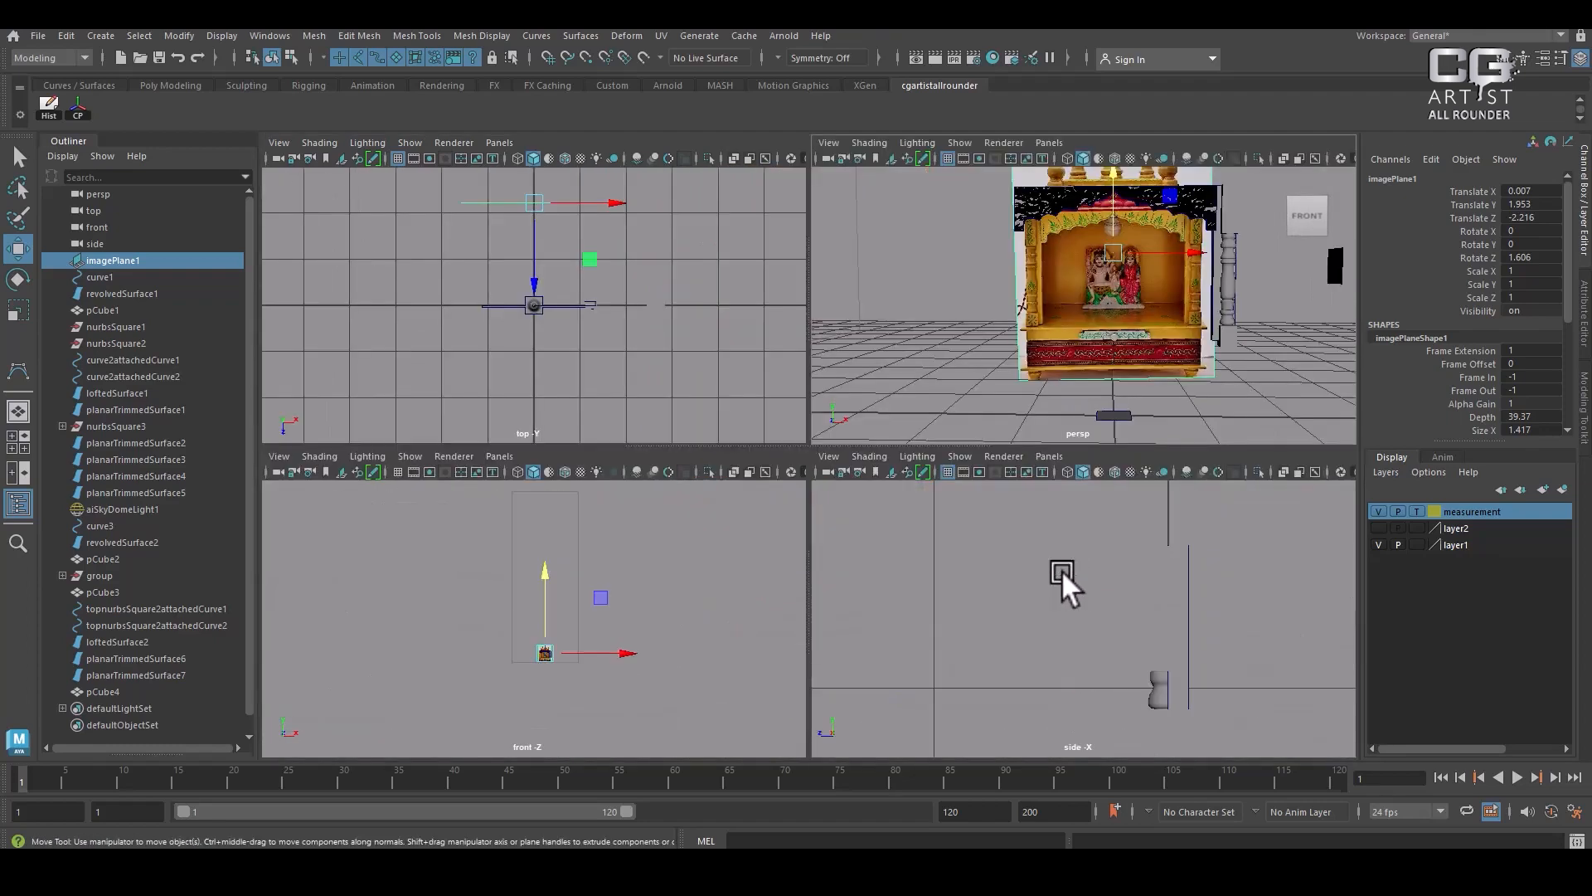
{"action": "key", "text": "space"}
{"action": "left_click_drag", "start_coordinate": [695, 637], "coordinate": [699, 676]}
{"action": "scroll", "coordinate": [617, 633], "scroll_direction": "up", "scroll_amount": 4}
{"action": "scroll", "coordinate": [615, 632], "scroll_direction": "up", "scroll_amount": 2}
{"action": "left_click_drag", "start_coordinate": [1141, 390], "coordinate": [1181, 358], "text": "alt"}
Group all the modelled temple parts, including the finial, arch, pillar and their curves, leaving out the reference image
{"action": "key", "text": "space"}
{"action": "scroll", "coordinate": [1137, 417], "scroll_direction": "down", "scroll_amount": 3}
{"action": "left_click_drag", "start_coordinate": [898, 448], "coordinate": [966, 506], "text": "alt"}
{"action": "left_click_drag", "start_coordinate": [656, 246], "coordinate": [894, 543]}
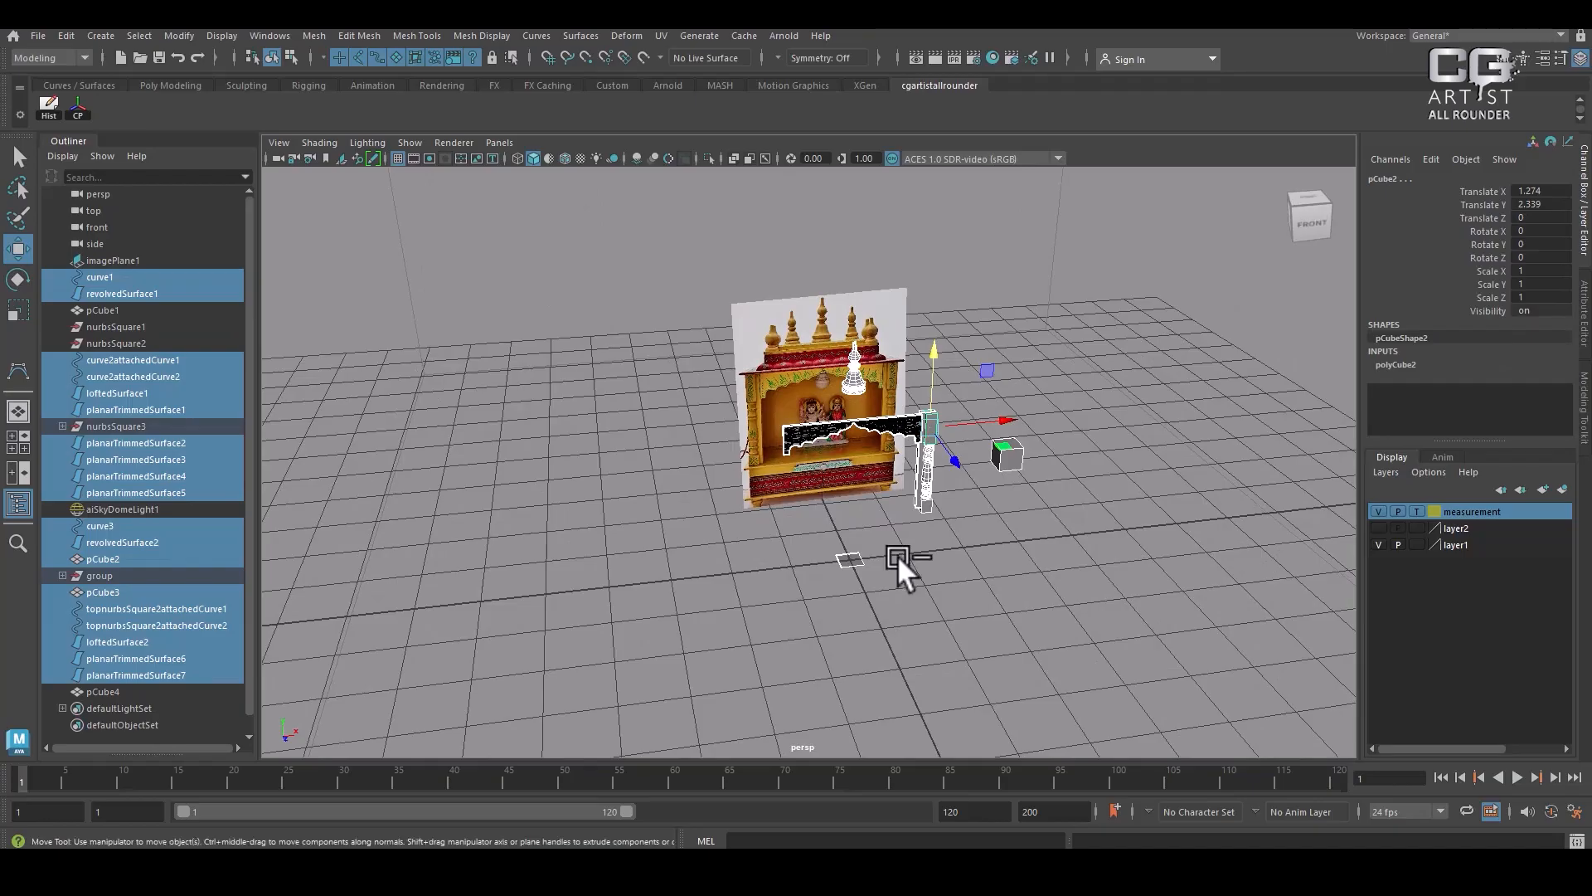
{"action": "key", "text": "ctrl+g"}
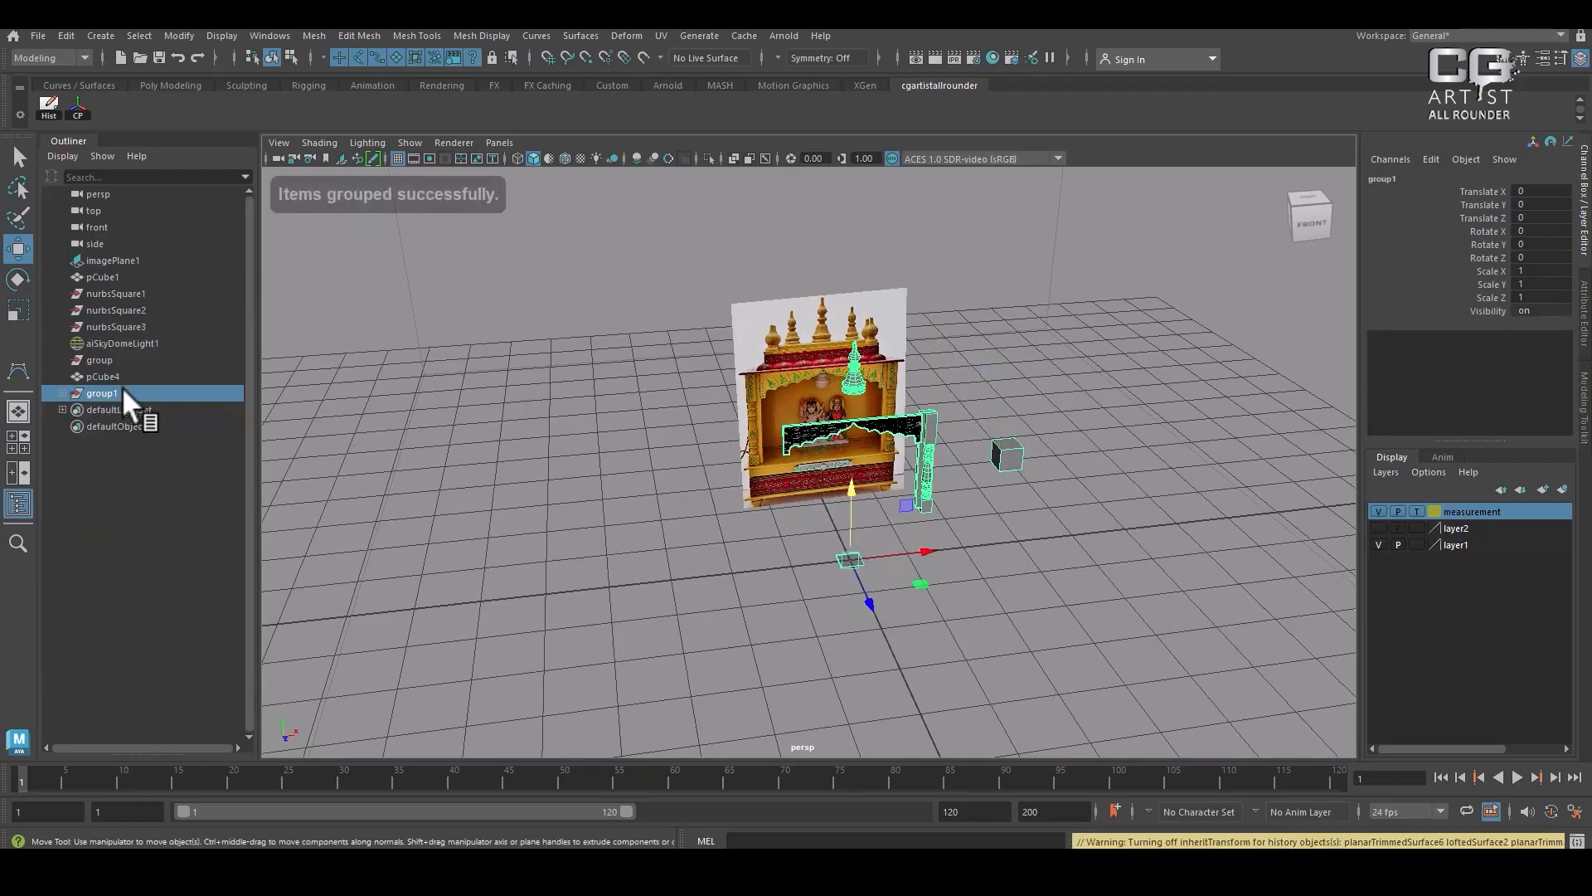
{"action": "left_click", "coordinate": [66, 34]}
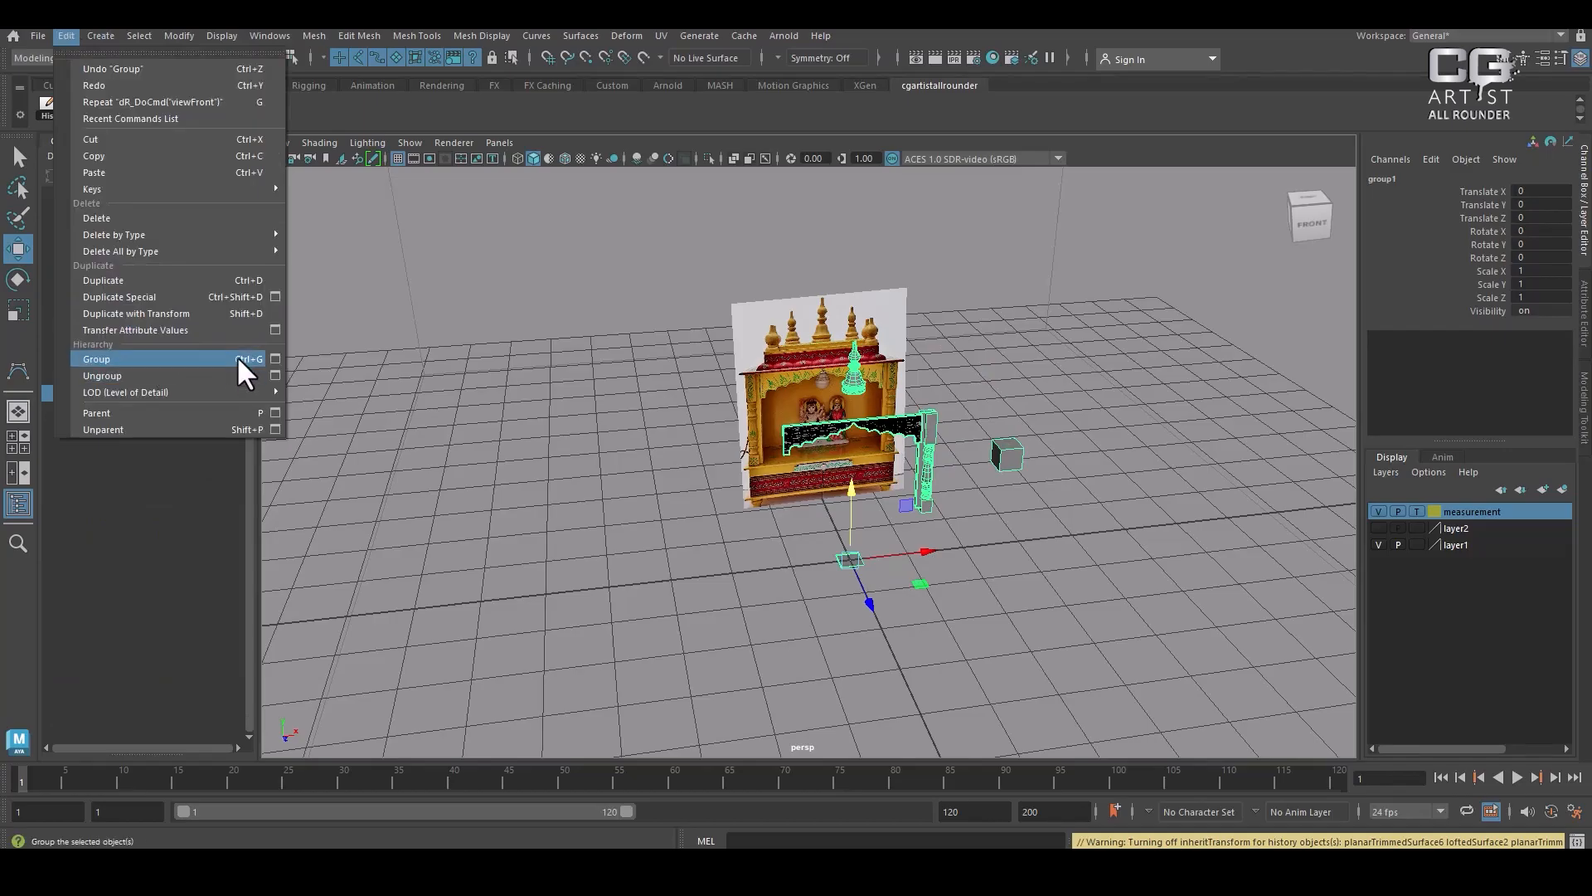
{"action": "left_click", "coordinate": [1068, 513]}
{"action": "scroll", "coordinate": [985, 466], "scroll_direction": "down", "scroll_amount": 3}
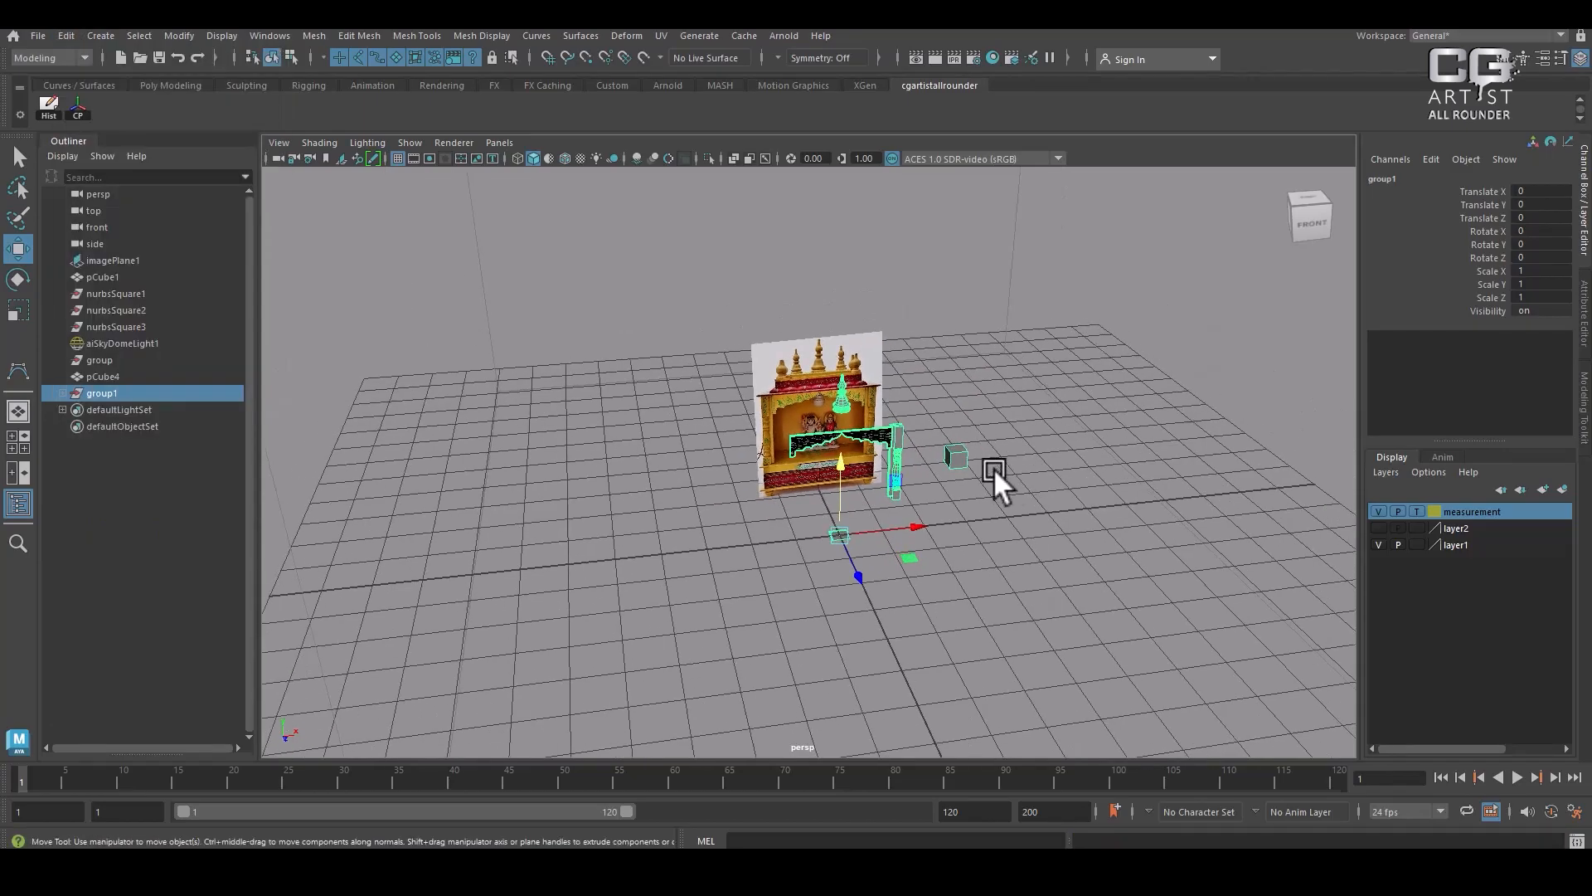
Try scaling the temple parts' group up uniformly from the origin, undoing each attempt
{"action": "key", "text": "r"}
{"action": "left_click_drag", "start_coordinate": [838, 532], "coordinate": [968, 501]}
{"action": "left_click_drag", "start_coordinate": [1009, 495], "coordinate": [1068, 478]}
{"action": "key", "text": "ctrl+z"}
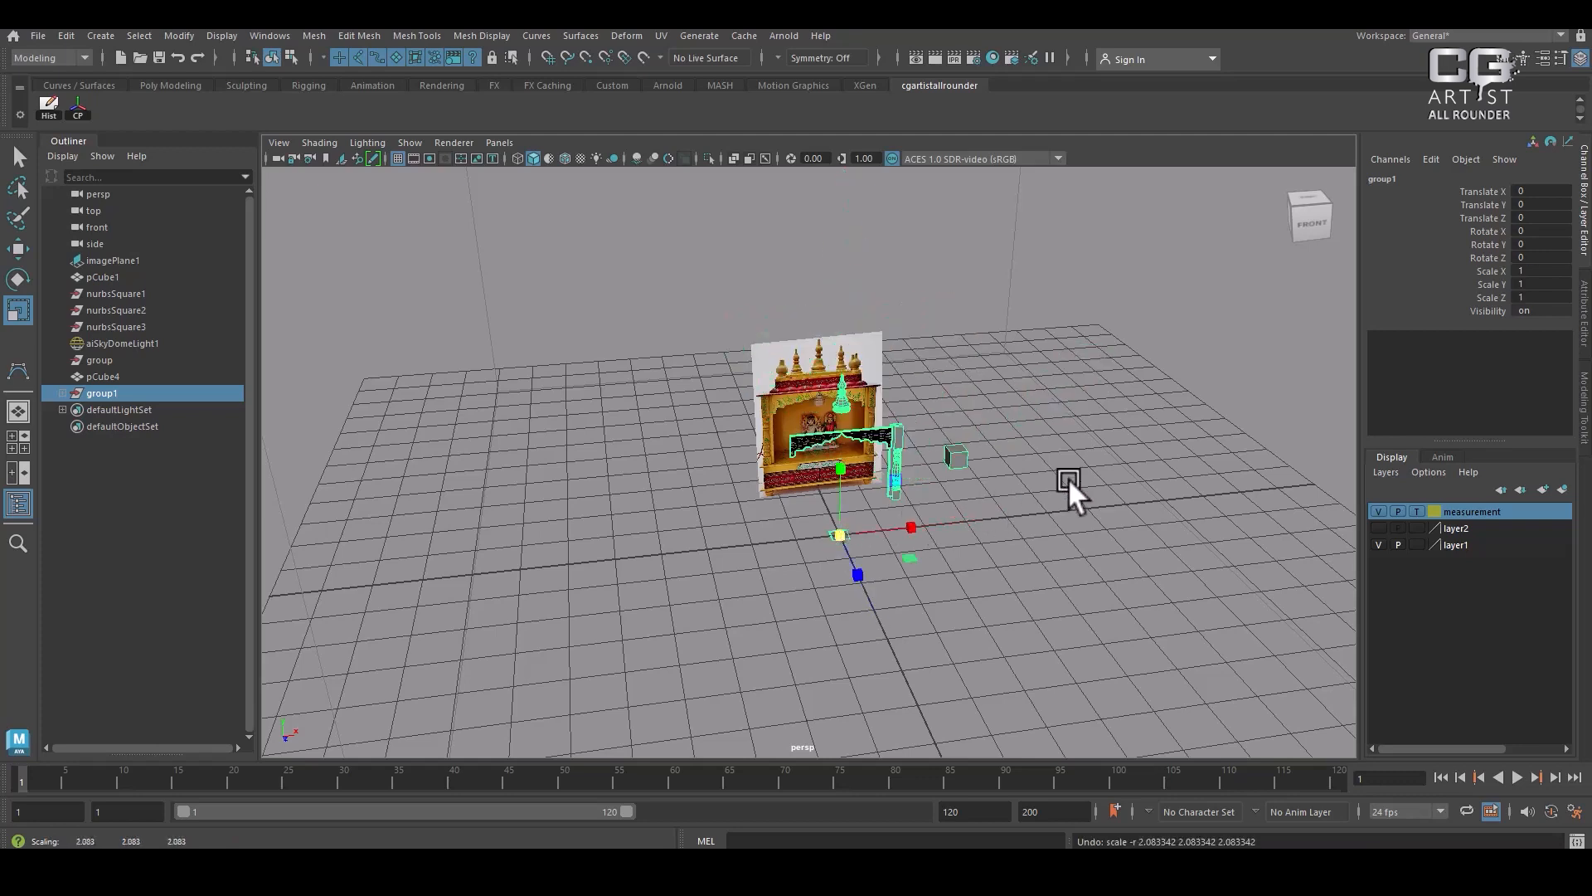
{"action": "left_click_drag", "start_coordinate": [845, 530], "coordinate": [1111, 450]}
{"action": "key", "text": "ctrl+z"}
{"action": "left_click_drag", "start_coordinate": [915, 381], "coordinate": [1076, 496], "text": "alt"}
Delete the construction history of the temple parts' group
{"action": "left_click", "coordinate": [66, 33]}
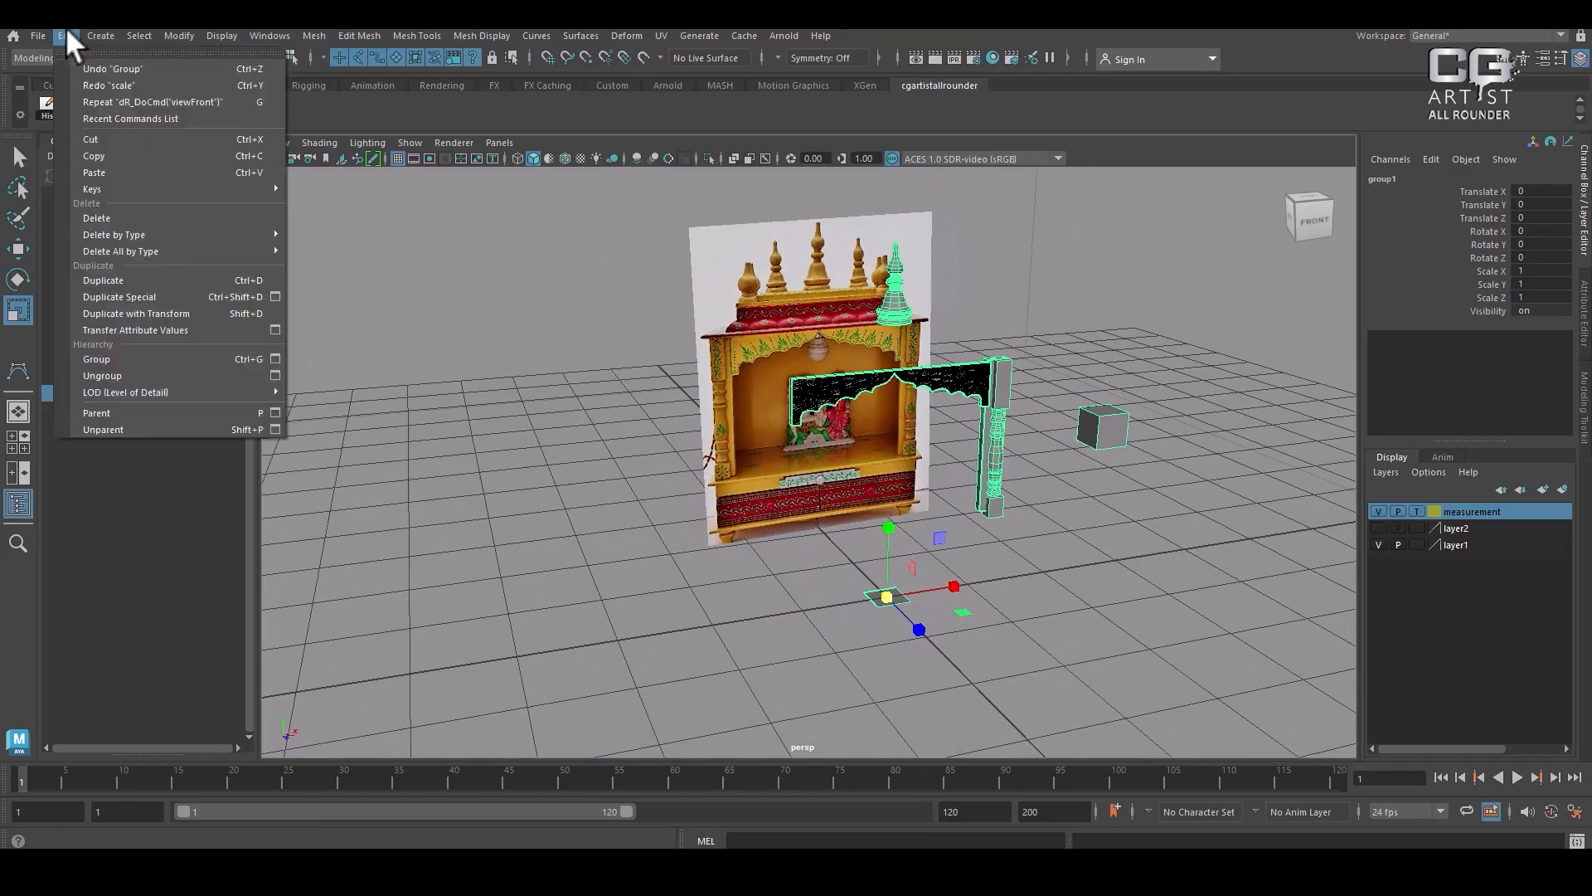
{"action": "mouse_move", "coordinate": [277, 234]}
{"action": "left_click", "coordinate": [347, 233]}
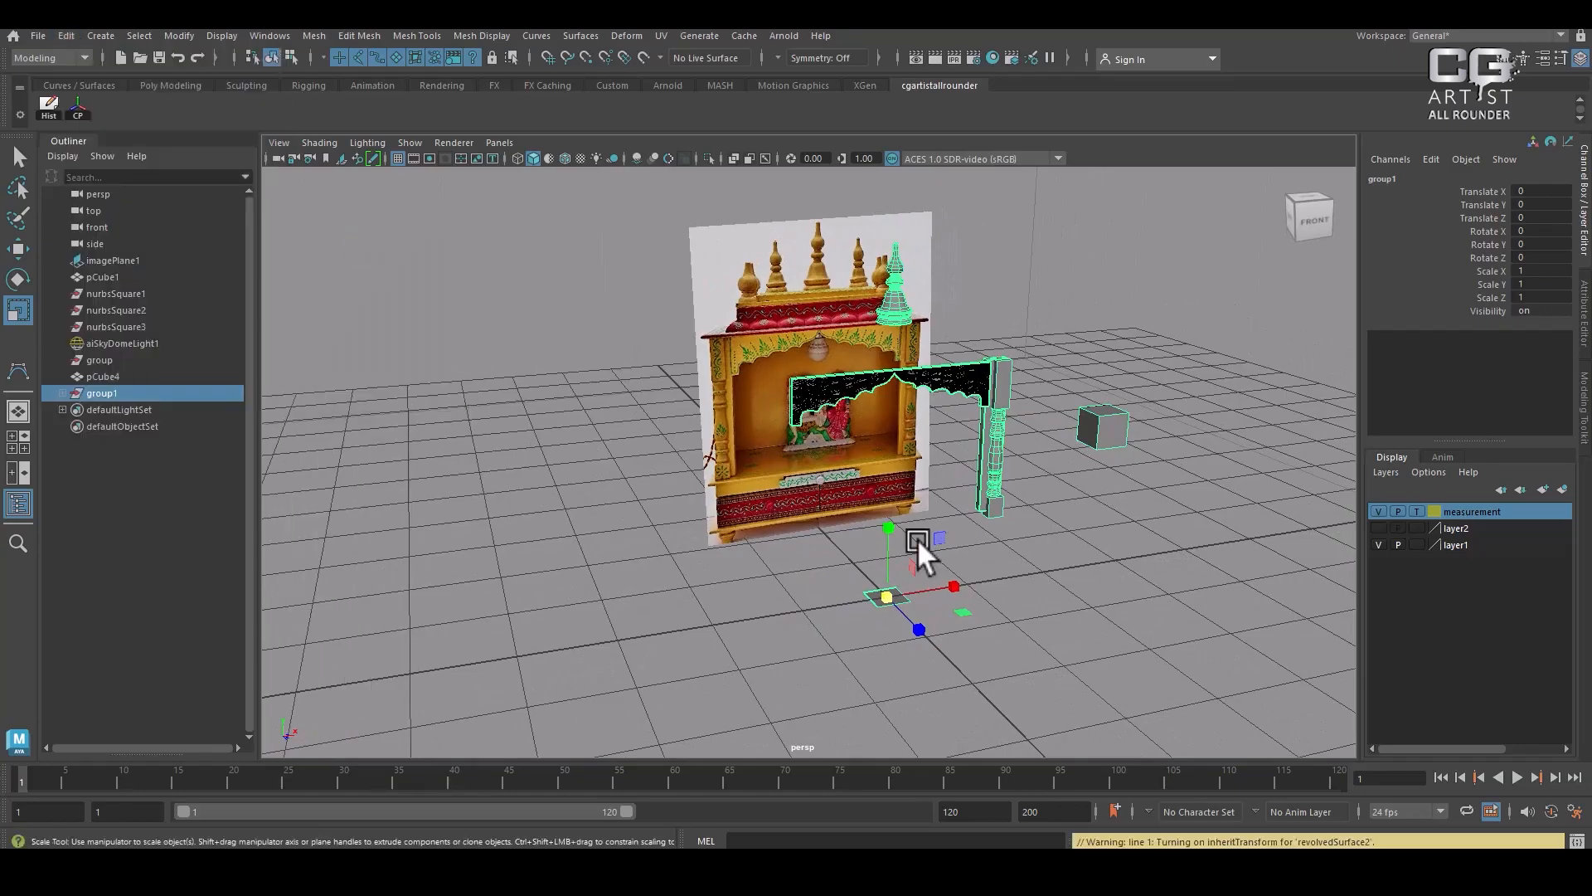
{"action": "left_click_drag", "start_coordinate": [1075, 537], "coordinate": [1122, 403], "text": "alt"}
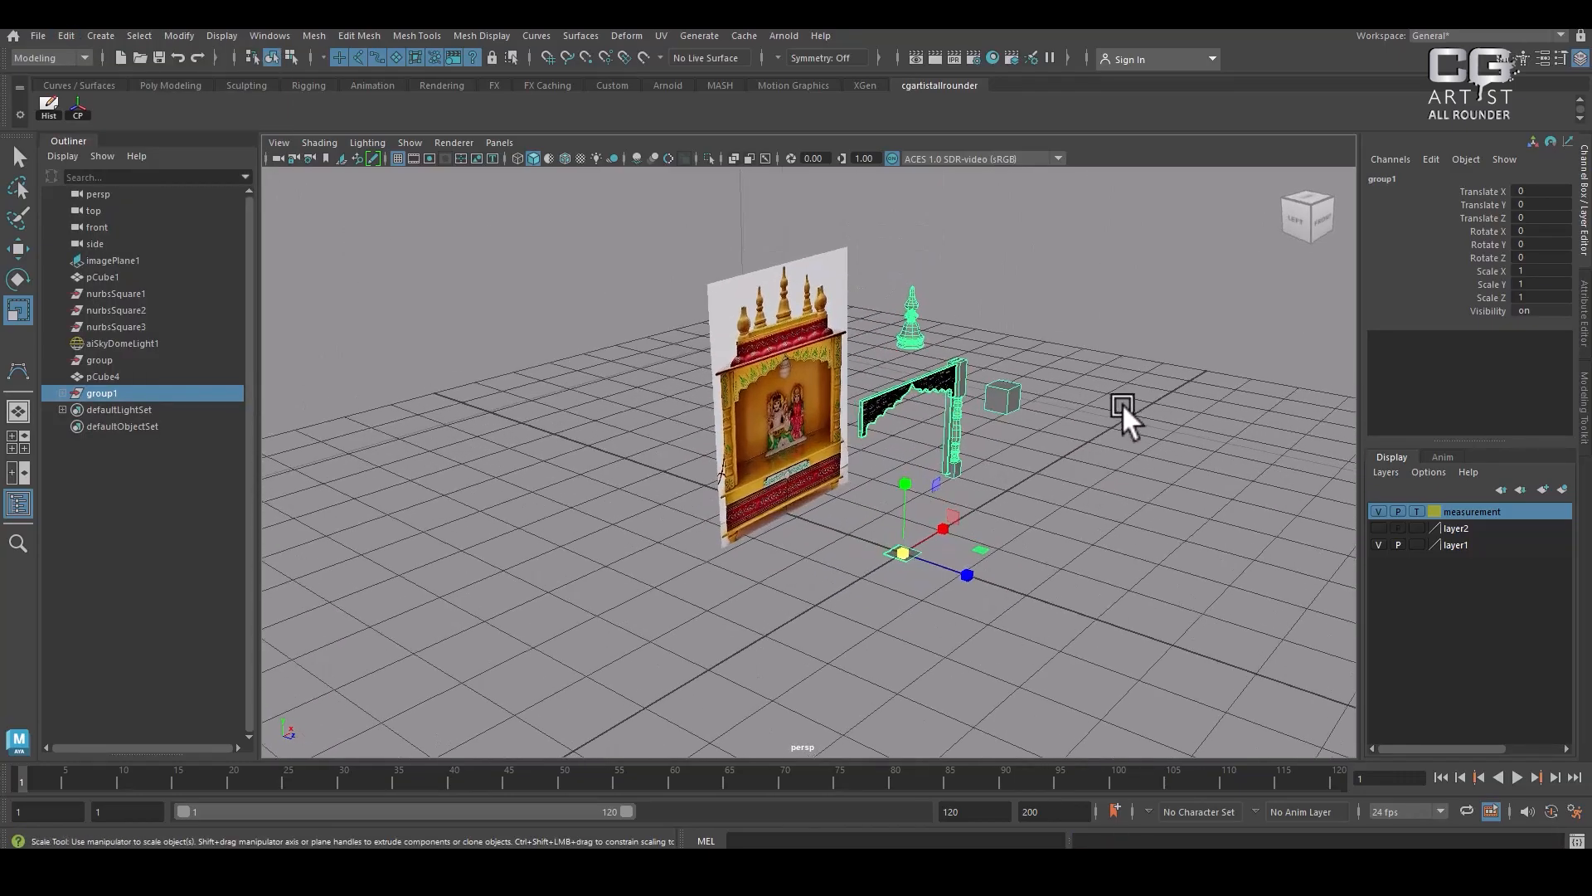
Select the individual temple parts in the viewport, delete their construction history and release the selection
{"action": "left_click", "coordinate": [1033, 328]}
{"action": "left_click_drag", "start_coordinate": [1032, 329], "coordinate": [909, 323], "text": "alt"}
{"action": "left_click_drag", "start_coordinate": [878, 272], "coordinate": [1002, 571]}
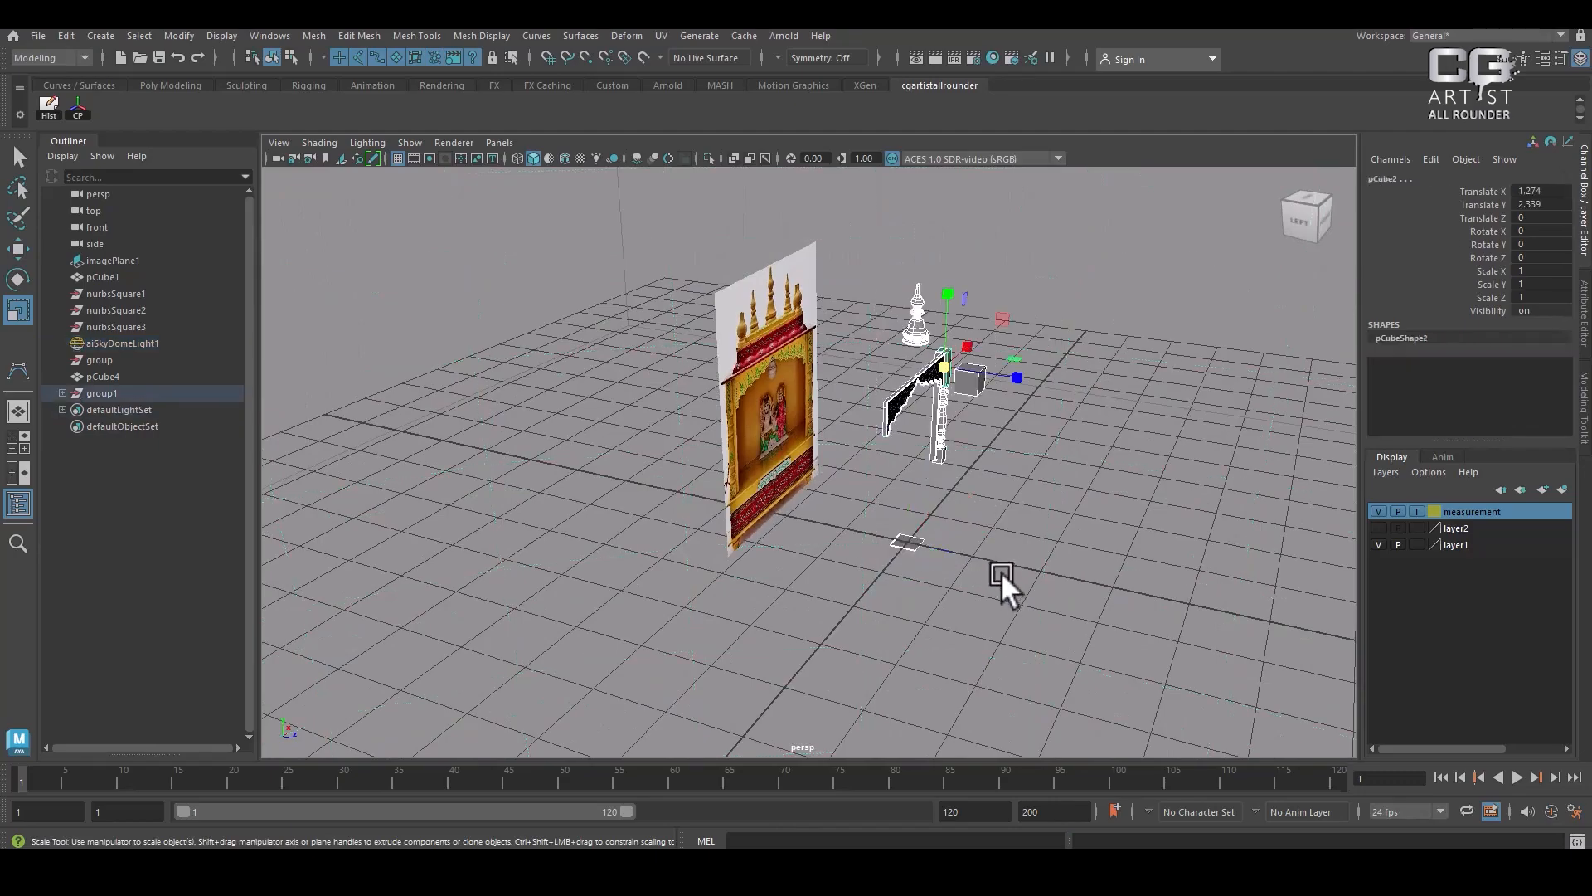
{"action": "left_click", "coordinate": [64, 35]}
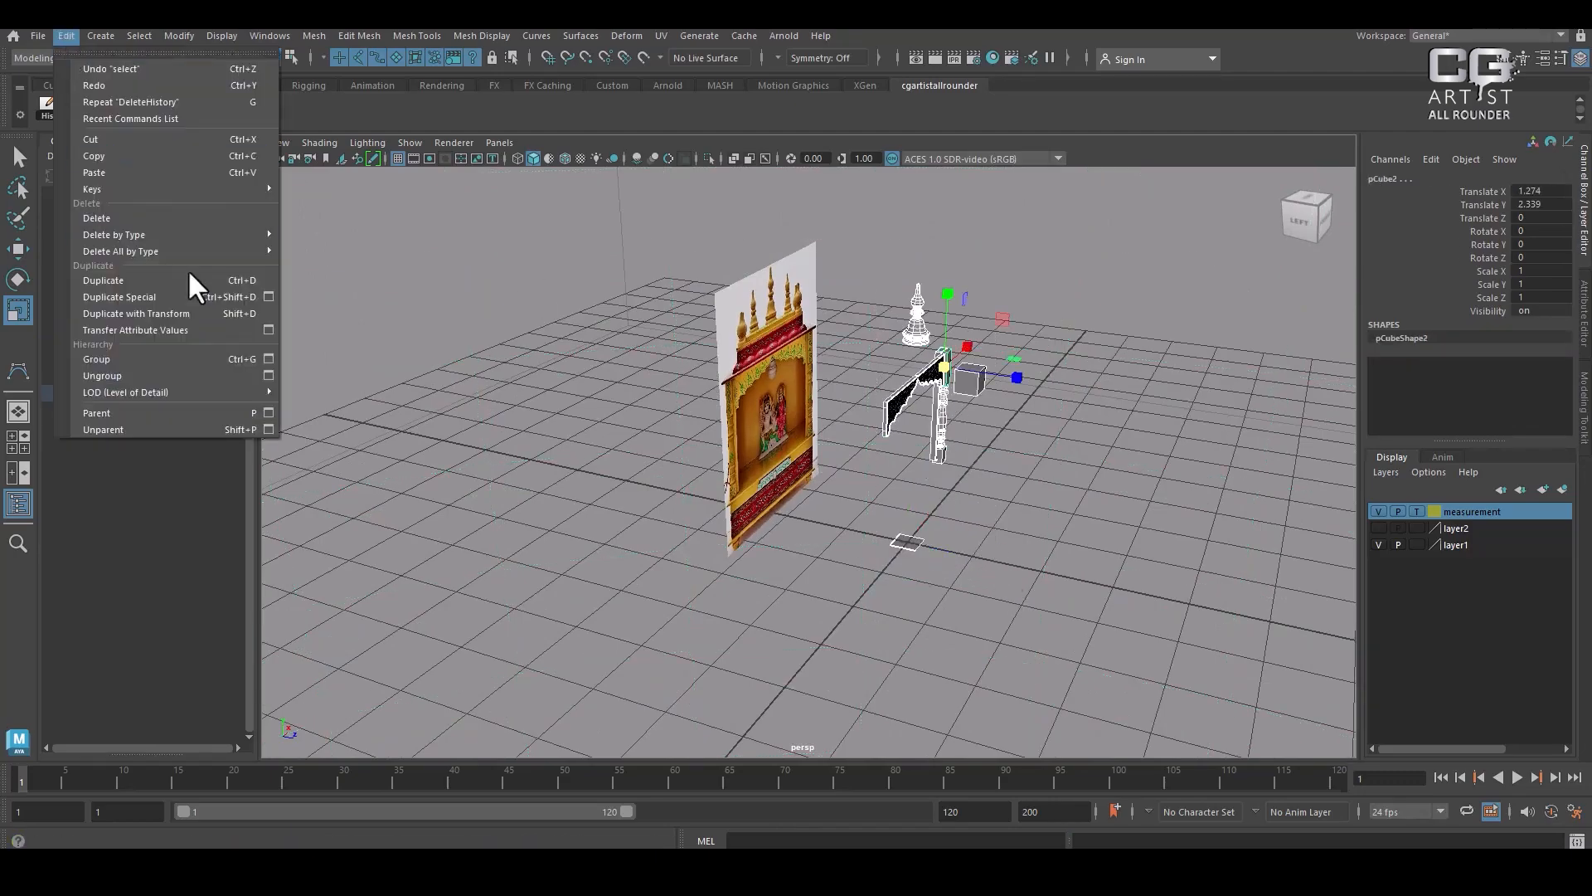
{"action": "mouse_move", "coordinate": [212, 236]}
{"action": "left_click", "coordinate": [380, 234]}
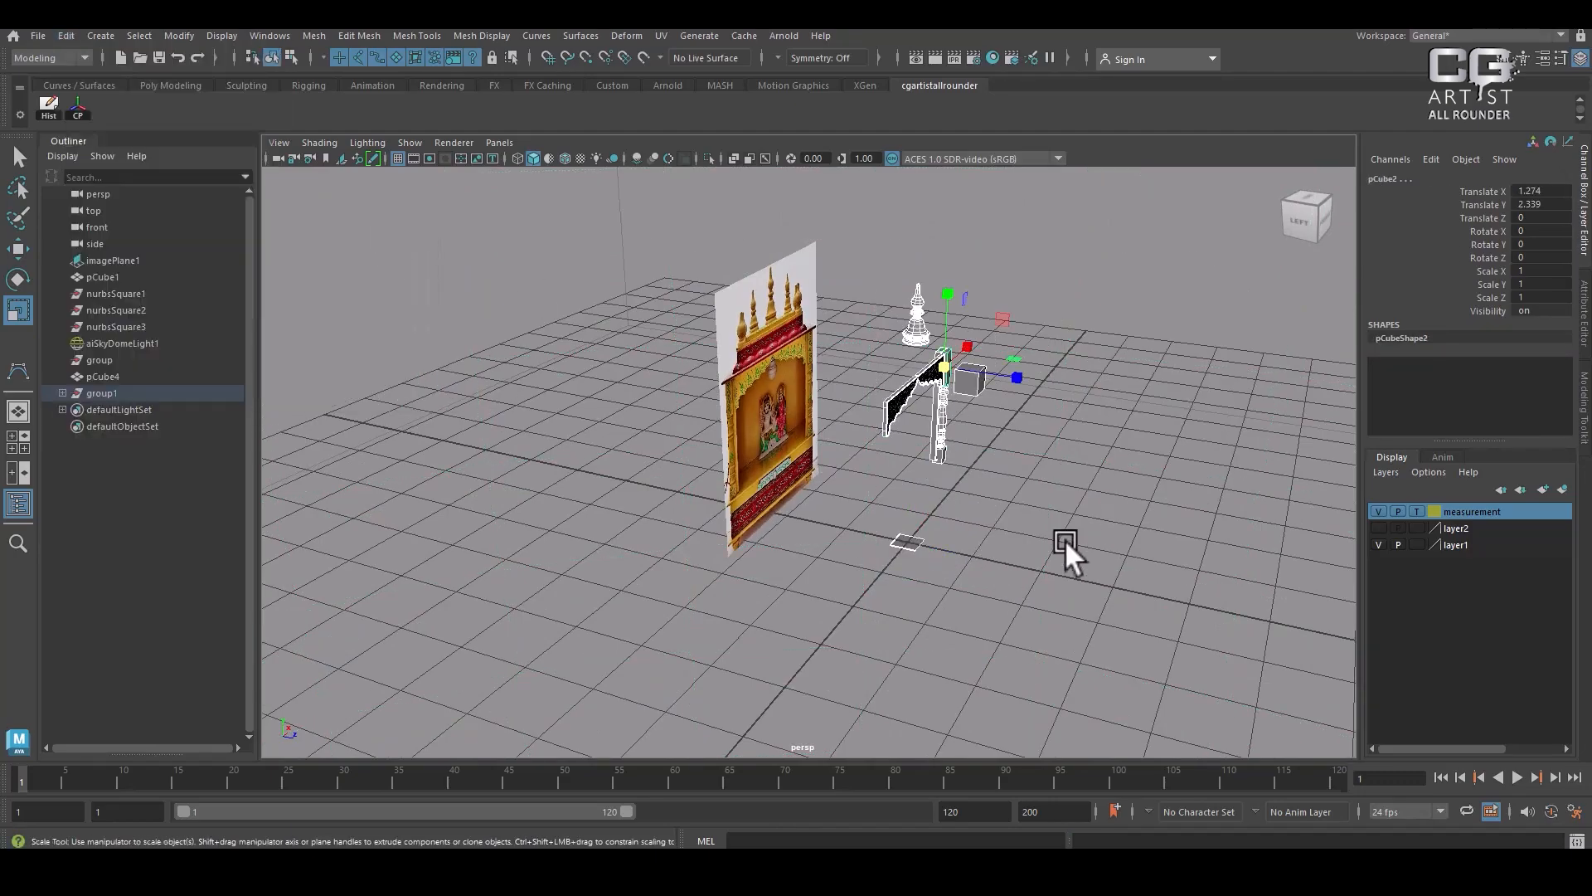
{"action": "left_click_drag", "start_coordinate": [1131, 539], "coordinate": [1067, 532], "text": "alt"}
{"action": "left_click", "coordinate": [964, 546]}
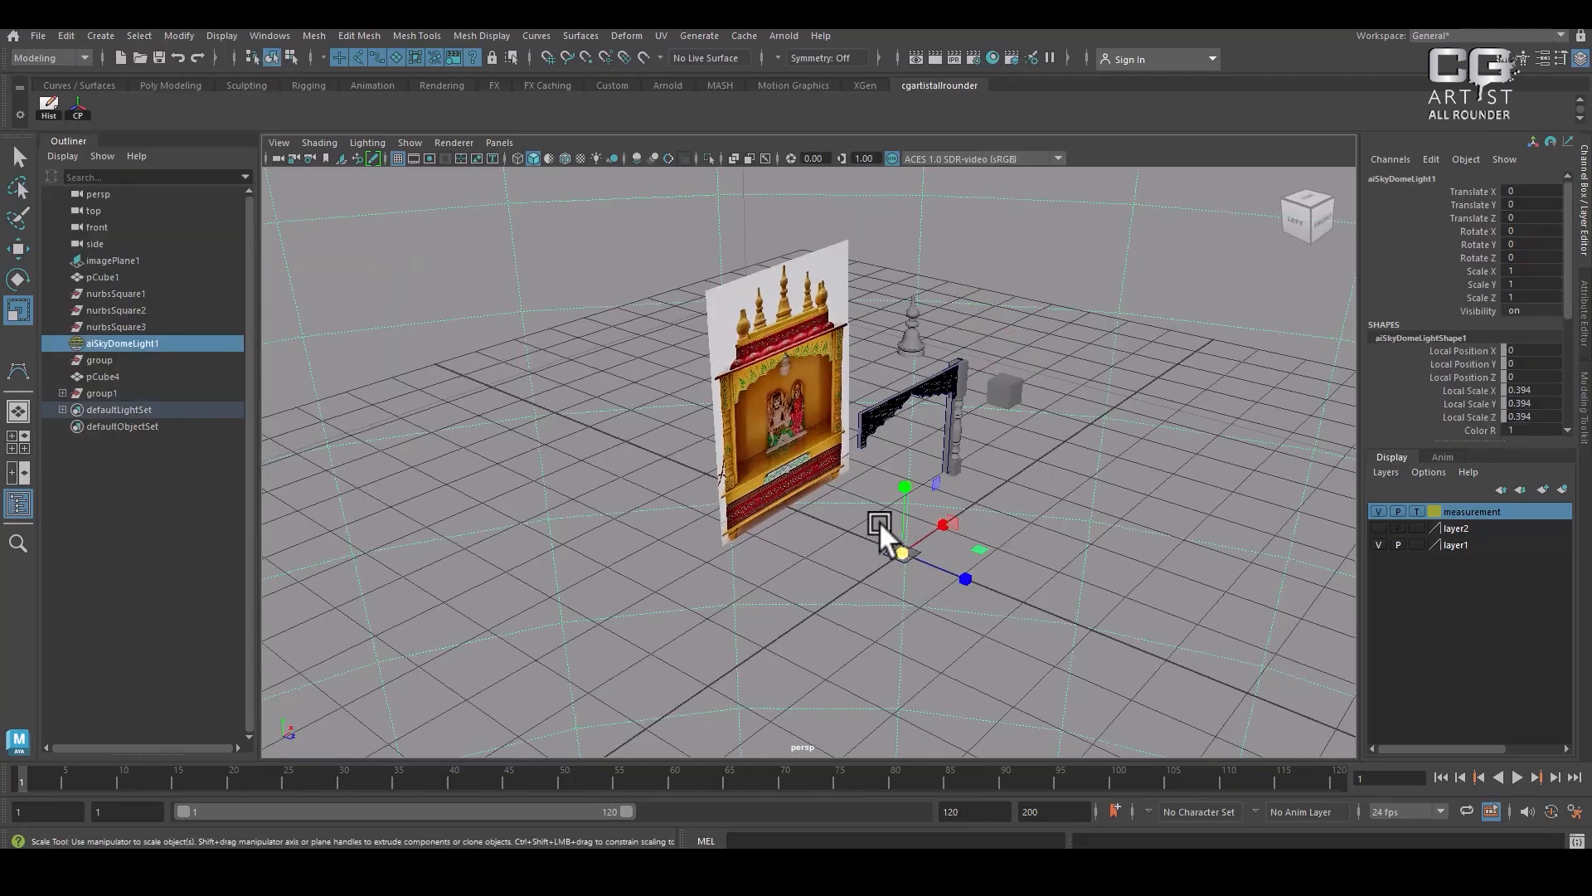
Select the finial and go up the hierarchy to the group that holds all temple parts
{"action": "left_click", "coordinate": [913, 330]}
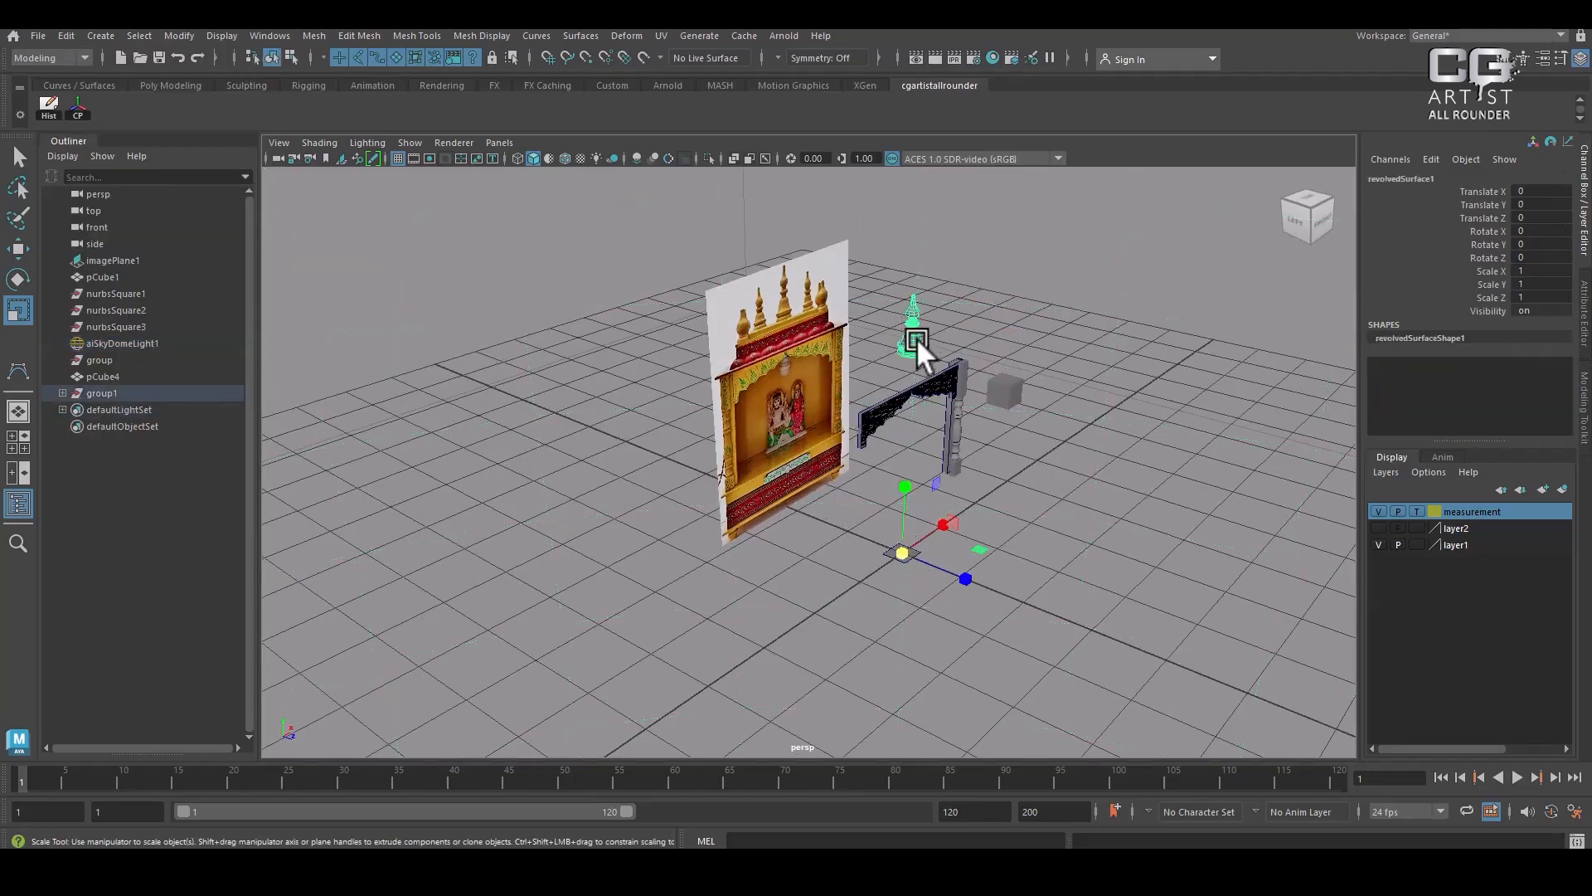
{"action": "key", "text": "Up"}
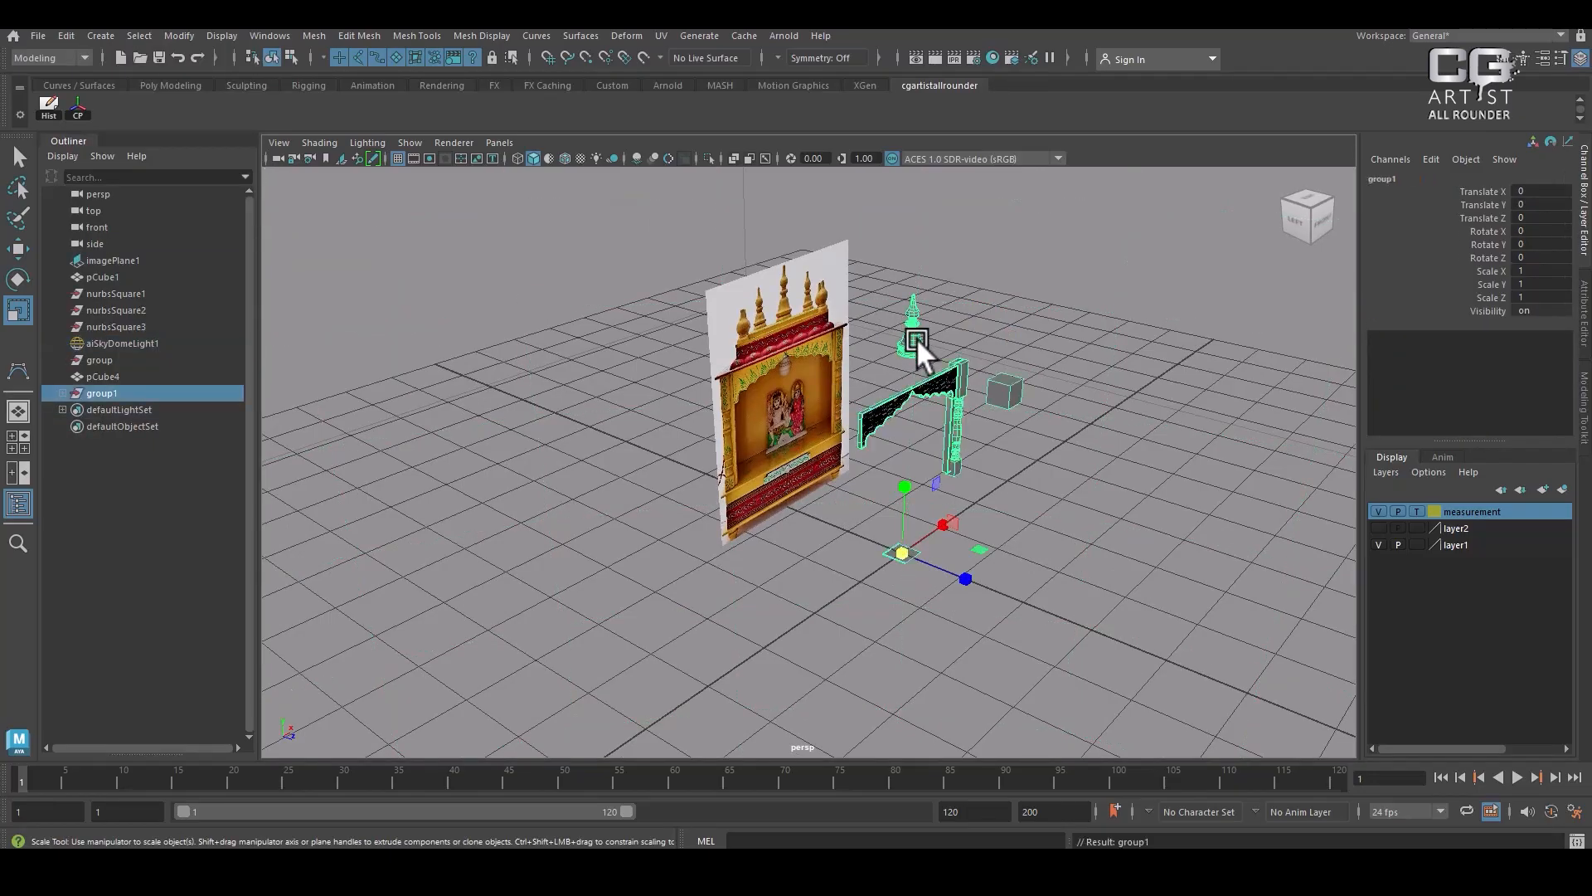
{"action": "right_click_drag", "start_coordinate": [1002, 507], "coordinate": [1060, 570], "text": "alt"}
{"action": "middle_click_drag", "start_coordinate": [1060, 571], "coordinate": [997, 477], "text": "alt"}
{"action": "left_click_drag", "start_coordinate": [997, 478], "coordinate": [967, 442], "text": "alt"}
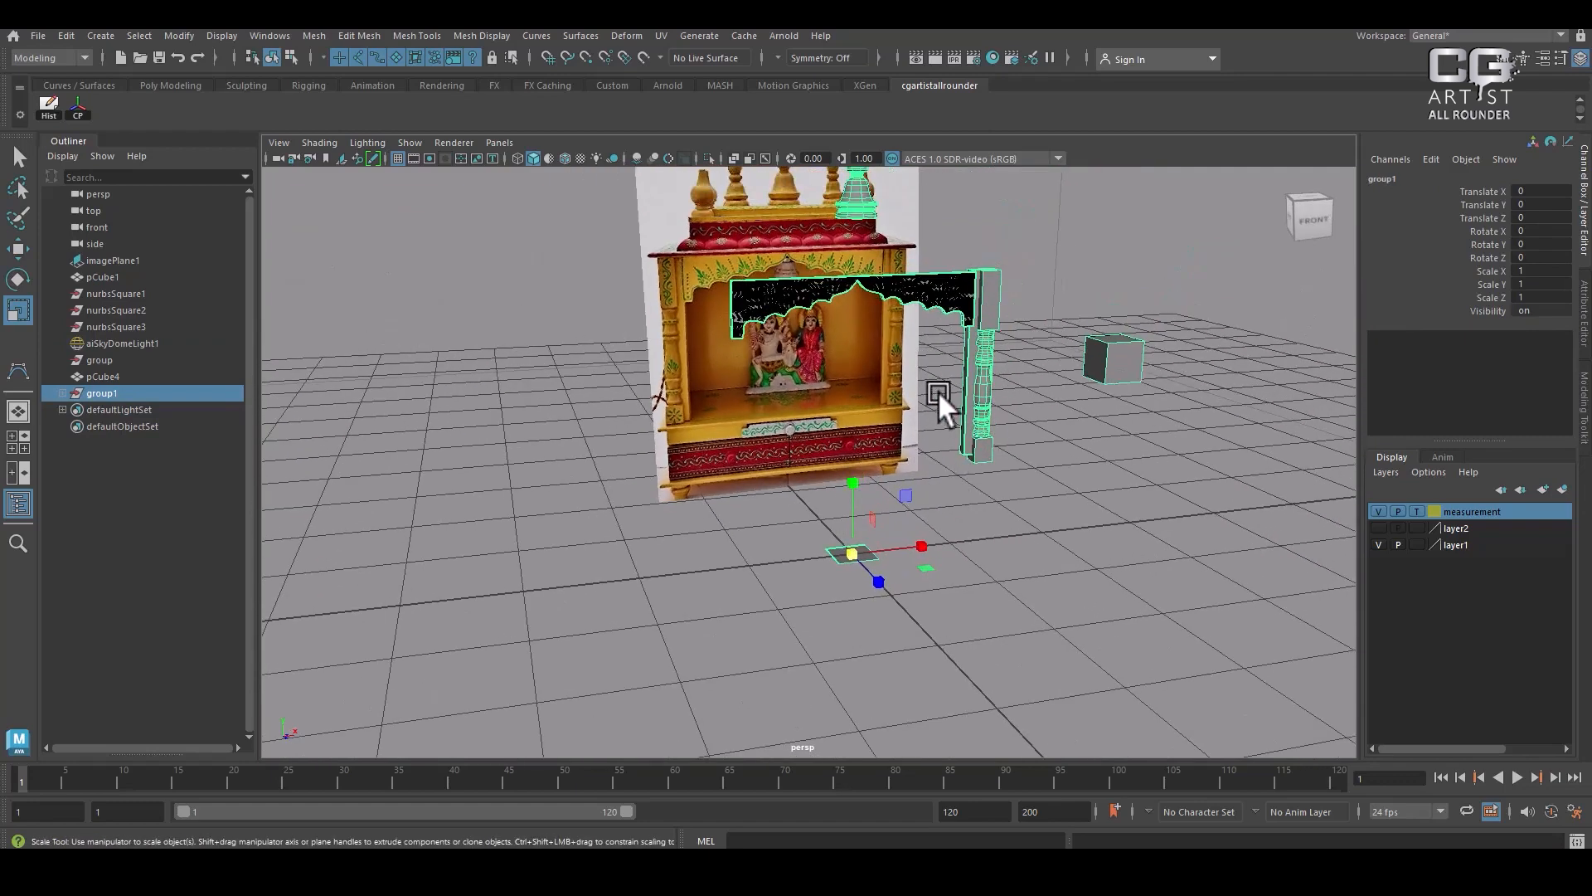
Reach the same group from the small side cube, try scaling it up uniformly, and undo the scaling
{"action": "left_click", "coordinate": [1053, 485]}
{"action": "left_click", "coordinate": [1121, 350]}
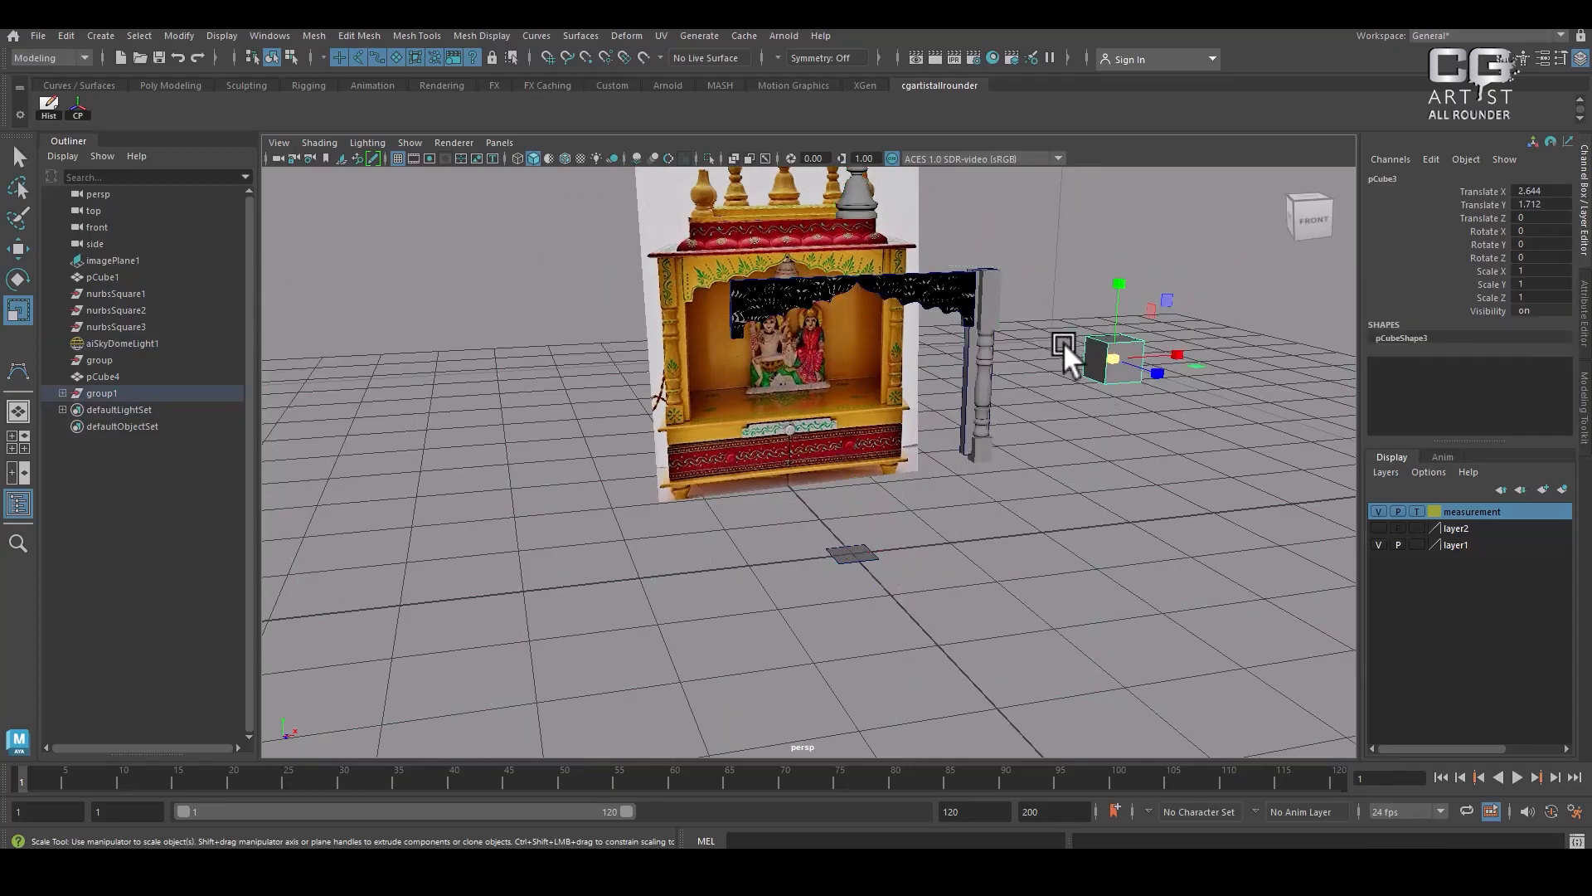
{"action": "key", "text": "Up"}
{"action": "left_click_drag", "start_coordinate": [849, 555], "coordinate": [993, 489]}
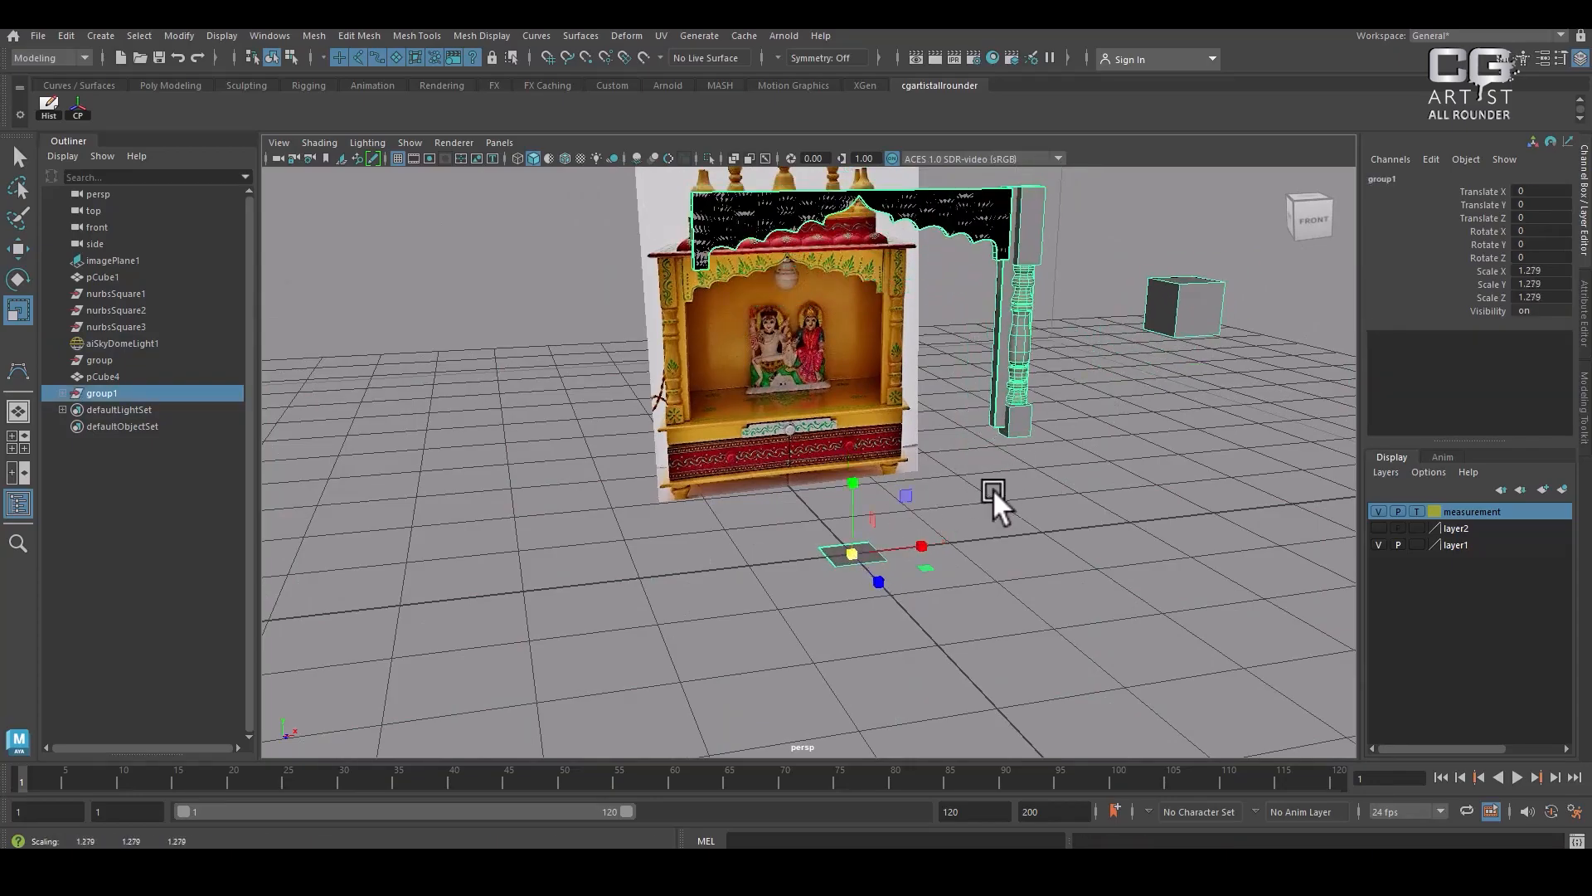
{"action": "key", "text": "ctrl+z"}
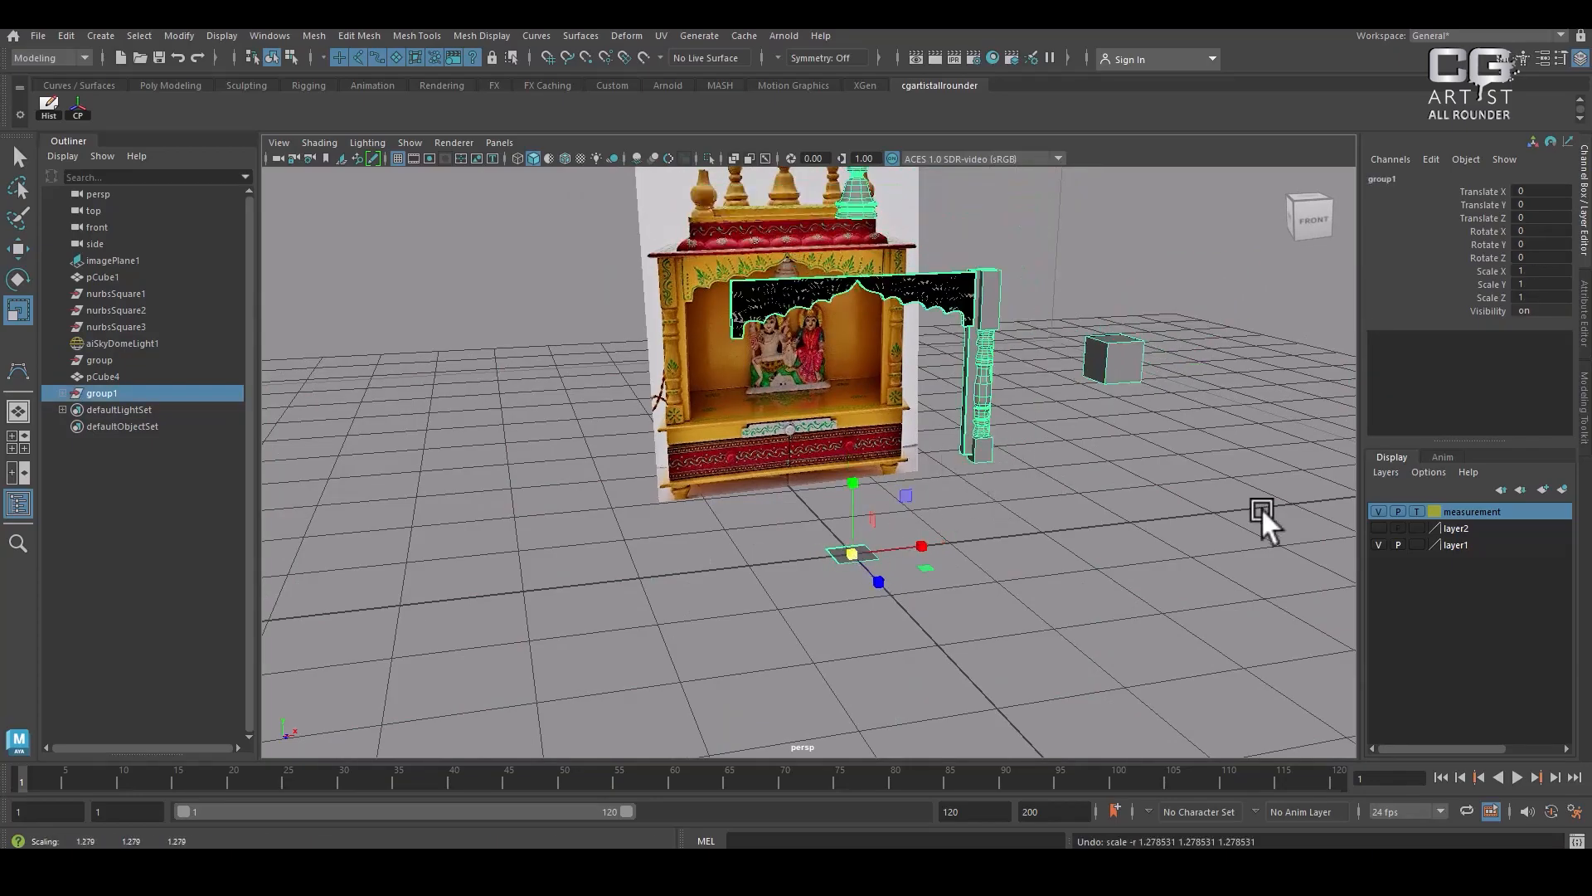
Add the reference image plane to the selected temple parts' group and group both together
{"action": "left_click", "coordinate": [1379, 544]}
{"action": "left_click", "coordinate": [1376, 543]}
{"action": "left_click_drag", "start_coordinate": [729, 436], "coordinate": [725, 466], "text": "alt"}
{"action": "left_click", "coordinate": [647, 472], "text": "shift"}
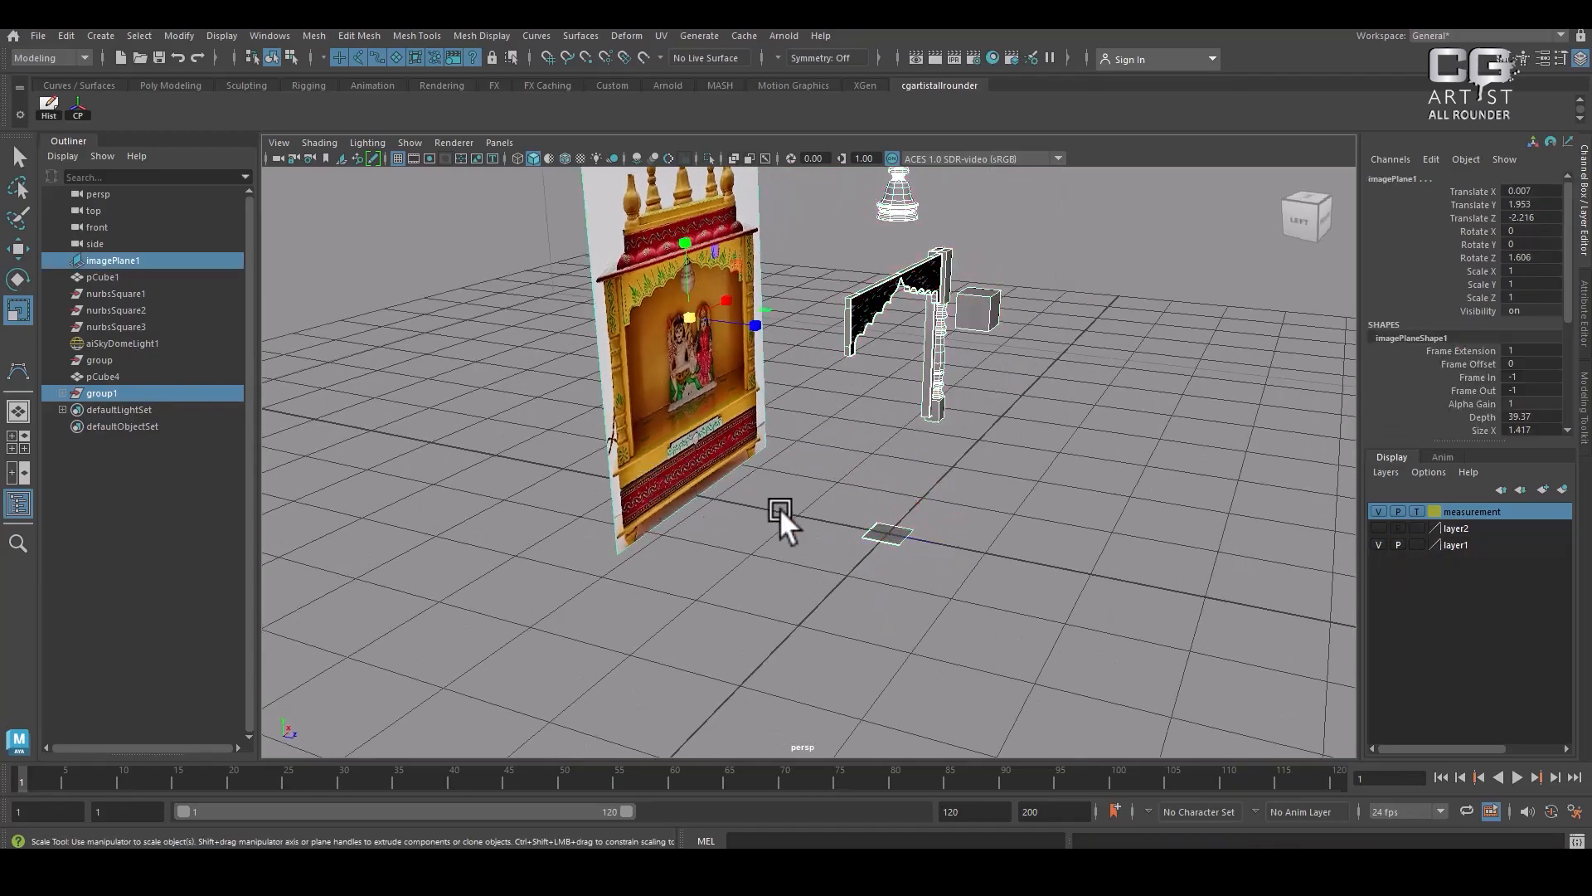
{"action": "key", "text": "ctrl+g"}
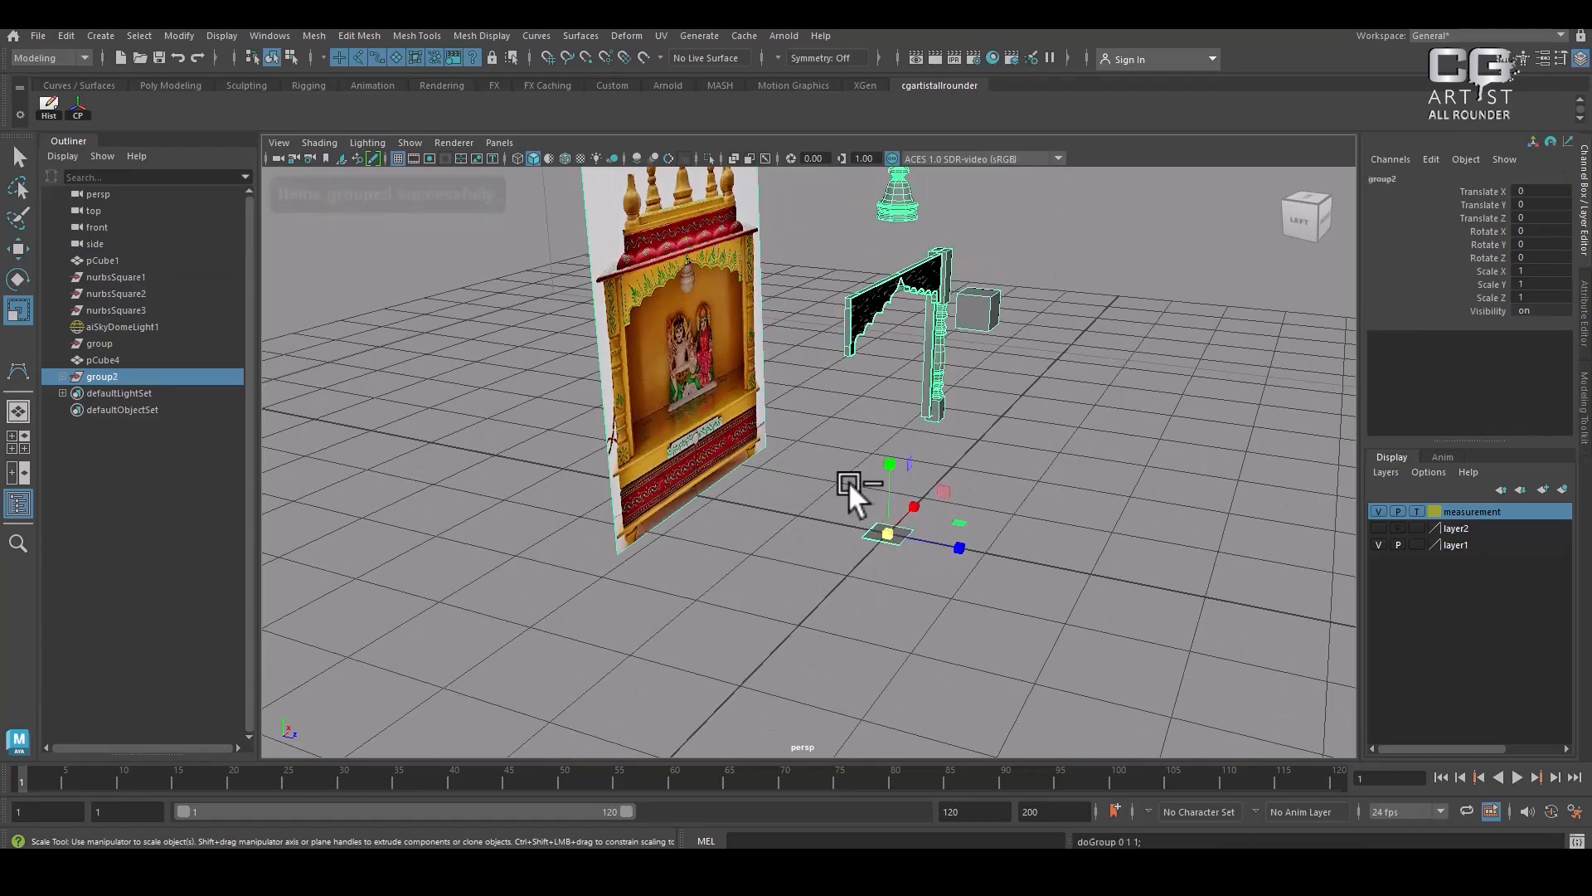
Scale the combined group up uniformly from the origin to about 4.68 and bring it up in the front view
{"action": "left_click_drag", "start_coordinate": [885, 532], "coordinate": [1119, 482]}
{"action": "right_click_drag", "start_coordinate": [1120, 481], "coordinate": [937, 461], "text": "alt"}
{"action": "left_click_drag", "start_coordinate": [937, 461], "coordinate": [914, 519], "text": "alt"}
{"action": "left_click_drag", "start_coordinate": [817, 473], "coordinate": [1088, 390]}
{"action": "right_click_drag", "start_coordinate": [1088, 390], "coordinate": [1012, 406], "text": "alt"}
{"action": "left_click_drag", "start_coordinate": [1012, 407], "coordinate": [992, 484], "text": "alt"}
{"action": "key", "text": "space"}
{"action": "right_click_drag", "start_coordinate": [992, 485], "coordinate": [888, 531], "text": "alt"}
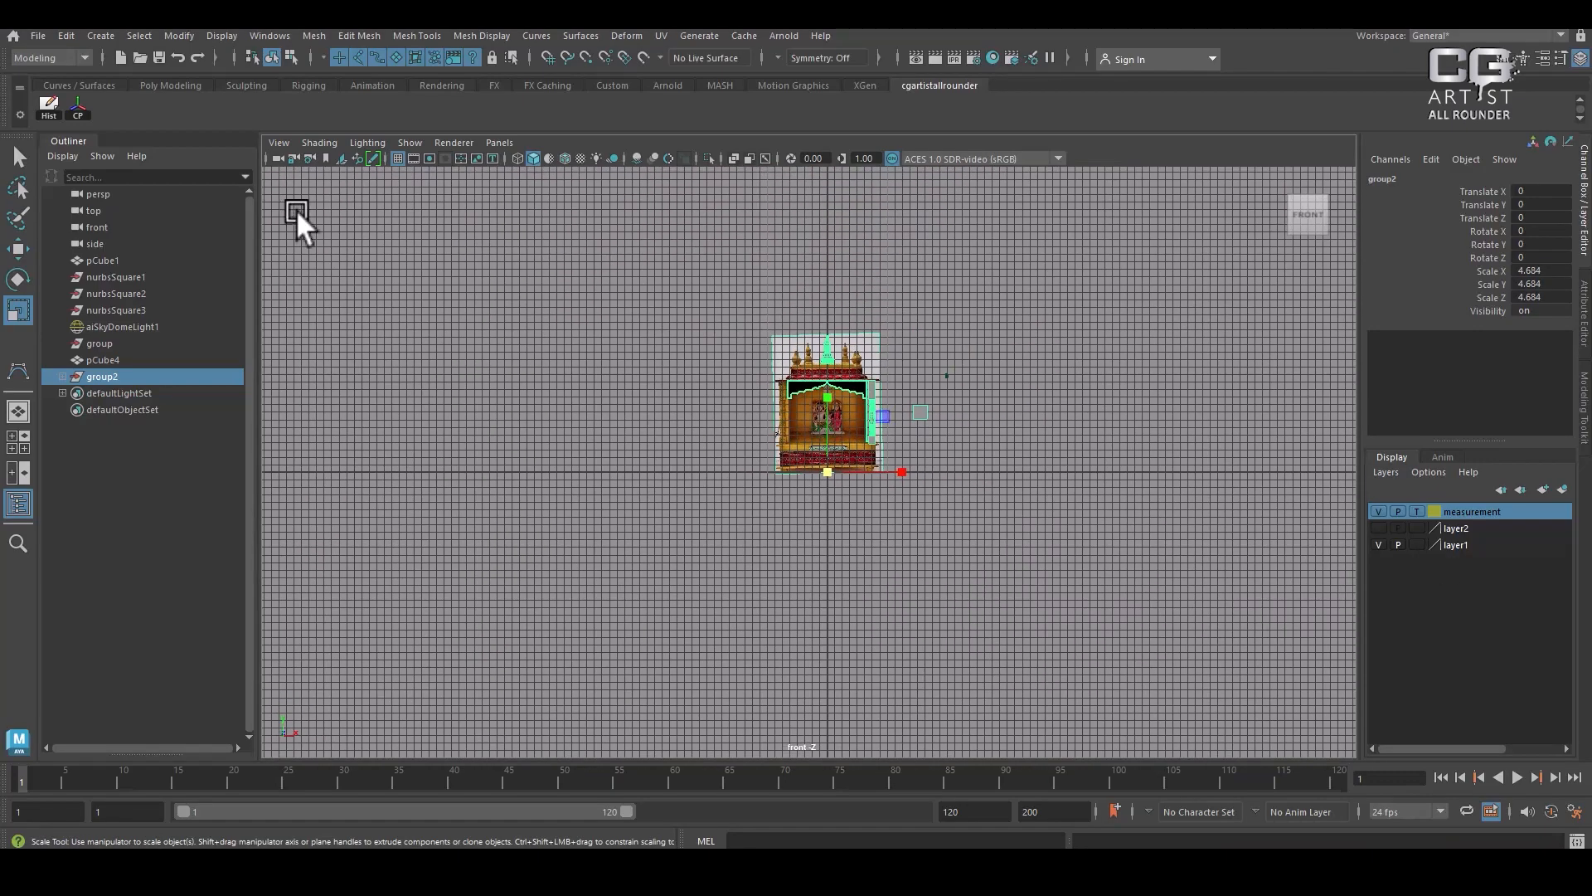
Hide the front view grid and scale the combined group uniformly to about 15.89, bringing the arch top to the measurement cube's top
{"action": "left_click", "coordinate": [398, 159]}
{"action": "right_click_drag", "start_coordinate": [948, 472], "coordinate": [831, 471], "text": "alt"}
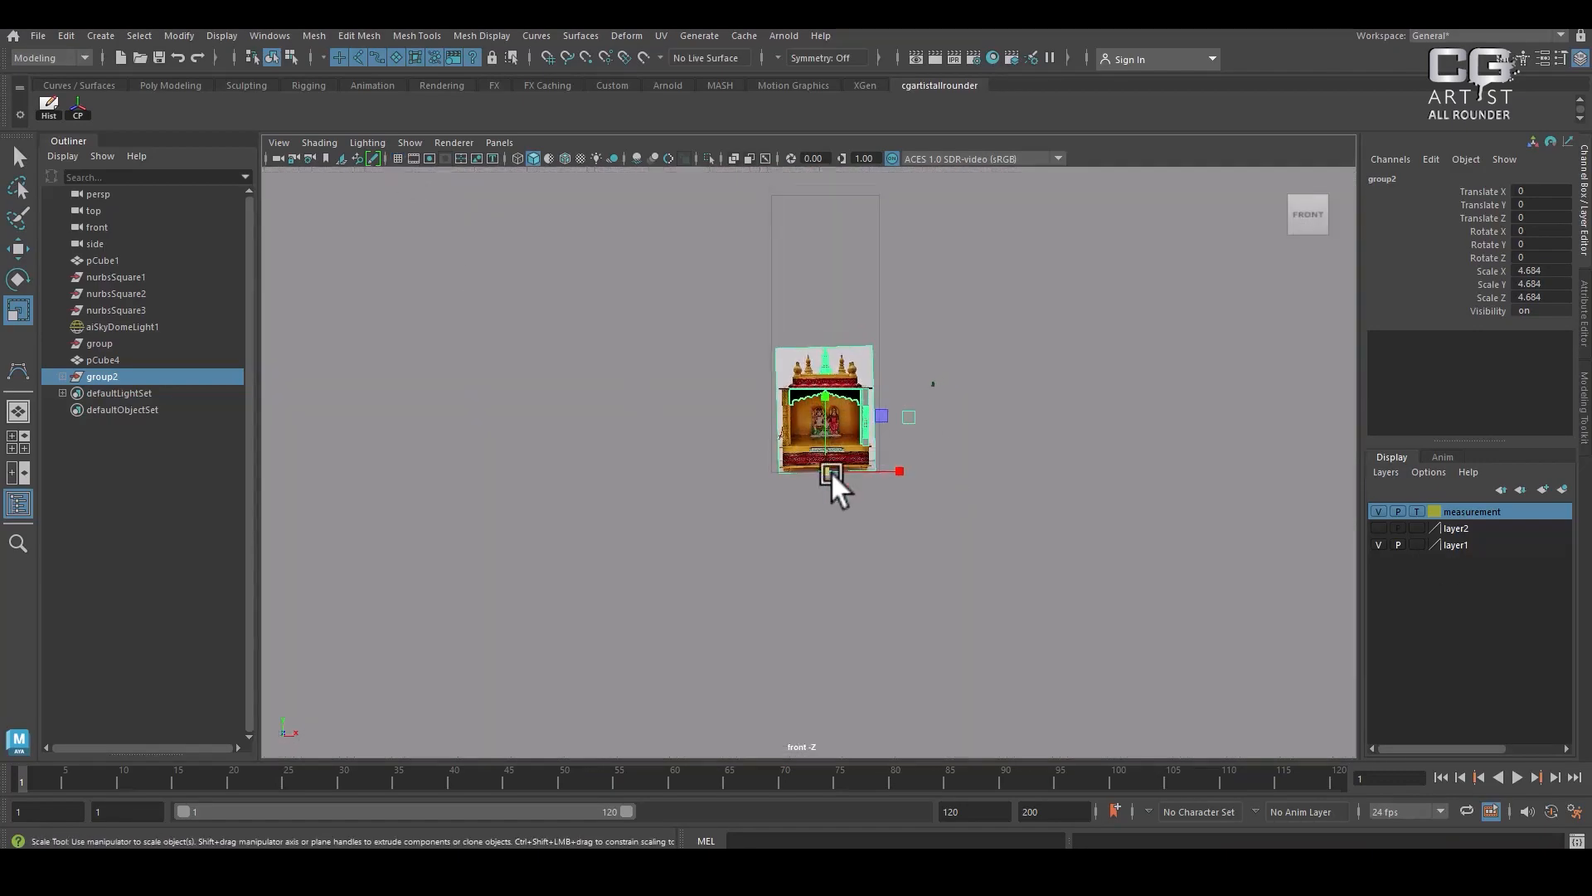
{"action": "left_click_drag", "start_coordinate": [824, 466], "coordinate": [1192, 240]}
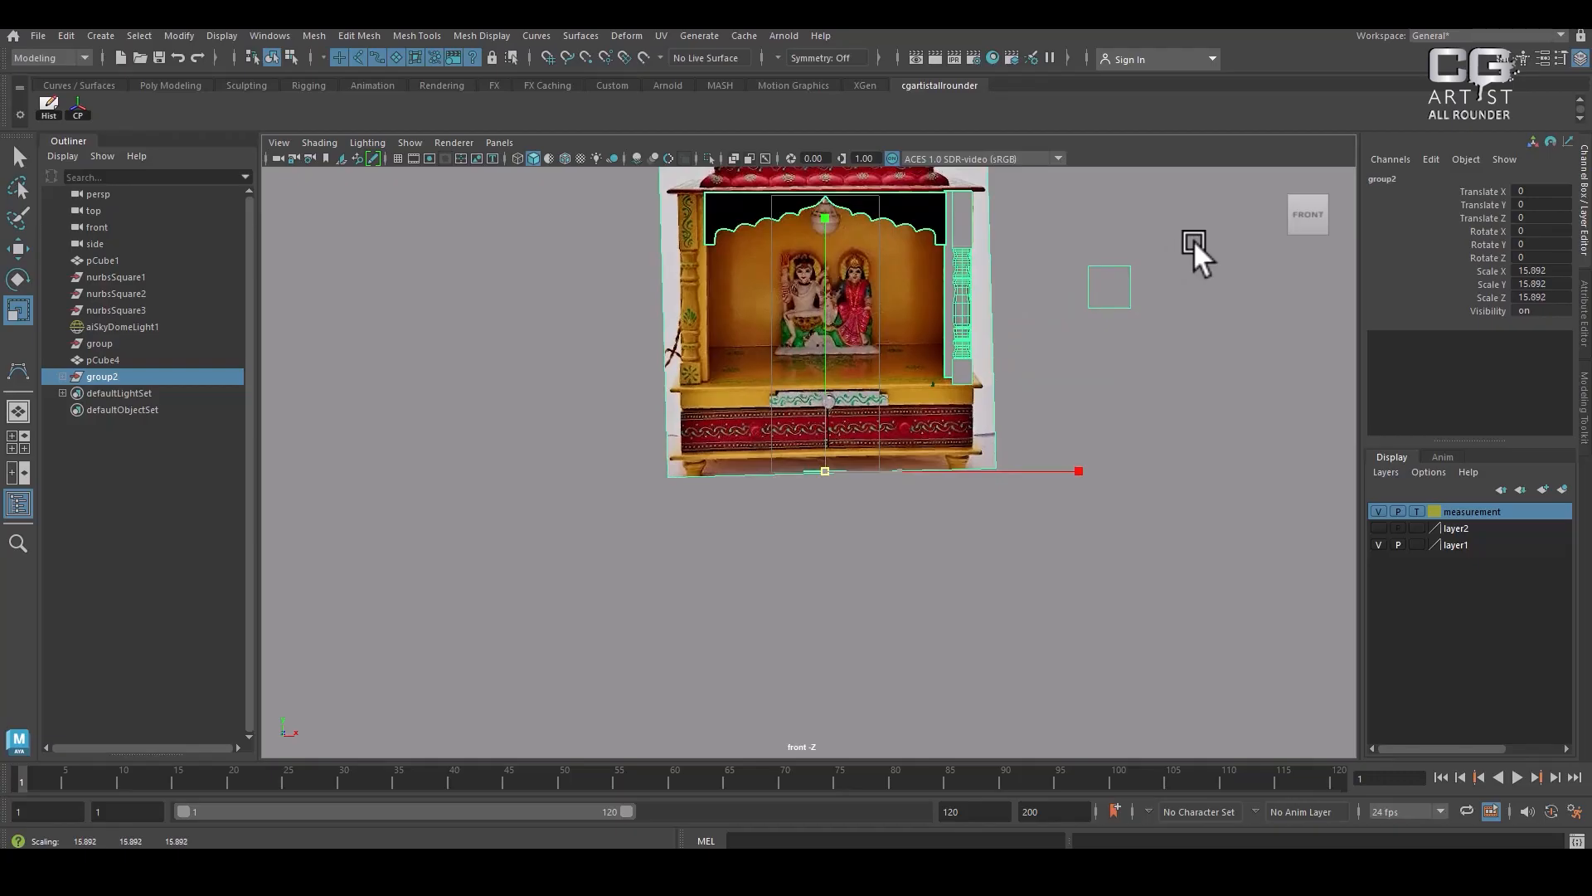
{"action": "left_click_drag", "start_coordinate": [1193, 240], "coordinate": [1193, 240]}
Compare the scaled temple's height and depth with the measurement cube in the front and perspective views
{"action": "middle_click_drag", "start_coordinate": [846, 272], "coordinate": [858, 376], "text": "alt"}
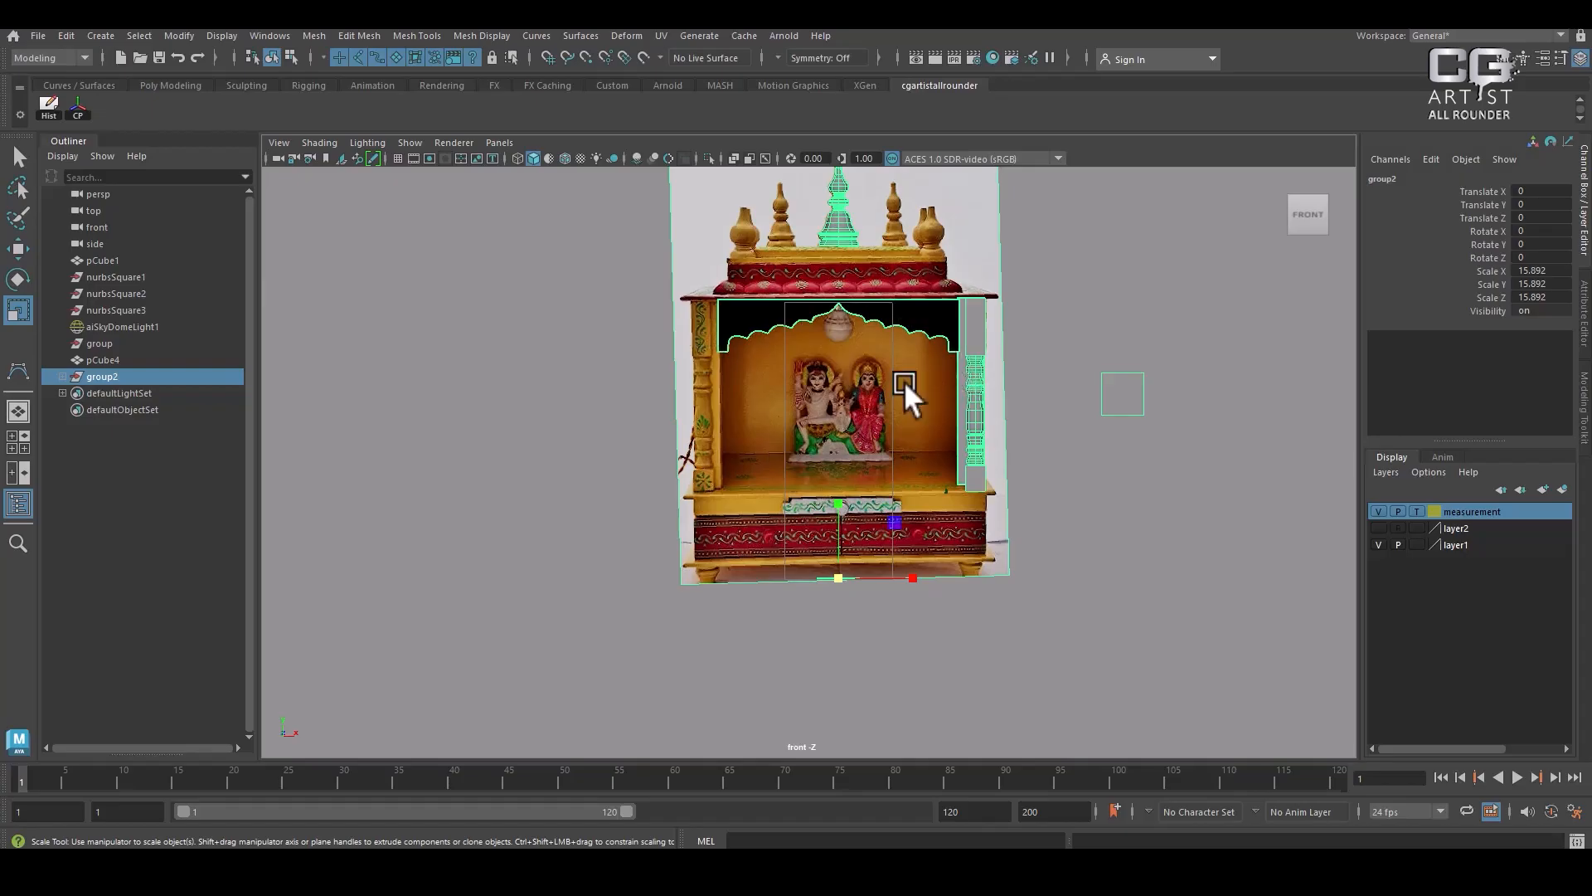
{"action": "right_click_drag", "start_coordinate": [906, 383], "coordinate": [909, 421], "text": "alt"}
{"action": "key", "text": "space"}
{"action": "left_click_drag", "start_coordinate": [923, 439], "coordinate": [905, 279]}
{"action": "left_click_drag", "start_coordinate": [913, 384], "coordinate": [934, 470], "text": "alt"}
{"action": "key", "text": "space"}
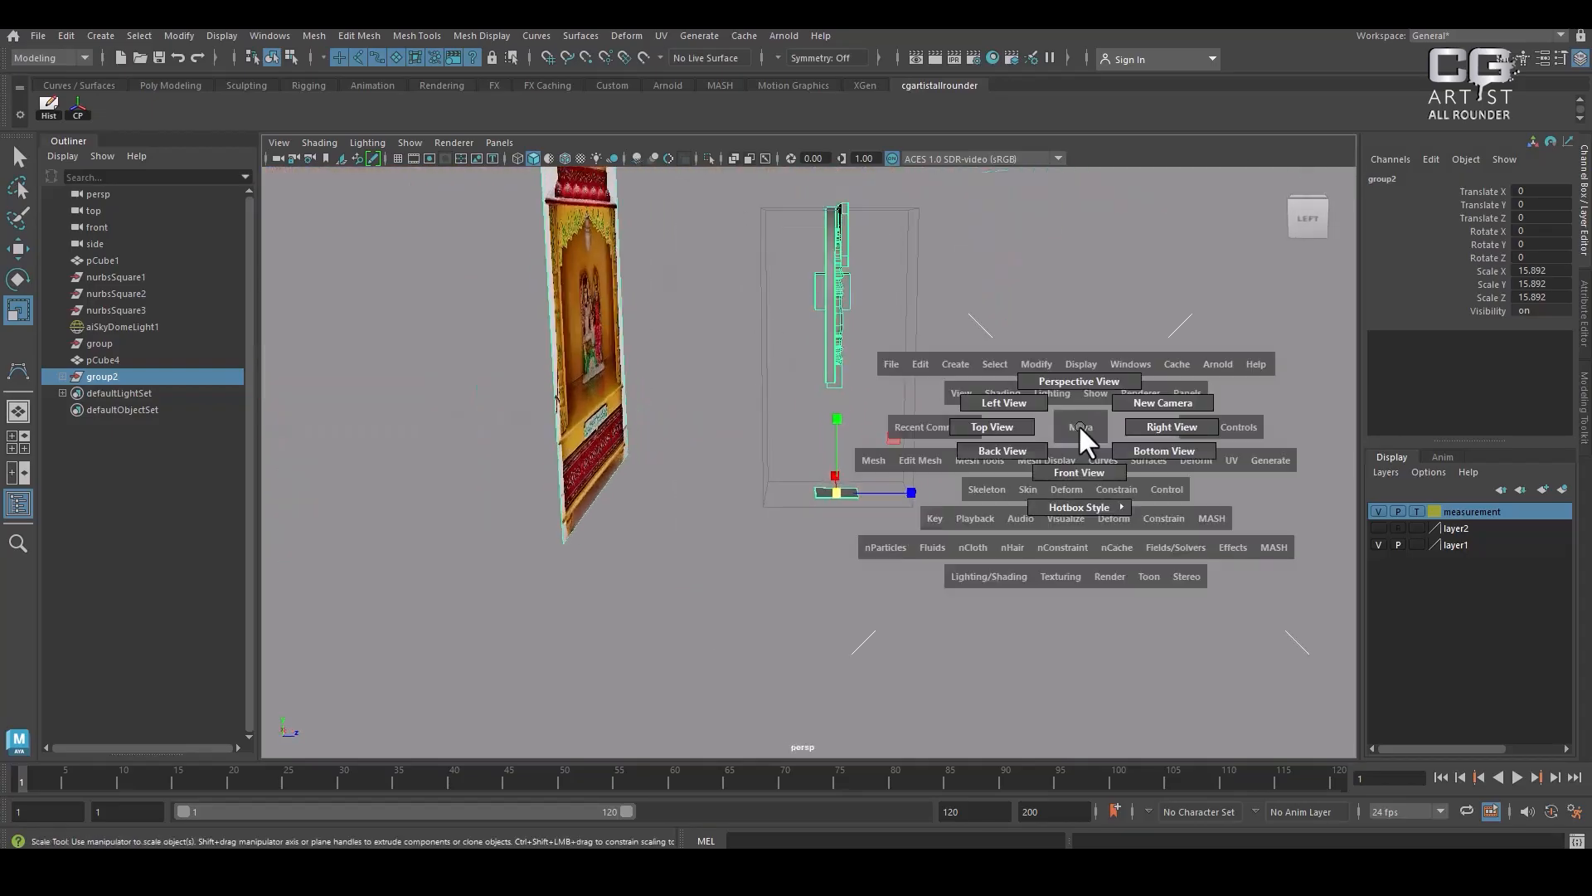
{"action": "left_click_drag", "start_coordinate": [1078, 425], "coordinate": [1073, 460]}
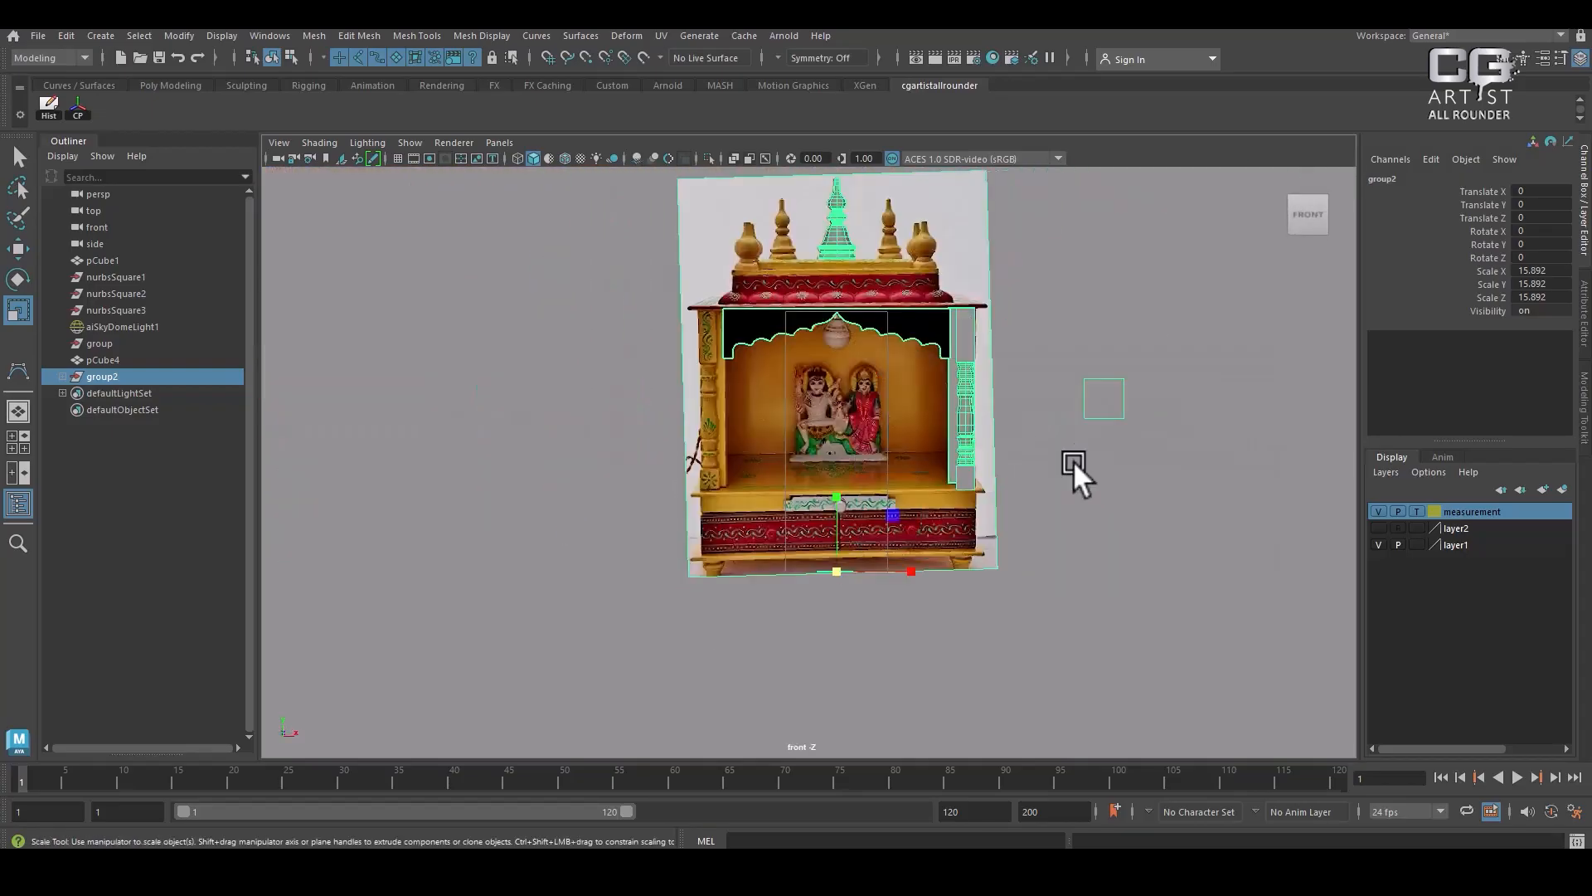
Switch to the four-view layout and frame the group of temple parts in the side view
{"action": "left_click", "coordinate": [13, 441]}
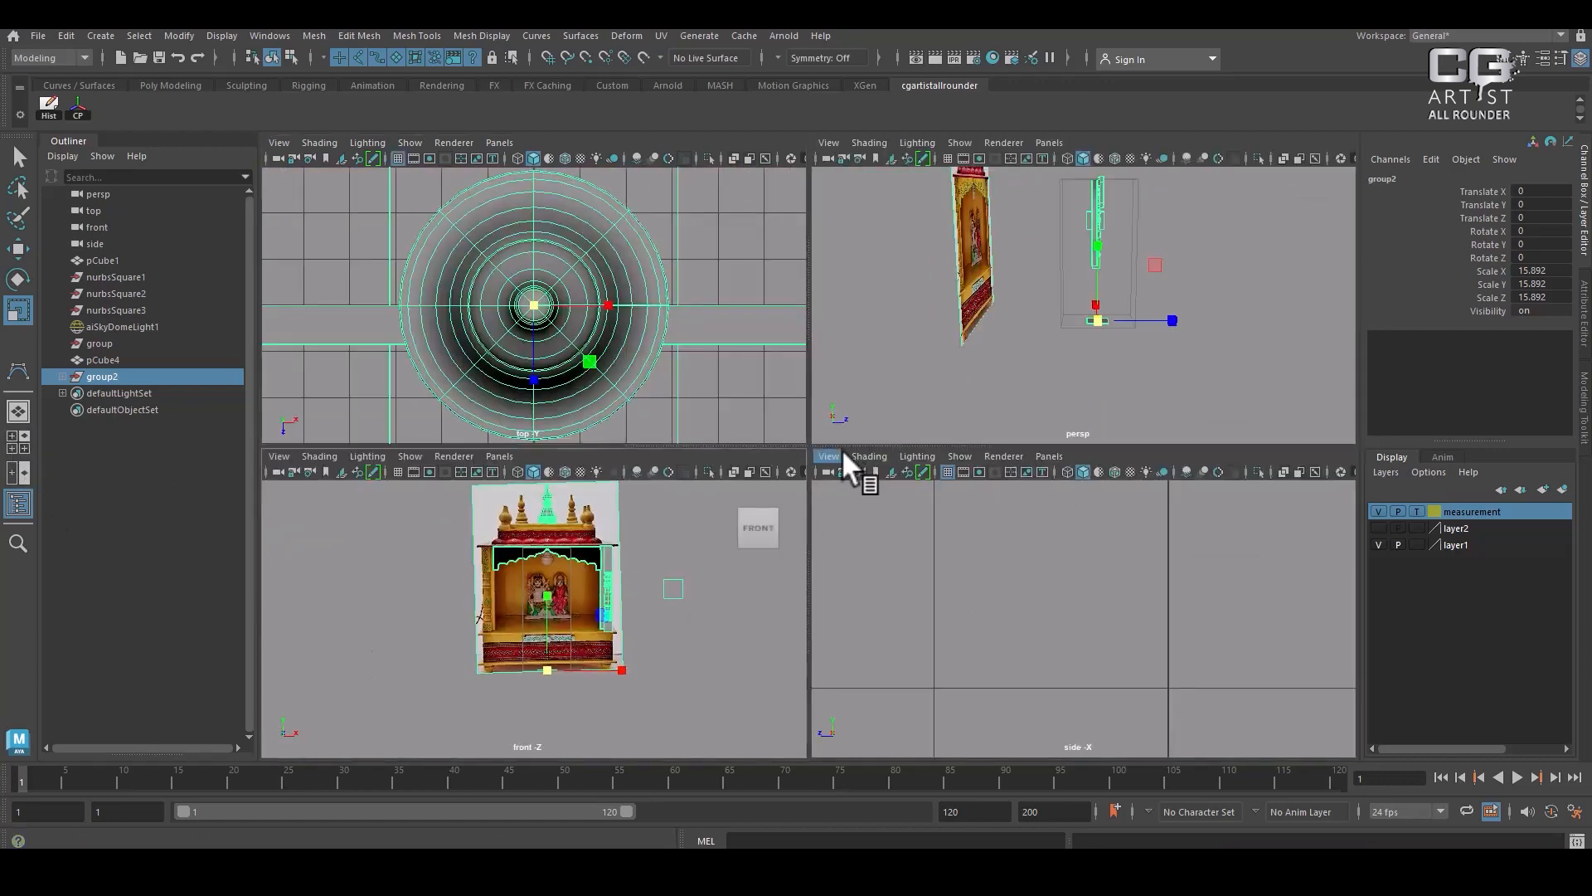
{"action": "scroll", "coordinate": [694, 579], "scroll_direction": "down", "scroll_amount": 2}
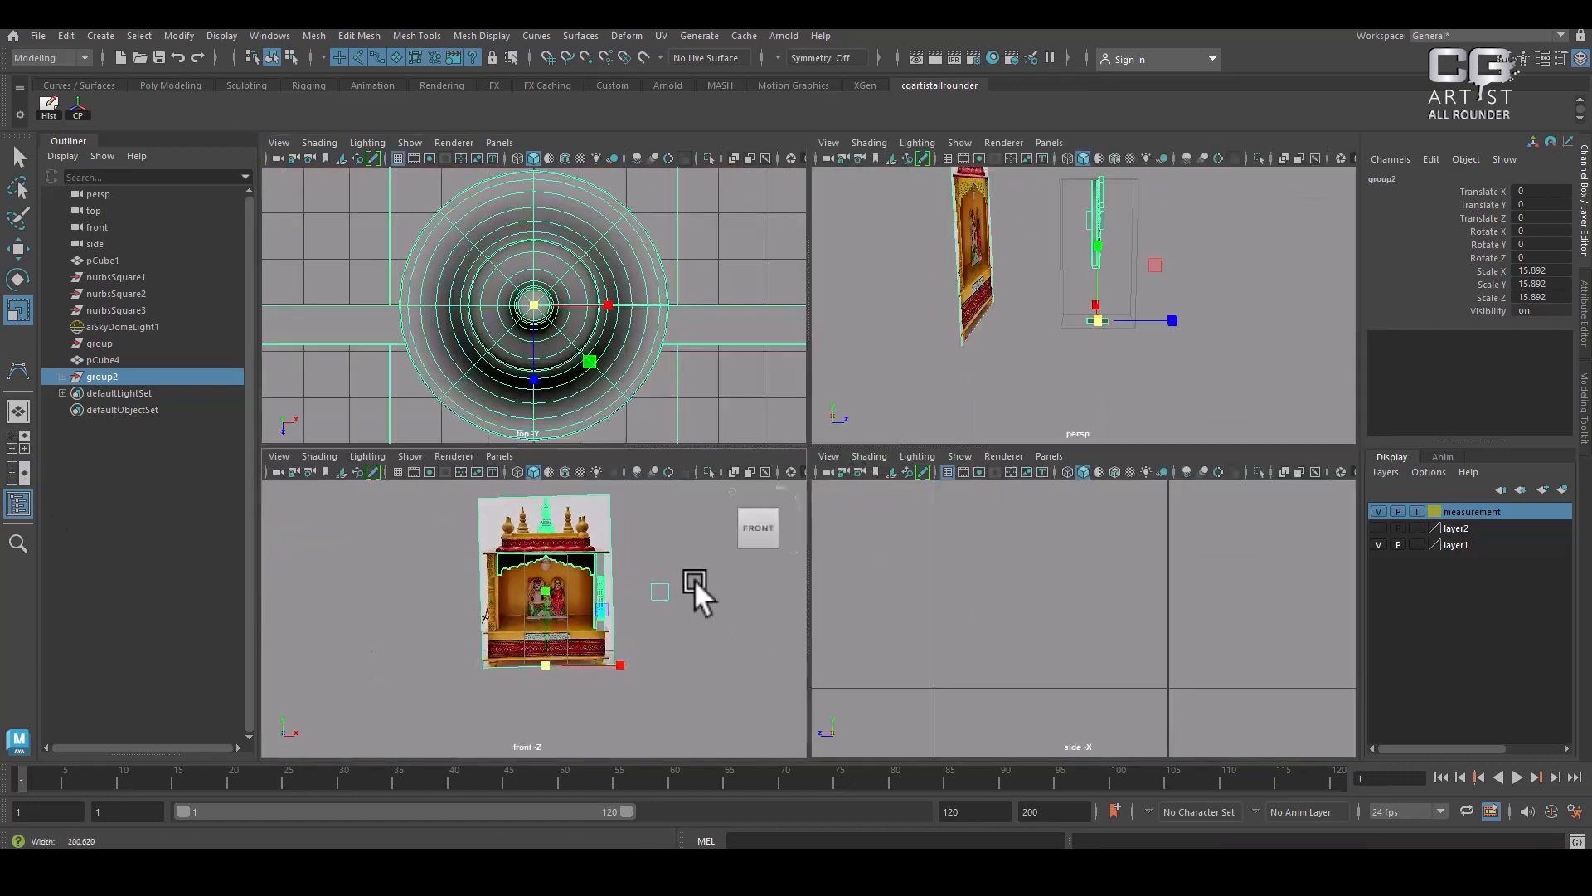
{"action": "scroll", "coordinate": [713, 593], "scroll_direction": "up", "scroll_amount": 3}
{"action": "right_click_drag", "start_coordinate": [1203, 614], "coordinate": [1102, 619]}
{"action": "left_click", "coordinate": [1102, 619]}
{"action": "key", "text": "f"}
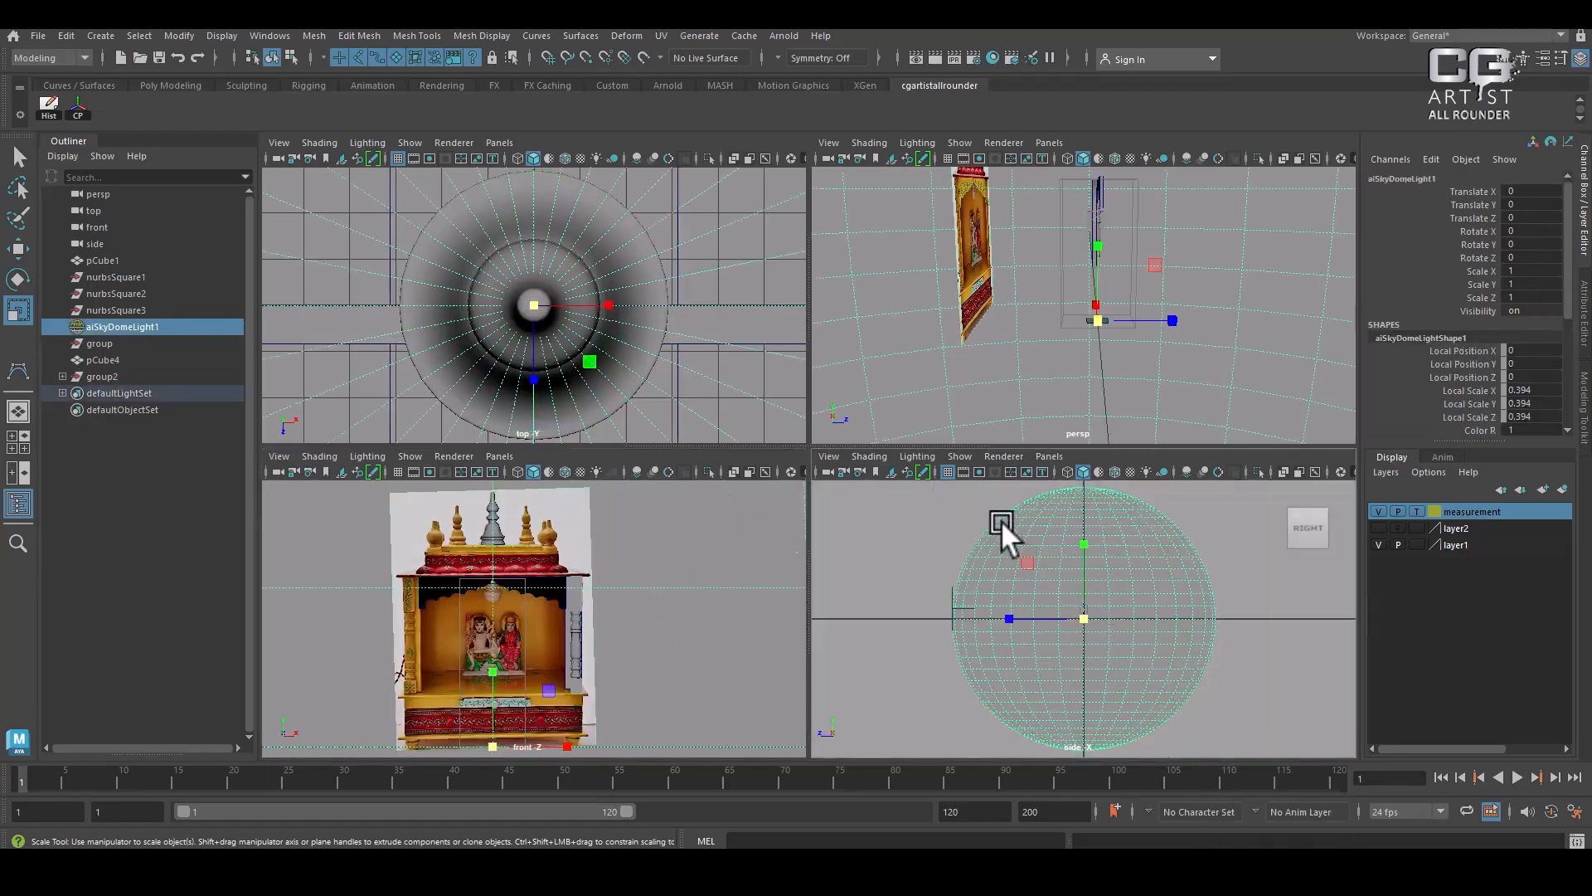
{"action": "left_click", "coordinate": [574, 630]}
{"action": "key", "text": "ctrl+g"}
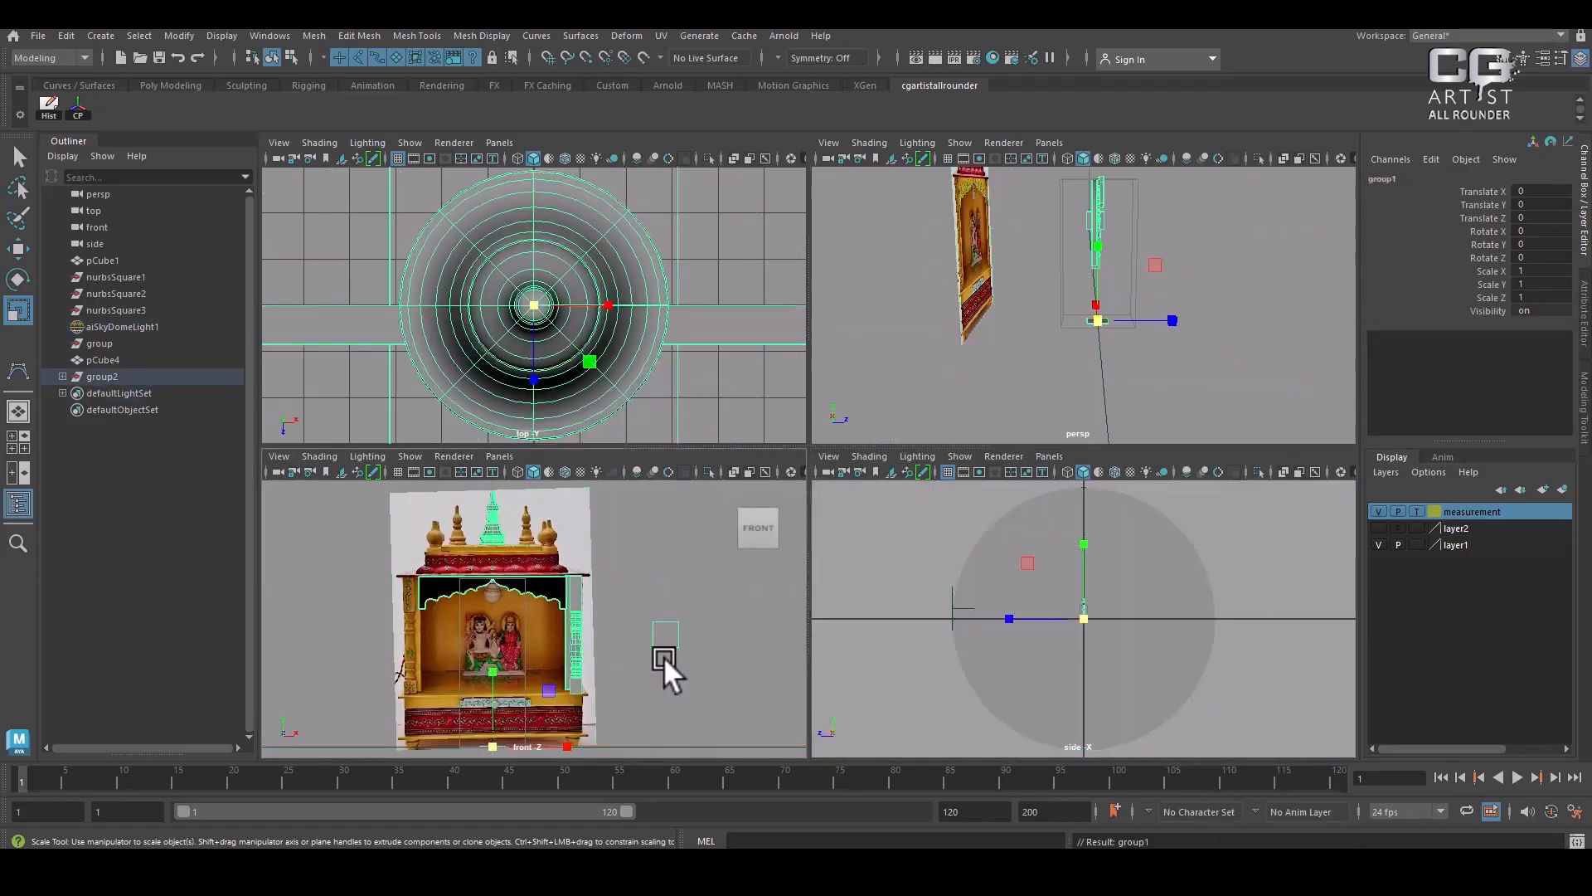
{"action": "key", "text": "f"}
{"action": "mouse_move", "coordinate": [674, 592]}
{"action": "right_mouse_down", "text": "alt"}
{"action": "mouse_move", "coordinate": [683, 609]}
{"action": "mouse_move", "coordinate": [701, 590]}
{"action": "right_mouse_up", "text": "alt"}
{"action": "middle_click_drag", "start_coordinate": [715, 585], "coordinate": [700, 585], "text": "alt"}
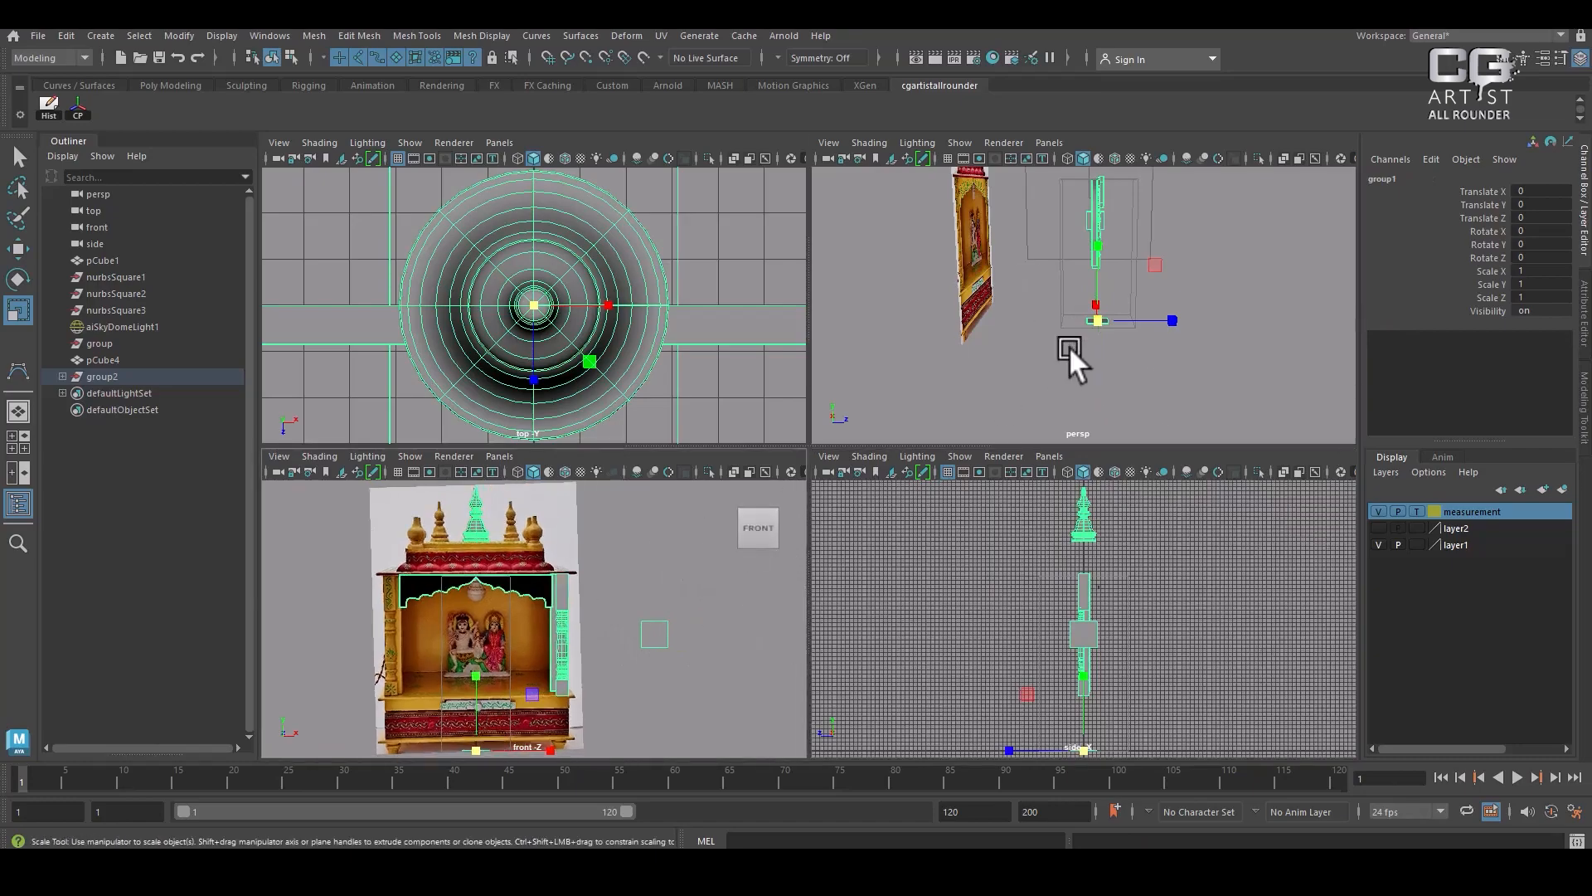
{"action": "left_click_drag", "start_coordinate": [1068, 346], "coordinate": [1080, 369], "text": "alt"}
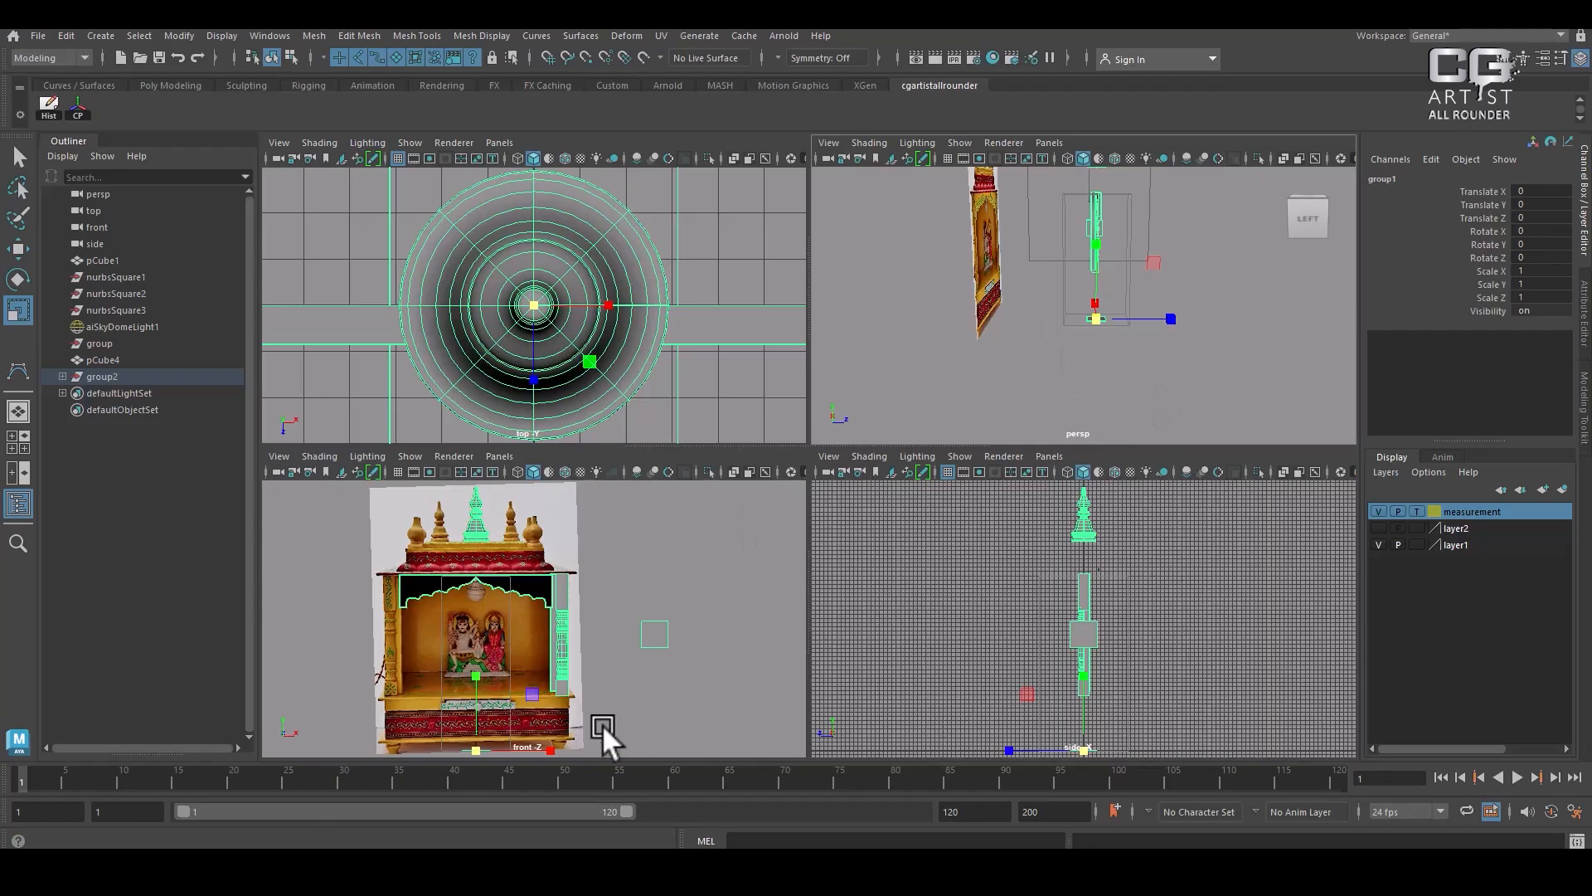
Hide the grid in the side view
{"action": "scroll", "coordinate": [599, 615], "scroll_direction": "down", "scroll_amount": 1}
{"action": "scroll", "coordinate": [1118, 638], "scroll_direction": "down", "scroll_amount": 6}
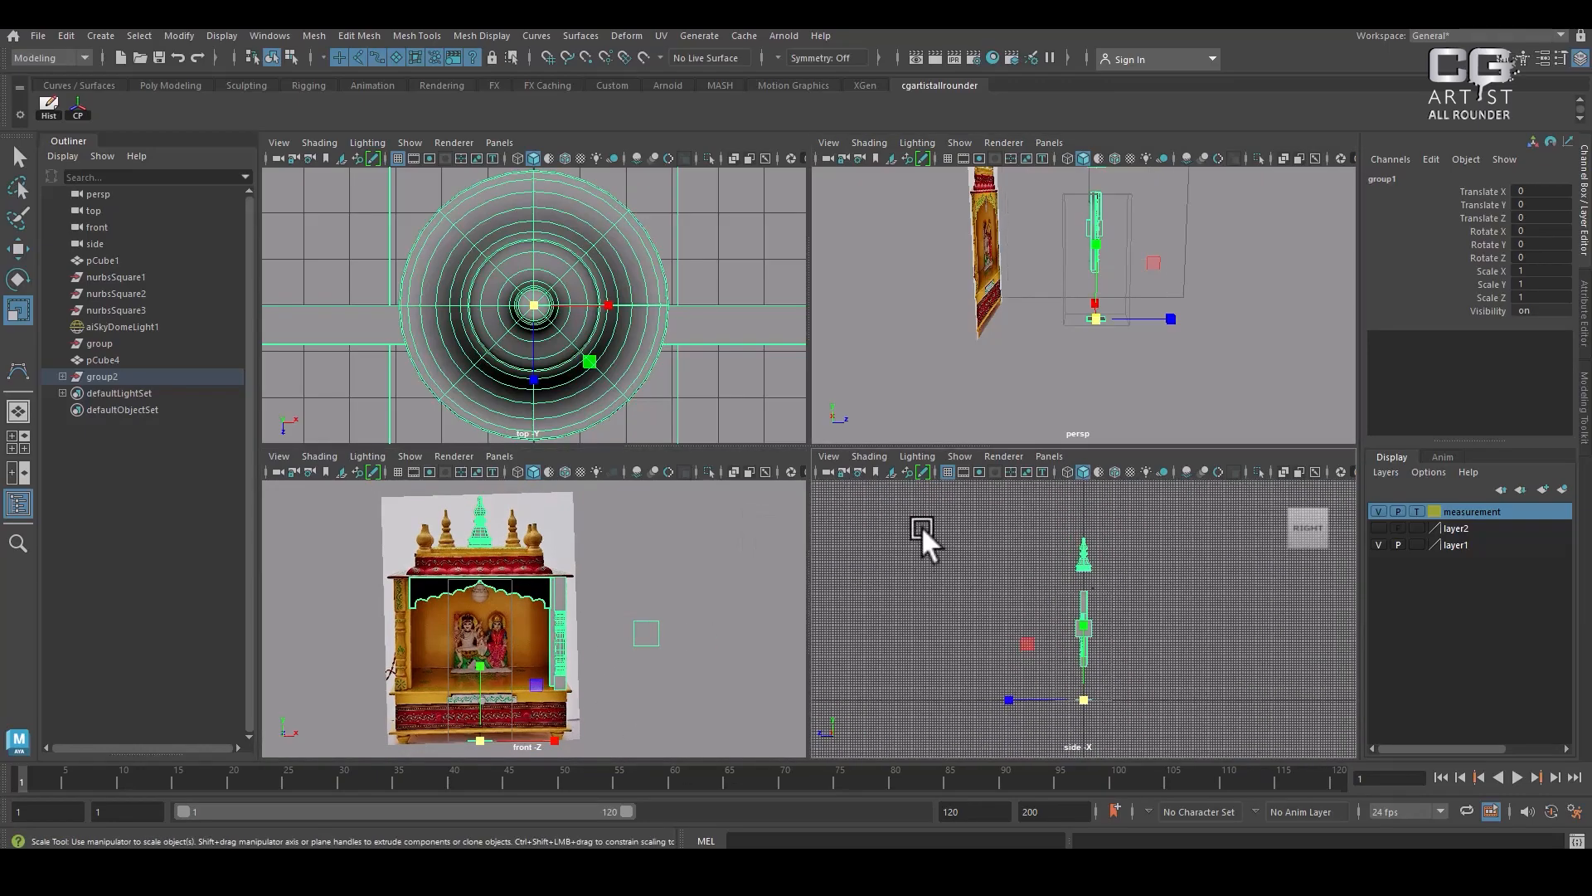
{"action": "left_click", "coordinate": [948, 471]}
{"action": "scroll", "coordinate": [1215, 657], "scroll_direction": "up", "scroll_amount": 1}
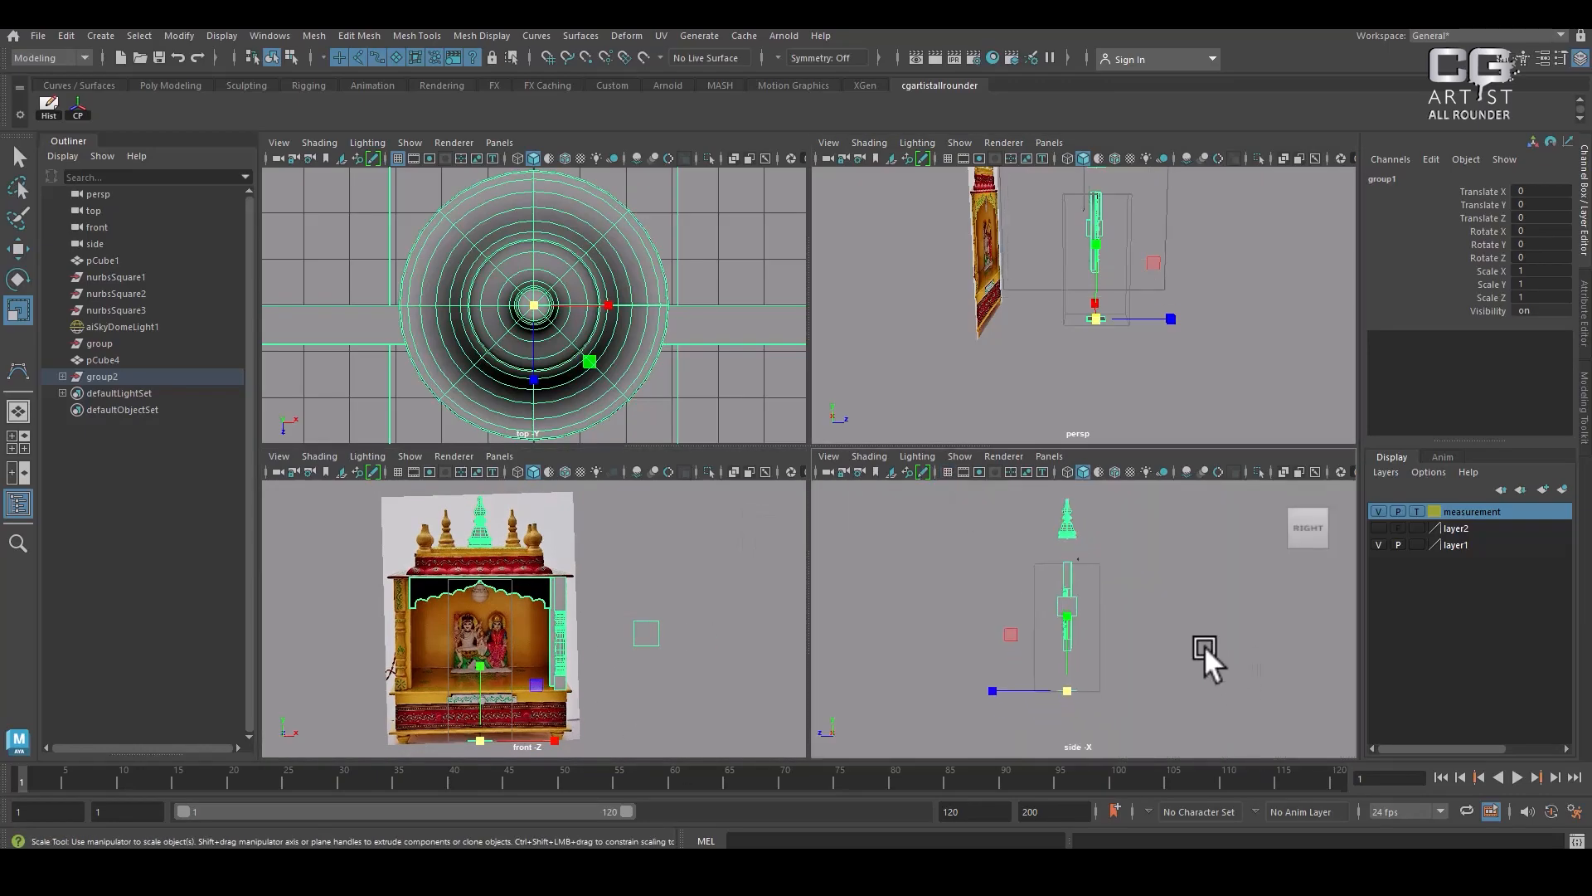
Delete the aiSkyDomeLight1 sky dome light from the scene
{"action": "left_click", "coordinate": [569, 579]}
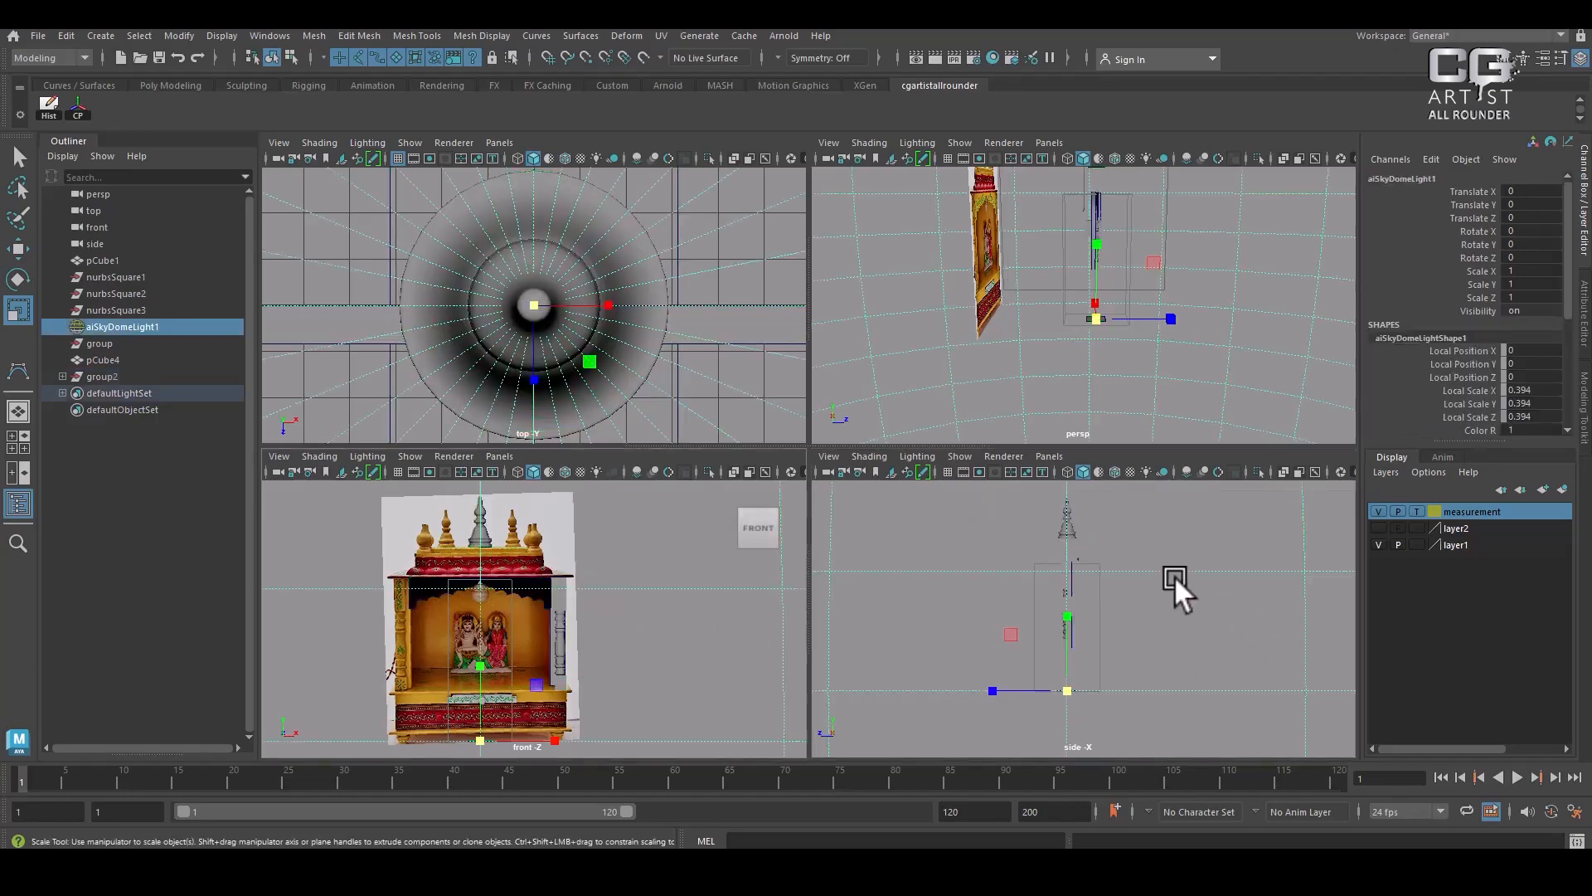
{"action": "left_click", "coordinate": [1266, 370]}
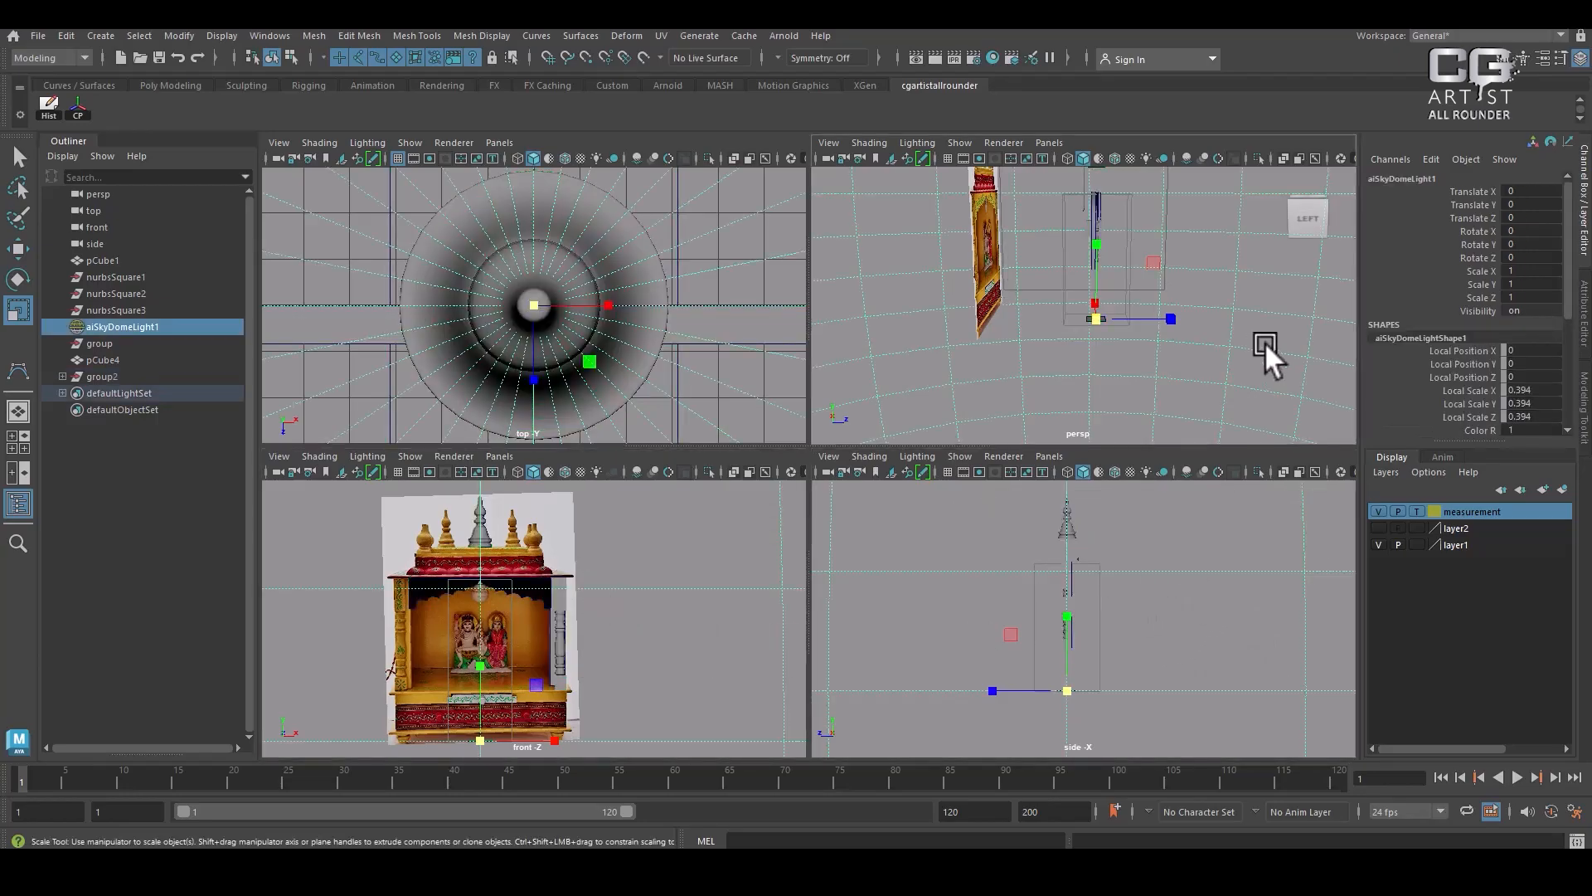
{"action": "key", "text": "Delete"}
{"action": "left_click", "coordinate": [1126, 619]}
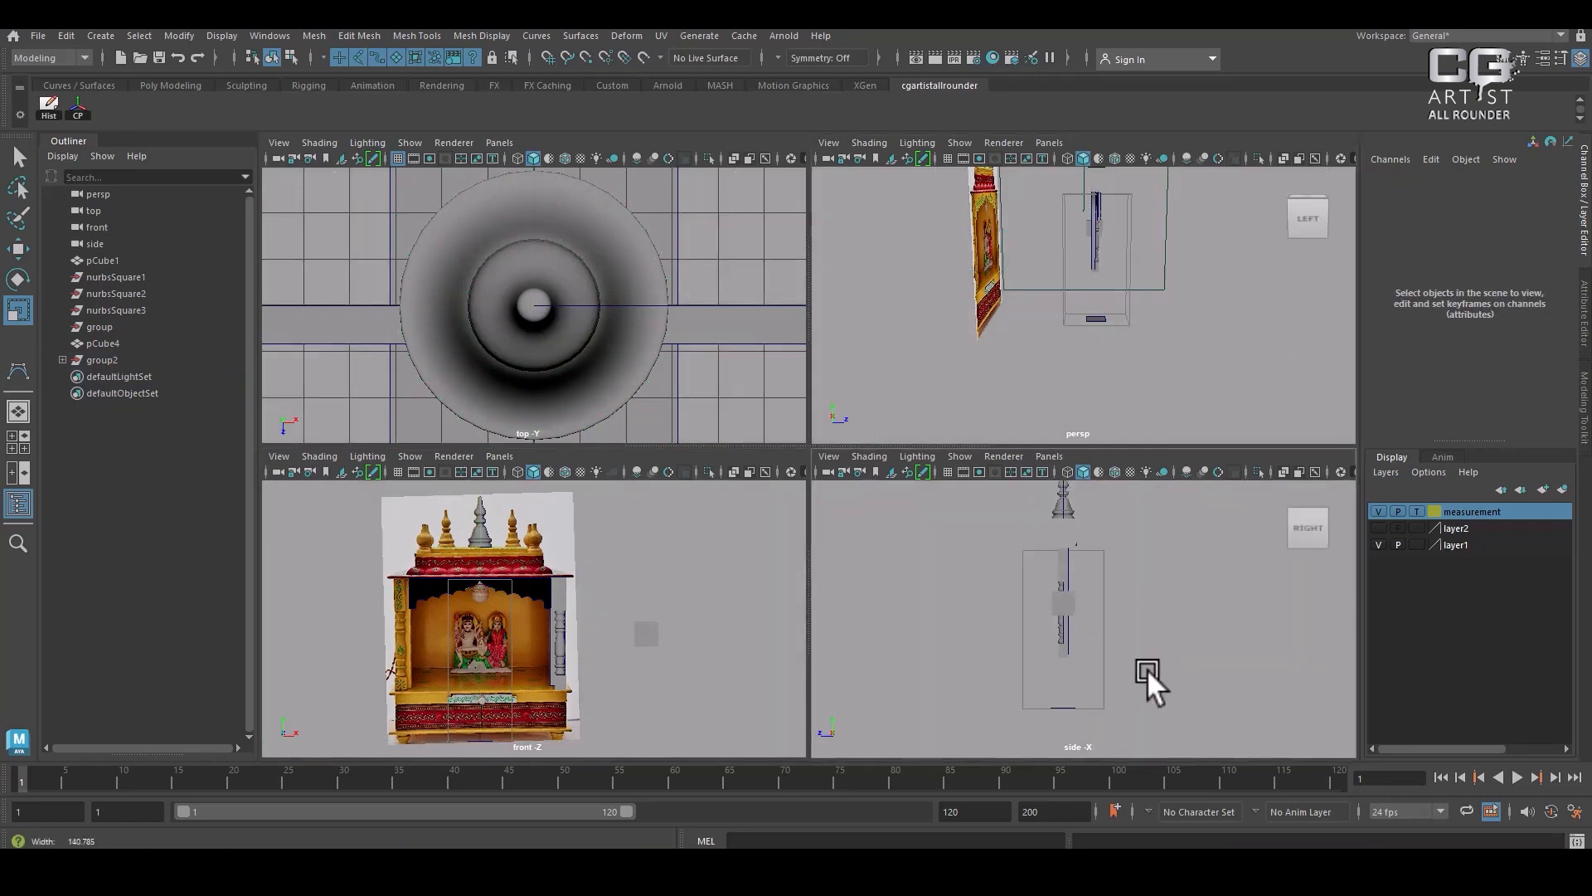
Select the arch, pillar and cube beside them, and move them back along Z to about -0.591, at the measurement box's rear edge
{"action": "scroll", "coordinate": [1147, 669], "scroll_direction": "up", "scroll_amount": 2}
{"action": "scroll", "coordinate": [1088, 544], "scroll_direction": "down", "scroll_amount": 1}
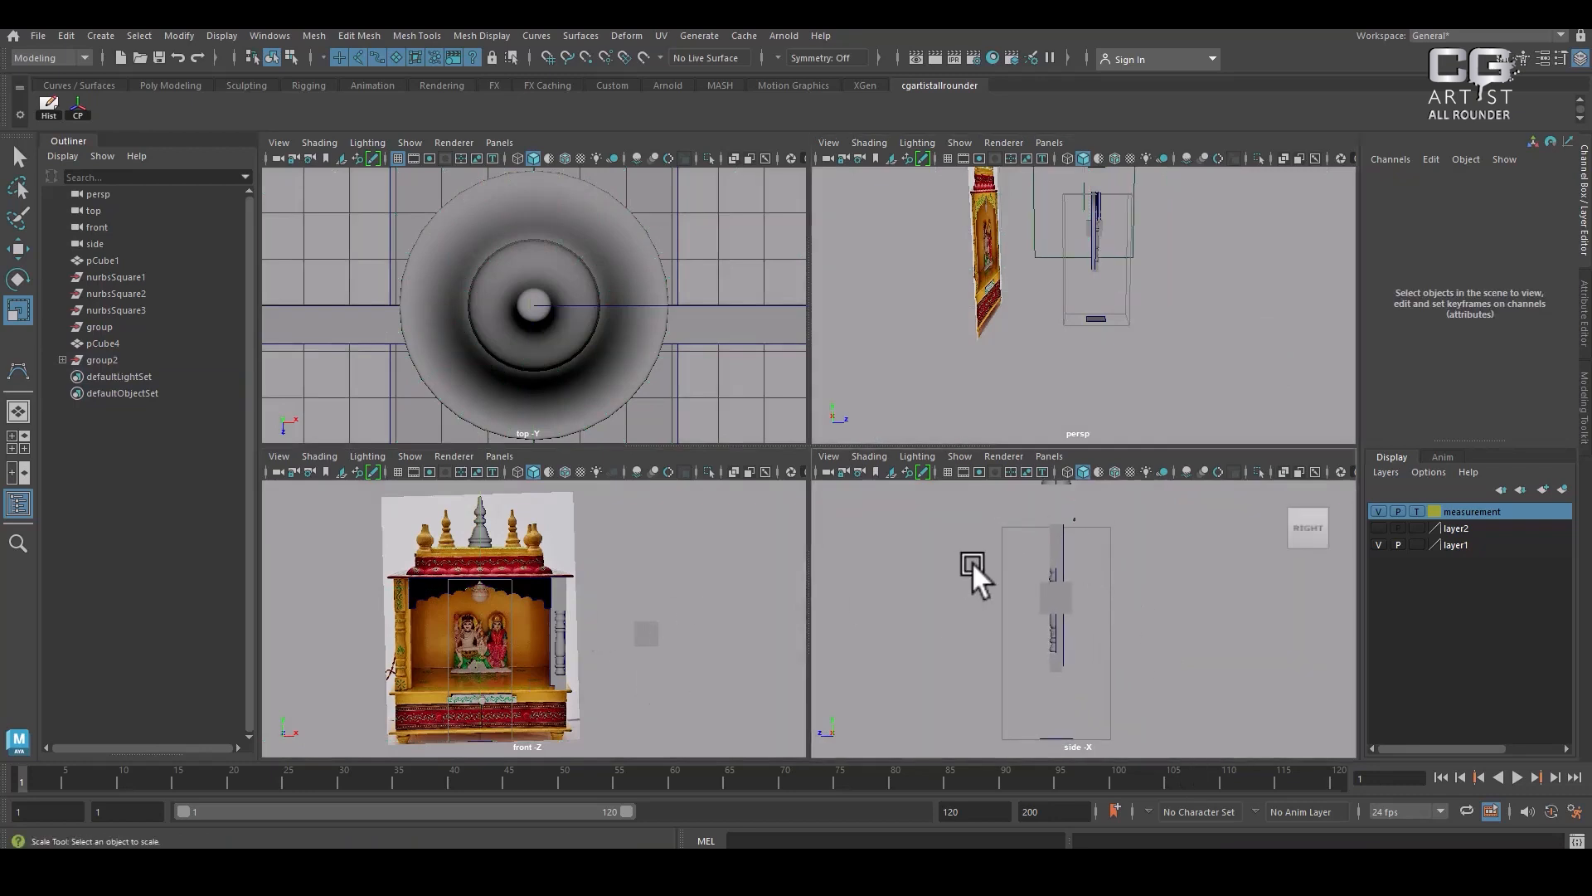
{"action": "left_click_drag", "start_coordinate": [1144, 520], "coordinate": [1034, 685]}
{"action": "left_click_drag", "start_coordinate": [1171, 218], "coordinate": [1186, 366], "text": "alt"}
{"action": "key", "text": "w"}
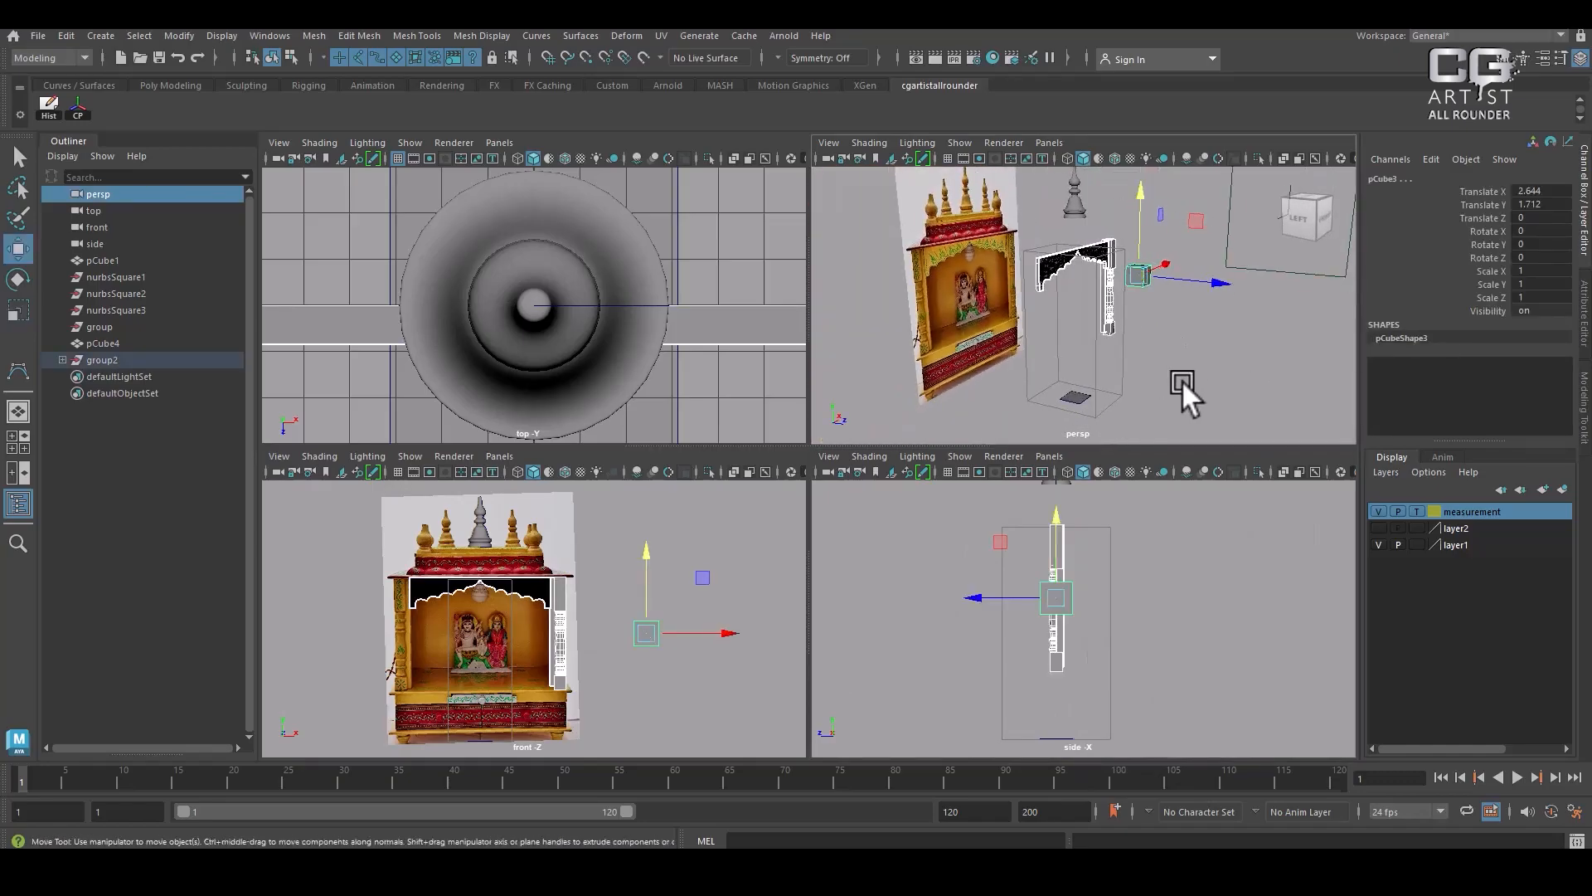
{"action": "scroll", "coordinate": [1125, 649], "scroll_direction": "up", "scroll_amount": 2}
{"action": "left_click_drag", "start_coordinate": [973, 594], "coordinate": [1028, 605]}
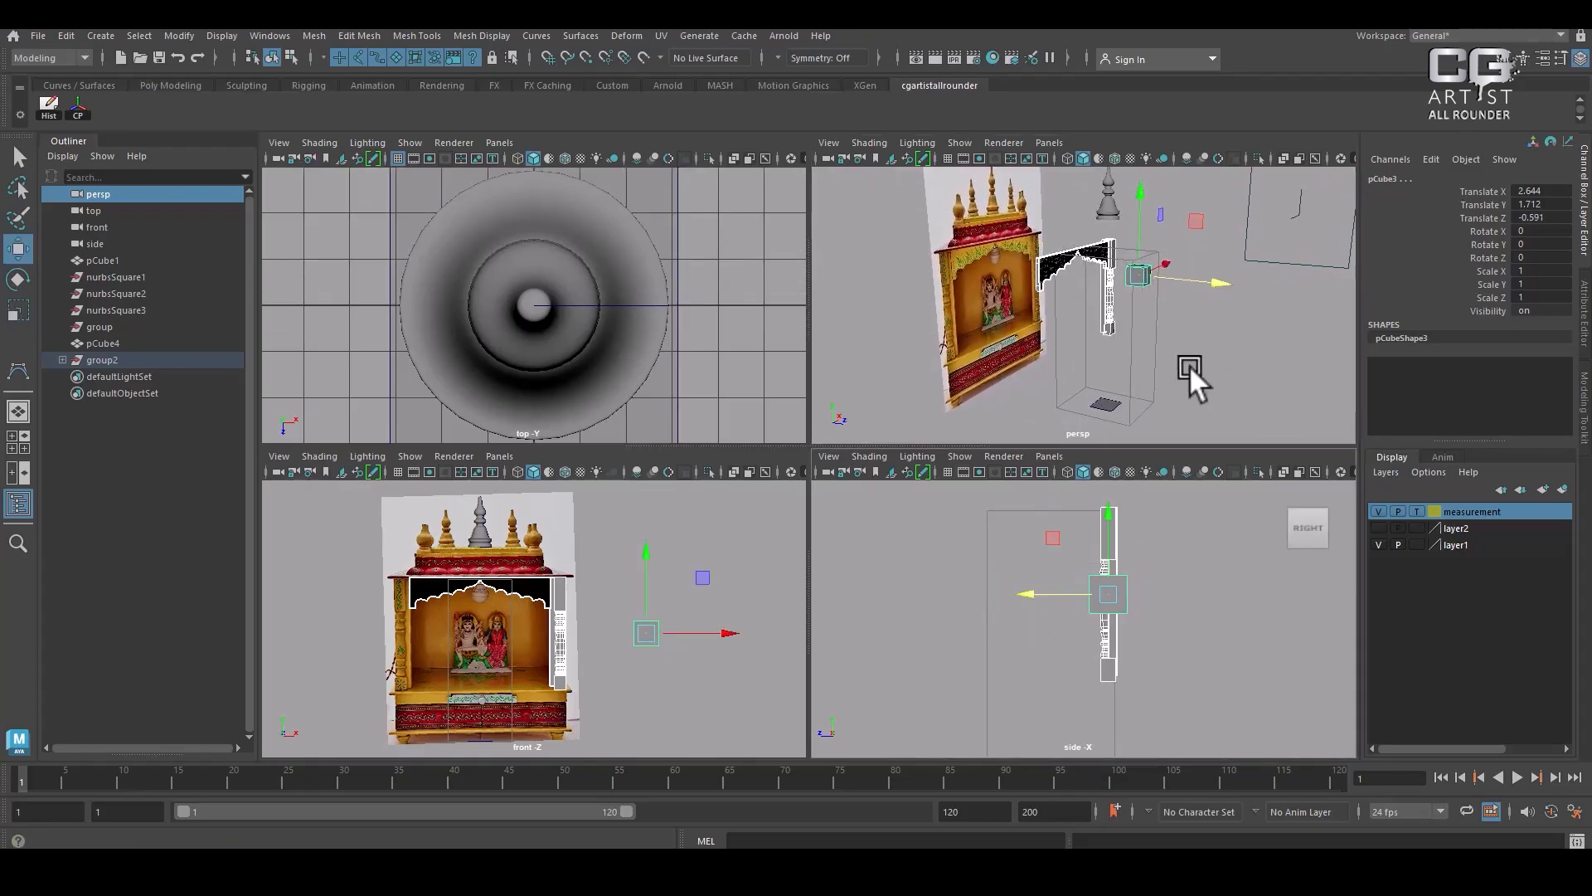
Examine the temple opening, pillar and base platform against the reference image in an enlarged front view
{"action": "scroll", "coordinate": [586, 720], "scroll_direction": "up", "scroll_amount": 2}
{"action": "middle_click_drag", "start_coordinate": [586, 720], "coordinate": [615, 644], "text": "alt"}
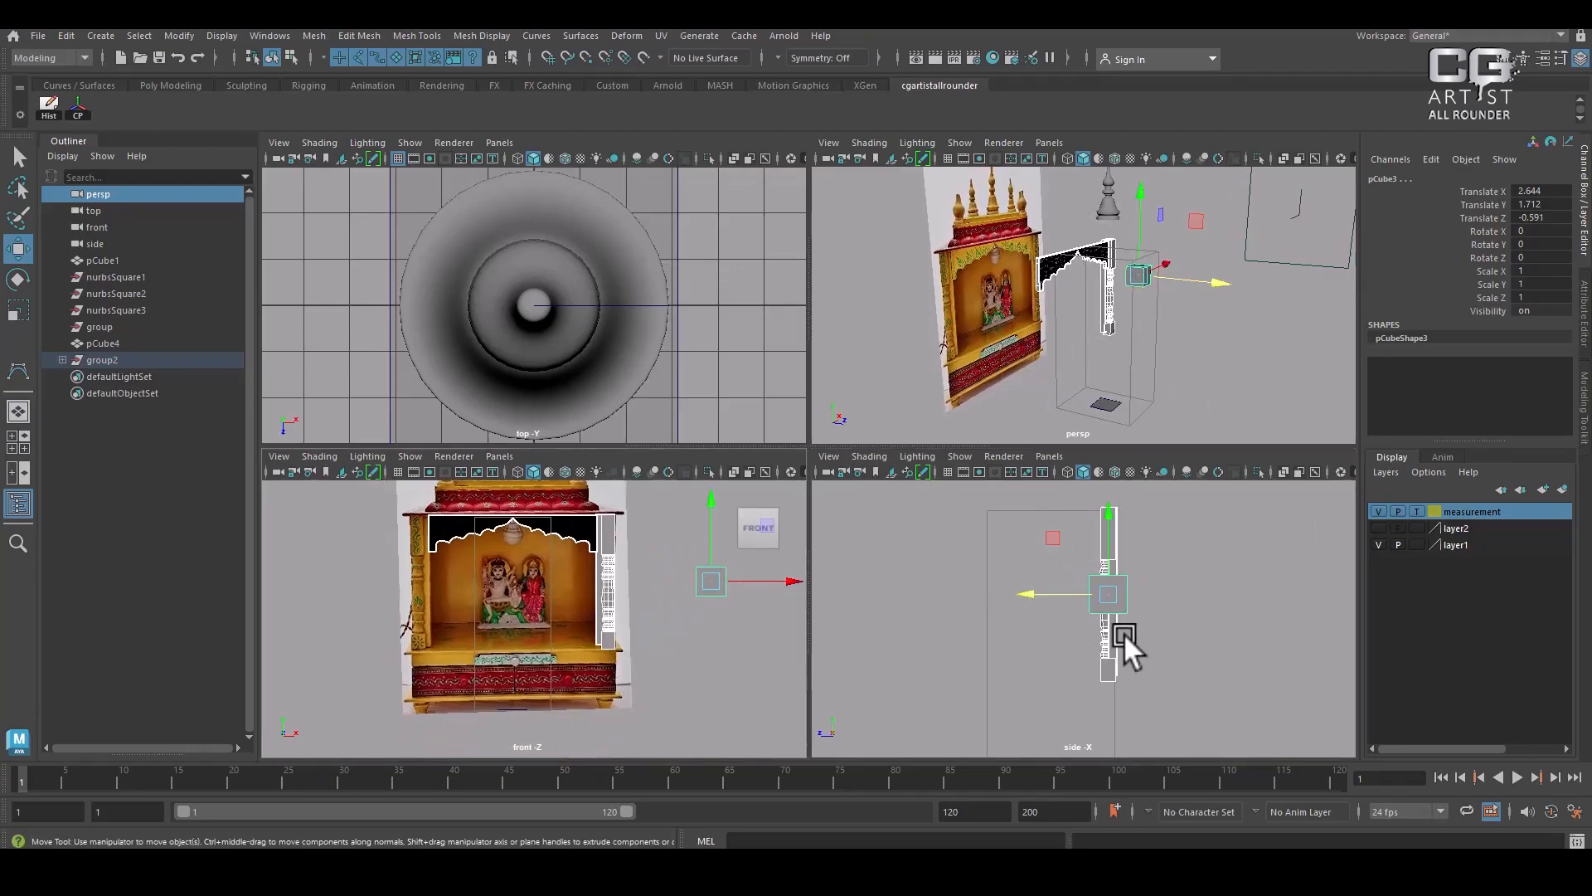
{"action": "middle_click_drag", "start_coordinate": [1123, 633], "coordinate": [1121, 609], "text": "alt"}
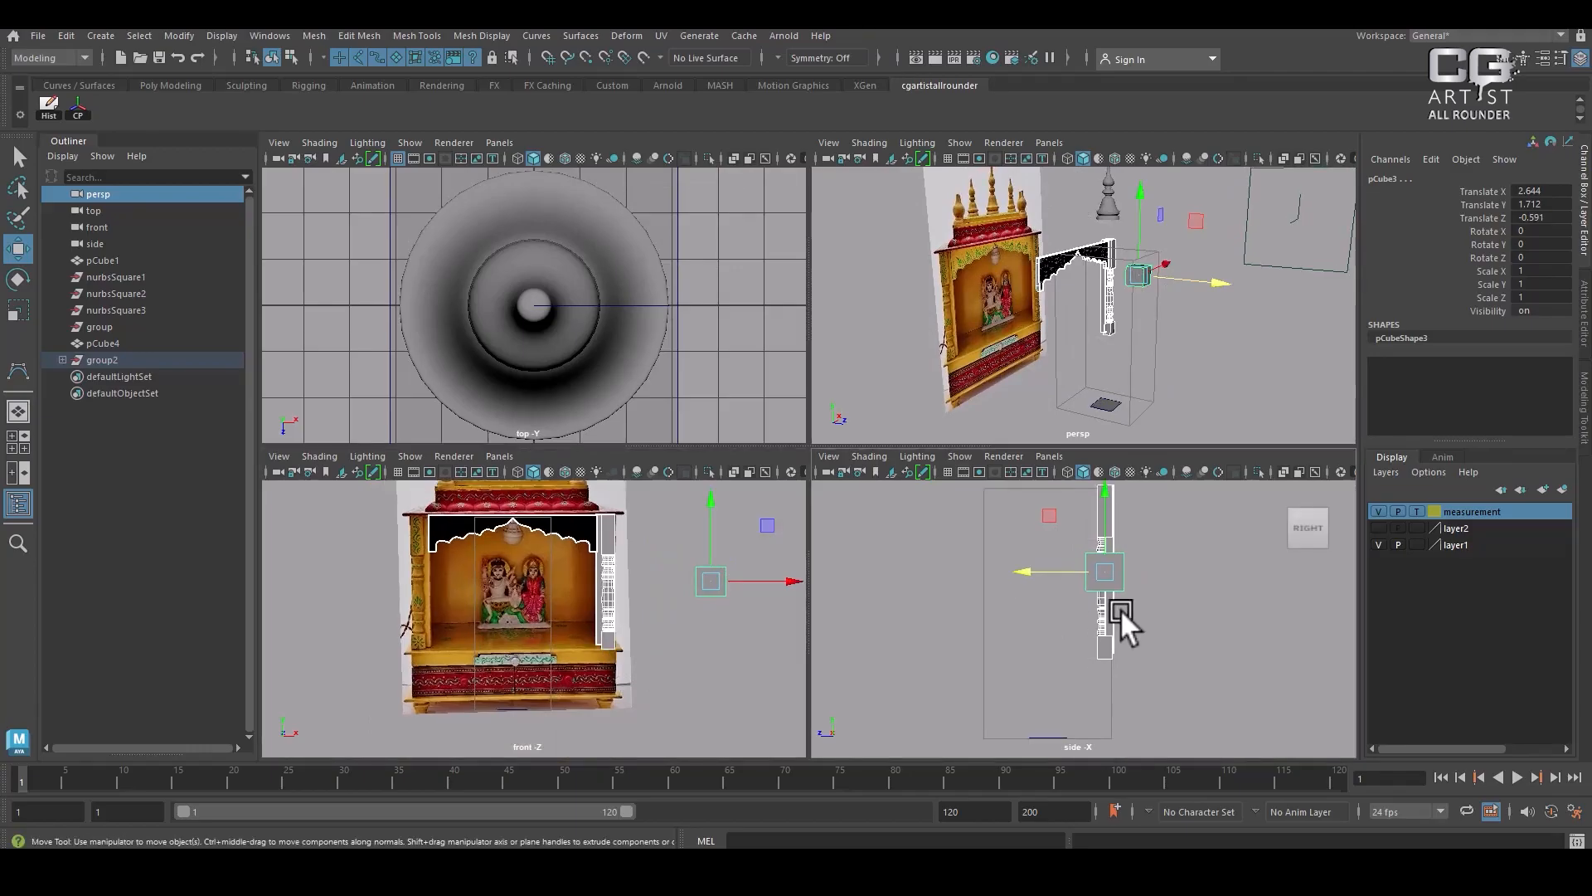
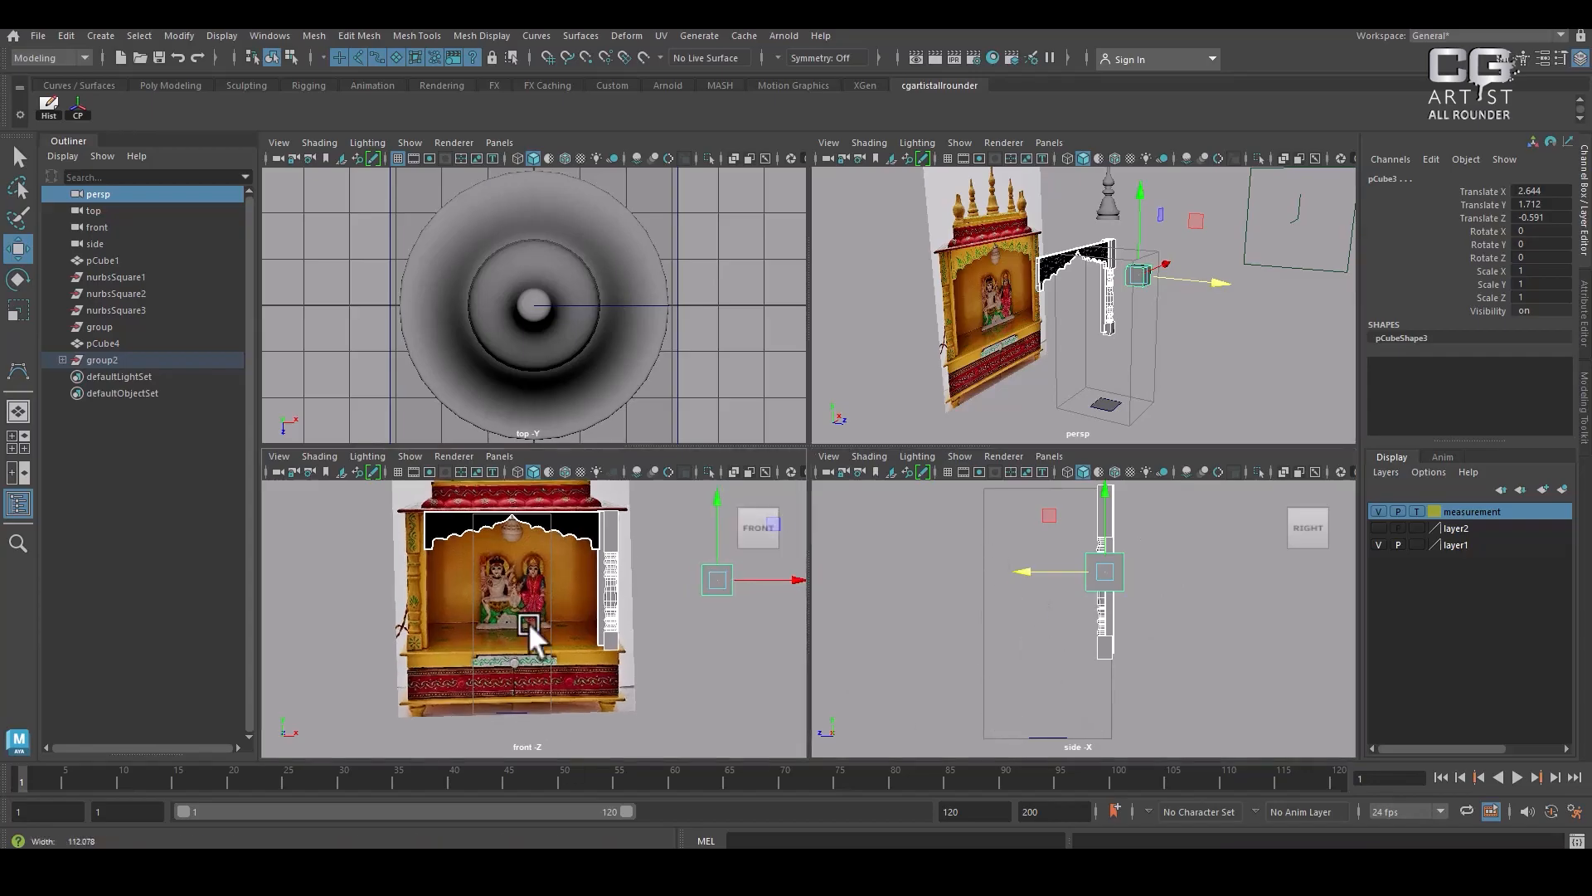
{"action": "key", "text": "space"}
{"action": "right_click_drag", "start_coordinate": [939, 708], "coordinate": [960, 678], "text": "alt"}
{"action": "middle_click_drag", "start_coordinate": [961, 678], "coordinate": [964, 628], "text": "alt"}
{"action": "right_click_drag", "start_coordinate": [963, 629], "coordinate": [999, 681], "text": "alt"}
{"action": "right_click_drag", "start_coordinate": [1048, 627], "coordinate": [1010, 486], "text": "alt"}
{"action": "middle_click_drag", "start_coordinate": [1010, 486], "coordinate": [1022, 625], "text": "alt"}
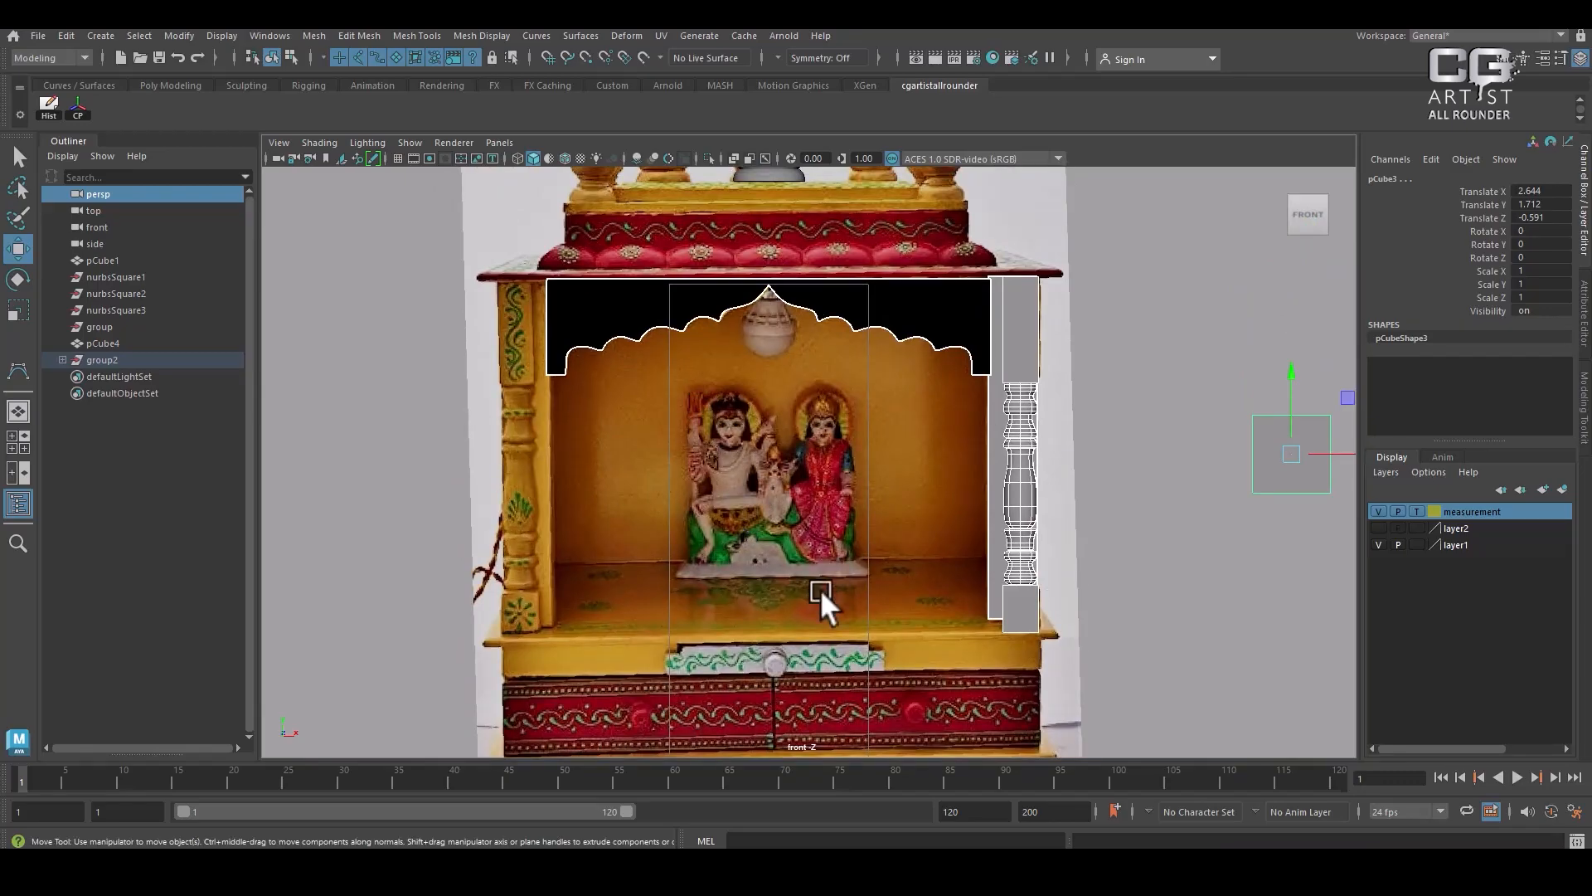
{"action": "scroll", "coordinate": [819, 589], "scroll_direction": "down", "scroll_amount": 5}
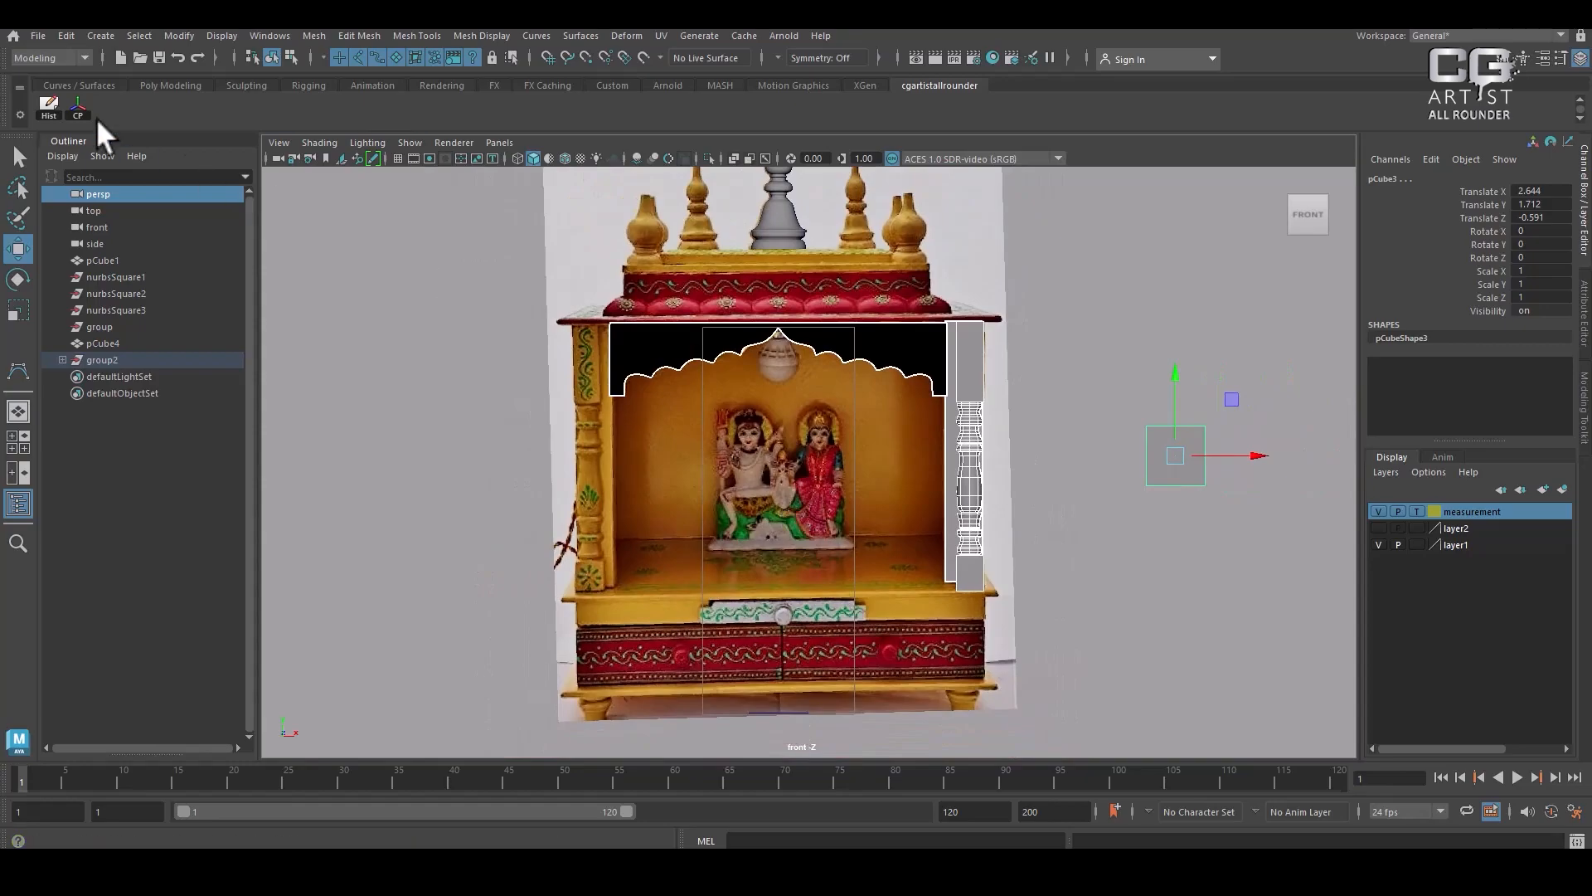
Create a polygon cube and raise it to a Translate Y of about 12.34, level with the platform ledge below the idols
{"action": "left_click", "coordinate": [100, 37]}
{"action": "mouse_move", "coordinate": [182, 97]}
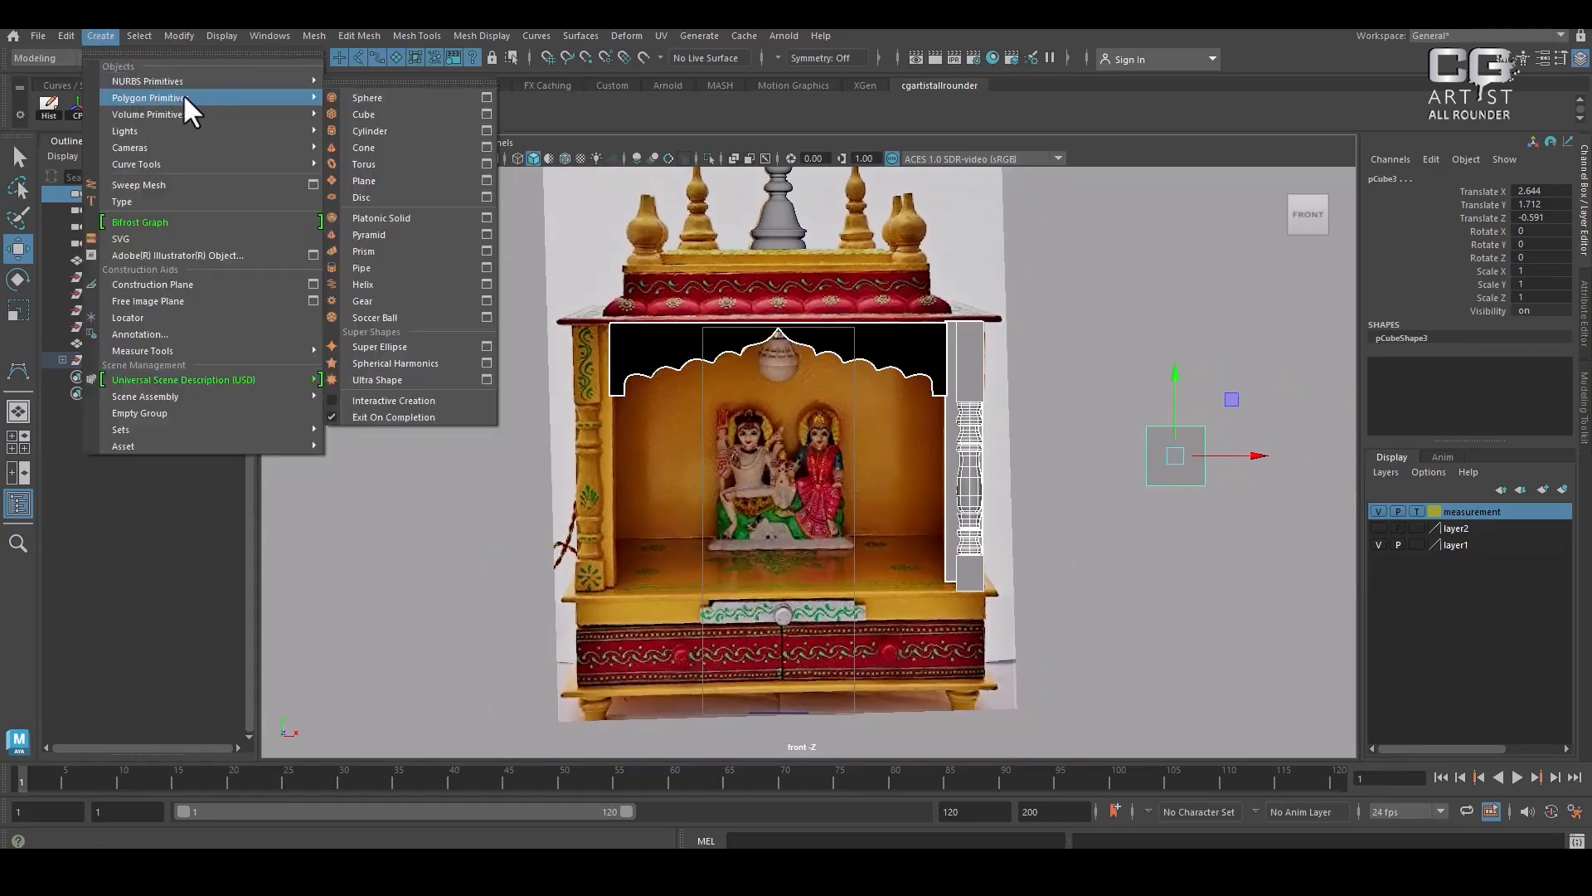
{"action": "left_click", "coordinate": [372, 116]}
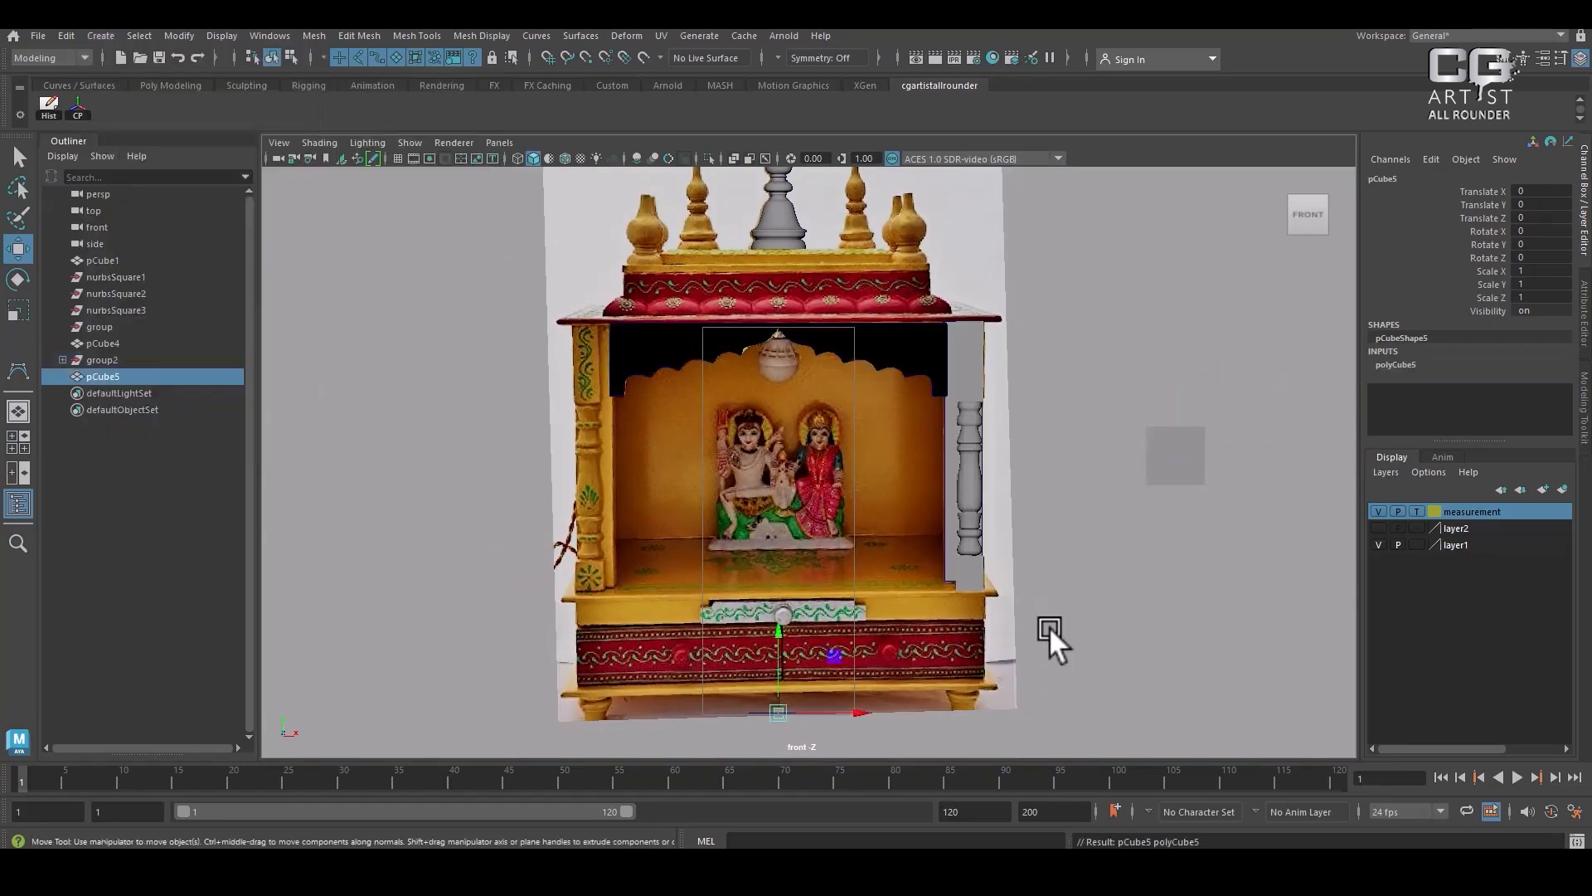
{"action": "scroll", "coordinate": [1027, 574], "scroll_direction": "up", "scroll_amount": 3}
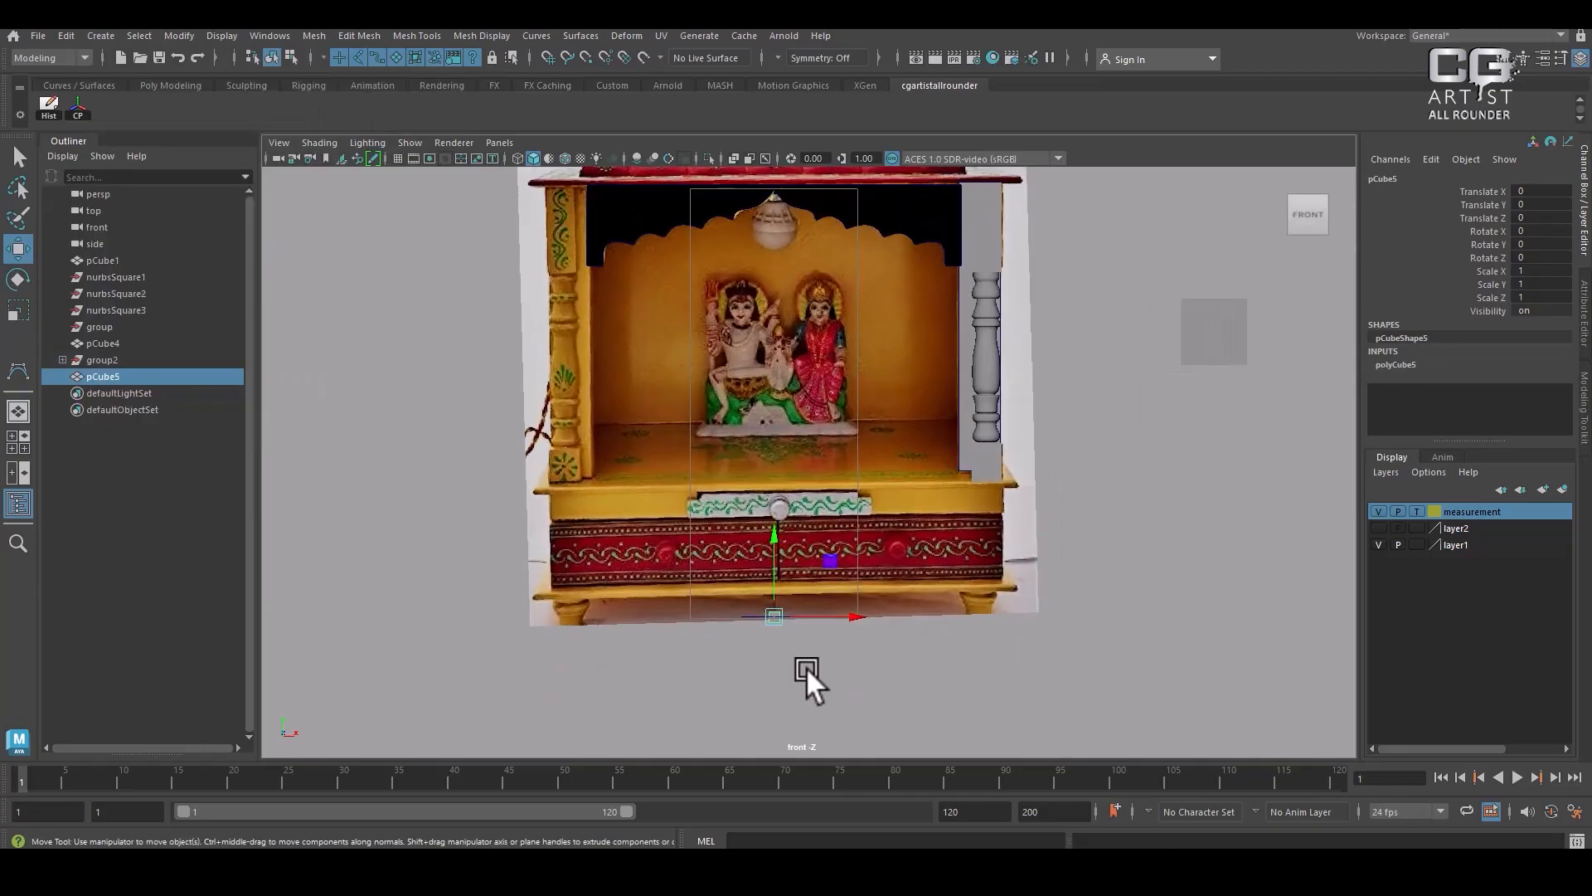
{"action": "key", "text": "r"}
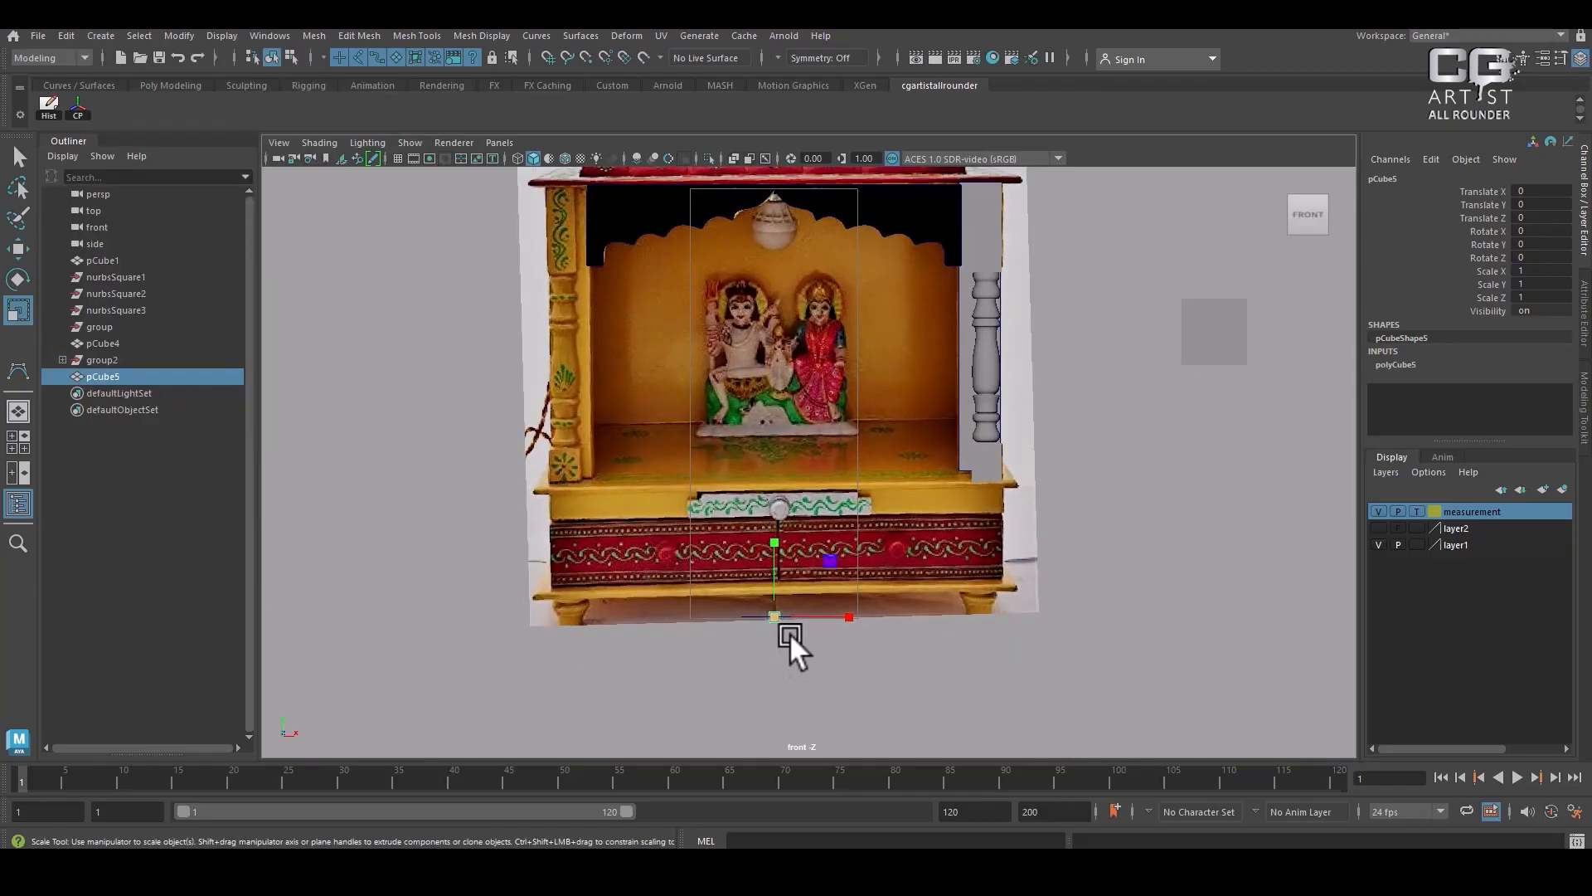
{"action": "key", "text": "w"}
{"action": "left_click_drag", "start_coordinate": [780, 572], "coordinate": [773, 418]}
{"action": "scroll", "coordinate": [1002, 689], "scroll_direction": "up", "scroll_amount": 3}
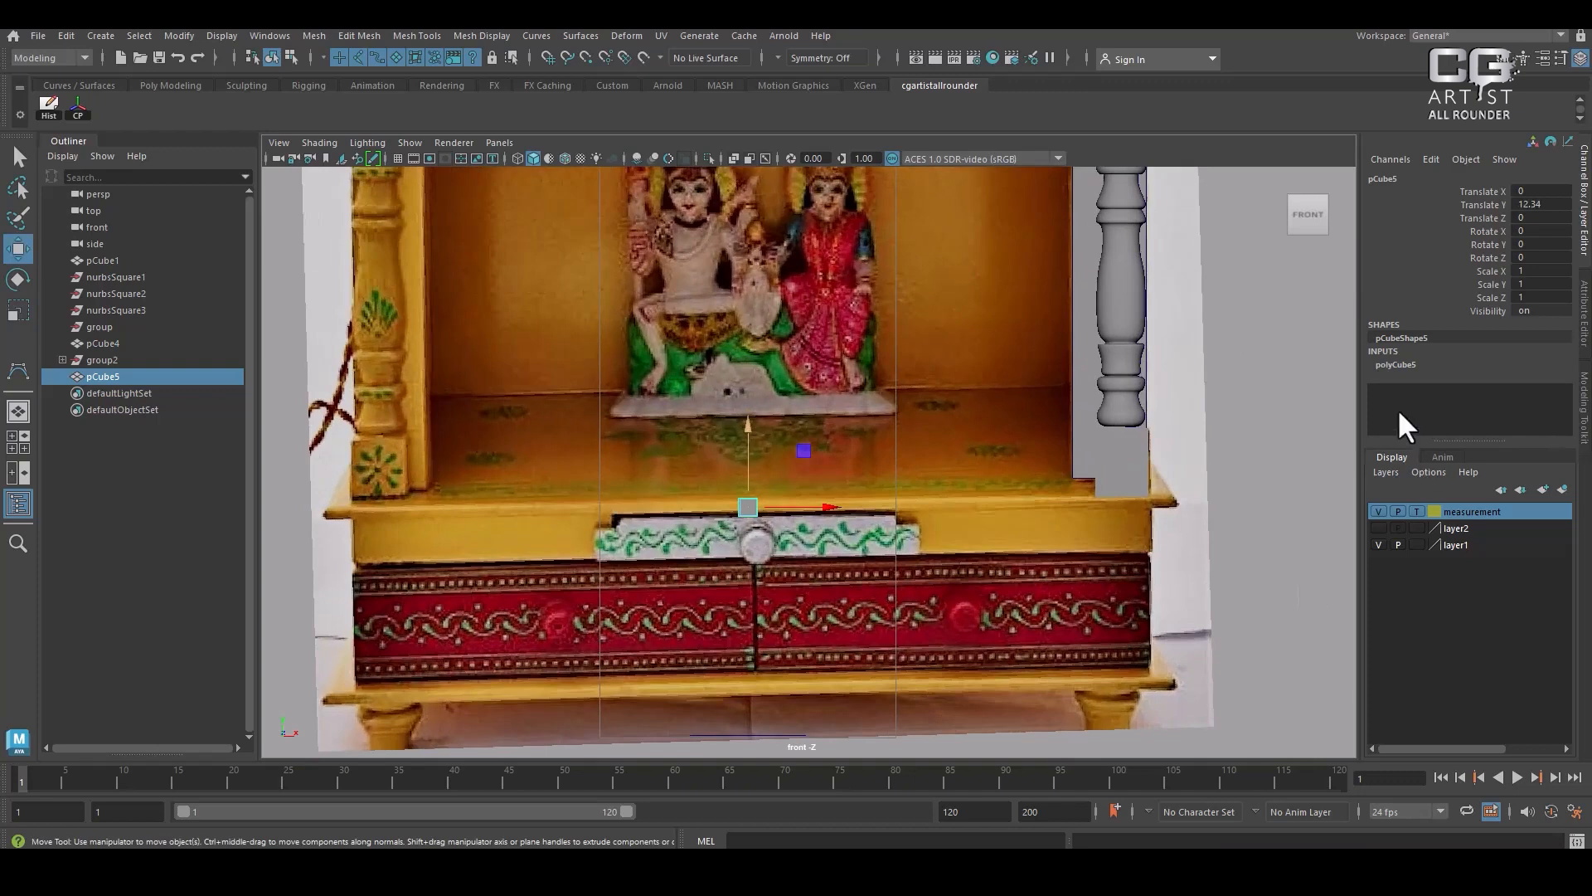
Set the new cube's width to 39.37, stretching it into a bar along the platform ledge
{"action": "left_click", "coordinate": [1398, 365]}
{"action": "left_click", "coordinate": [1483, 390]}
{"action": "middle_click_drag", "start_coordinate": [988, 491], "coordinate": [1397, 409]}
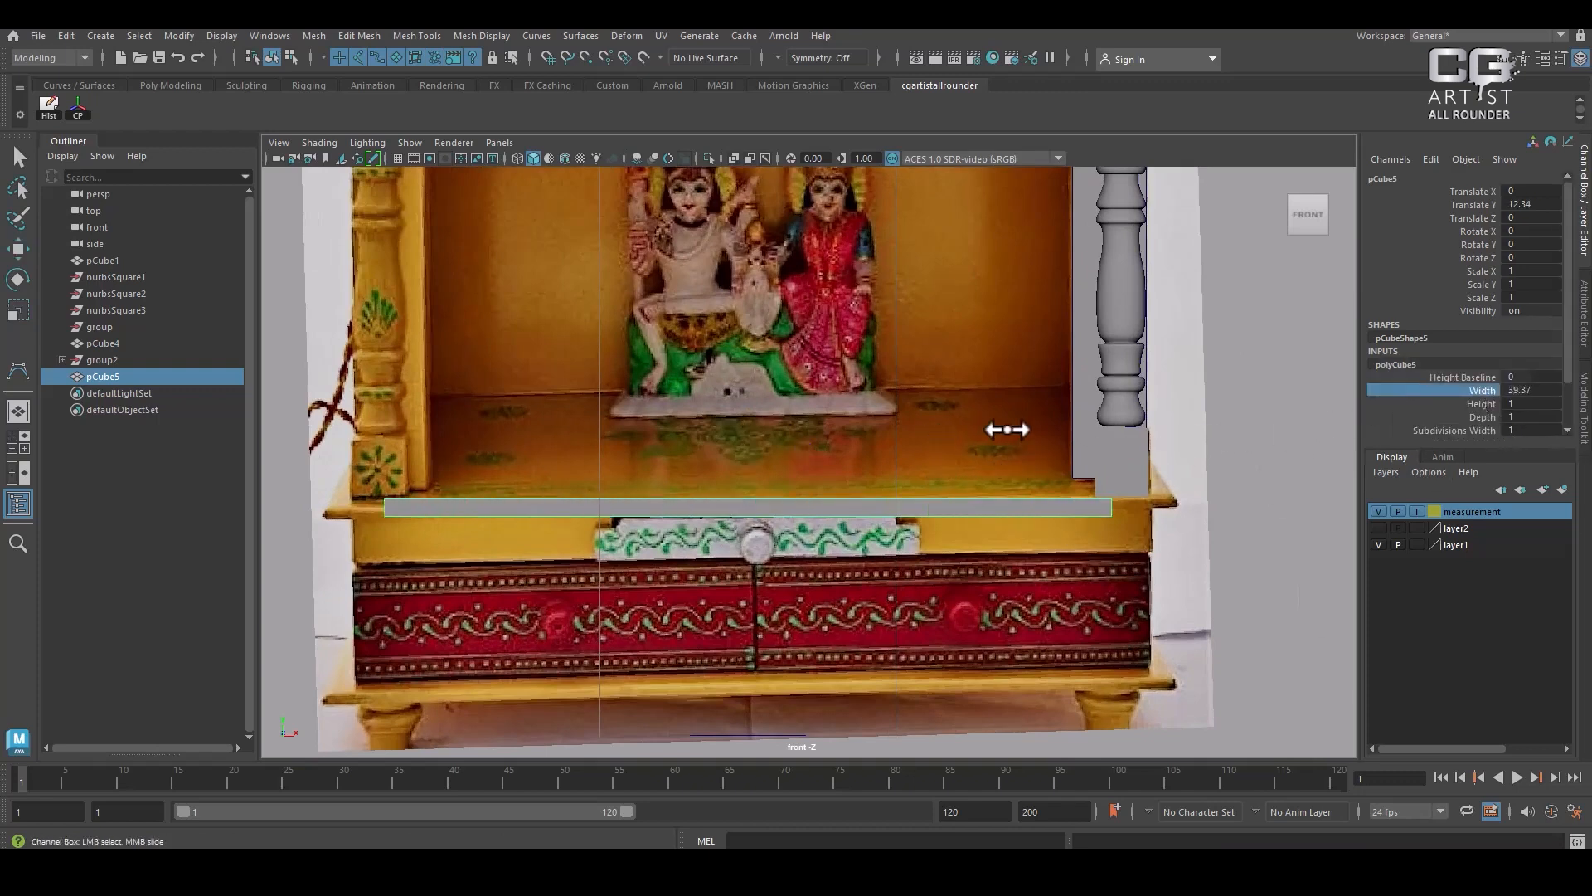
{"action": "scroll", "coordinate": [1156, 380], "scroll_direction": "down", "scroll_amount": 2}
{"action": "key", "text": "w"}
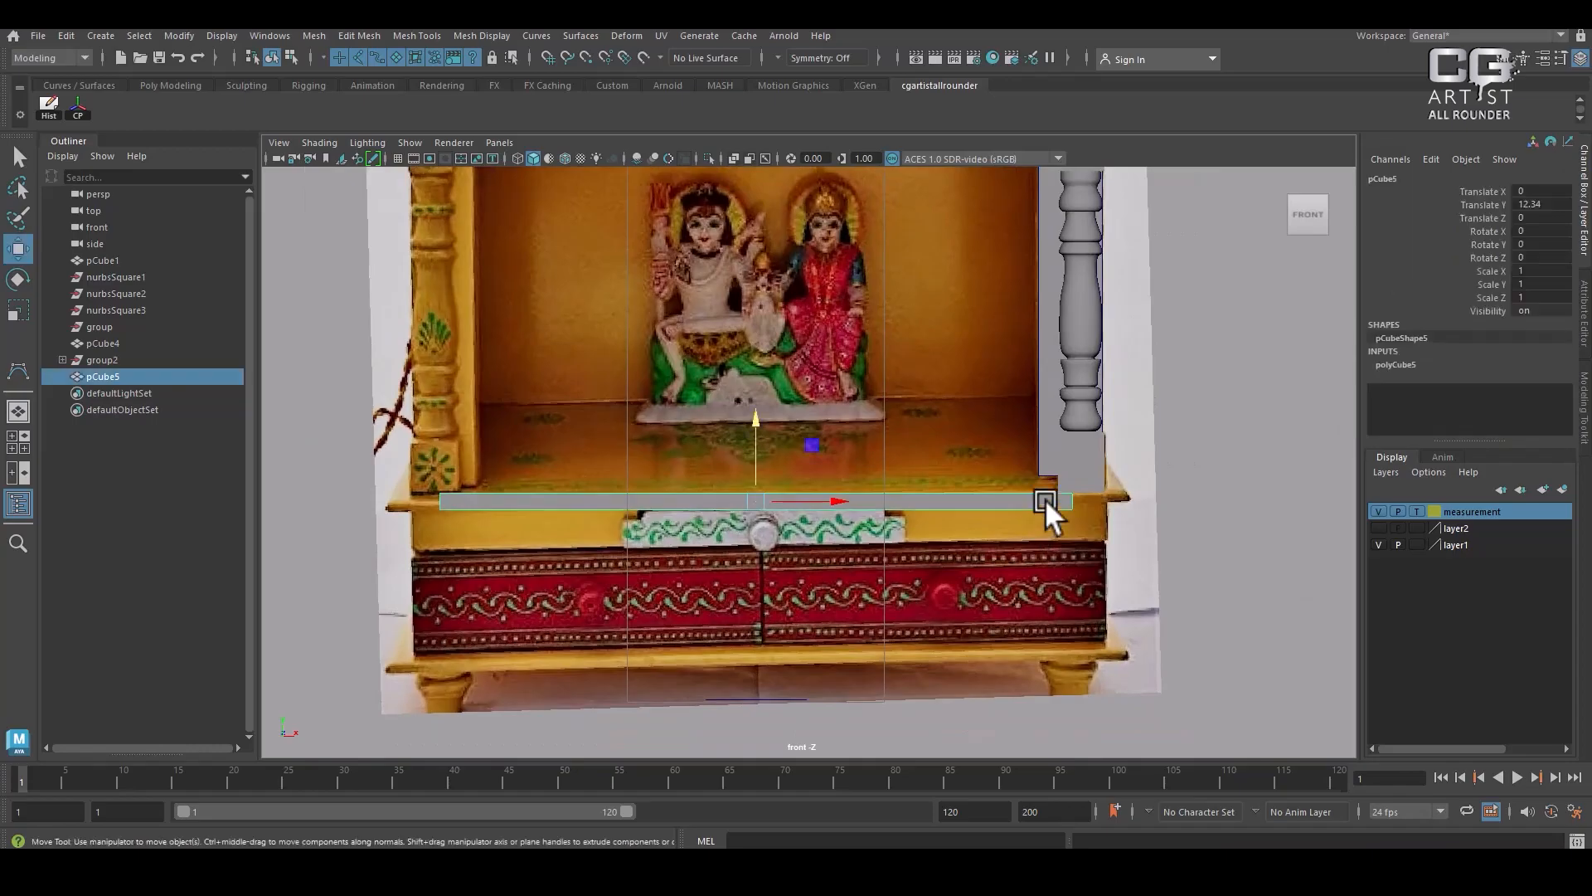
{"action": "left_click", "coordinate": [1397, 366]}
{"action": "left_click", "coordinate": [1482, 389]}
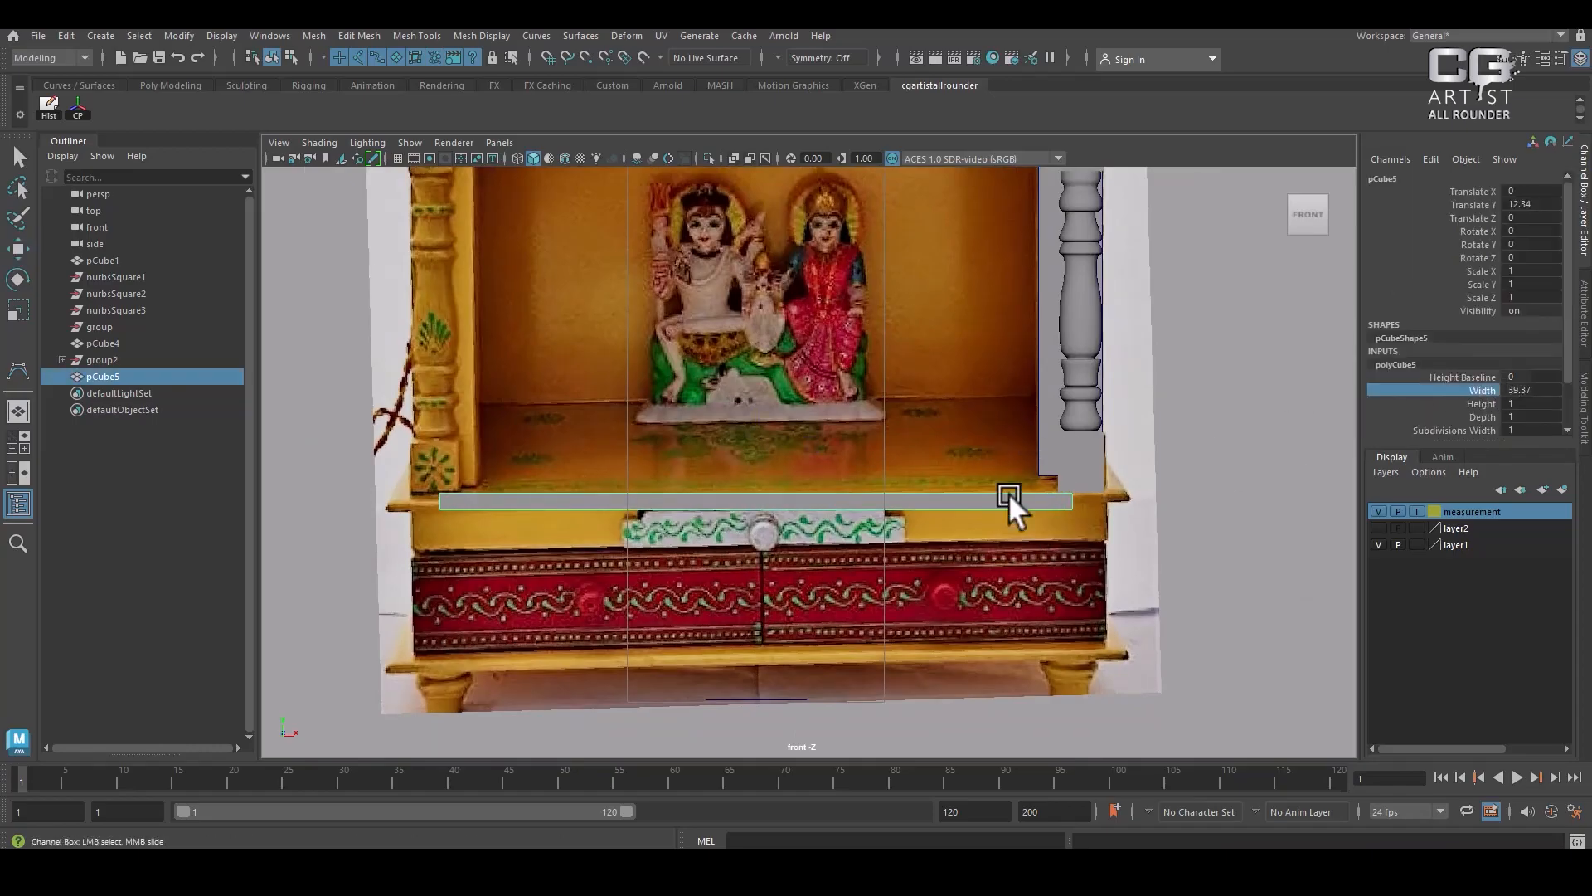
Set the bar's width to 50 and compare it with the reference platform in the front view
{"action": "scroll", "coordinate": [987, 496], "scroll_direction": "down", "scroll_amount": 1}
{"action": "key", "text": "space"}
{"action": "key", "text": "space"}
{"action": "left_click_drag", "start_coordinate": [964, 325], "coordinate": [1060, 578], "text": "alt"}
{"action": "scroll", "coordinate": [1060, 579], "scroll_direction": "up", "scroll_amount": 3}
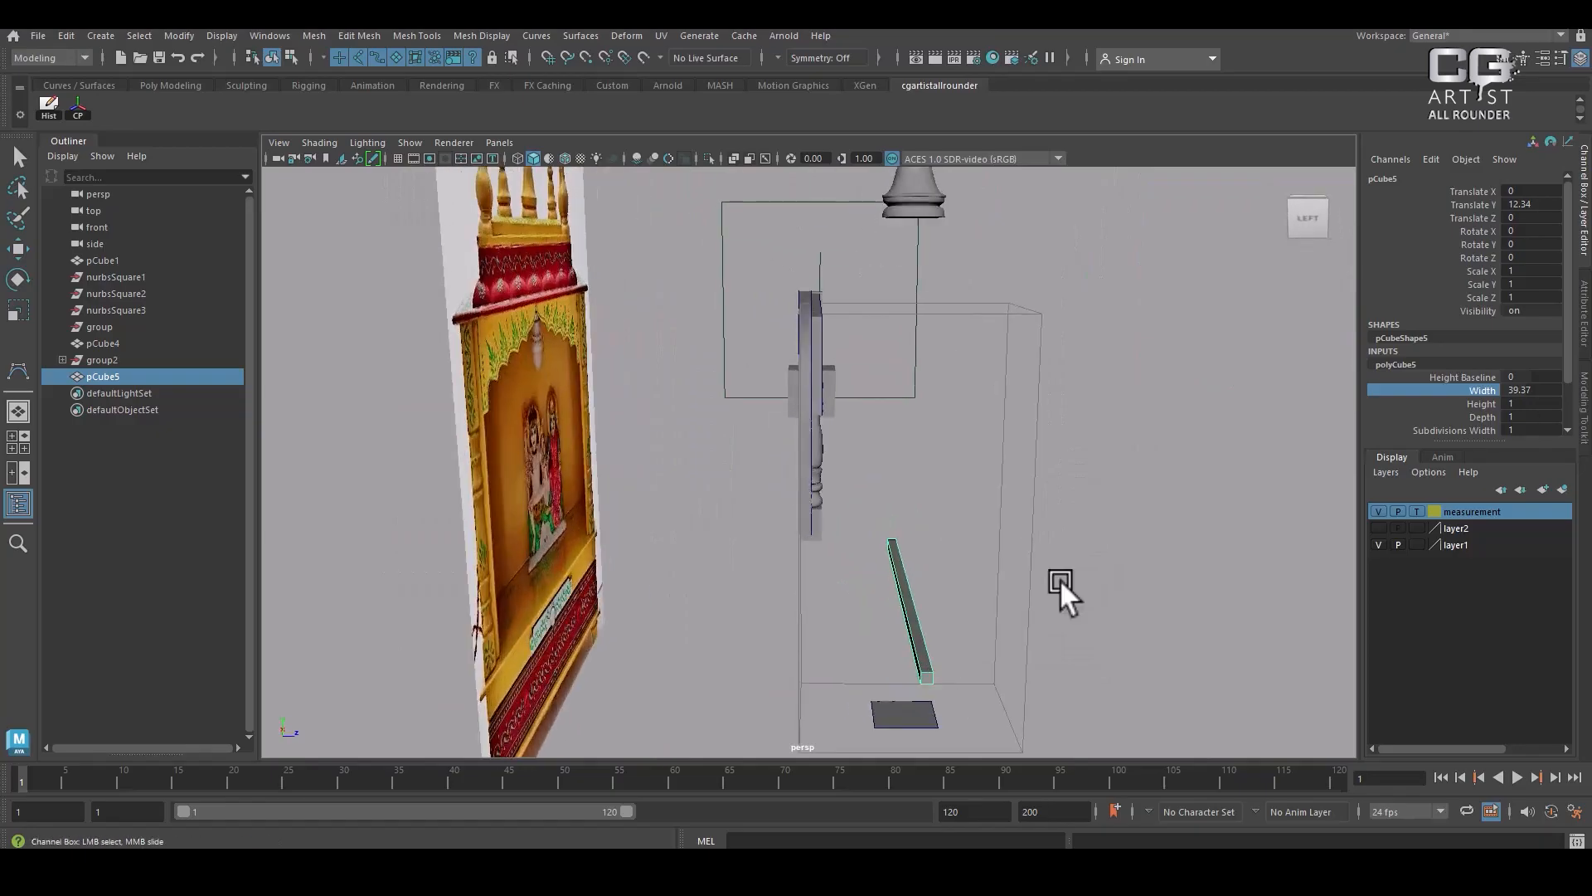
{"action": "left_click", "coordinate": [1518, 389]}
{"action": "type", "text": "50"}
{"action": "key", "text": "Return"}
{"action": "left_click_drag", "start_coordinate": [774, 416], "coordinate": [820, 530], "text": "alt"}
{"action": "middle_click_drag", "start_coordinate": [819, 529], "coordinate": [795, 403], "text": "alt"}
{"action": "scroll", "coordinate": [794, 403], "scroll_direction": "up", "scroll_amount": 1}
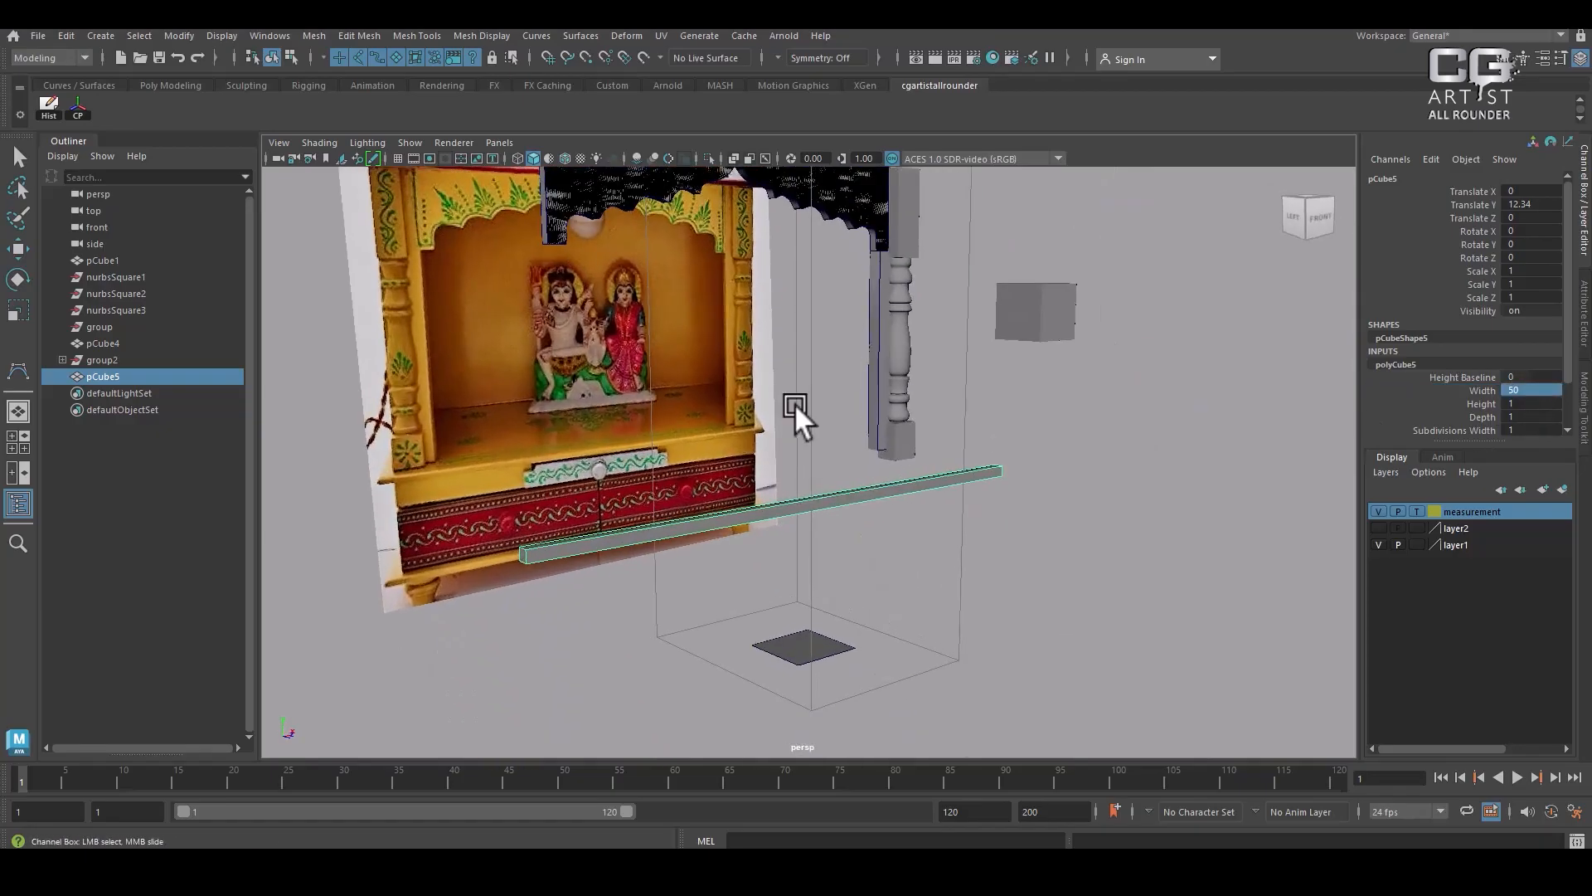
{"action": "key", "text": "space"}
{"action": "left_click_drag", "start_coordinate": [947, 432], "coordinate": [932, 464]}
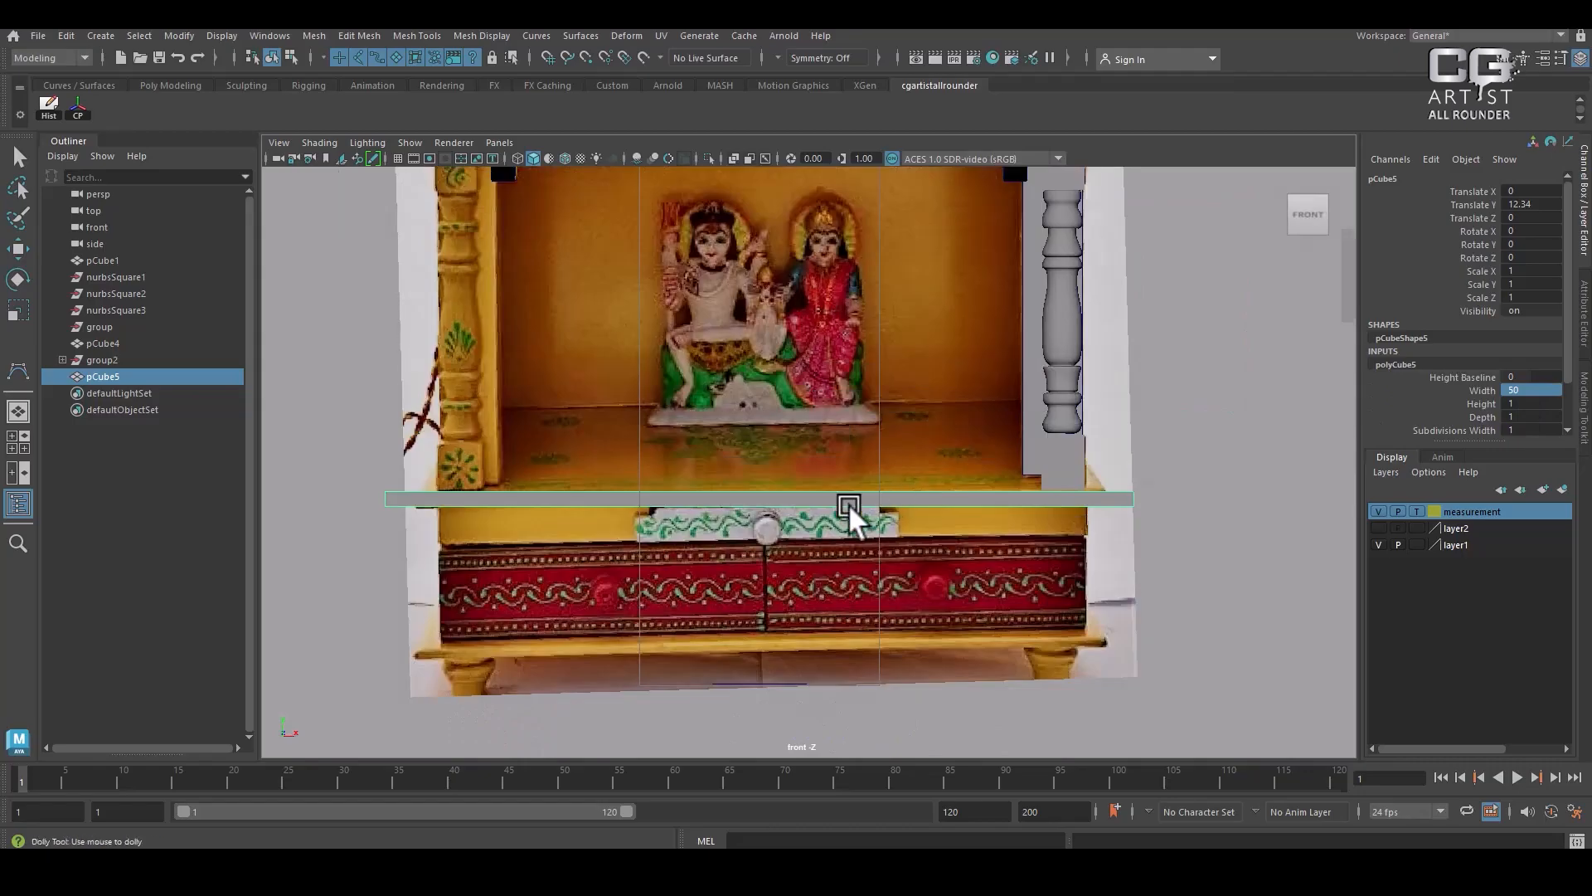
Try widths of 39.37 and 41 for the bar against the reference ledge, and restore its width to 50
{"action": "left_click", "coordinate": [1485, 390]}
{"action": "middle_click_drag", "start_coordinate": [1200, 429], "coordinate": [1219, 427]}
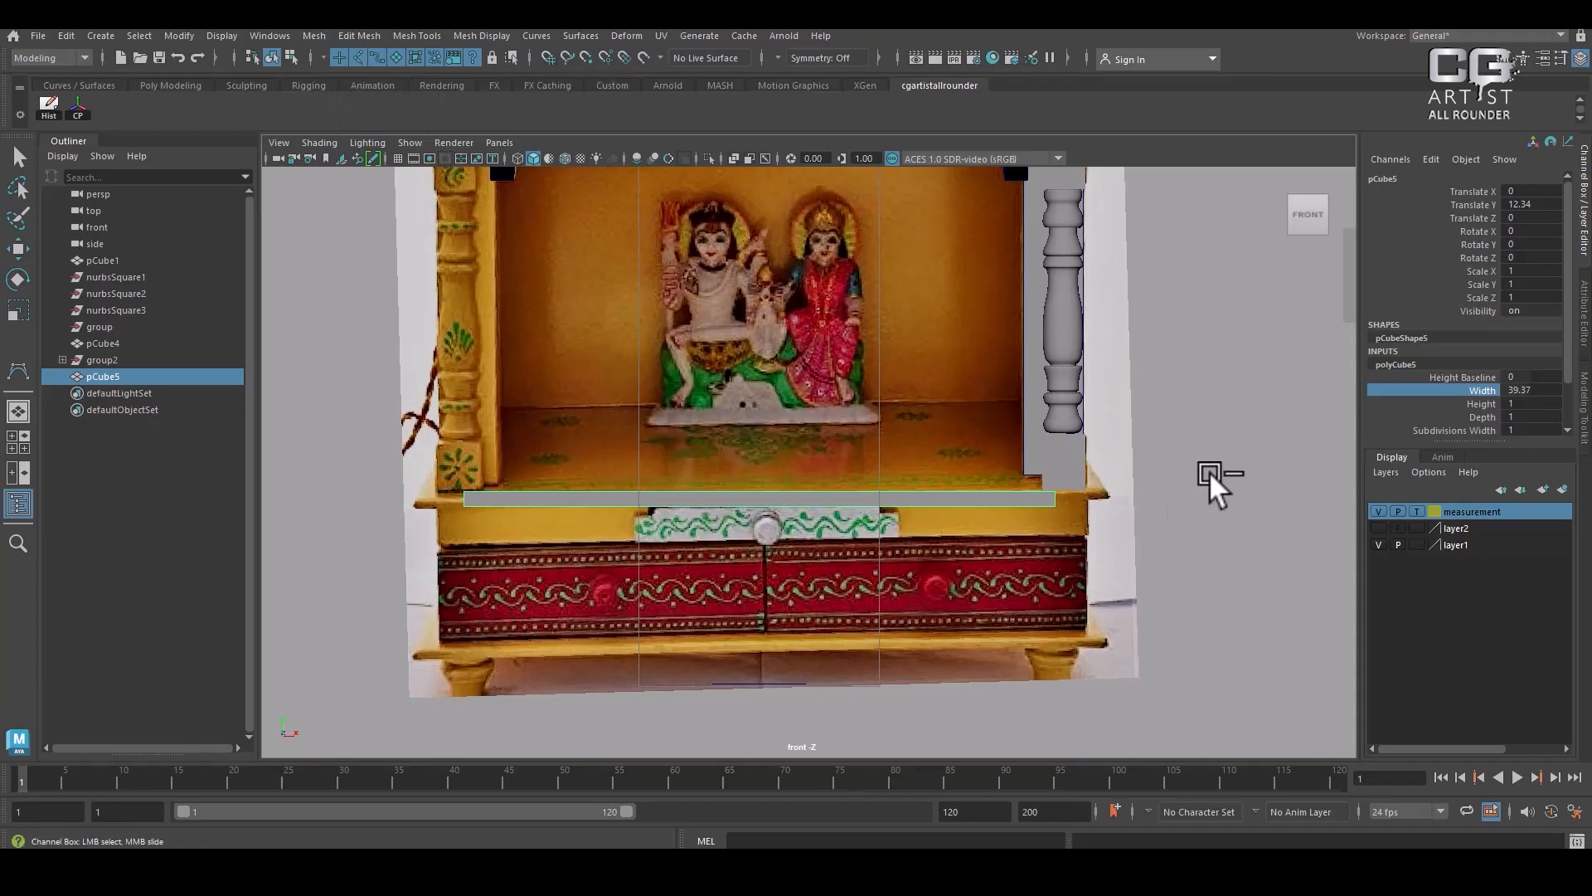
{"action": "double_click", "coordinate": [1534, 401]}
{"action": "type", "text": "41"}
{"action": "key", "text": "Return"}
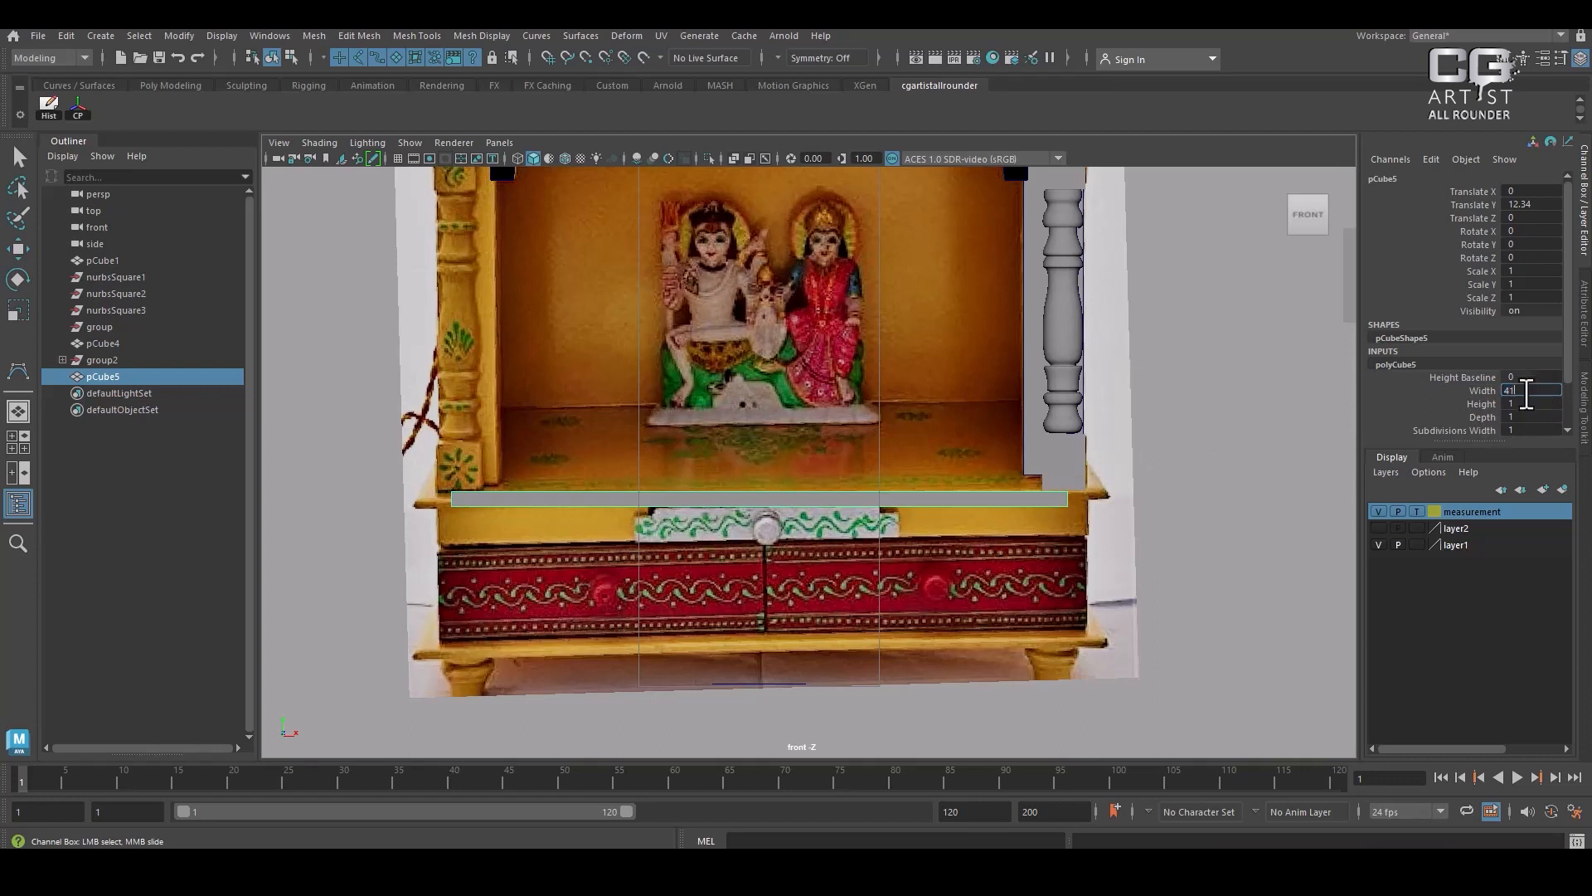
{"action": "type", "text": "50"}
{"action": "key", "text": "Return"}
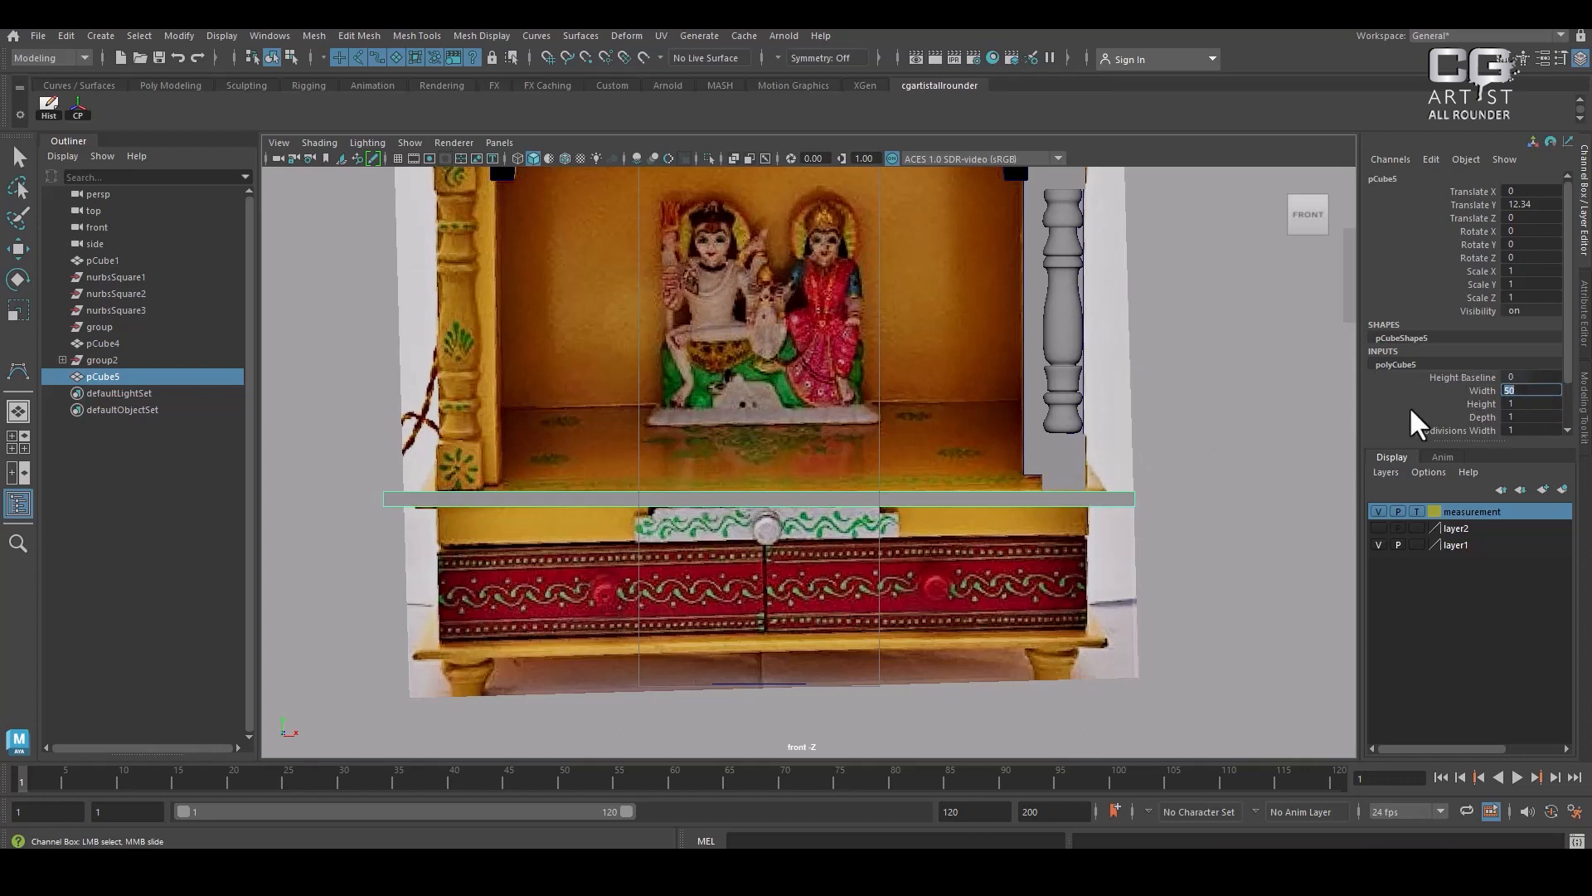
{"action": "right_click_drag", "start_coordinate": [1153, 501], "coordinate": [1142, 475], "text": "alt"}
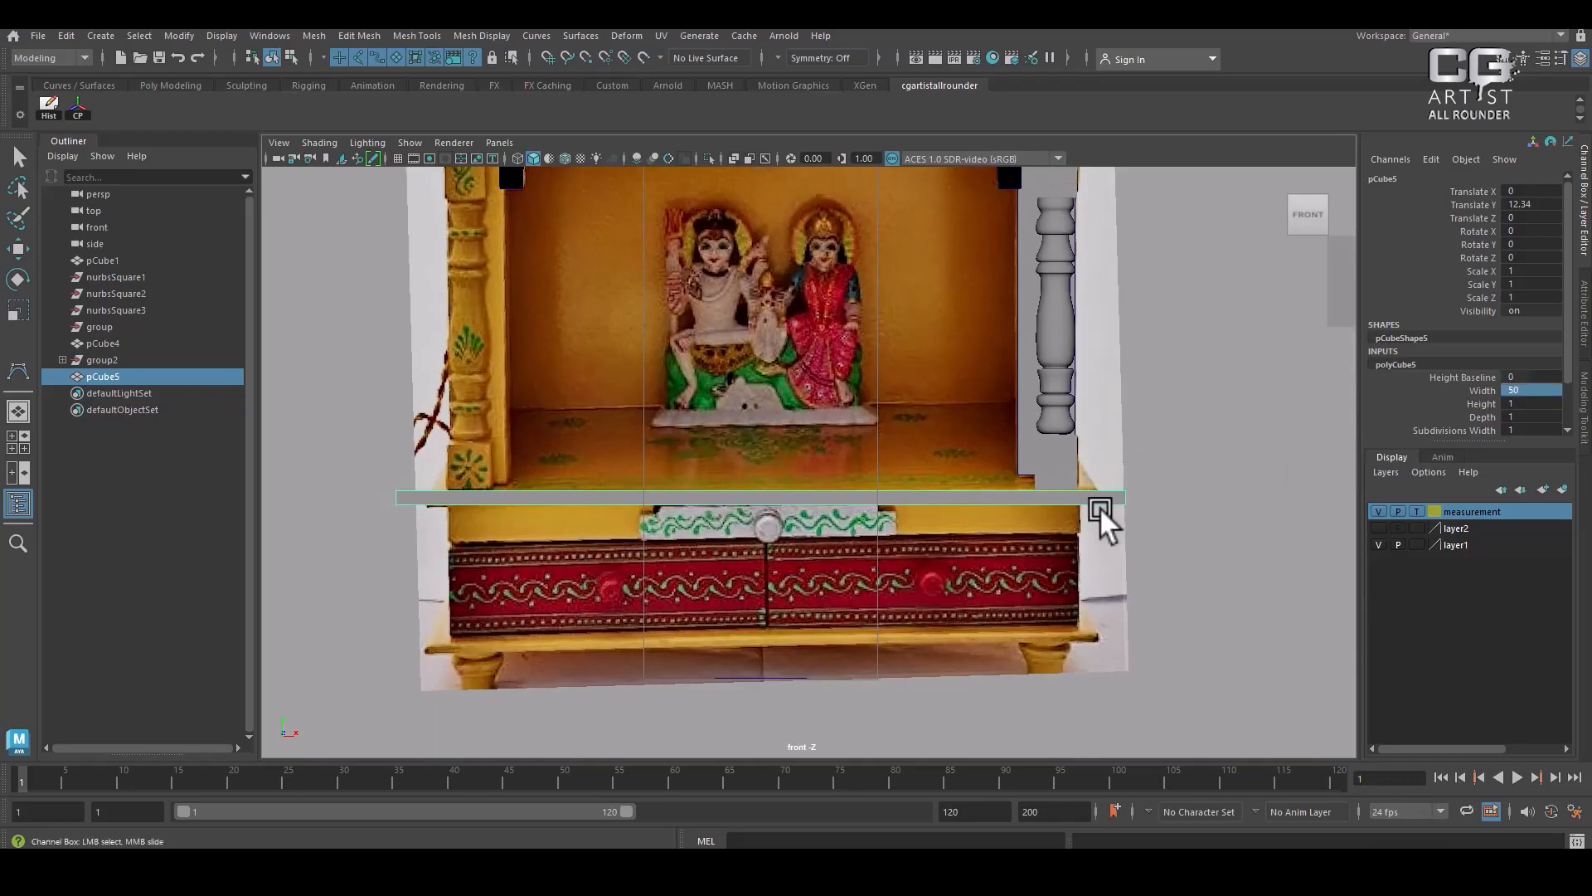
{"action": "middle_click_drag", "start_coordinate": [1102, 511], "coordinate": [1122, 489], "text": "alt"}
{"action": "key", "text": "space"}
{"action": "left_click_drag", "start_coordinate": [1095, 545], "coordinate": [1197, 496]}
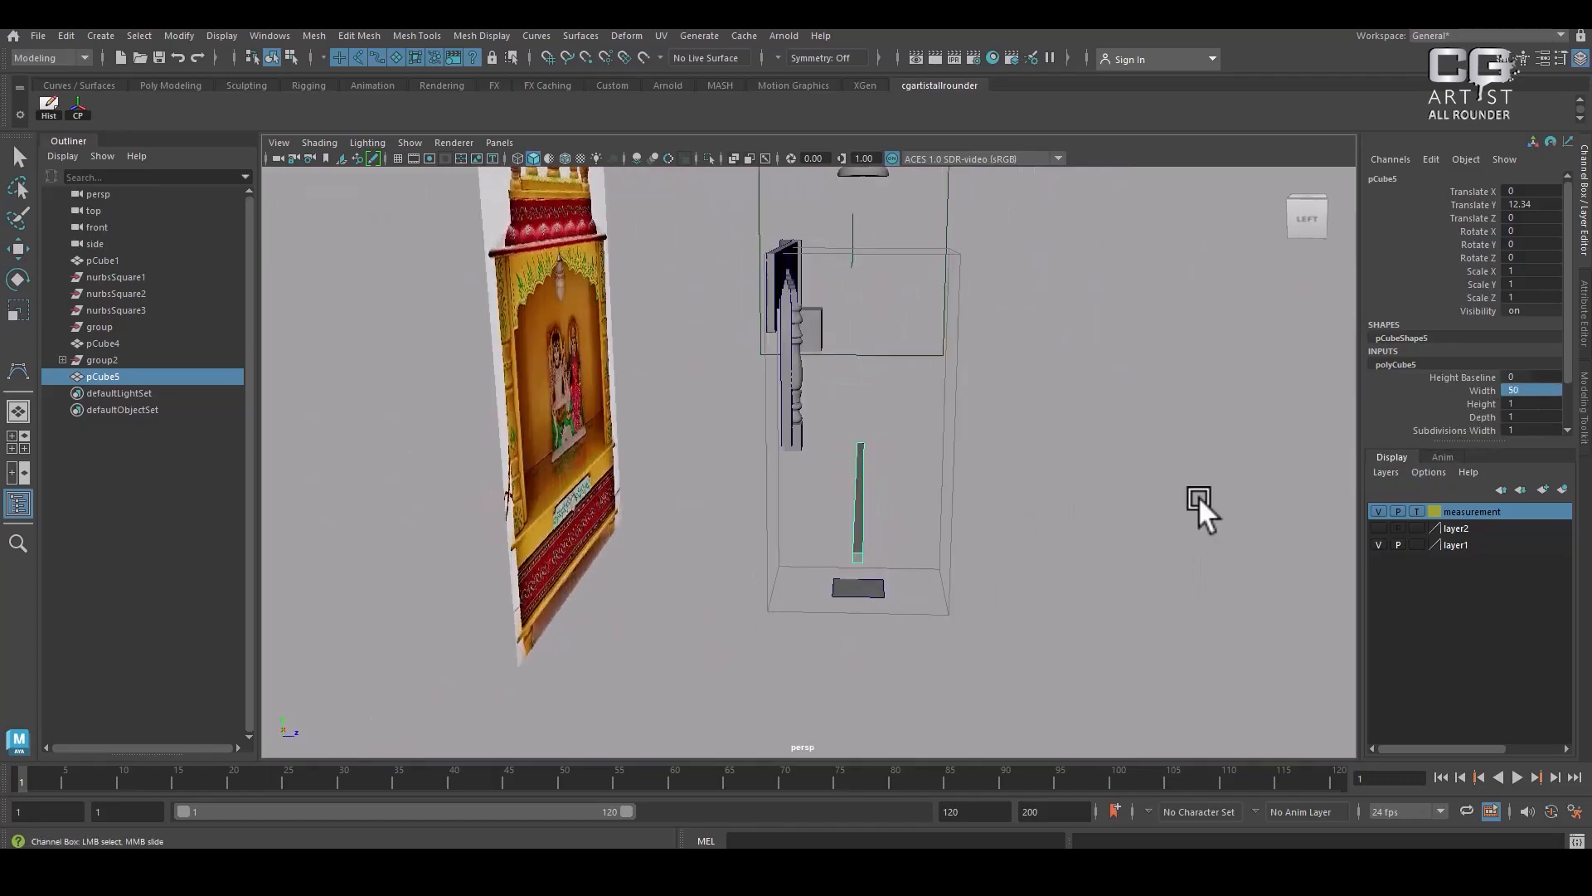
Deepen the ledge bar to a depth of about 21.33, matching the measurement box in the left view
{"action": "left_click", "coordinate": [1482, 418]}
{"action": "middle_click_drag", "start_coordinate": [1153, 515], "coordinate": [1540, 458]}
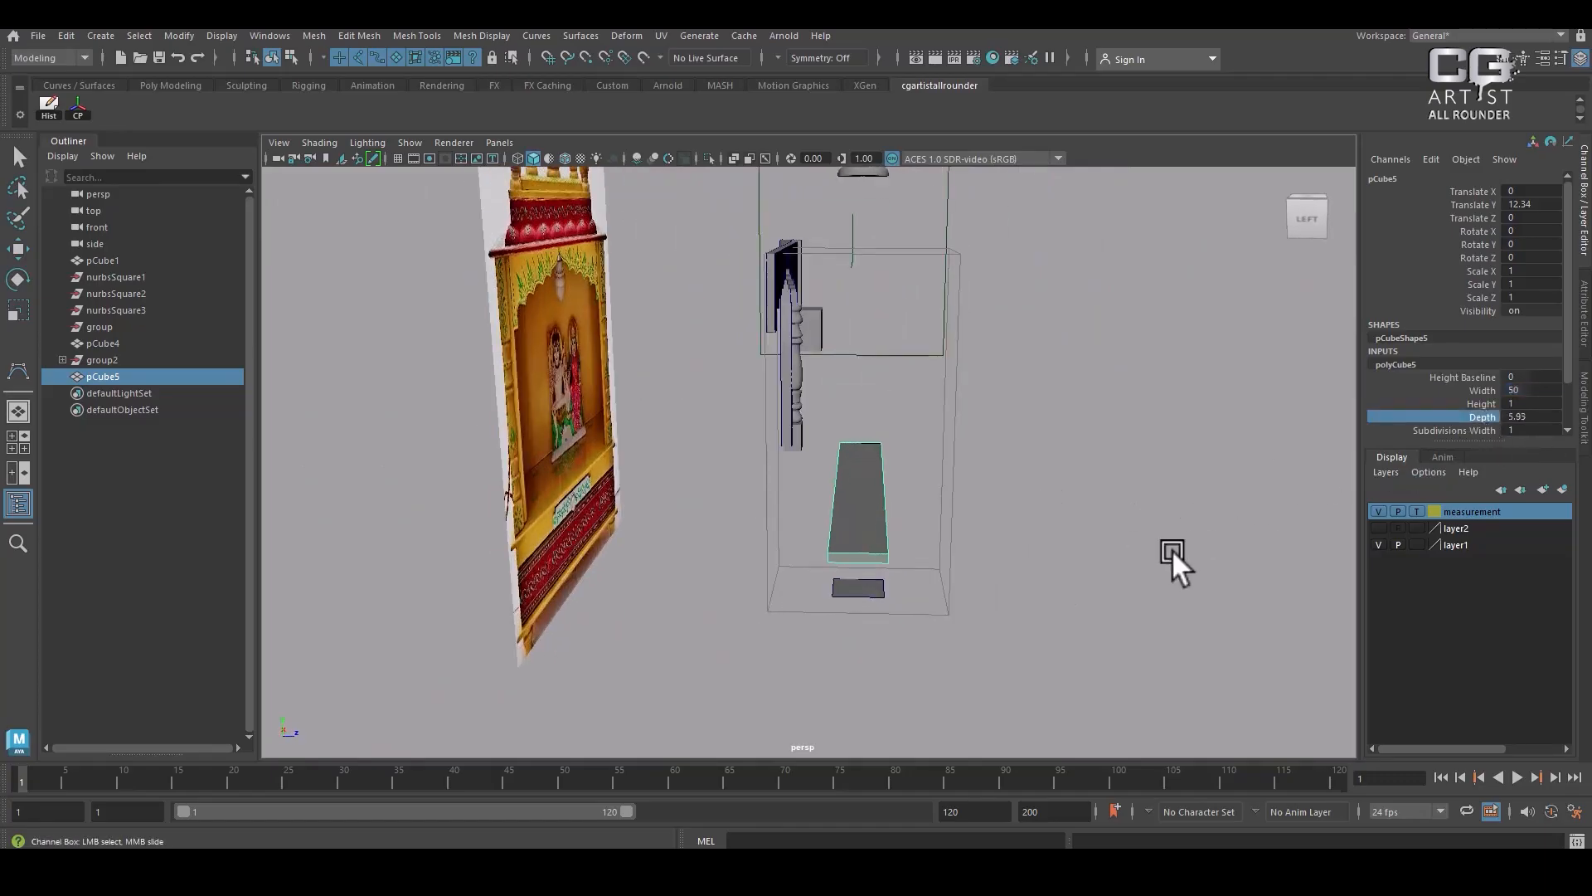
{"action": "key", "text": "space"}
{"action": "left_click_drag", "start_coordinate": [1112, 531], "coordinate": [1038, 510]}
{"action": "scroll", "coordinate": [1029, 574], "scroll_direction": "down", "scroll_amount": 8}
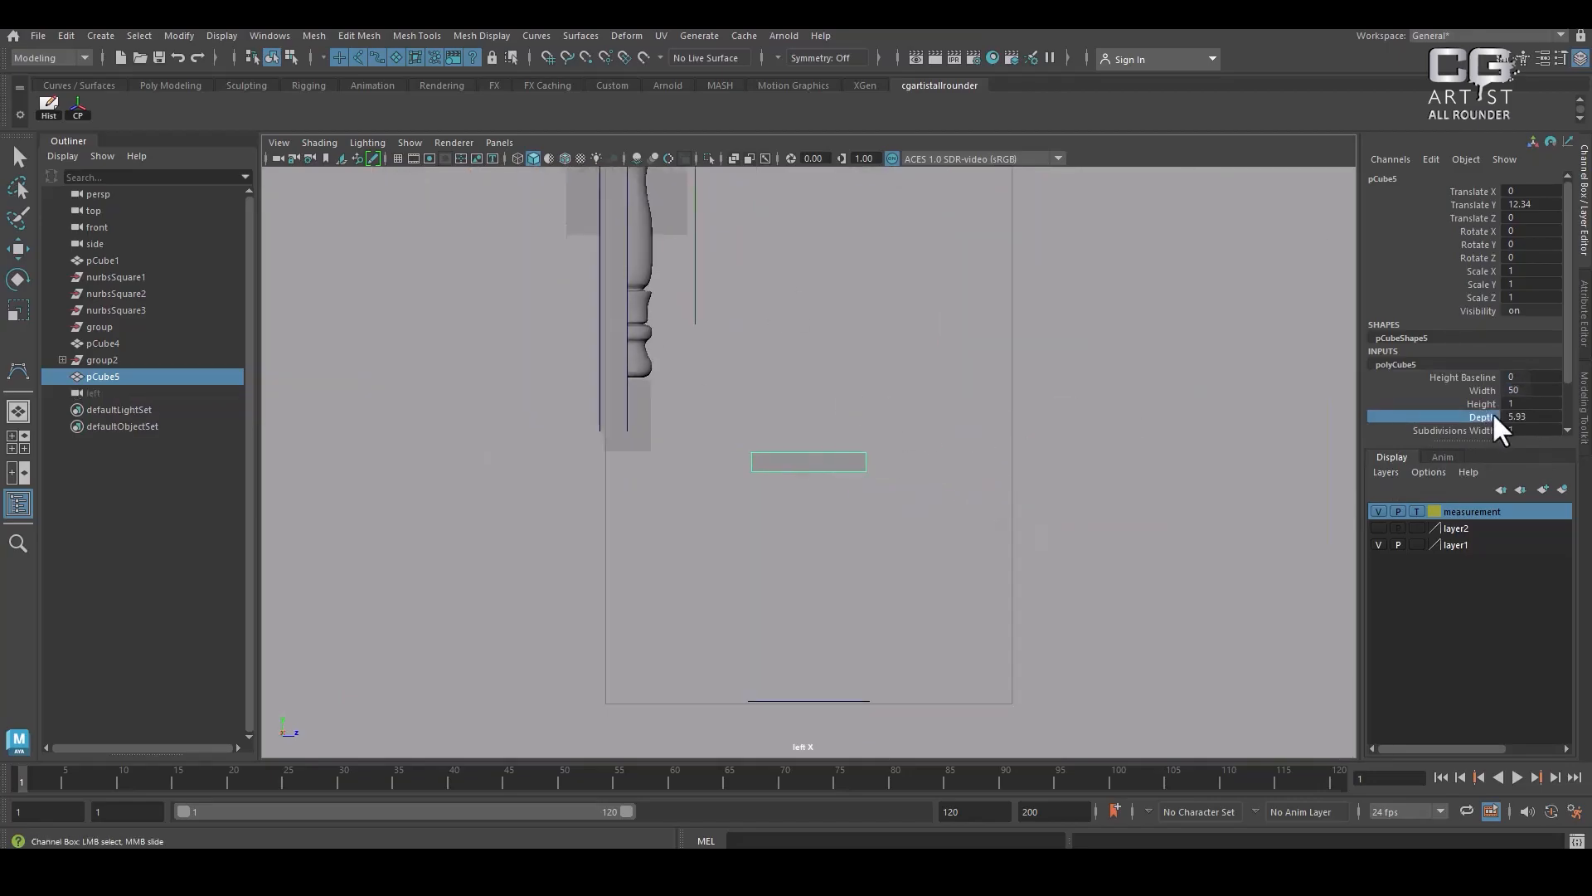
{"action": "middle_click_drag", "start_coordinate": [1187, 438], "coordinate": [1317, 418]}
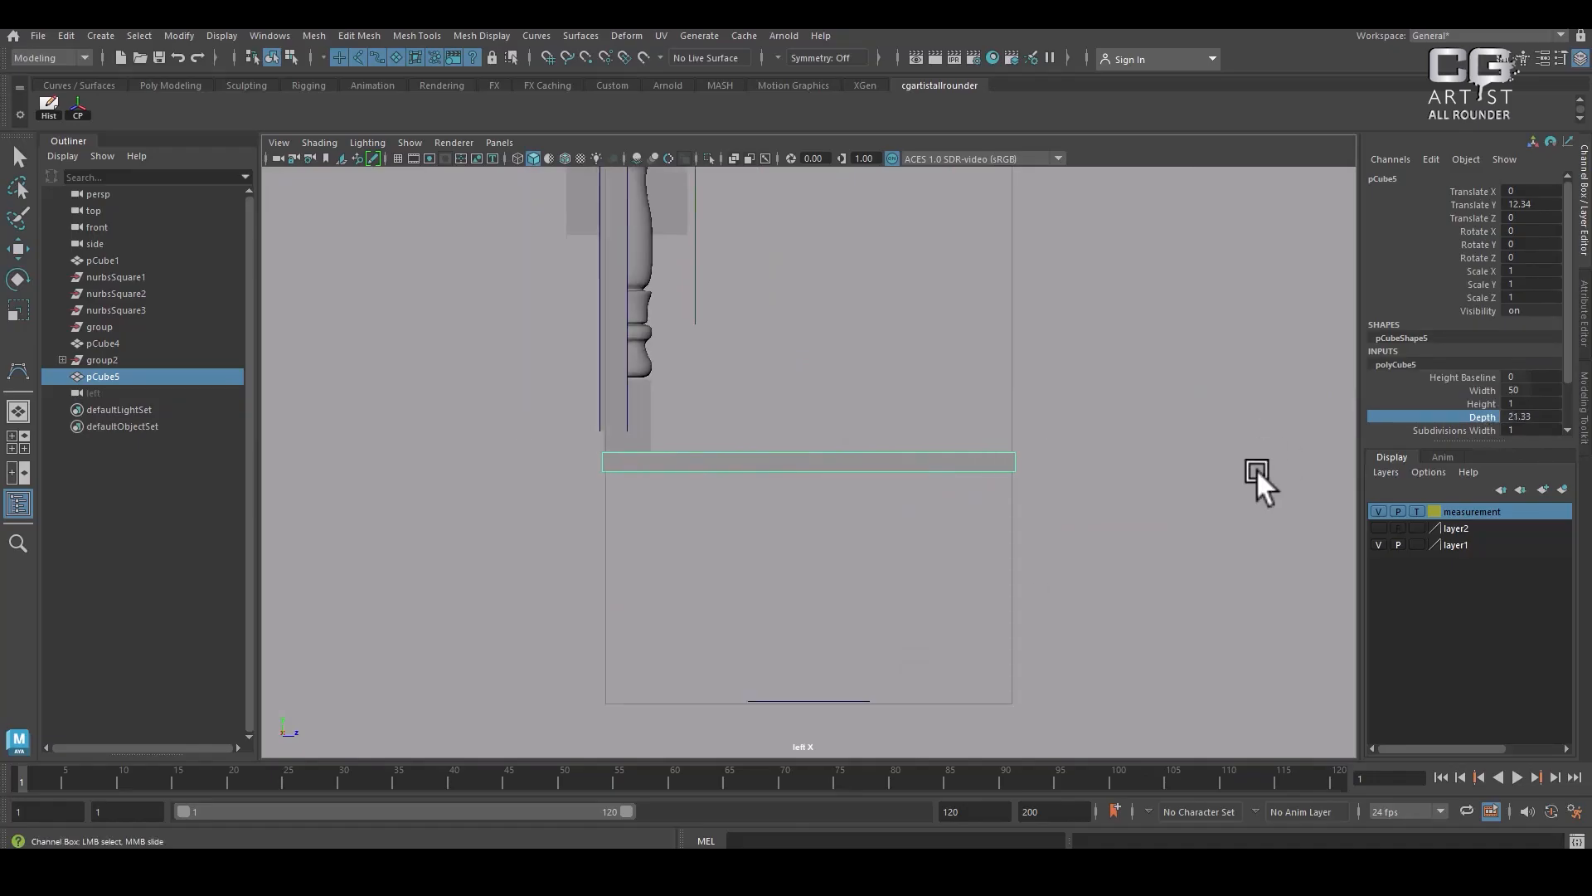
Duplicate the ledge bar and lower the copy to a Translate Y of about 2.557, over the reference's bottom ledge
{"action": "scroll", "coordinate": [1045, 525], "scroll_direction": "down", "scroll_amount": 5}
{"action": "middle_click_drag", "start_coordinate": [853, 412], "coordinate": [875, 496], "text": "alt"}
{"action": "key", "text": "space"}
{"action": "mouse_move", "coordinate": [953, 519]}
{"action": "left_mouse_down"}
{"action": "mouse_move", "coordinate": [945, 405]}
{"action": "mouse_move", "coordinate": [984, 451]}
{"action": "mouse_move", "coordinate": [1031, 447]}
{"action": "mouse_move", "coordinate": [1113, 484]}
{"action": "mouse_move", "coordinate": [897, 502]}
{"action": "mouse_move", "coordinate": [979, 481]}
{"action": "mouse_move", "coordinate": [978, 524]}
{"action": "left_mouse_up"}
{"action": "key", "text": "space"}
{"action": "middle_click_drag", "start_coordinate": [849, 513], "coordinate": [897, 525], "text": "alt"}
{"action": "key", "text": "w"}
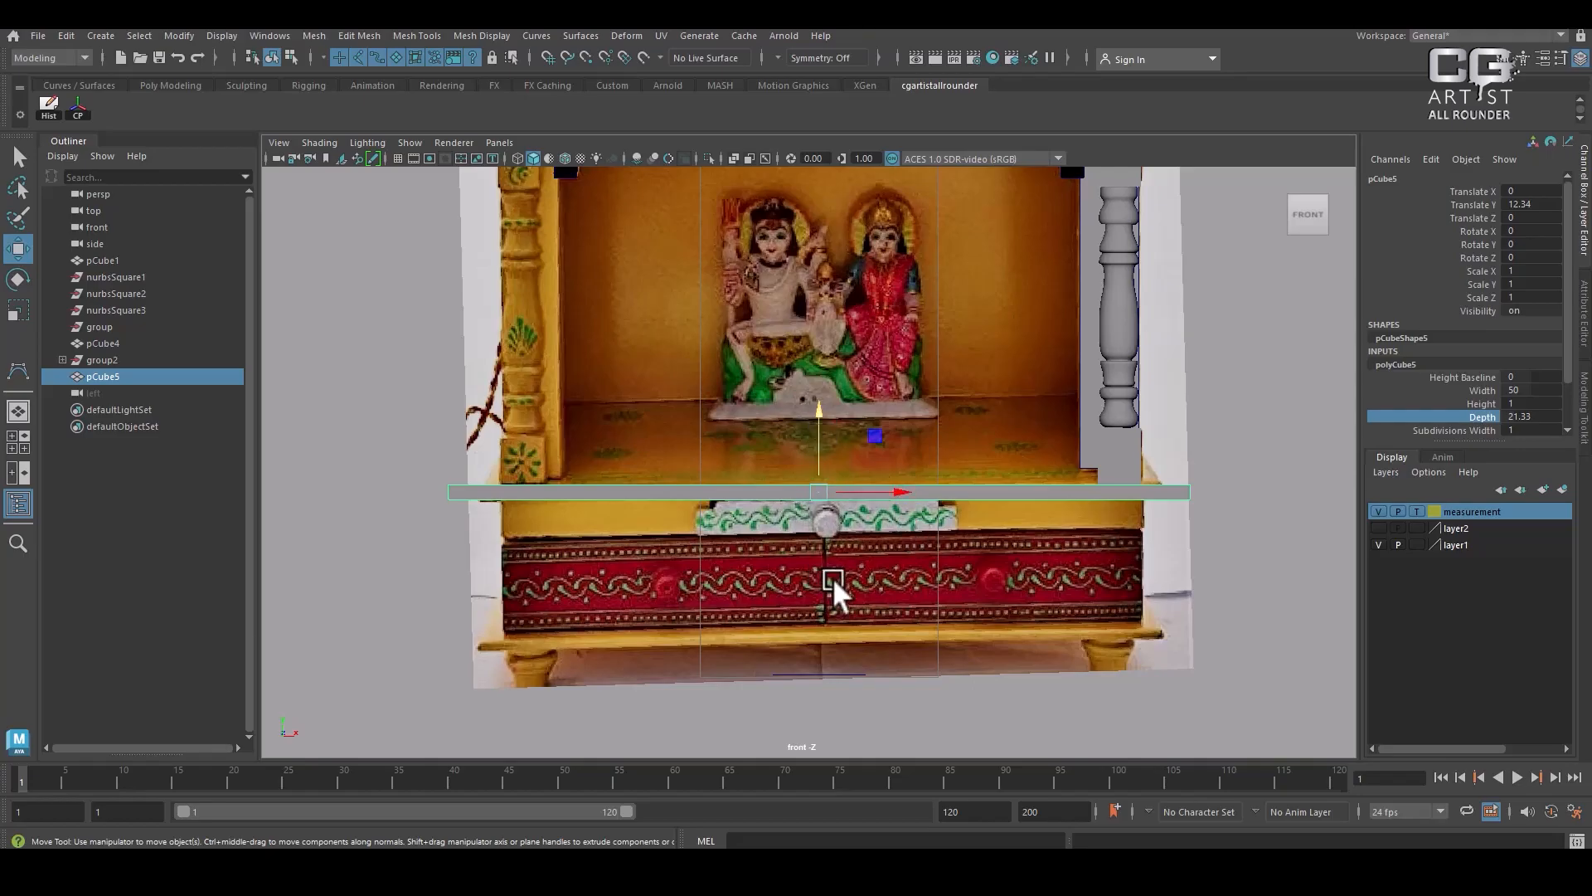
{"action": "key", "text": "ctrl+d"}
{"action": "left_click_drag", "start_coordinate": [823, 419], "coordinate": [828, 549]}
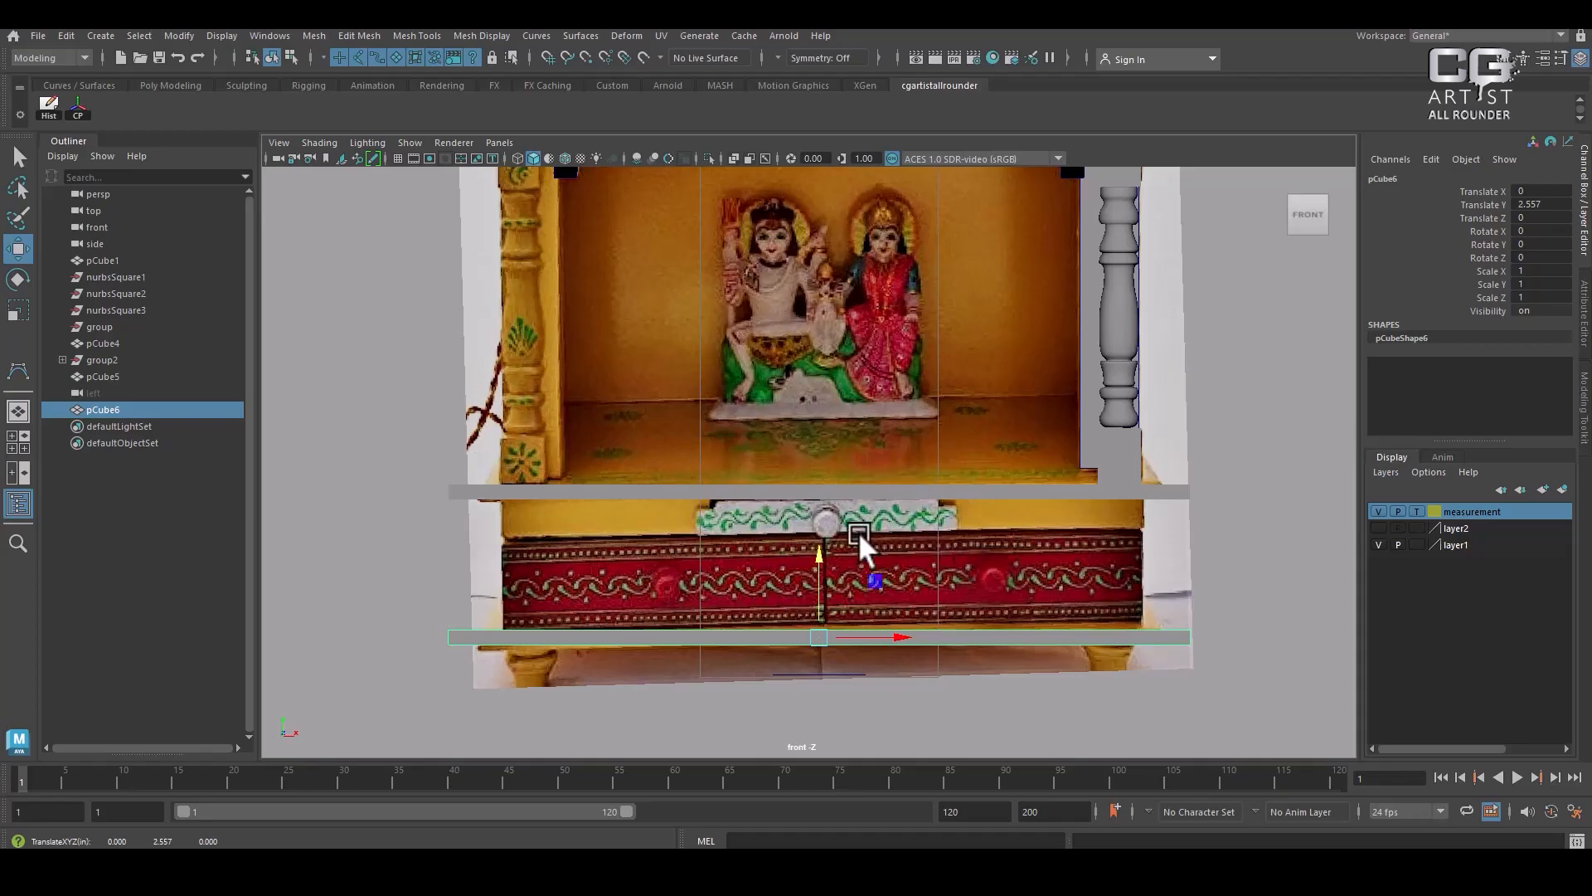
Duplicate the upper bar down to Translate Y 10.368 and scale the copy to about 0.856 in X and 2.789 in Y
{"action": "scroll", "coordinate": [859, 531], "scroll_direction": "up", "scroll_amount": 2}
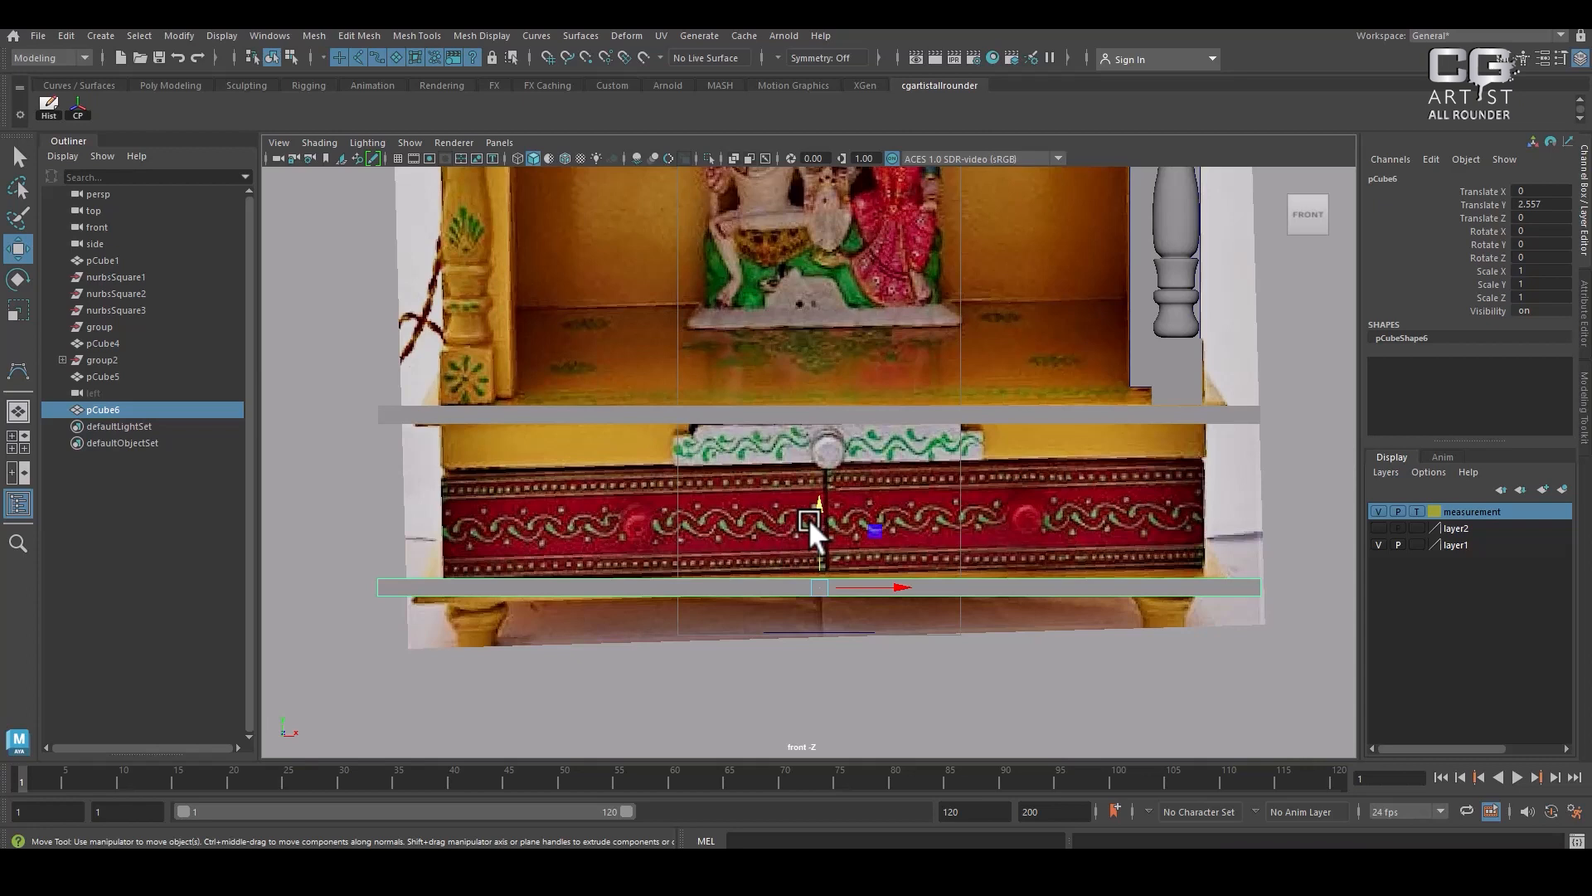
{"action": "left_click", "coordinate": [934, 416]}
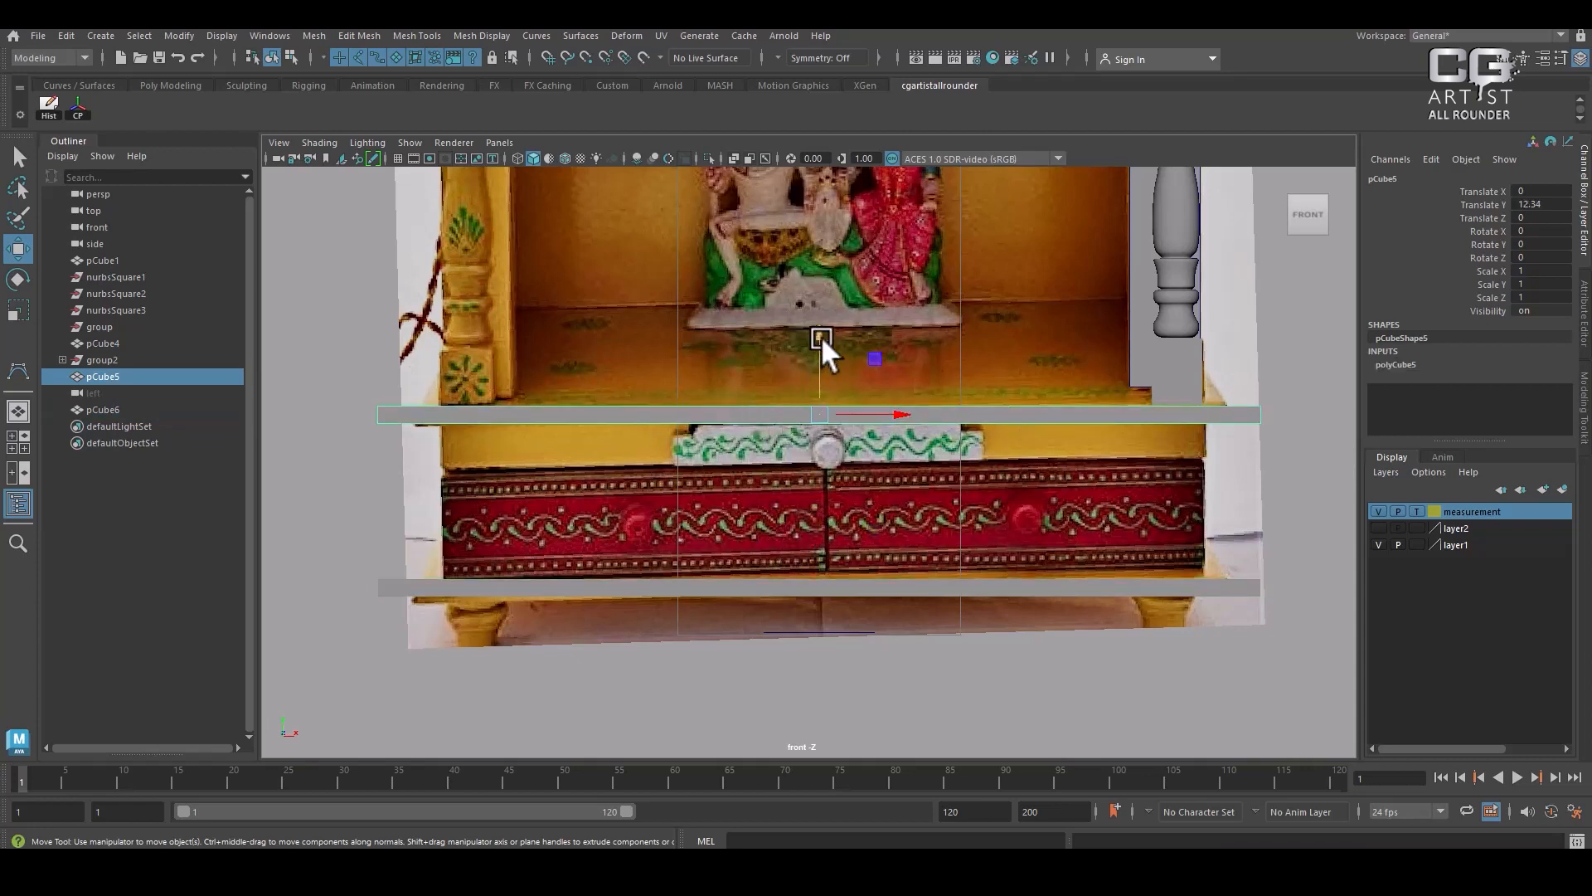
{"action": "left_click_drag", "start_coordinate": [821, 338], "coordinate": [818, 366], "text": "shift"}
{"action": "key", "text": "r"}
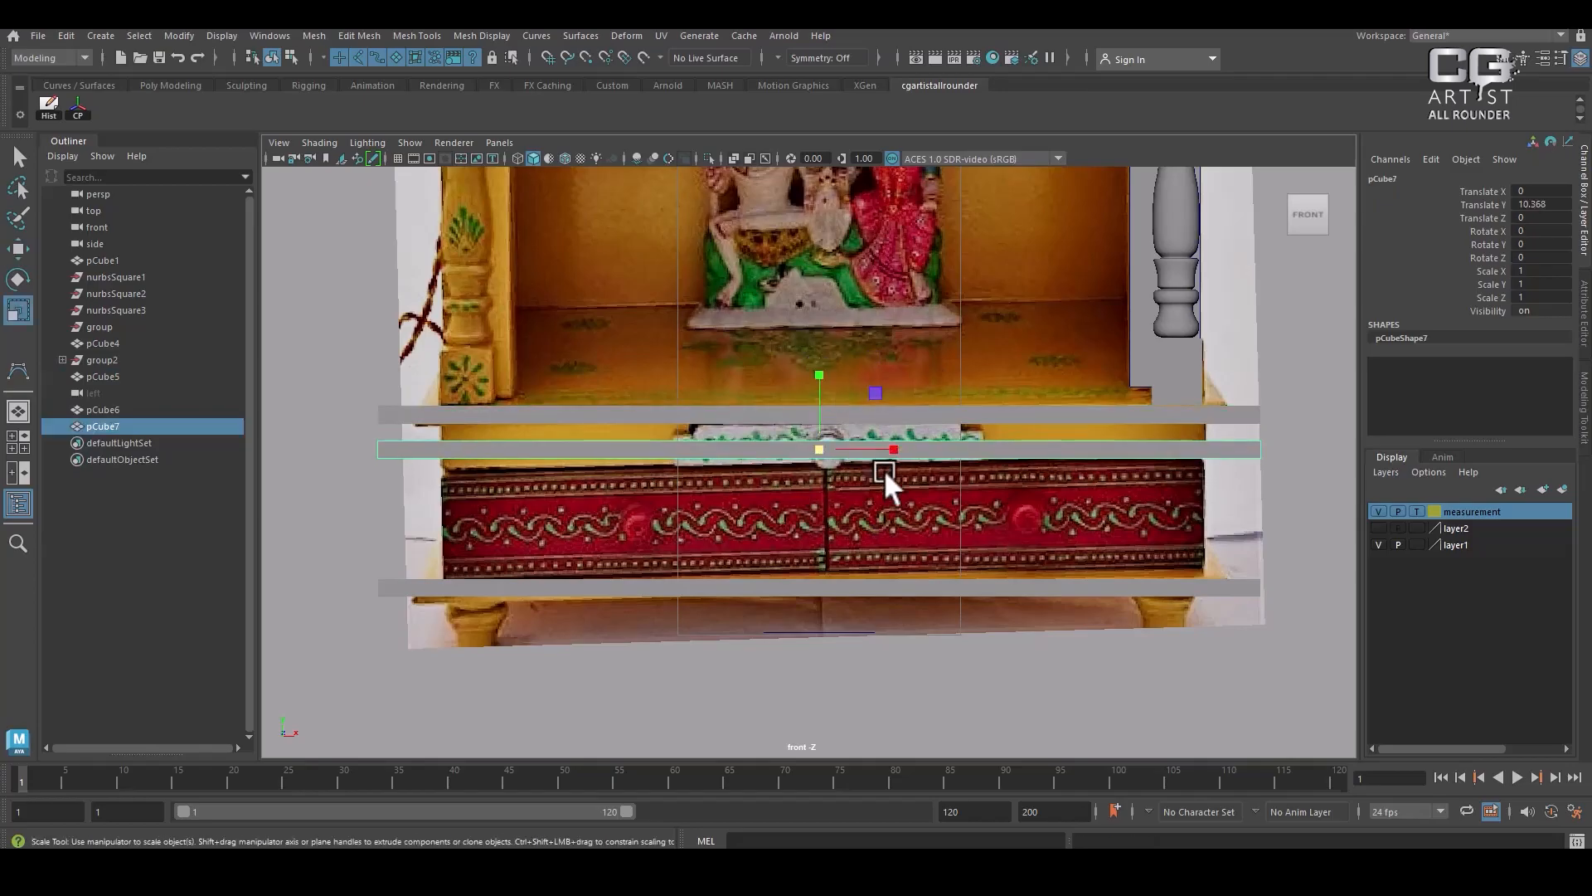
{"action": "left_click_drag", "start_coordinate": [899, 448], "coordinate": [884, 461]}
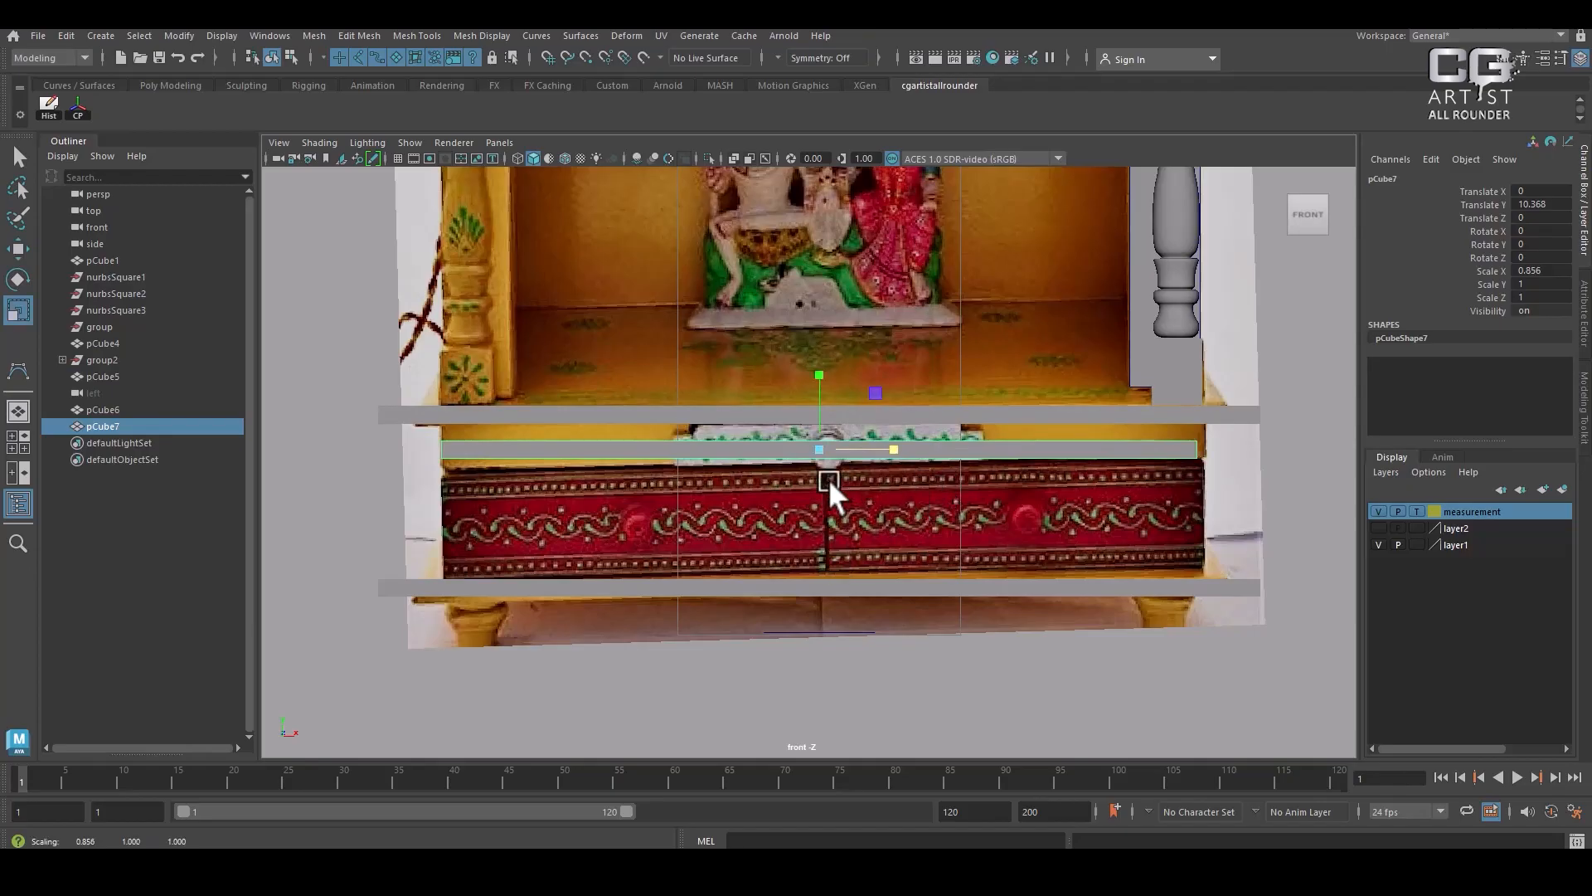
{"action": "left_click_drag", "start_coordinate": [823, 384], "coordinate": [842, 262]}
{"action": "key", "text": "w"}
Inspect the stacked base slabs in the perspective view
{"action": "key", "text": "space"}
{"action": "key", "text": "space"}
{"action": "left_click_drag", "start_coordinate": [1097, 329], "coordinate": [1113, 367], "text": "alt"}
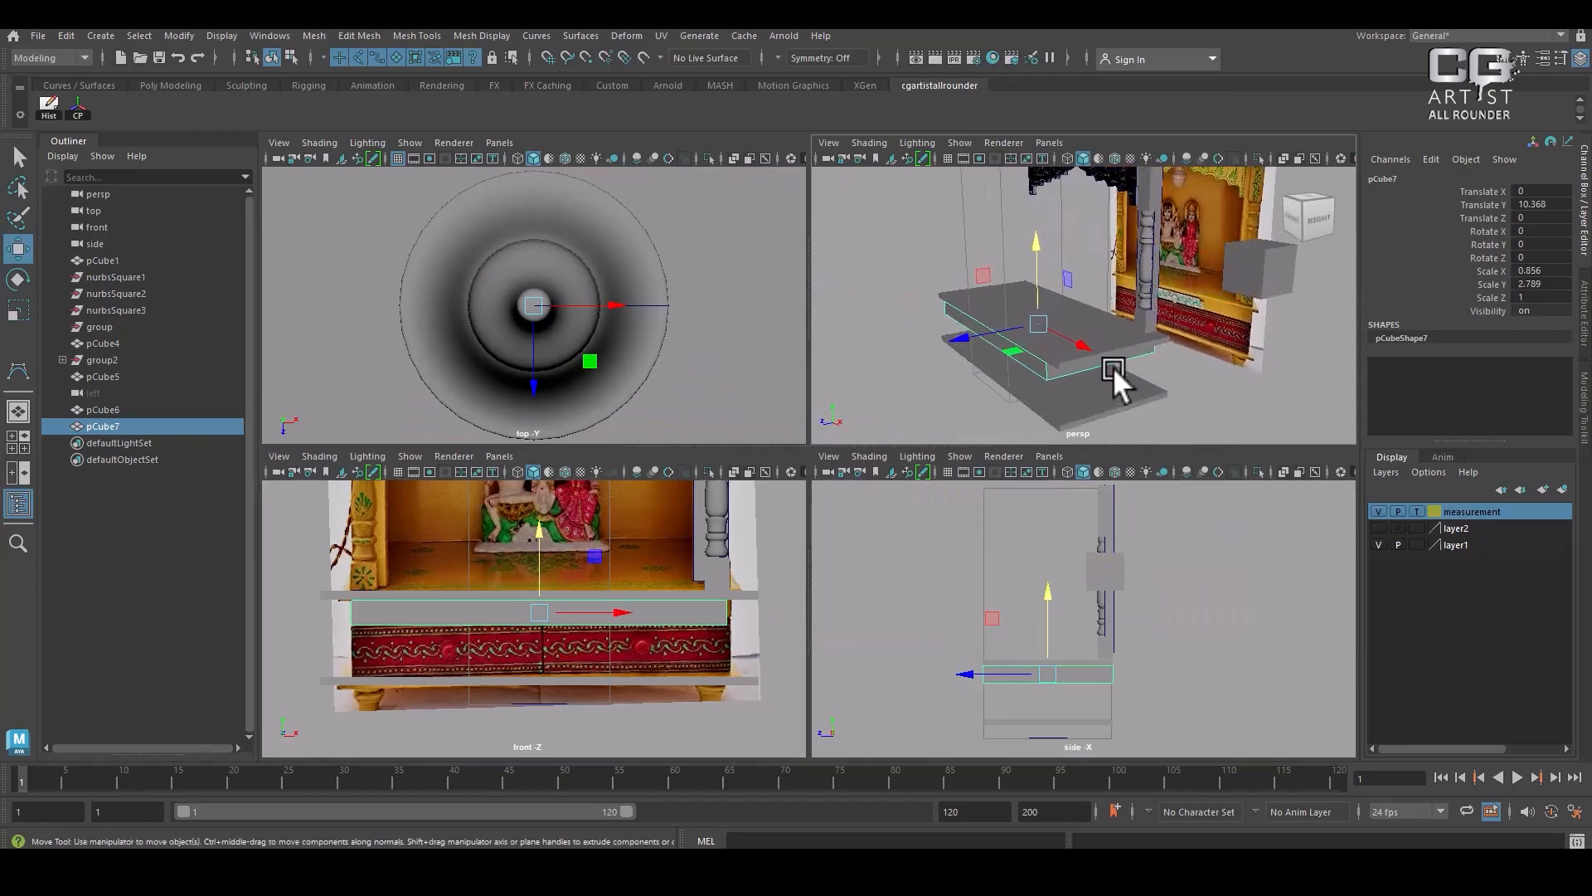
{"action": "key", "text": "space"}
{"action": "left_click_drag", "start_coordinate": [1052, 425], "coordinate": [849, 375], "text": "alt"}
{"action": "left_click_drag", "start_coordinate": [880, 459], "coordinate": [919, 436], "text": "alt"}
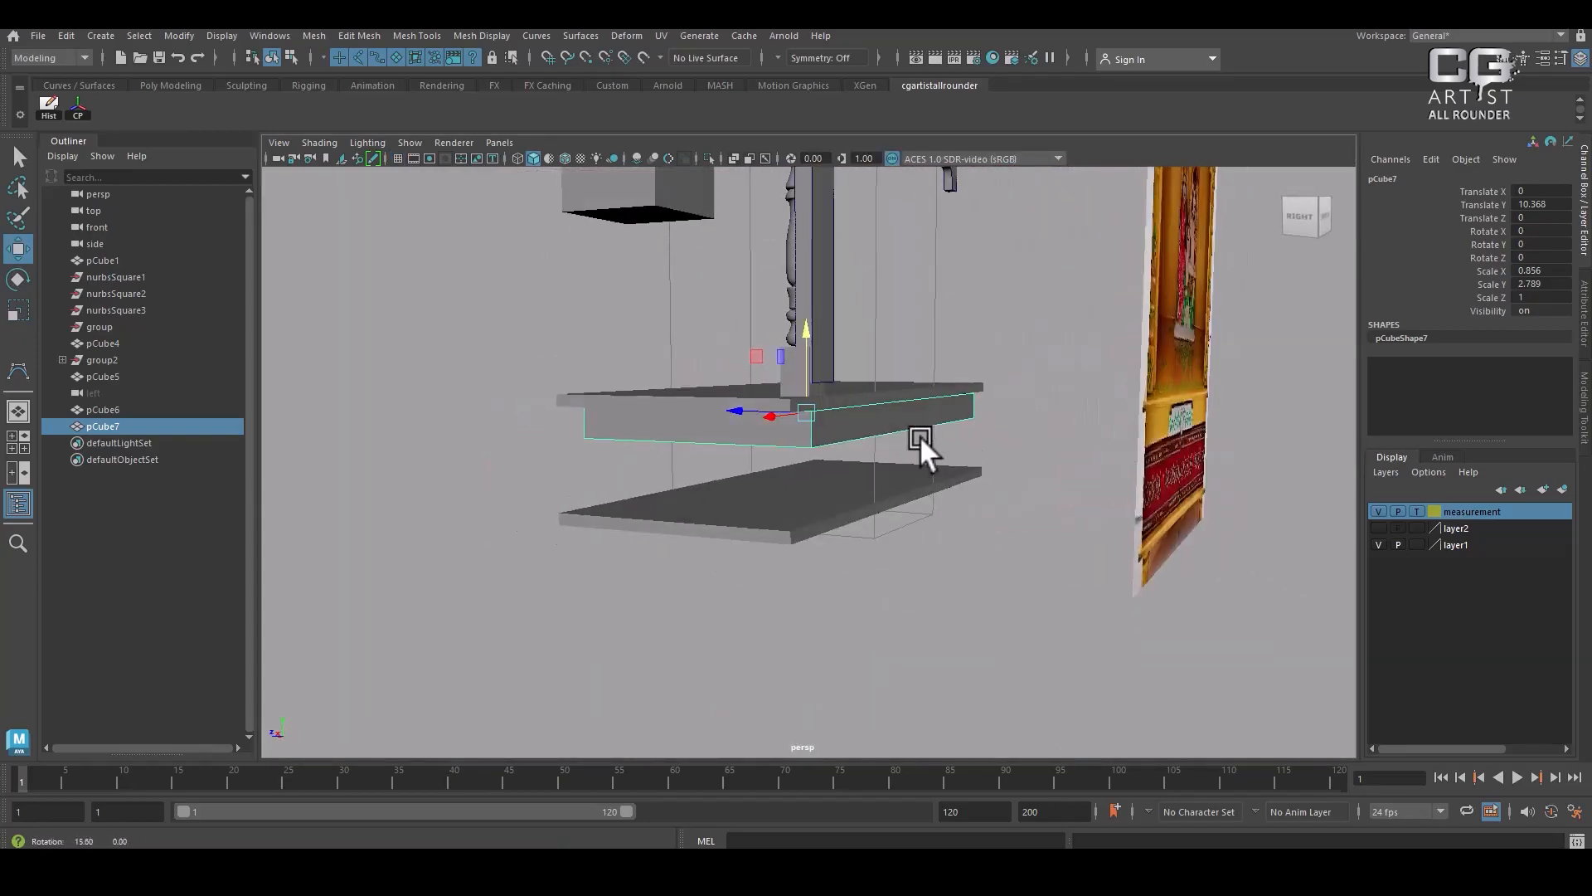
{"action": "key", "text": "space"}
{"action": "key", "text": "space"}
Duplicate the panel below the ledge onto the left drawer, with Scale X about 0.437, Translate X -10.436 and Translate Y 6.369
{"action": "middle_click_drag", "start_coordinate": [937, 524], "coordinate": [957, 429], "text": "alt"}
{"action": "scroll", "coordinate": [954, 454], "scroll_direction": "down", "scroll_amount": 2}
{"action": "scroll", "coordinate": [947, 469], "scroll_direction": "up", "scroll_amount": 1}
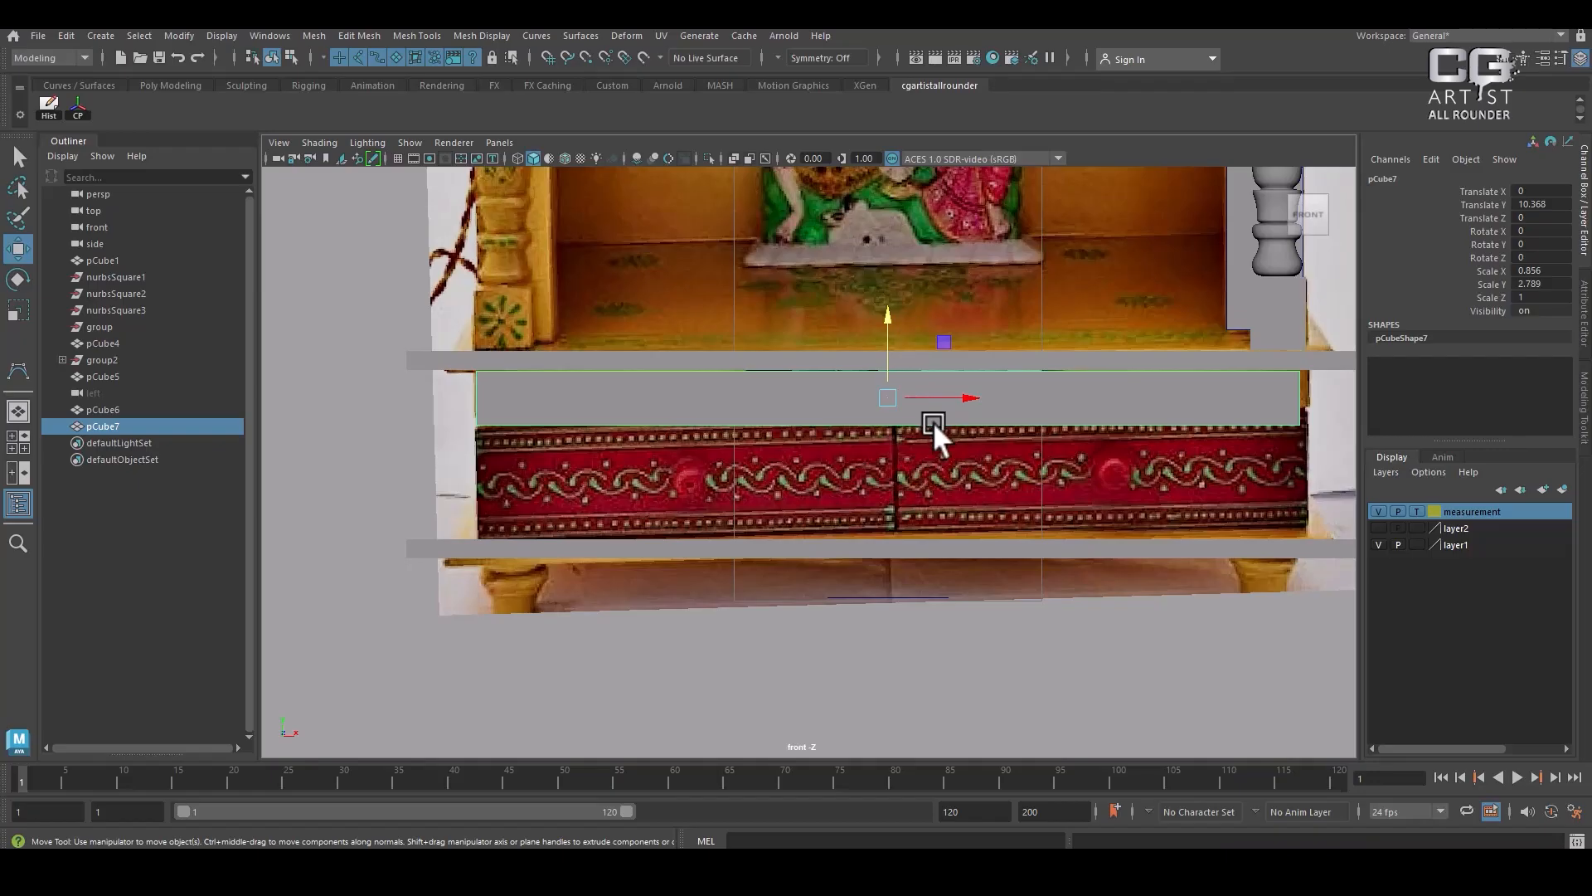
{"action": "scroll", "coordinate": [934, 422], "scroll_direction": "up", "scroll_amount": 2}
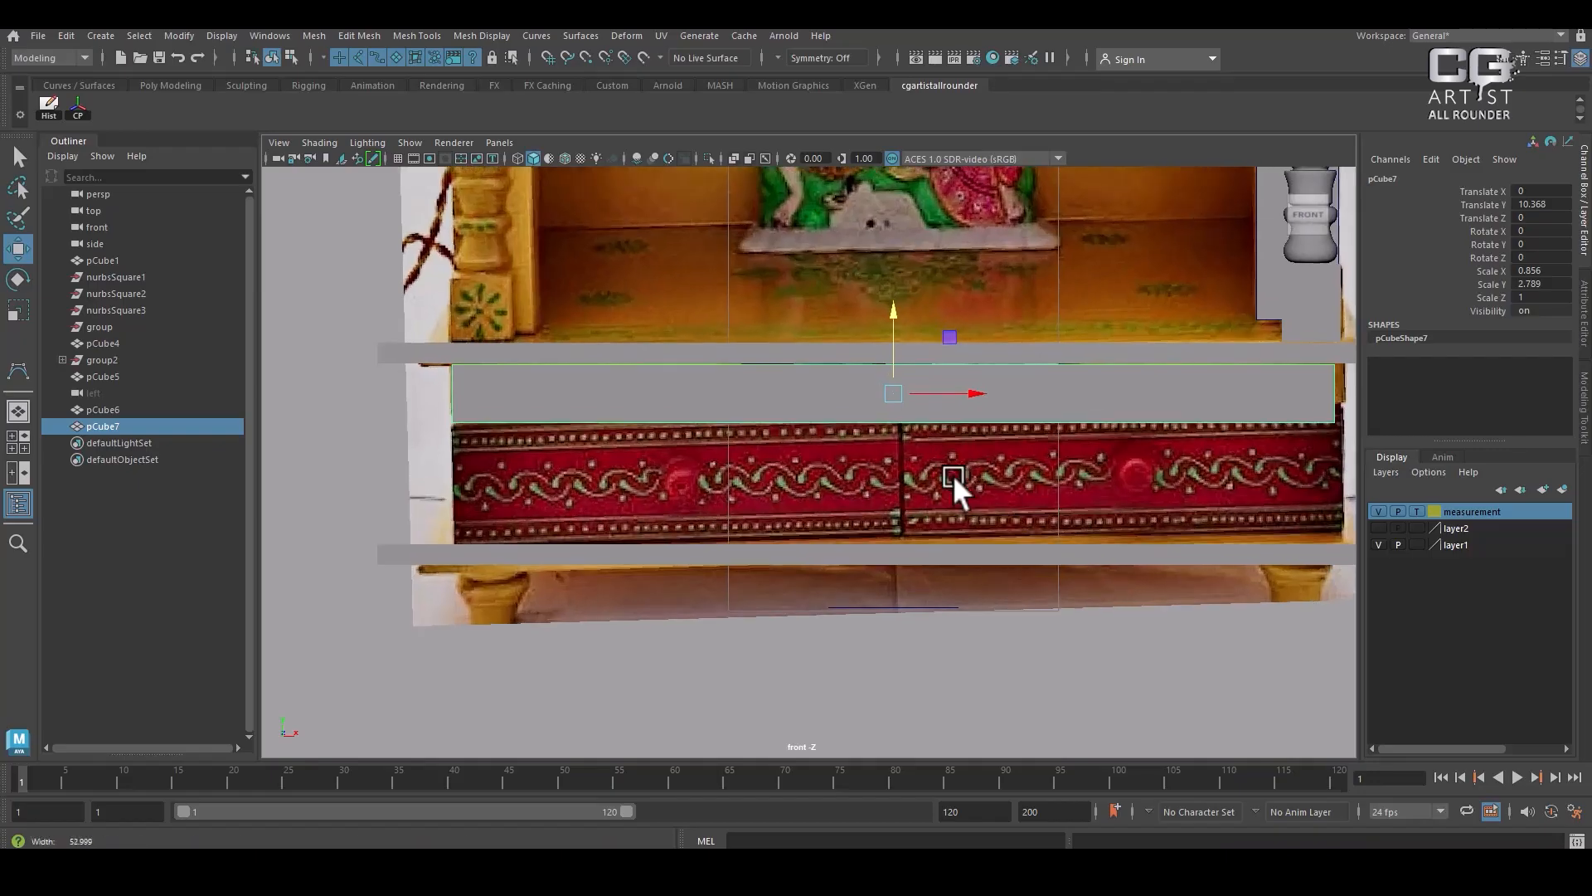
{"action": "left_click", "coordinate": [58, 38]}
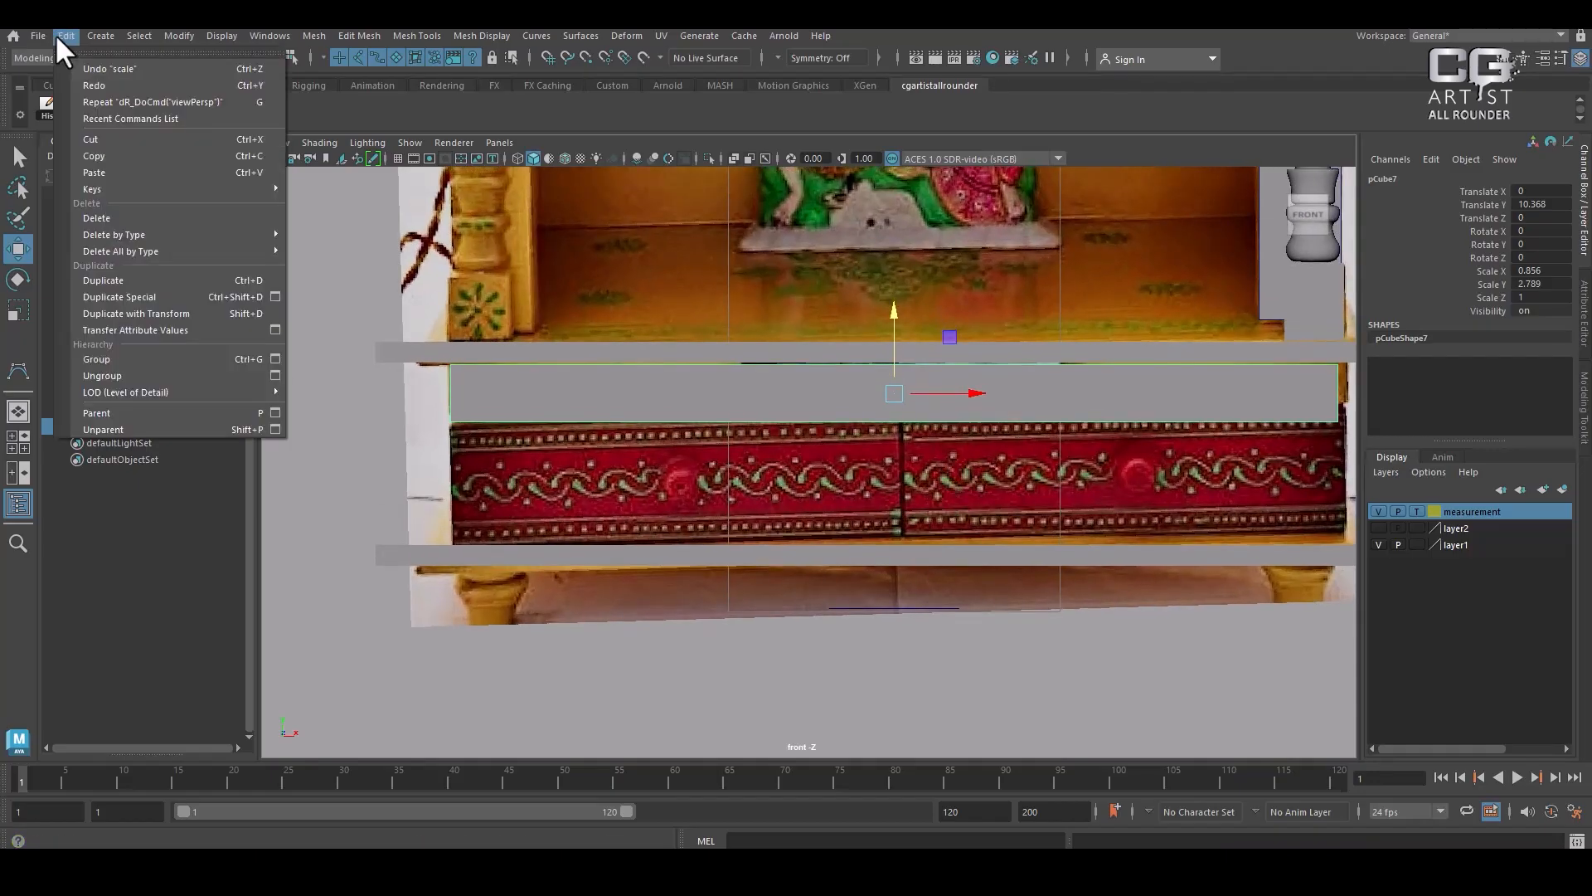
{"action": "left_click", "coordinate": [193, 282]}
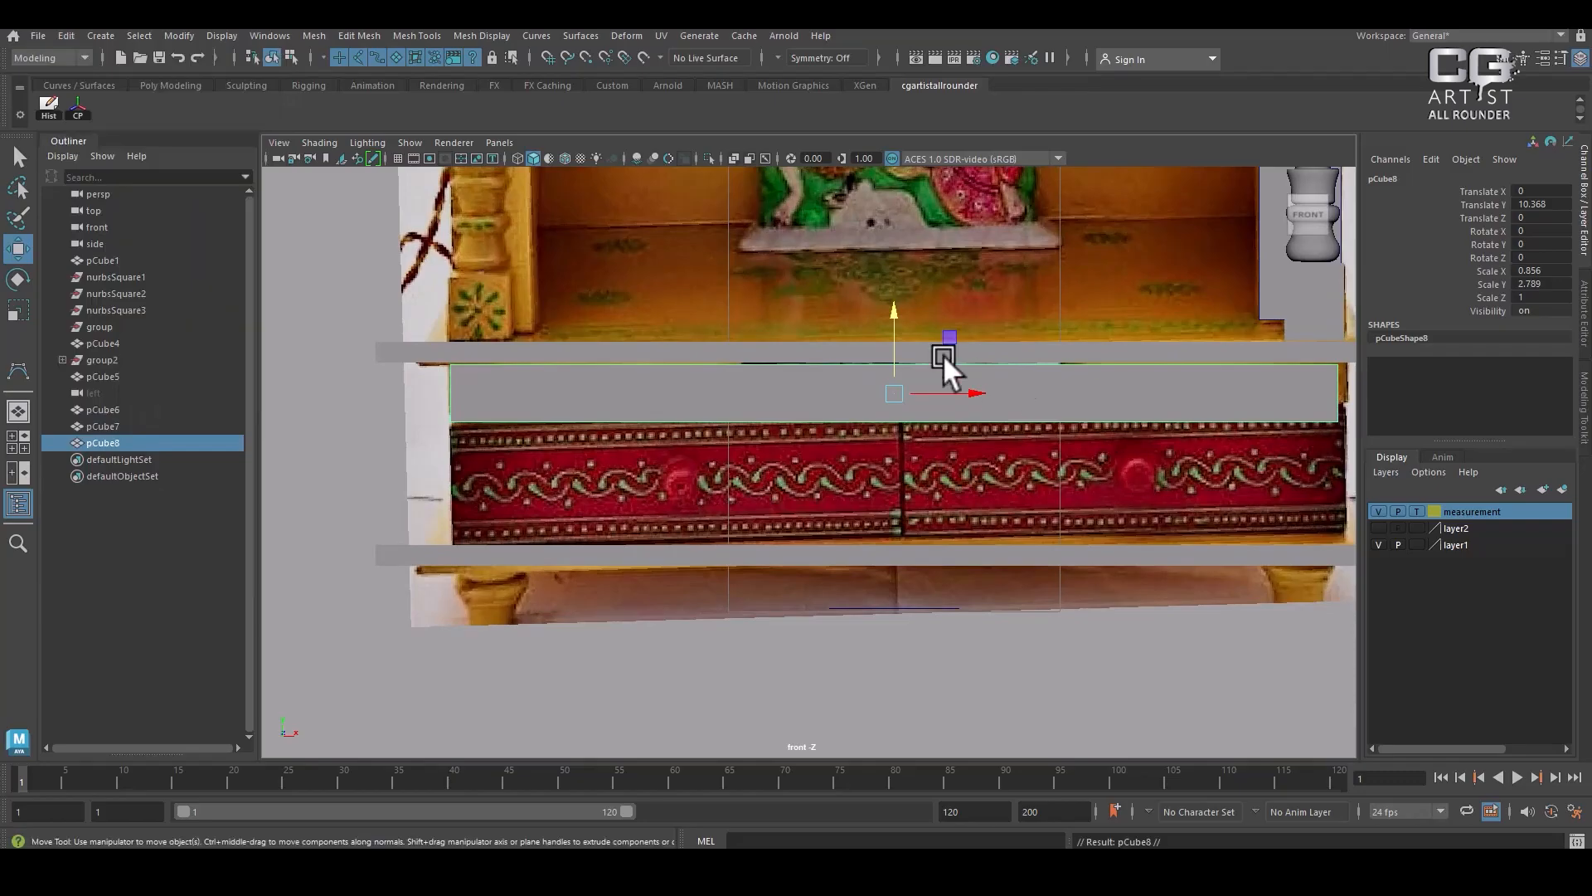
{"action": "left_click_drag", "start_coordinate": [895, 316], "coordinate": [907, 400]}
{"action": "key", "text": "r"}
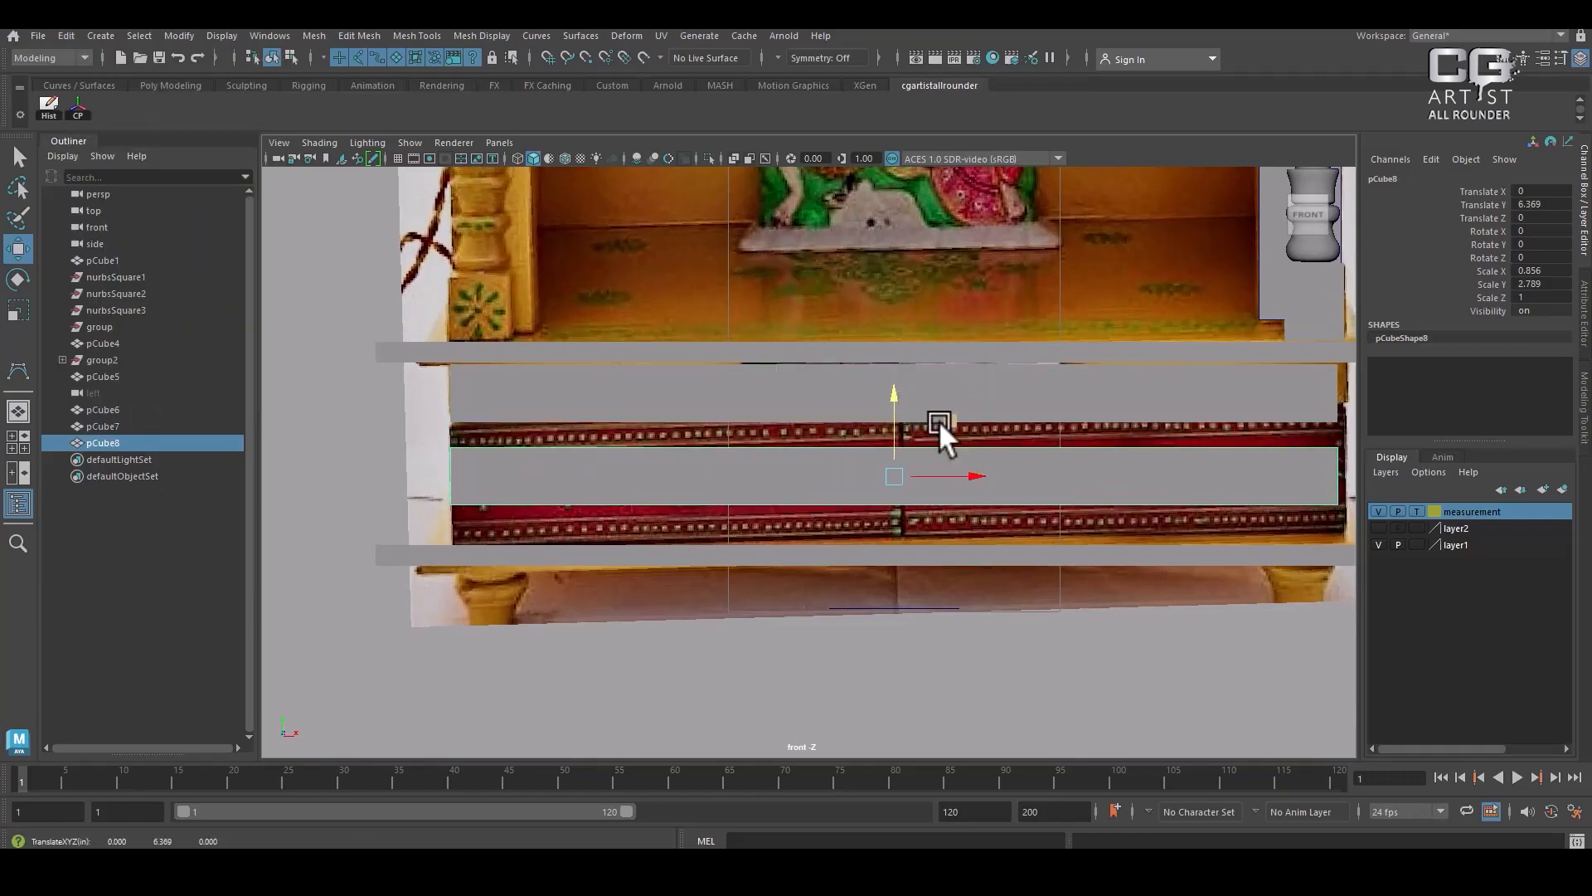
{"action": "left_click_drag", "start_coordinate": [964, 475], "coordinate": [753, 494]}
{"action": "key", "text": "w"}
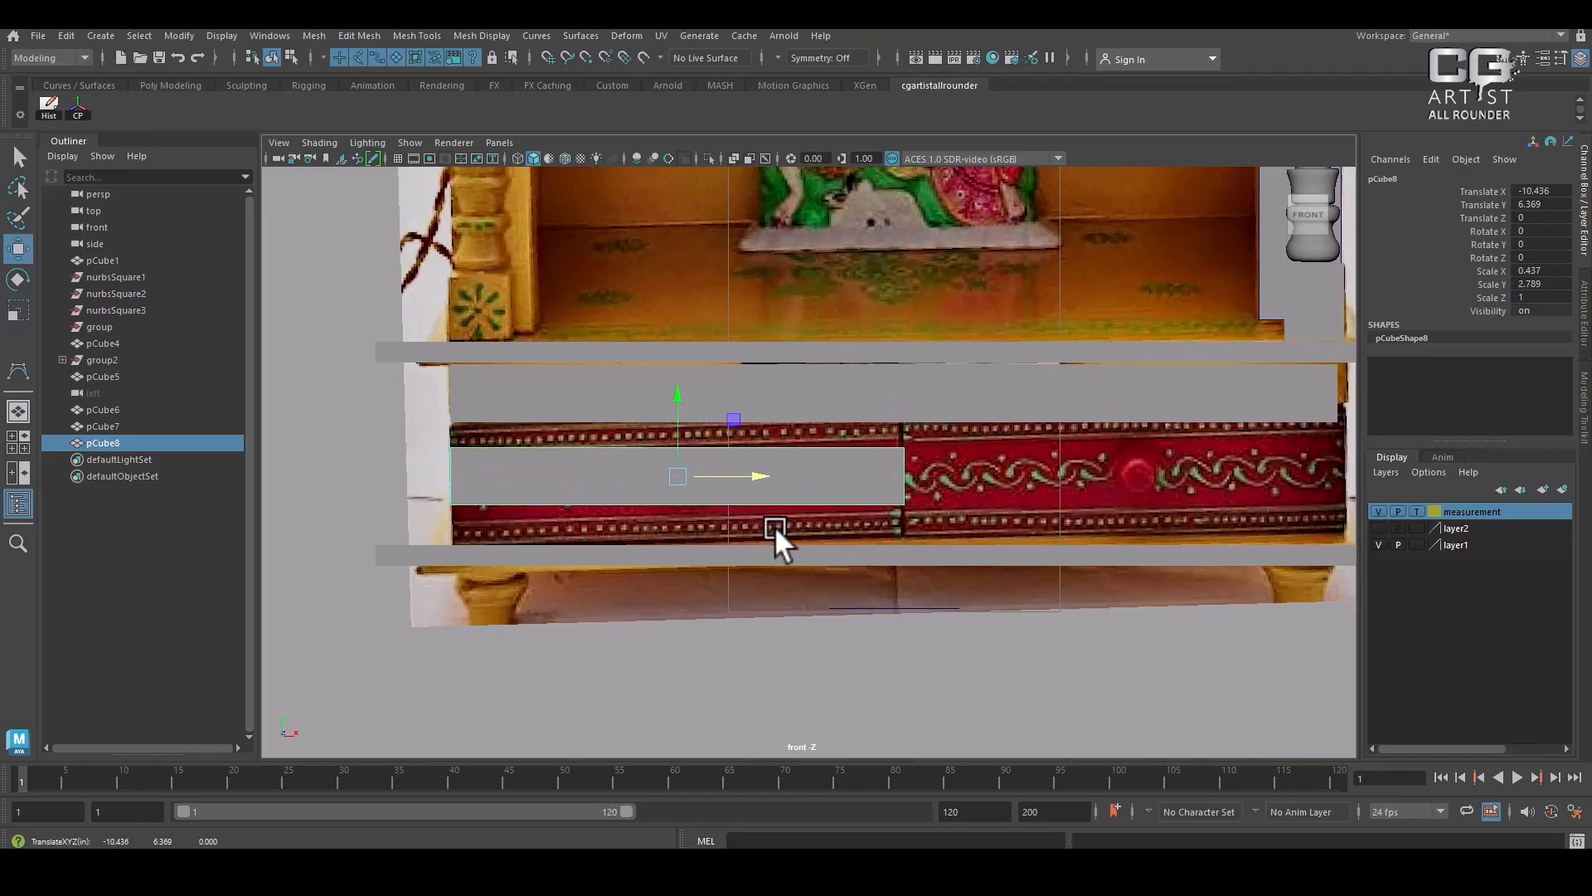
Scale the drawer block to about 5.95 in Y and lower it to Translate Y 5.93, filling the gap above the bottom slab
{"action": "key", "text": "r"}
{"action": "left_click_drag", "start_coordinate": [671, 403], "coordinate": [675, 317]}
{"action": "key", "text": "w"}
{"action": "left_click_drag", "start_coordinate": [684, 395], "coordinate": [673, 401]}
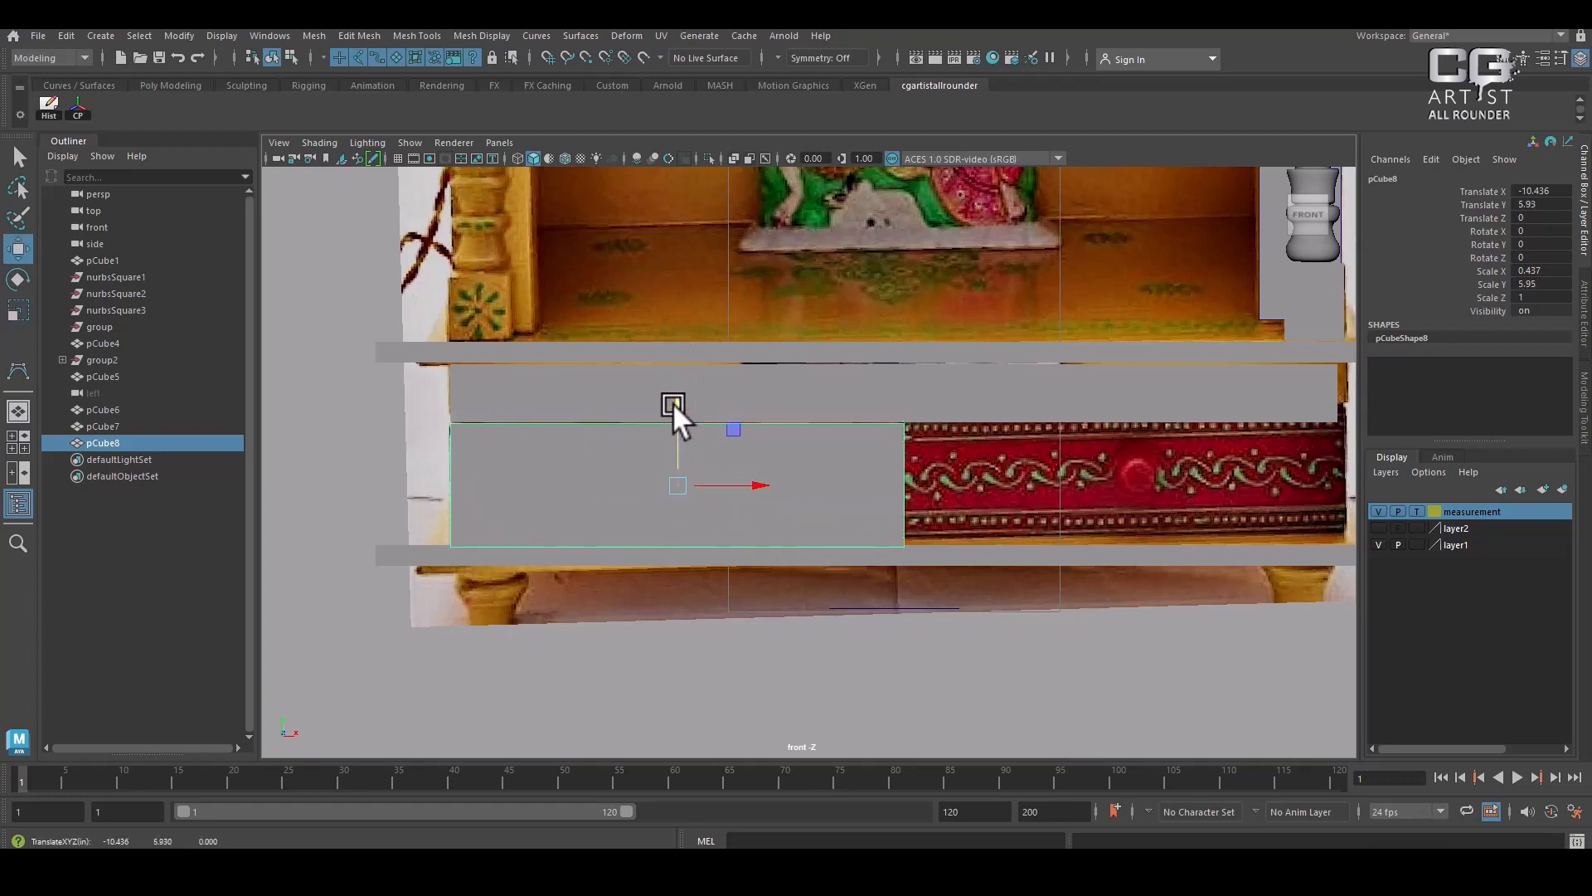
Inspect the drawer block between the base slabs in perspective and return to the front view
{"action": "key", "text": "space"}
{"action": "left_click_drag", "start_coordinate": [998, 505], "coordinate": [994, 350]}
{"action": "left_click_drag", "start_coordinate": [934, 467], "coordinate": [938, 469], "text": "alt"}
{"action": "right_click_drag", "start_coordinate": [938, 469], "coordinate": [1039, 541], "text": "alt"}
{"action": "left_click_drag", "start_coordinate": [1038, 541], "coordinate": [933, 459], "text": "alt"}
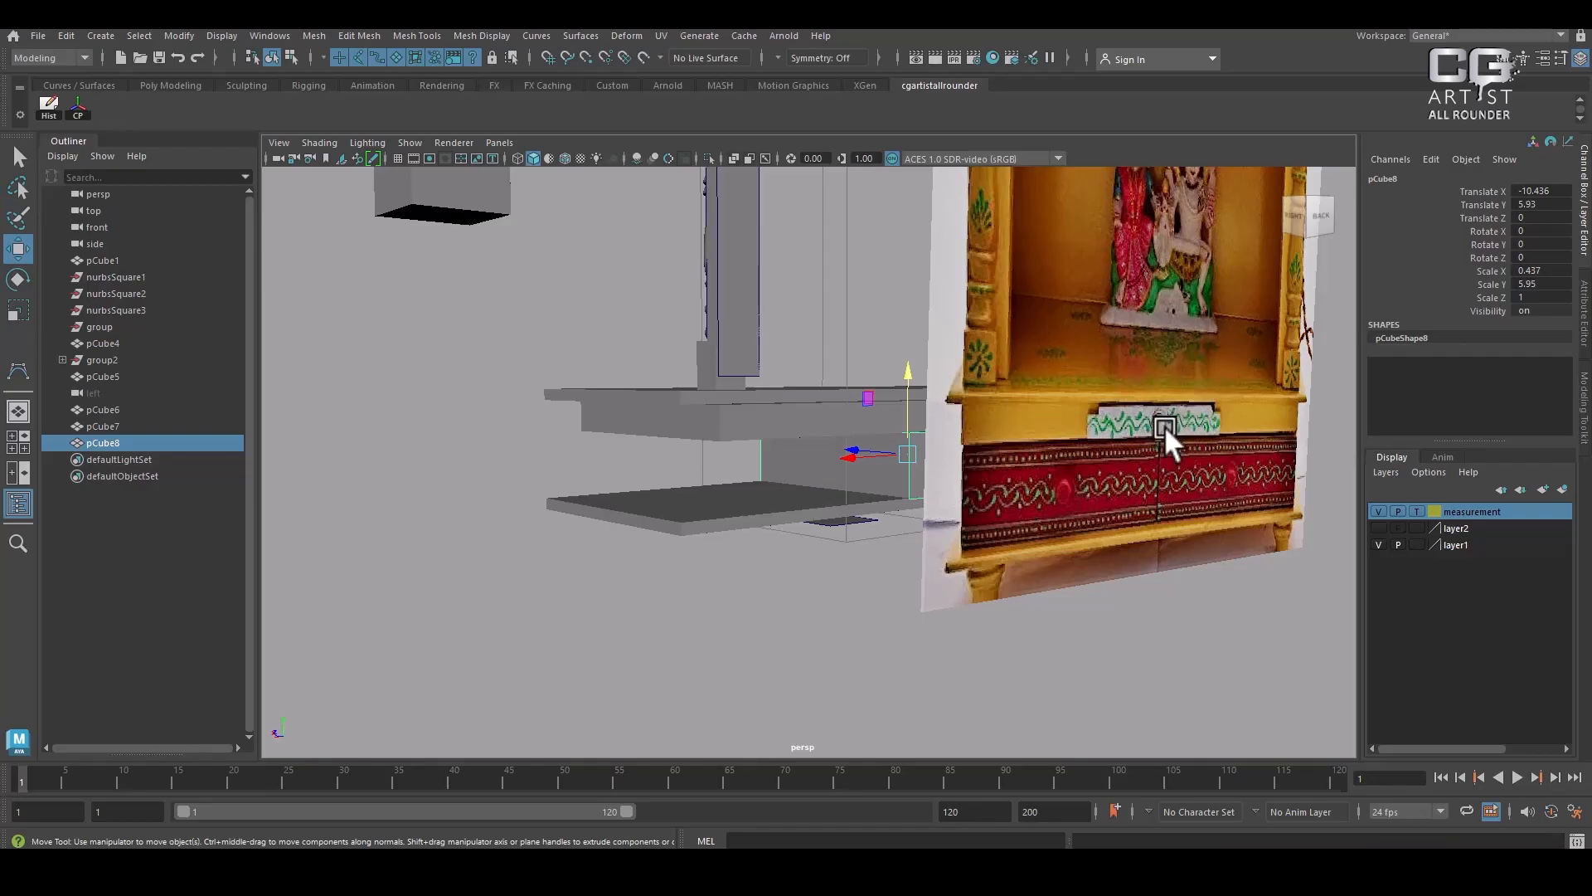
{"action": "key", "text": "space"}
{"action": "left_click_drag", "start_coordinate": [745, 449], "coordinate": [744, 498]}
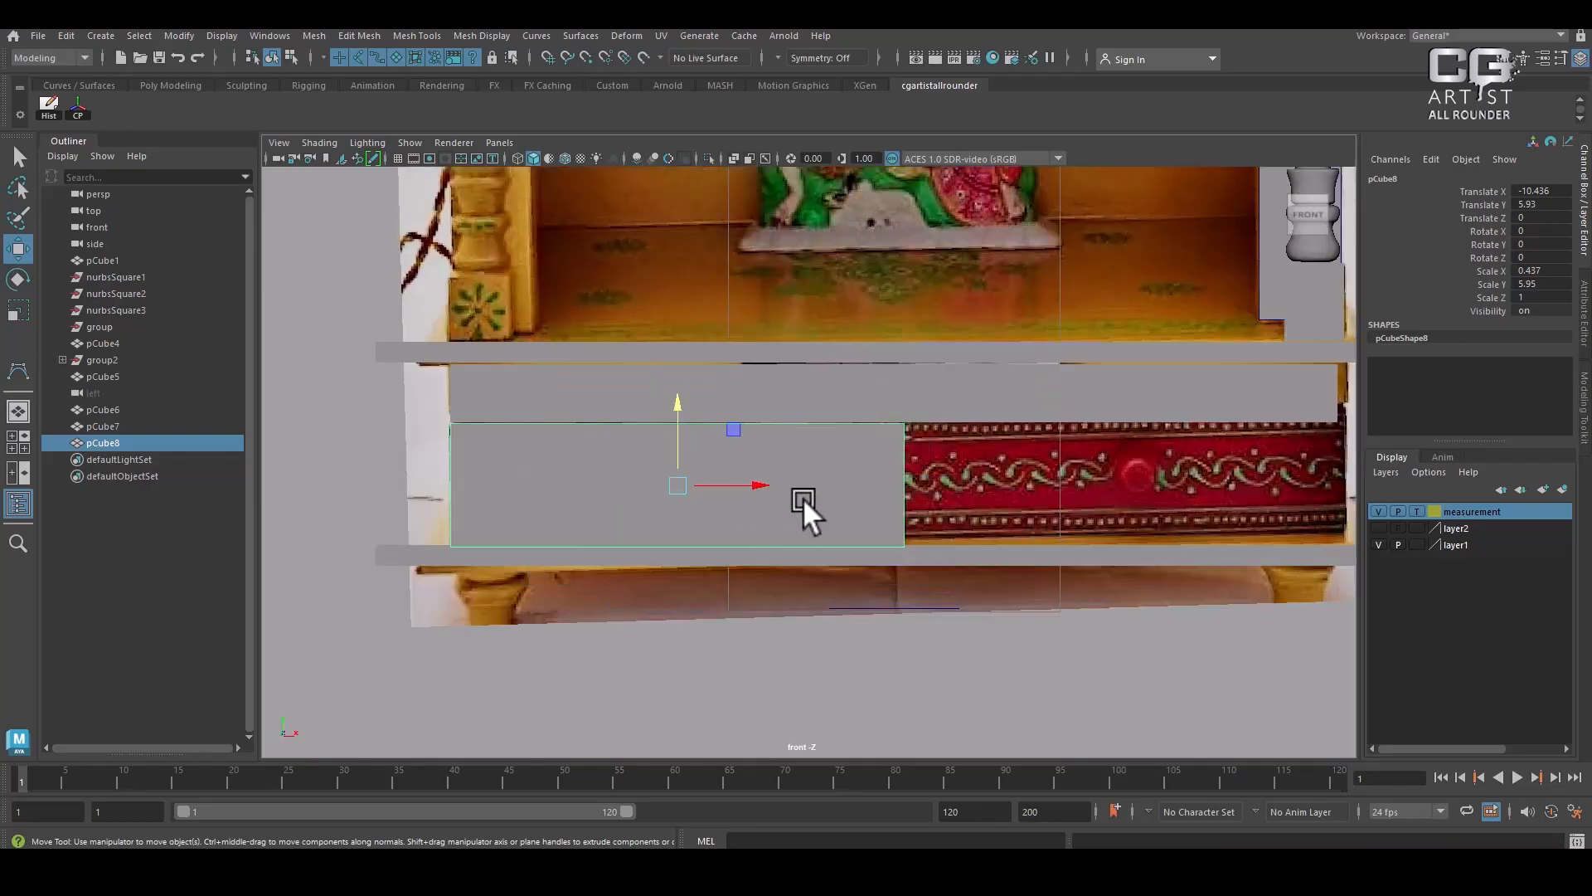
In wireframe display, start a CV curve along the white ornament plate's top edge, from above the knob to the upper-left corner
{"action": "key", "text": "4"}
{"action": "scroll", "coordinate": [885, 424], "scroll_direction": "up", "scroll_amount": 5}
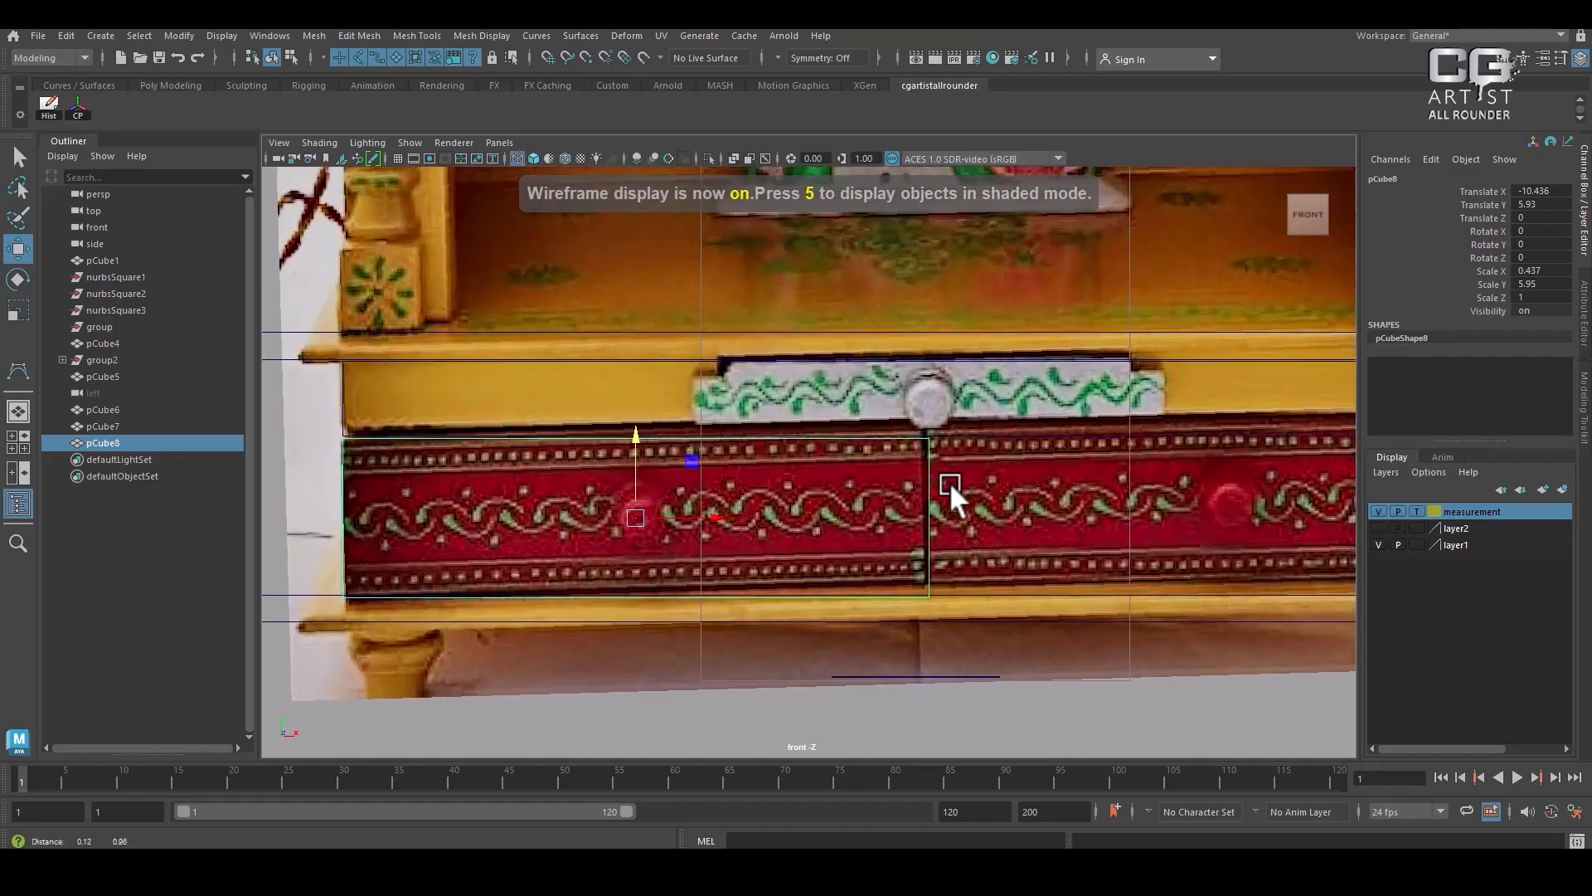
{"action": "left_click", "coordinate": [100, 36]}
{"action": "mouse_move", "coordinate": [191, 100]}
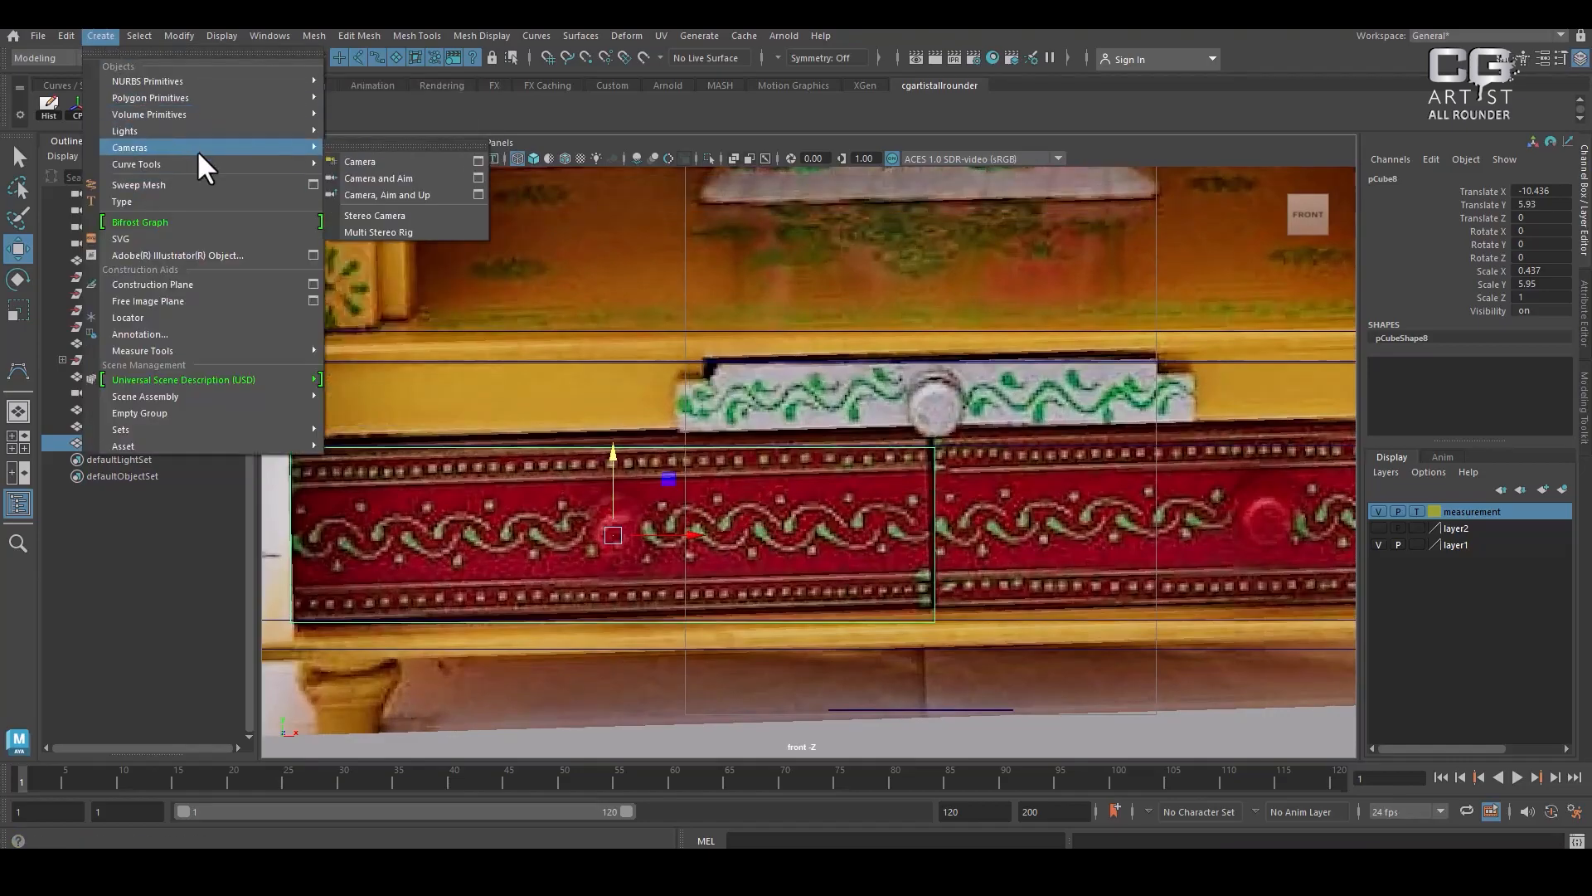
{"action": "mouse_move", "coordinate": [196, 161]}
{"action": "left_click", "coordinate": [381, 164]}
{"action": "scroll", "coordinate": [946, 508], "scroll_direction": "up", "scroll_amount": 4}
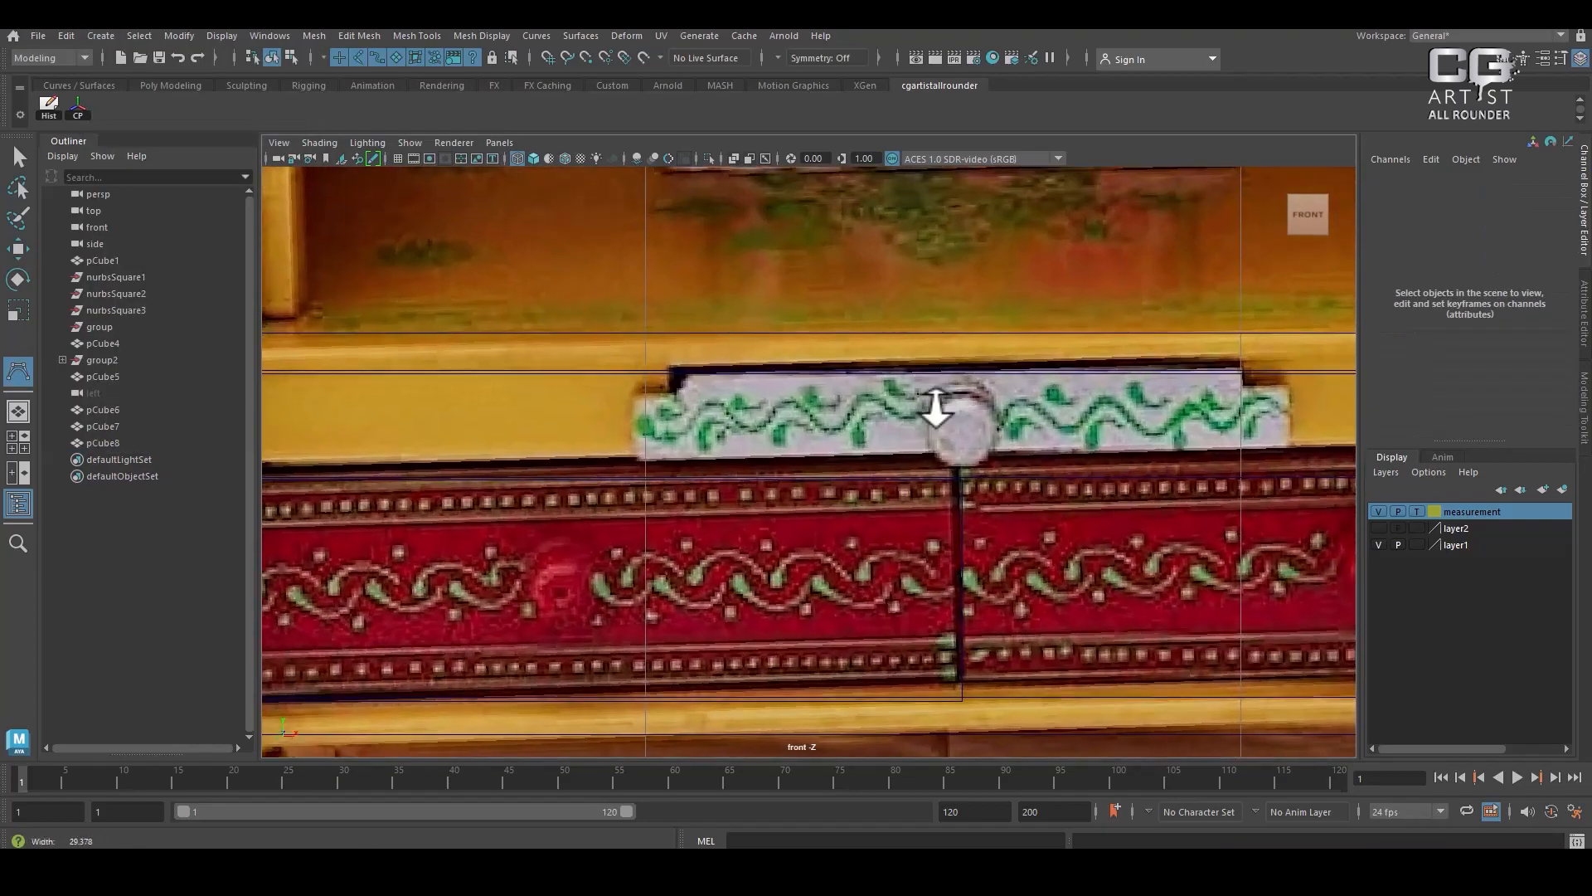
{"action": "left_click", "coordinate": [993, 355]}
{"action": "left_click", "coordinate": [915, 355]}
{"action": "left_click", "coordinate": [811, 355]}
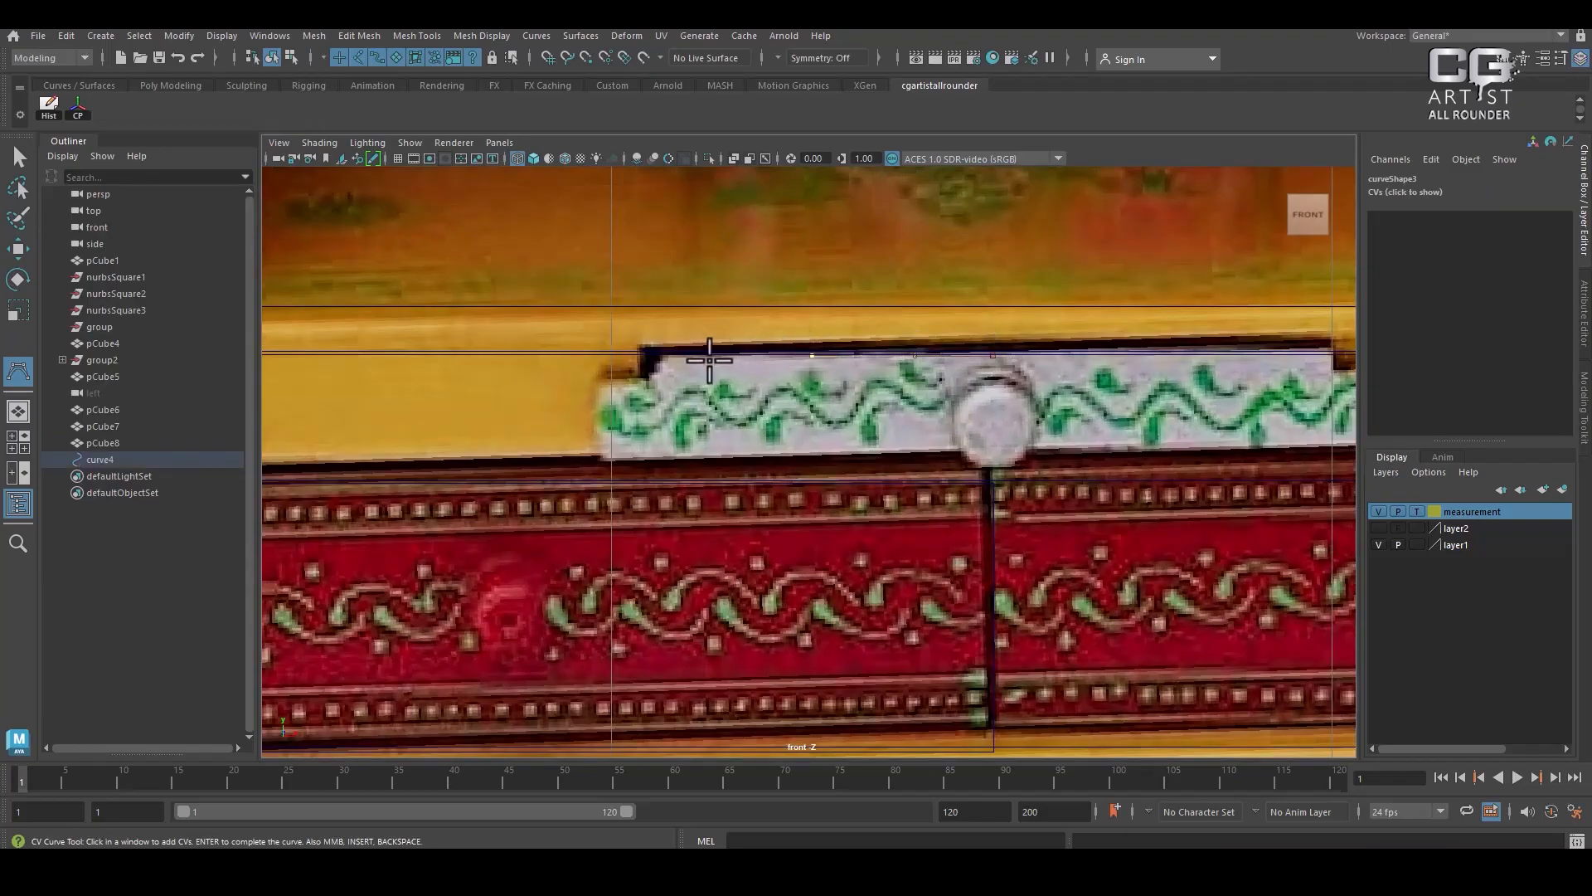
{"action": "left_click", "coordinate": [669, 355]}
Replace the curve's misplaced corner point and trace the slanted upper-left corner of the white plate
{"action": "left_click", "coordinate": [660, 366], "text": "shift"}
{"action": "right_click_drag", "start_coordinate": [656, 372], "coordinate": [860, 580], "text": "alt"}
{"action": "middle_click_drag", "start_coordinate": [654, 343], "coordinate": [843, 420], "text": "alt"}
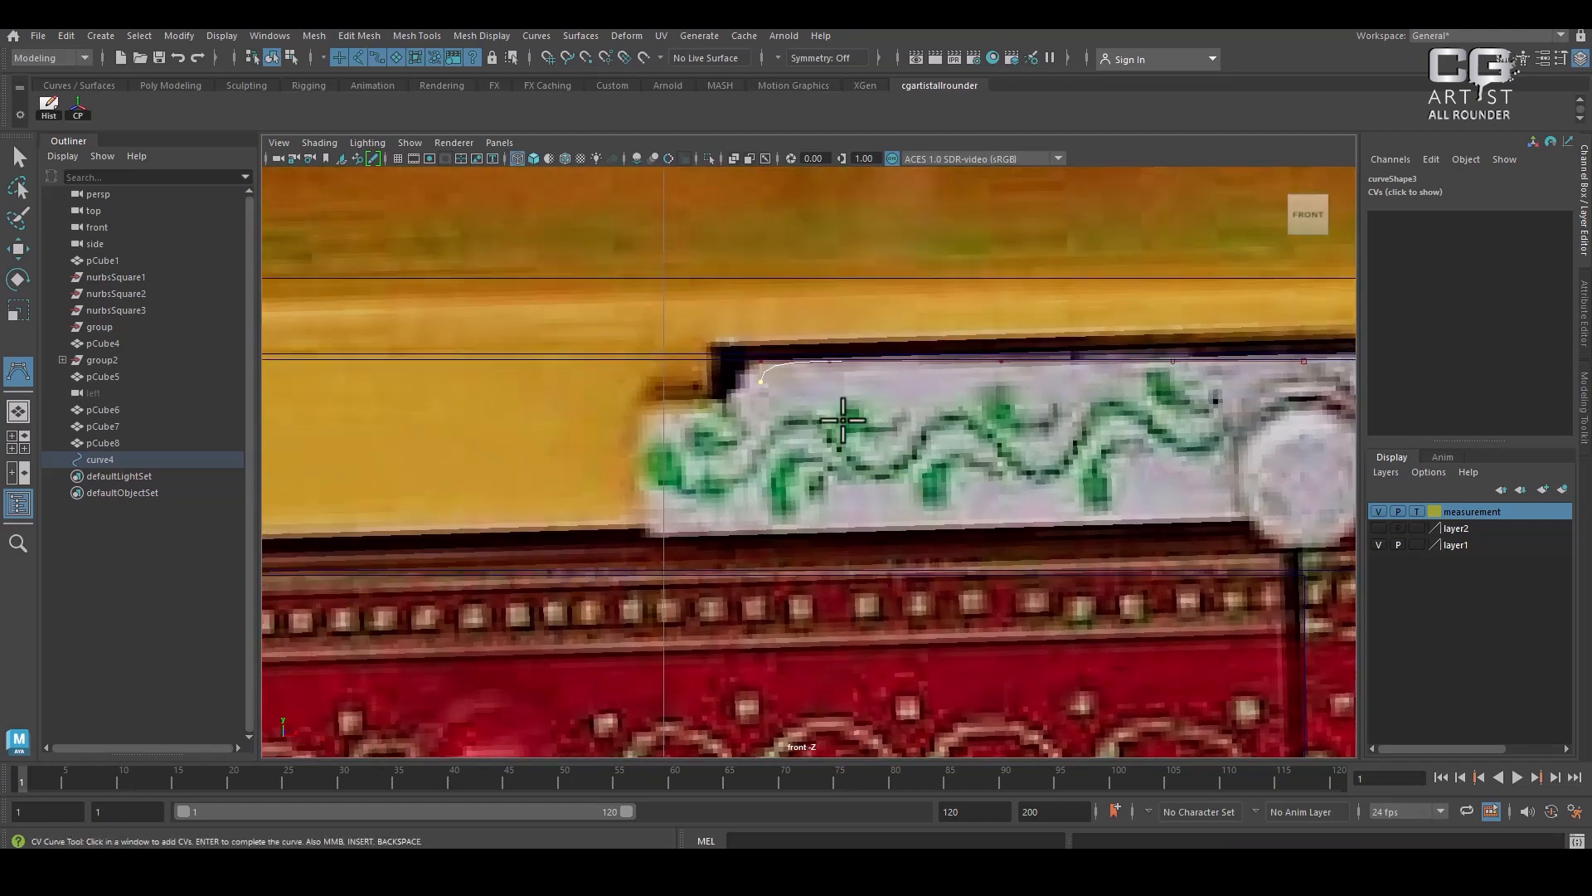
{"action": "right_click_drag", "start_coordinate": [842, 420], "coordinate": [904, 464], "text": "alt"}
{"action": "key", "text": "ctrl+z"}
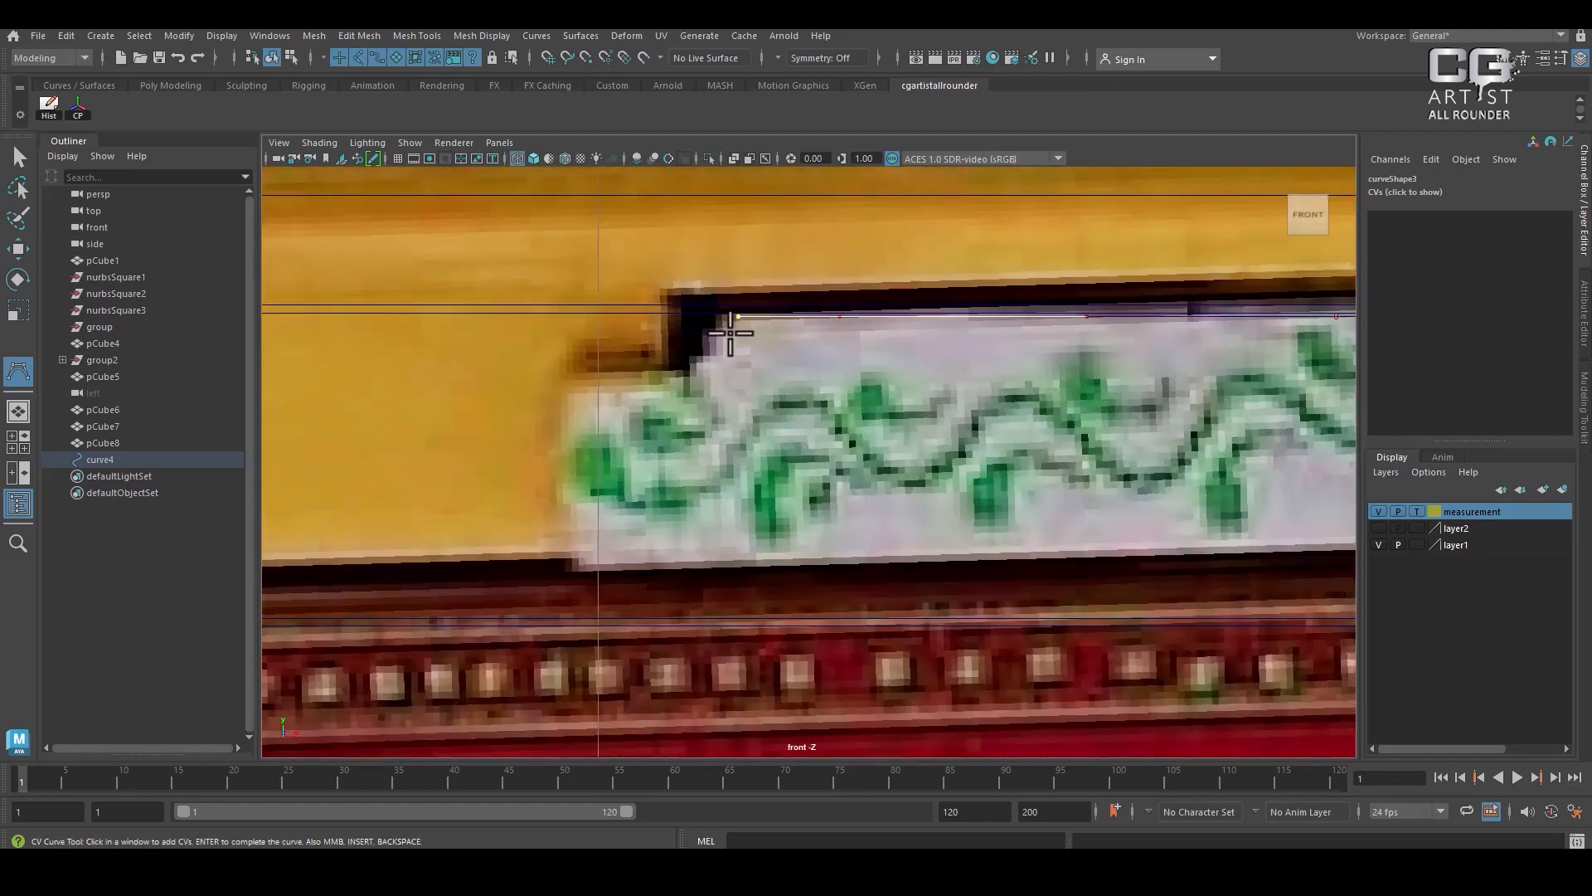
{"action": "left_click", "coordinate": [722, 336]}
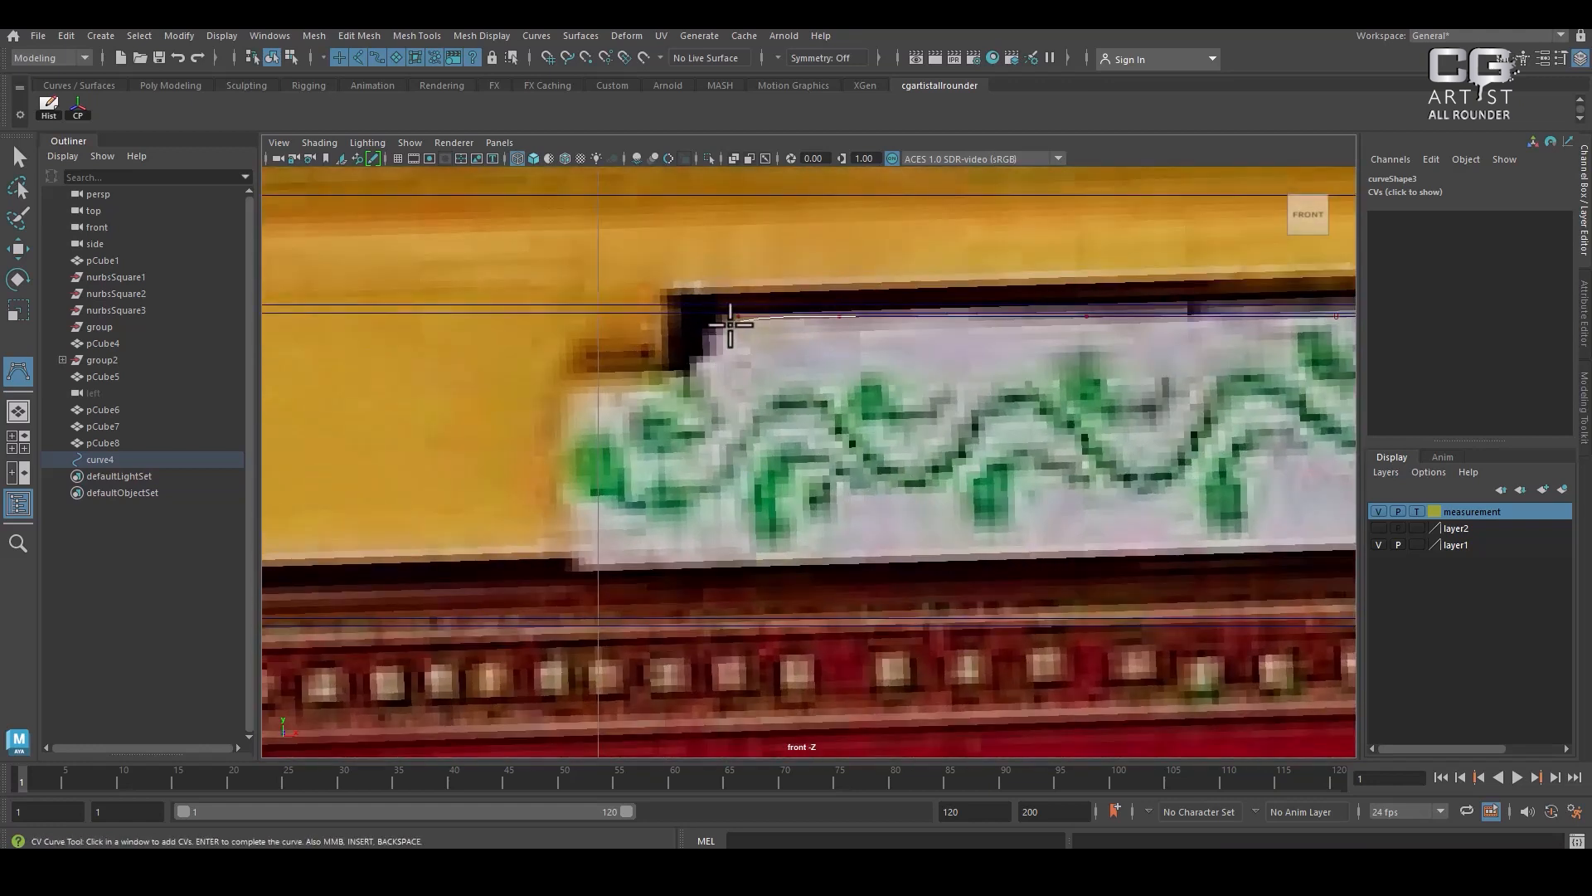
{"action": "left_click", "coordinate": [693, 378]}
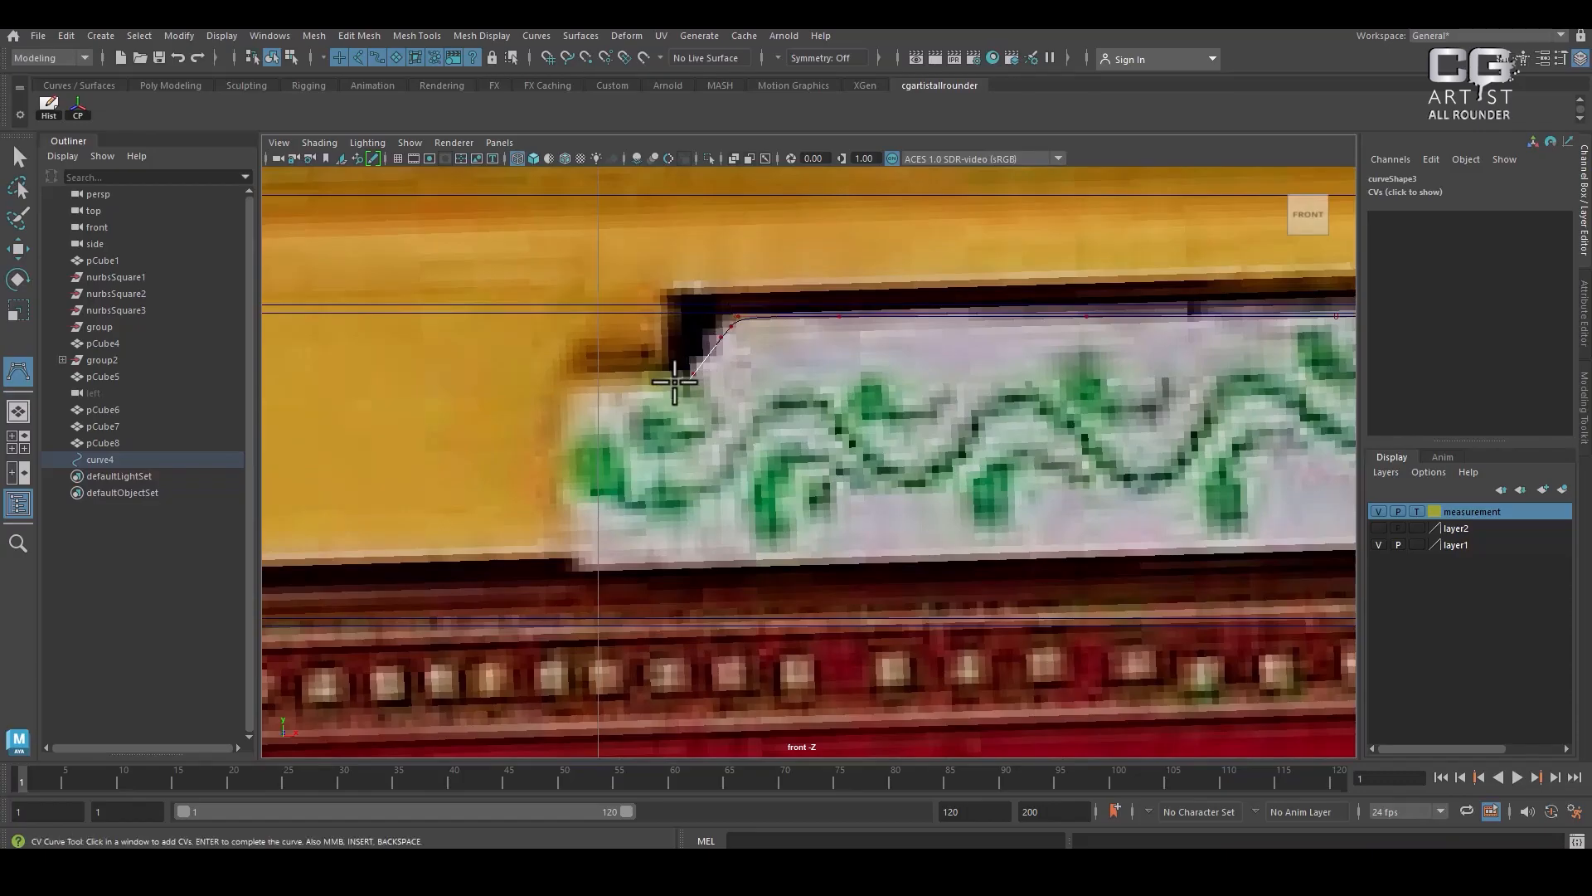
Continue the curve along the plate's small left shoulder and down its left edge to the bottom corner
{"action": "left_click", "coordinate": [675, 382]}
{"action": "left_click", "coordinate": [619, 383]}
{"action": "left_click", "coordinate": [578, 382]}
{"action": "left_click", "coordinate": [567, 389]}
{"action": "left_click", "coordinate": [566, 396]}
{"action": "left_click_drag", "start_coordinate": [565, 396], "coordinate": [567, 419]}
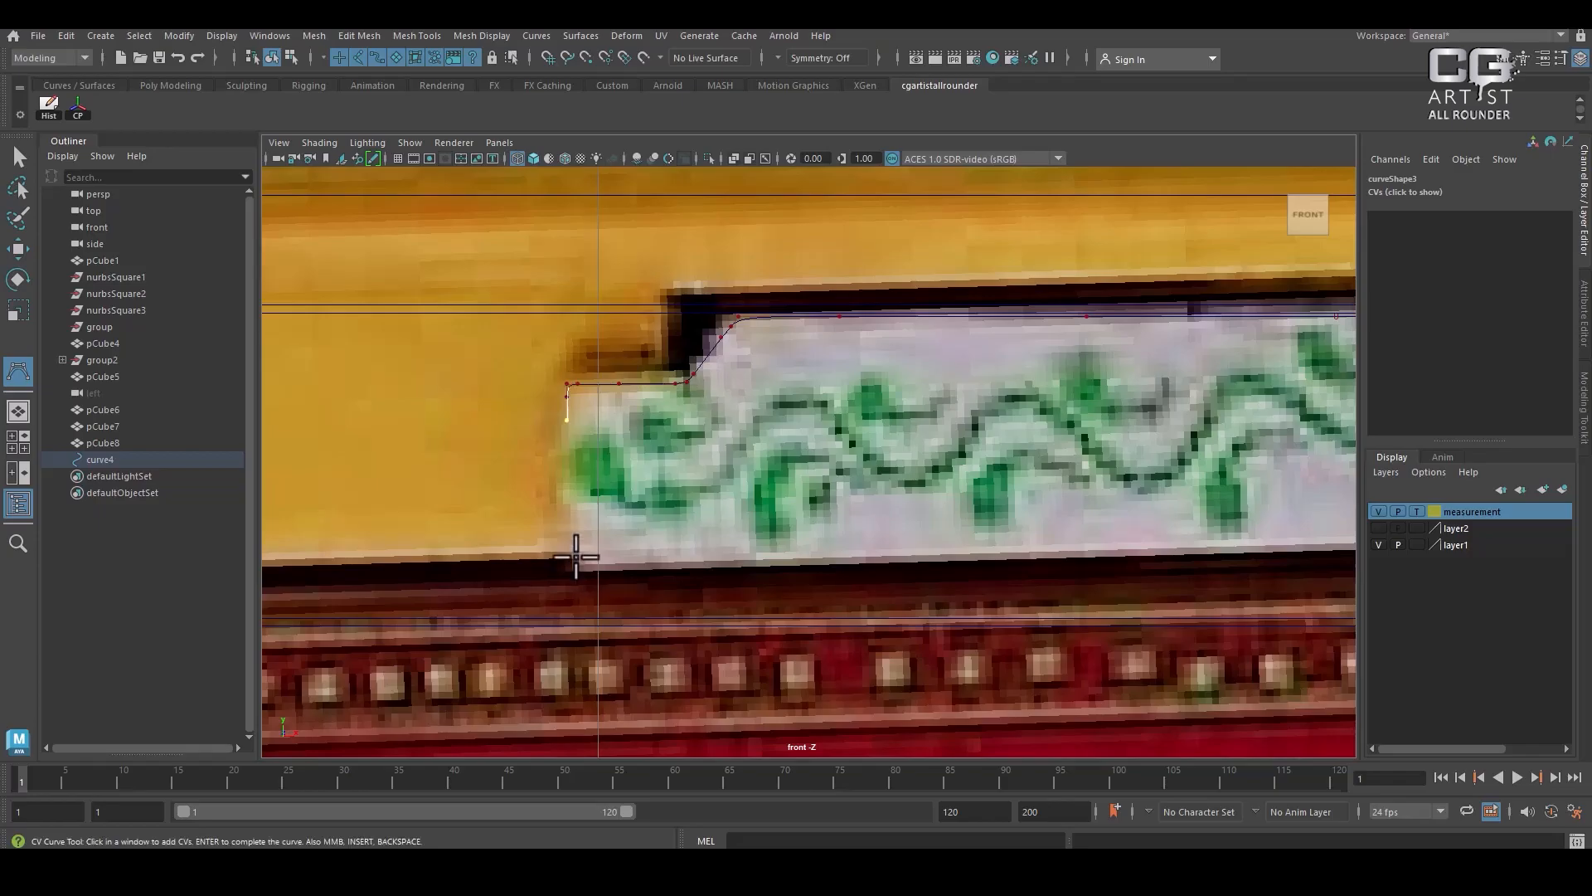
{"action": "left_click_drag", "start_coordinate": [574, 554], "coordinate": [573, 570]}
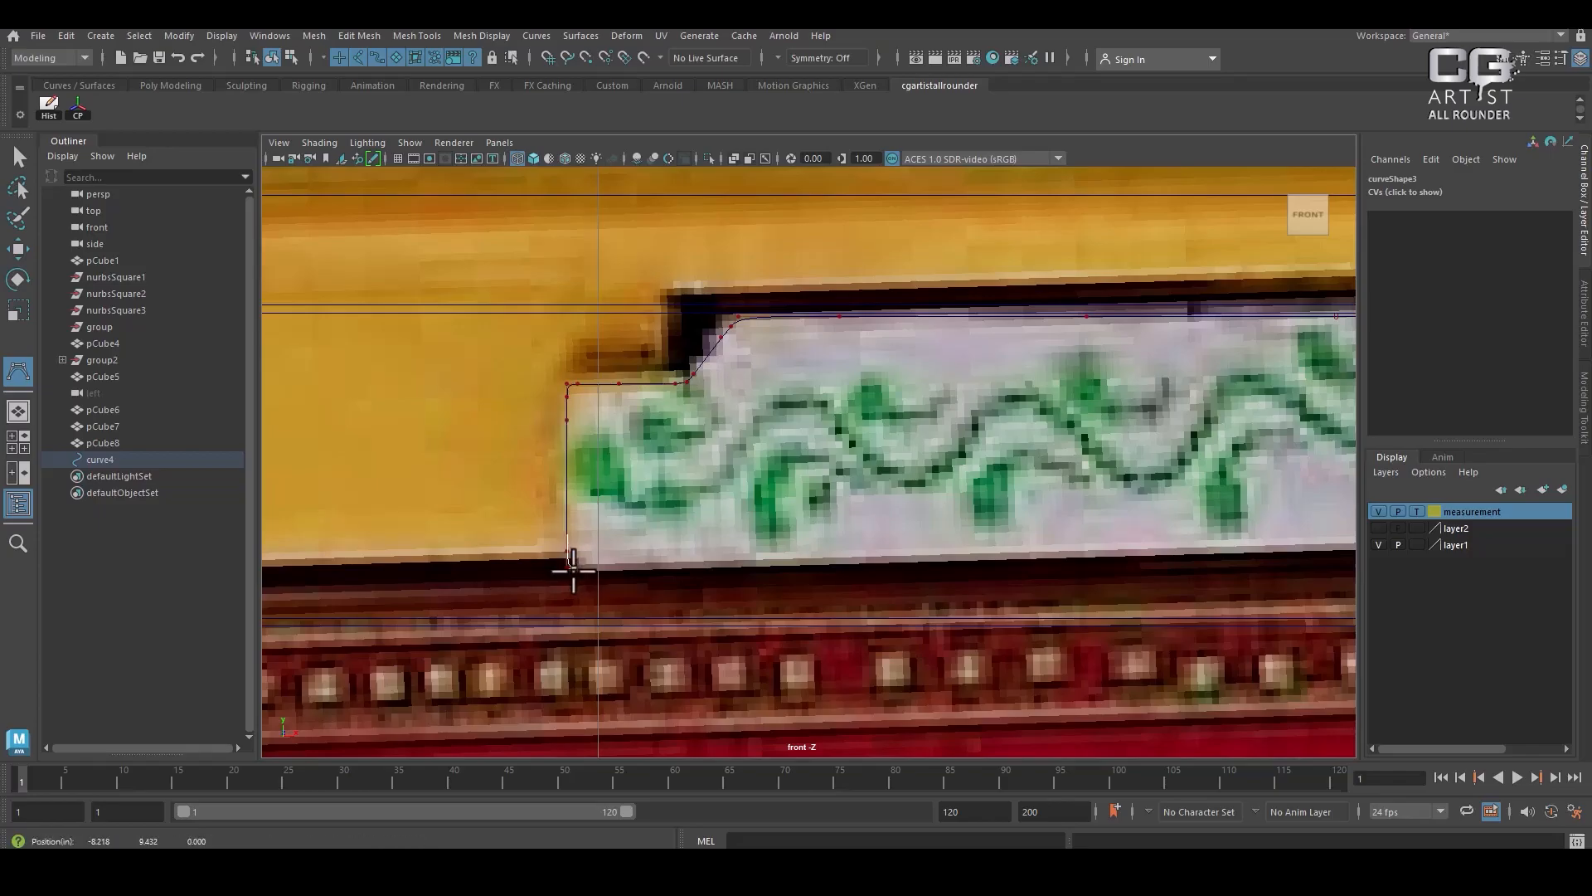
{"action": "left_click", "coordinate": [585, 570]}
Trace the plate's bottom edge to below the knob, finish the half-outline curve and show it in perspective
{"action": "right_click_drag", "start_coordinate": [823, 615], "coordinate": [843, 519], "text": "alt"}
{"action": "middle_click_drag", "start_coordinate": [842, 519], "coordinate": [664, 512], "text": "alt"}
{"action": "right_click_drag", "start_coordinate": [663, 512], "coordinate": [778, 533], "text": "alt"}
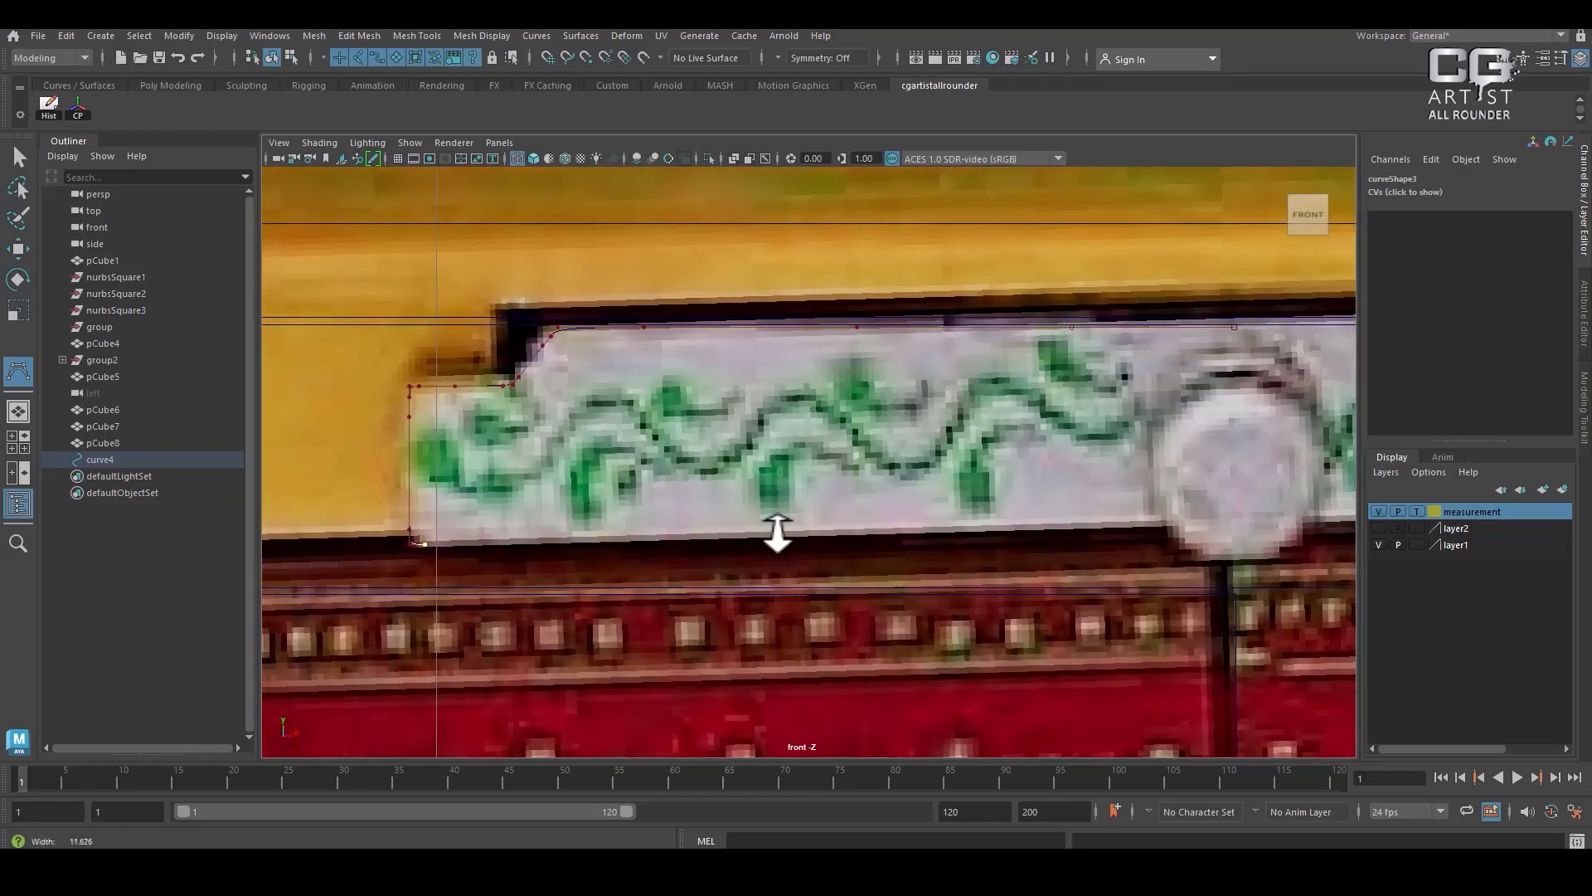
{"action": "left_click", "coordinate": [886, 529]}
{"action": "mouse_move", "coordinate": [886, 529]}
{"action": "left_mouse_down", "text": "shift"}
{"action": "mouse_move", "coordinate": [719, 521]}
{"action": "mouse_move", "coordinate": [888, 507]}
{"action": "mouse_move", "coordinate": [871, 505]}
{"action": "left_mouse_up", "text": "shift"}
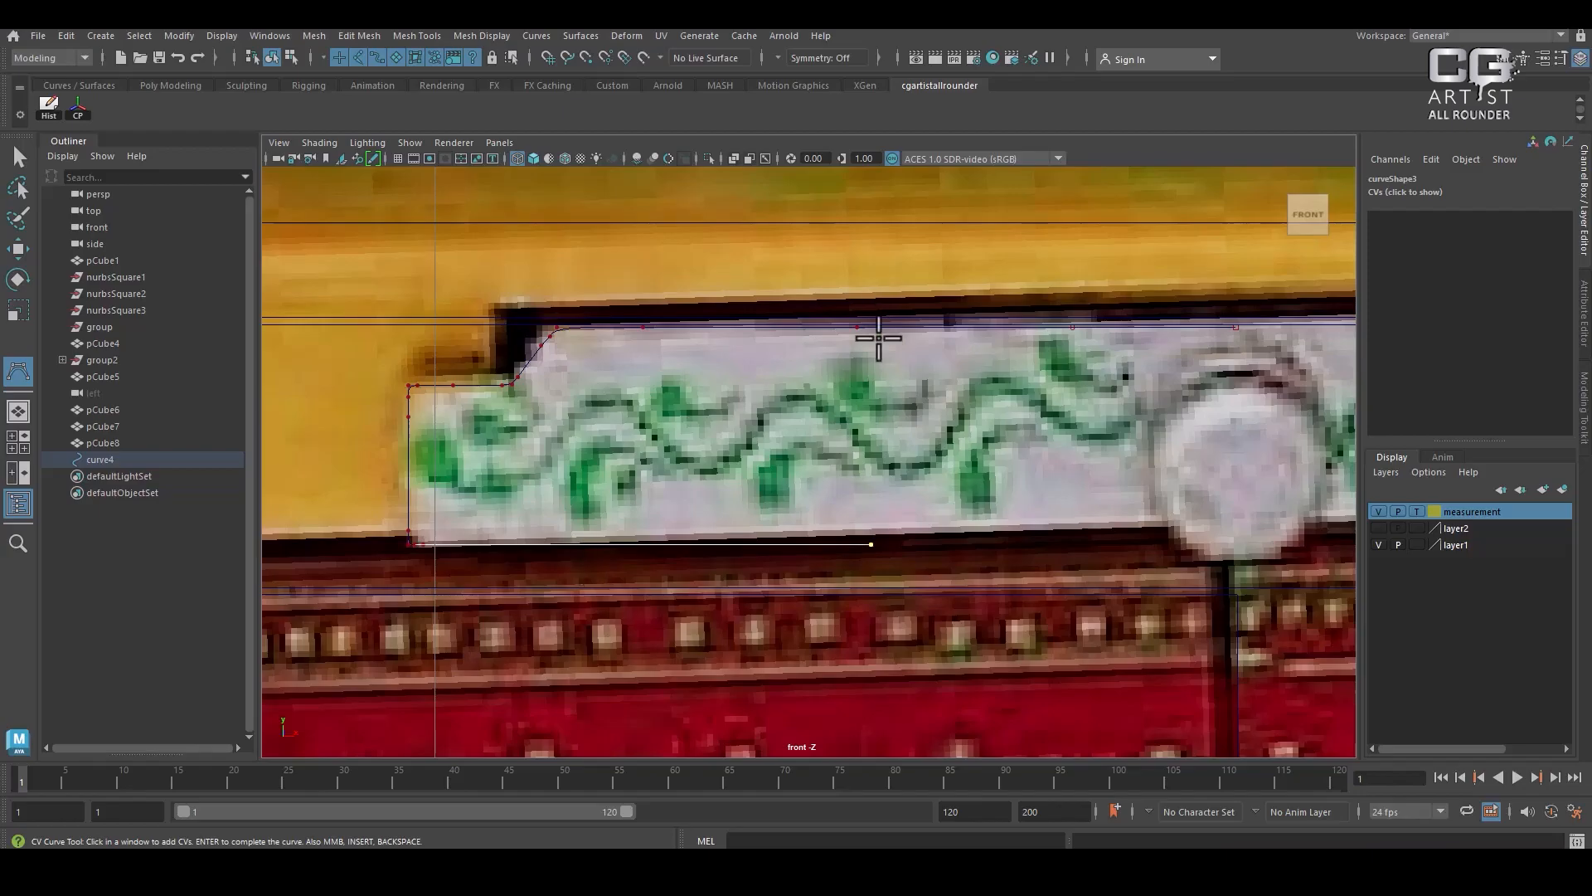
{"action": "scroll", "coordinate": [810, 424], "scroll_direction": "down", "scroll_amount": 3}
{"action": "scroll", "coordinate": [811, 424], "scroll_direction": "down", "scroll_amount": 2}
{"action": "right_click_drag", "start_coordinate": [809, 468], "coordinate": [898, 585], "text": "alt"}
{"action": "left_click", "coordinate": [900, 500], "text": "shift"}
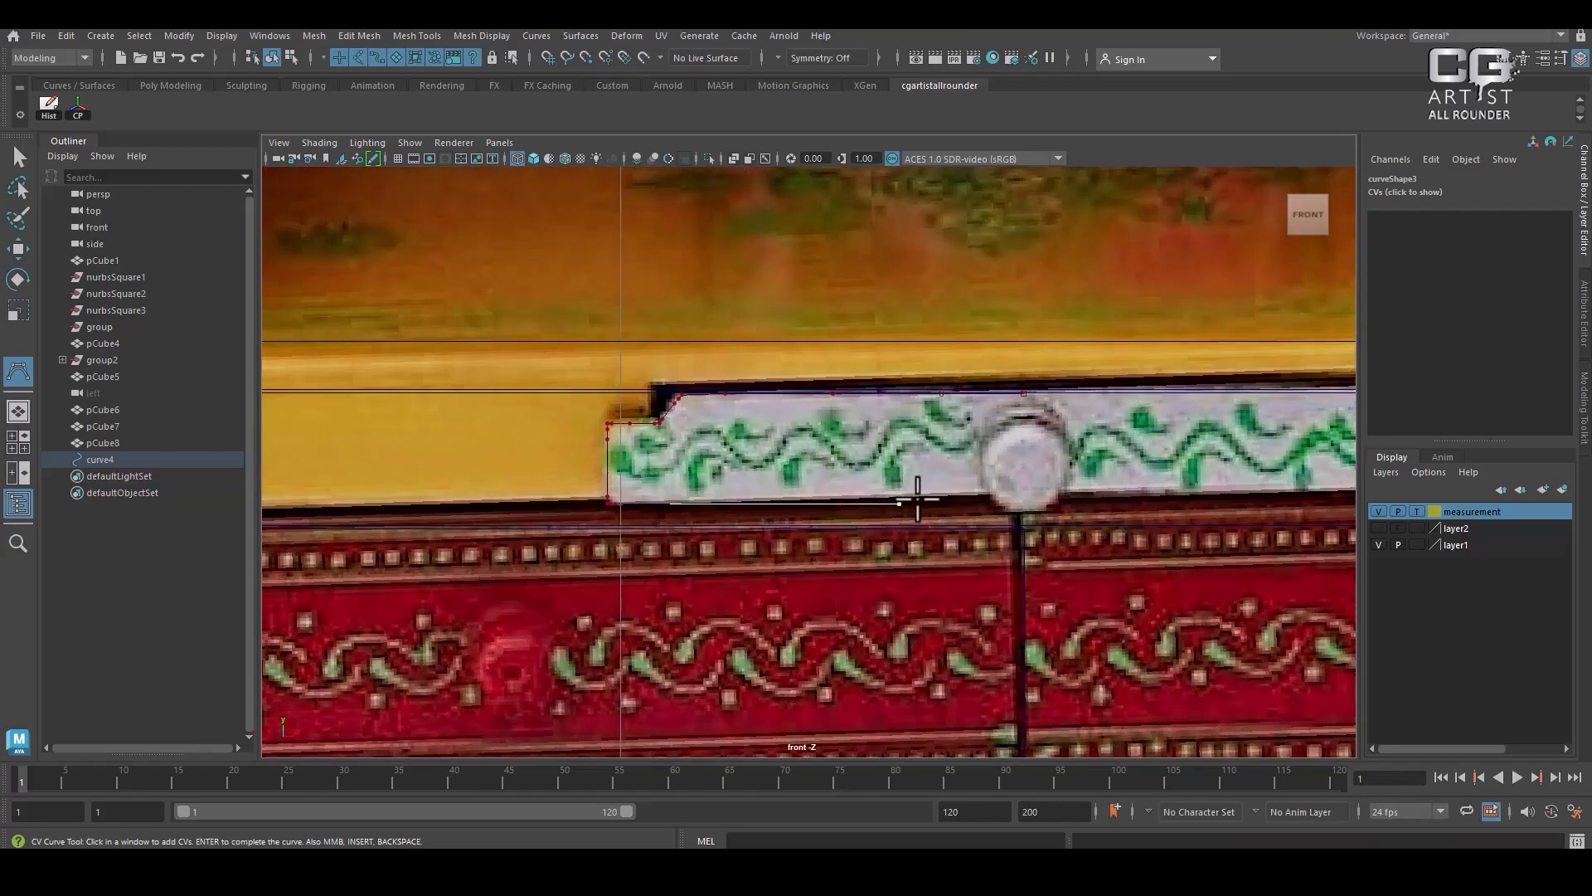
{"action": "left_click", "coordinate": [1019, 503], "text": "shift"}
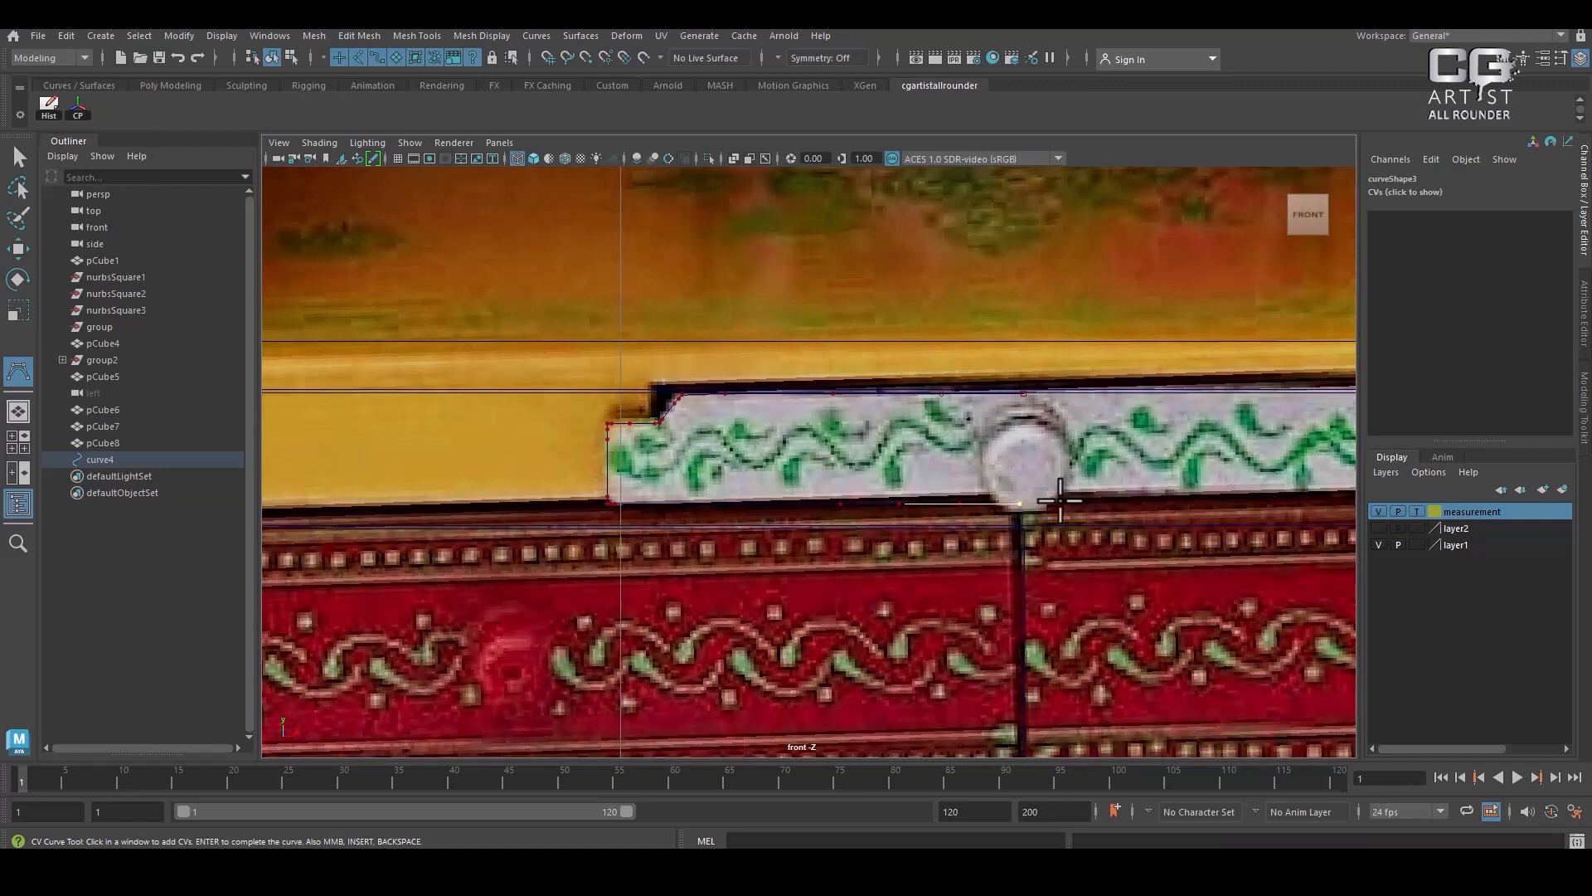
{"action": "key", "text": "Return"}
{"action": "key", "text": "space"}
{"action": "left_click_drag", "start_coordinate": [971, 569], "coordinate": [937, 223]}
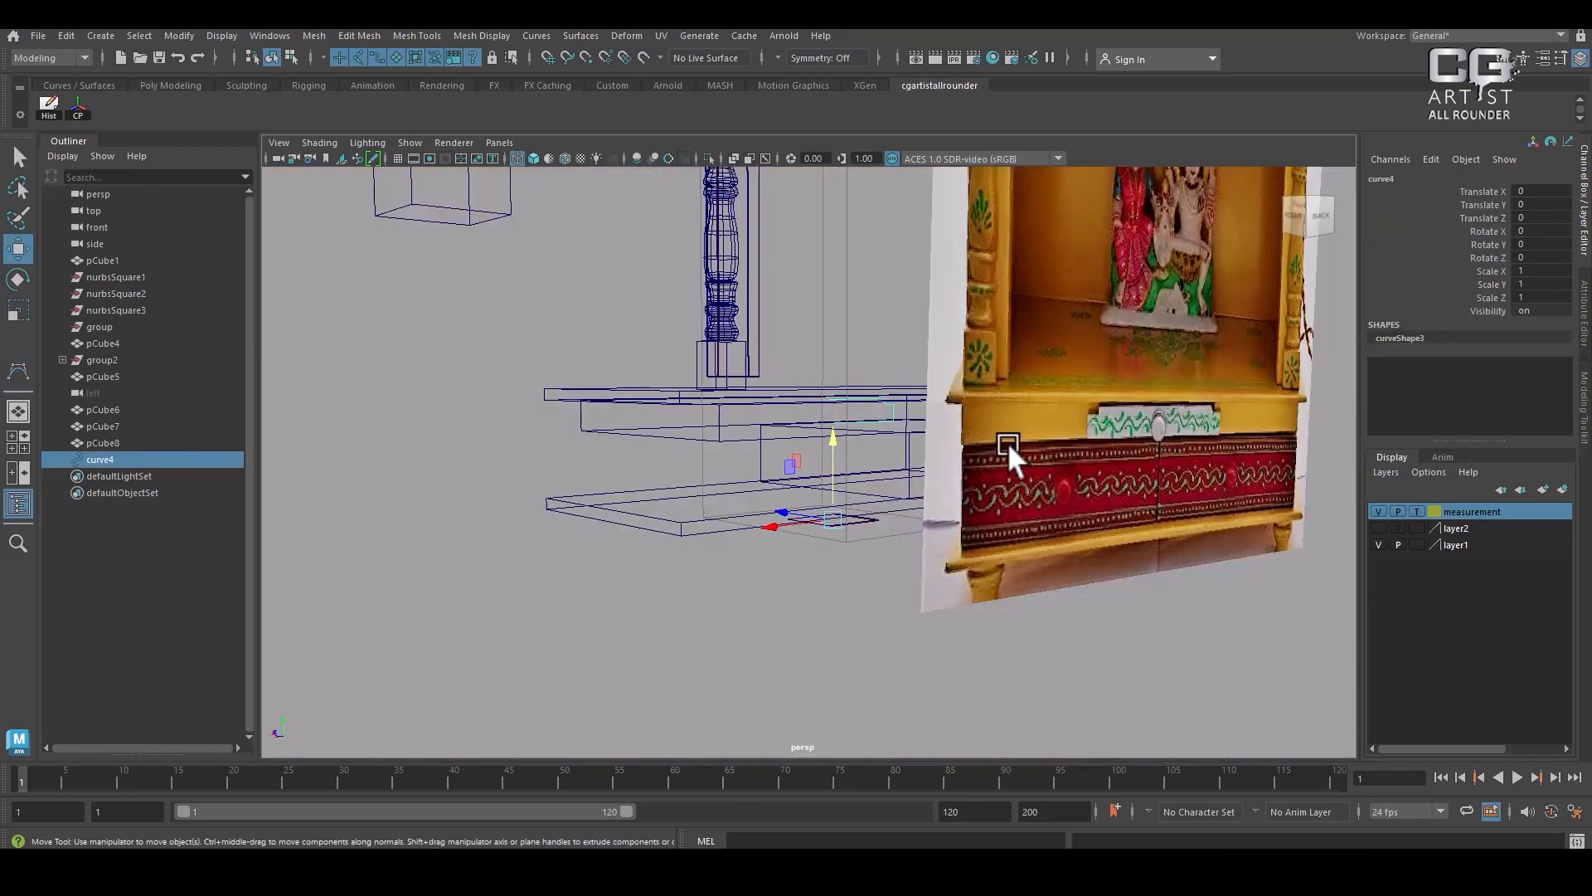
Isolate the plate's half-outline curve and snap its pivot to the open end of the top edge
{"action": "key", "text": "alt+h"}
{"action": "left_click_drag", "start_coordinate": [919, 481], "coordinate": [801, 490], "text": "alt"}
{"action": "right_click_drag", "start_coordinate": [801, 490], "coordinate": [1045, 482], "text": "alt"}
{"action": "middle_click_drag", "start_coordinate": [1046, 481], "coordinate": [963, 483], "text": "alt"}
{"action": "right_click_drag", "start_coordinate": [963, 482], "coordinate": [1067, 495], "text": "alt"}
{"action": "middle_click_drag", "start_coordinate": [1067, 495], "coordinate": [1073, 556], "text": "alt"}
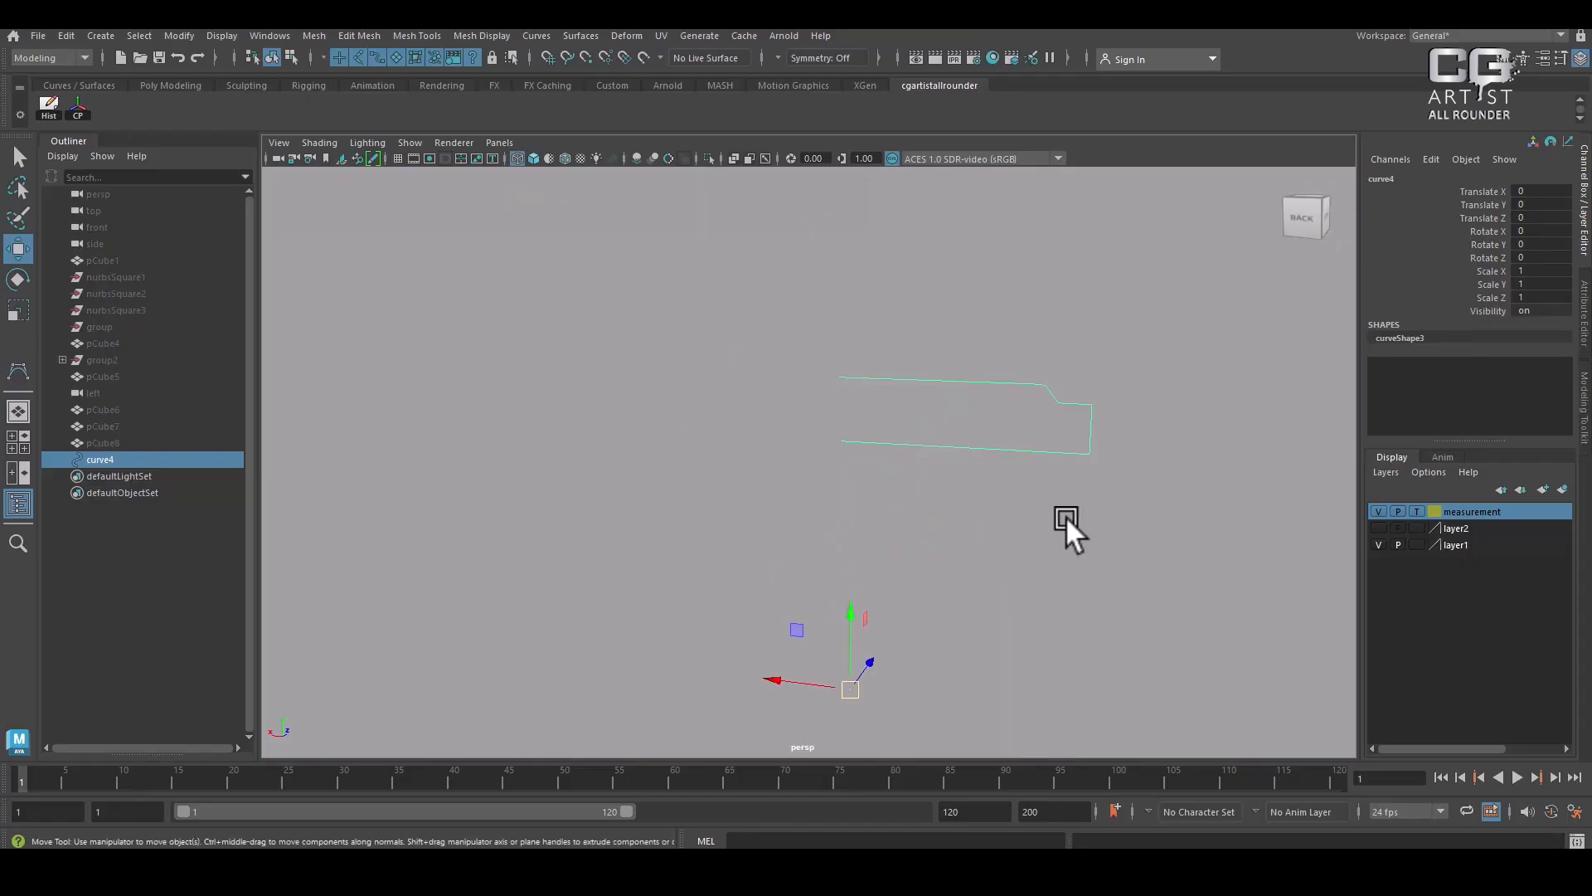
{"action": "key", "text": "d"}
{"action": "key", "text": "c"}
{"action": "middle_click_drag", "start_coordinate": [911, 376], "coordinate": [794, 380]}
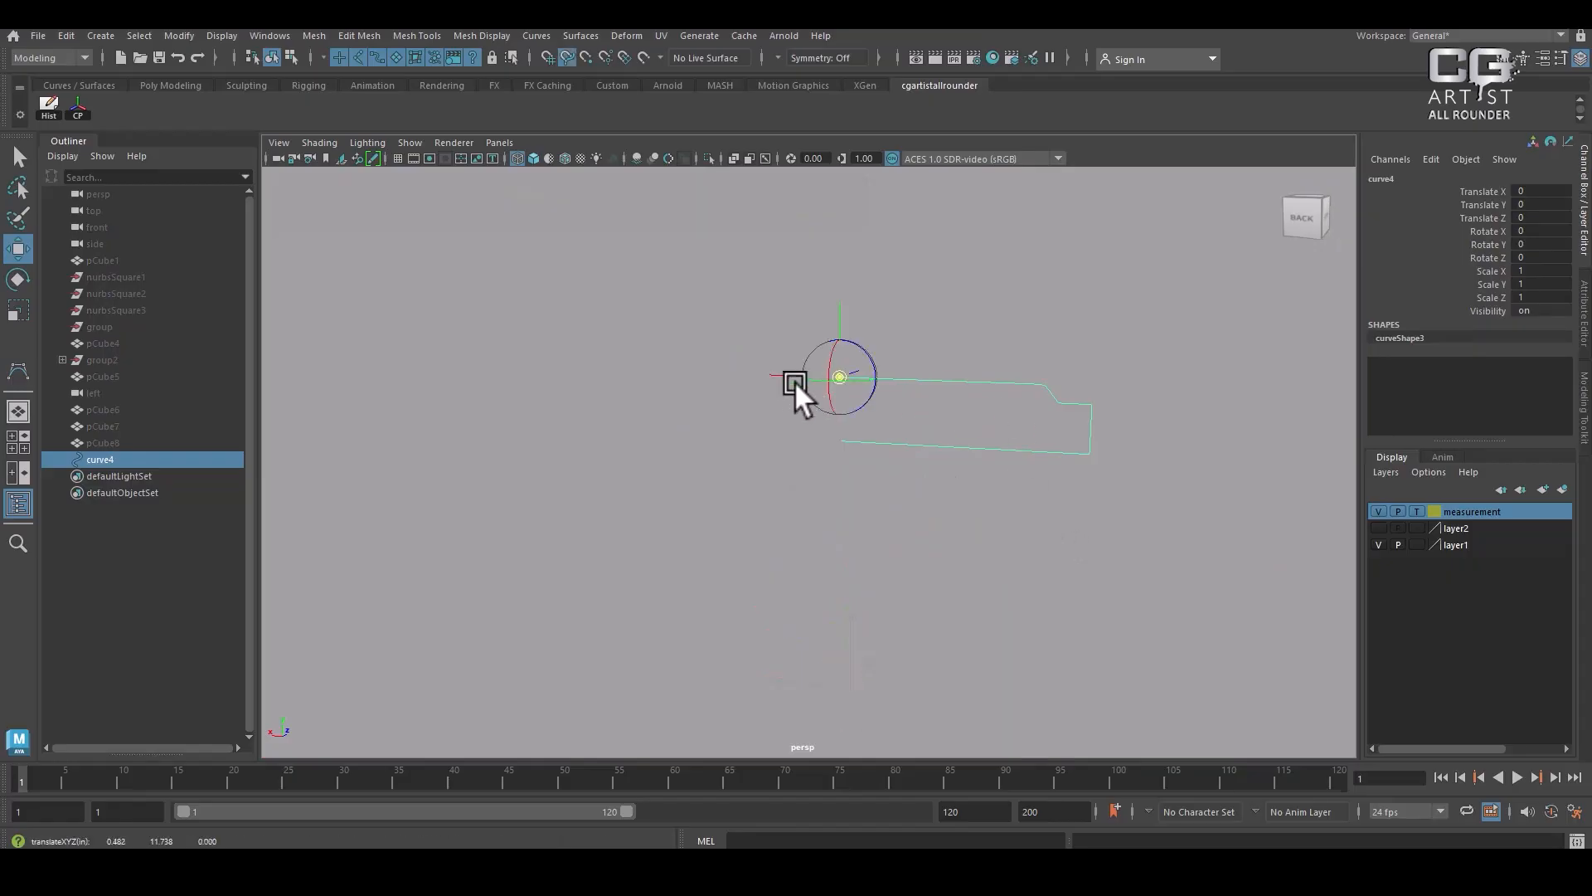
Reset the Duplicate Special settings and mirror the half-outline with one copy scaled -1 in X
{"action": "left_click", "coordinate": [62, 35]}
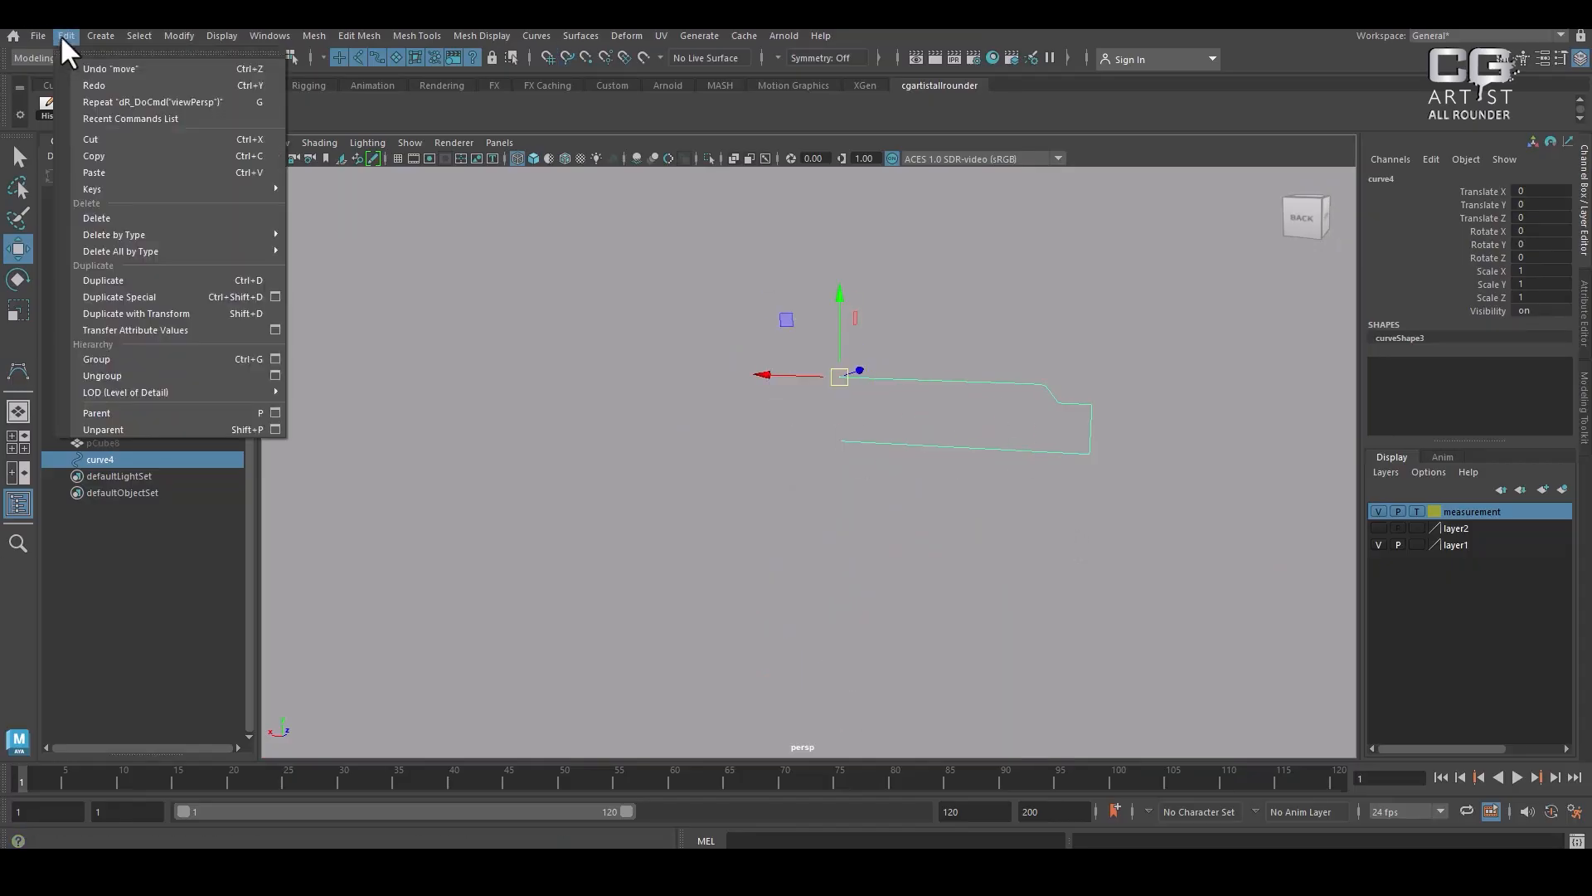
{"action": "mouse_move", "coordinate": [277, 234]}
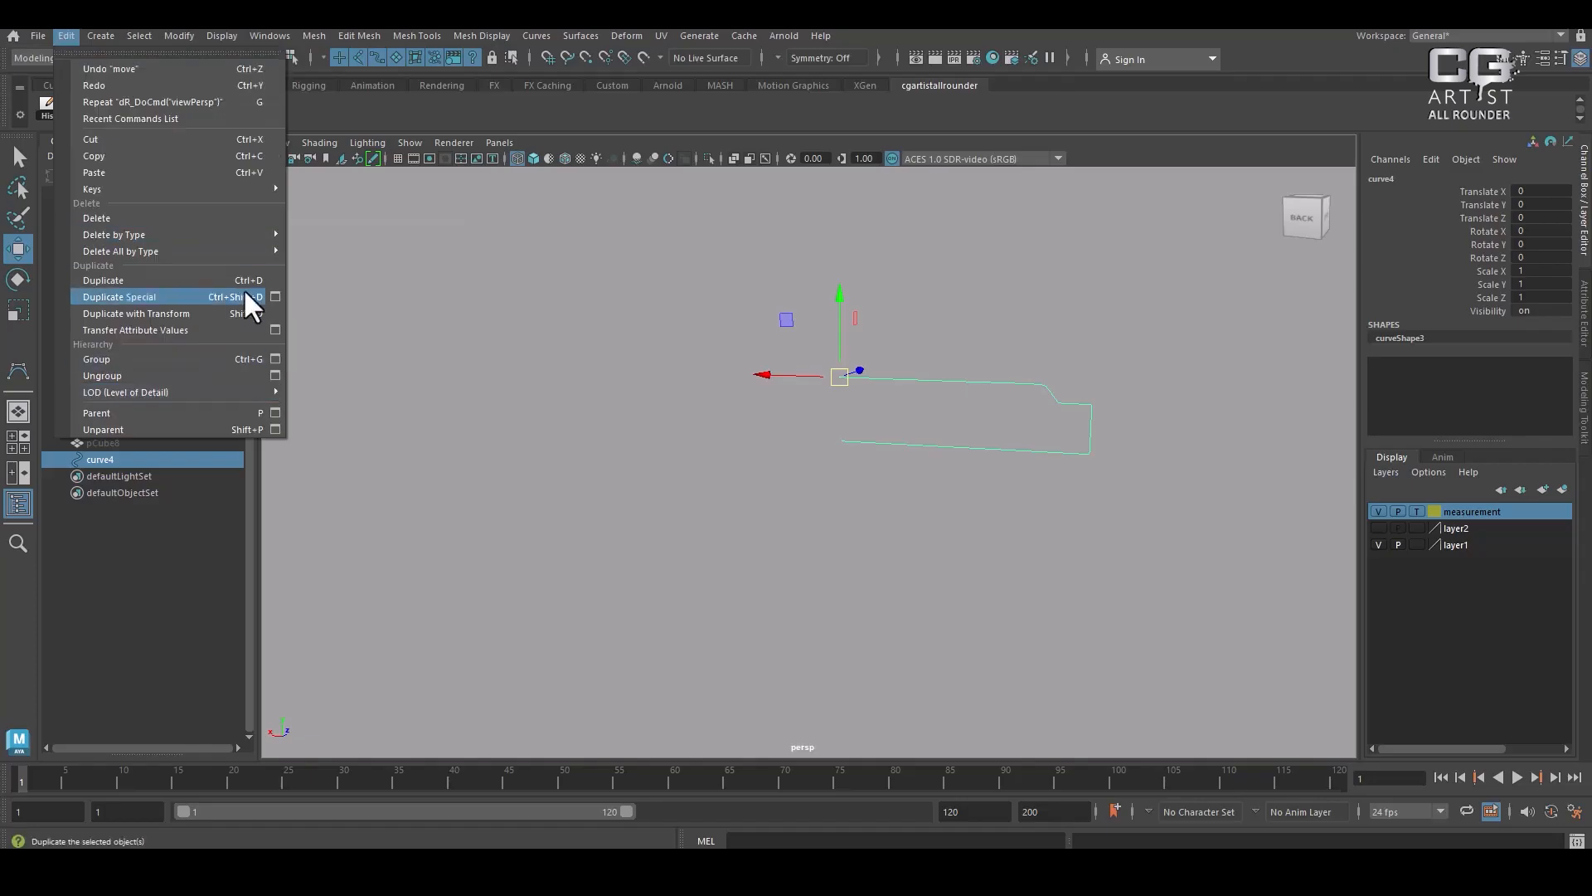
{"action": "left_click", "coordinate": [275, 295]}
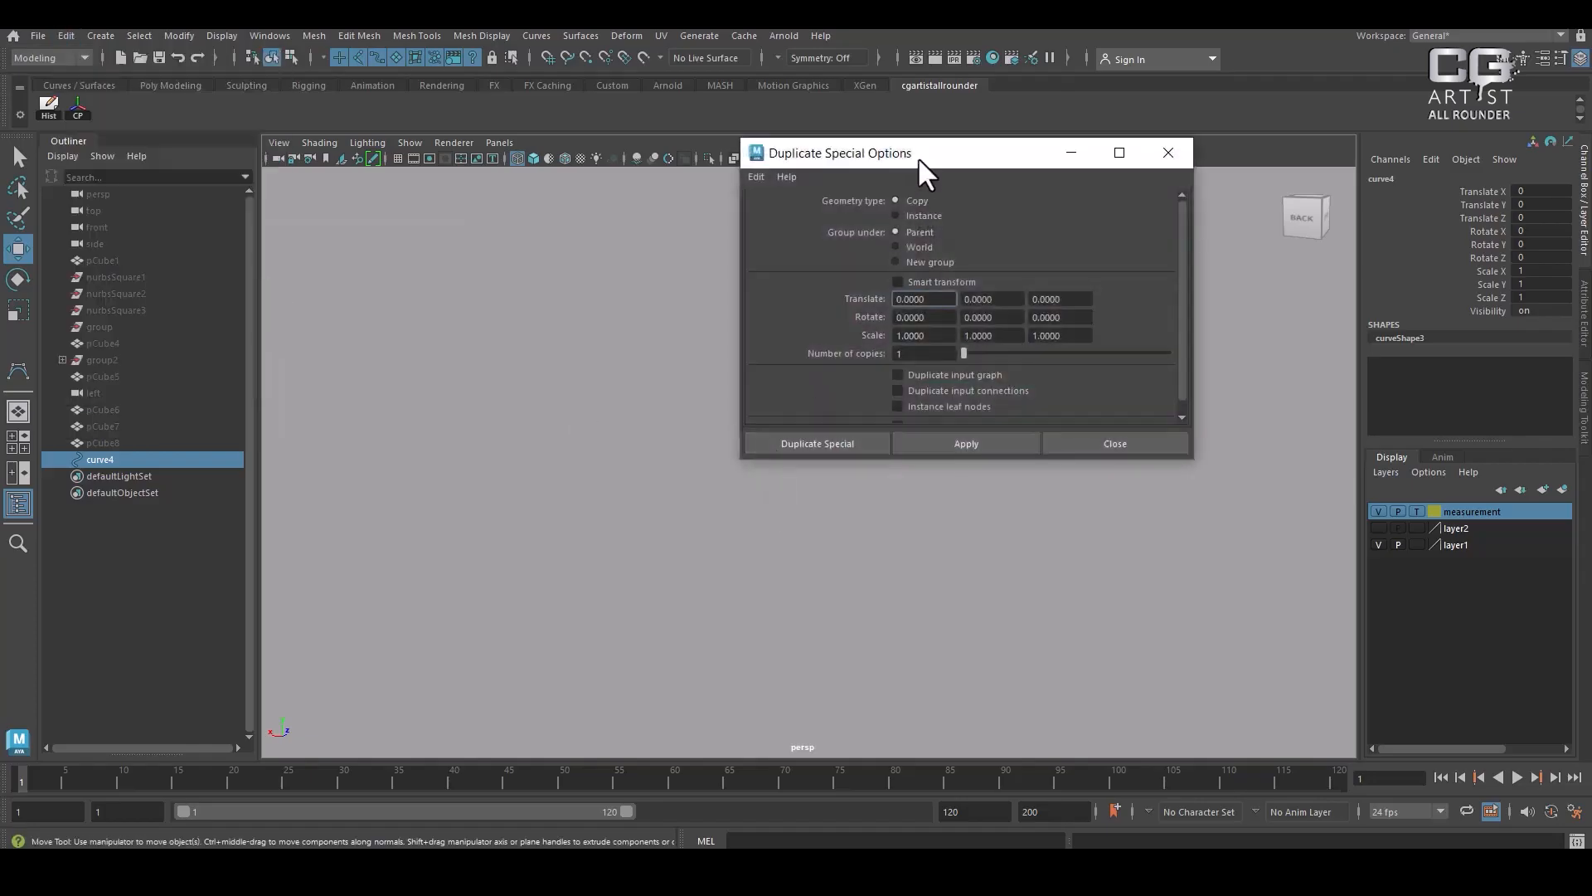
{"action": "left_click_drag", "start_coordinate": [918, 157], "coordinate": [1112, 167]}
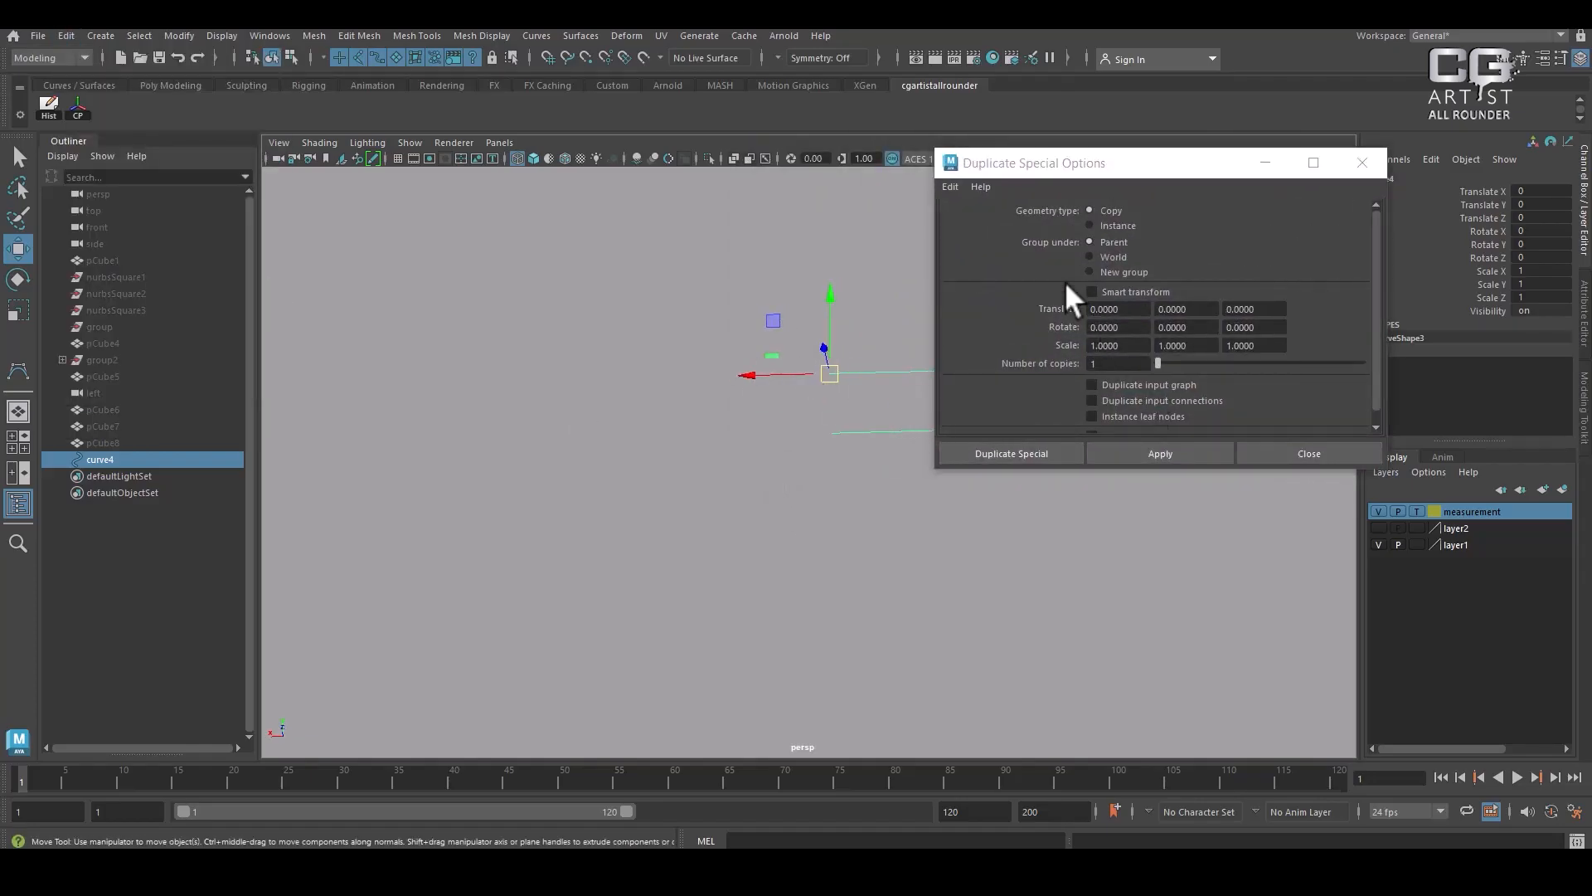
{"action": "left_click", "coordinate": [950, 186]}
{"action": "left_click", "coordinate": [963, 222]}
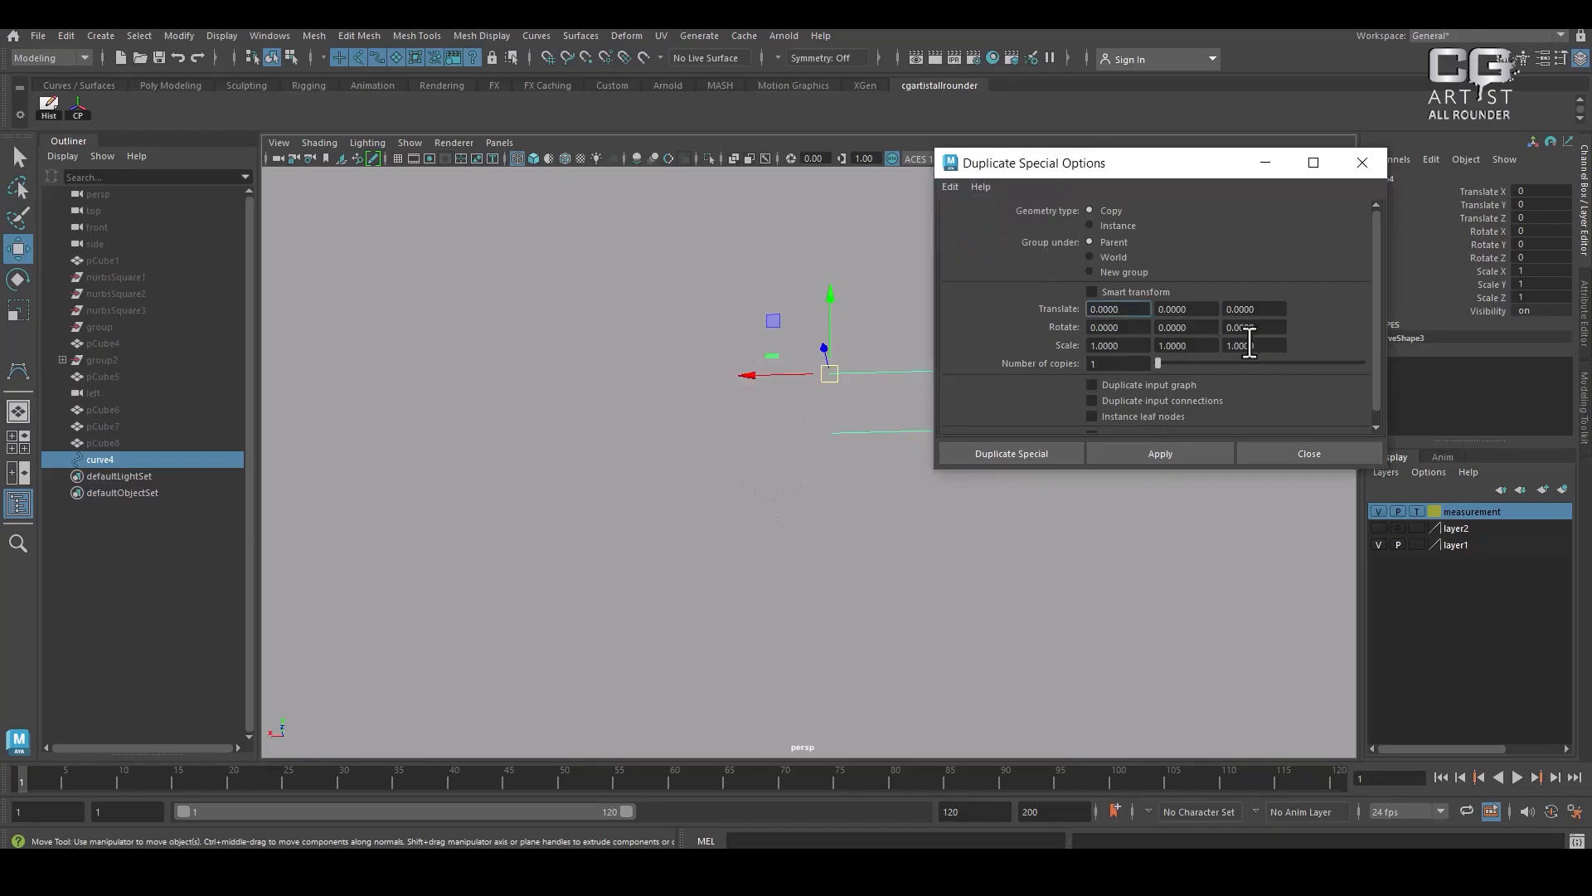
{"action": "left_click", "coordinate": [1094, 346]}
{"action": "type", "text": "-"}
{"action": "left_click", "coordinate": [1198, 452]}
{"action": "left_click", "coordinate": [1281, 452]}
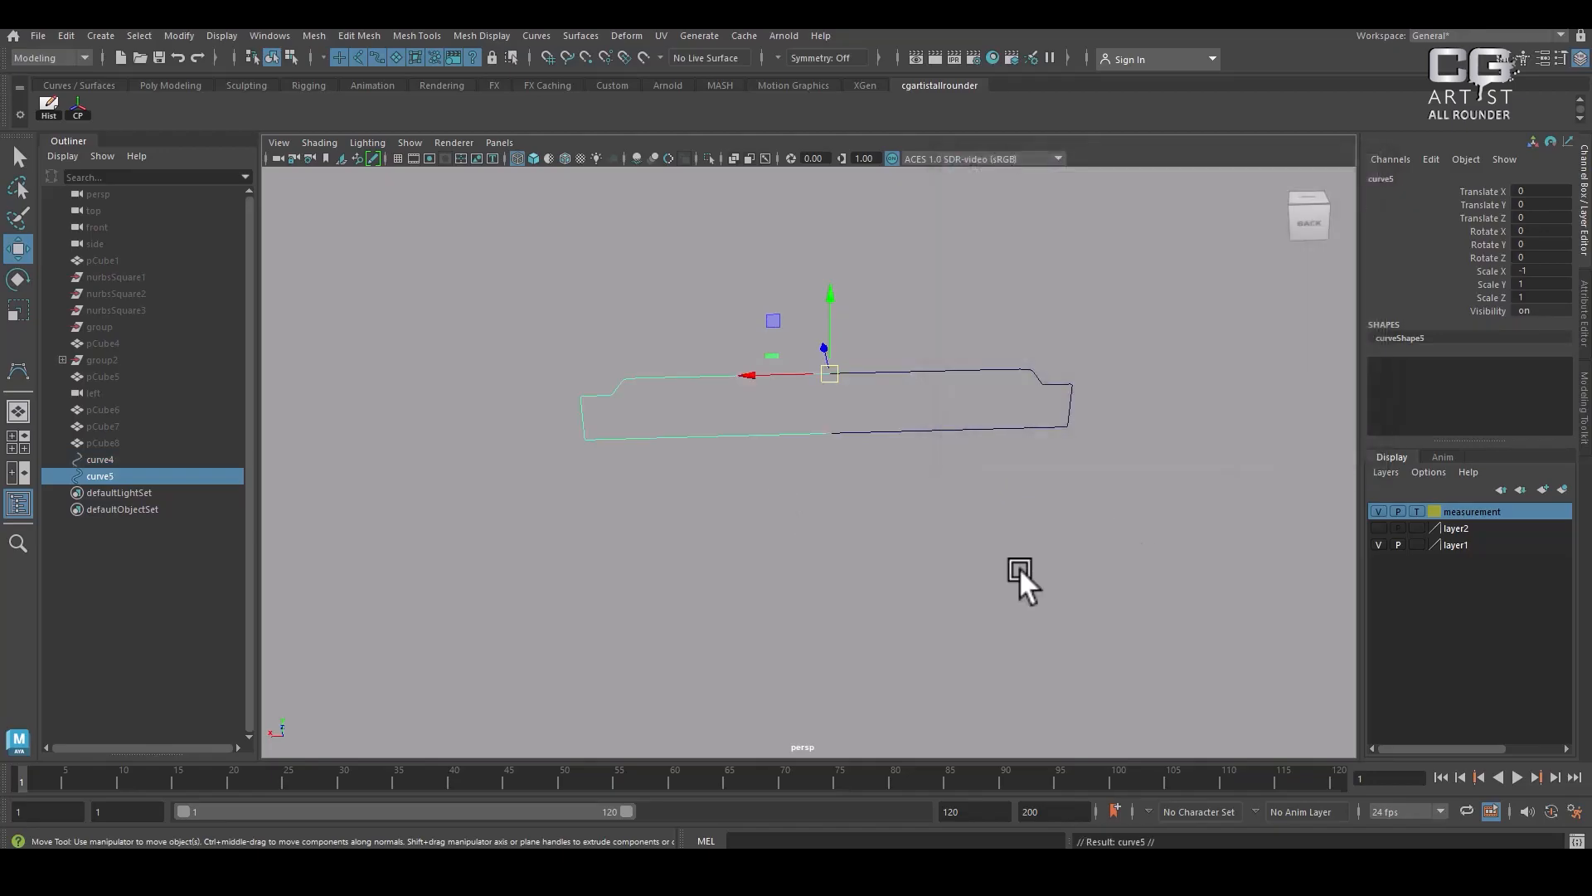
Show the mirrored half's control vertices and snap its open bottom end to the centre seam
{"action": "scroll", "coordinate": [997, 488], "scroll_direction": "up", "scroll_amount": 5}
{"action": "left_click", "coordinate": [1091, 612]}
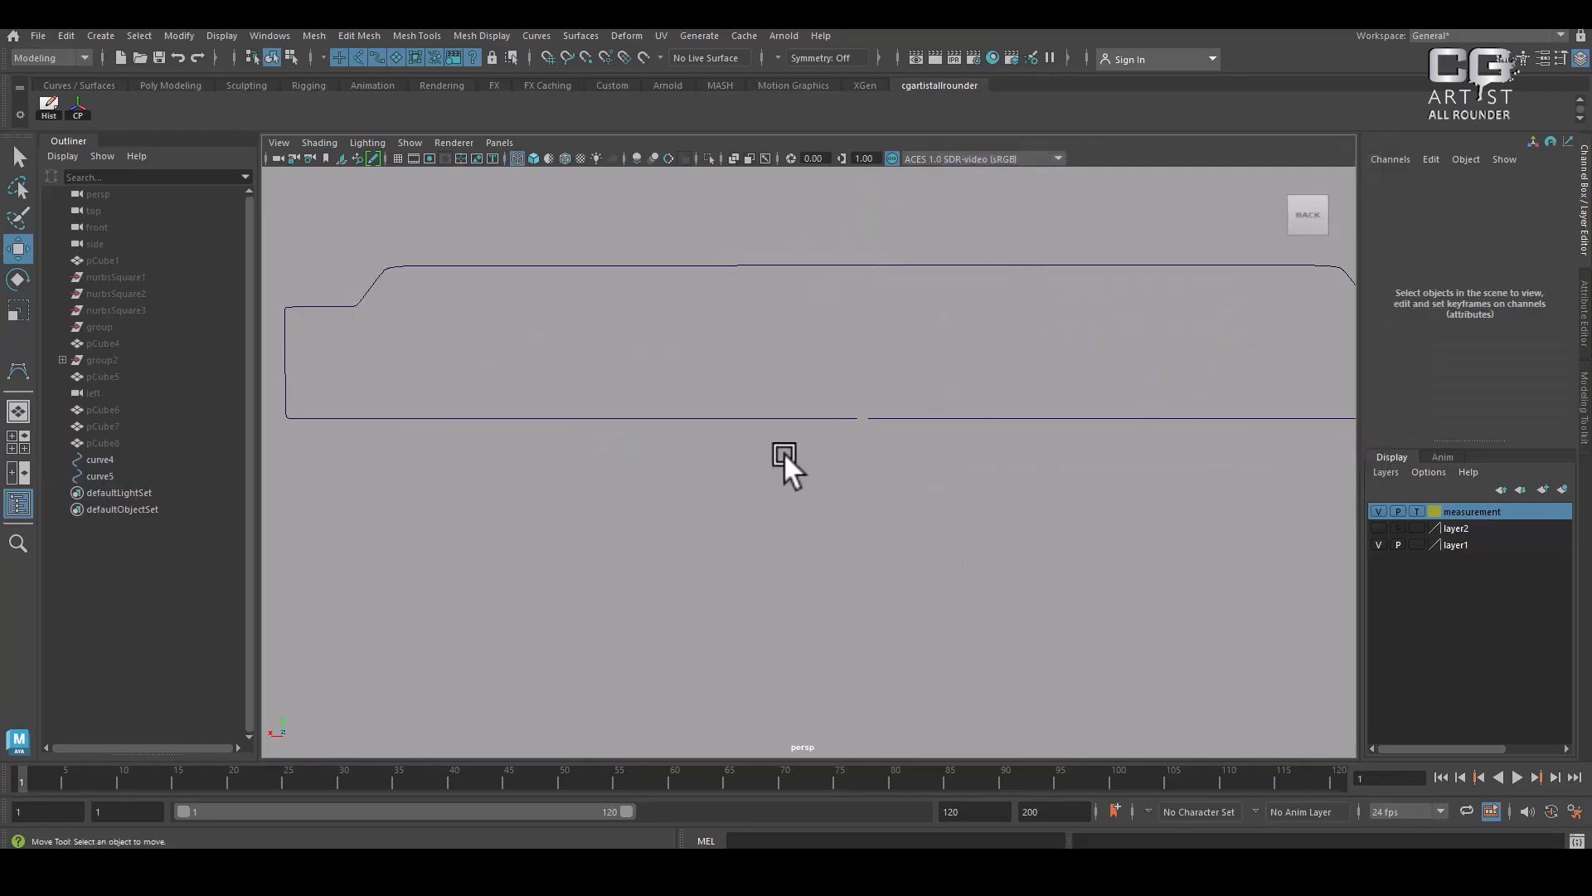
{"action": "left_click", "coordinate": [792, 418]}
{"action": "right_click_drag", "start_coordinate": [1009, 325], "coordinate": [913, 328]}
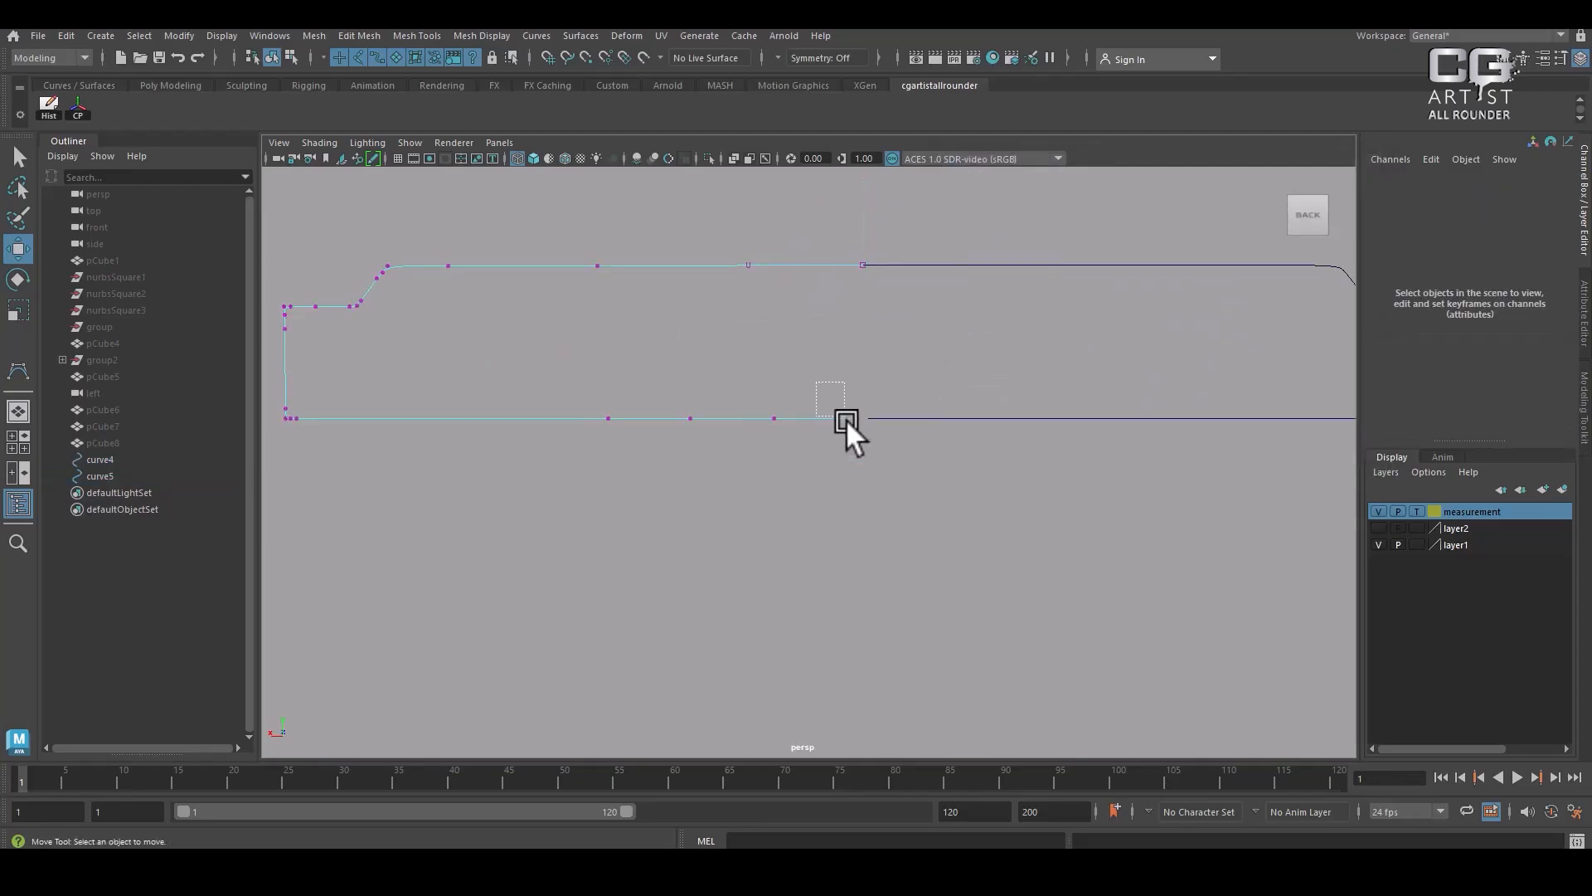
{"action": "left_click_drag", "start_coordinate": [846, 420], "coordinate": [863, 456]}
{"action": "key", "text": "v"}
{"action": "left_click_drag", "start_coordinate": [781, 414], "coordinate": [871, 417]}
{"action": "left_click_drag", "start_coordinate": [978, 412], "coordinate": [975, 415]}
{"action": "key", "text": "v"}
{"action": "left_click_drag", "start_coordinate": [783, 413], "coordinate": [846, 423]}
{"action": "left_click_drag", "start_coordinate": [993, 412], "coordinate": [985, 412]}
Move the original half's bottom end vertex across the gap so it meets the mirrored half
{"action": "right_click_drag", "start_coordinate": [919, 402], "coordinate": [960, 401], "text": "alt"}
{"action": "left_click", "coordinate": [964, 405]}
{"action": "right_click_drag", "start_coordinate": [1081, 410], "coordinate": [938, 401]}
{"action": "left_click", "coordinate": [889, 398]}
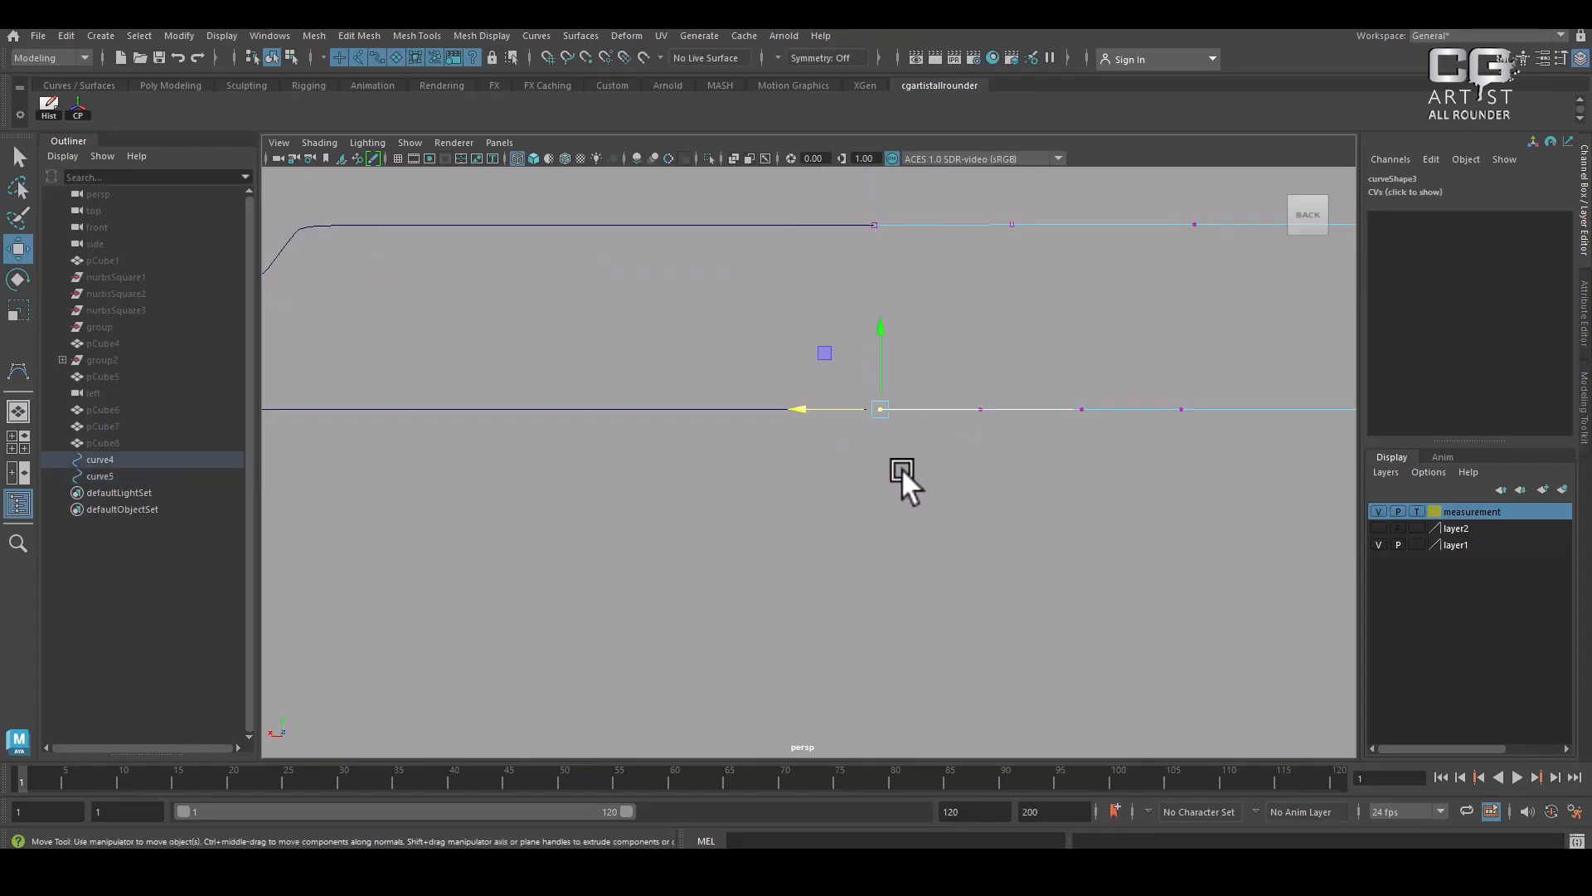
{"action": "left_click_drag", "start_coordinate": [809, 406], "coordinate": [764, 409]}
{"action": "right_click_drag", "start_coordinate": [858, 462], "coordinate": [923, 482], "text": "alt"}
{"action": "key", "text": "v"}
{"action": "left_click_drag", "start_coordinate": [780, 387], "coordinate": [831, 387]}
Select both half curves and attach them using Connect, keeping multiple knots and the originals
{"action": "right_click_drag", "start_coordinate": [992, 396], "coordinate": [1124, 328]}
{"action": "right_click_drag", "start_coordinate": [1058, 555], "coordinate": [882, 333], "text": "alt"}
{"action": "left_click_drag", "start_coordinate": [881, 308], "coordinate": [793, 538]}
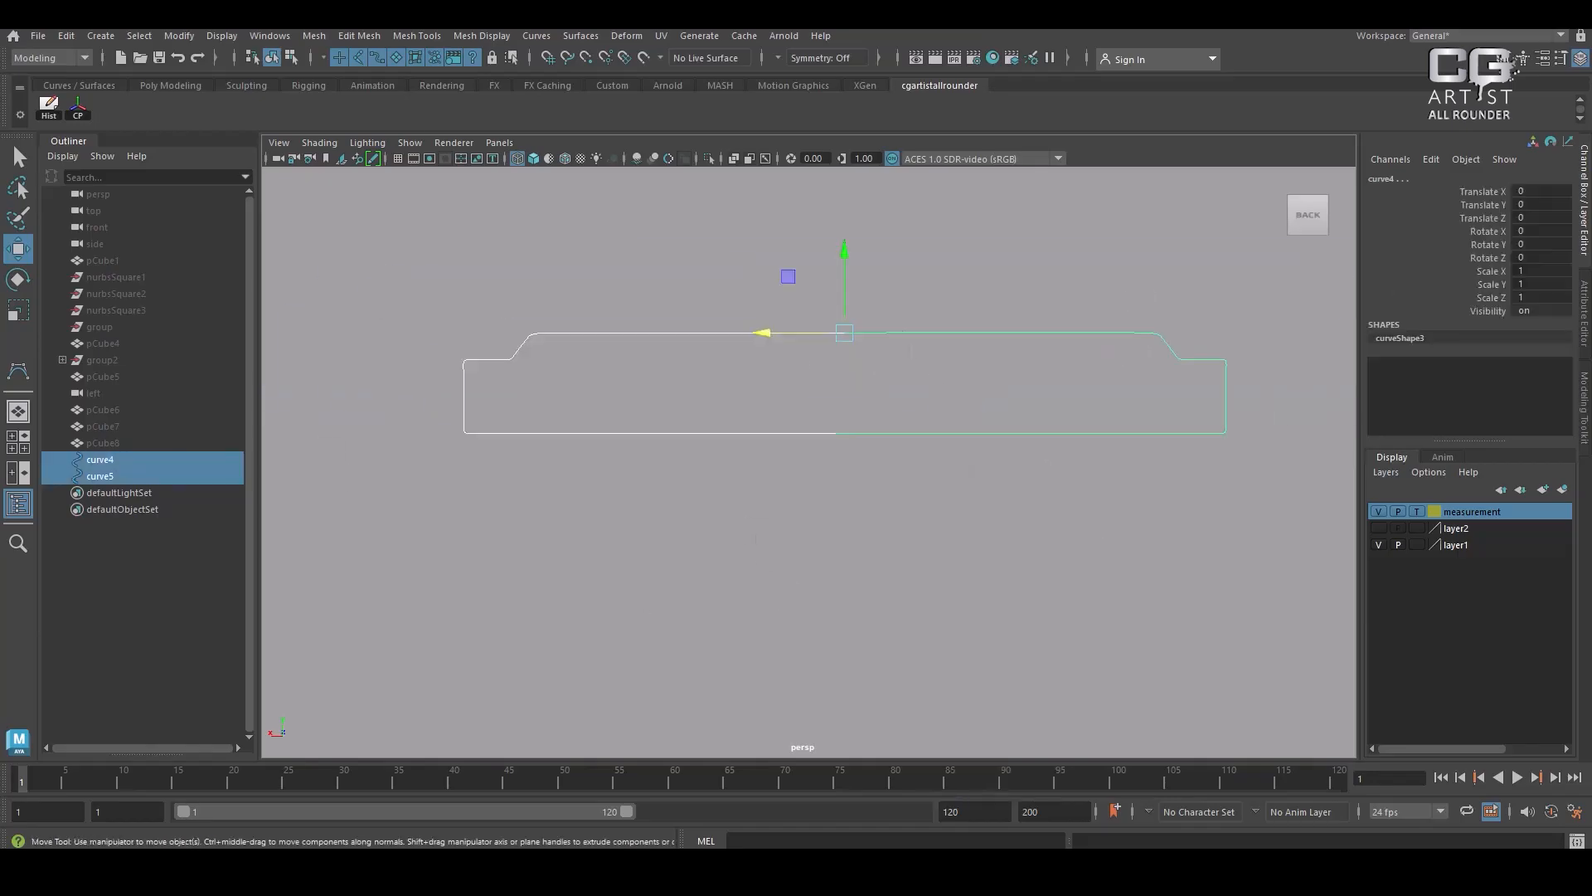
{"action": "left_click", "coordinate": [541, 38]}
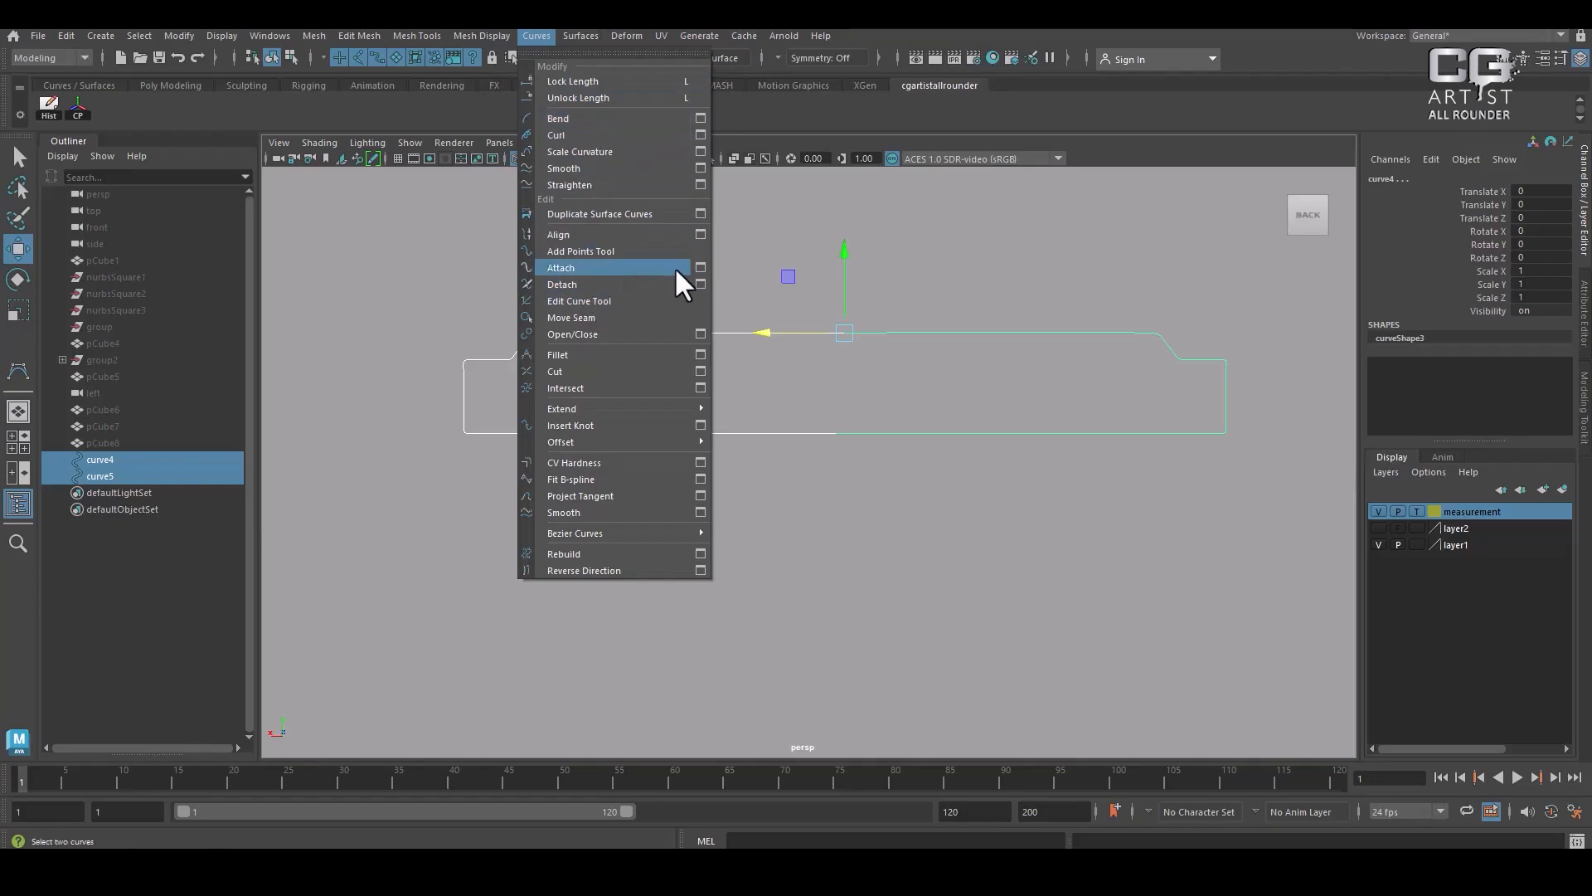
{"action": "left_click", "coordinate": [701, 267]}
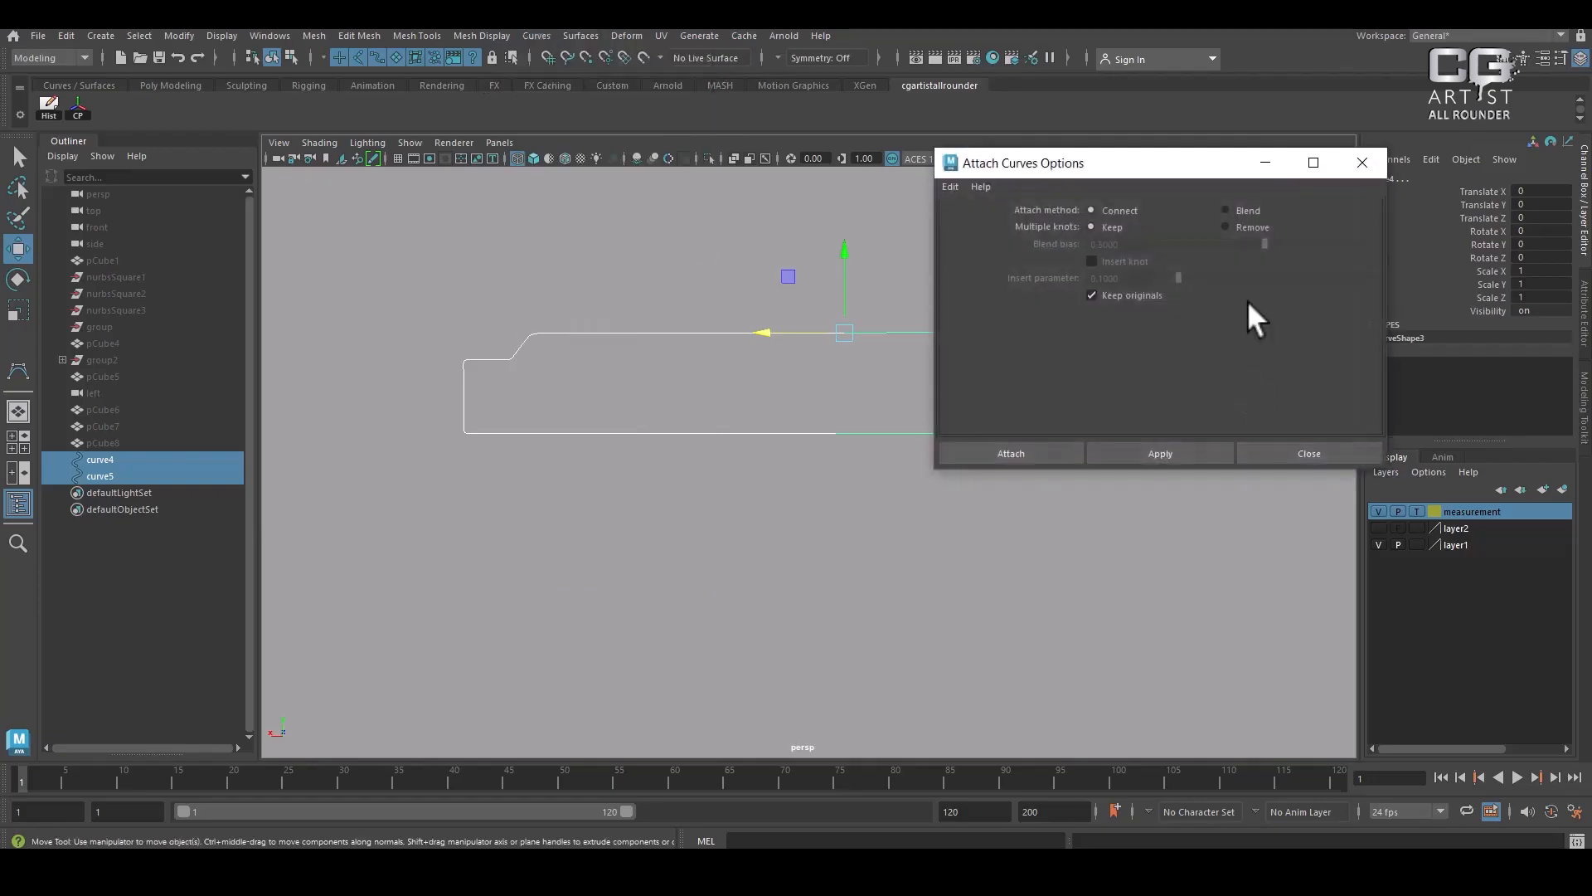
{"action": "left_click", "coordinate": [1158, 451]}
{"action": "left_click", "coordinate": [1242, 455]}
Delete the construction history of all three outline curves and remove the two original half curves
{"action": "left_click_drag", "start_coordinate": [695, 276], "coordinate": [806, 416]}
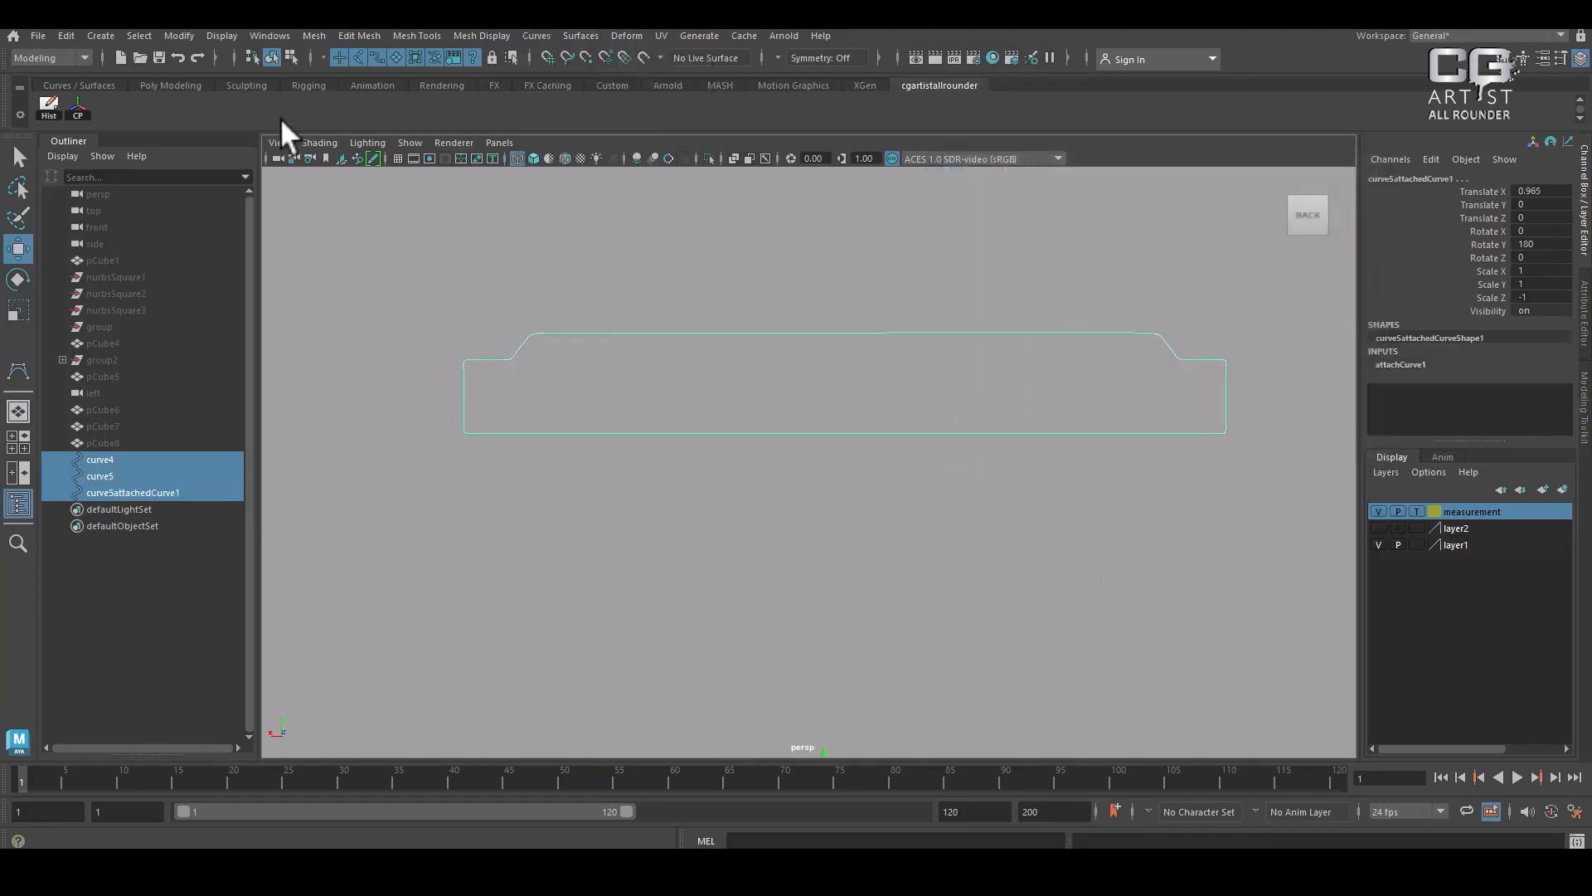
{"action": "left_click", "coordinate": [66, 35]}
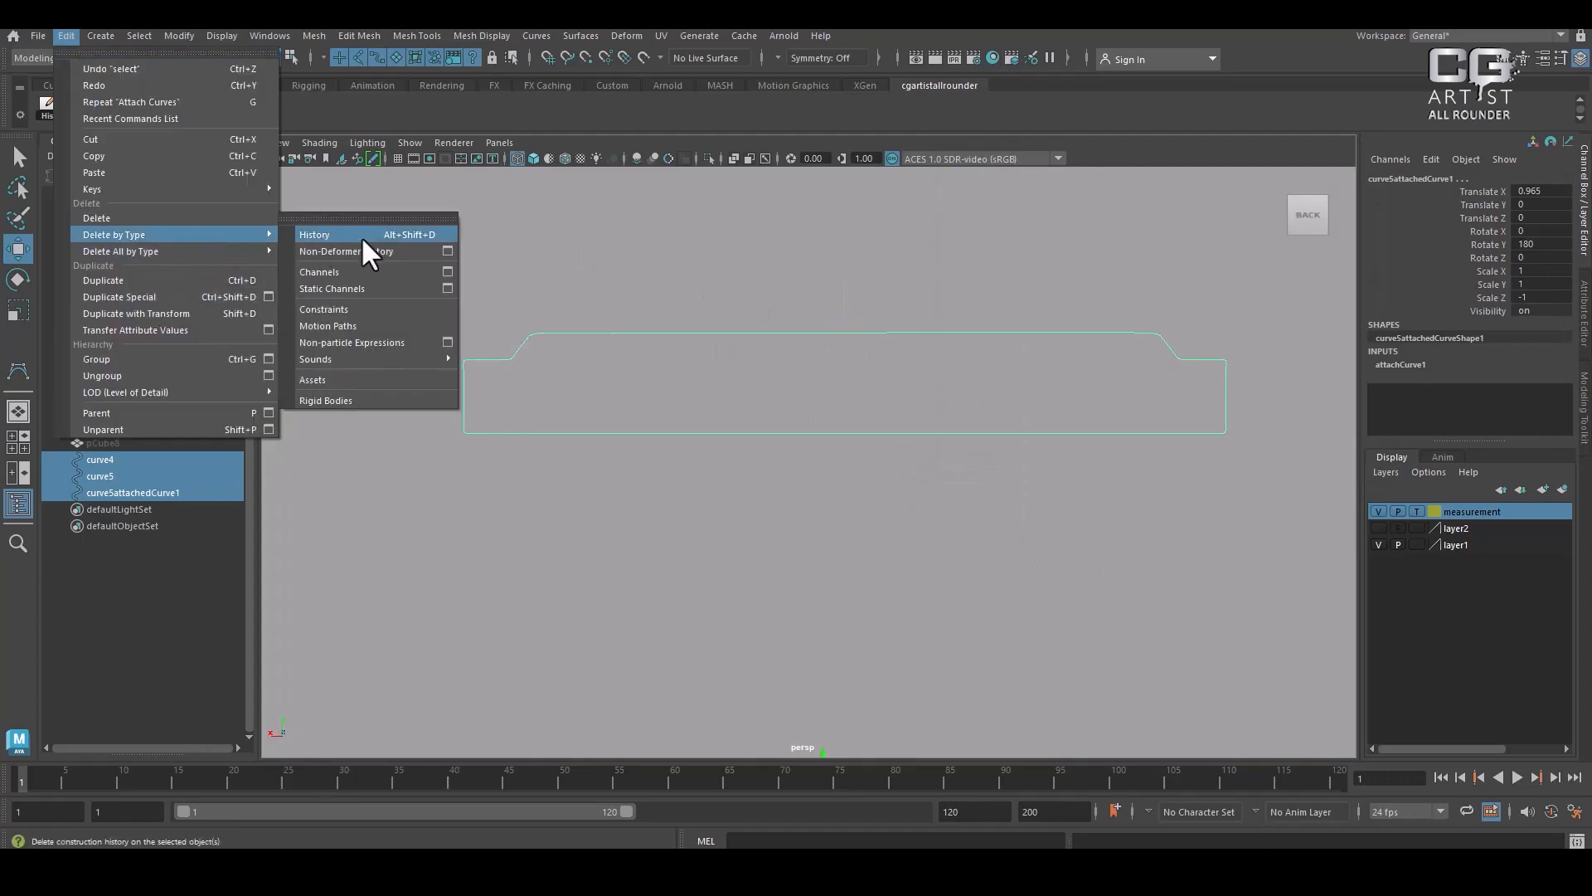
{"action": "left_click", "coordinate": [362, 237]}
{"action": "left_click", "coordinate": [836, 490]}
{"action": "left_click", "coordinate": [838, 431]}
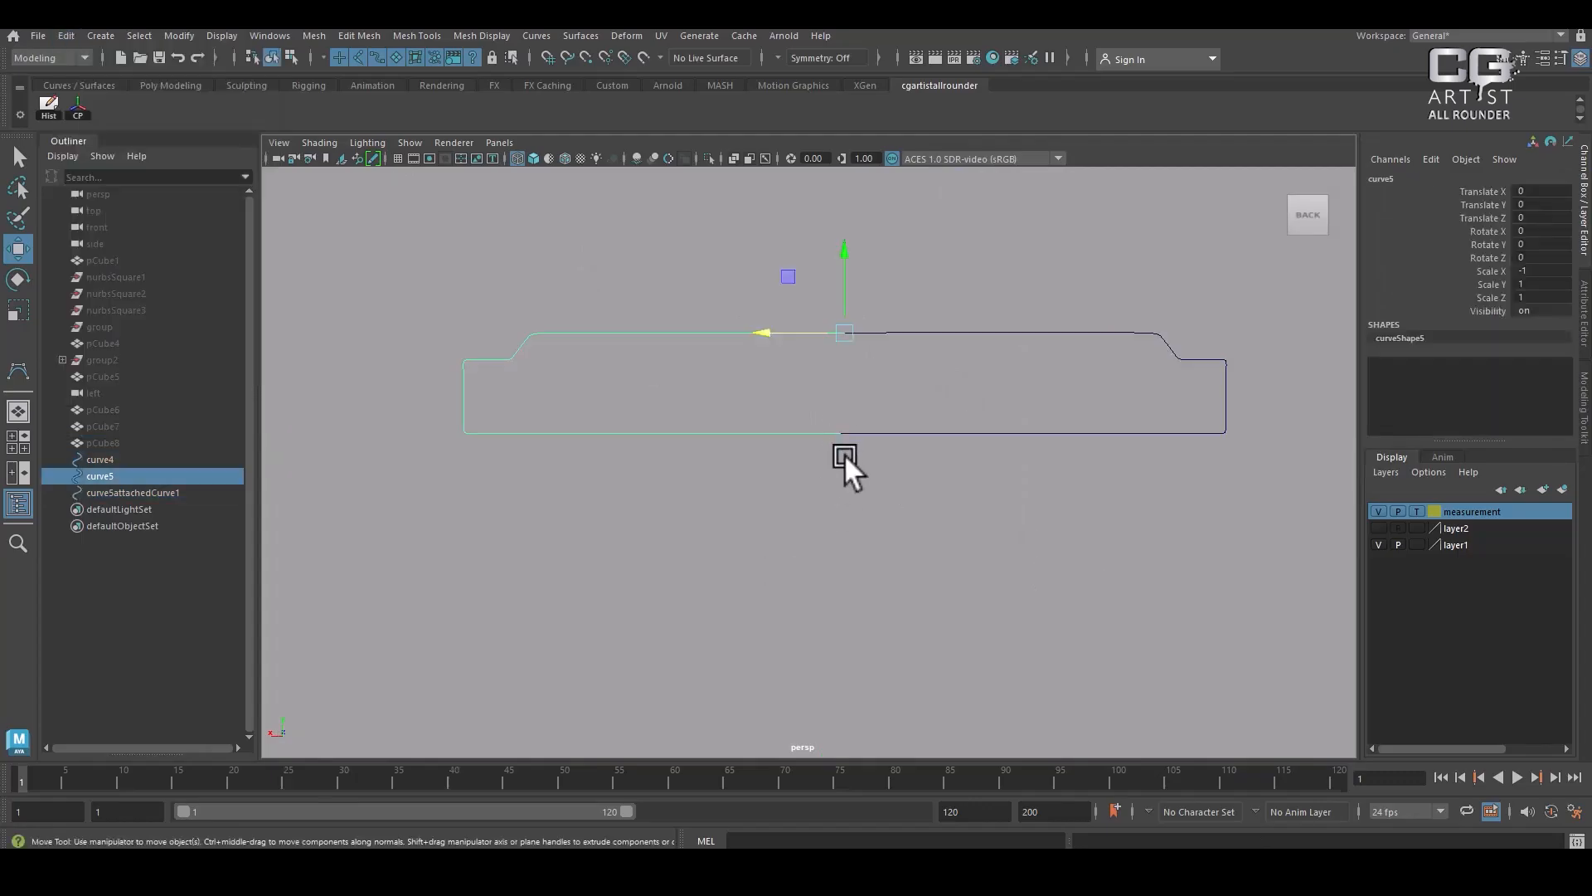
{"action": "key", "text": "Delete"}
{"action": "left_click", "coordinate": [899, 432]}
{"action": "key", "text": "Delete"}
Center the joined outline's pivot and offset a duplicate of it to Translate Z -0.323
{"action": "left_click", "coordinate": [878, 429]}
{"action": "left_click_drag", "start_coordinate": [911, 485], "coordinate": [942, 474], "text": "alt"}
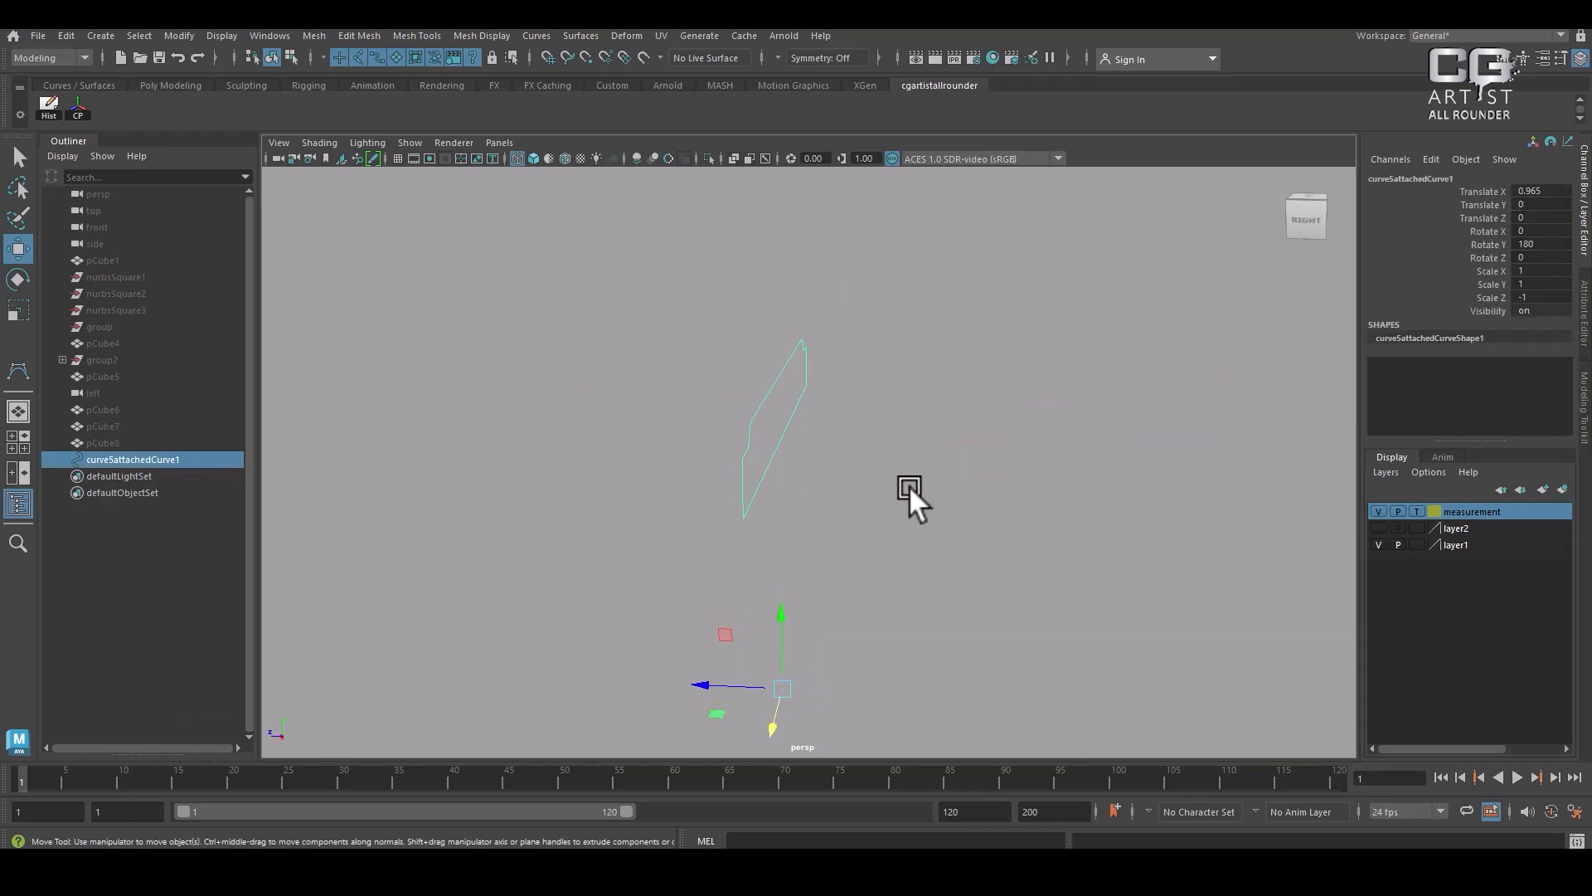
{"action": "left_click", "coordinate": [76, 108]}
{"action": "key", "text": "ctrl+d"}
{"action": "left_click_drag", "start_coordinate": [697, 388], "coordinate": [874, 508]}
Loft a surface between the two plate outlines to form the plate's side walls
{"action": "left_click", "coordinate": [716, 556]}
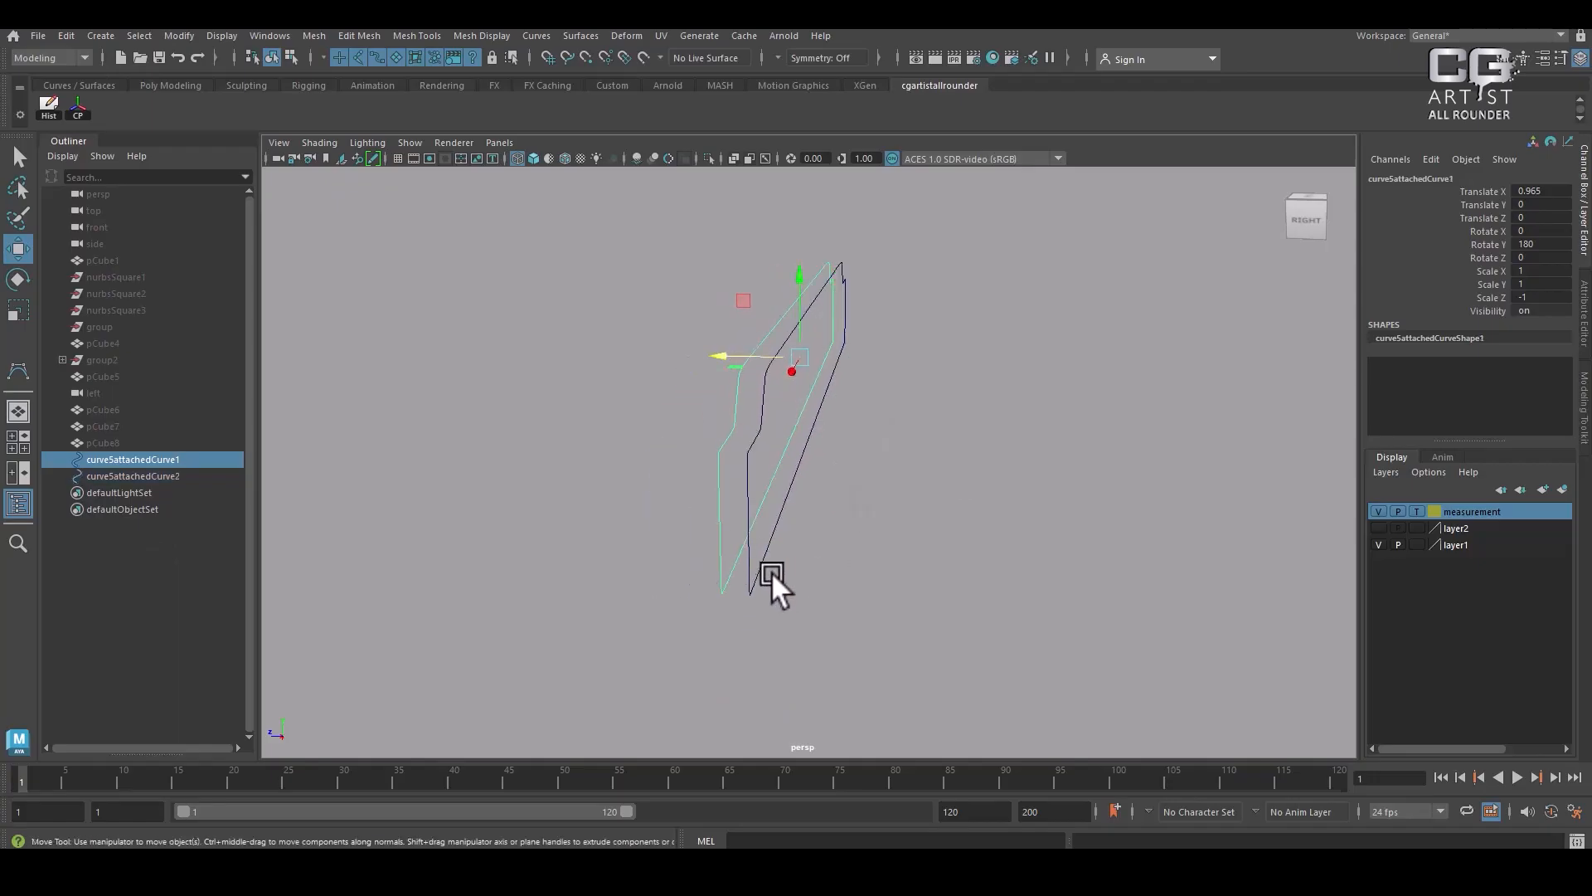
{"action": "left_click", "coordinate": [746, 608], "text": "shift"}
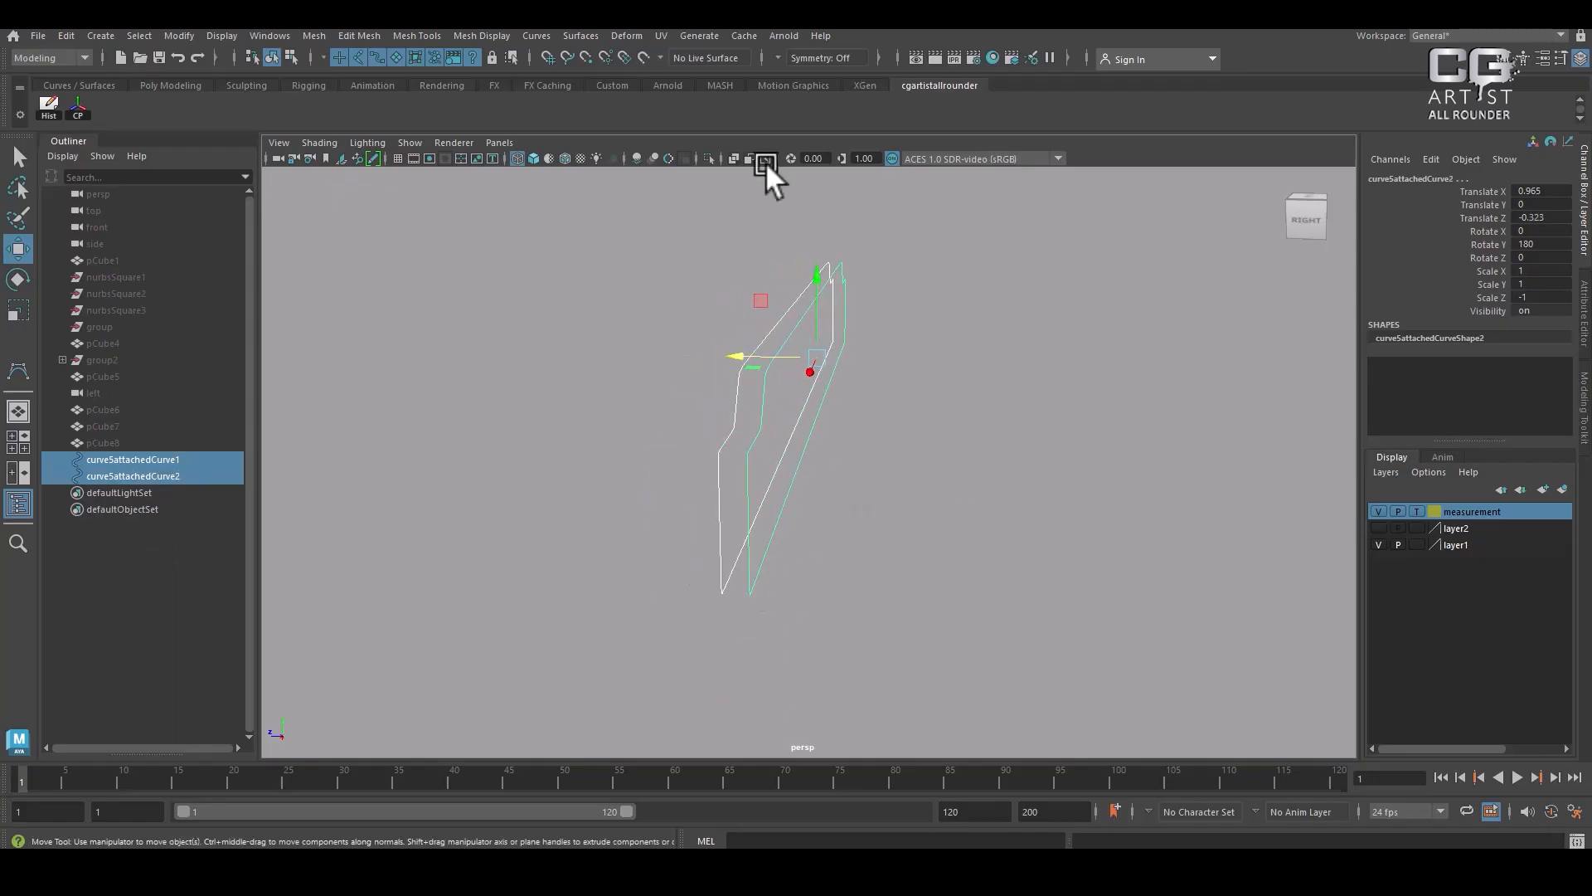
{"action": "left_click", "coordinate": [583, 36]}
{"action": "left_click", "coordinate": [603, 94]}
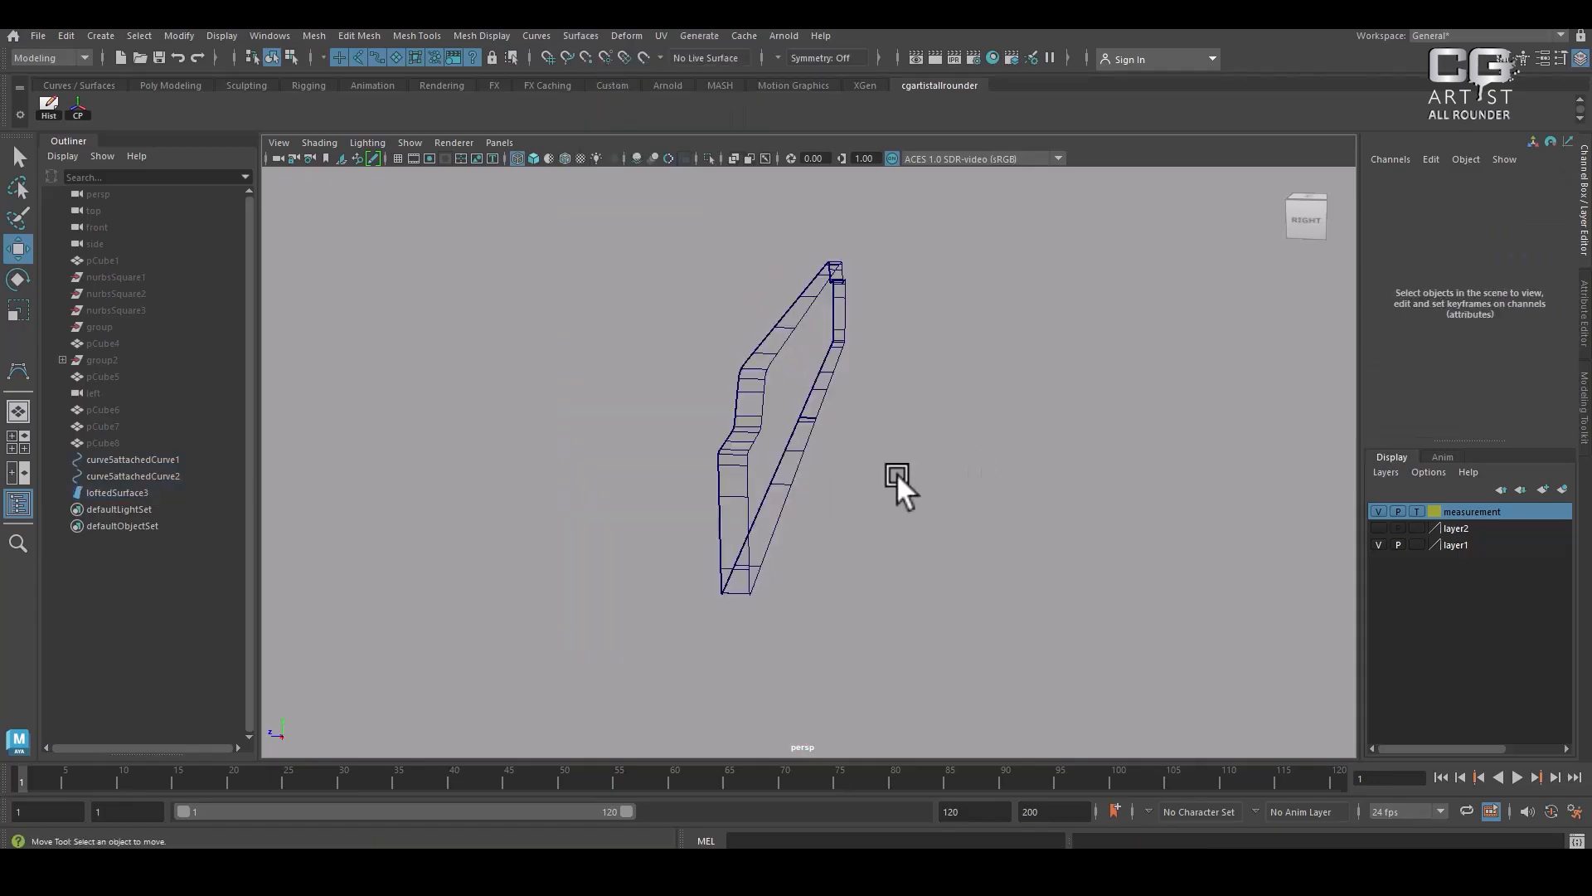
Fill the duplicated outline with a planar surface and switch to shaded display
{"action": "left_click", "coordinate": [783, 340]}
{"action": "left_click", "coordinate": [587, 37]}
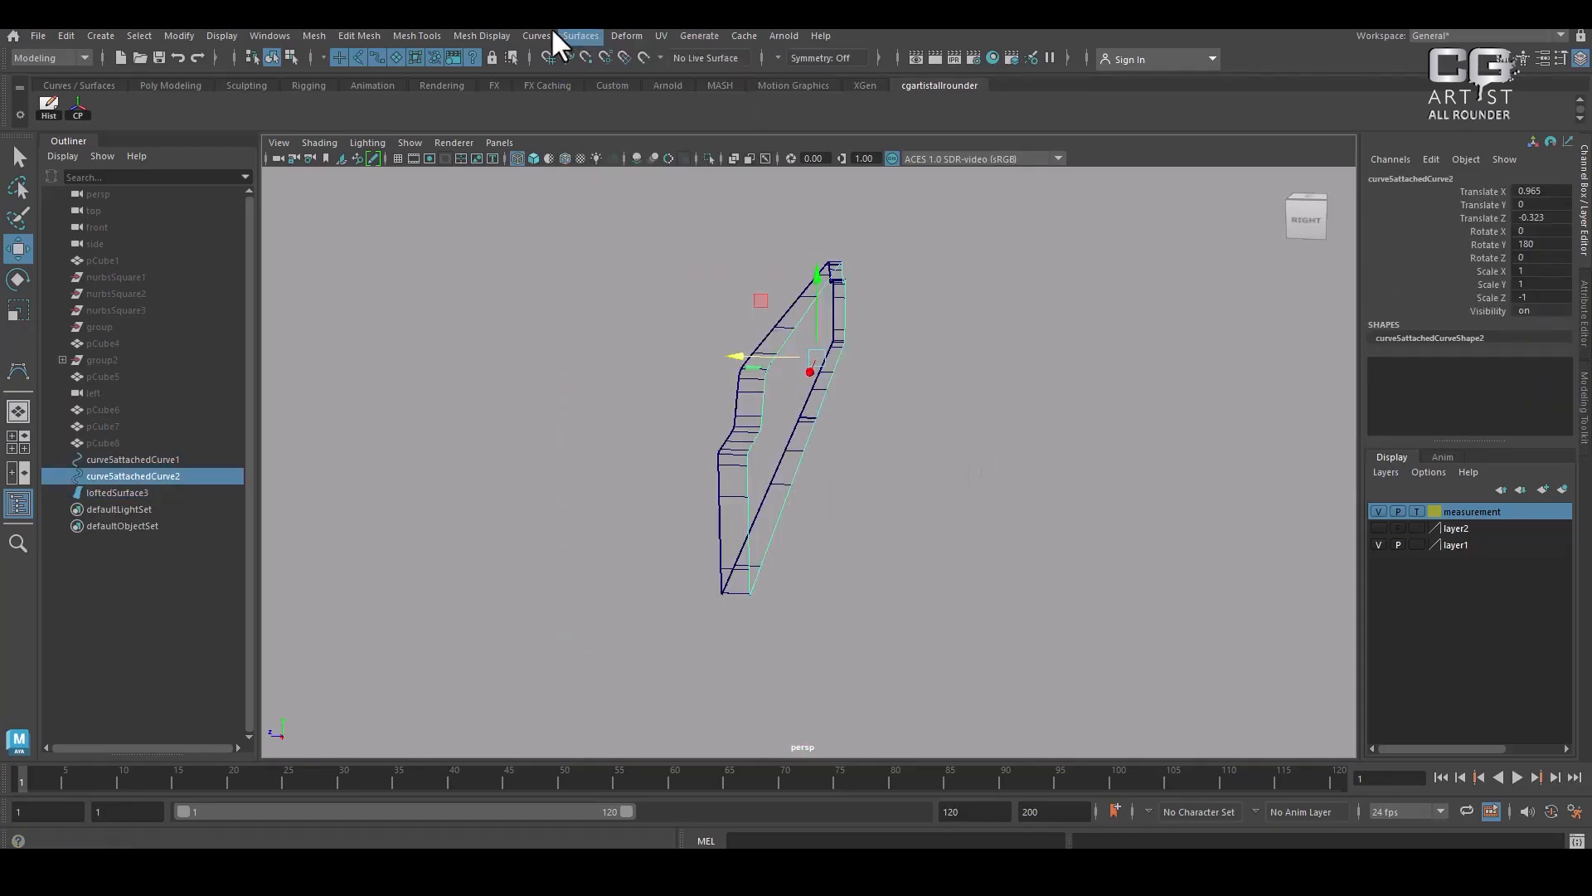
{"action": "left_click", "coordinate": [539, 36]}
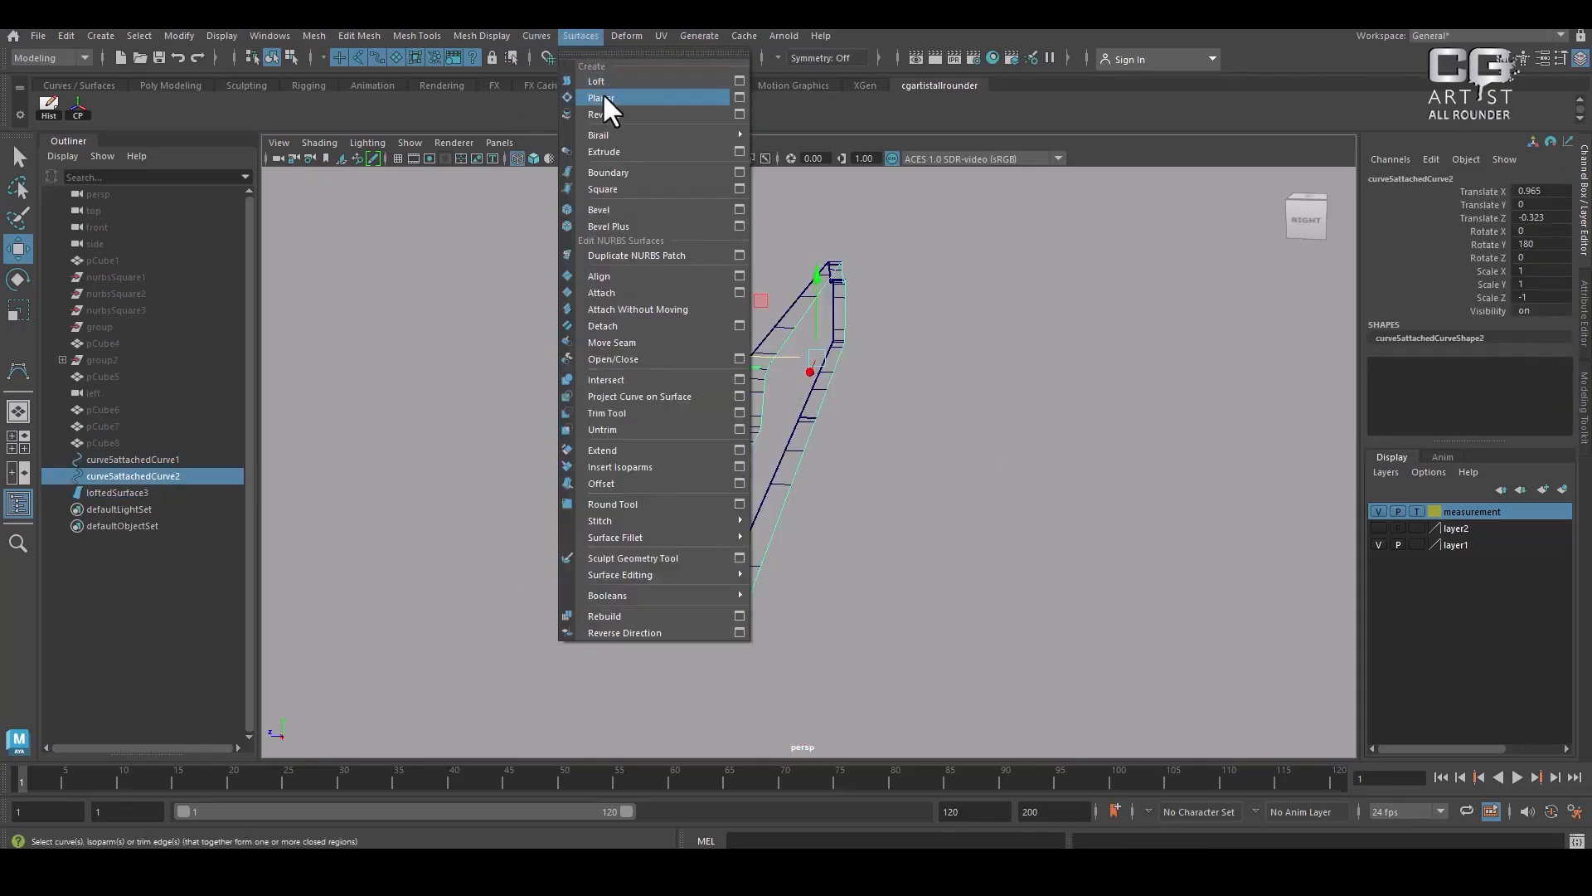
{"action": "left_click", "coordinate": [602, 94]}
{"action": "left_click", "coordinate": [899, 469]}
{"action": "key", "text": "5"}
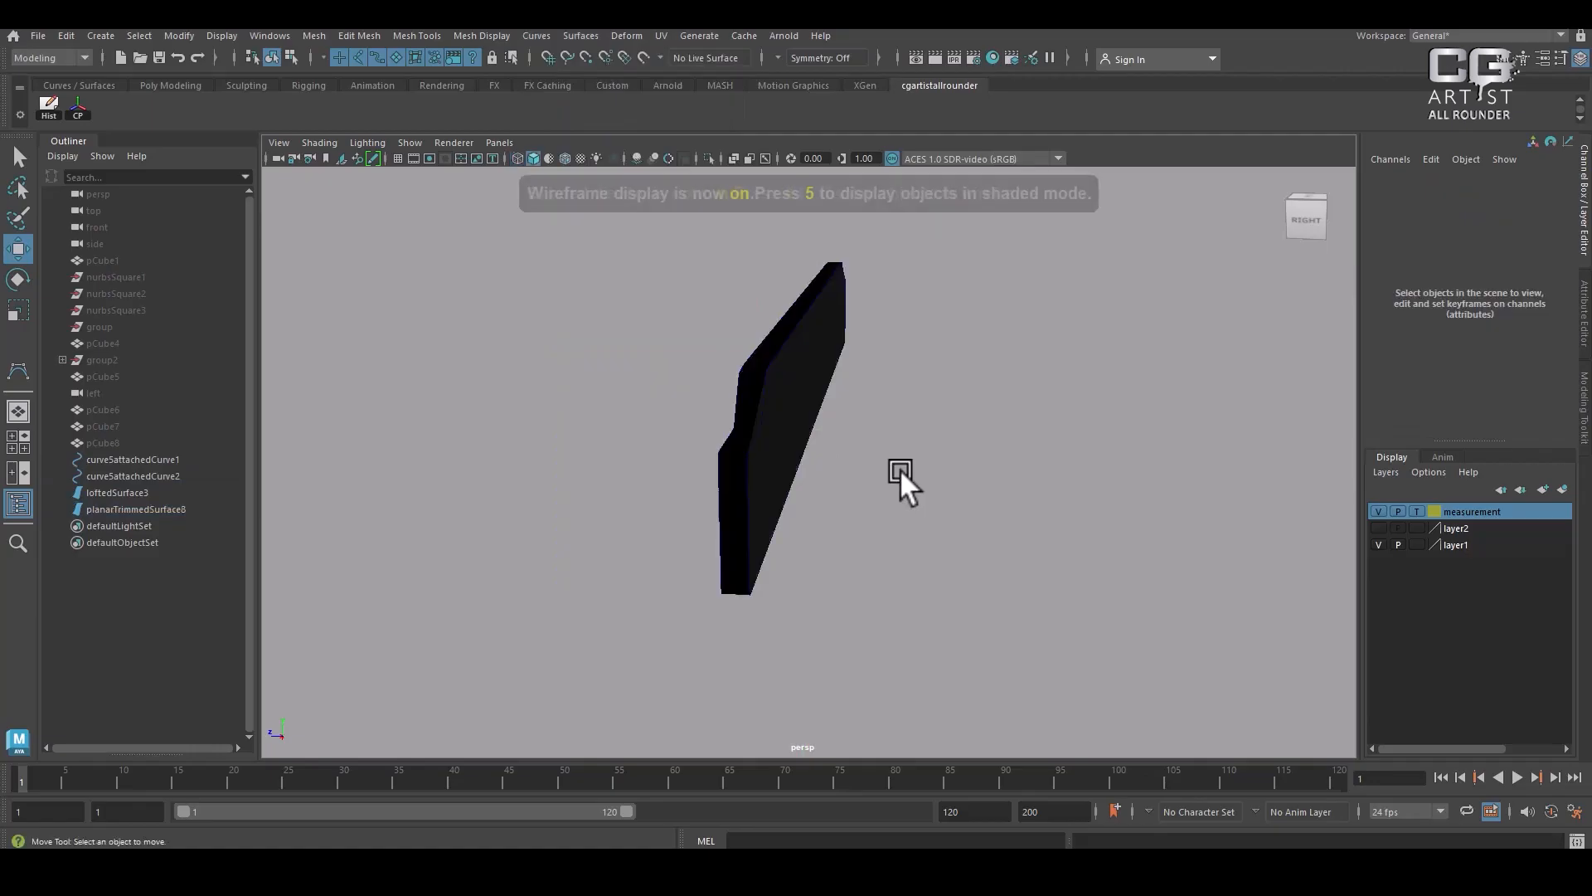
Create a planar surface from the original joined outline on the opposite side and inspect both caps
{"action": "left_click_drag", "start_coordinate": [843, 469], "coordinate": [925, 489], "text": "alt"}
{"action": "left_click", "coordinate": [950, 508]}
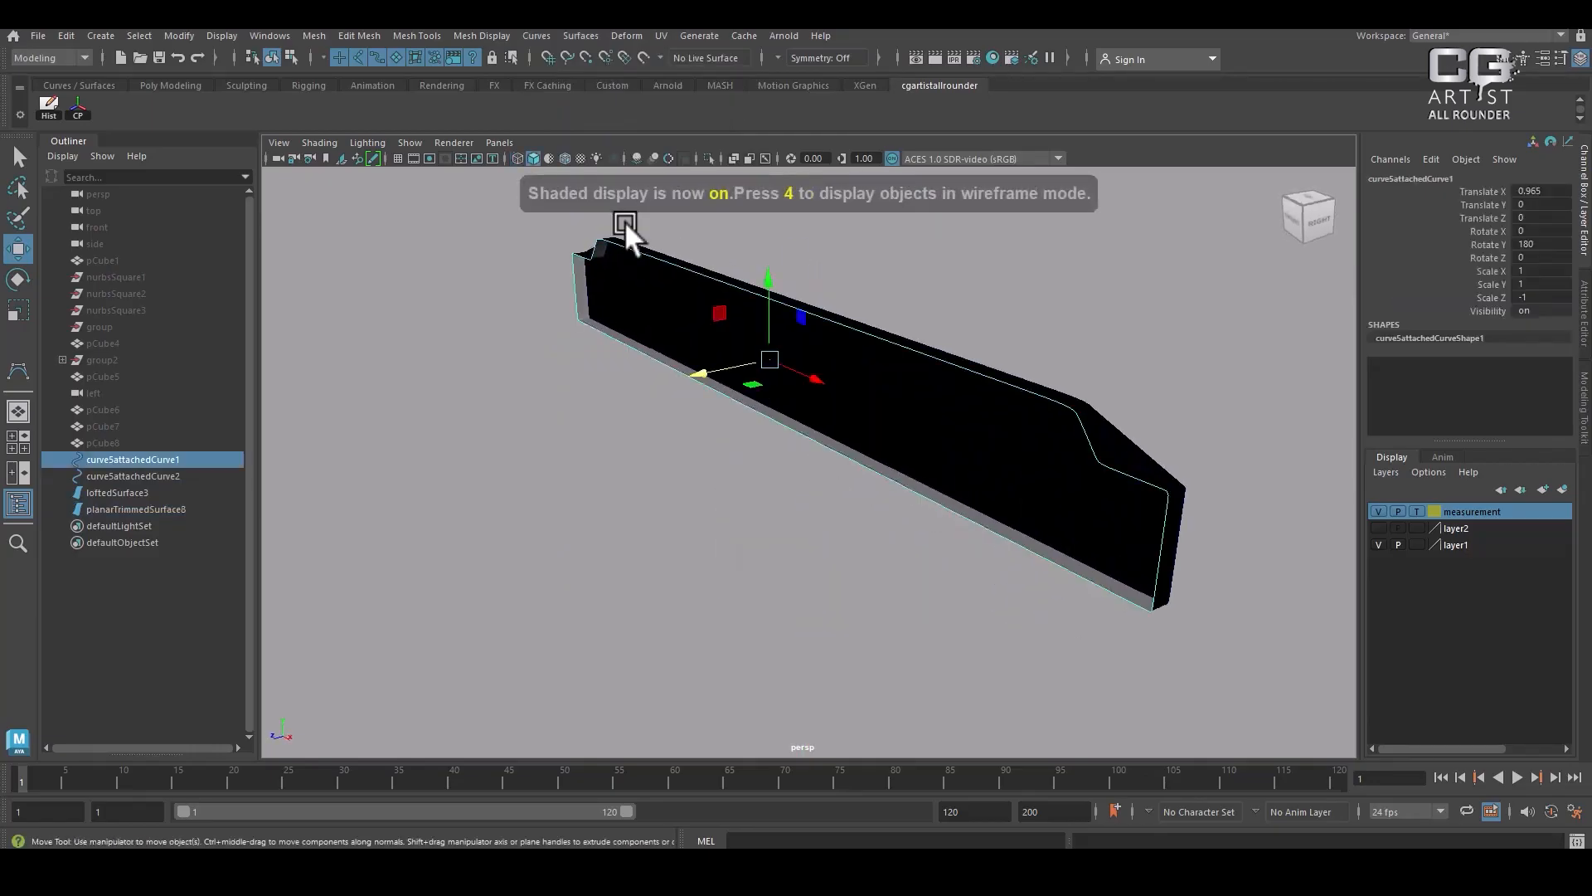
{"action": "left_click", "coordinate": [582, 35]}
{"action": "left_click", "coordinate": [614, 97]}
{"action": "left_click_drag", "start_coordinate": [699, 226], "coordinate": [864, 523], "text": "alt"}
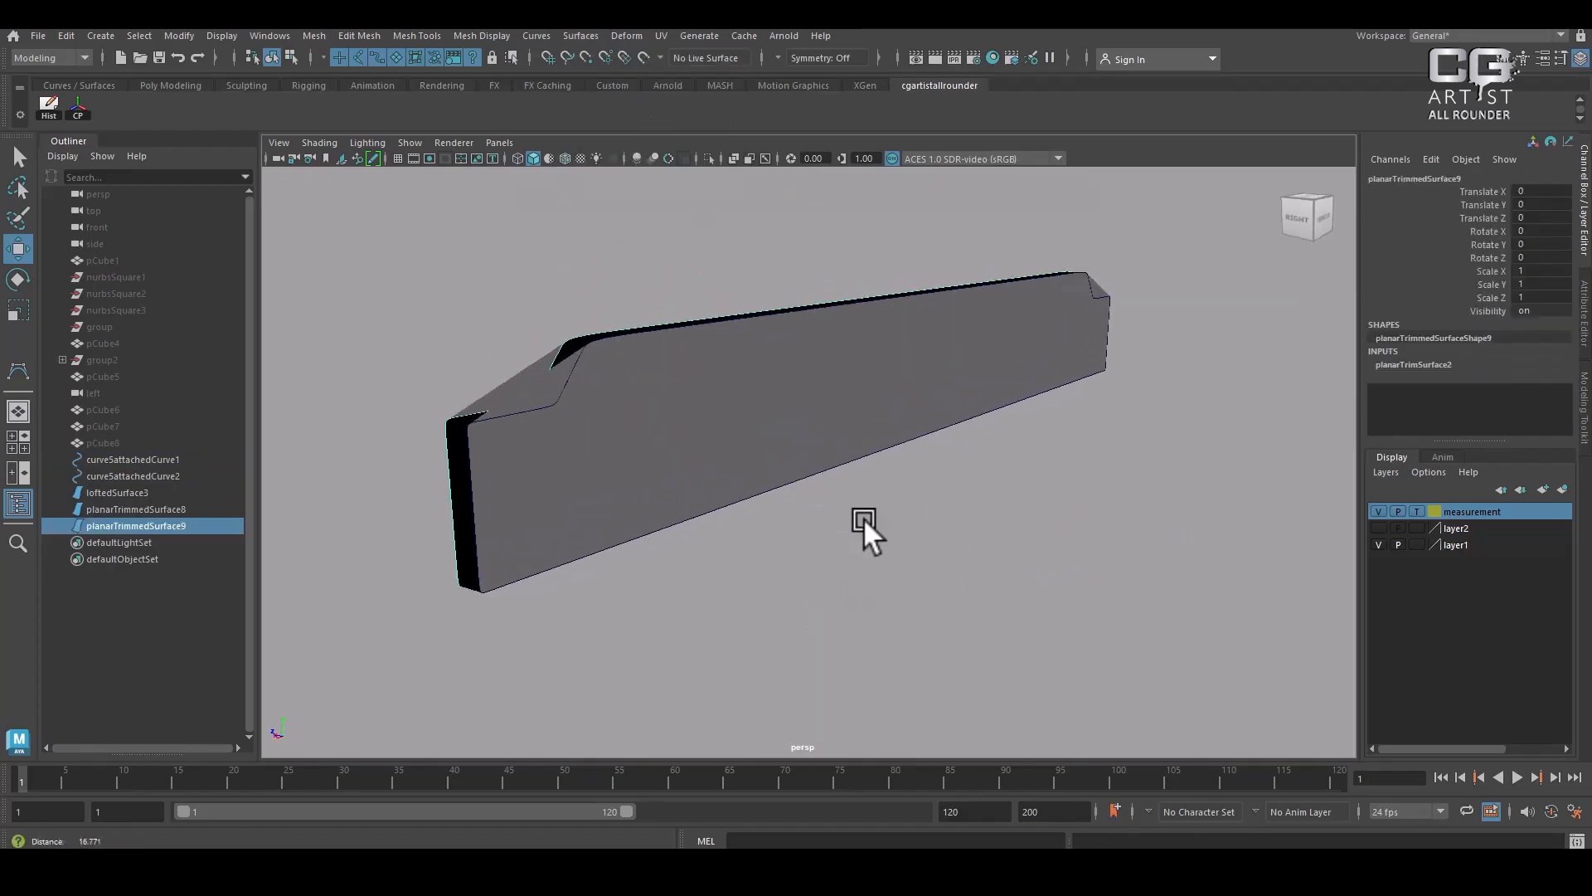
{"action": "left_click", "coordinate": [720, 427]}
{"action": "key", "text": "f"}
{"action": "left_click_drag", "start_coordinate": [745, 473], "coordinate": [933, 514], "text": "alt"}
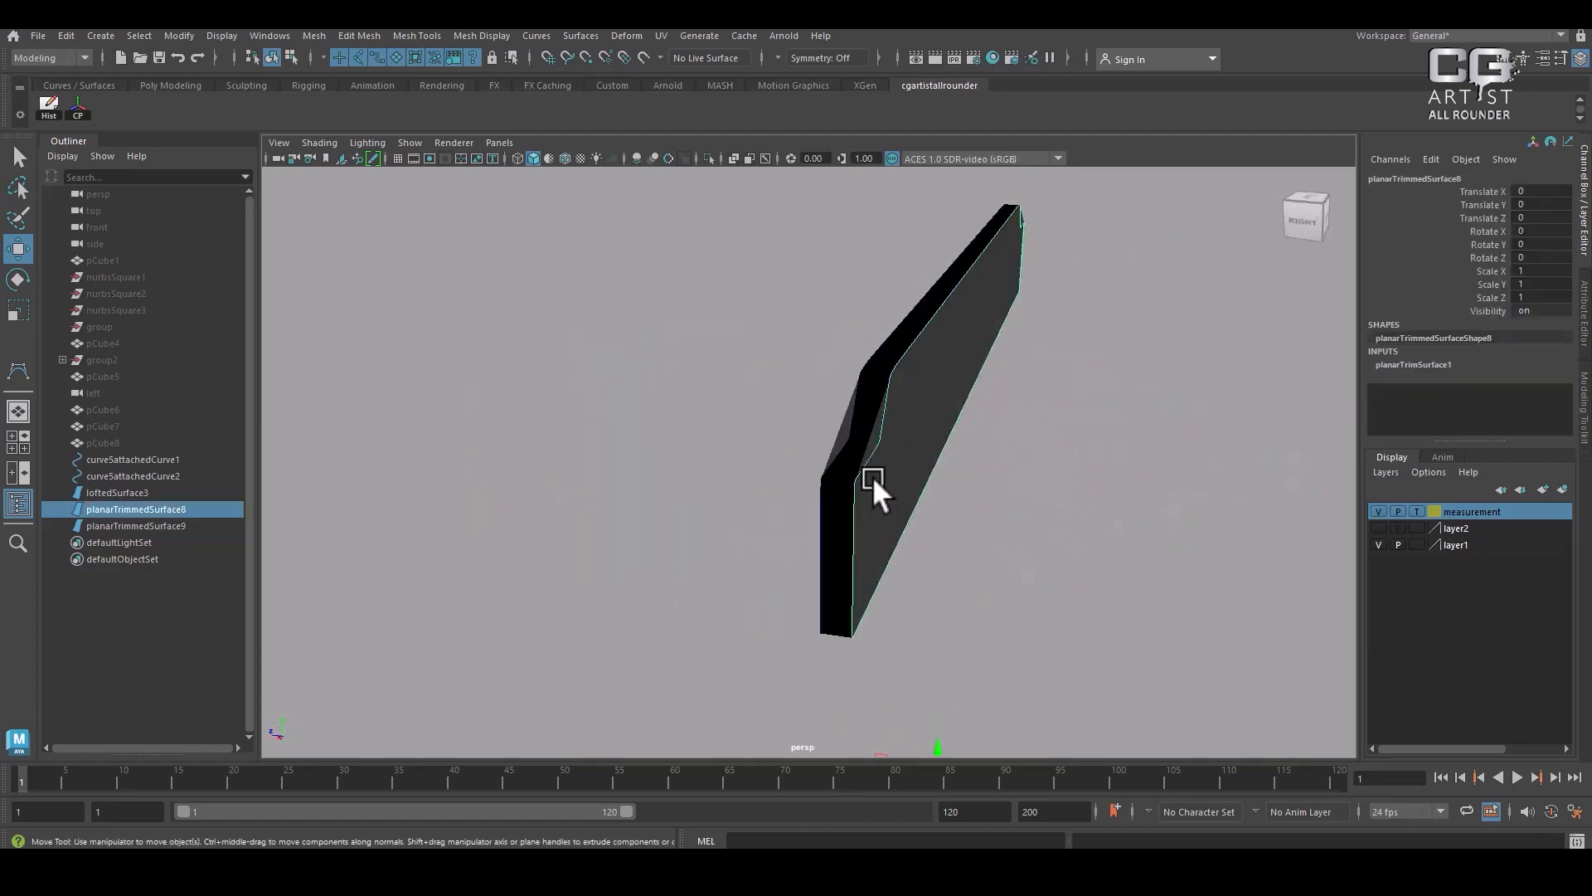
Set the Planar Trim options to Polygons output with Quads and a Count tessellation of 500
{"action": "key", "text": "alt+Tab"}
{"action": "left_click", "coordinate": [577, 381]}
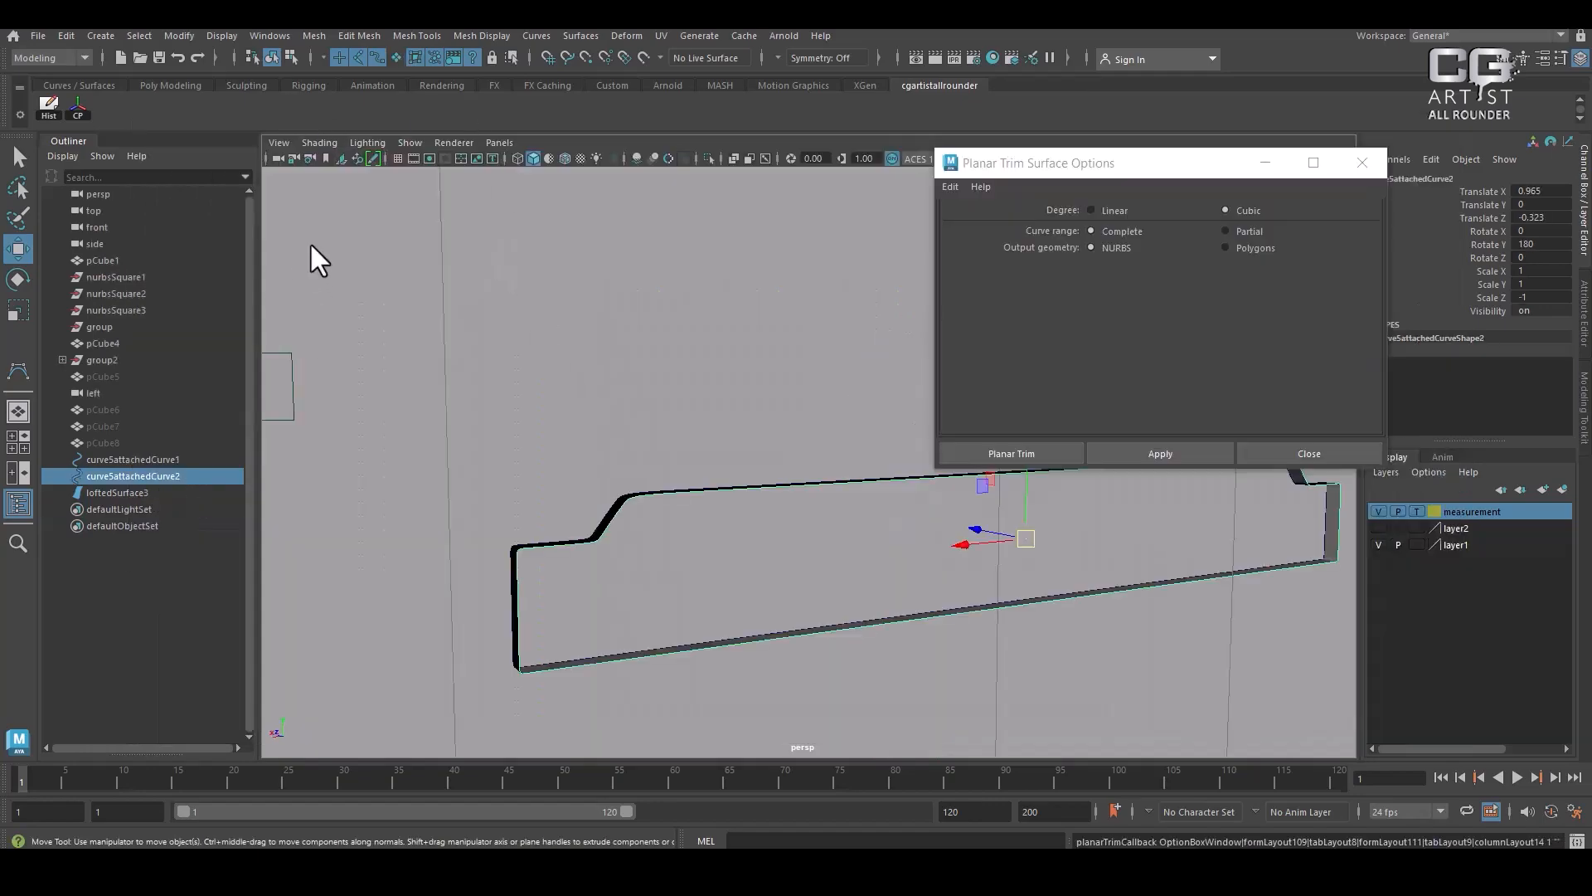
{"action": "left_click_drag", "start_coordinate": [720, 506], "coordinate": [808, 626], "text": "alt"}
{"action": "left_click", "coordinate": [808, 626]}
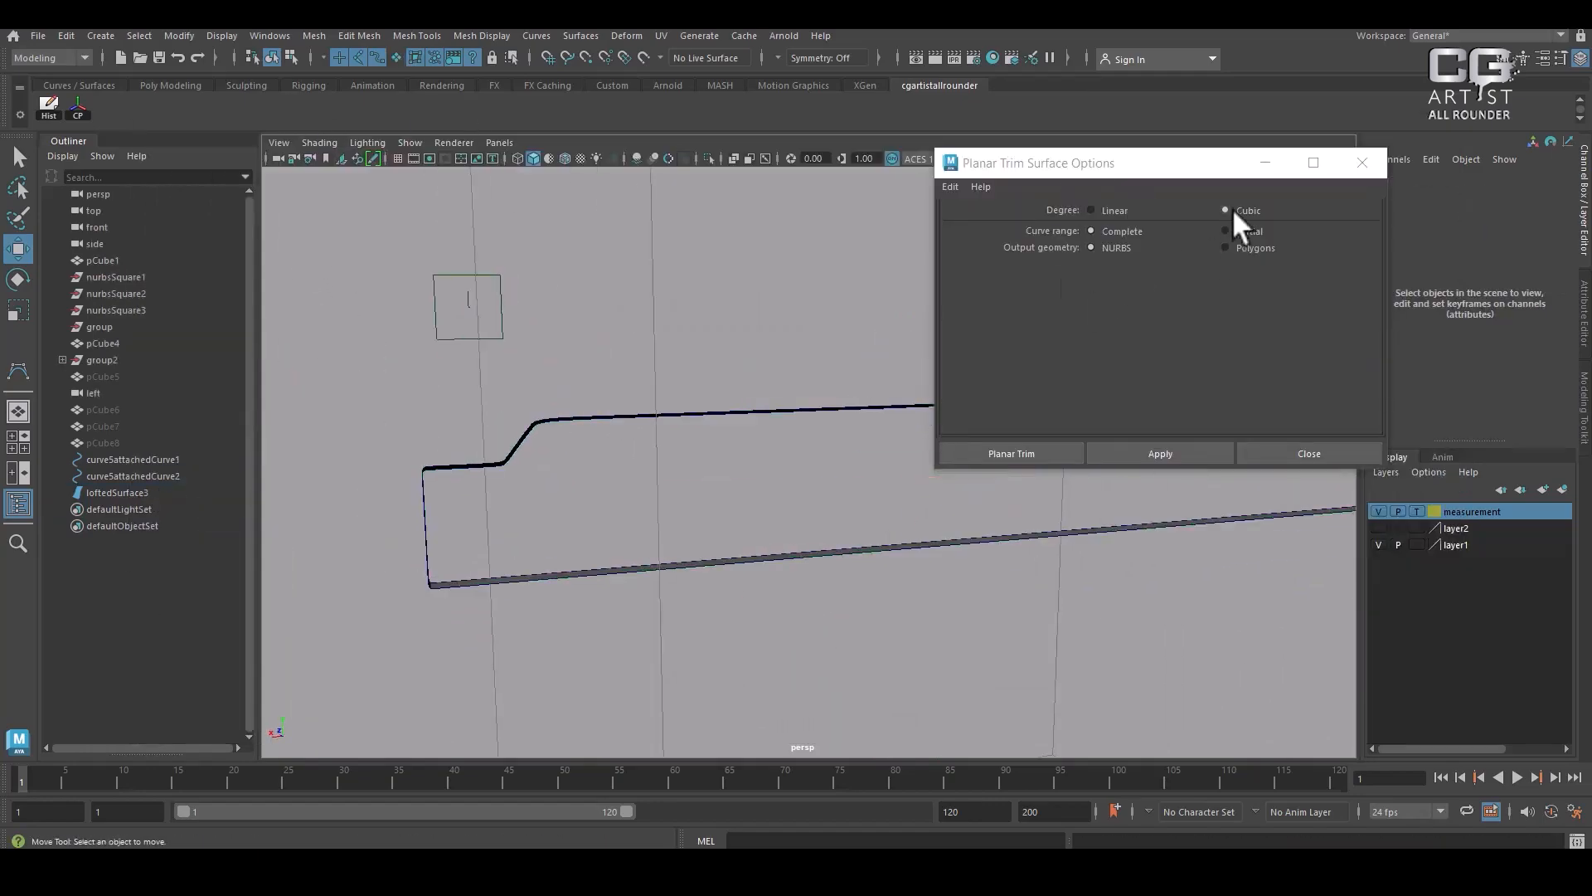
{"action": "left_click", "coordinate": [1250, 248]}
{"action": "left_click", "coordinate": [1248, 342]}
{"action": "left_click", "coordinate": [1169, 455]}
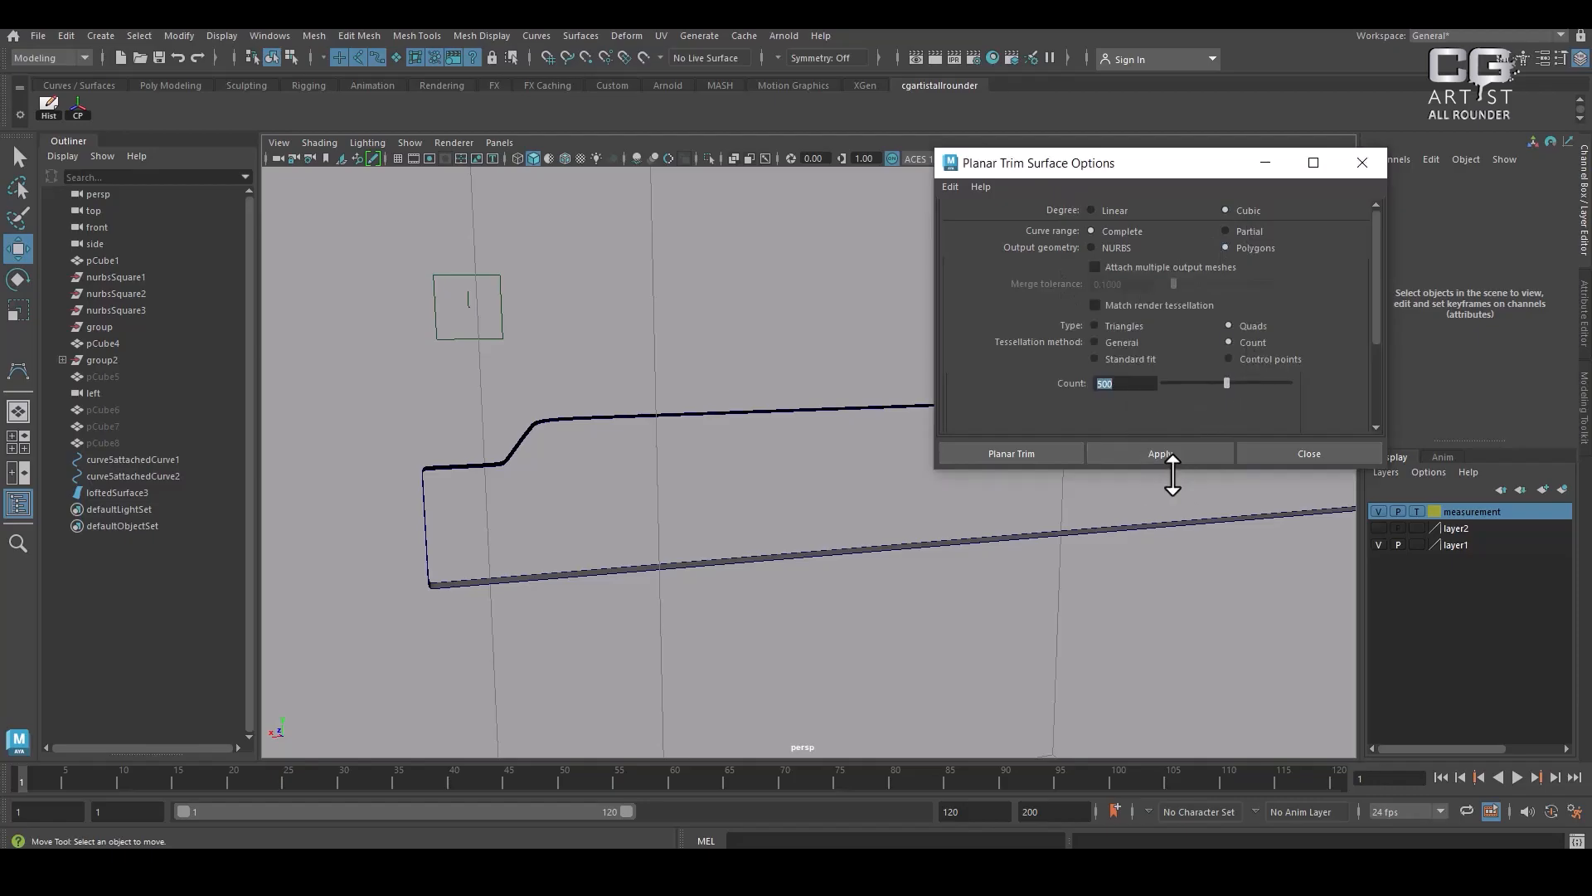
Select a plate outline and cap it with a polygon planar surface
{"action": "left_click", "coordinate": [796, 558]}
{"action": "left_click_drag", "start_coordinate": [798, 547], "coordinate": [799, 609], "text": "alt"}
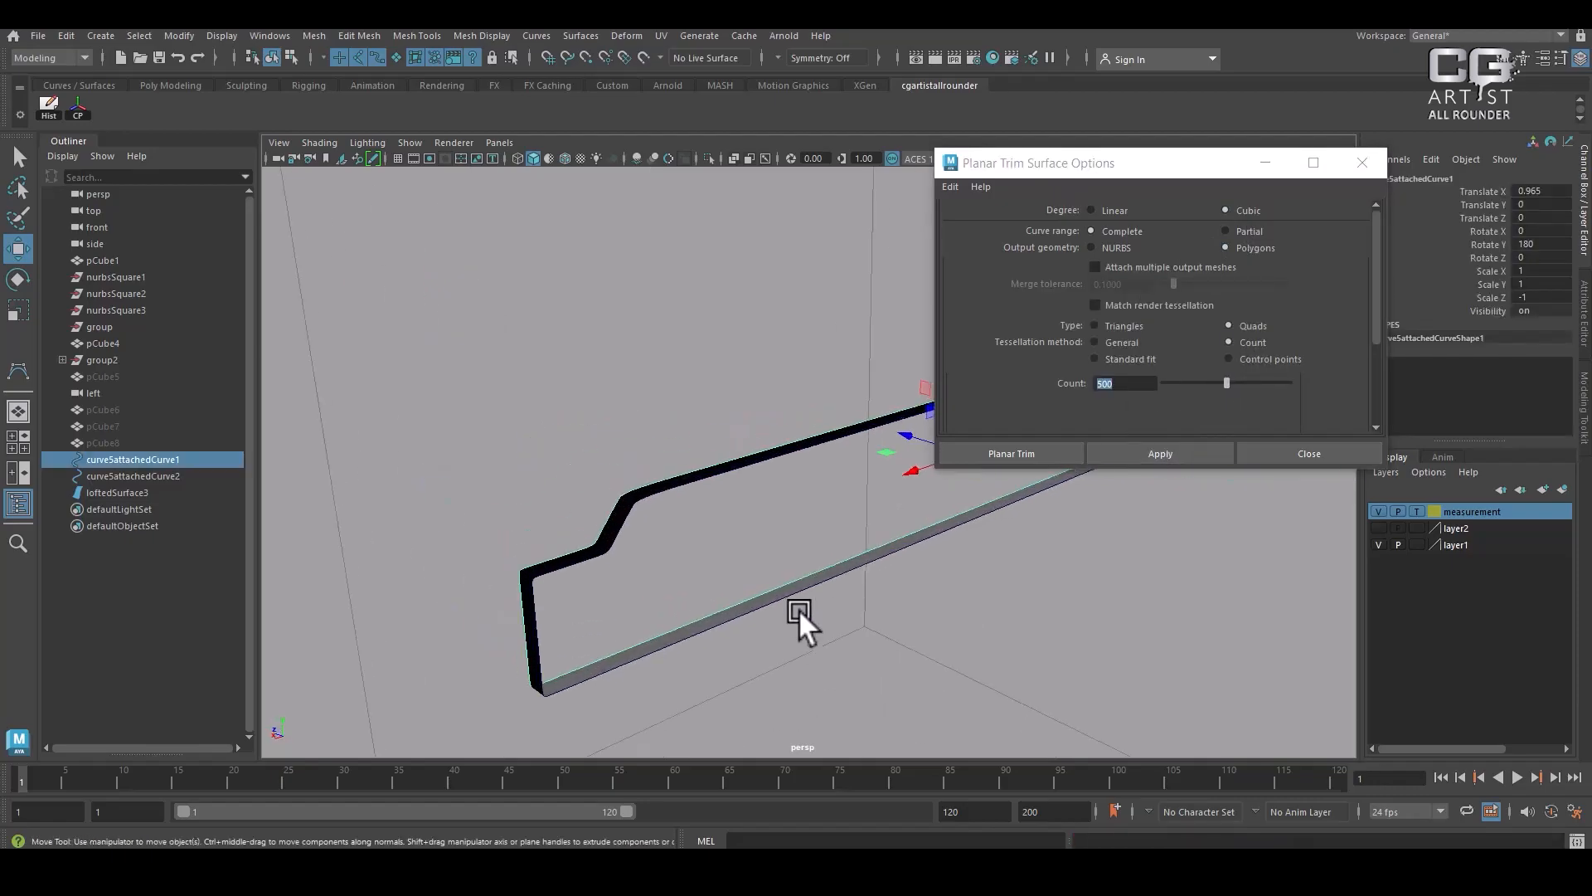
{"action": "left_click", "coordinate": [768, 605]}
{"action": "left_click", "coordinate": [1160, 453]}
{"action": "left_click_drag", "start_coordinate": [796, 530], "coordinate": [831, 515], "text": "alt"}
{"action": "left_click", "coordinate": [1310, 453]}
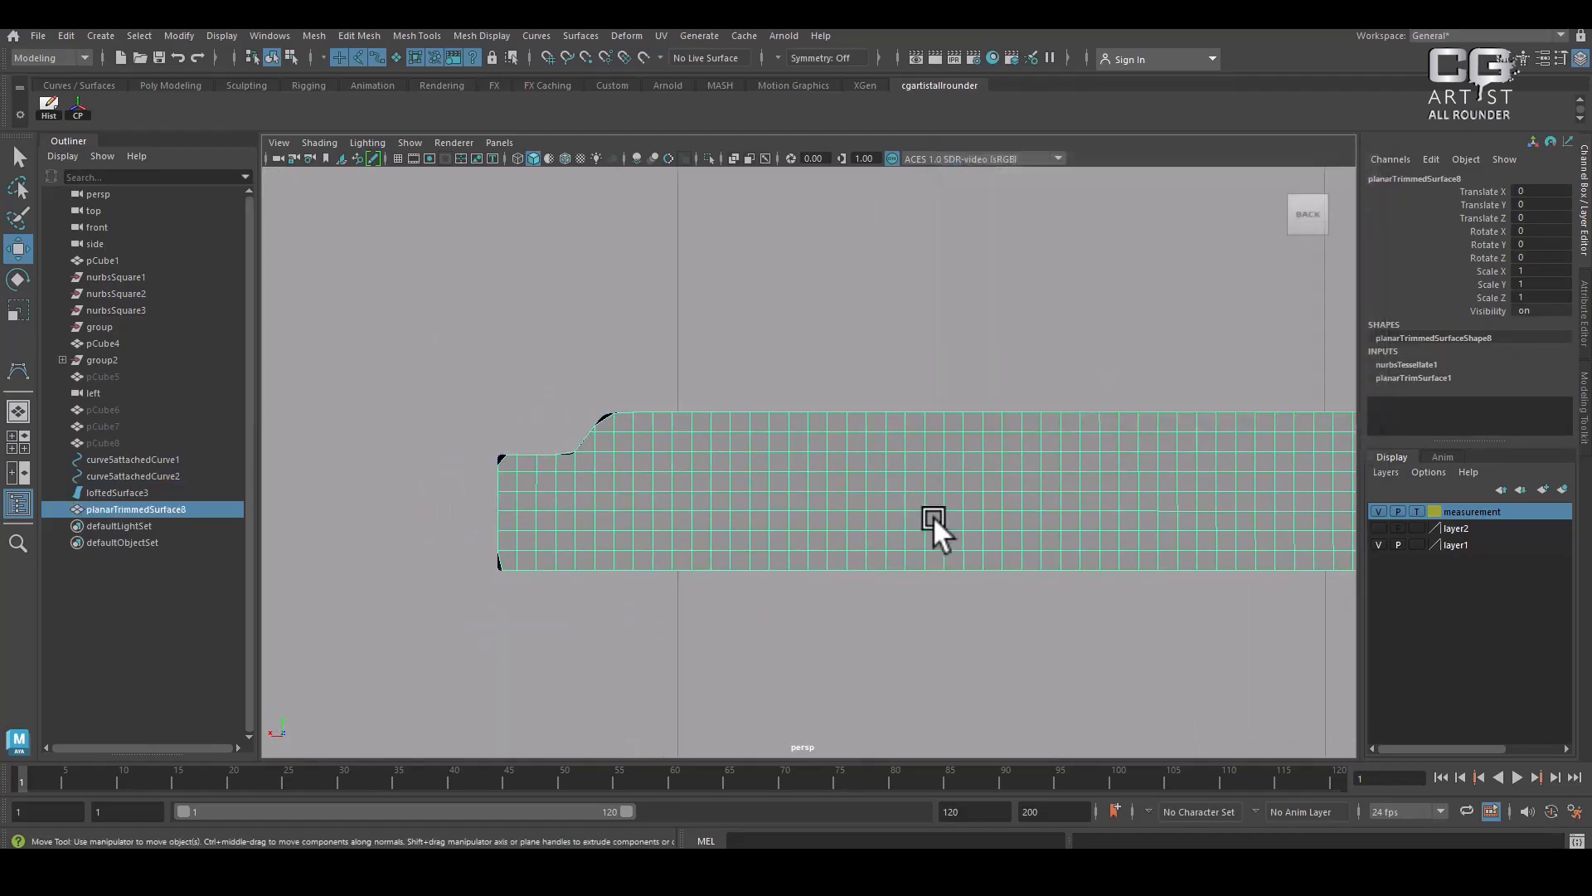
Examine in the front view how the polygon cap's corners follow the outline curve and the reference image
{"action": "key", "text": "space"}
{"action": "left_click_drag", "start_coordinate": [899, 436], "coordinate": [900, 488]}
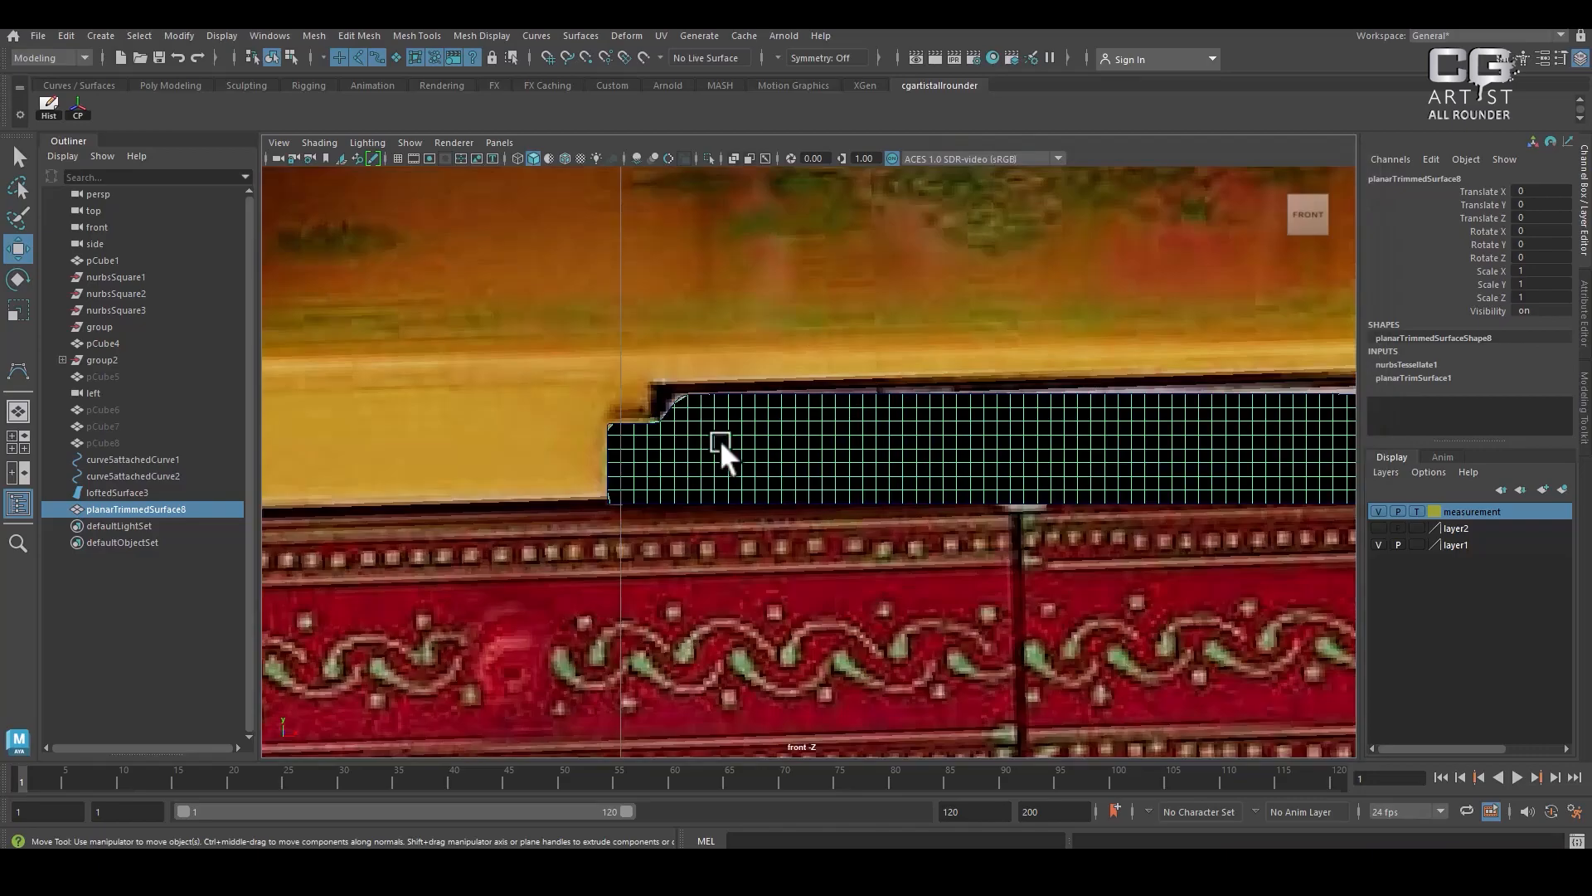
{"action": "scroll", "coordinate": [720, 440], "scroll_direction": "up", "scroll_amount": 10}
{"action": "right_click", "coordinate": [628, 238]}
{"action": "left_click", "coordinate": [609, 323]}
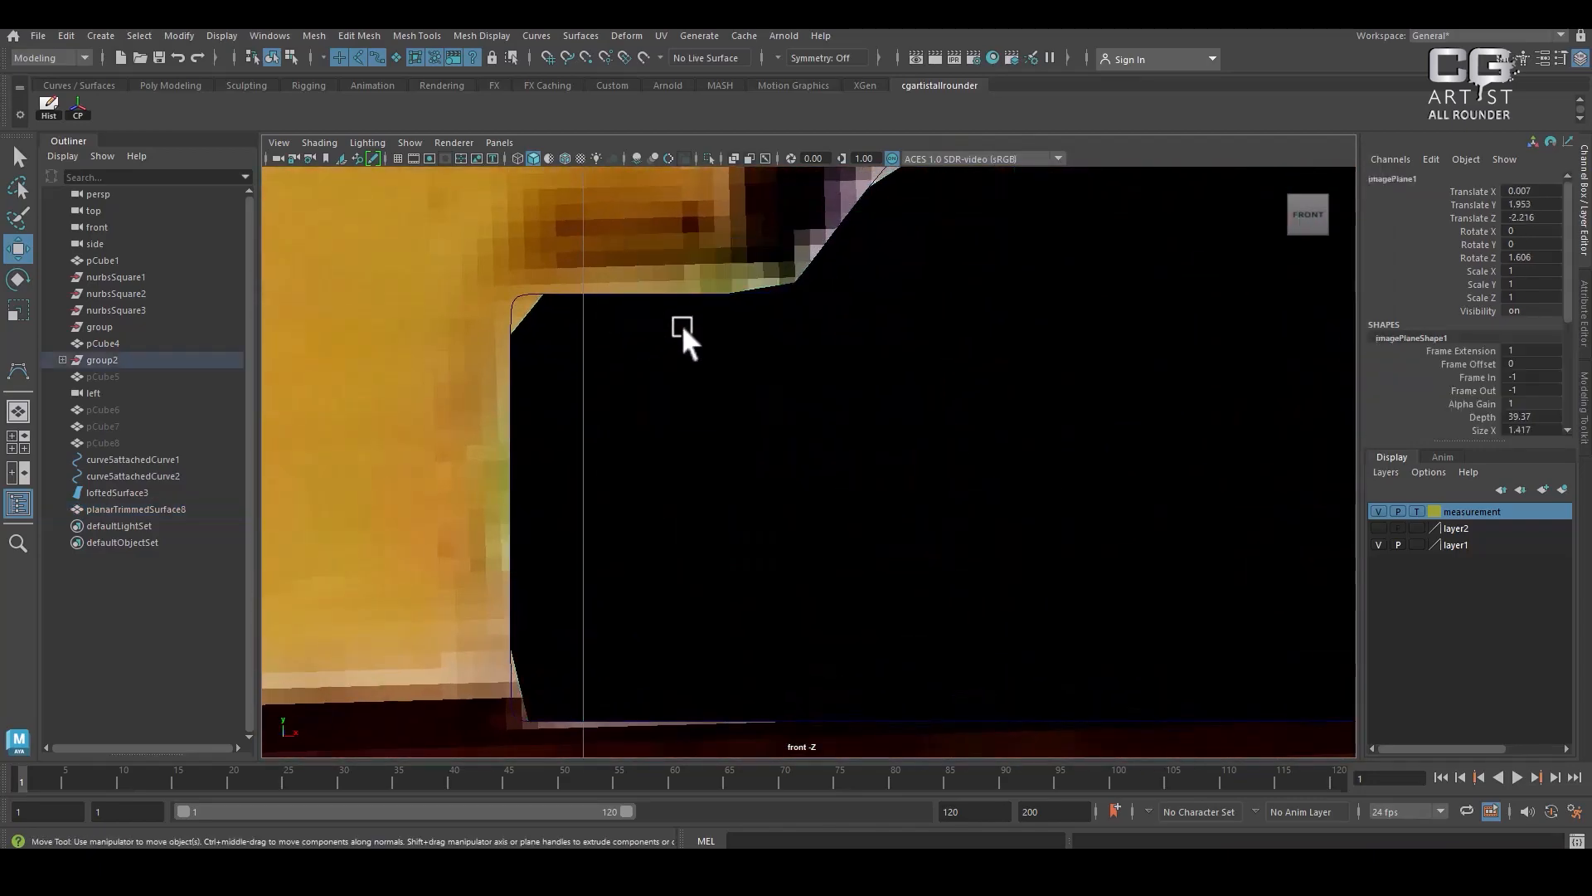
{"action": "left_click_drag", "start_coordinate": [924, 395], "coordinate": [917, 360]}
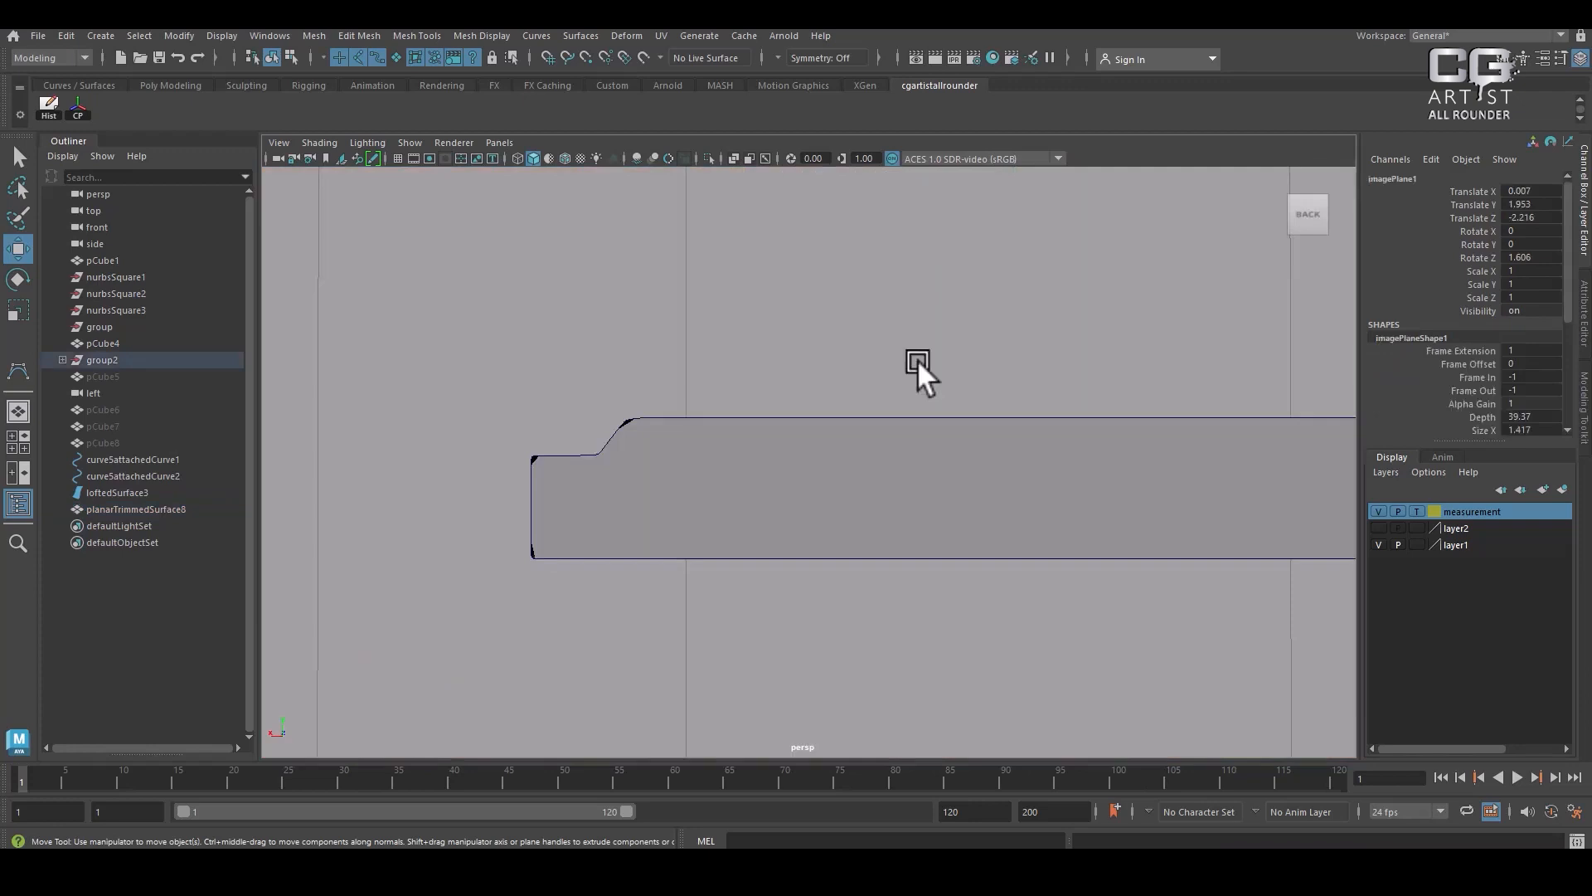
In the front view, move the cap's upper corner vertex at its left end out to the plate outline's corner
{"action": "left_click", "coordinate": [648, 486]}
{"action": "left_click", "coordinate": [396, 57]}
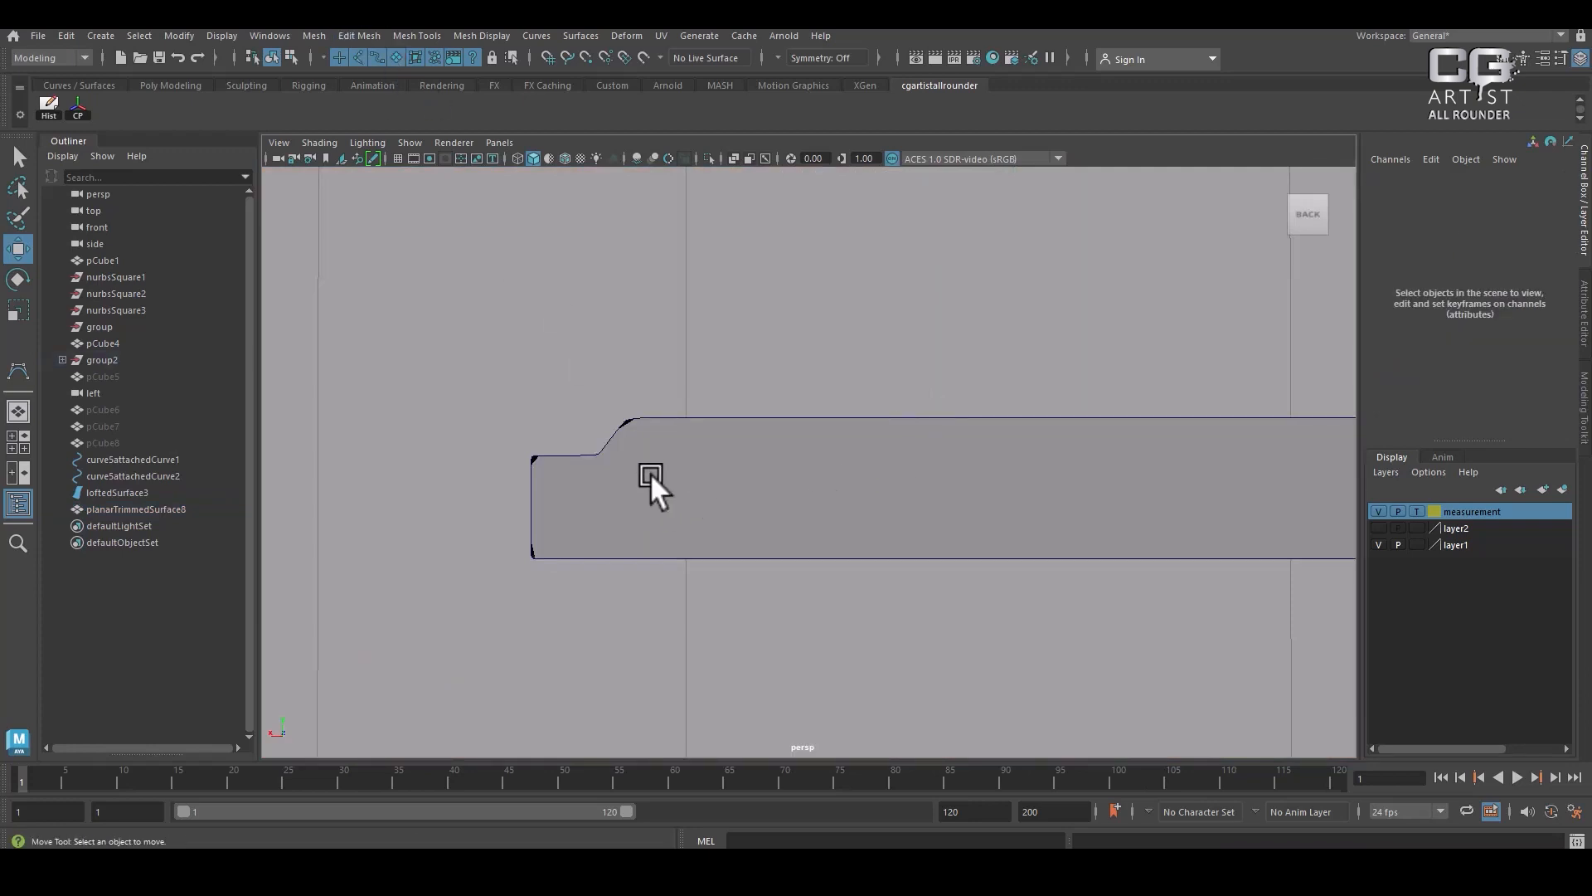
{"action": "left_click", "coordinate": [783, 458]}
{"action": "key", "text": "space"}
{"action": "left_click_drag", "start_coordinate": [783, 501], "coordinate": [846, 390]}
{"action": "right_click_drag", "start_coordinate": [836, 383], "coordinate": [705, 369]}
{"action": "scroll", "coordinate": [586, 381], "scroll_direction": "up", "scroll_amount": 1}
{"action": "left_click", "coordinate": [512, 260]}
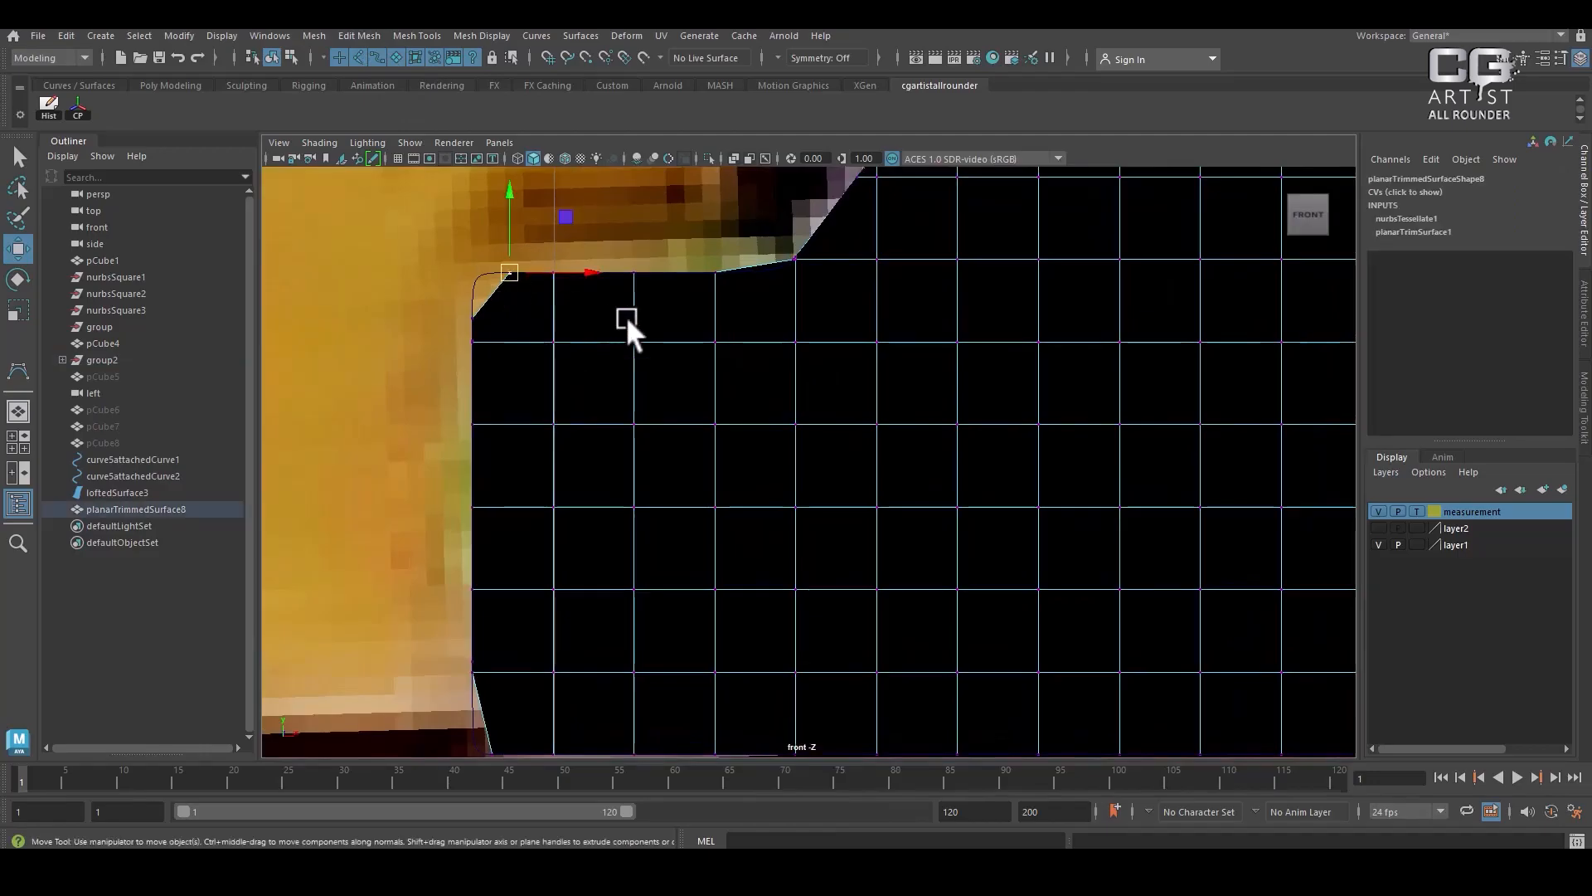
{"action": "middle_click_drag", "start_coordinate": [595, 271], "coordinate": [559, 268]}
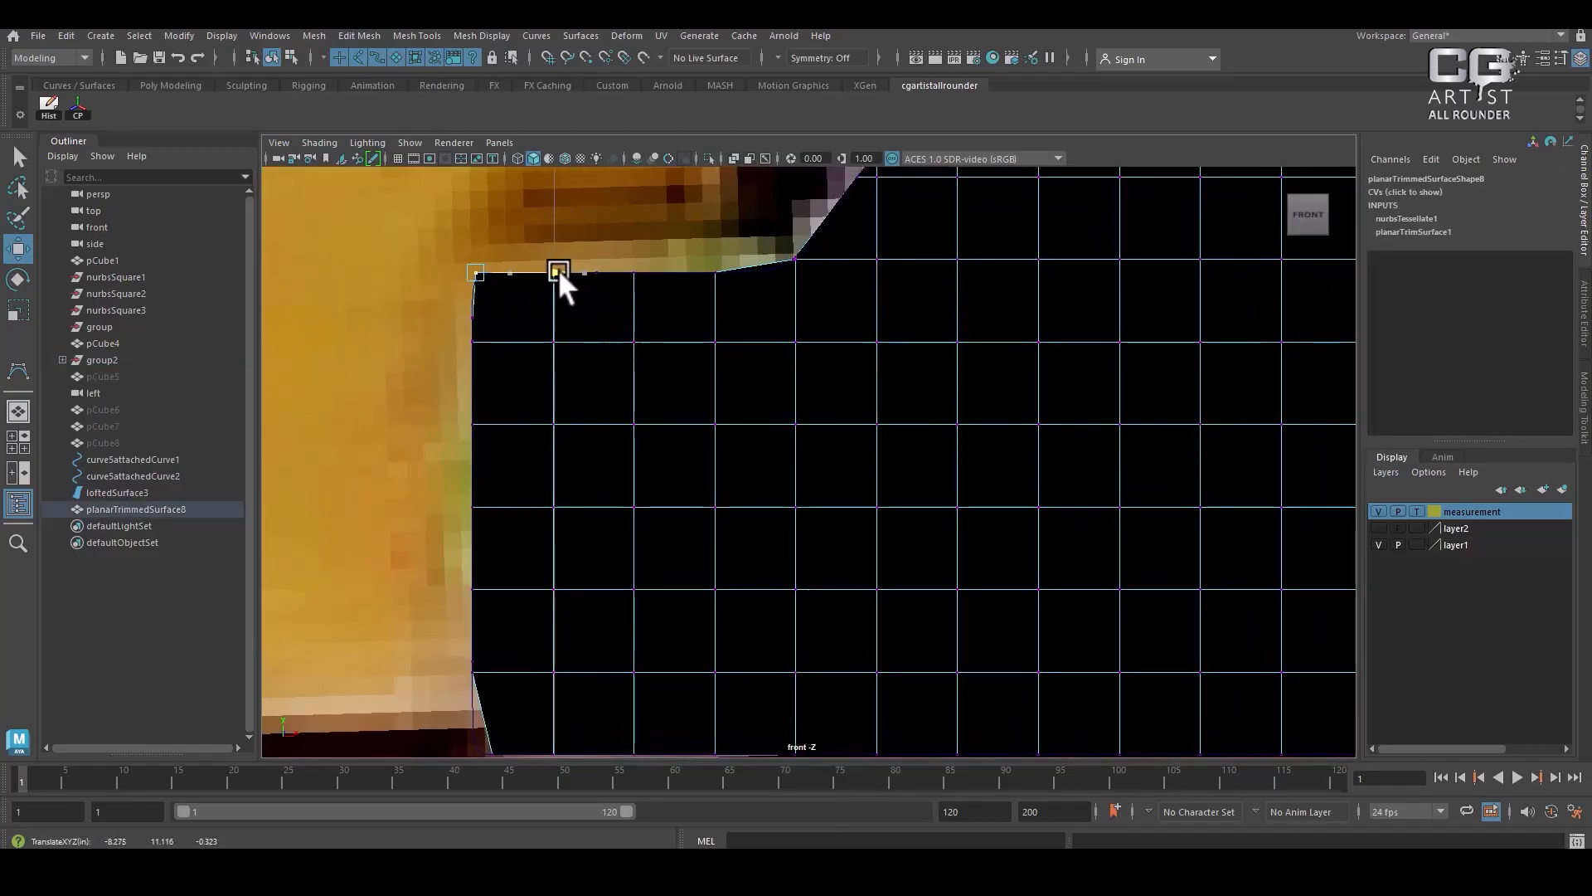
{"action": "left_click_drag", "start_coordinate": [559, 269], "coordinate": [556, 268]}
Move the cap's lower-left corner vertex to the outline corner and scale the left end's vertices into a straight vertical line
{"action": "middle_click_drag", "start_coordinate": [599, 399], "coordinate": [624, 334], "text": "alt"}
{"action": "left_click_drag", "start_coordinate": [543, 668], "coordinate": [494, 719]}
{"action": "middle_click_drag", "start_coordinate": [585, 685], "coordinate": [565, 685]}
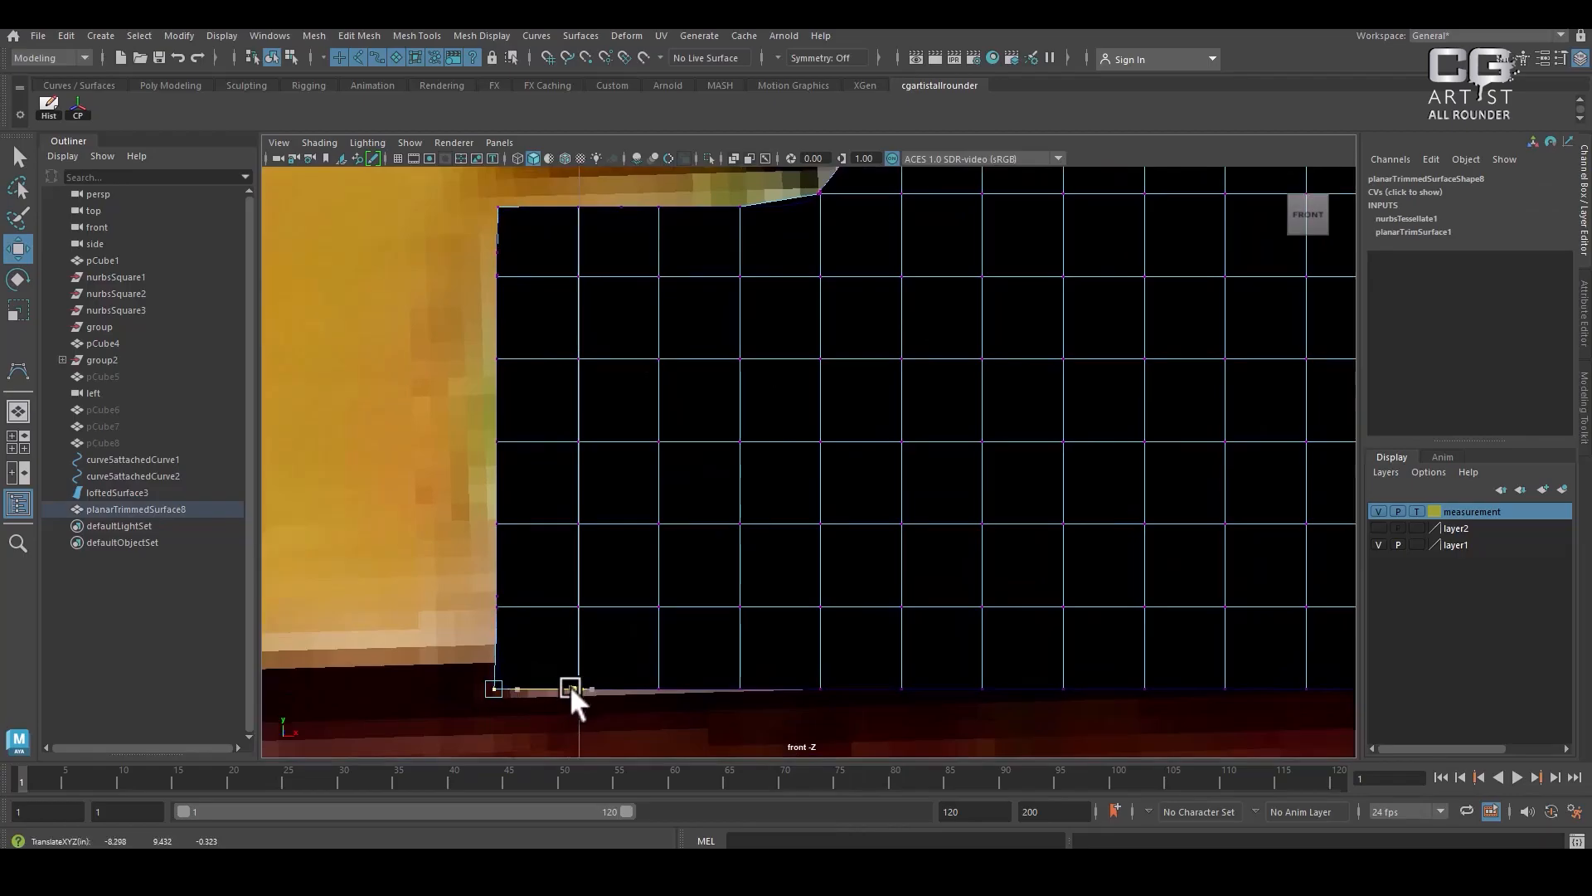
{"action": "left_click_drag", "start_coordinate": [478, 184], "coordinate": [548, 649]}
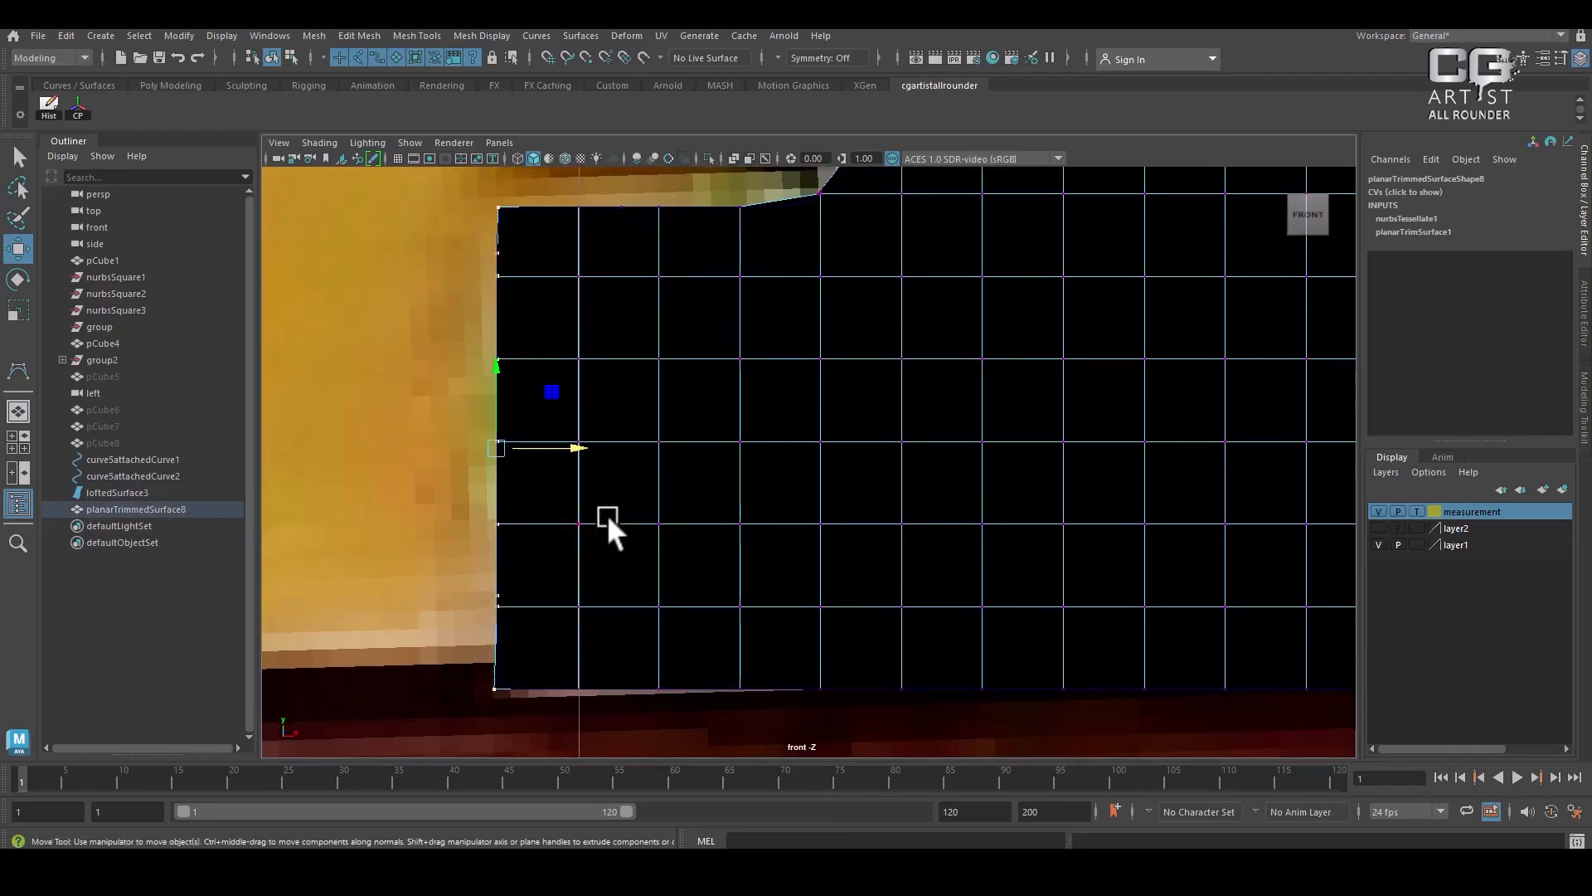
{"action": "key", "text": "r"}
{"action": "left_click_drag", "start_coordinate": [574, 447], "coordinate": [369, 457]}
Scale the vertices at the cap's right end into a straight vertical line and move them out to the outline edge
{"action": "scroll", "coordinate": [841, 425], "scroll_direction": "down", "scroll_amount": 5}
{"action": "middle_click_drag", "start_coordinate": [1236, 379], "coordinate": [702, 385], "text": "alt"}
{"action": "middle_click_drag", "start_coordinate": [1249, 413], "coordinate": [570, 424], "text": "alt"}
{"action": "scroll", "coordinate": [953, 479], "scroll_direction": "up", "scroll_amount": 3}
{"action": "middle_click_drag", "start_coordinate": [1091, 355], "coordinate": [917, 295], "text": "alt"}
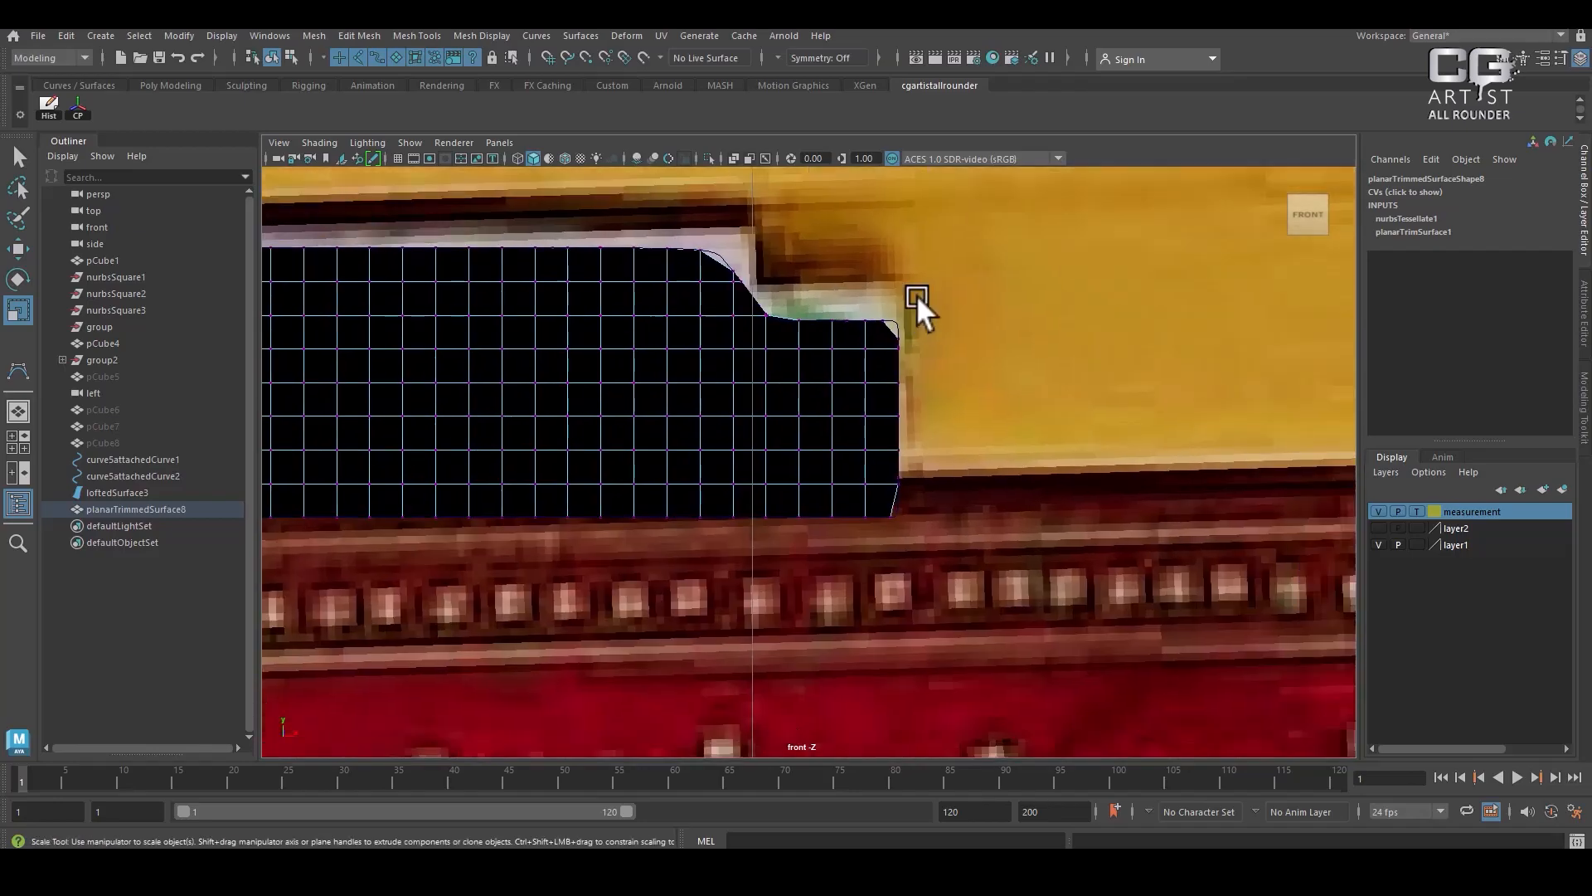
{"action": "scroll", "coordinate": [919, 294], "scroll_direction": "up", "scroll_amount": 2}
{"action": "left_click_drag", "start_coordinate": [970, 235], "coordinate": [900, 589]}
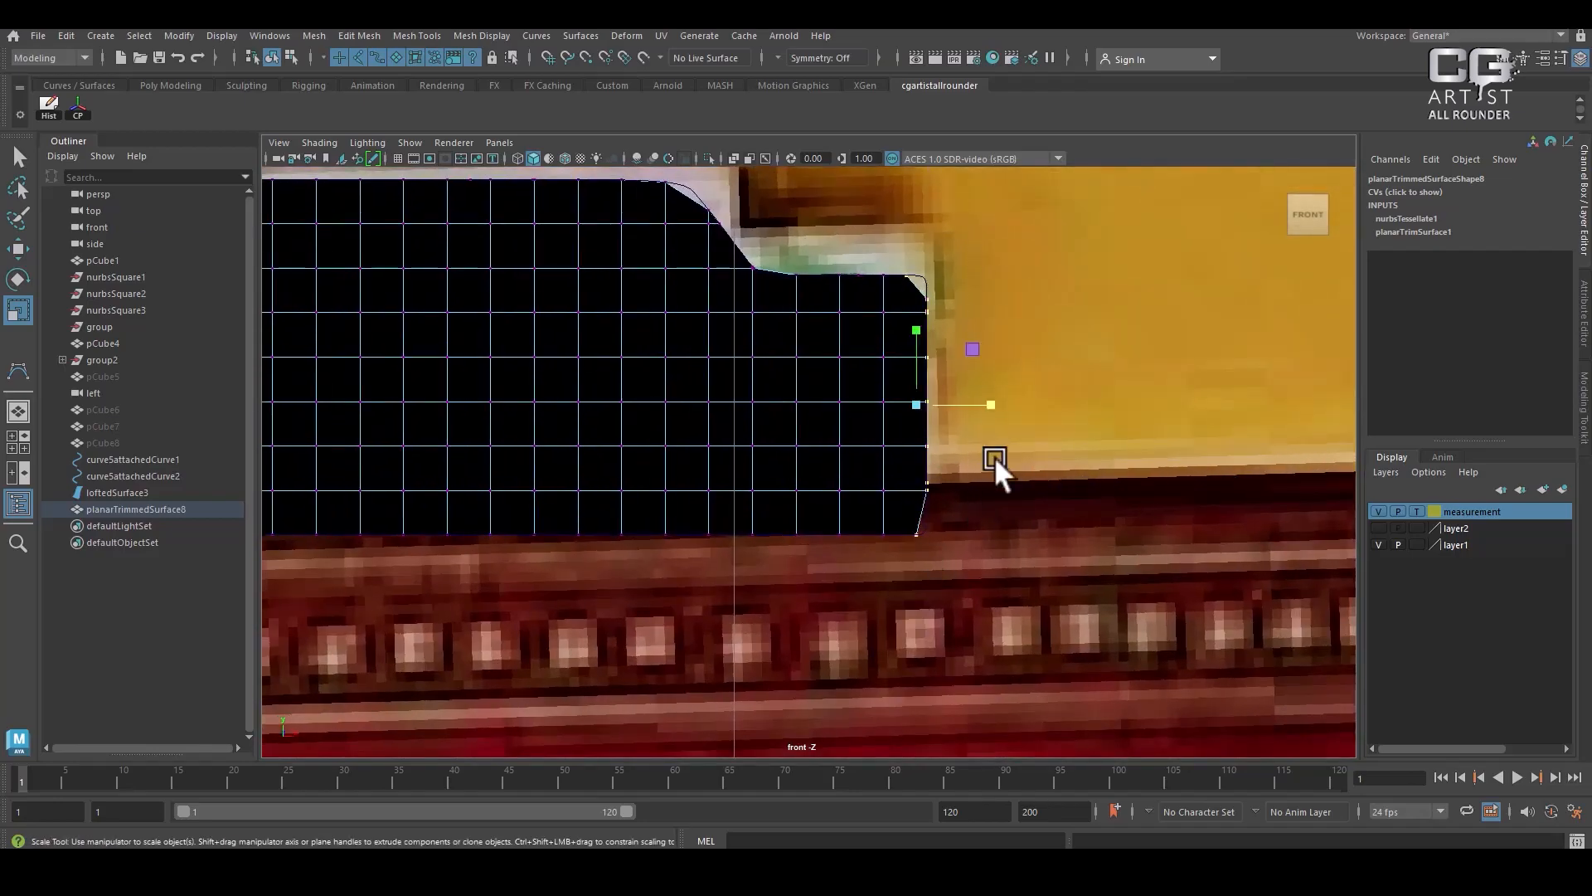
{"action": "left_click_drag", "start_coordinate": [996, 406], "coordinate": [581, 439]}
{"action": "key", "text": "w"}
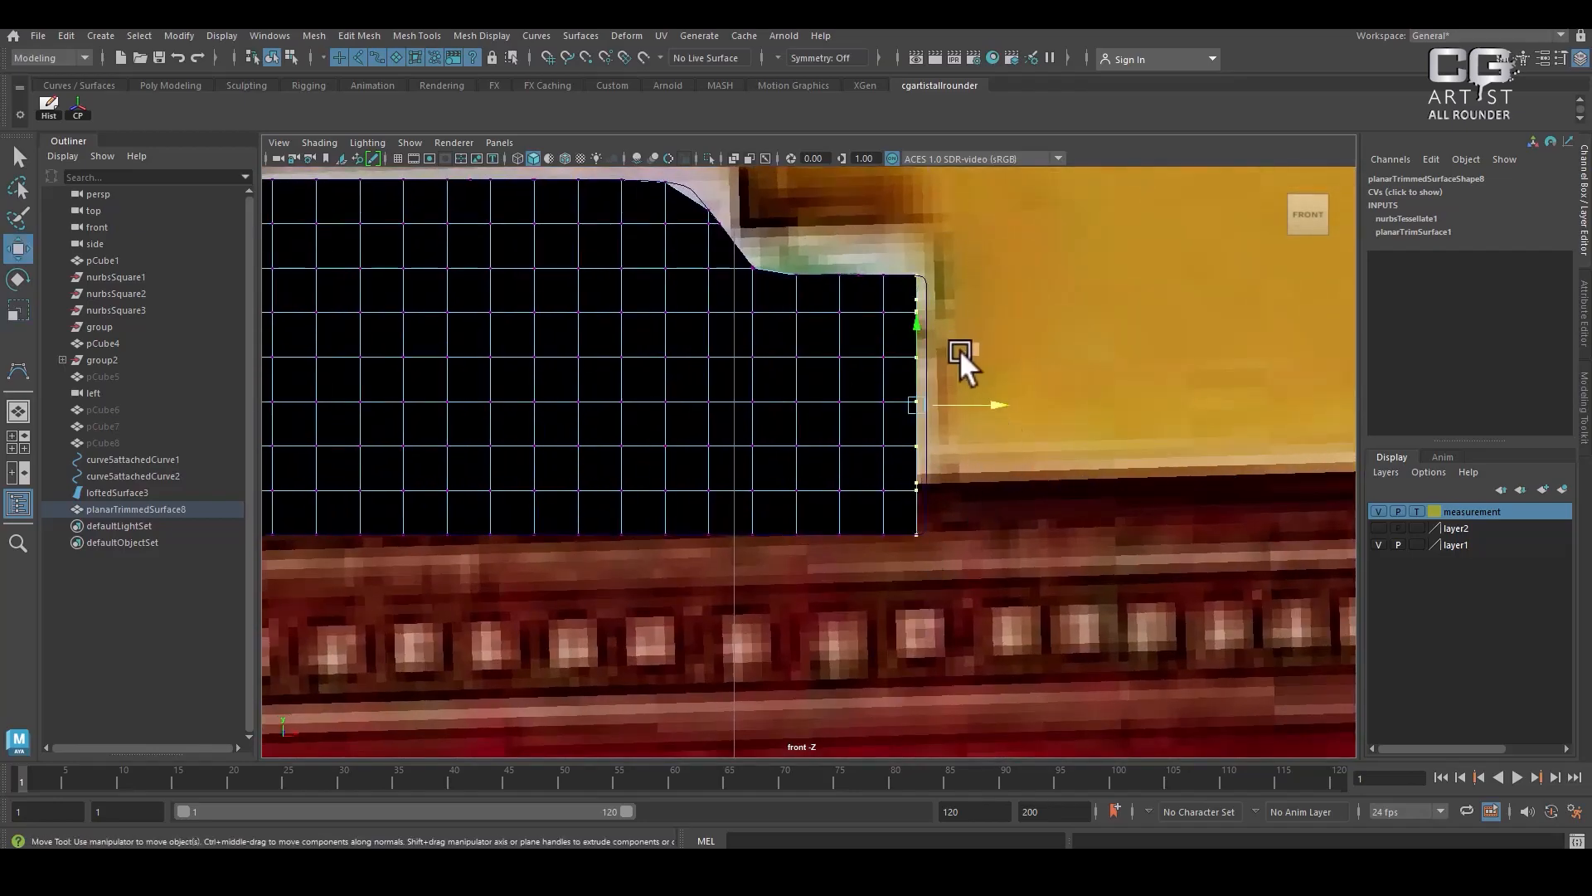
{"action": "left_click_drag", "start_coordinate": [989, 398], "coordinate": [998, 397]}
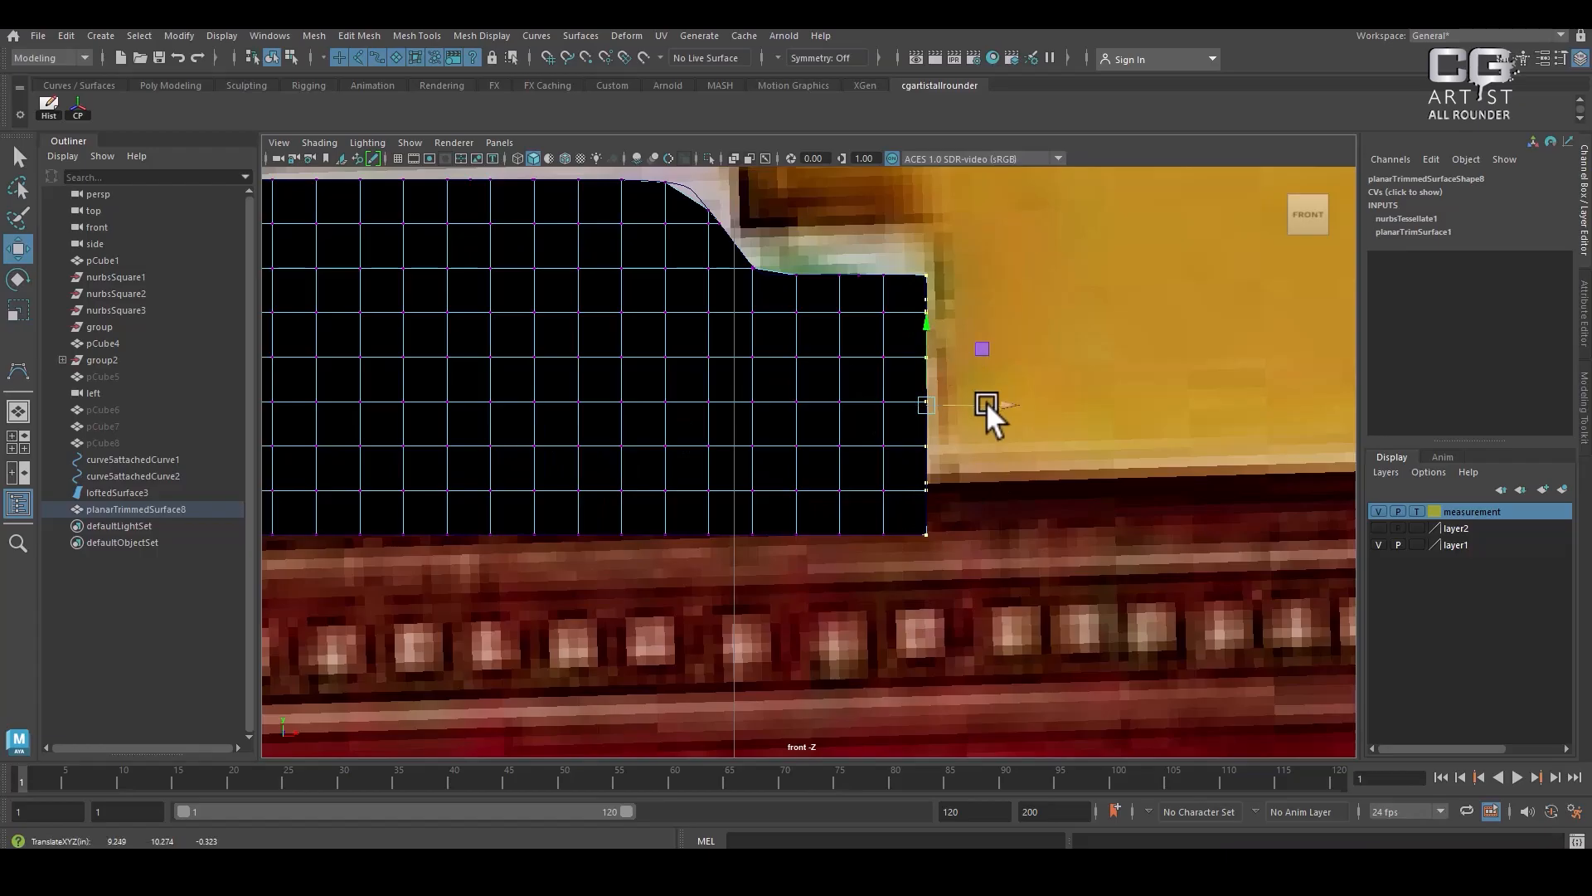
Try to adjust the vertex at the cap's curved right shoulder to fit the outline curve
{"action": "middle_click_drag", "start_coordinate": [738, 170], "coordinate": [917, 365], "text": "alt"}
{"action": "right_click_drag", "start_coordinate": [917, 365], "coordinate": [1050, 366], "text": "alt"}
{"action": "left_click_drag", "start_coordinate": [991, 349], "coordinate": [994, 349]}
{"action": "left_click", "coordinate": [1022, 334]}
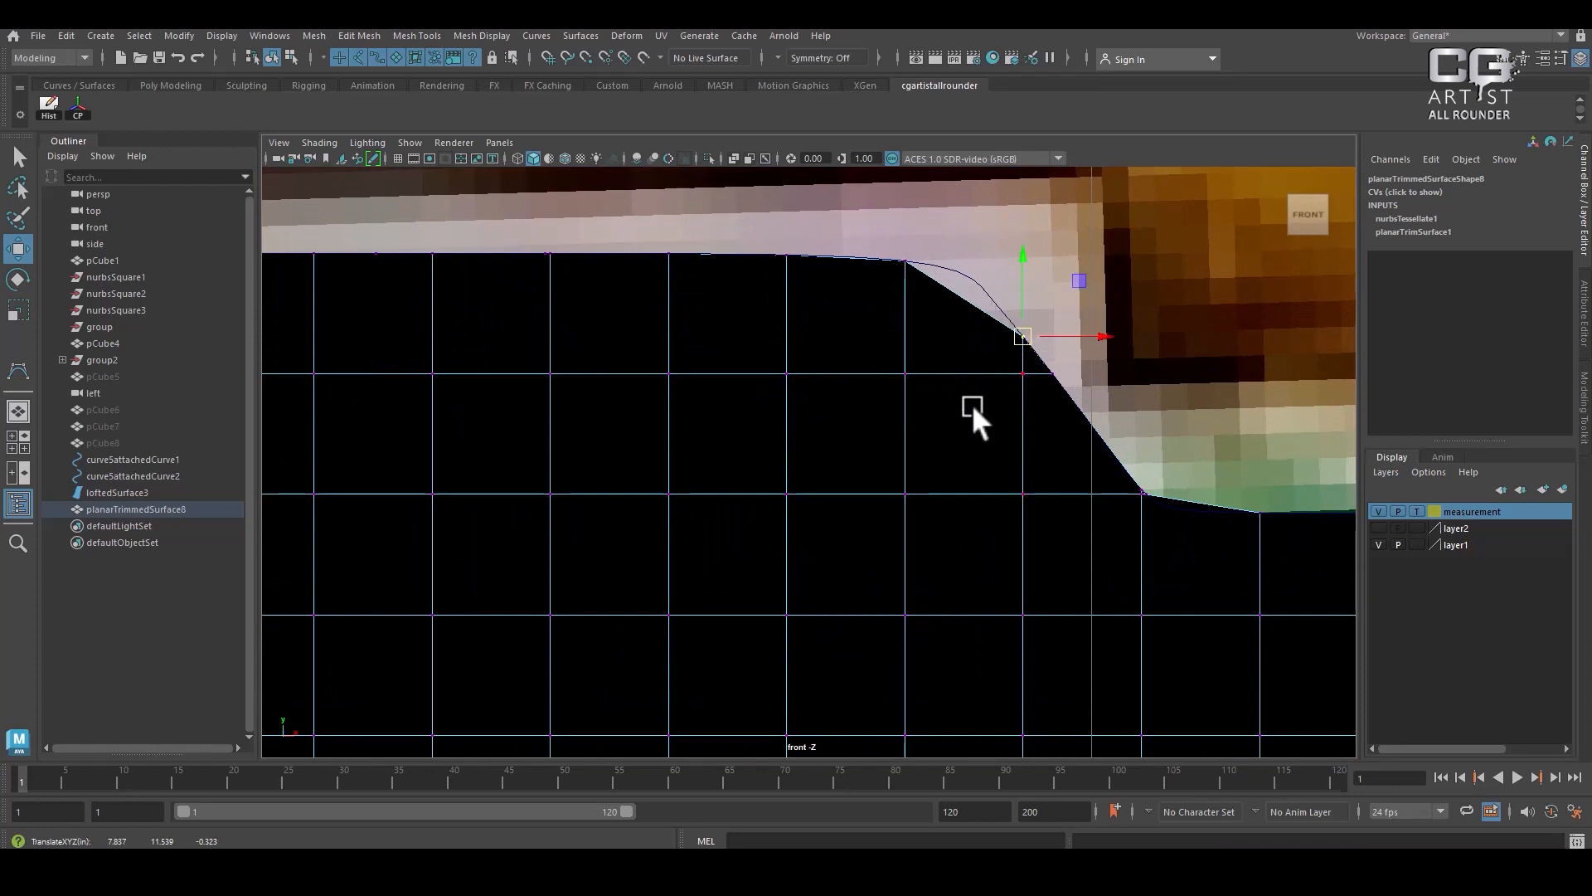
Multi-Cut the cap from the middle of the shoulder's slanted border edge to the nearest inner grid vertex
{"action": "right_click_drag", "start_coordinate": [960, 411], "coordinate": [991, 453], "text": "alt"}
{"action": "key", "text": "space"}
{"action": "left_click_drag", "start_coordinate": [991, 453], "coordinate": [913, 481]}
{"action": "right_click_drag", "start_coordinate": [917, 378], "coordinate": [1086, 300]}
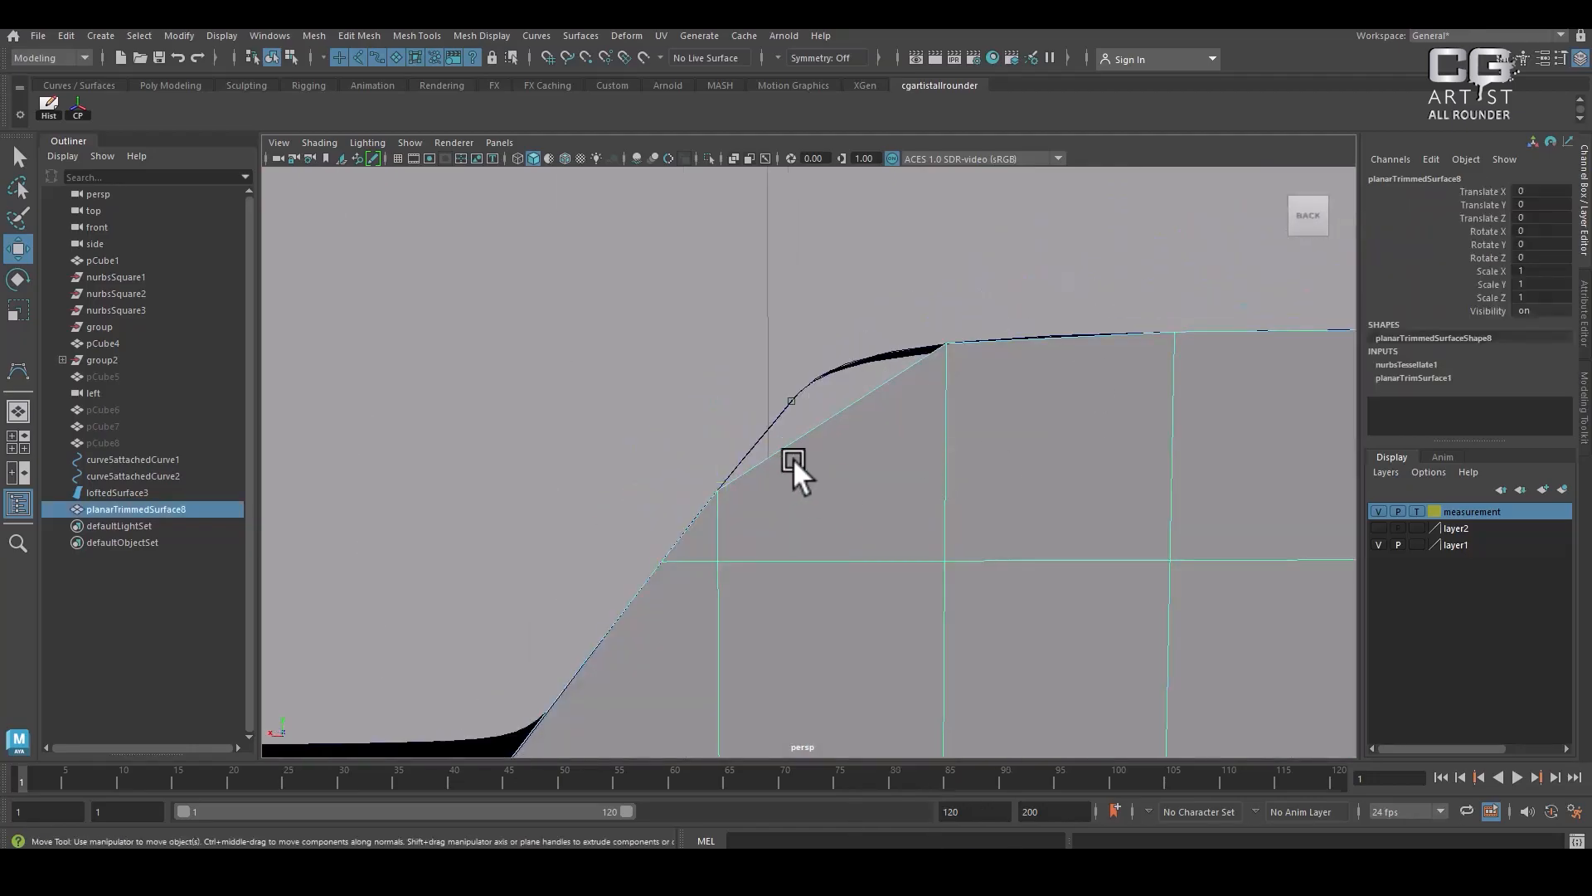
{"action": "right_click", "coordinate": [1057, 388], "text": "shift"}
{"action": "left_click", "coordinate": [106, 35]}
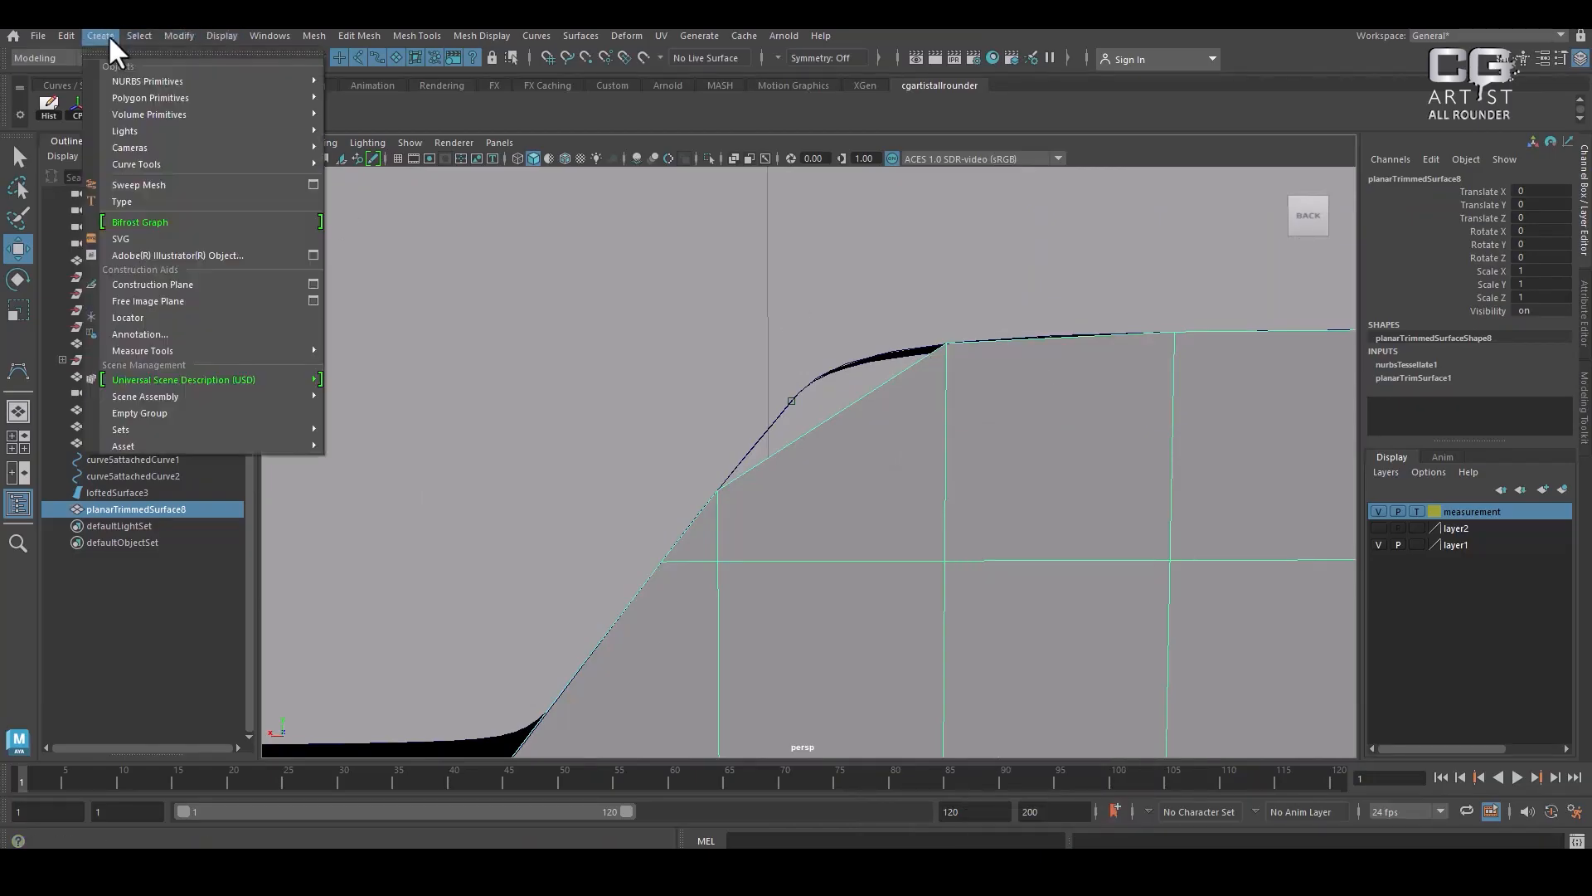
{"action": "mouse_move", "coordinate": [182, 96]}
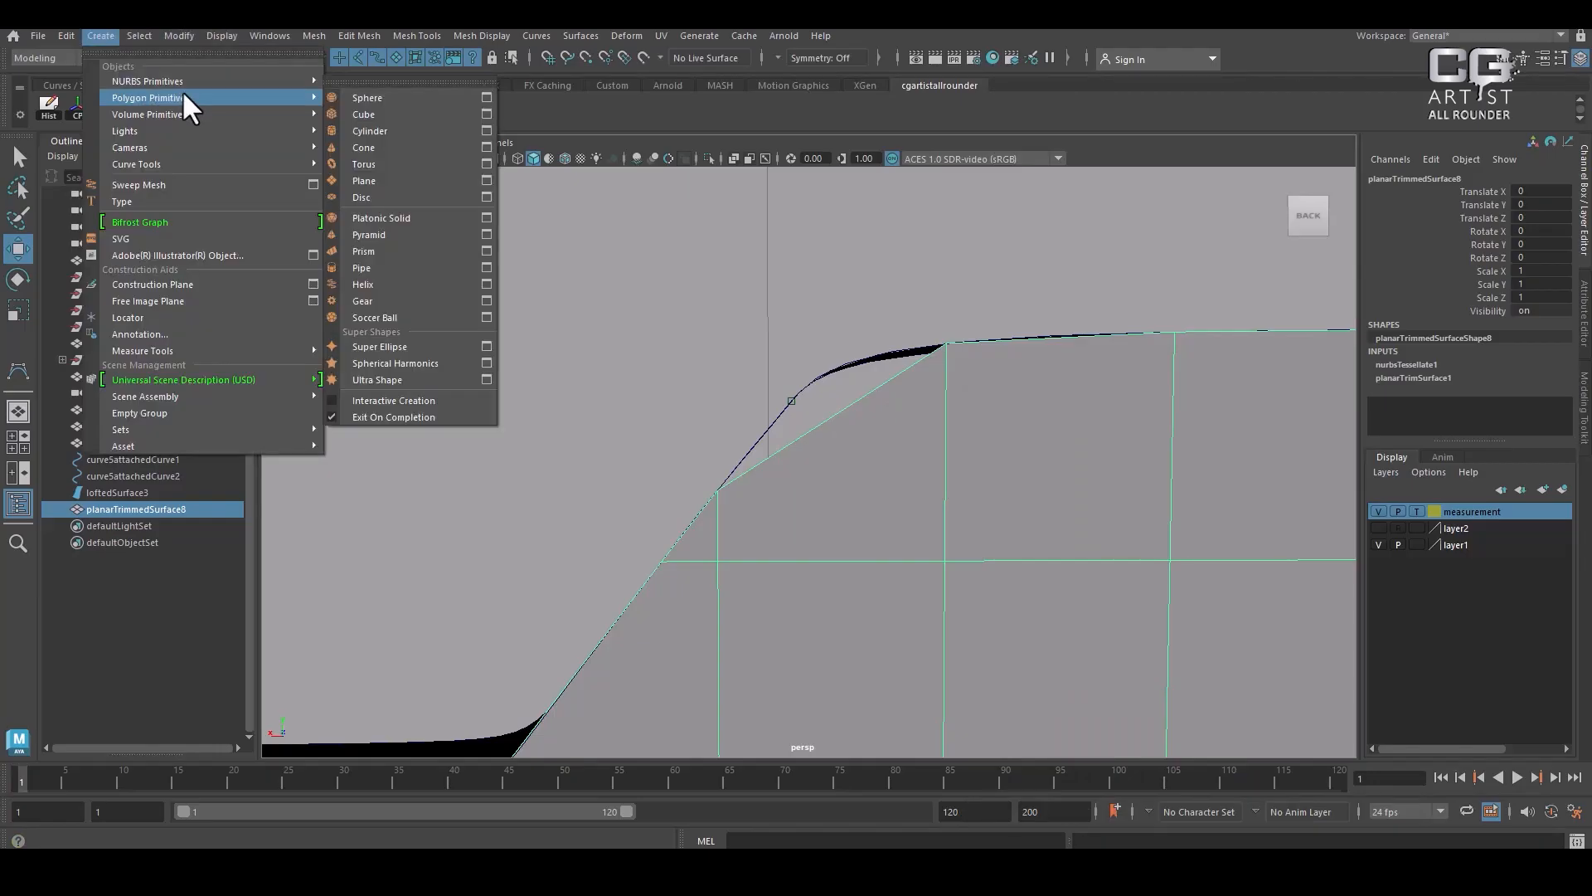
{"action": "left_click", "coordinate": [879, 411]}
{"action": "right_click", "coordinate": [1027, 367], "text": "shift"}
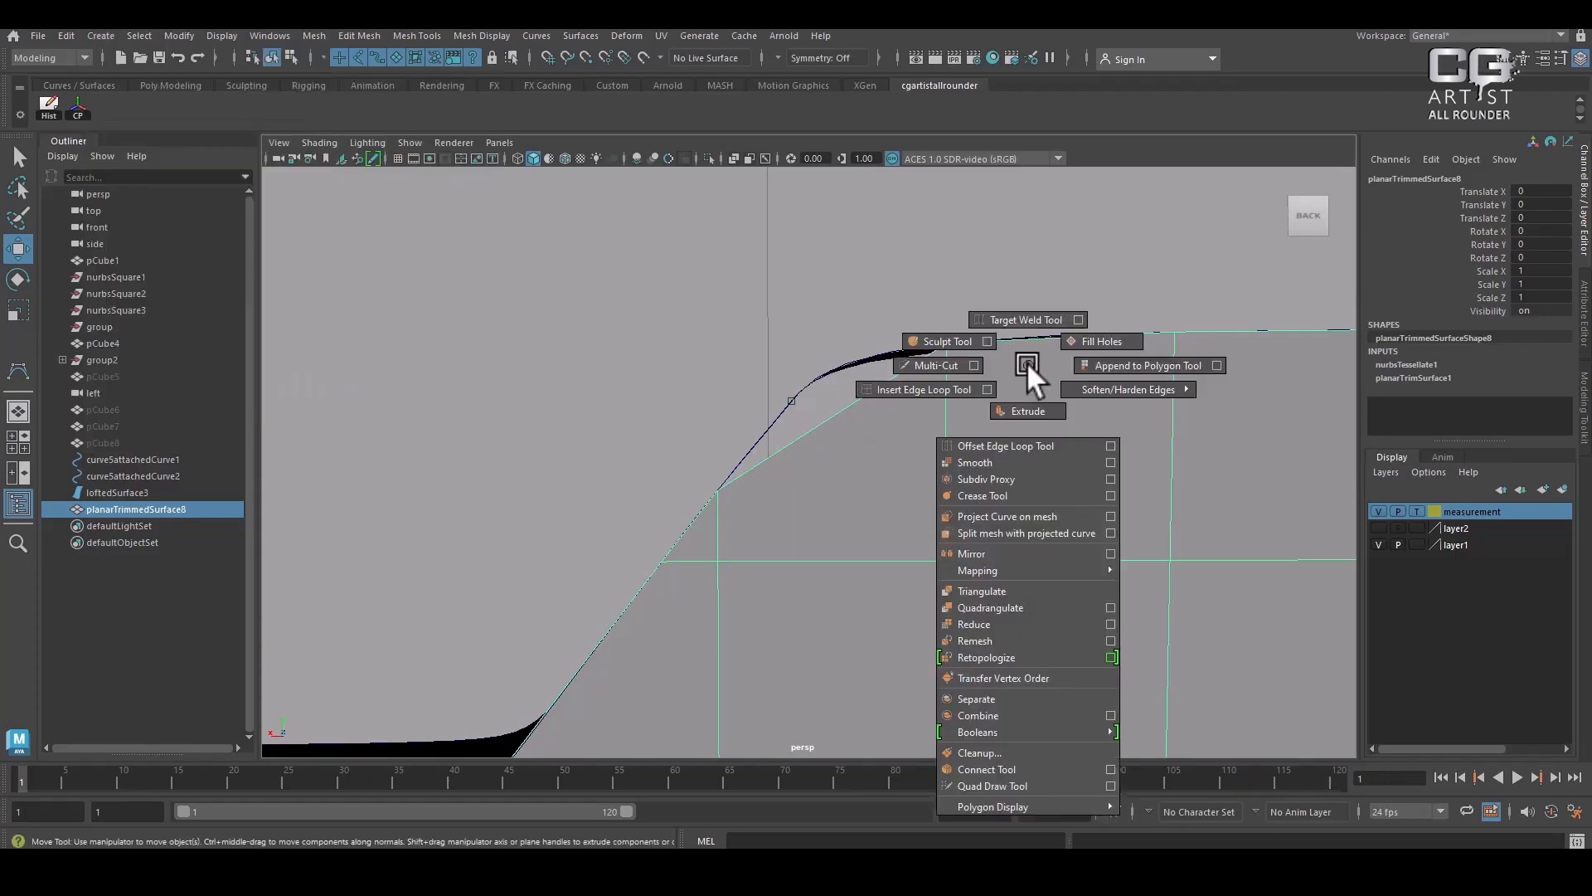
{"action": "left_click", "coordinate": [924, 365]}
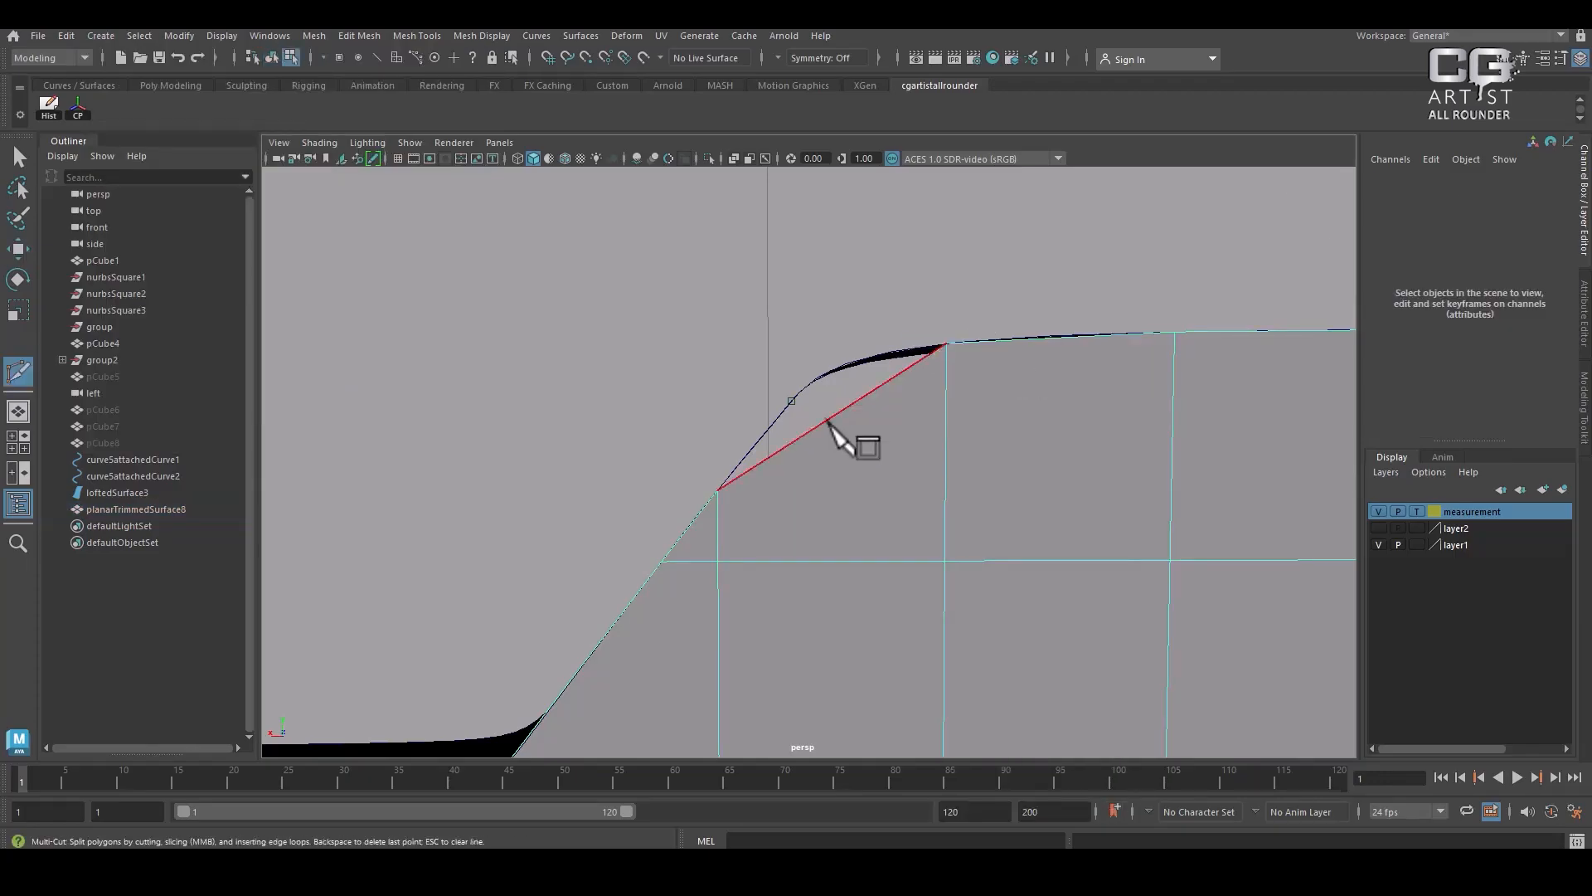
{"action": "left_click", "coordinate": [827, 421]}
{"action": "left_click", "coordinate": [945, 652]}
{"action": "key", "text": "Return"}
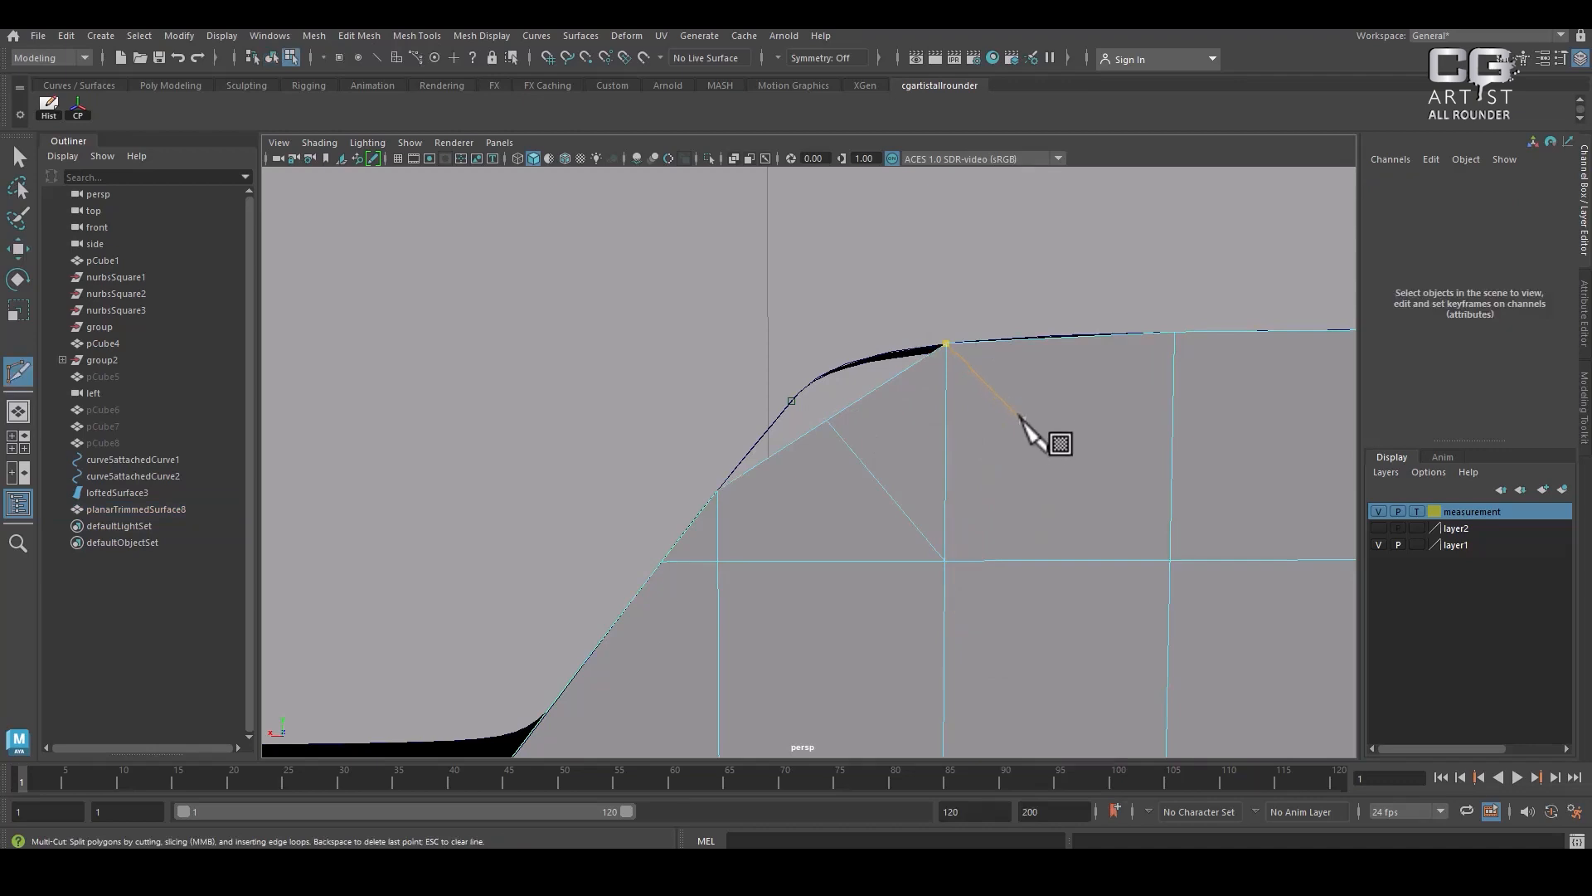
In the front view, move the new shoulder vertex outward onto the outline curve
{"action": "key", "text": "w"}
{"action": "right_click", "coordinate": [1048, 381]}
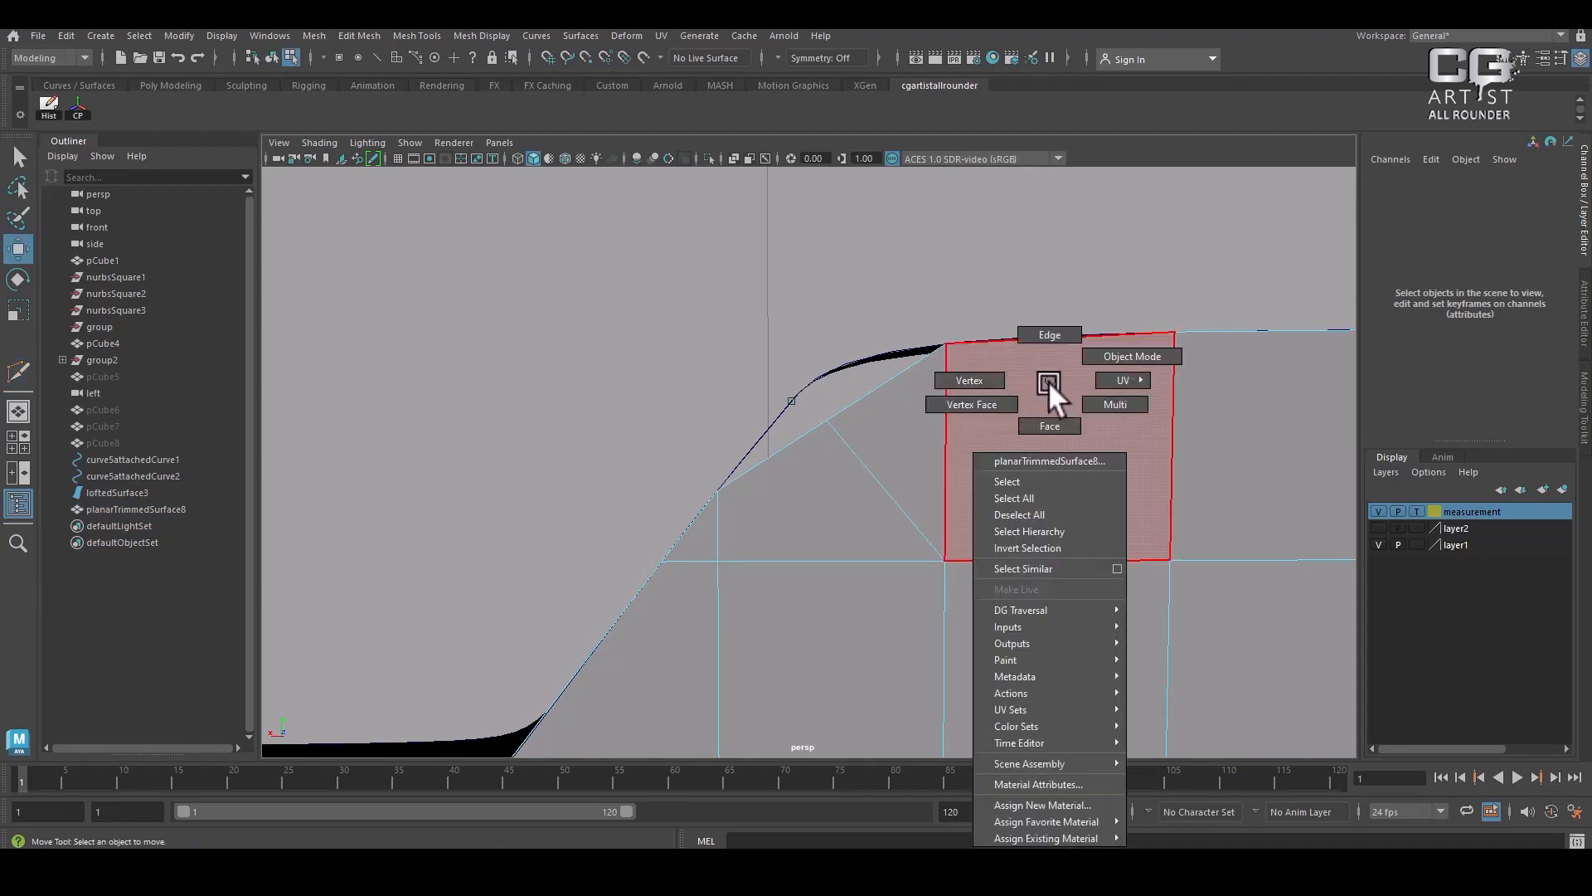
{"action": "left_click", "coordinate": [889, 380]}
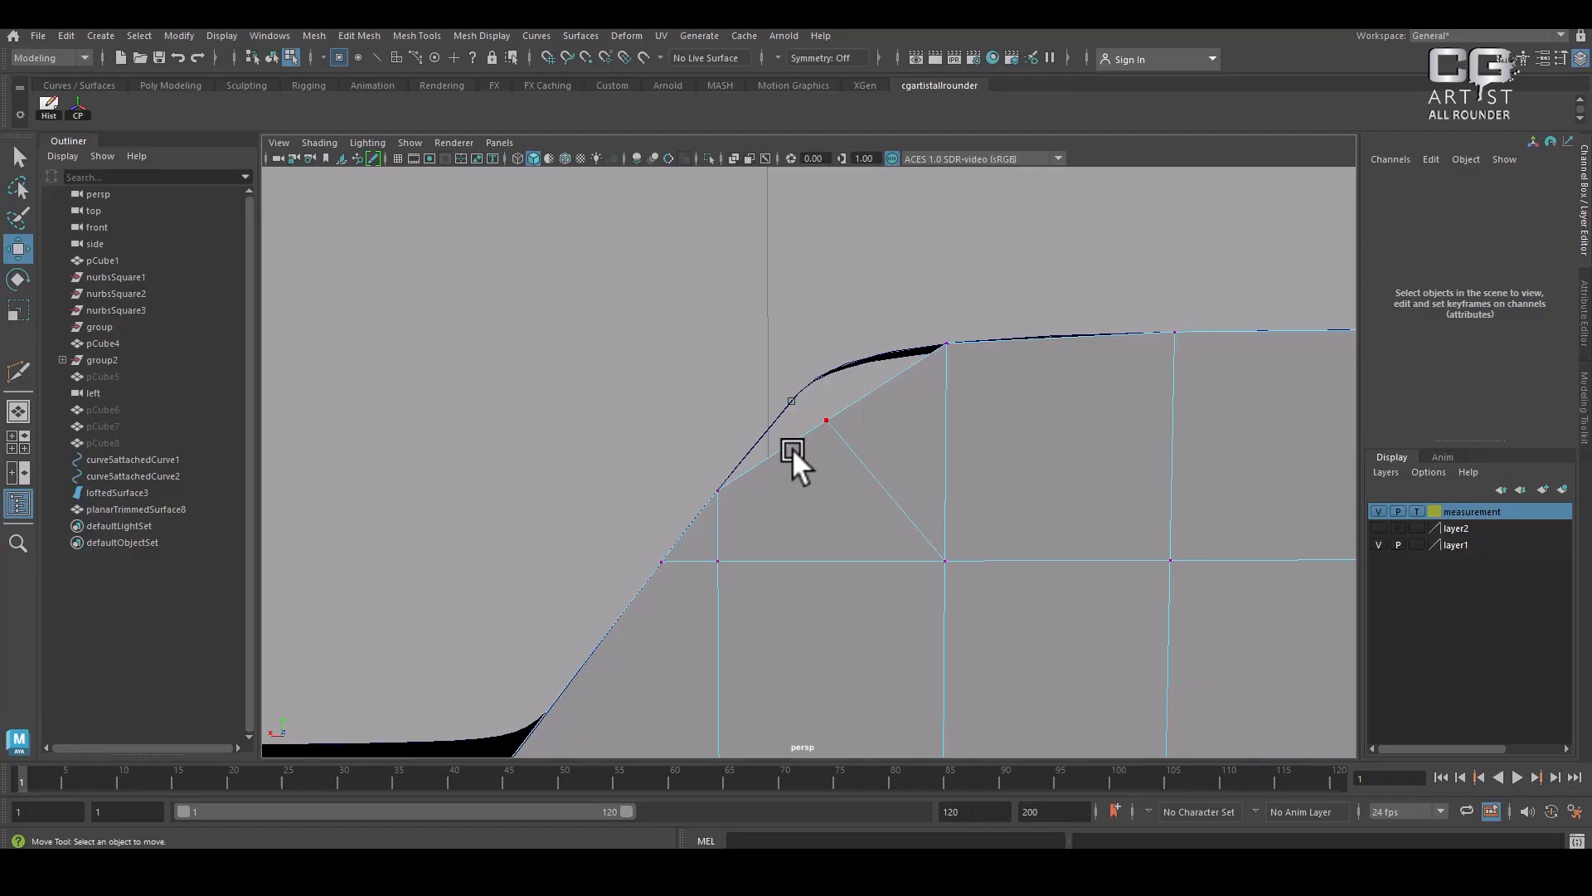
{"action": "left_click", "coordinate": [826, 420]}
{"action": "key", "text": "space"}
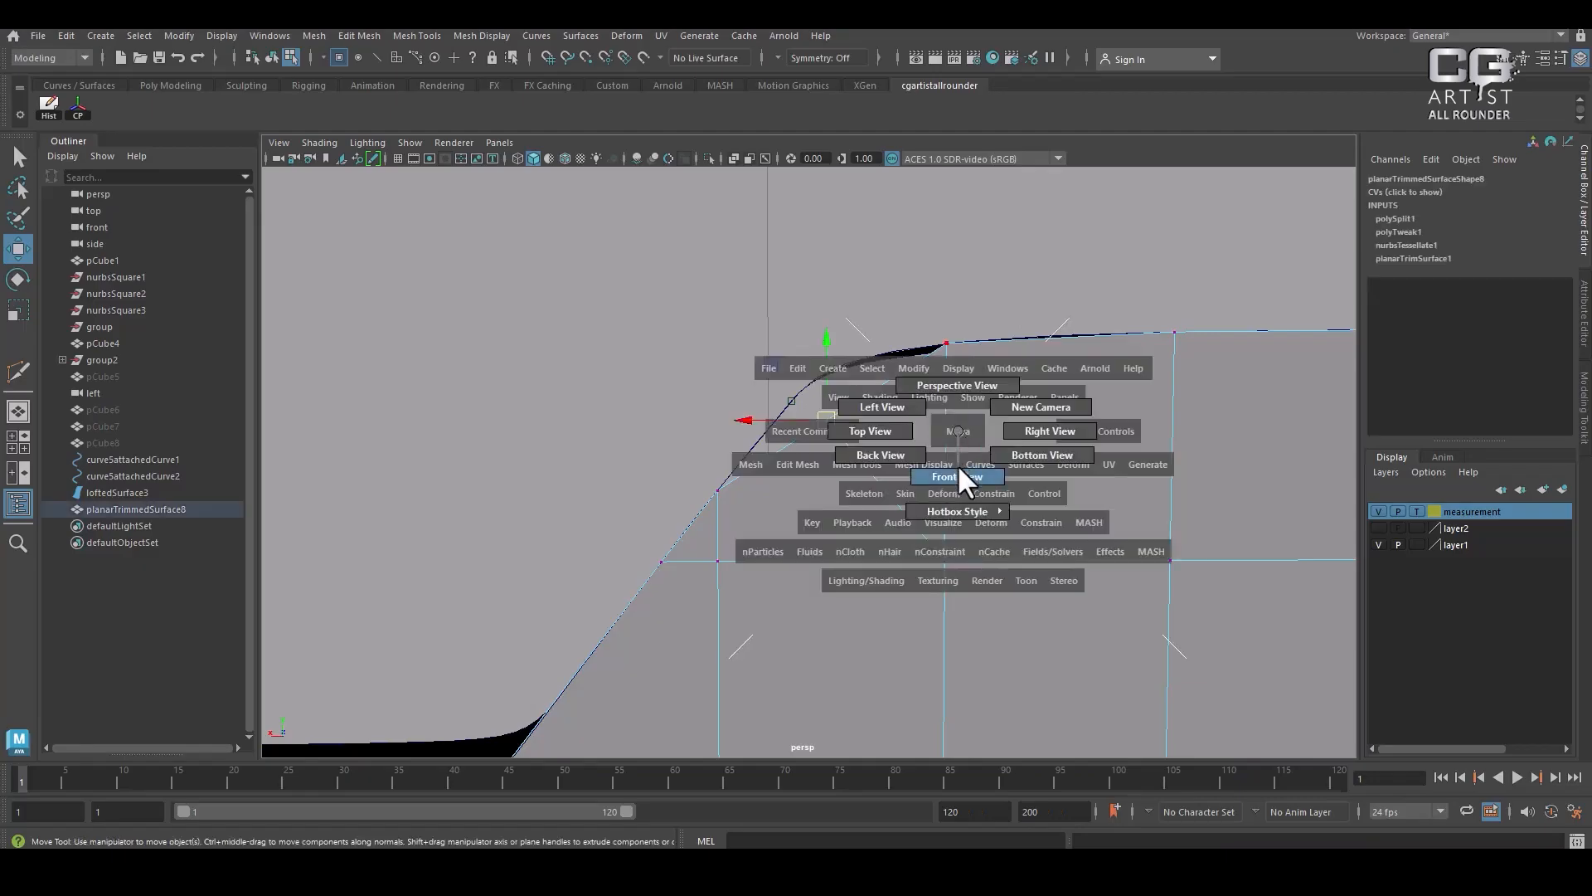
{"action": "left_click", "coordinate": [959, 462]}
{"action": "scroll", "coordinate": [921, 594], "scroll_direction": "up", "scroll_amount": 3}
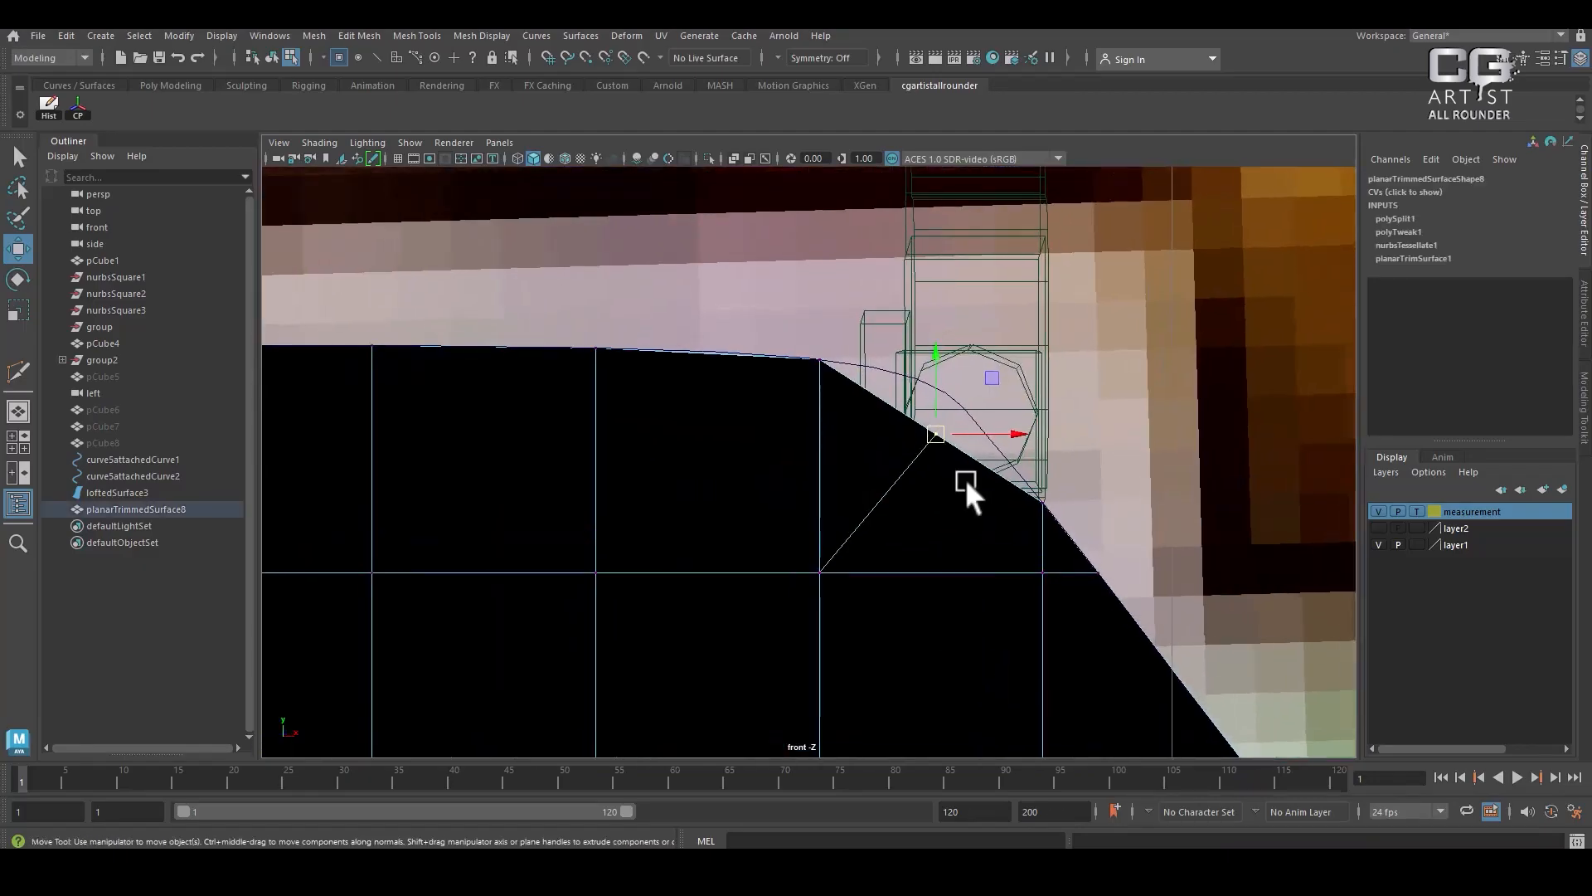
{"action": "left_click_drag", "start_coordinate": [937, 433], "coordinate": [955, 393]}
Cut a second edge from the same inner grid vertex to the shoulder's border, beside the first cut
{"action": "key", "text": "space"}
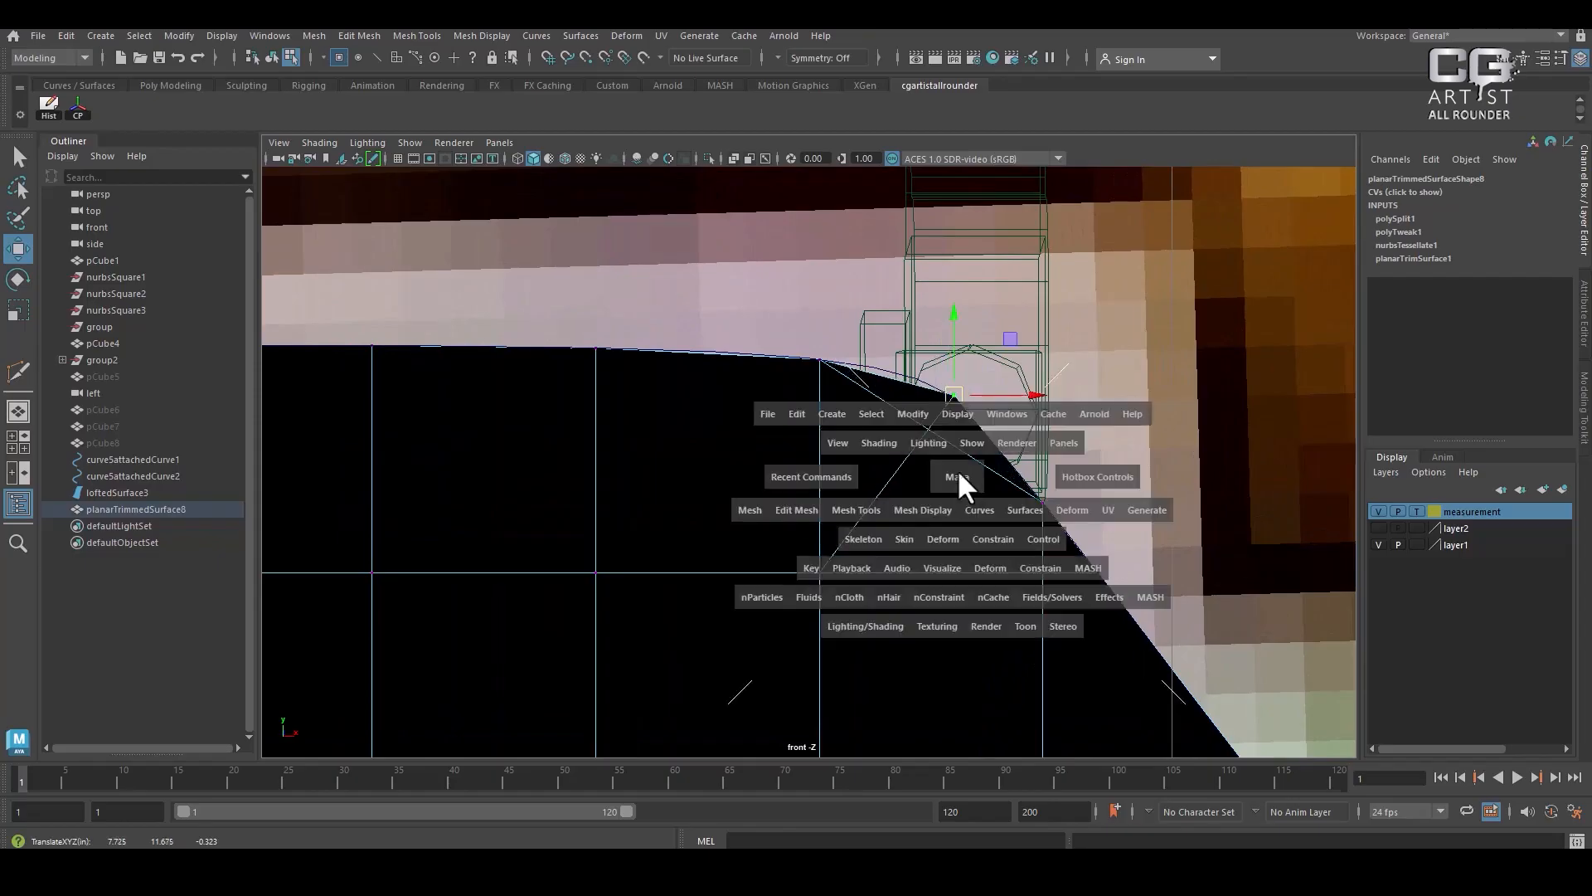
{"action": "left_click", "coordinate": [959, 477]}
{"action": "left_click_drag", "start_coordinate": [951, 448], "coordinate": [911, 479], "text": "alt"}
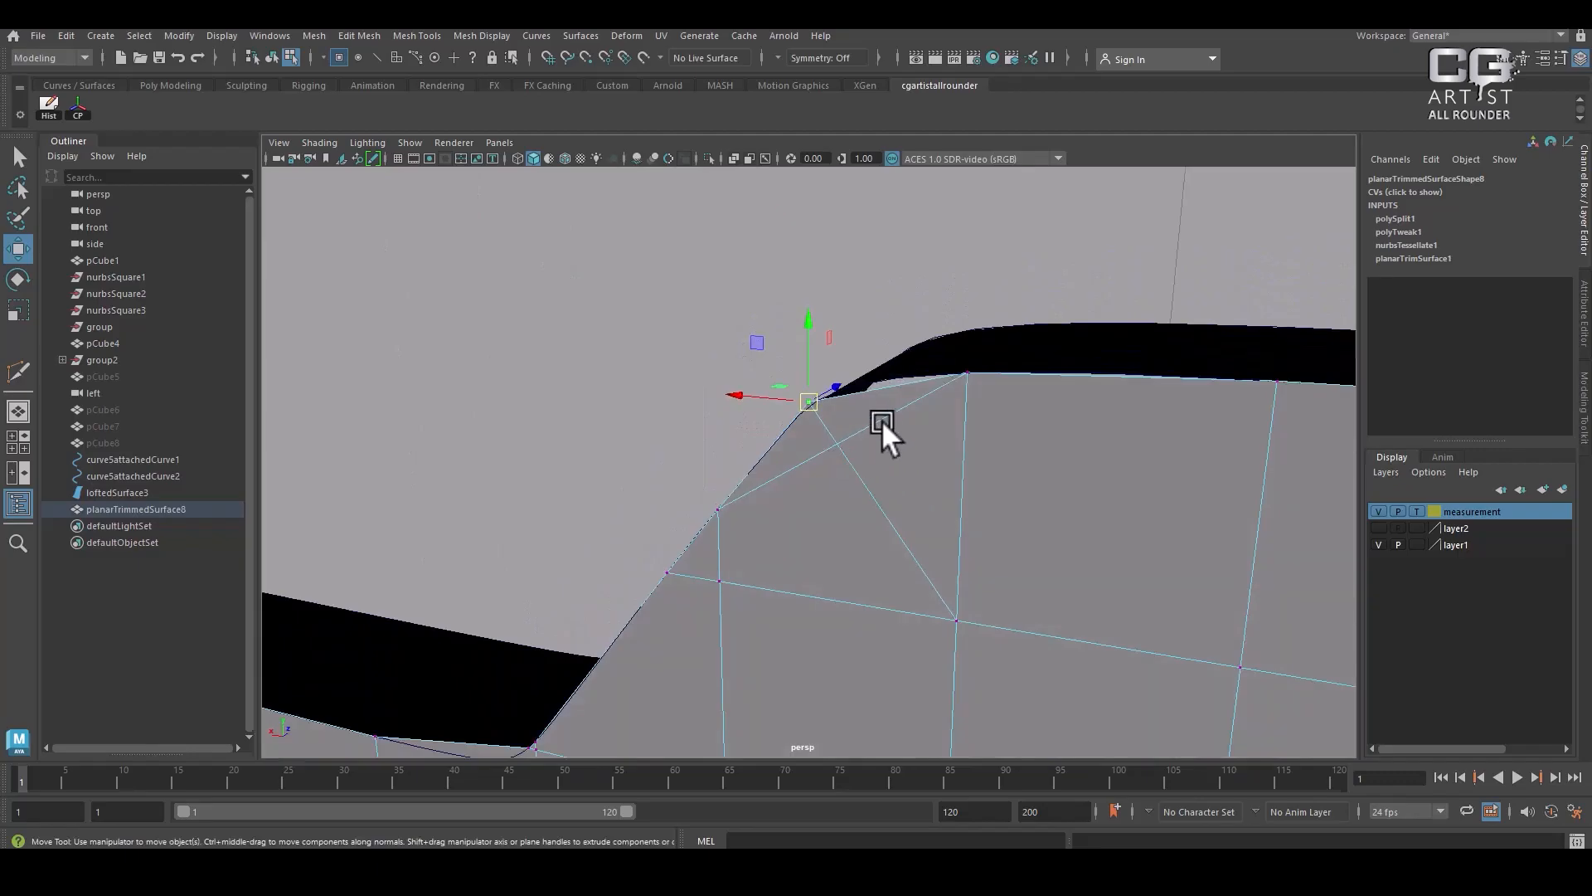
{"action": "left_click_drag", "start_coordinate": [930, 416], "coordinate": [913, 411], "text": "alt"}
{"action": "mouse_move", "coordinate": [949, 405]}
{"action": "right_mouse_down"}
{"action": "mouse_move", "coordinate": [1032, 434]}
{"action": "mouse_move", "coordinate": [934, 386]}
{"action": "right_mouse_up"}
{"action": "left_click", "coordinate": [961, 614]}
{"action": "key", "text": "w"}
Move the second cut's border vertex up onto the shoulder's outline curve
{"action": "right_click_drag", "start_coordinate": [1006, 378], "coordinate": [792, 355]}
{"action": "left_click", "coordinate": [860, 391]}
{"action": "key", "text": "space"}
{"action": "left_click_drag", "start_coordinate": [977, 370], "coordinate": [912, 367]}
{"action": "left_click_drag", "start_coordinate": [982, 472], "coordinate": [994, 265]}
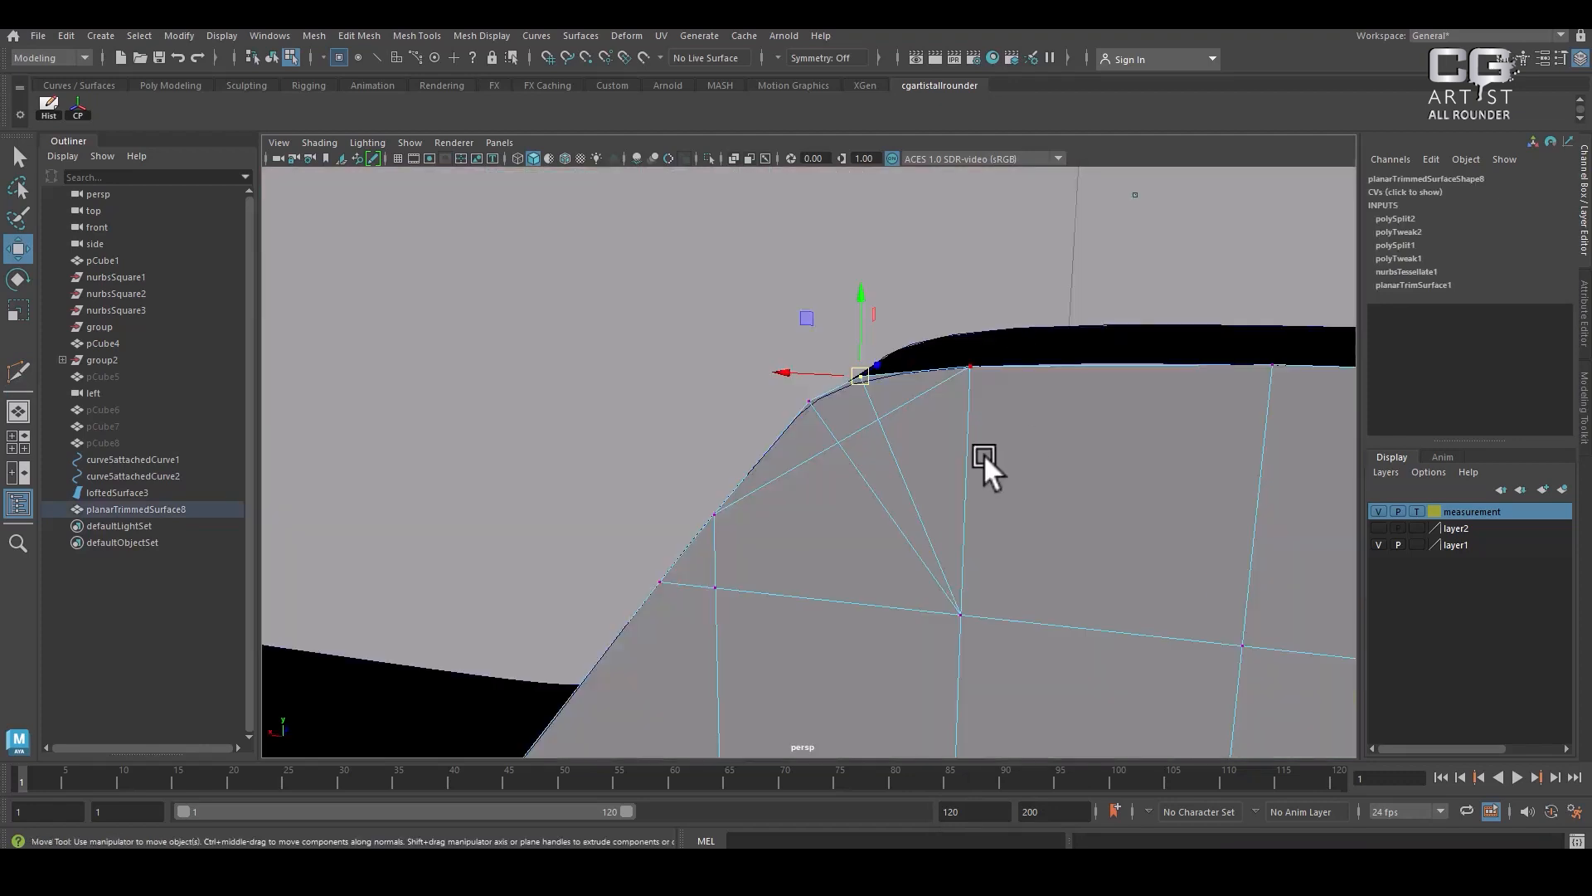
Try to delete the stray diagonal edge crossing the cap's reshaped shoulder
{"action": "right_click_drag", "start_coordinate": [984, 454], "coordinate": [962, 374]}
{"action": "left_click", "coordinate": [952, 387]}
{"action": "key", "text": "Delete"}
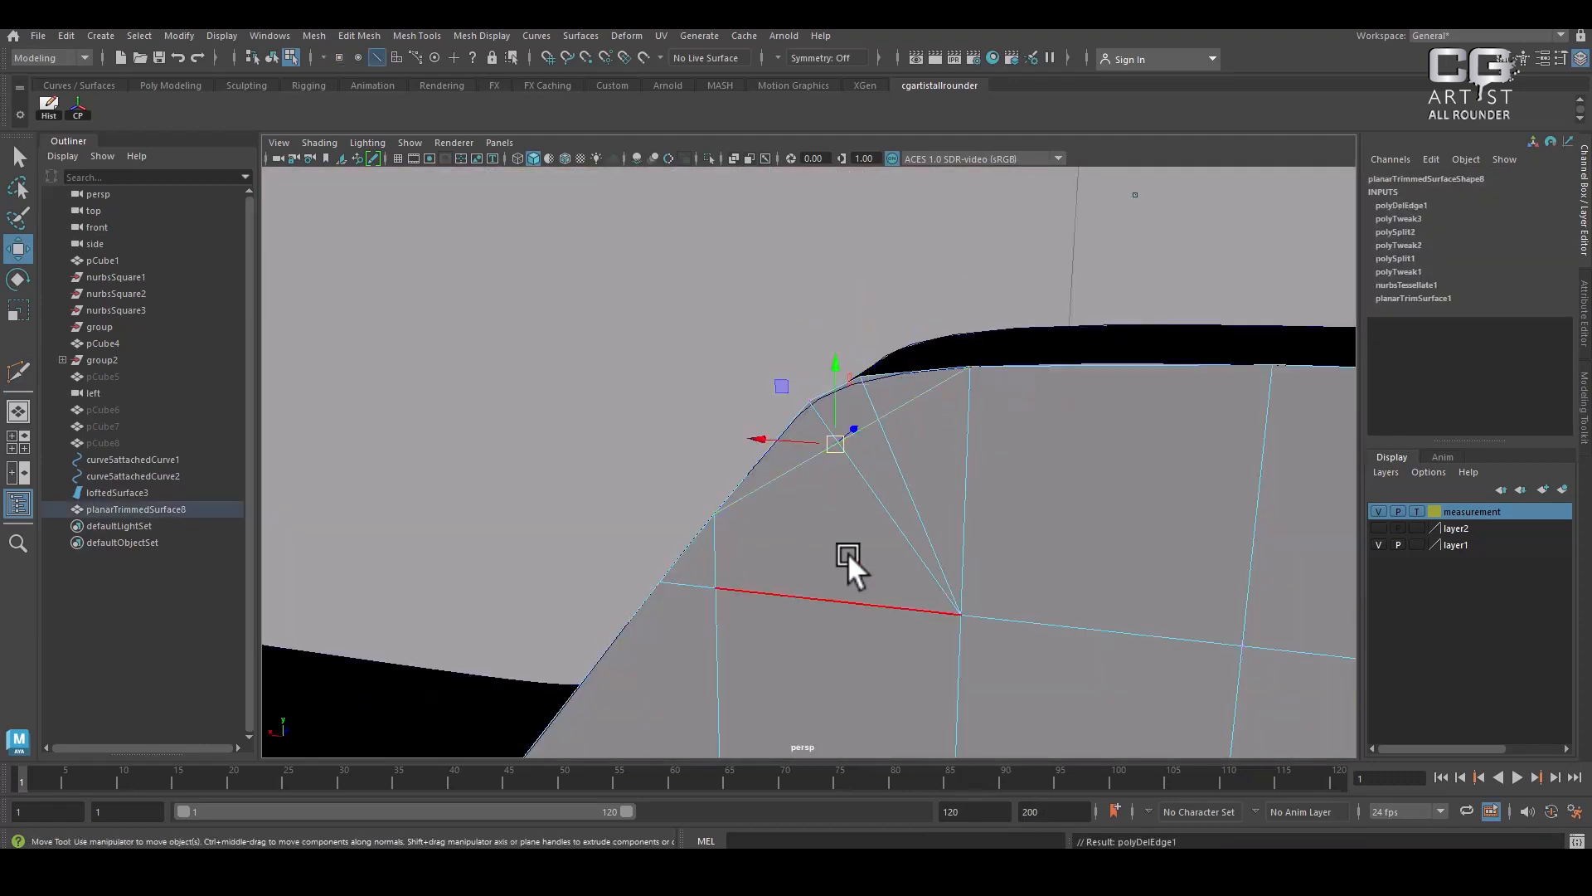
{"action": "key", "text": "Delete"}
Pull the edges around the shoulder away from the cap to check for overlapping faces
{"action": "left_click", "coordinate": [906, 416]}
{"action": "left_click_drag", "start_coordinate": [902, 467], "coordinate": [1057, 470], "text": "alt"}
{"action": "left_click_drag", "start_coordinate": [795, 432], "coordinate": [973, 534]}
{"action": "left_click_drag", "start_coordinate": [898, 445], "coordinate": [989, 478]}
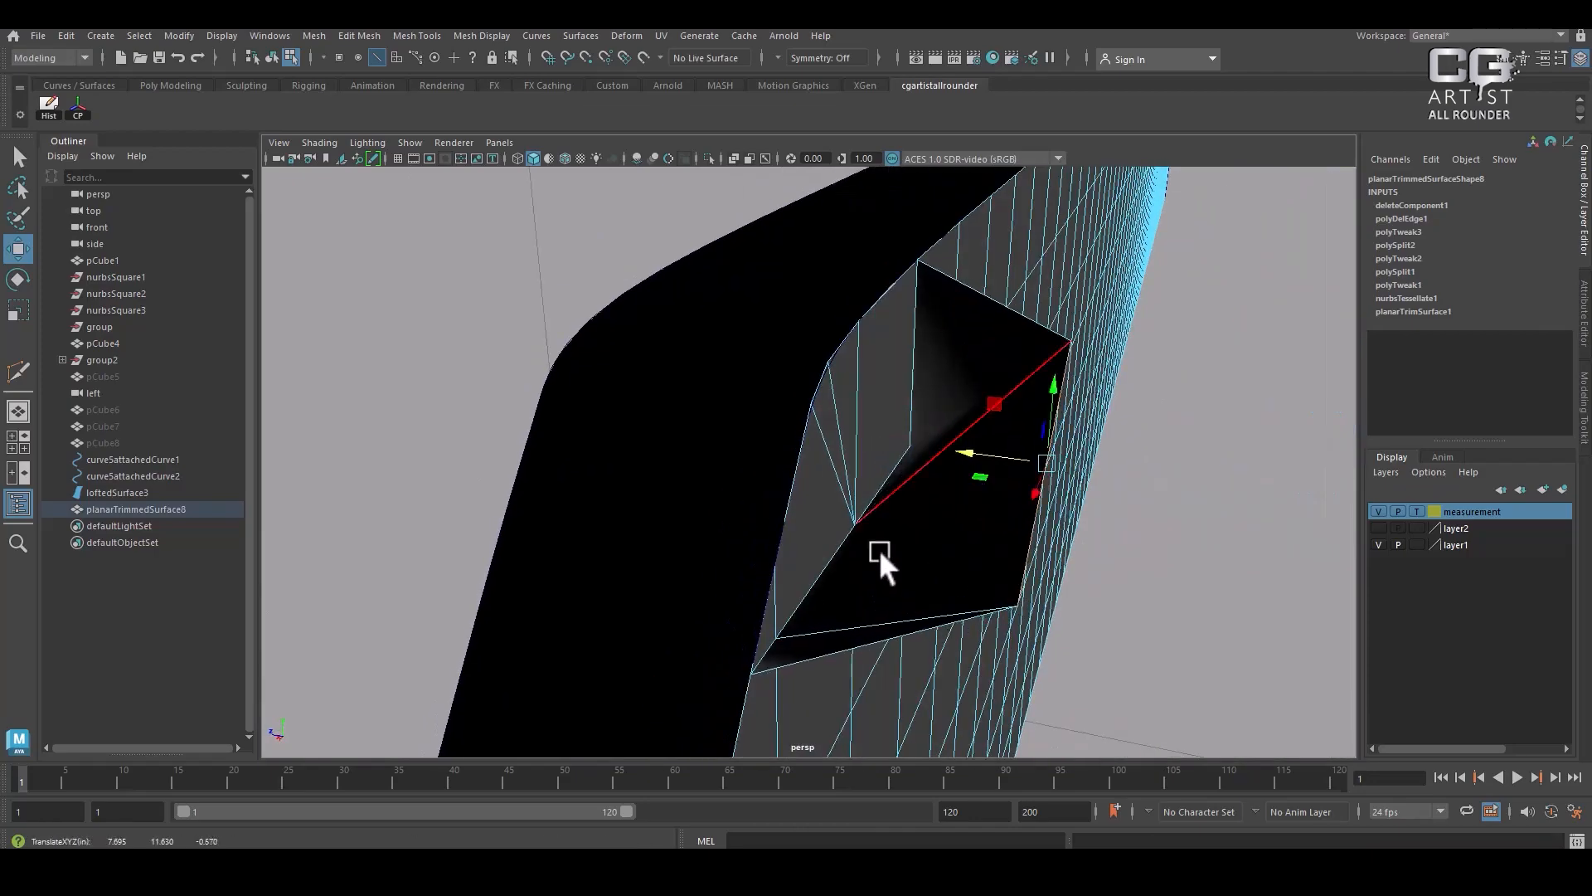
{"action": "left_click", "coordinate": [836, 555]}
{"action": "left_click_drag", "start_coordinate": [760, 562], "coordinate": [818, 571]}
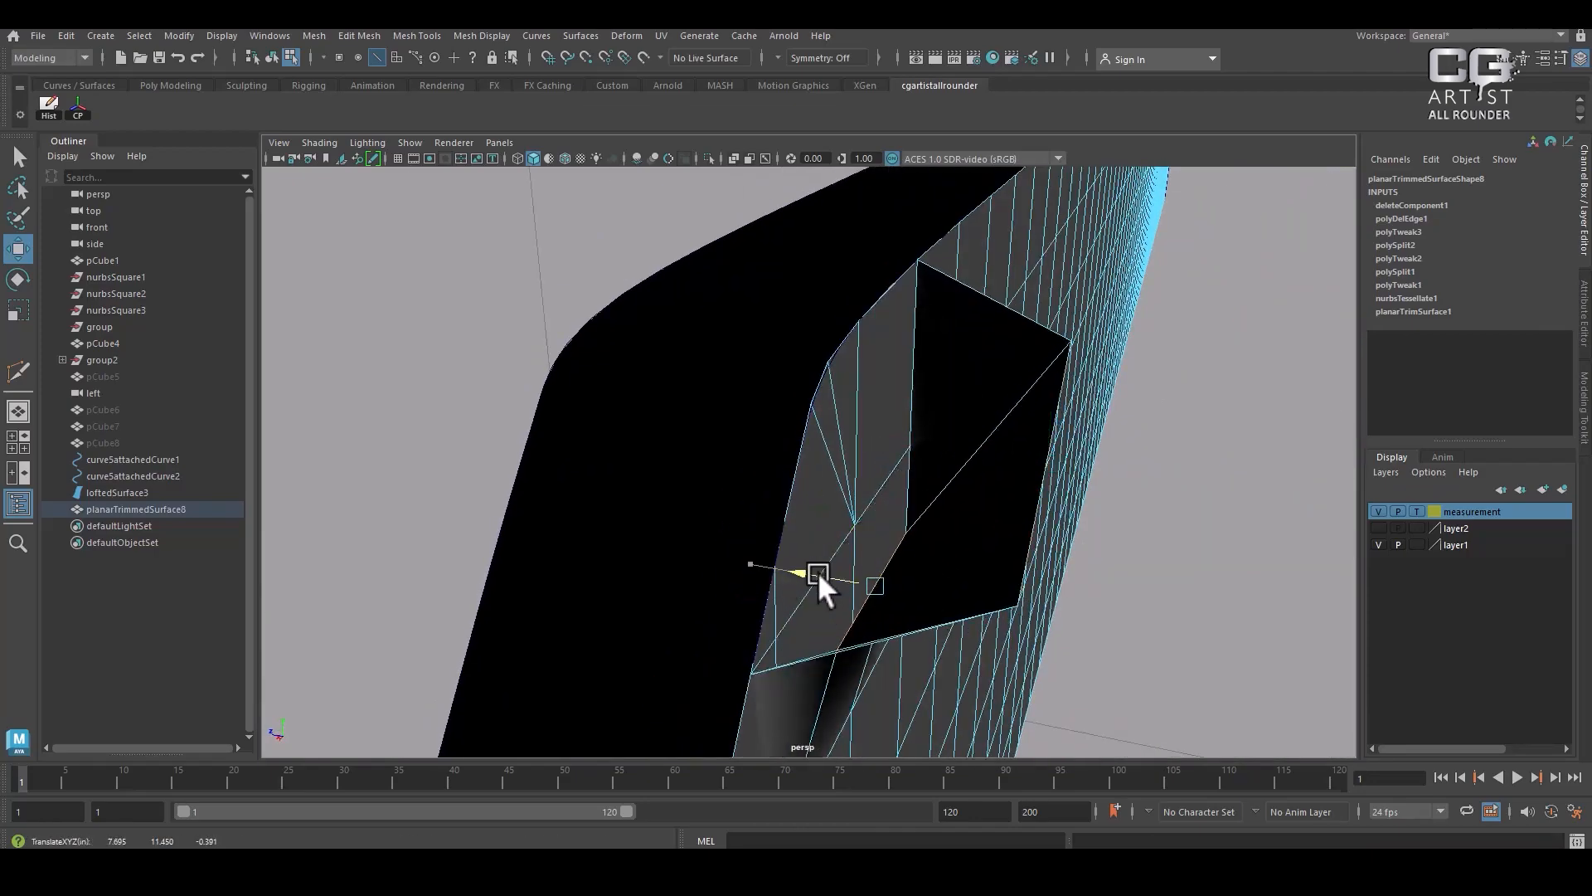
Select the whole duplicate layer of faces overlapping the cap and delete it
{"action": "scroll", "coordinate": [814, 446], "scroll_direction": "down", "scroll_amount": 3}
{"action": "left_click_drag", "start_coordinate": [814, 445], "coordinate": [838, 481], "text": "alt"}
{"action": "right_click_drag", "start_coordinate": [960, 496], "coordinate": [901, 535]}
{"action": "double_click", "coordinate": [869, 601]}
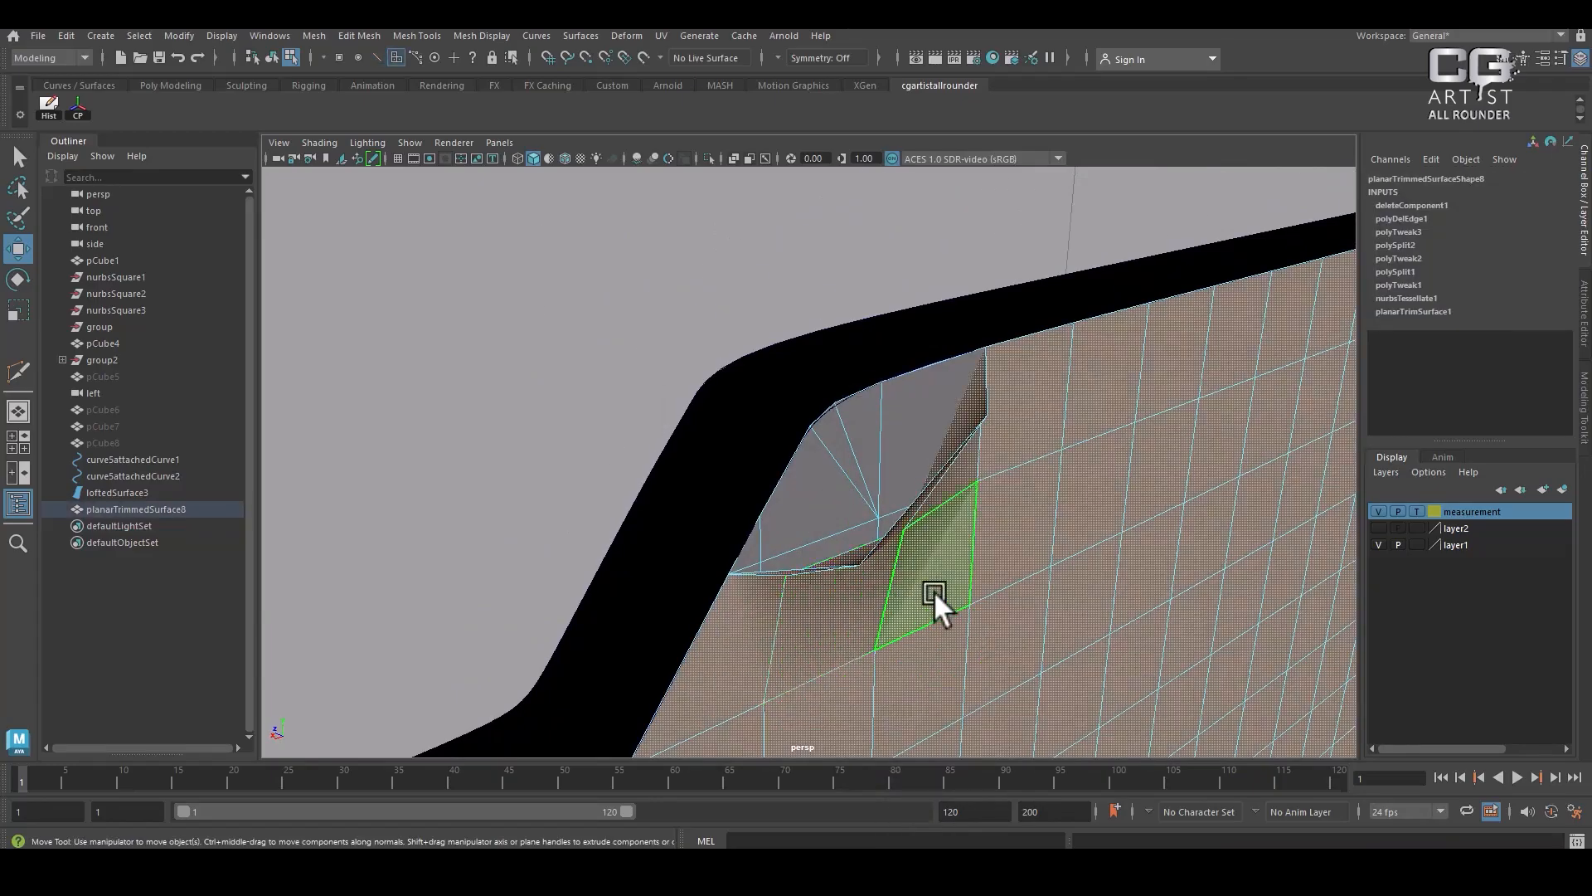
{"action": "key", "text": "Delete"}
{"action": "left_click_drag", "start_coordinate": [914, 521], "coordinate": [883, 493], "text": "alt"}
{"action": "scroll", "coordinate": [887, 505], "scroll_direction": "down", "scroll_amount": 3}
{"action": "left_click_drag", "start_coordinate": [869, 423], "coordinate": [885, 549], "text": "alt"}
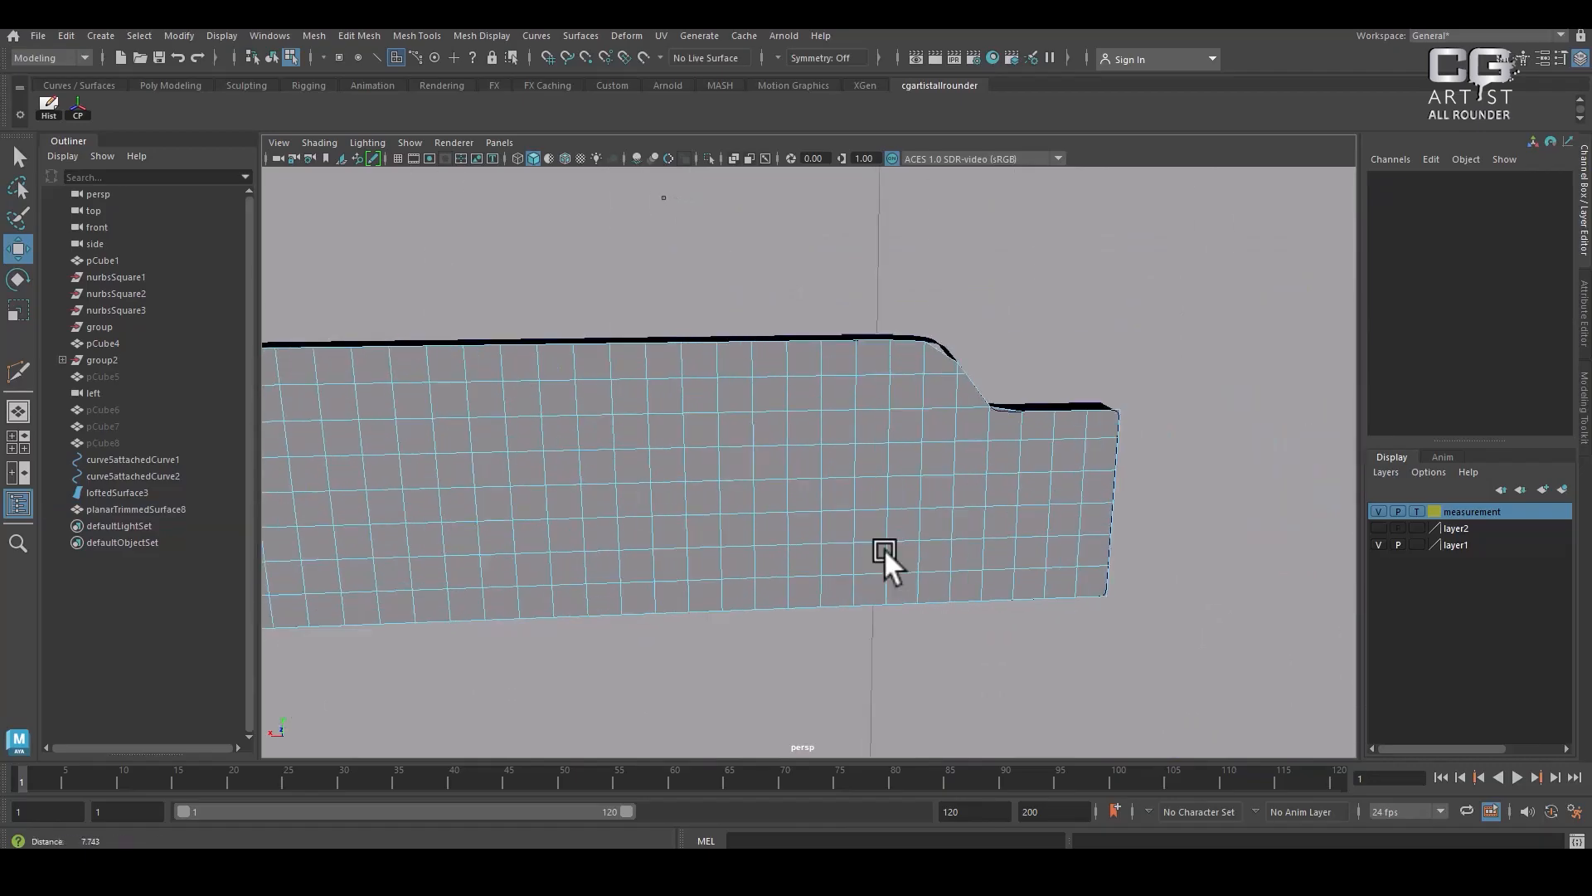
Multi-Cut the cap's opposite shoulder with two edges running from its slanted border to one inner grid vertex
{"action": "middle_click_drag", "start_coordinate": [884, 549], "coordinate": [887, 567], "text": "alt"}
{"action": "scroll", "coordinate": [937, 405], "scroll_direction": "up", "scroll_amount": 5}
{"action": "middle_click_drag", "start_coordinate": [972, 539], "coordinate": [884, 556], "text": "alt"}
{"action": "scroll", "coordinate": [884, 556], "scroll_direction": "up", "scroll_amount": 5}
{"action": "mouse_move", "coordinate": [884, 548]}
{"action": "left_mouse_down", "text": "alt"}
{"action": "mouse_move", "coordinate": [967, 530]}
{"action": "mouse_move", "coordinate": [692, 496]}
{"action": "mouse_move", "coordinate": [929, 440]}
{"action": "mouse_move", "coordinate": [942, 579]}
{"action": "left_mouse_up", "text": "alt"}
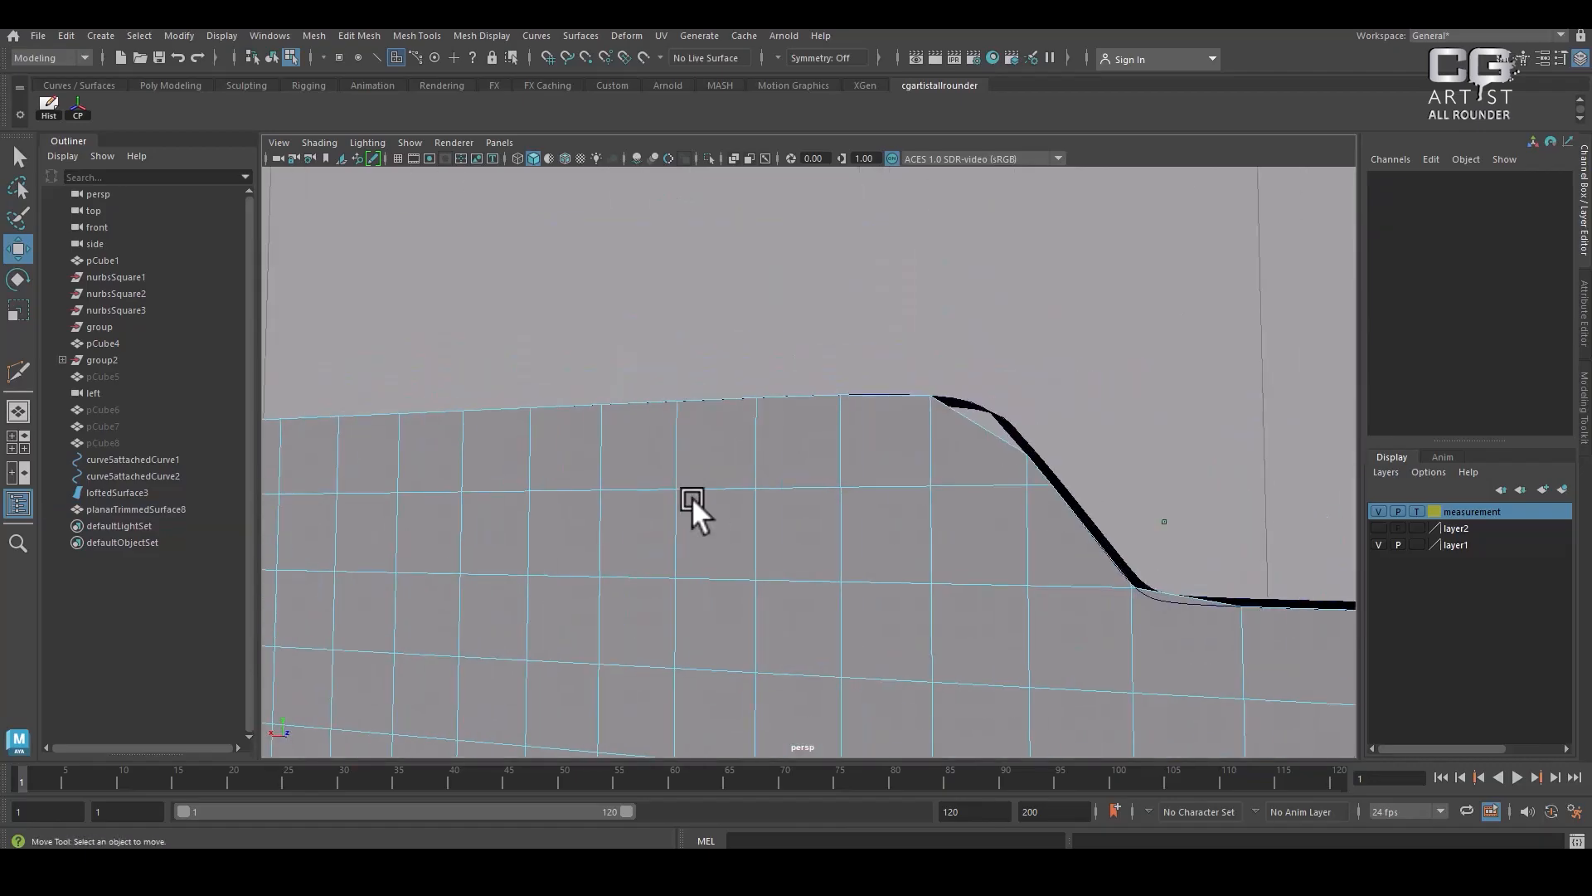
{"action": "right_click_drag", "start_coordinate": [821, 342], "coordinate": [1061, 217]}
{"action": "scroll", "coordinate": [942, 490], "scroll_direction": "up", "scroll_amount": 2}
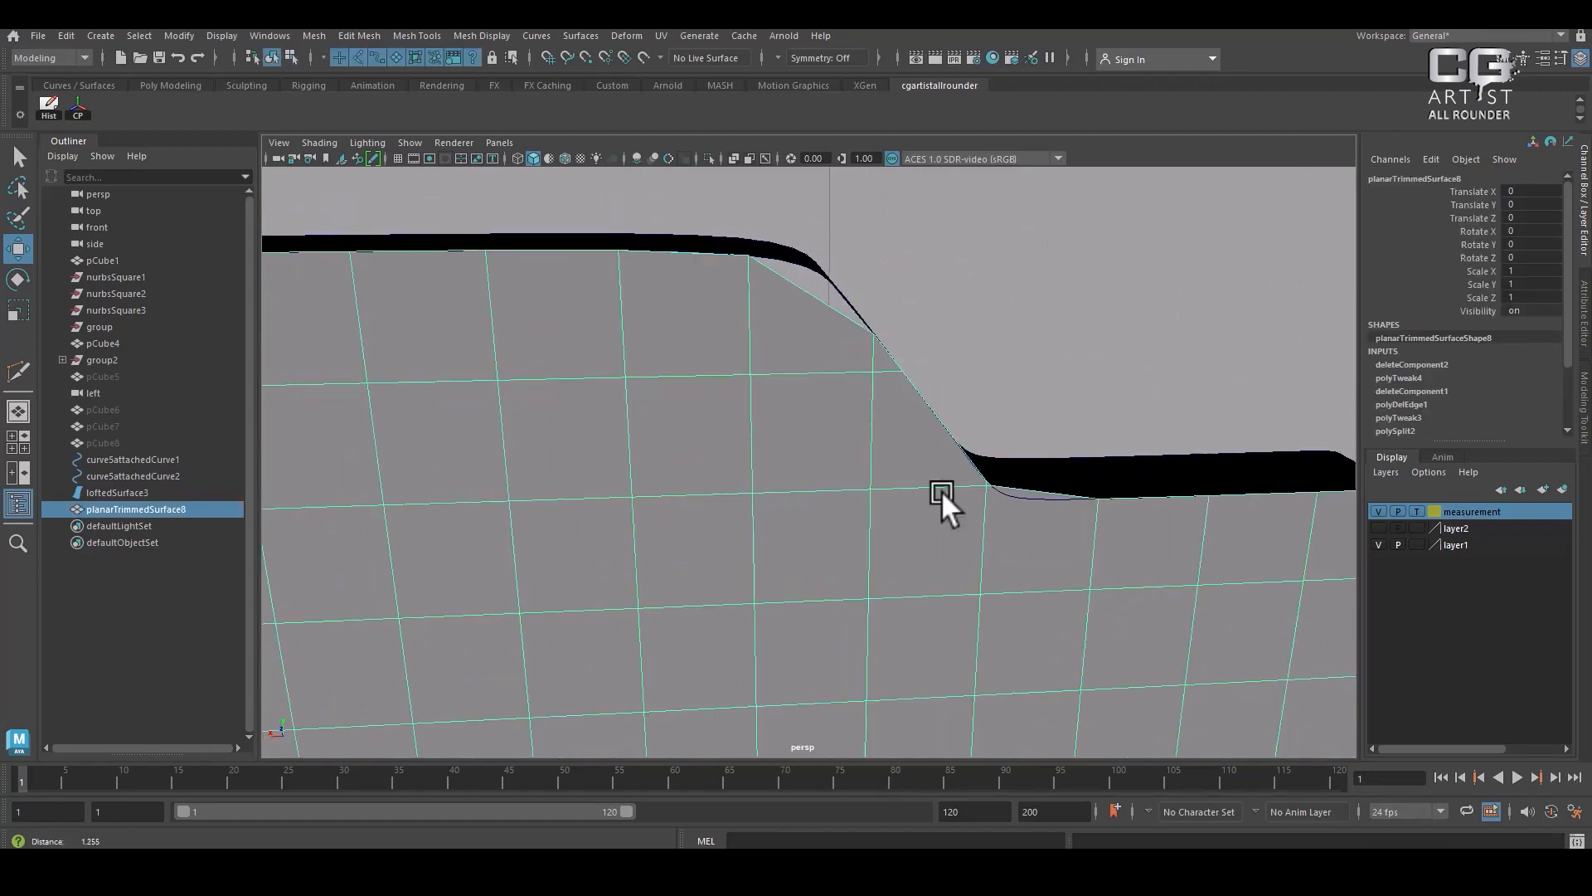
{"action": "right_click", "coordinate": [854, 358], "text": "shift"}
{"action": "left_click", "coordinate": [741, 359], "text": "shift"}
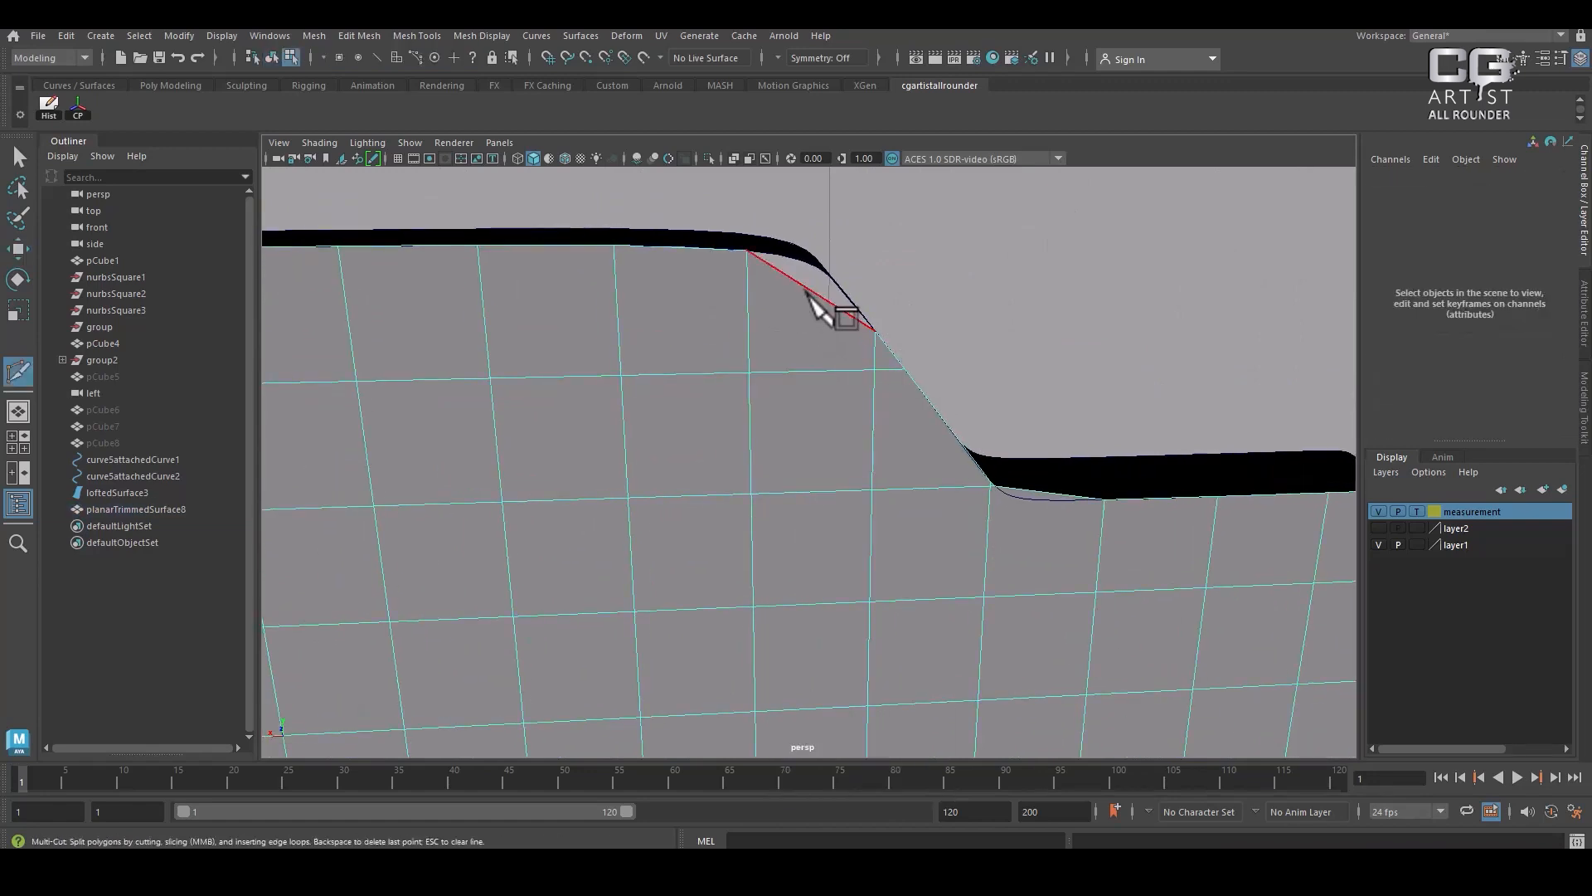
{"action": "left_click", "coordinate": [792, 279]}
{"action": "left_click", "coordinate": [749, 372]}
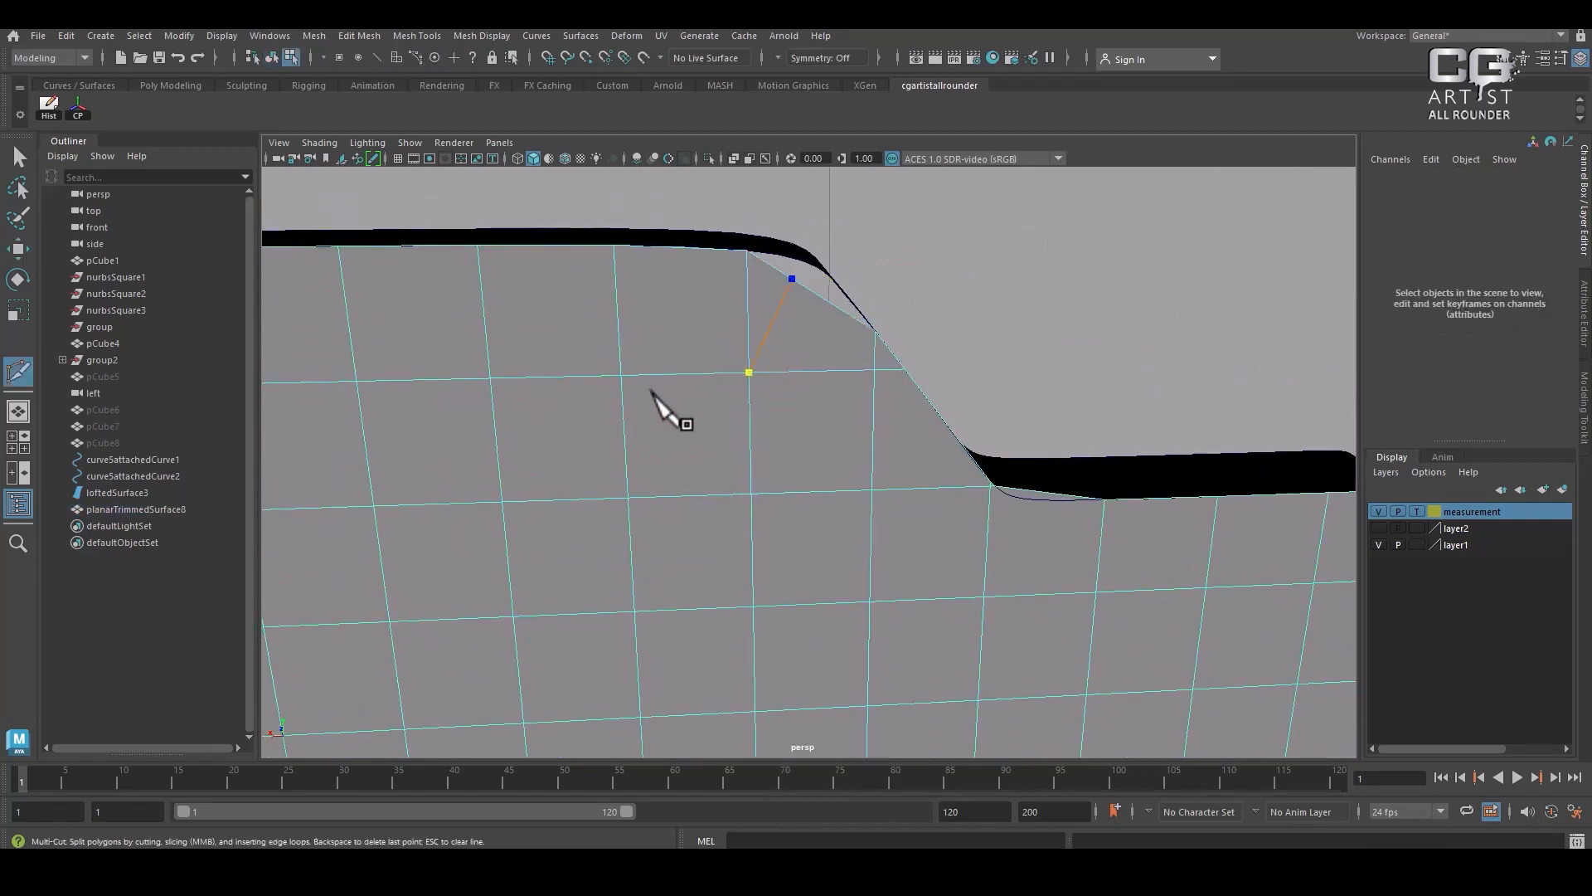
{"action": "left_click", "coordinate": [823, 303]}
{"action": "key", "text": "Return"}
In the front view, move the two new vertices of the opposite shoulder outward onto the outline curve
{"action": "key", "text": "w"}
{"action": "right_click_drag", "start_coordinate": [929, 275], "coordinate": [858, 273]}
{"action": "key", "text": "space"}
{"action": "left_click_drag", "start_coordinate": [845, 312], "coordinate": [928, 365]}
{"action": "key", "text": "f"}
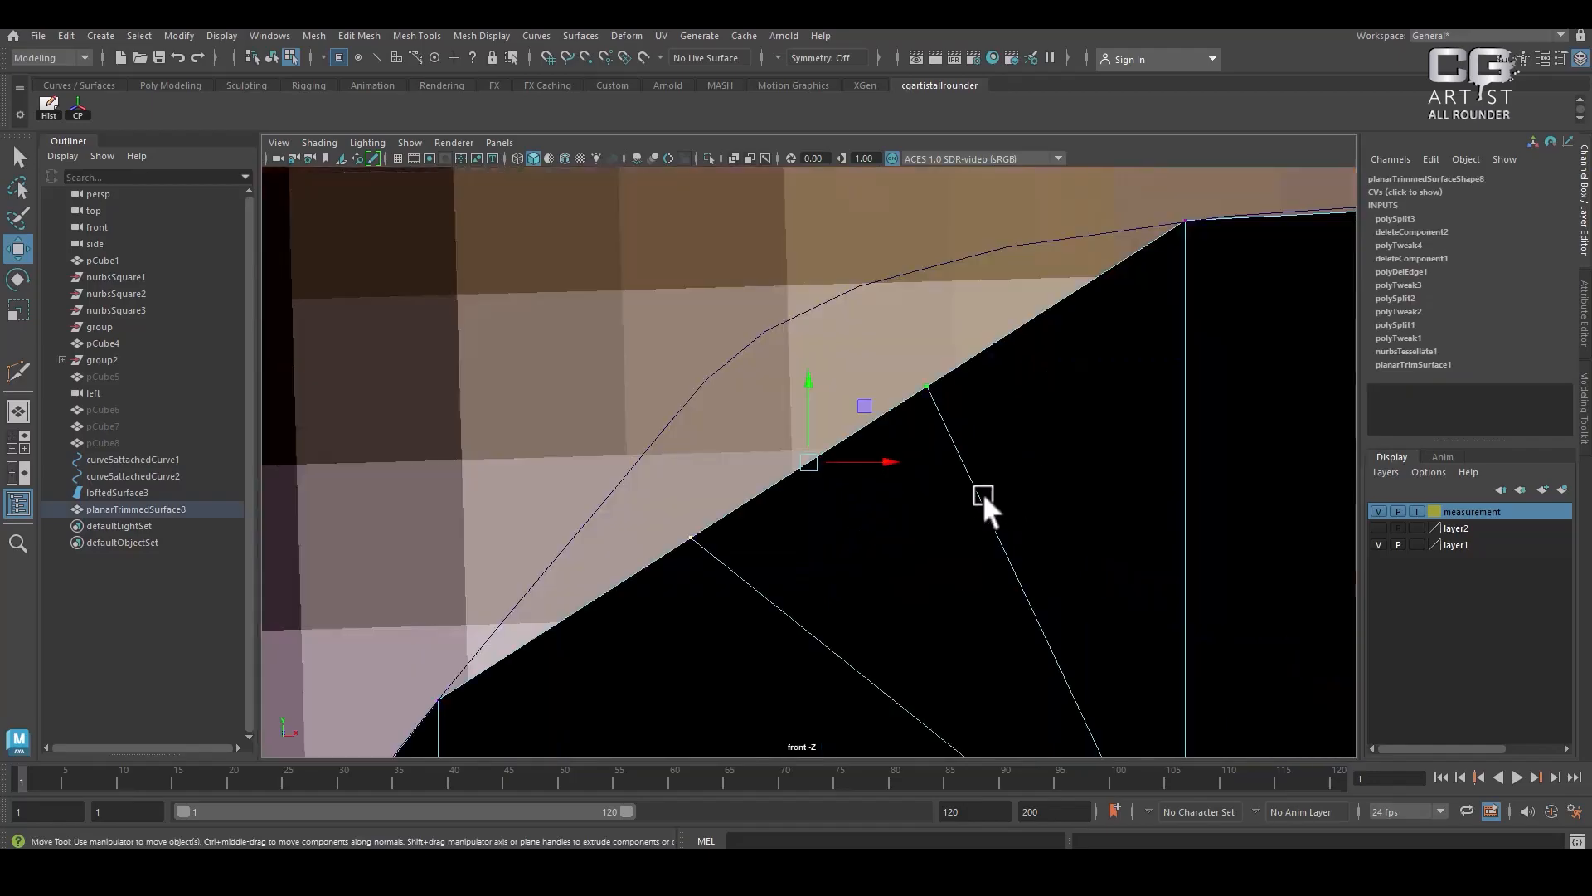
{"action": "left_click_drag", "start_coordinate": [808, 464], "coordinate": [746, 393]}
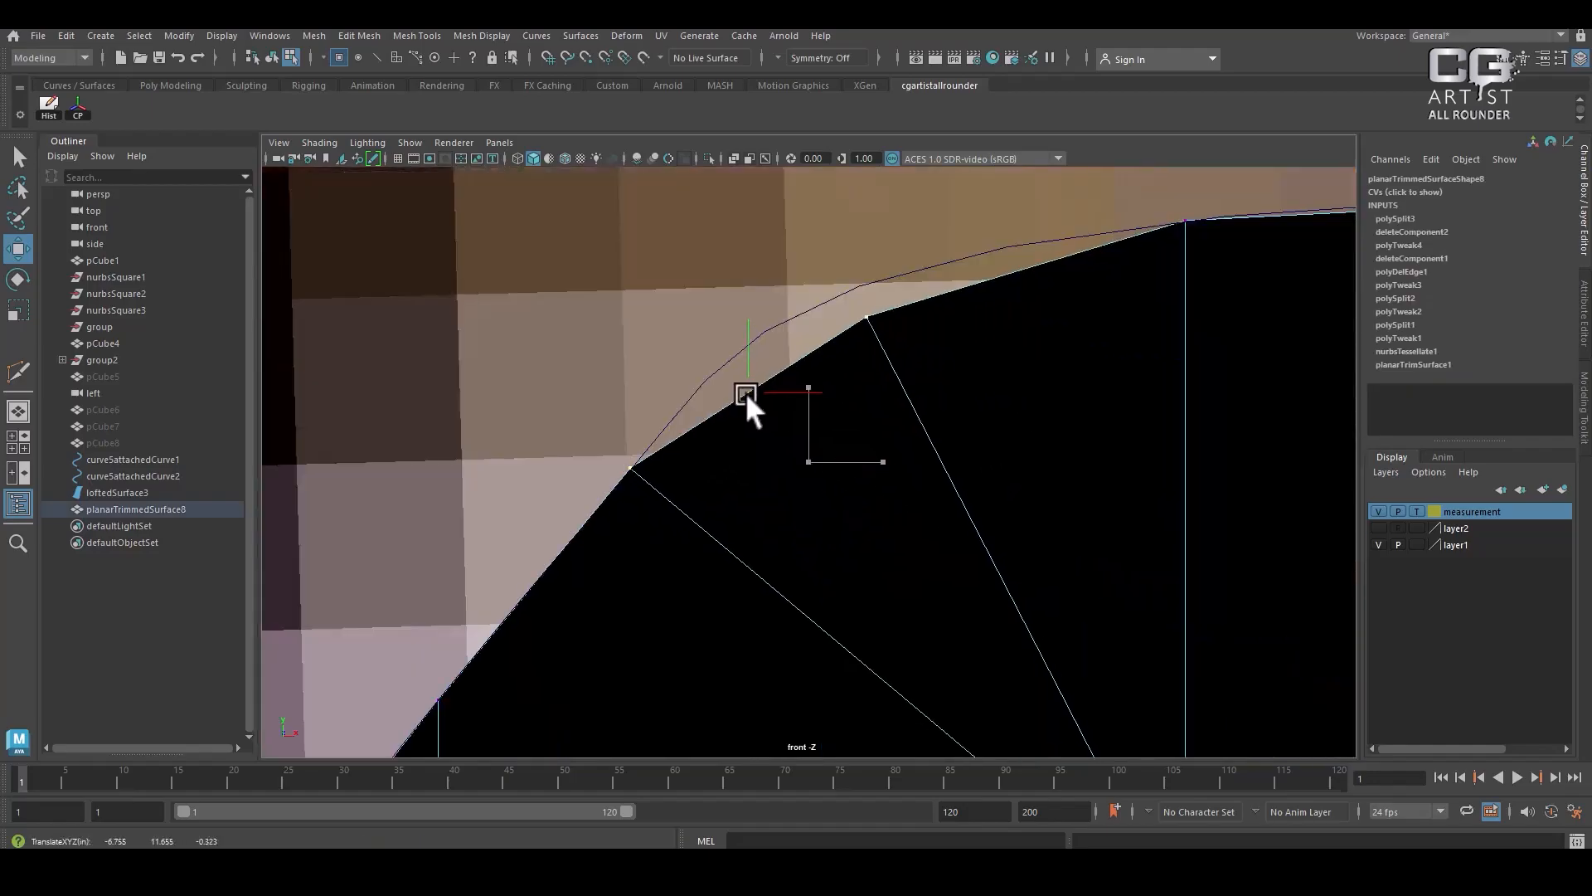
{"action": "left_click", "coordinate": [630, 468]}
{"action": "left_click_drag", "start_coordinate": [871, 329], "coordinate": [873, 269]}
{"action": "left_click", "coordinate": [631, 468]}
{"action": "left_click_drag", "start_coordinate": [630, 469], "coordinate": [741, 339]}
Return the cap to object mode and examine the whole plate in perspective
{"action": "key", "text": "space"}
{"action": "left_click_drag", "start_coordinate": [987, 440], "coordinate": [978, 226]}
{"action": "scroll", "coordinate": [894, 500], "scroll_direction": "down", "scroll_amount": 3}
{"action": "right_click_drag", "start_coordinate": [853, 380], "coordinate": [1030, 292]}
{"action": "right_click_drag", "start_coordinate": [1027, 294], "coordinate": [672, 352], "text": "alt"}
{"action": "left_click_drag", "start_coordinate": [809, 486], "coordinate": [759, 355], "text": "alt"}
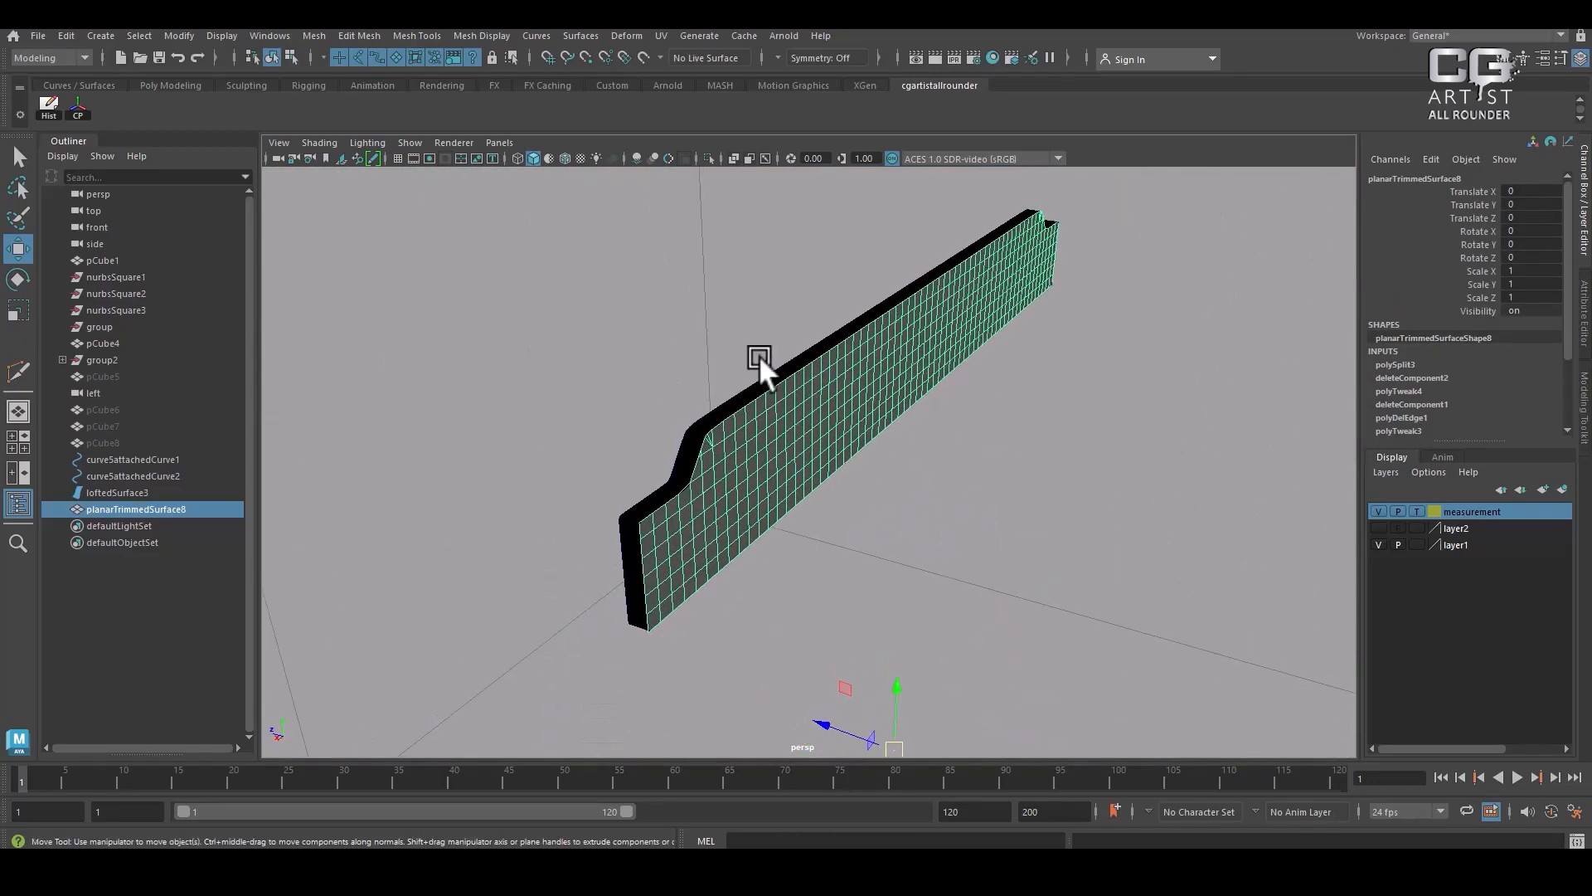
Reverse the surface direction of the lofted border around the plate
{"action": "left_click", "coordinate": [780, 373]}
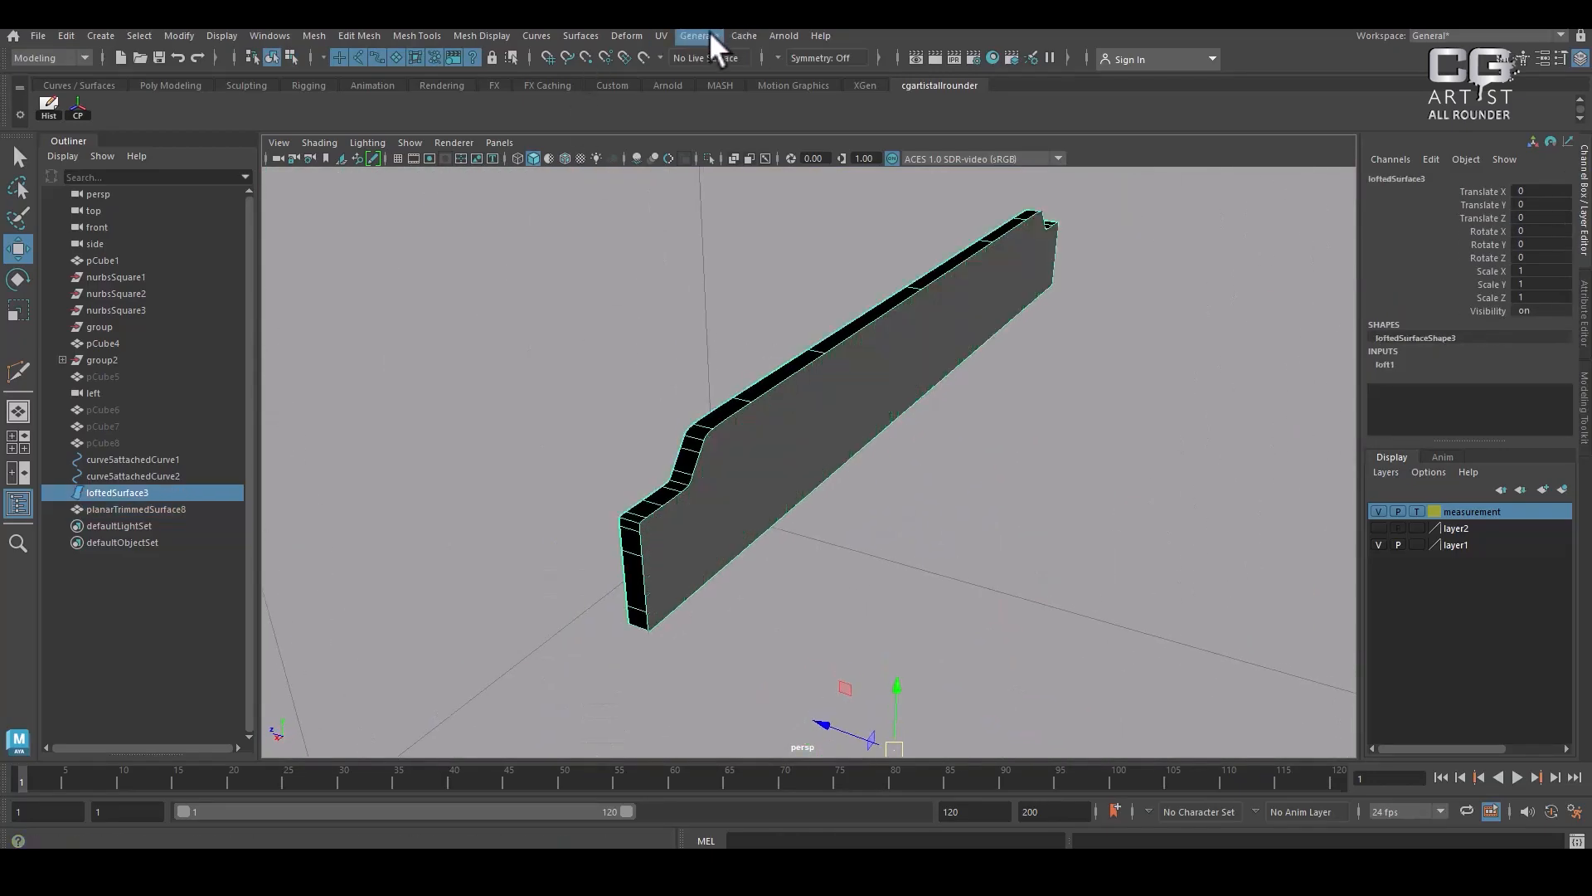
{"action": "left_click", "coordinate": [588, 35]}
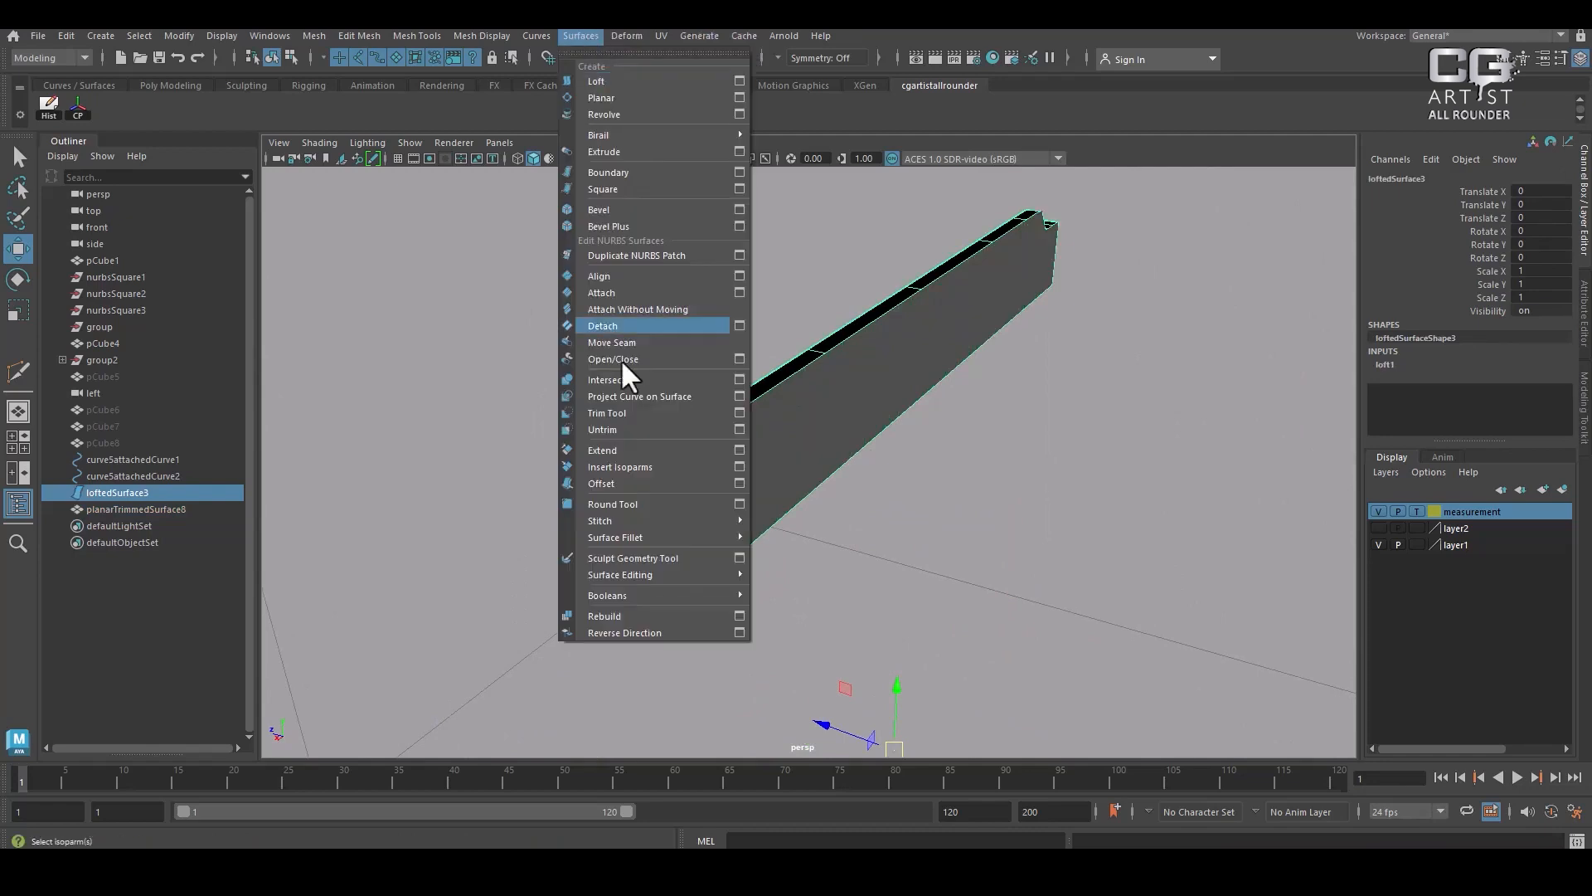
{"action": "left_click", "coordinate": [634, 629]}
{"action": "left_click", "coordinate": [775, 461]}
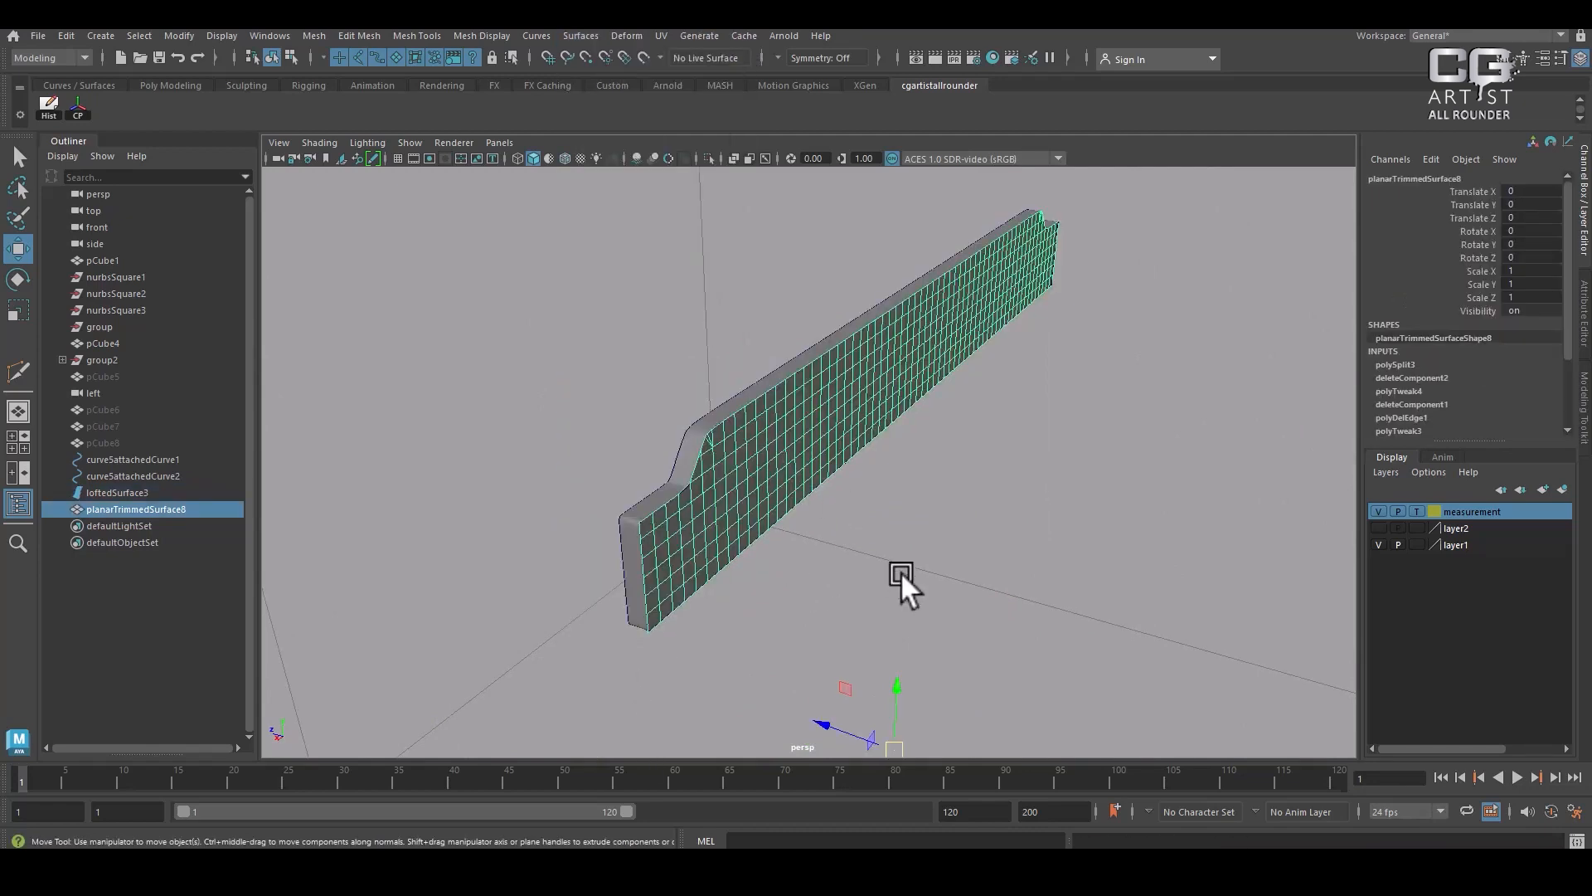
{"action": "scroll", "coordinate": [871, 514], "scroll_direction": "down", "scroll_amount": 3}
{"action": "scroll", "coordinate": [830, 502], "scroll_direction": "up", "scroll_amount": 2}
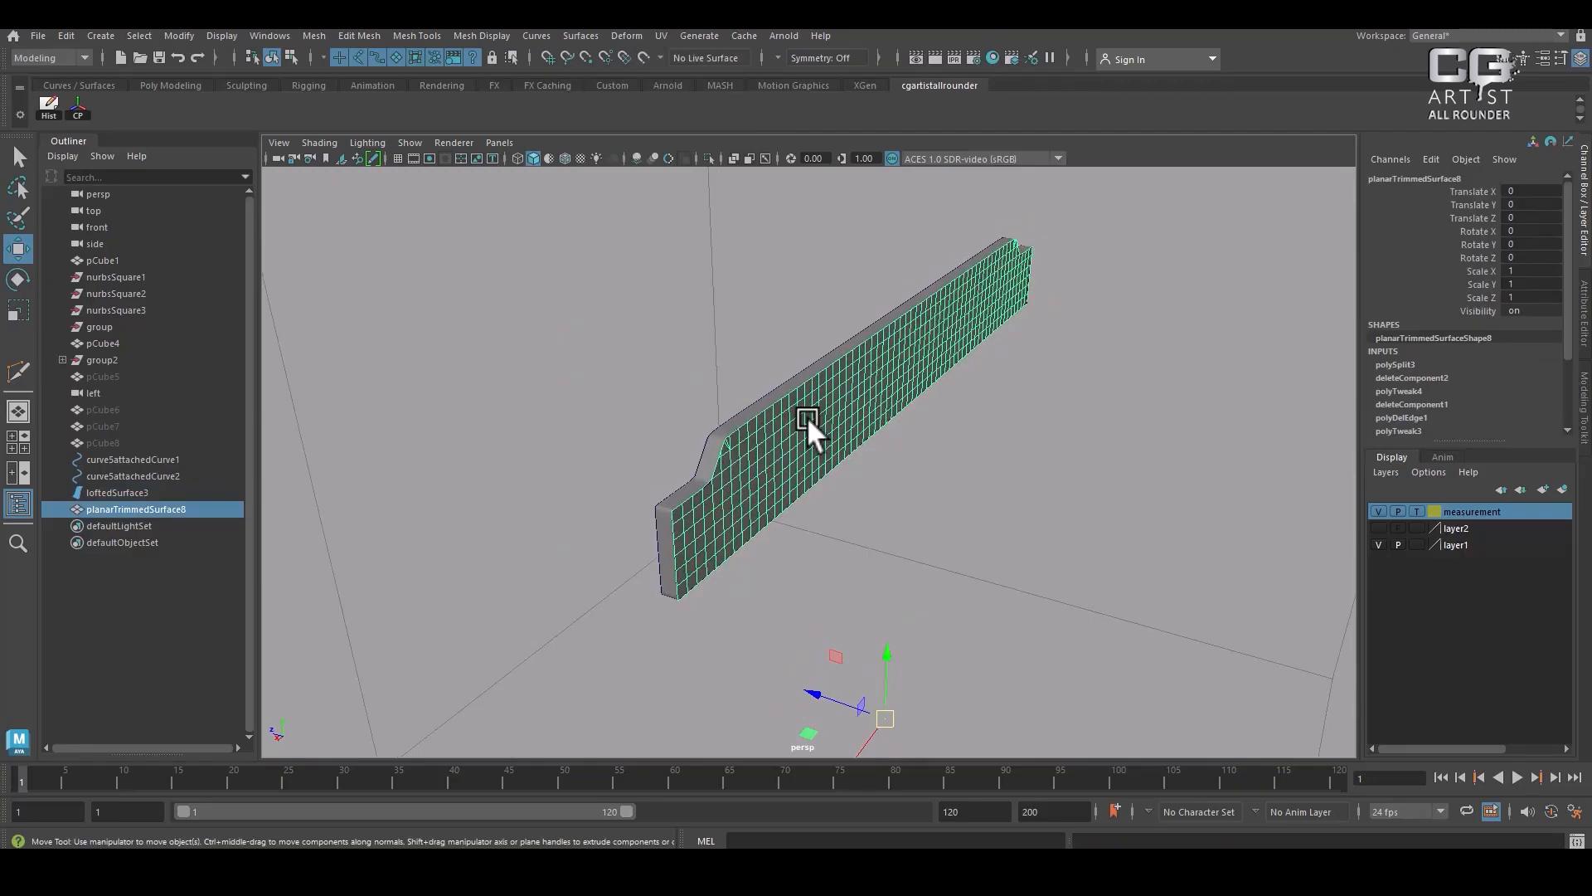
Isolate the cap by hiding all unselected objects and select all of its faces
{"action": "left_click", "coordinate": [1128, 488]}
{"action": "left_click", "coordinate": [841, 408]}
{"action": "key", "text": "alt+h"}
{"action": "right_click_drag", "start_coordinate": [1002, 260], "coordinate": [997, 317]}
{"action": "left_click_drag", "start_coordinate": [1099, 217], "coordinate": [419, 703]}
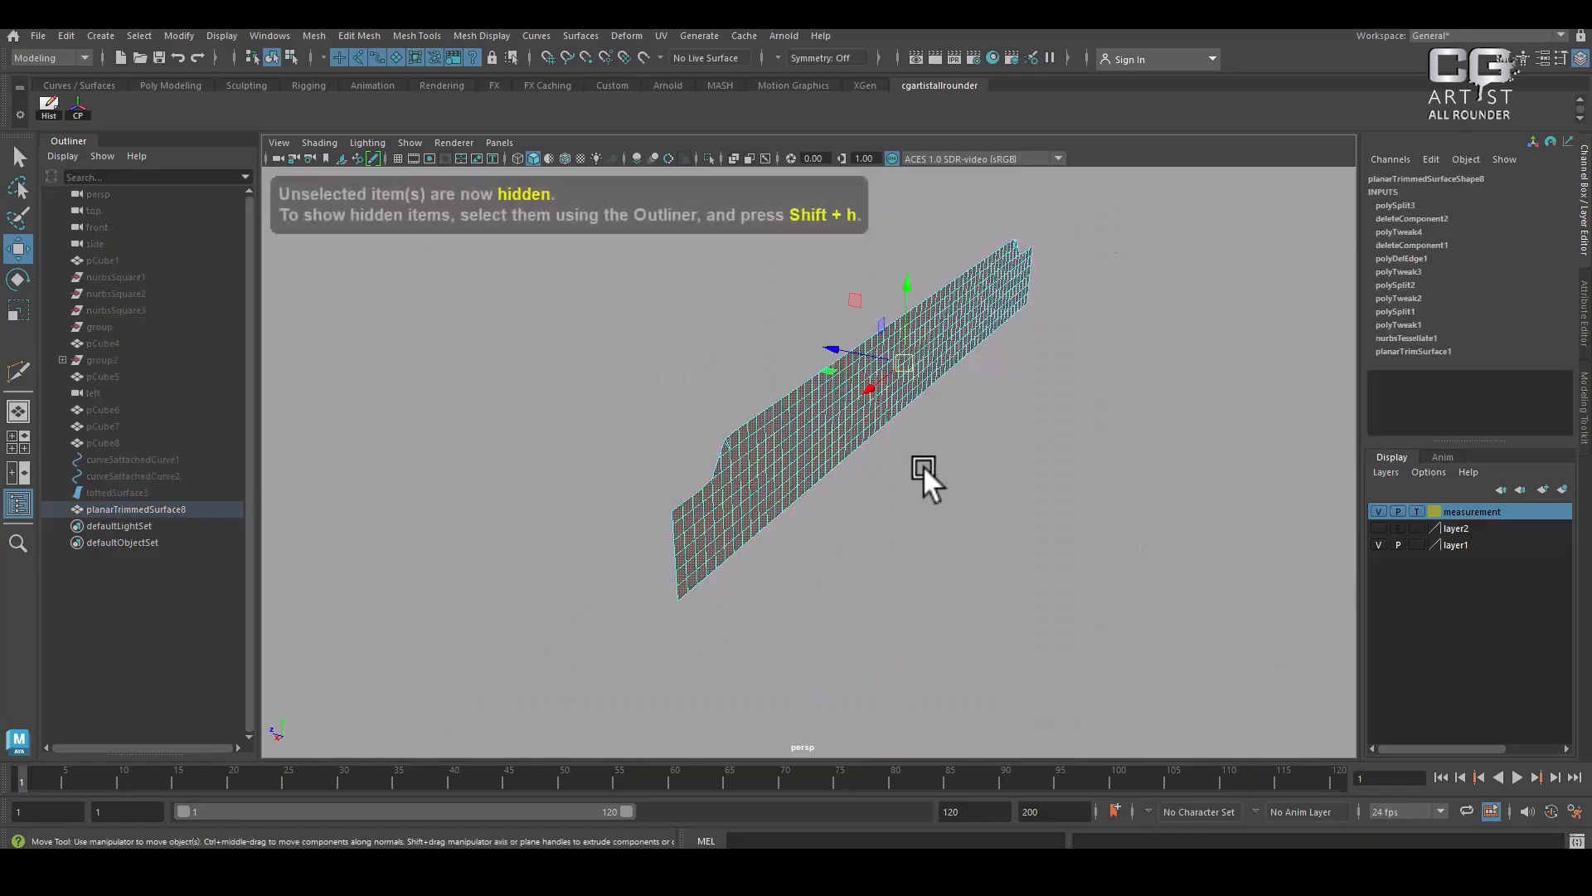
Try extruding all of the cap's faces into a thick plate, inspect it from both sides, and undo the extrusion
{"action": "left_click_drag", "start_coordinate": [924, 466], "coordinate": [913, 456], "text": "alt"}
{"action": "right_click_drag", "start_coordinate": [913, 456], "coordinate": [887, 335], "text": "shift"}
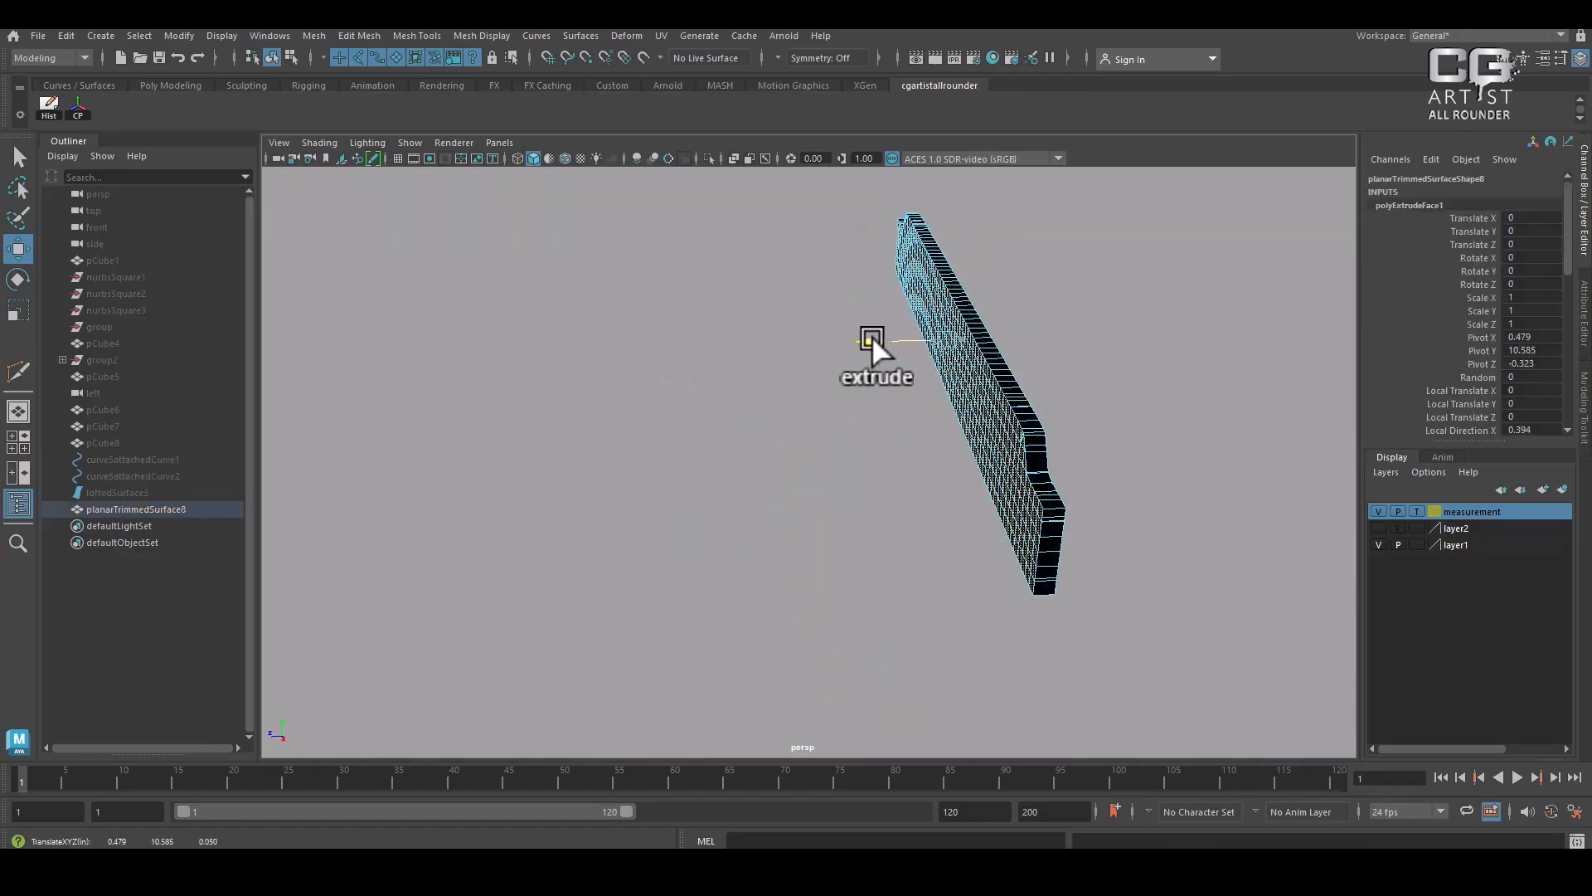
{"action": "right_click_drag", "start_coordinate": [1034, 383], "coordinate": [1211, 249]}
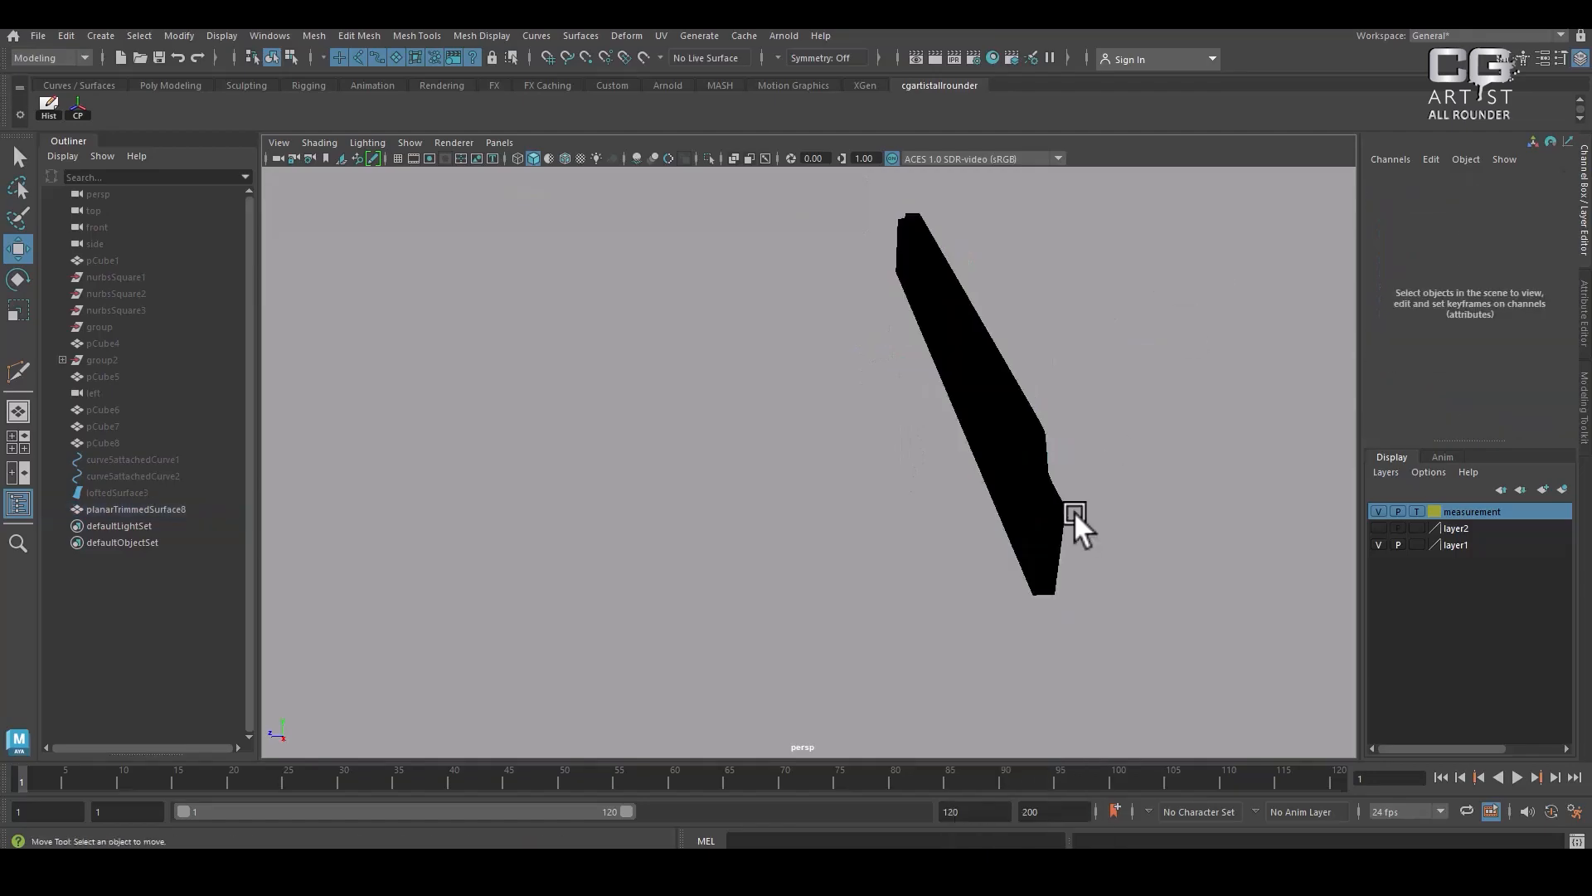
{"action": "left_click_drag", "start_coordinate": [1073, 511], "coordinate": [944, 443], "text": "alt"}
{"action": "left_click", "coordinate": [758, 383]}
{"action": "left_click_drag", "start_coordinate": [758, 383], "coordinate": [972, 450], "text": "alt"}
{"action": "key", "text": "ctrl+z"}
{"action": "key", "text": "ctrl+z"}
{"action": "key", "text": "ctrl+z"}
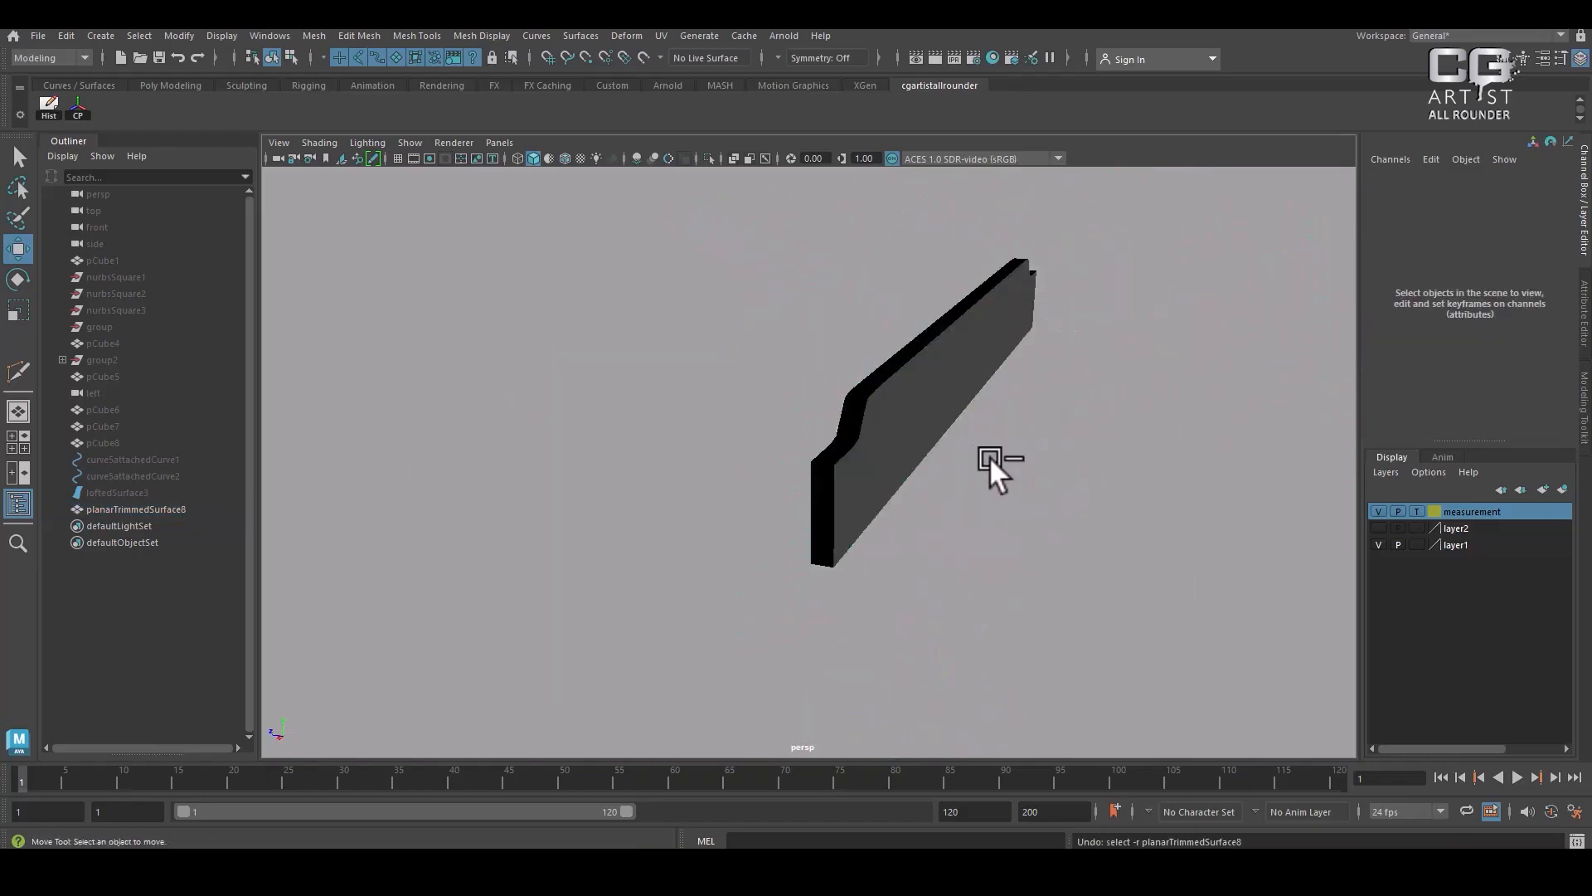
{"action": "left_click_drag", "start_coordinate": [988, 457], "coordinate": [957, 515], "text": "alt"}
{"action": "key", "text": "ctrl+z"}
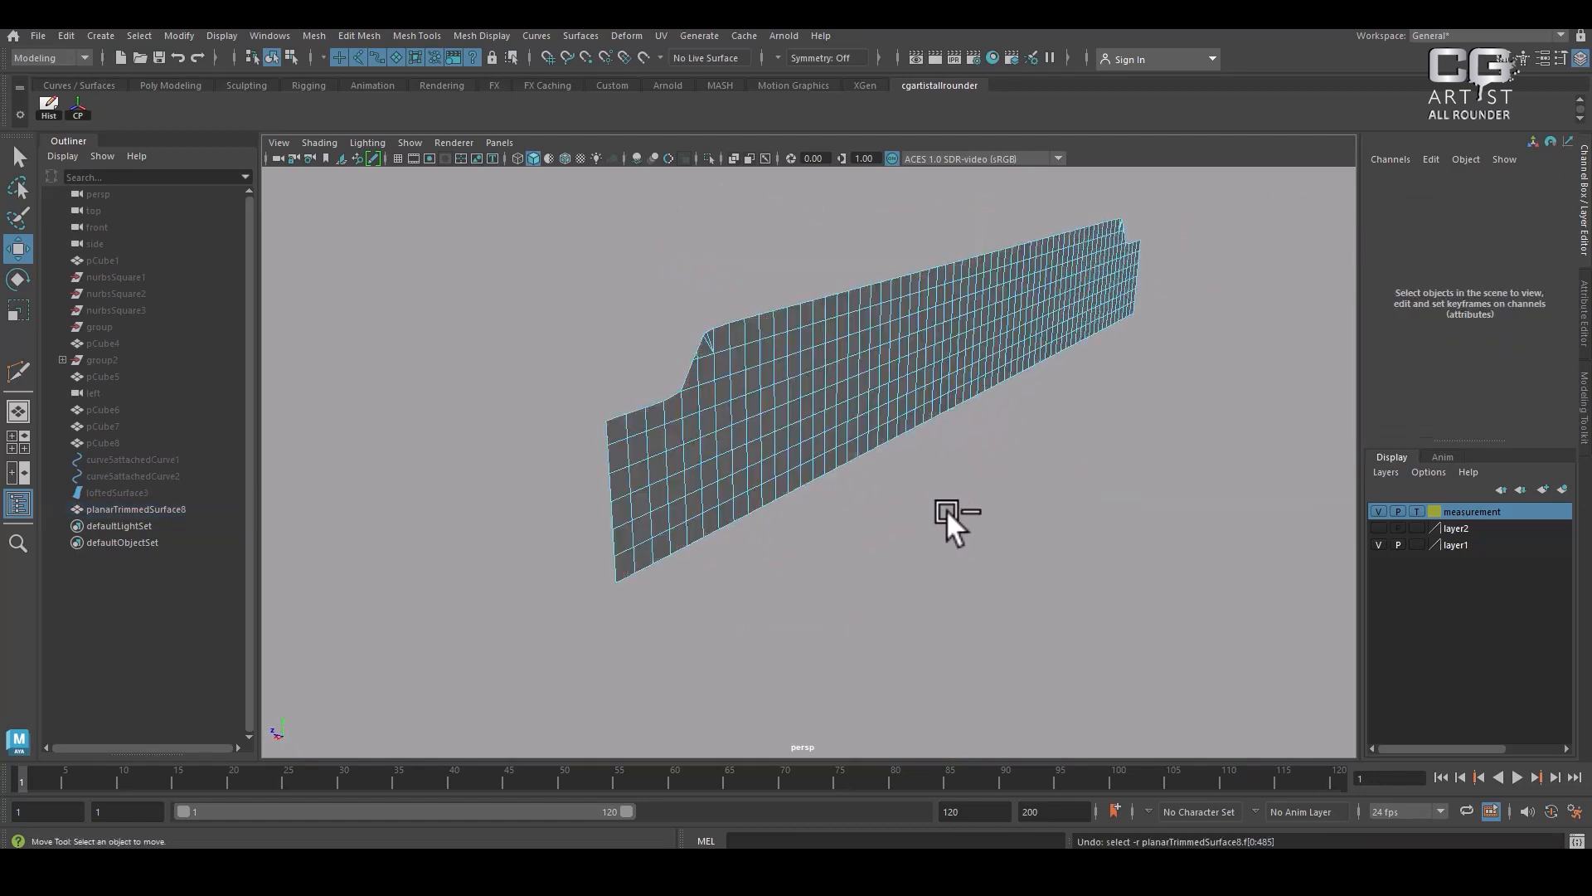
Try extruding the cap's border edges along Z and undo the move
{"action": "left_click", "coordinate": [616, 411]}
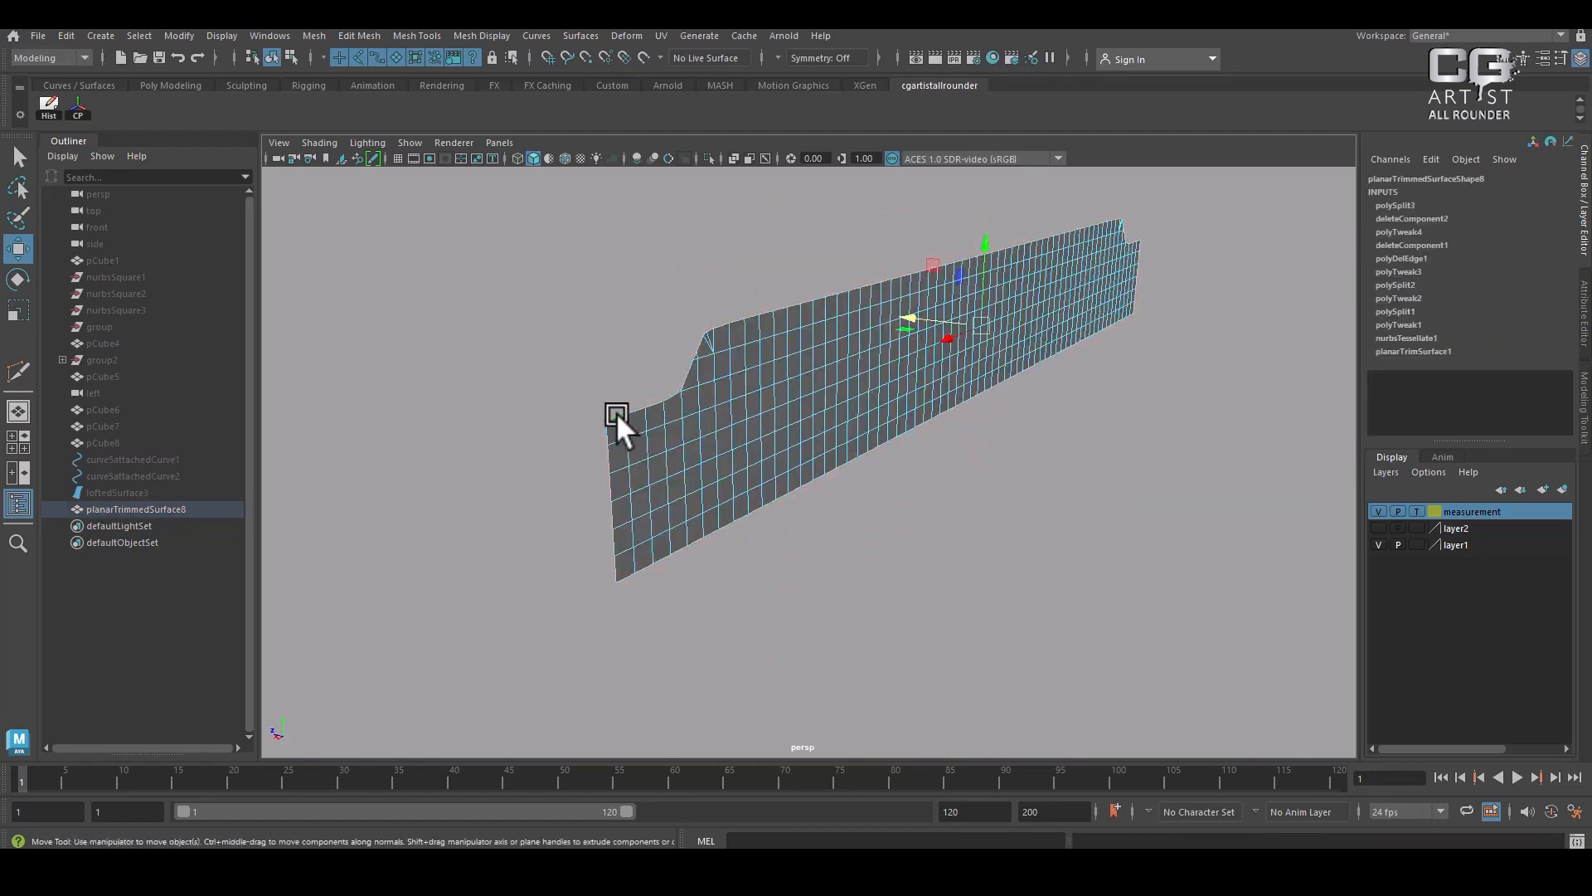
{"action": "left_click_drag", "start_coordinate": [615, 412], "coordinate": [807, 420], "text": "alt"}
{"action": "left_click_drag", "start_coordinate": [896, 347], "coordinate": [973, 431], "text": "shift"}
{"action": "key", "text": "ctrl+z"}
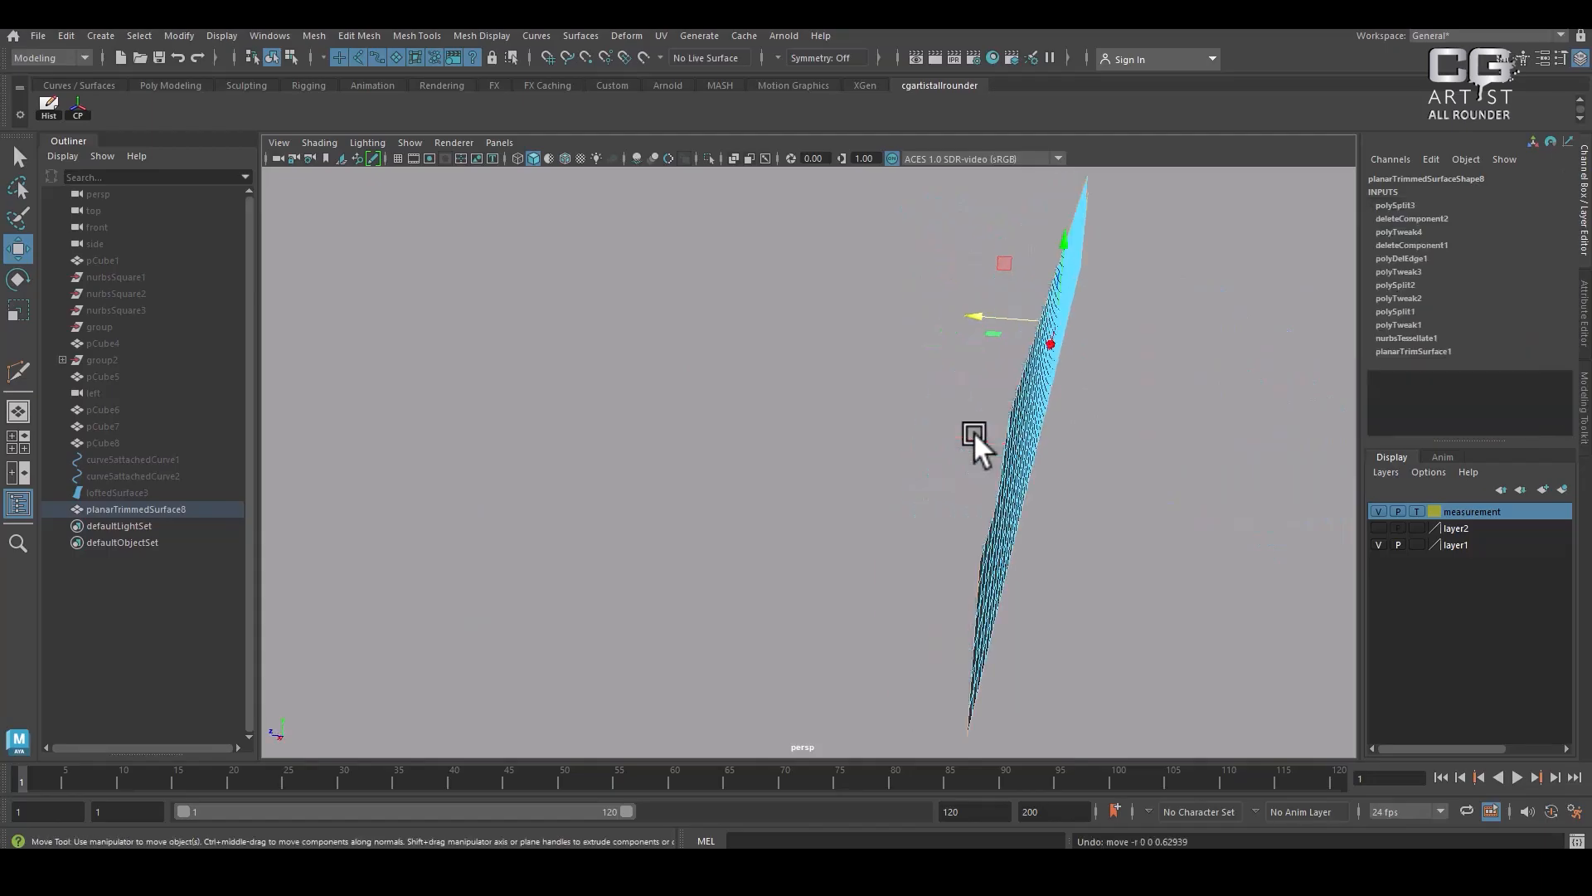
{"action": "left_click", "coordinate": [974, 432]}
Extrude all of the cap's faces along Z to give the plate thickness and return it to object mode
{"action": "left_click_drag", "start_coordinate": [1058, 485], "coordinate": [887, 296], "text": "alt"}
{"action": "right_click_drag", "start_coordinate": [893, 297], "coordinate": [894, 335]}
{"action": "left_click_drag", "start_coordinate": [1120, 274], "coordinate": [911, 375]}
{"action": "key", "text": "ctrl+e"}
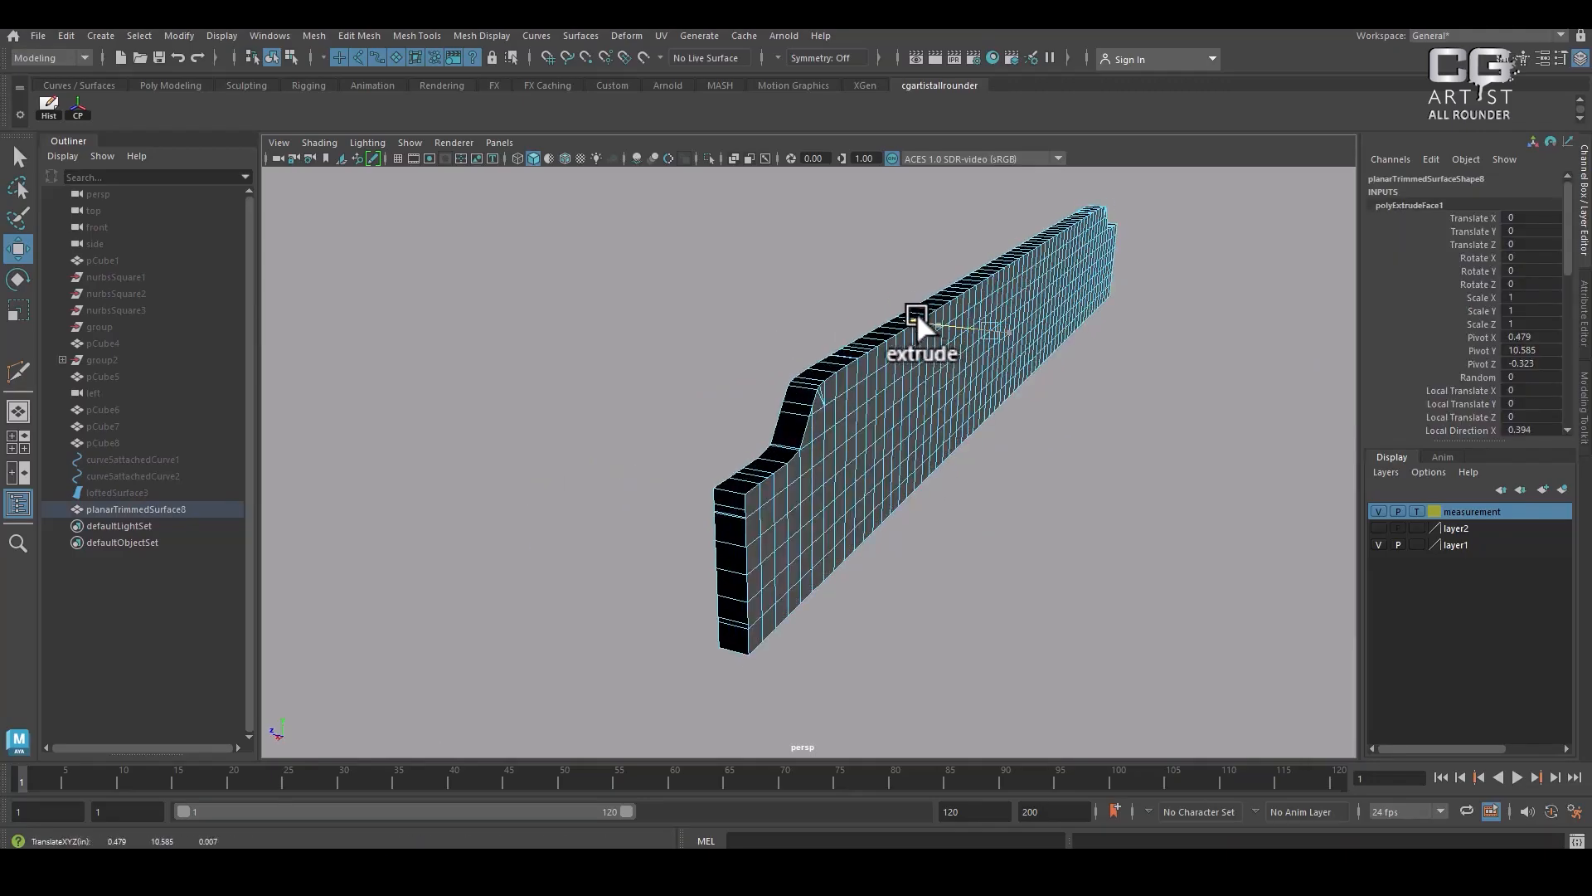
{"action": "right_click_drag", "start_coordinate": [861, 431], "coordinate": [1029, 249]}
{"action": "left_click", "coordinate": [848, 450]}
{"action": "left_click_drag", "start_coordinate": [848, 449], "coordinate": [941, 454], "text": "alt"}
Inspect the extruded plate's end faces and unhide the other objects
{"action": "right_click_drag", "start_coordinate": [903, 396], "coordinate": [664, 456]}
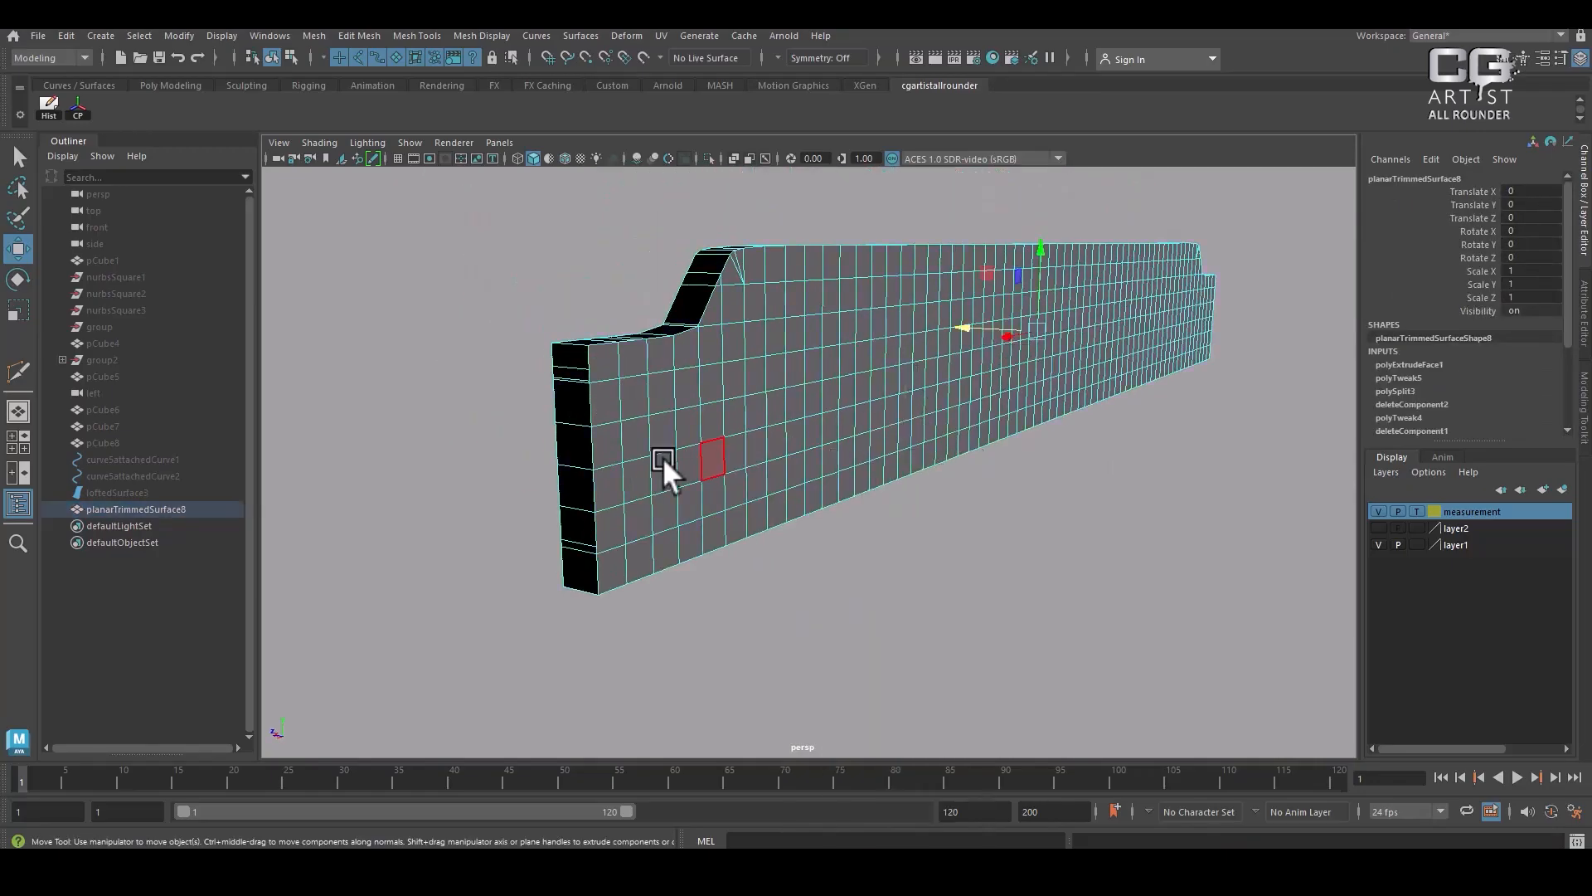
{"action": "left_click", "coordinate": [571, 406]}
{"action": "left_click_drag", "start_coordinate": [571, 406], "coordinate": [948, 405], "text": "alt"}
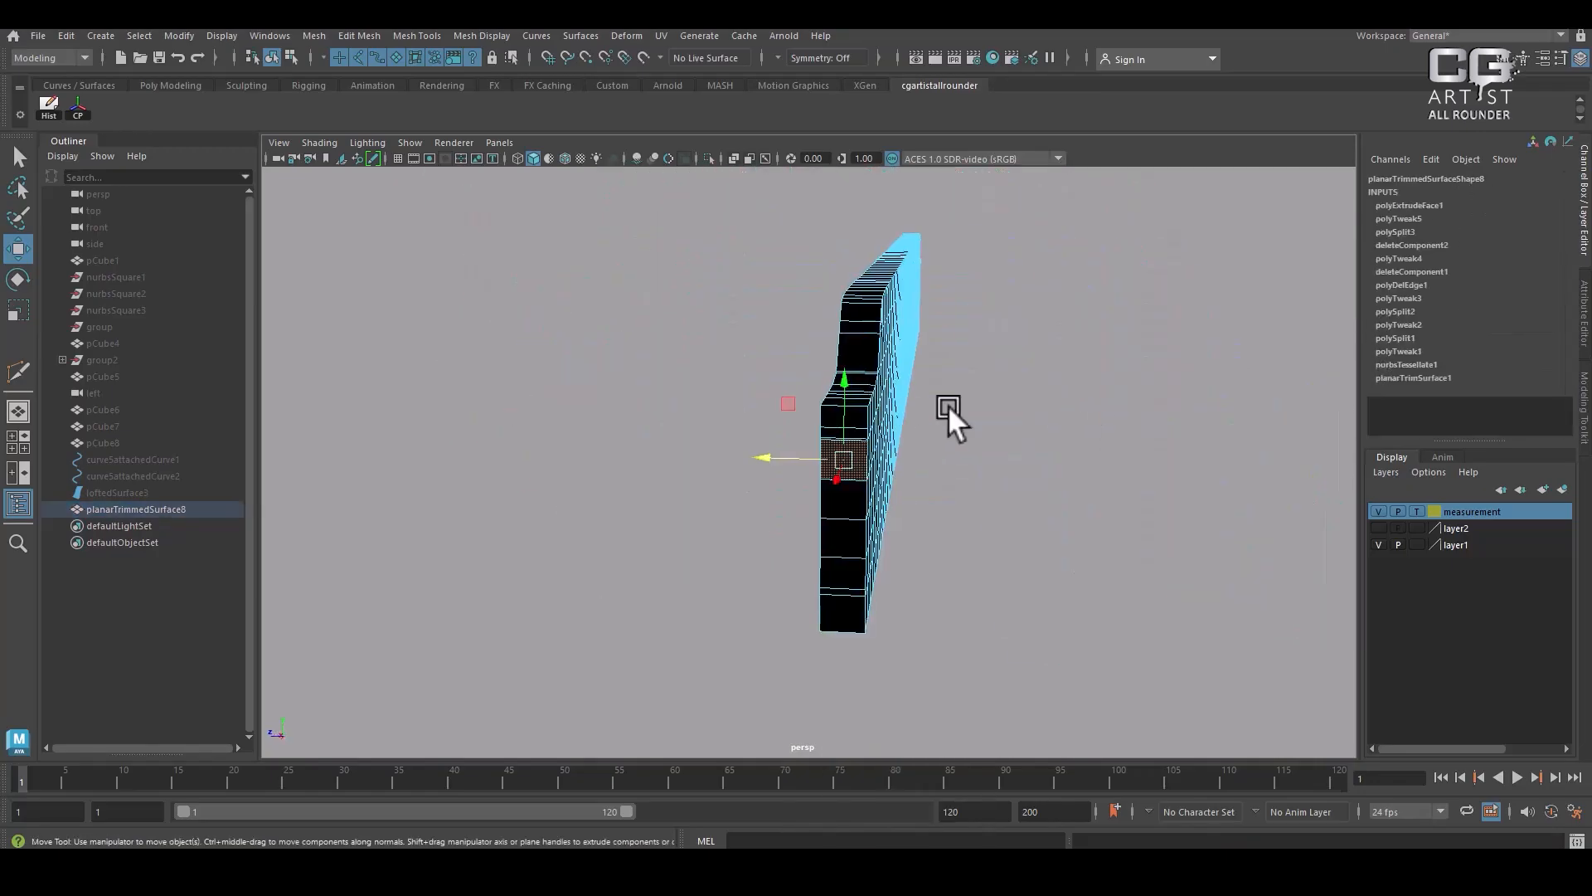
{"action": "left_click_drag", "start_coordinate": [847, 392], "coordinate": [840, 397]}
{"action": "left_click_drag", "start_coordinate": [988, 428], "coordinate": [994, 484], "text": "alt"}
{"action": "right_click_drag", "start_coordinate": [994, 485], "coordinate": [1161, 312], "text": "alt"}
{"action": "left_click", "coordinate": [1162, 312]}
{"action": "left_click_drag", "start_coordinate": [1161, 311], "coordinate": [936, 421], "text": "alt"}
{"action": "key", "text": "ctrl+shift+h"}
{"action": "left_click_drag", "start_coordinate": [768, 634], "coordinate": [659, 428], "text": "alt"}
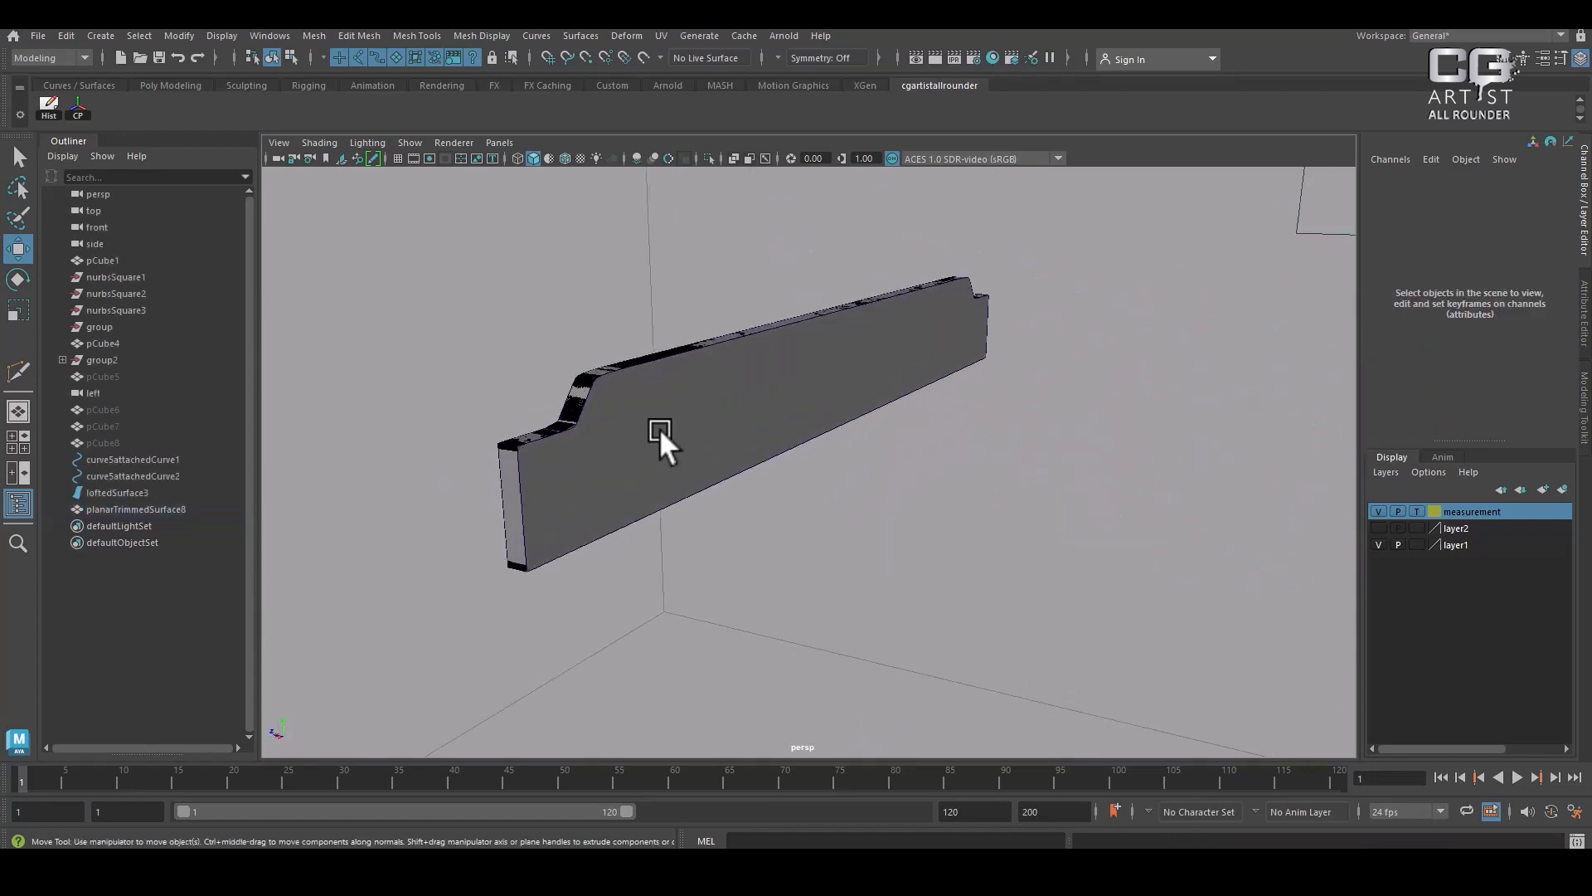
Hide the extruded plate and delete the lofted surface together with both attached outline curves
{"action": "left_click", "coordinate": [786, 445]}
{"action": "key", "text": "h"}
{"action": "left_click_drag", "start_coordinate": [1029, 355], "coordinate": [1063, 338], "text": "alt"}
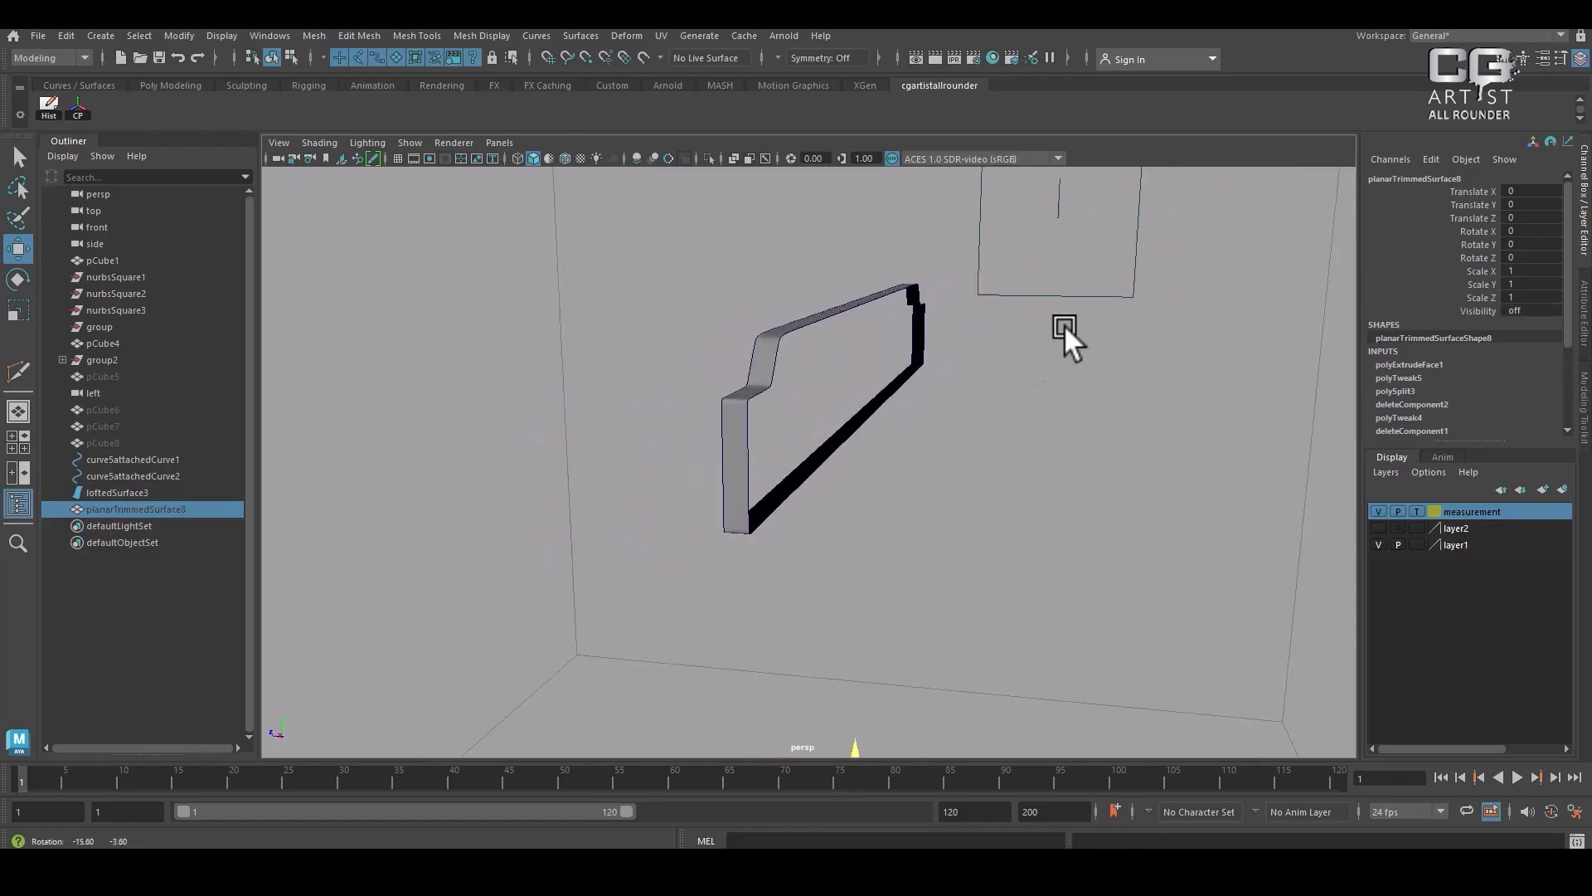
{"action": "left_click_drag", "start_coordinate": [914, 582], "coordinate": [929, 585]}
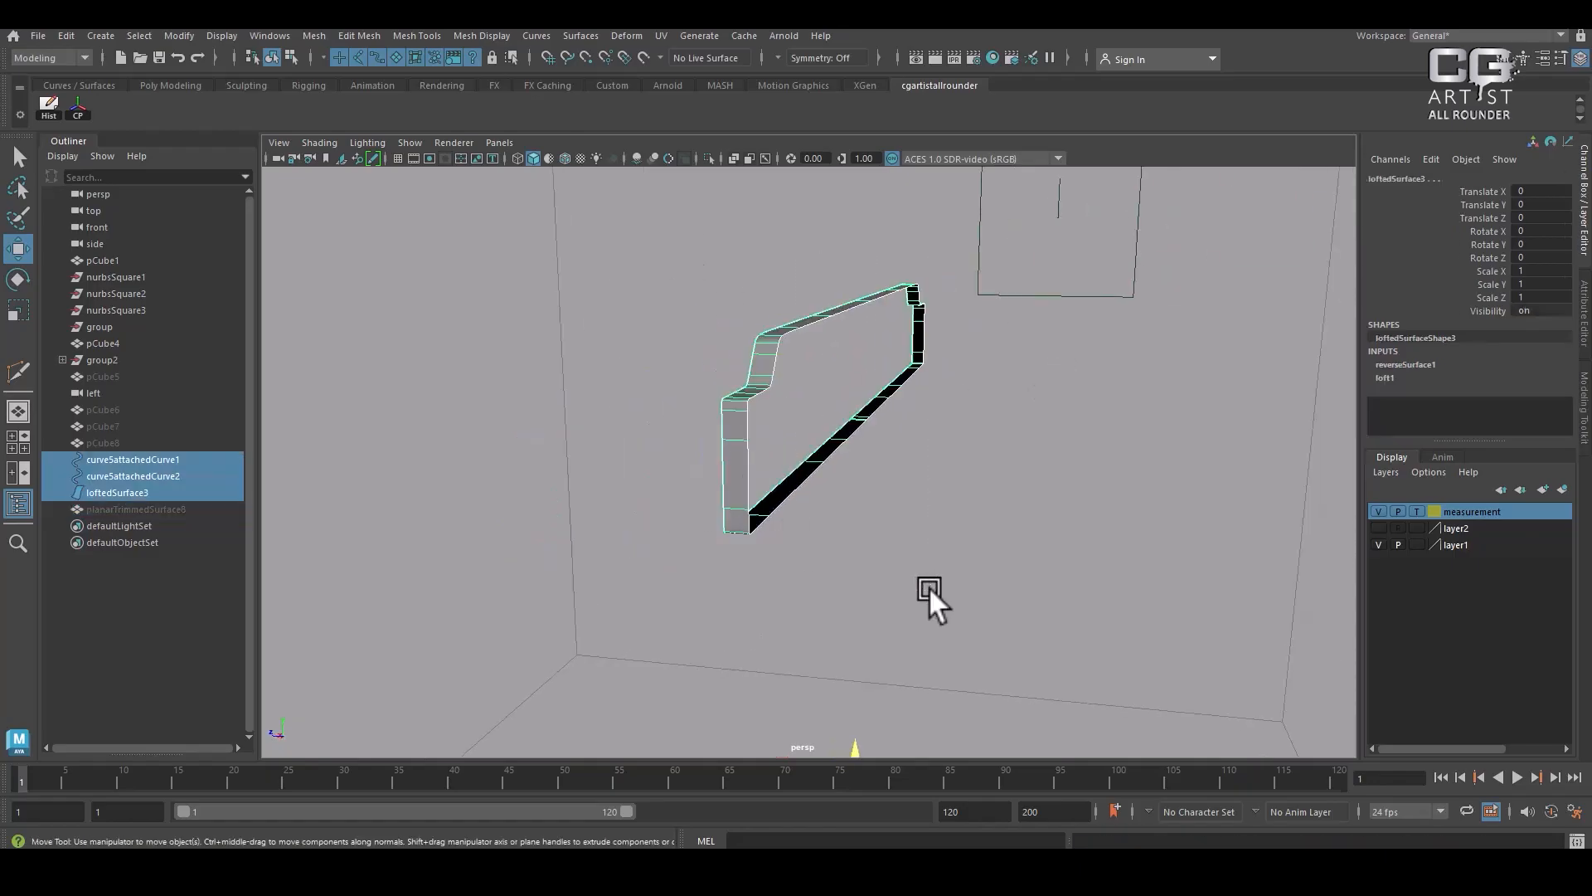
{"action": "key", "text": "Delete"}
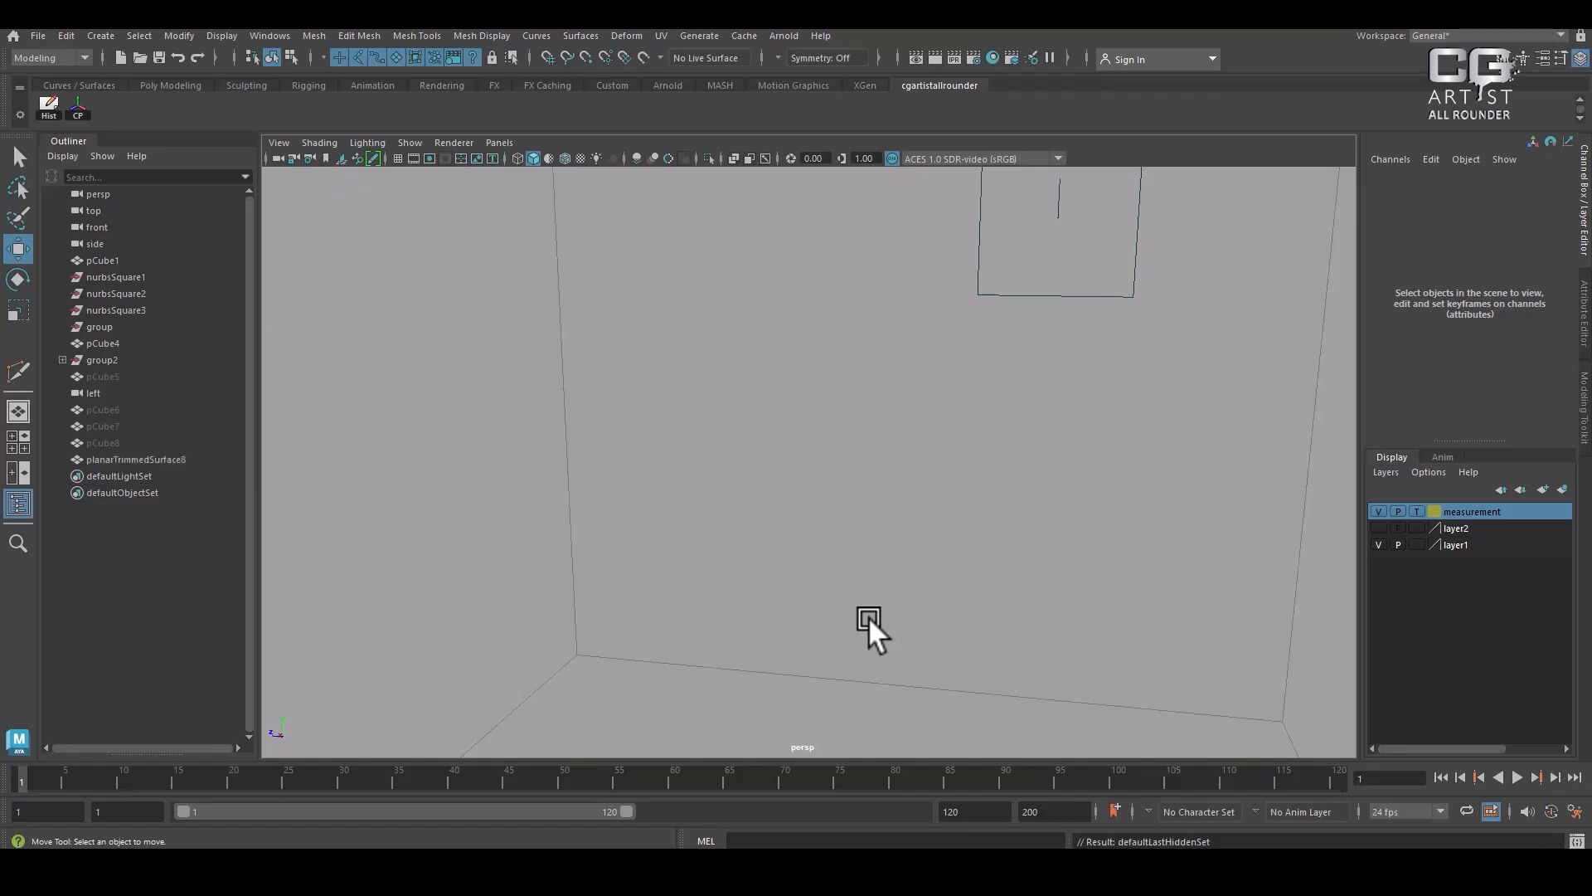
Show all hidden objects and look for the extruded plate in wireframe display
{"action": "left_click", "coordinate": [227, 37]}
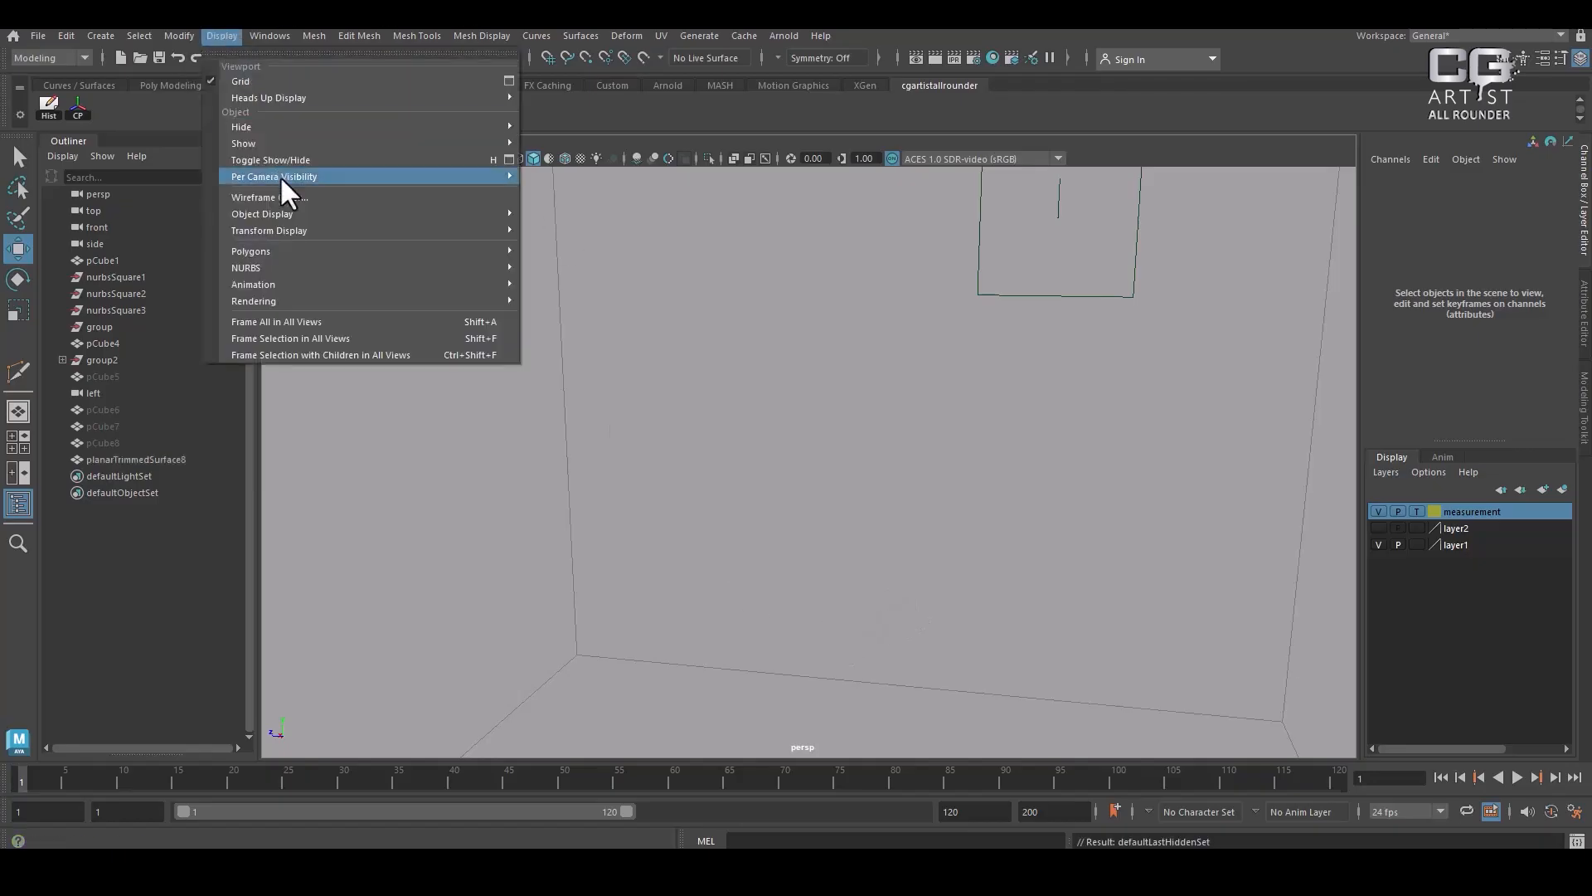
{"action": "mouse_move", "coordinate": [297, 151]}
{"action": "left_click", "coordinate": [613, 212]}
{"action": "right_click_drag", "start_coordinate": [1013, 507], "coordinate": [790, 486], "text": "alt"}
{"action": "mouse_move", "coordinate": [790, 486]}
{"action": "left_mouse_down", "text": "alt"}
{"action": "mouse_move", "coordinate": [957, 470]}
{"action": "mouse_move", "coordinate": [902, 499]}
{"action": "mouse_move", "coordinate": [780, 498]}
{"action": "left_mouse_up", "text": "alt"}
{"action": "key", "text": "4"}
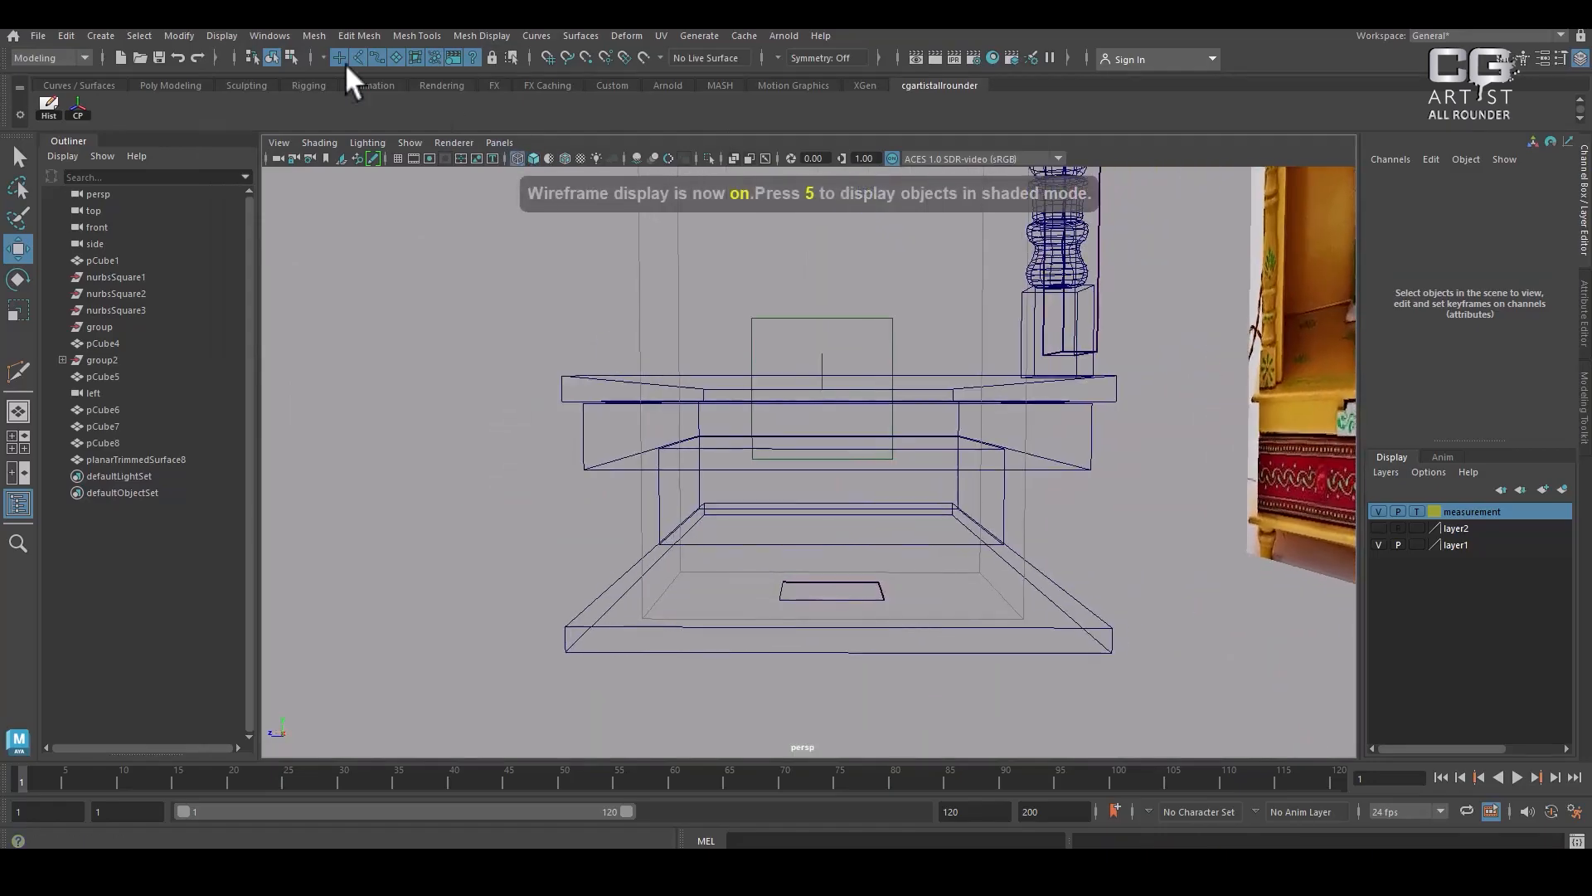
{"action": "left_click", "coordinate": [214, 37]}
{"action": "mouse_move", "coordinate": [245, 144]}
{"action": "left_click", "coordinate": [637, 209]}
{"action": "left_click_drag", "start_coordinate": [821, 452], "coordinate": [919, 446], "text": "alt"}
Undo the unhiding, the deletion of the lofted surface and curves, and the hiding of the plate
{"action": "key", "text": "ctrl+z"}
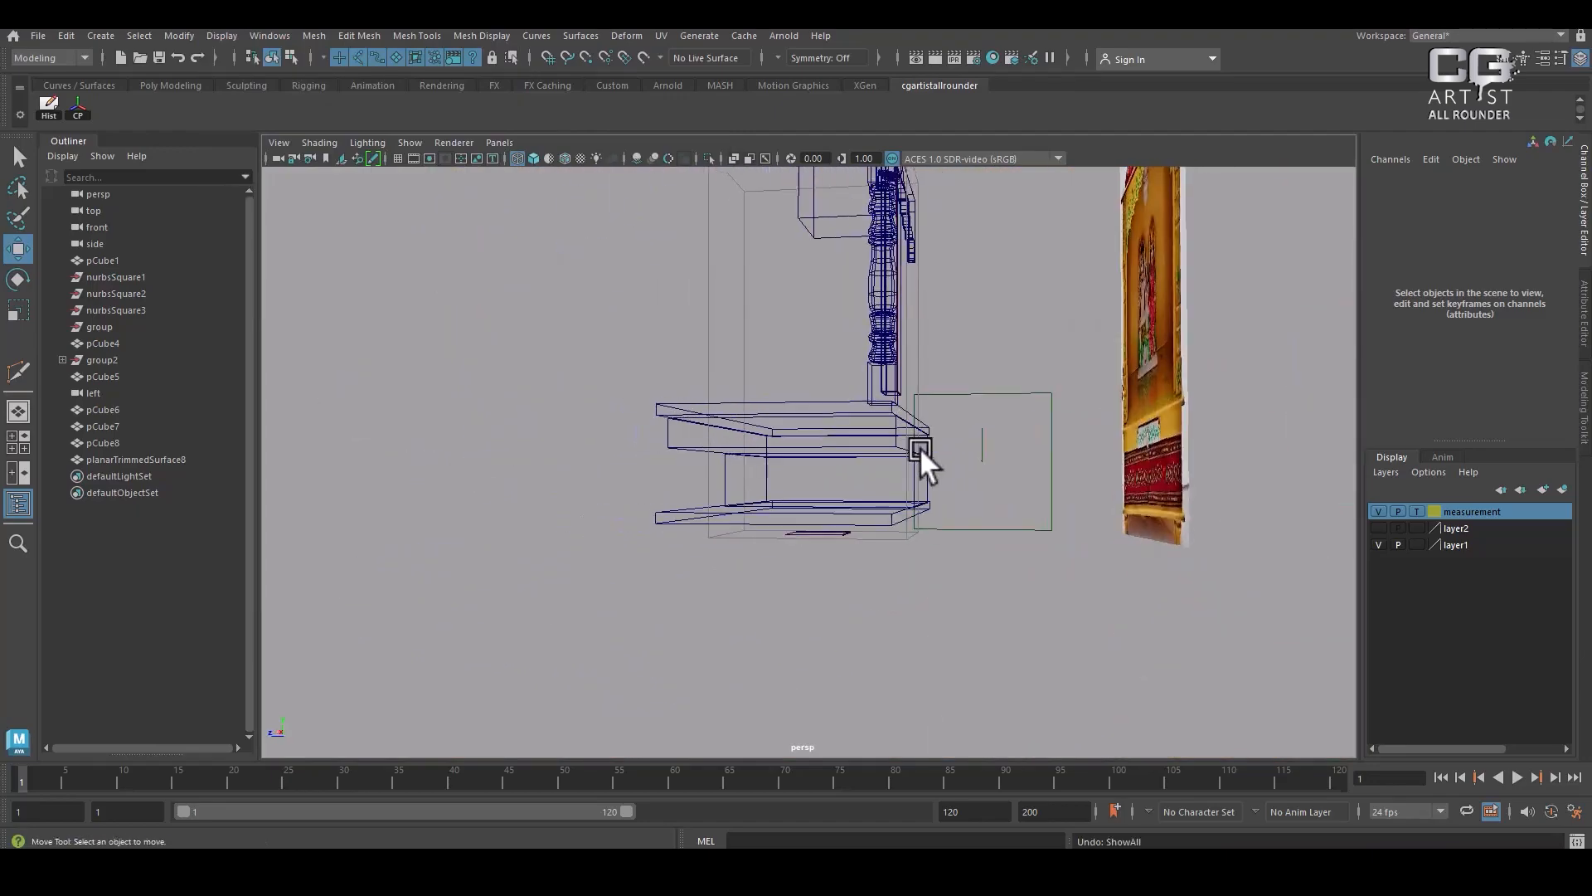
{"action": "key", "text": "ctrl+z"}
{"action": "key", "text": "ctrl+z"}
{"action": "key", "text": "ctrl+z"}
{"action": "right_click_drag", "start_coordinate": [825, 437], "coordinate": [884, 490], "text": "alt"}
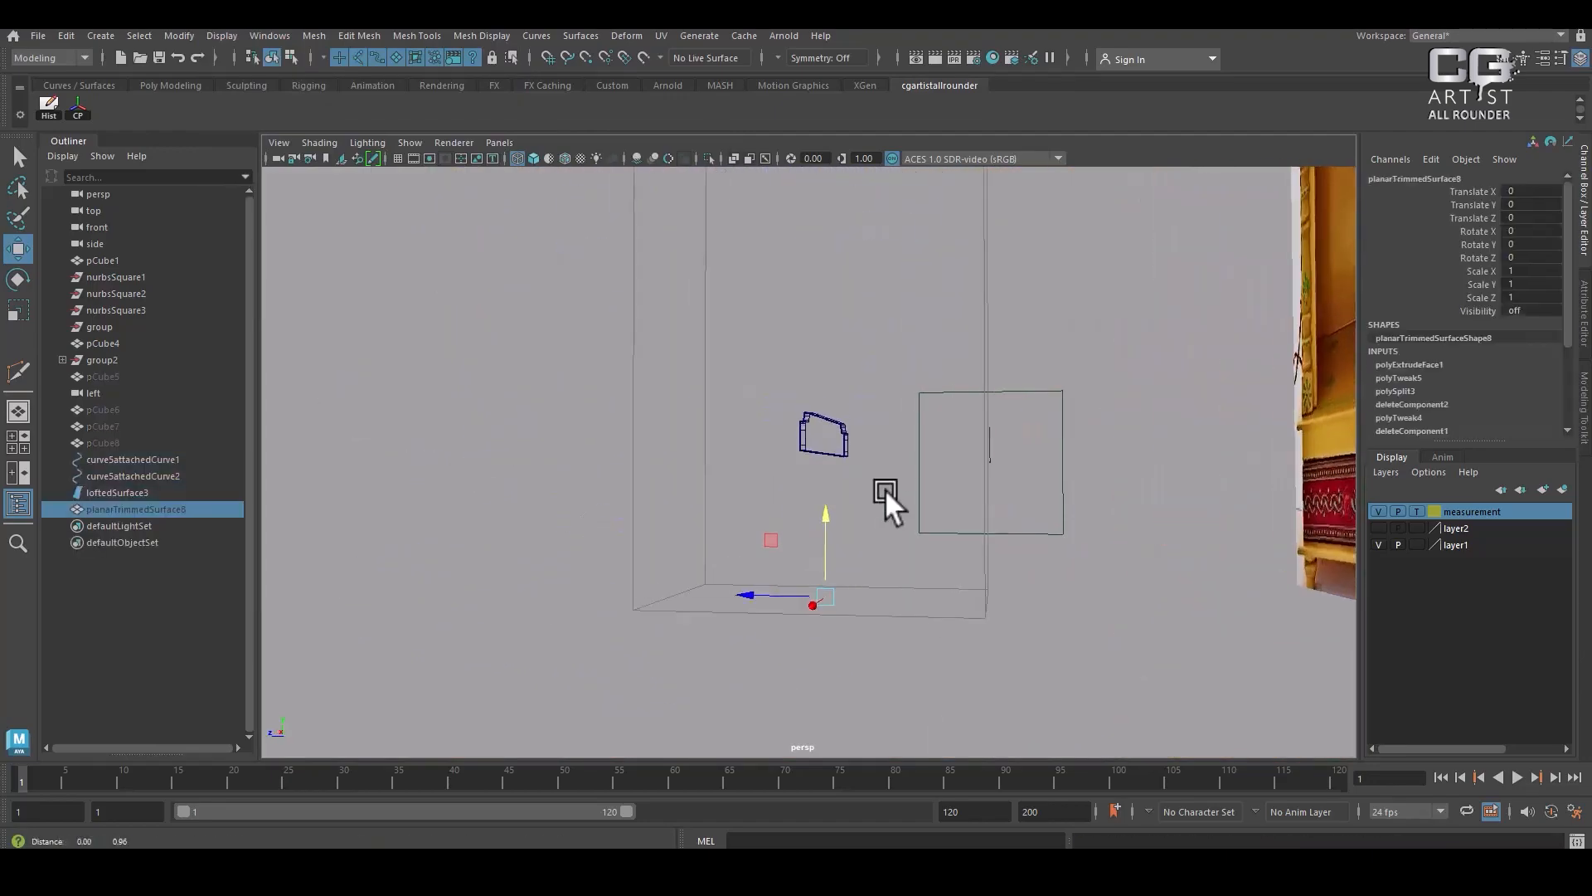
{"action": "left_click_drag", "start_coordinate": [884, 489], "coordinate": [904, 477], "text": "alt"}
{"action": "key", "text": "ctrl+z"}
{"action": "key", "text": "ctrl+z"}
{"action": "right_click_drag", "start_coordinate": [905, 478], "coordinate": [901, 674], "text": "alt"}
Select the extruded plate, the lofted surface and both outline curves together and delete their construction history
{"action": "left_click", "coordinate": [858, 460]}
{"action": "left_click_drag", "start_coordinate": [858, 460], "coordinate": [872, 515], "text": "alt"}
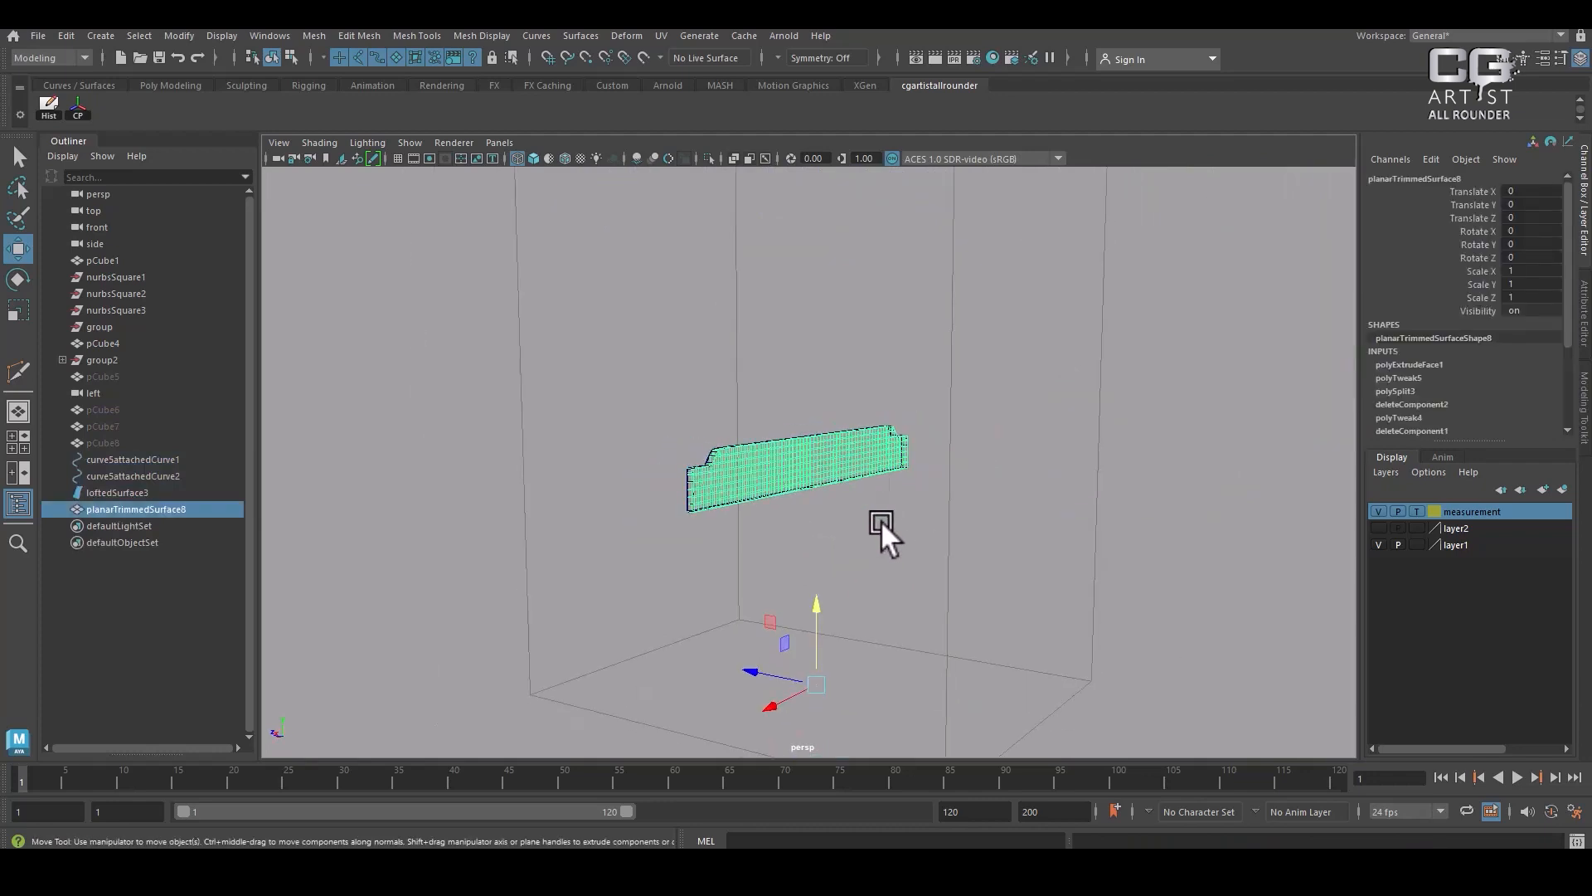
{"action": "key", "text": "h"}
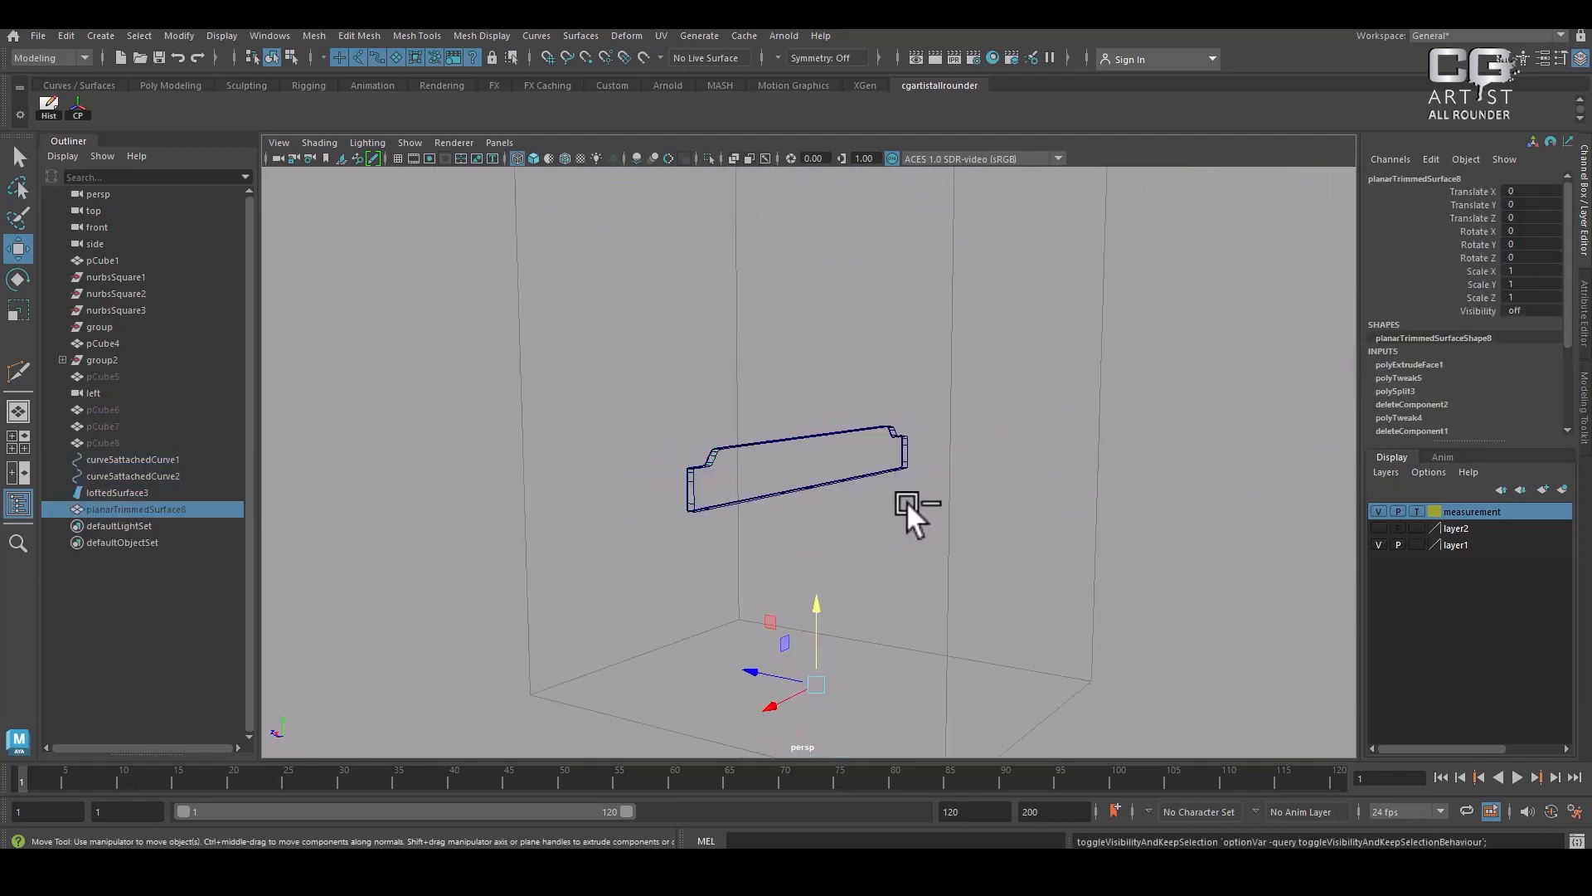
{"action": "key", "text": "h"}
{"action": "left_click_drag", "start_coordinate": [931, 384], "coordinate": [736, 574]}
{"action": "left_click", "coordinate": [65, 36]}
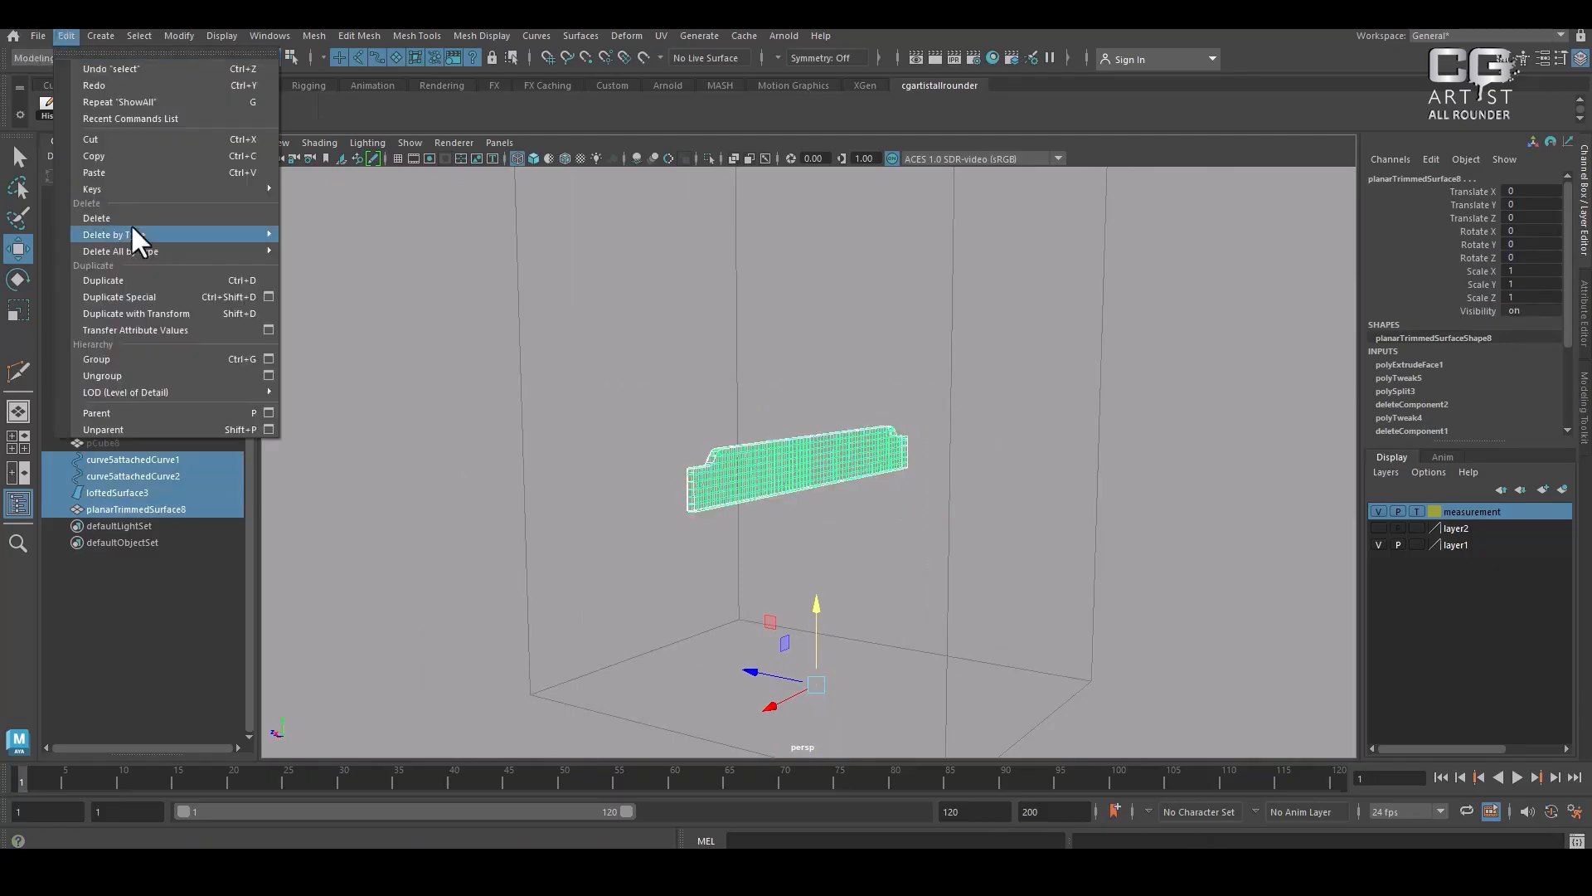
{"action": "mouse_move", "coordinate": [156, 231]}
{"action": "left_click", "coordinate": [320, 238]}
{"action": "scroll", "coordinate": [987, 602], "scroll_direction": "up", "scroll_amount": 3}
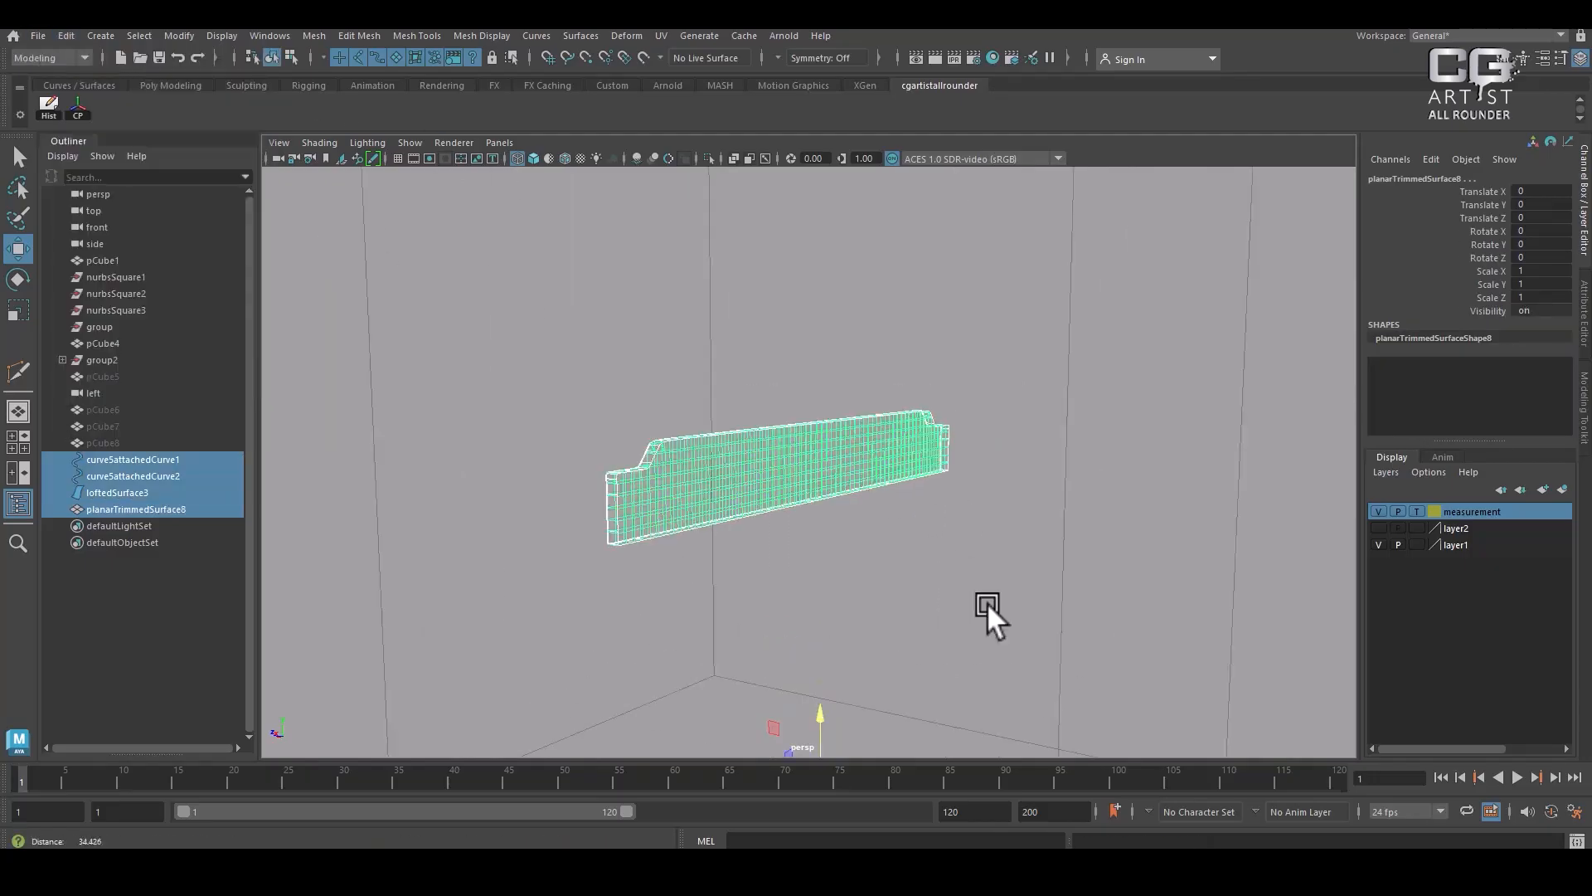
With the extruded plate hidden, delete the lofted surface and both outline curves, and unhide the plate
{"action": "left_click", "coordinate": [759, 461]}
{"action": "left_click", "coordinate": [849, 536]}
{"action": "left_click_drag", "start_coordinate": [1033, 353], "coordinate": [584, 599]}
{"action": "key", "text": "Delete"}
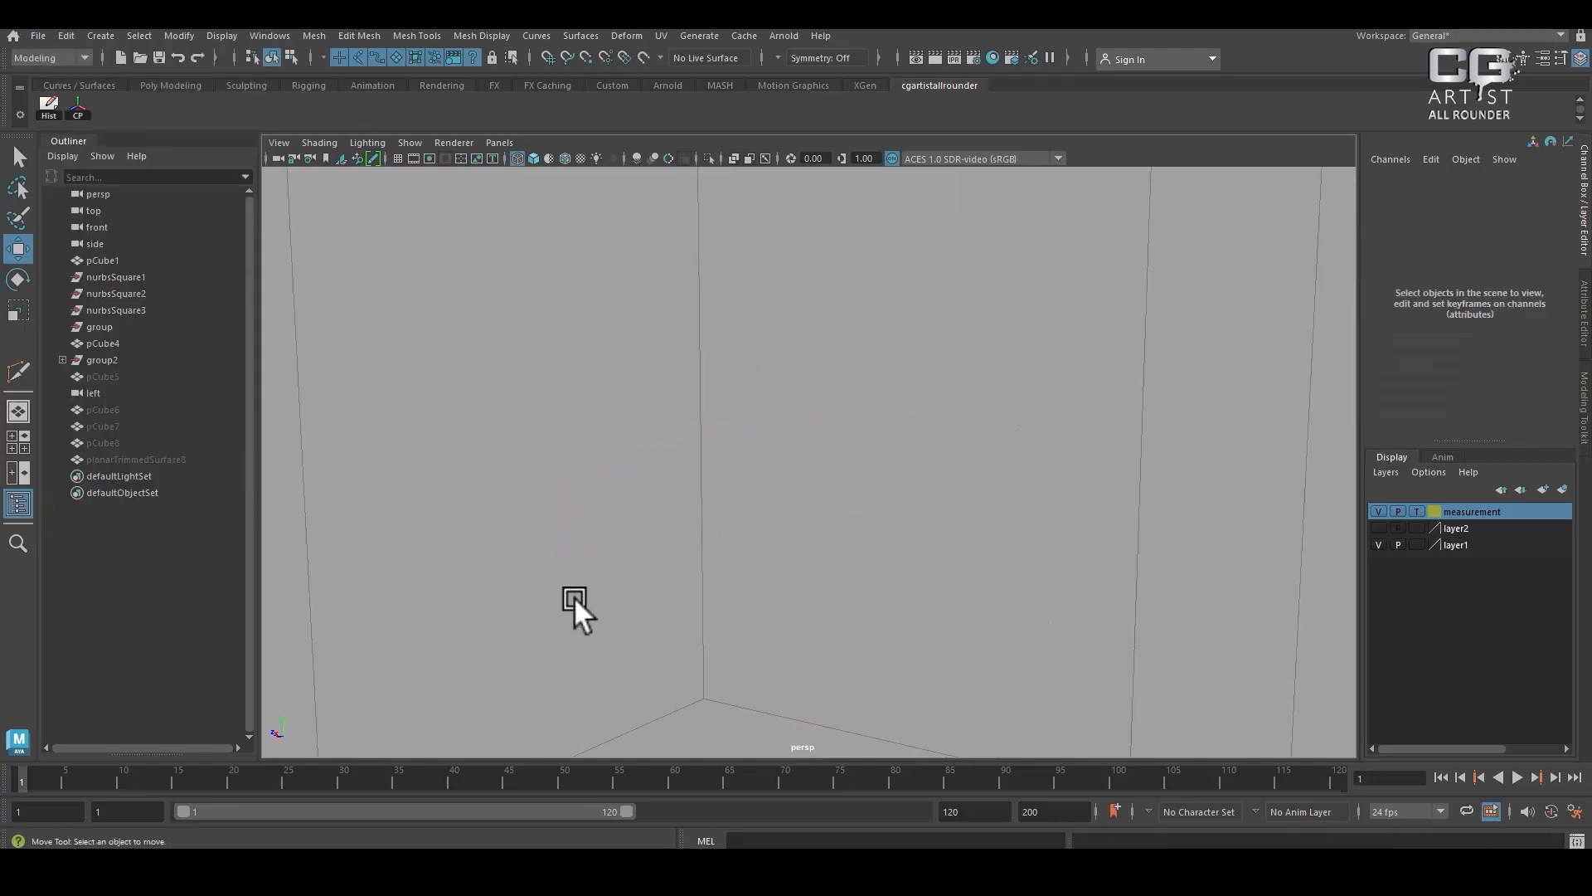
{"action": "key", "text": "ctrl+shift+h"}
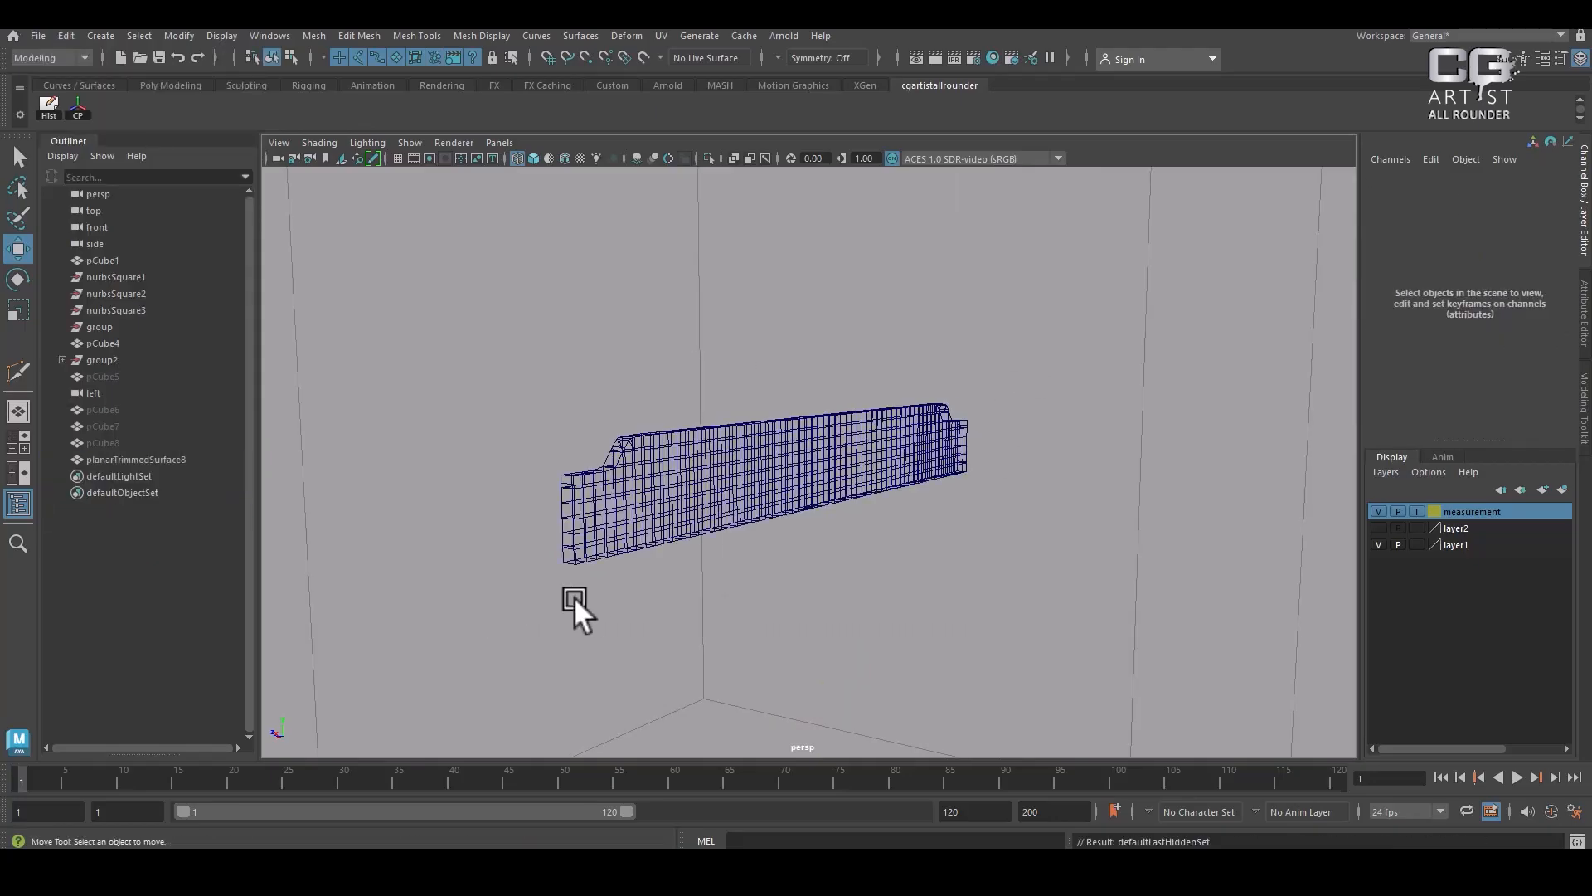
Select the plate, switch to shaded display and show all hidden objects of the temple
{"action": "left_click", "coordinate": [845, 419]}
{"action": "scroll", "coordinate": [836, 434], "scroll_direction": "down", "scroll_amount": 2}
{"action": "key", "text": "5"}
{"action": "scroll", "coordinate": [874, 485], "scroll_direction": "down", "scroll_amount": 5}
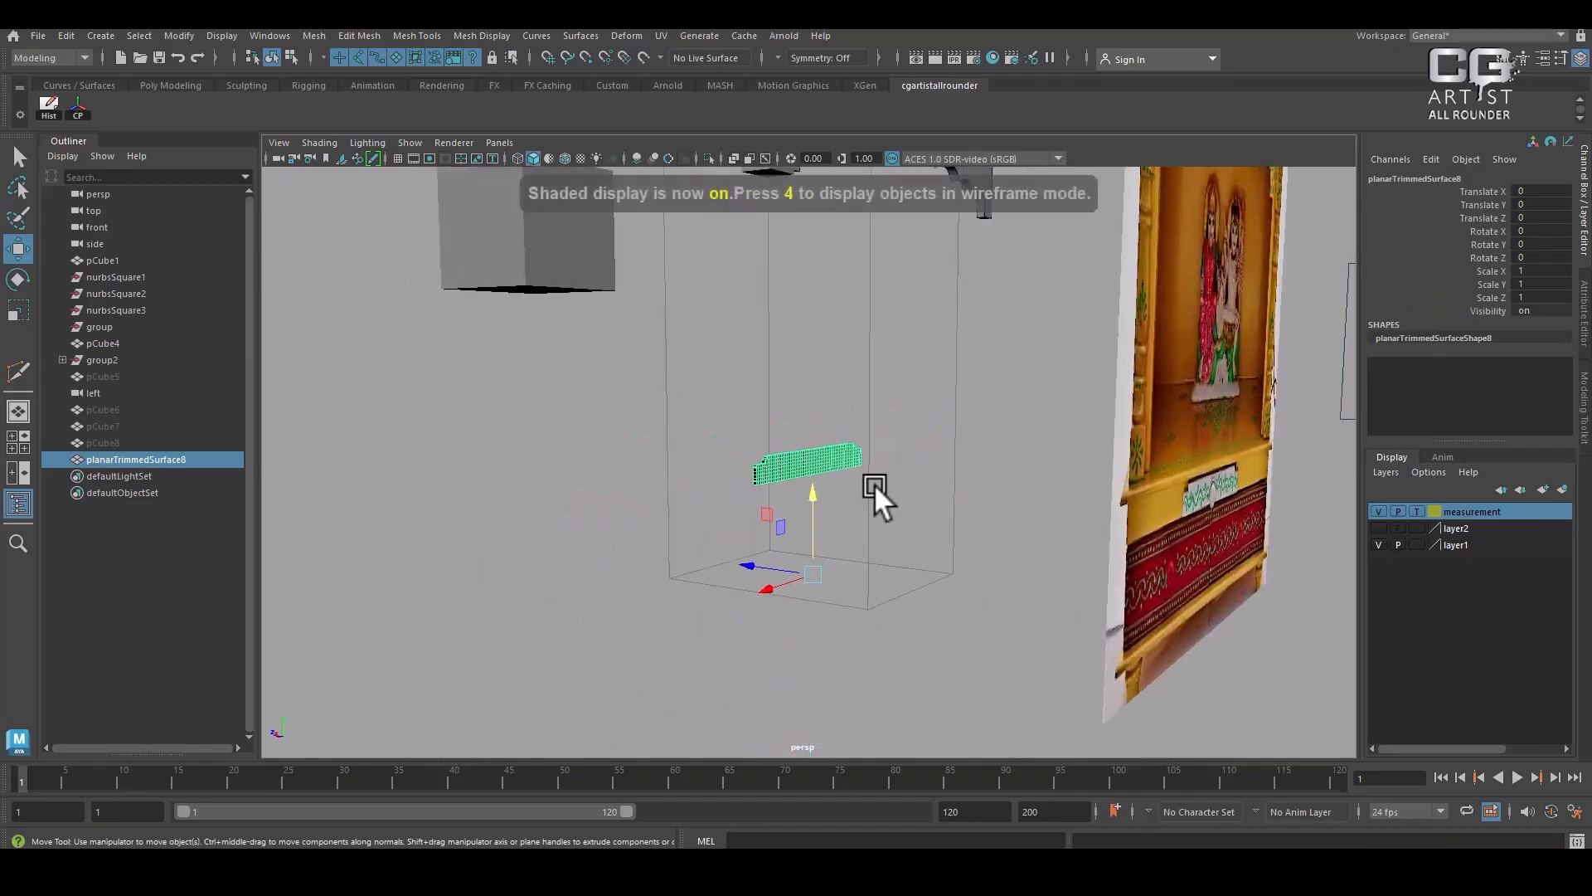
{"action": "scroll", "coordinate": [874, 485], "scroll_direction": "down", "scroll_amount": 2}
{"action": "left_click", "coordinate": [232, 37]}
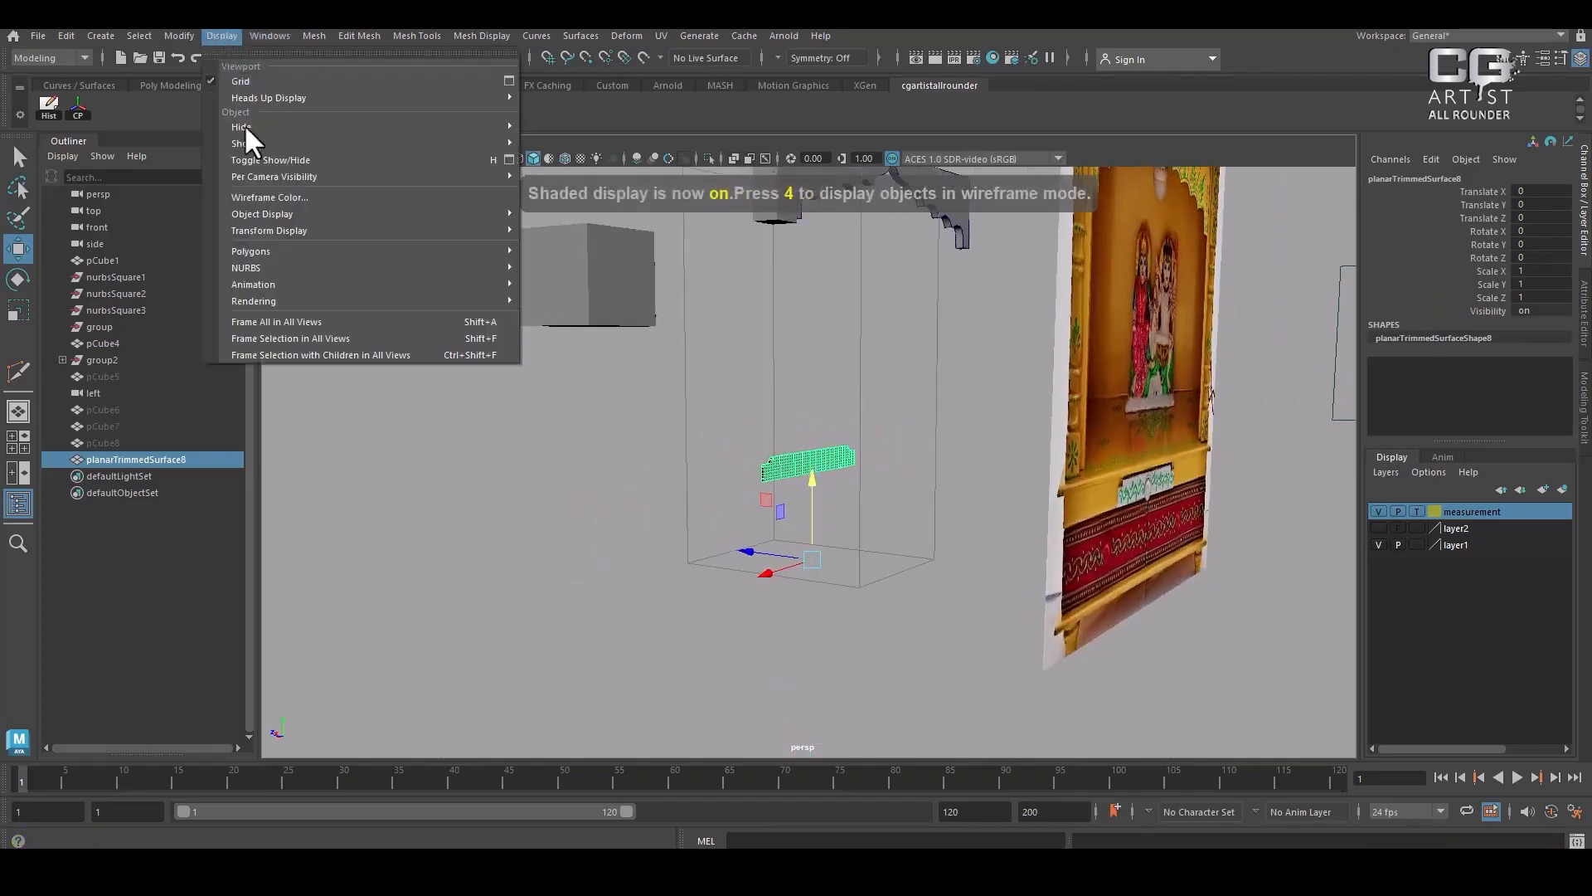
{"action": "mouse_move", "coordinate": [320, 143]}
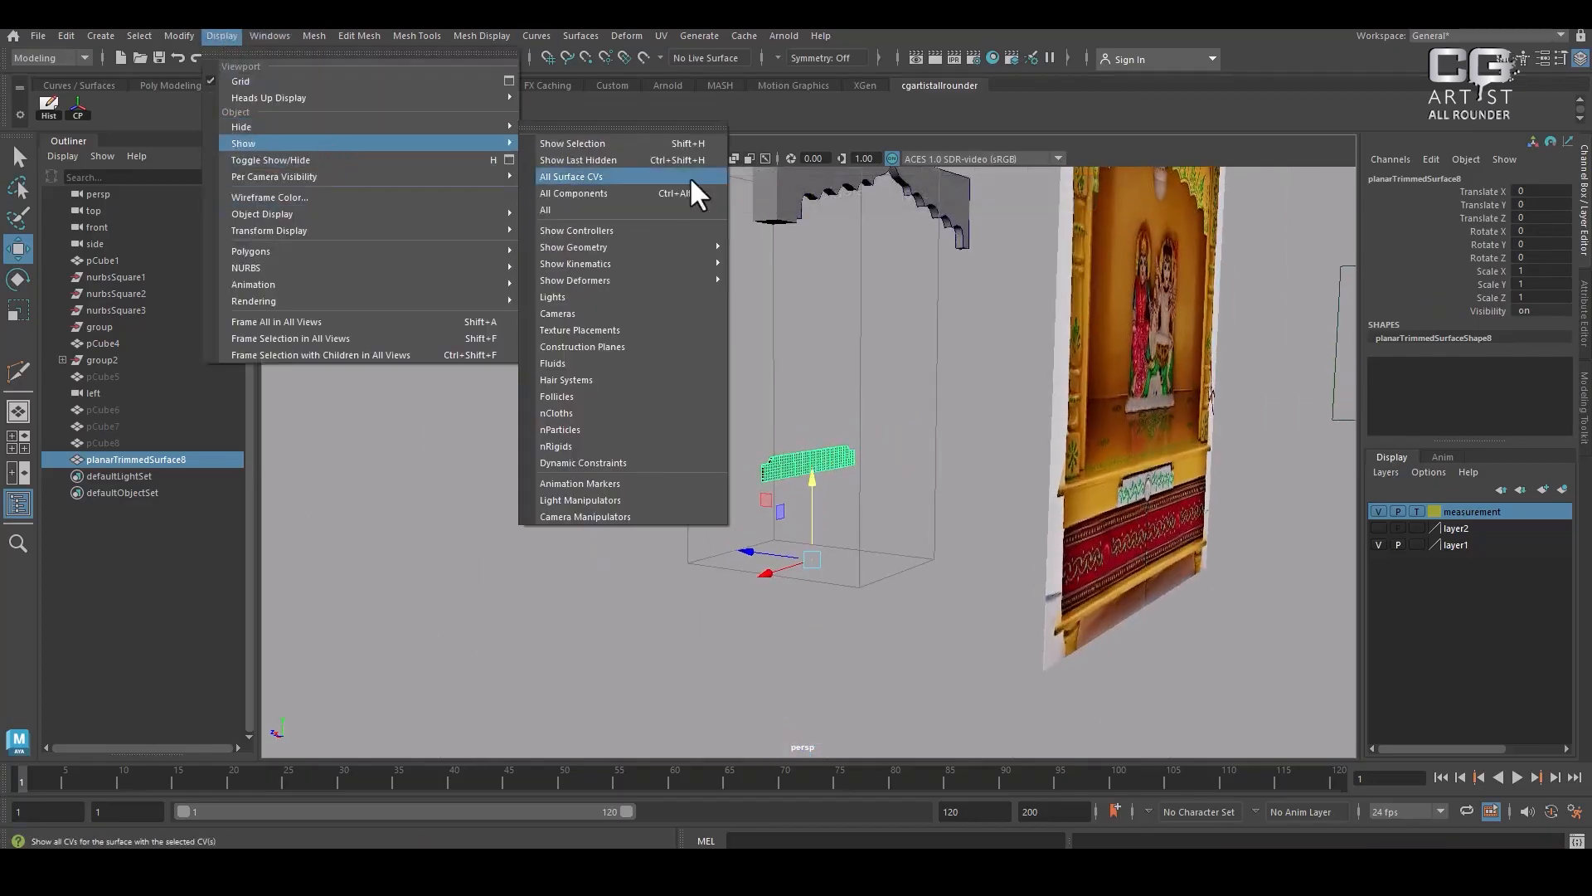
{"action": "left_click", "coordinate": [640, 209]}
Move the ornament plate along Z to -10.554 so it sits against the front of the temple base
{"action": "left_click_drag", "start_coordinate": [1026, 510], "coordinate": [923, 512], "text": "alt"}
{"action": "left_click_drag", "start_coordinate": [771, 540], "coordinate": [825, 545]}
{"action": "left_click_drag", "start_coordinate": [881, 486], "coordinate": [860, 462], "text": "alt"}
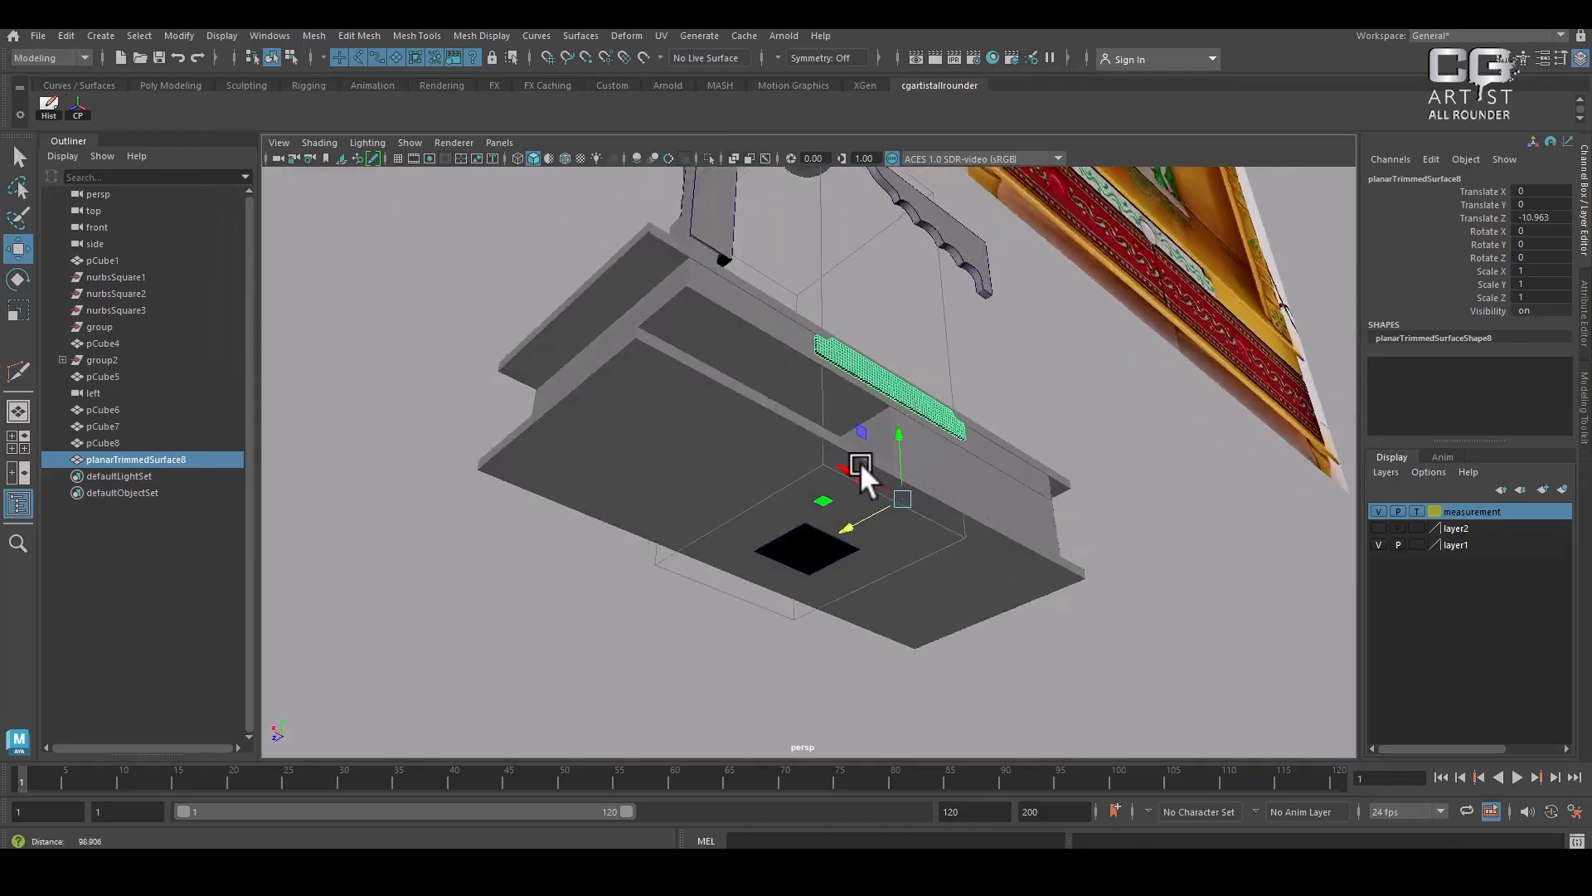
{"action": "right_click_drag", "start_coordinate": [860, 461], "coordinate": [932, 425], "text": "alt"}
{"action": "left_click_drag", "start_coordinate": [932, 426], "coordinate": [922, 633], "text": "alt"}
{"action": "left_click_drag", "start_coordinate": [938, 691], "coordinate": [922, 687]}
{"action": "right_click_drag", "start_coordinate": [966, 415], "coordinate": [868, 328], "text": "alt"}
Compare the plate with the reference photo's ornament in the front view using wireframe display
{"action": "left_click_drag", "start_coordinate": [1115, 460], "coordinate": [1049, 474], "text": "alt"}
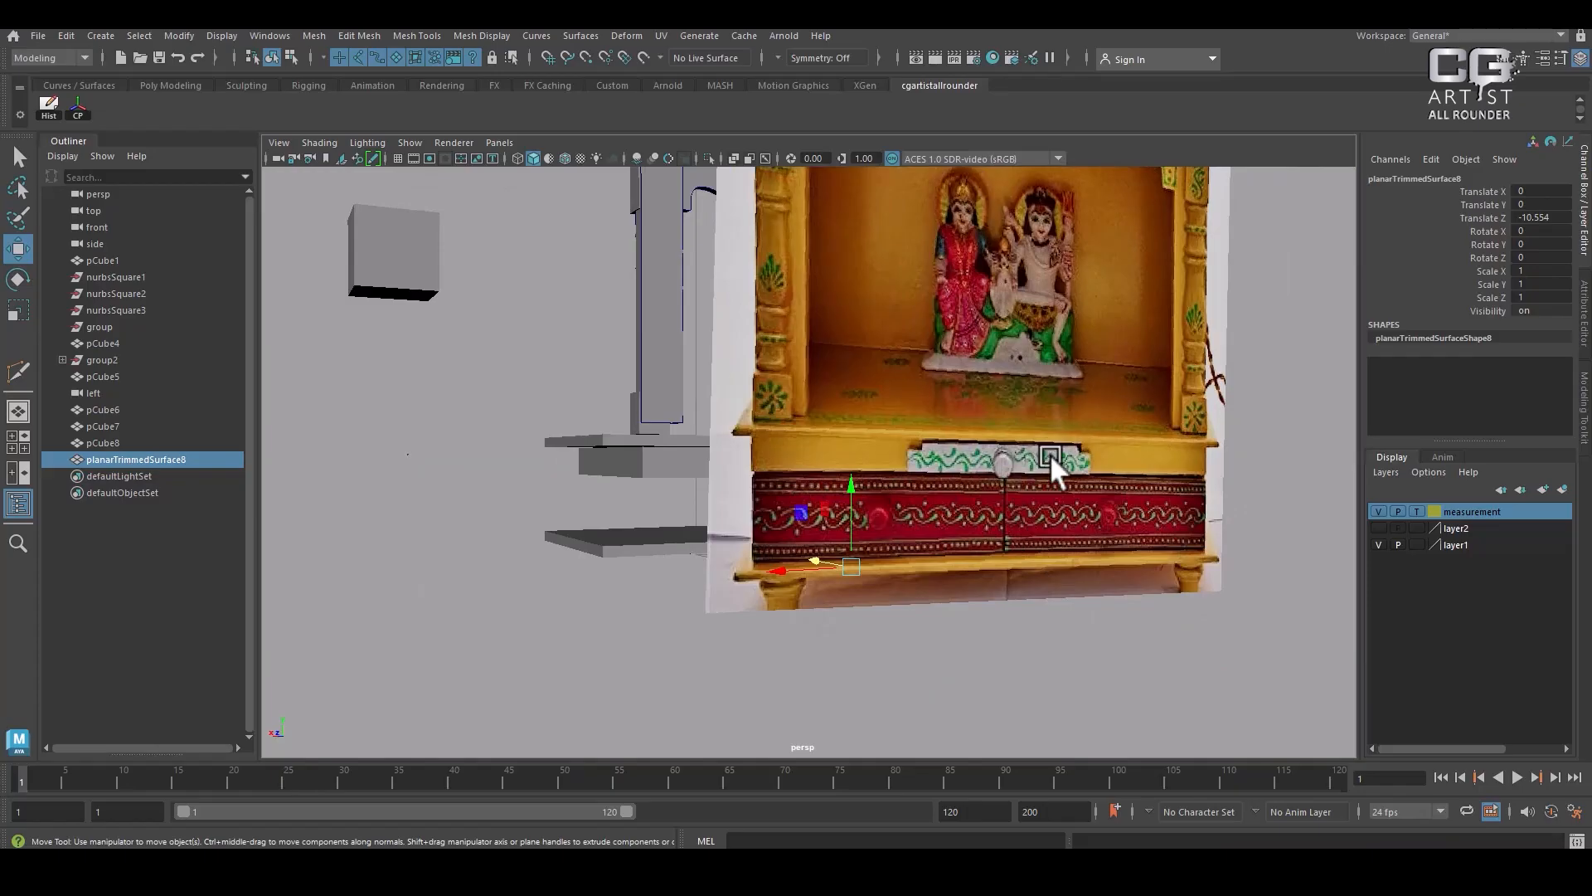
{"action": "key", "text": "space"}
{"action": "left_click_drag", "start_coordinate": [901, 407], "coordinate": [904, 446]}
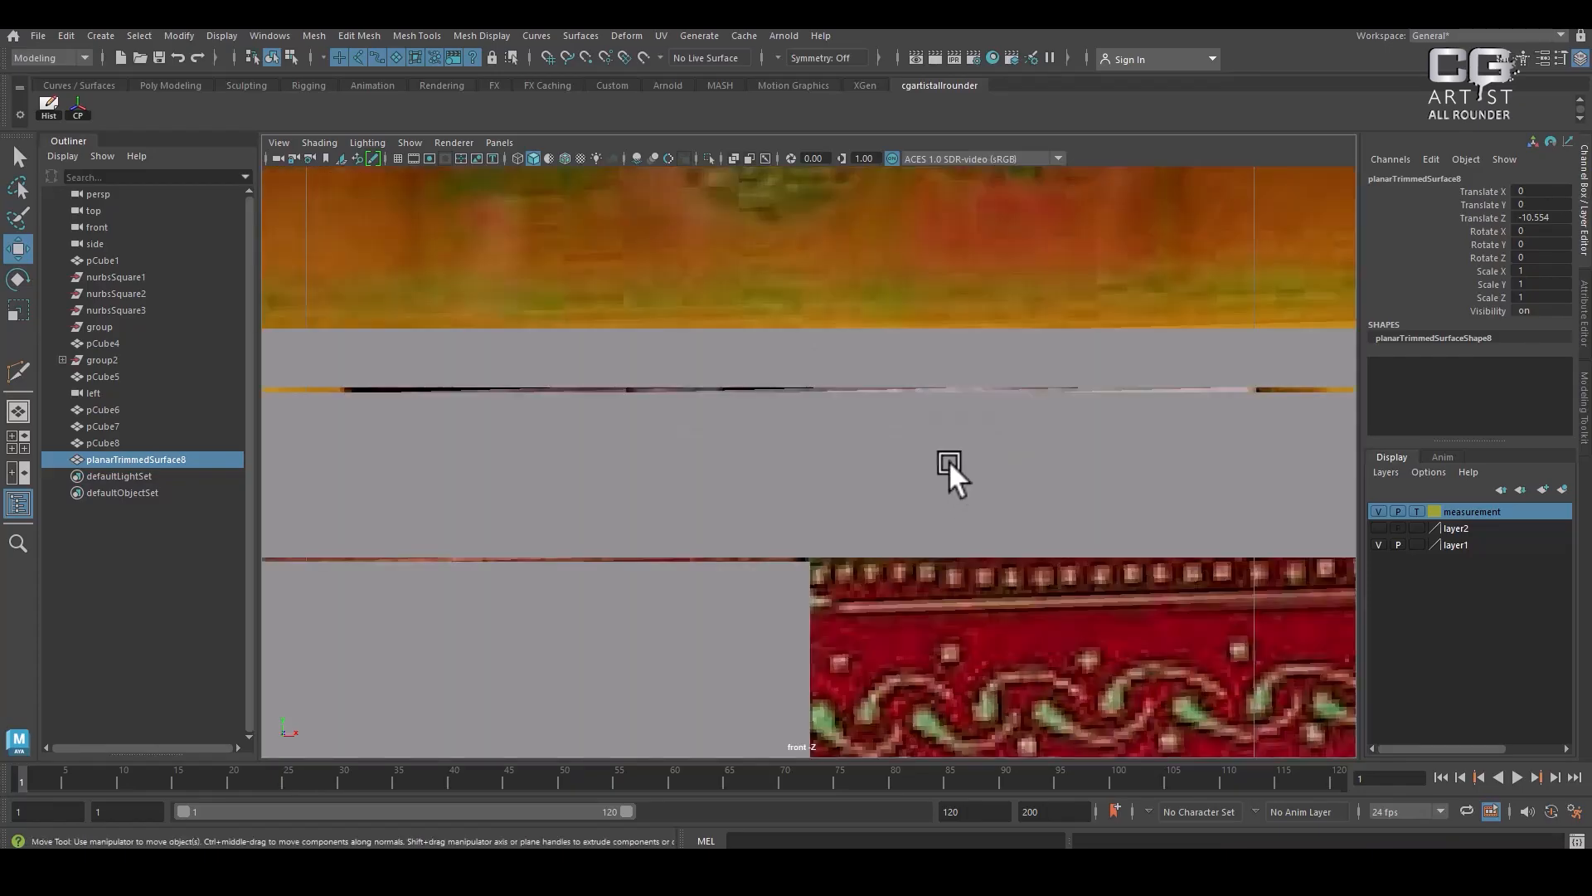
{"action": "key", "text": "4"}
{"action": "scroll", "coordinate": [988, 471], "scroll_direction": "down", "scroll_amount": 6}
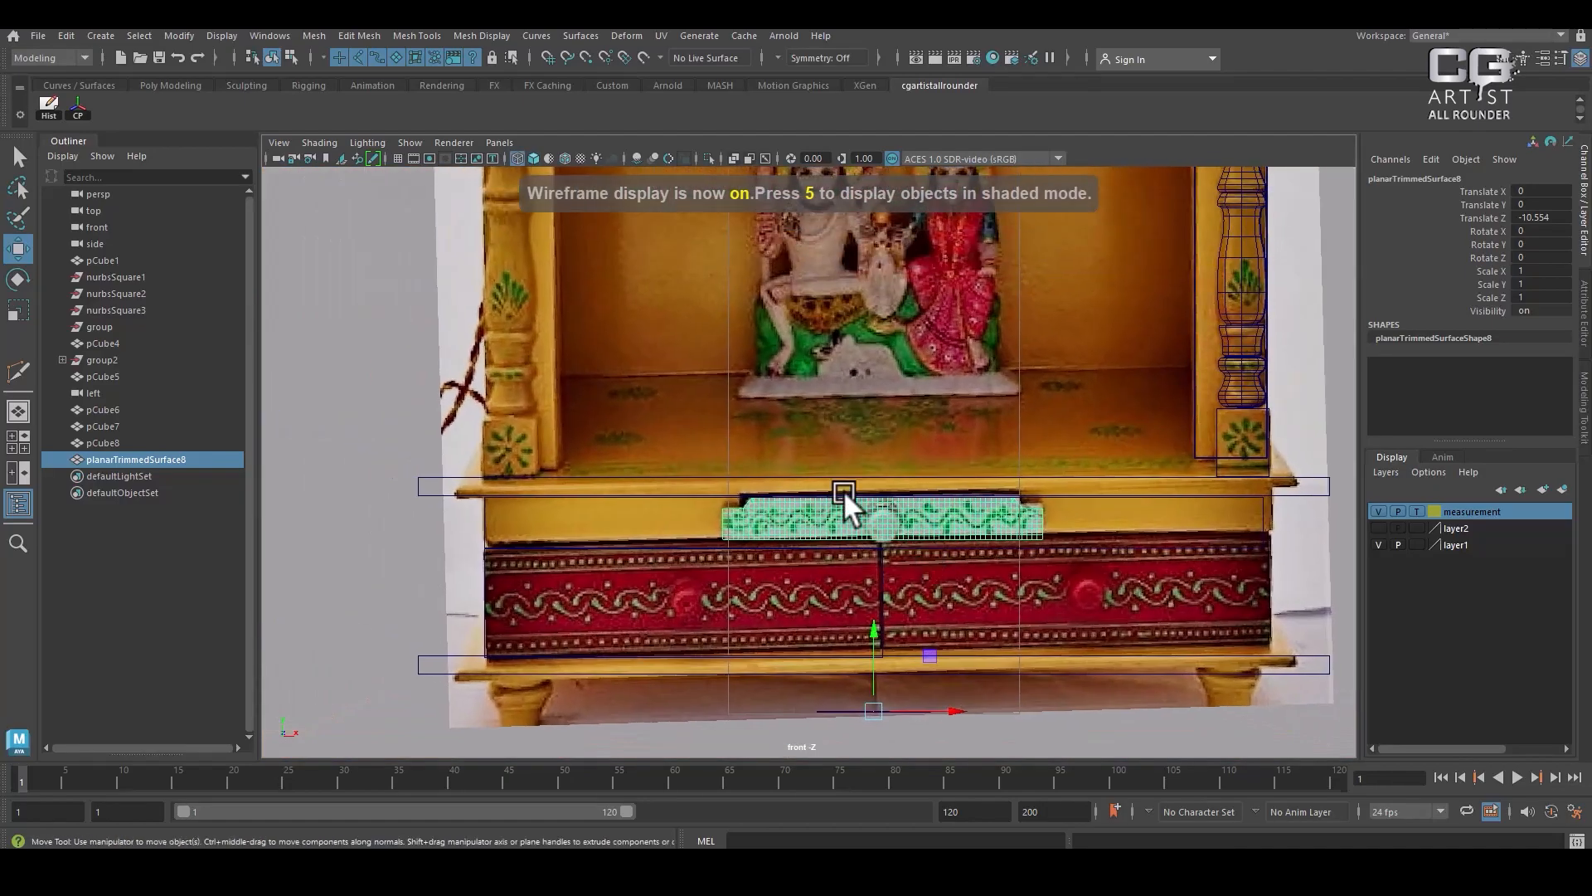
In the side view, start a CV curve just in front of the ornament plate, running forward as a knob stem and flaring upward
{"action": "middle_click_drag", "start_coordinate": [929, 584], "coordinate": [838, 484], "text": "alt"}
{"action": "scroll", "coordinate": [839, 485], "scroll_direction": "up", "scroll_amount": 1}
{"action": "key", "text": "space"}
{"action": "middle_click_drag", "start_coordinate": [1136, 621], "coordinate": [1123, 580], "text": "alt"}
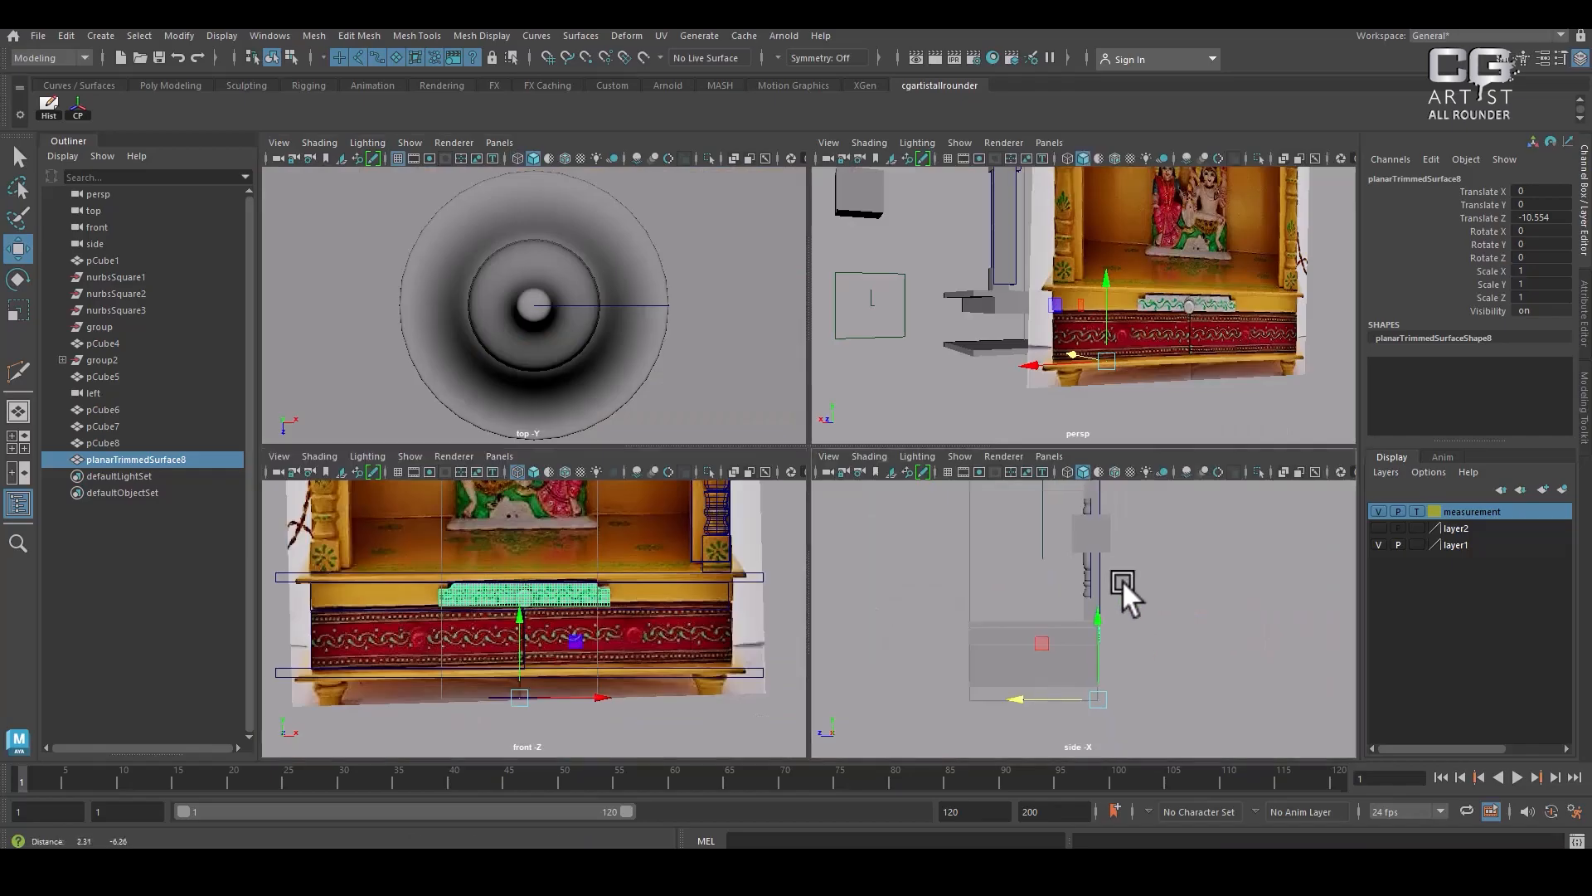
{"action": "right_click_drag", "start_coordinate": [1122, 580], "coordinate": [1149, 682], "text": "alt"}
{"action": "middle_click_drag", "start_coordinate": [1150, 682], "coordinate": [1128, 615], "text": "alt"}
{"action": "right_click_drag", "start_coordinate": [1128, 615], "coordinate": [1187, 684], "text": "alt"}
{"action": "middle_click_drag", "start_coordinate": [1164, 602], "coordinate": [1175, 635], "text": "alt"}
{"action": "right_click_drag", "start_coordinate": [1175, 635], "coordinate": [1188, 637], "text": "alt"}
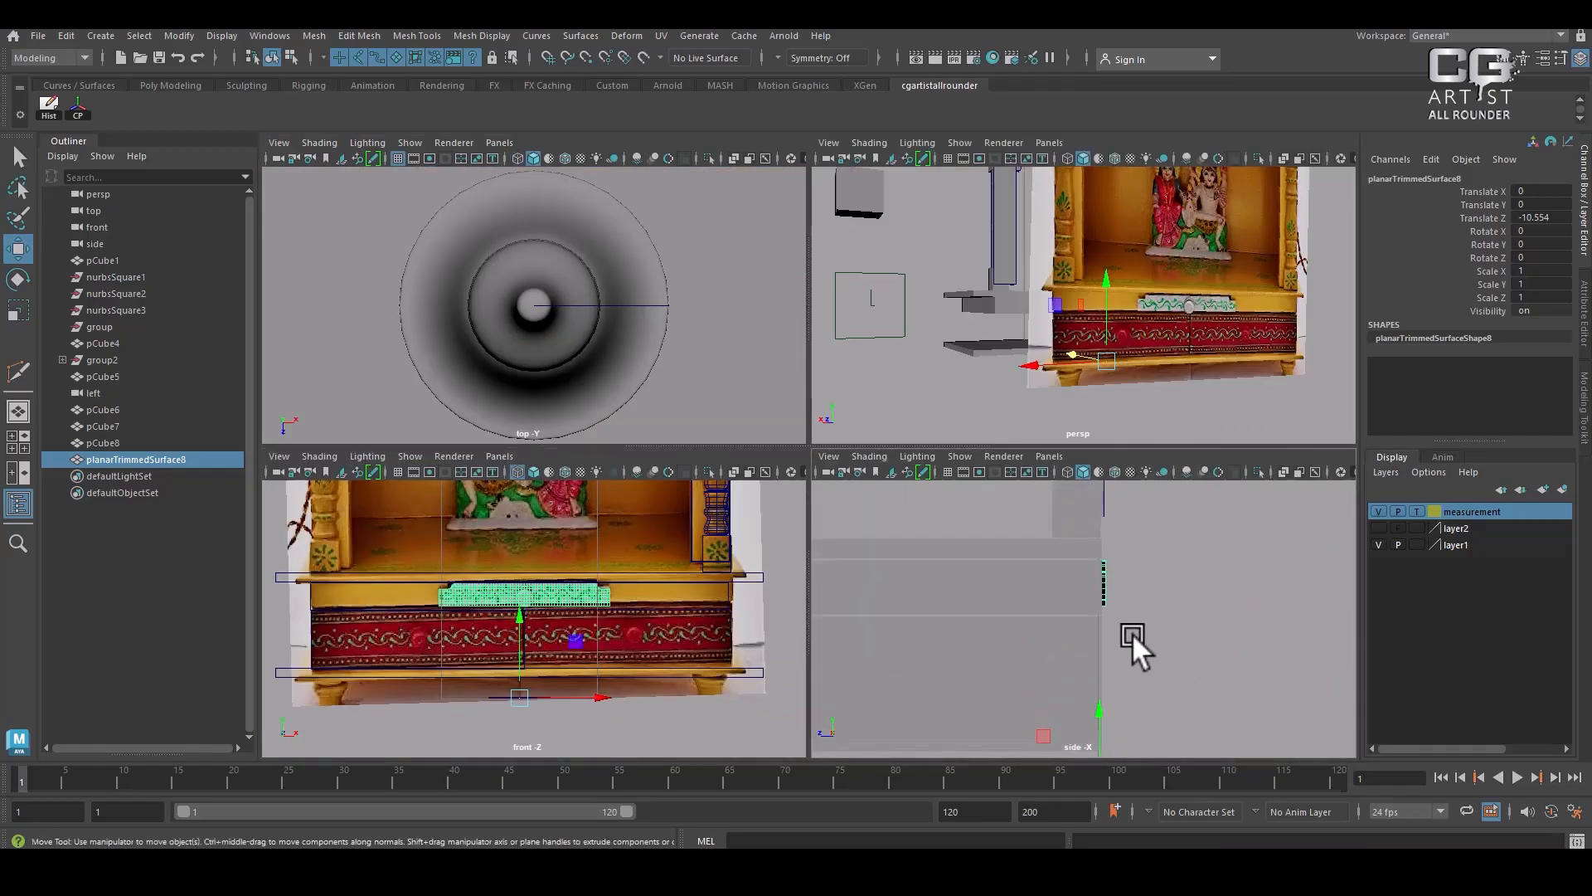
{"action": "right_click_drag", "start_coordinate": [1156, 599], "coordinate": [1202, 691], "text": "alt"}
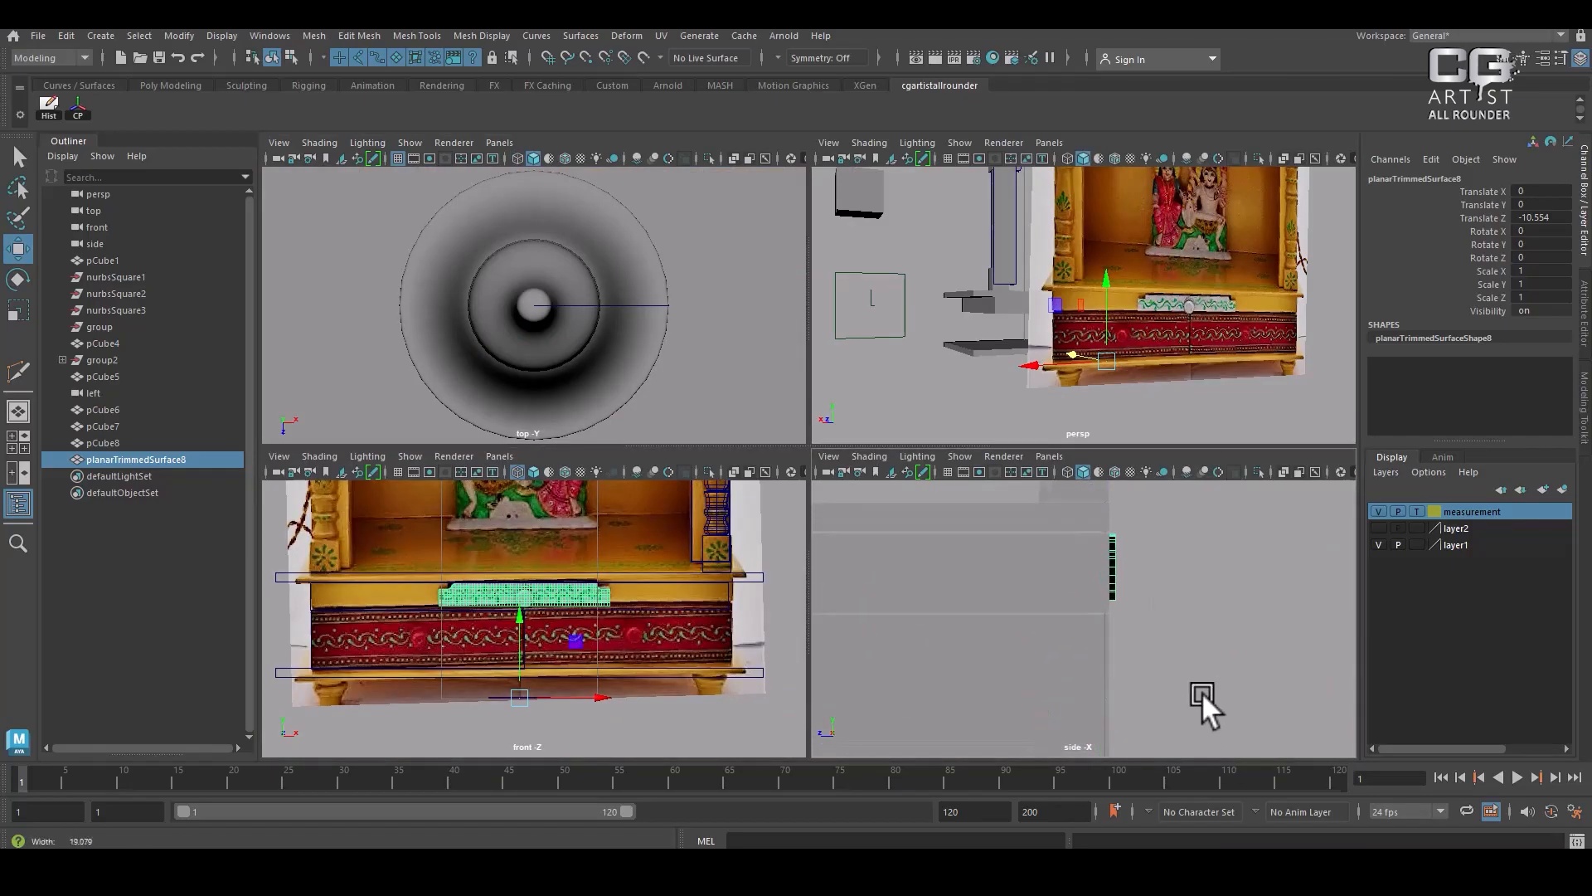
{"action": "left_click", "coordinate": [62, 40]}
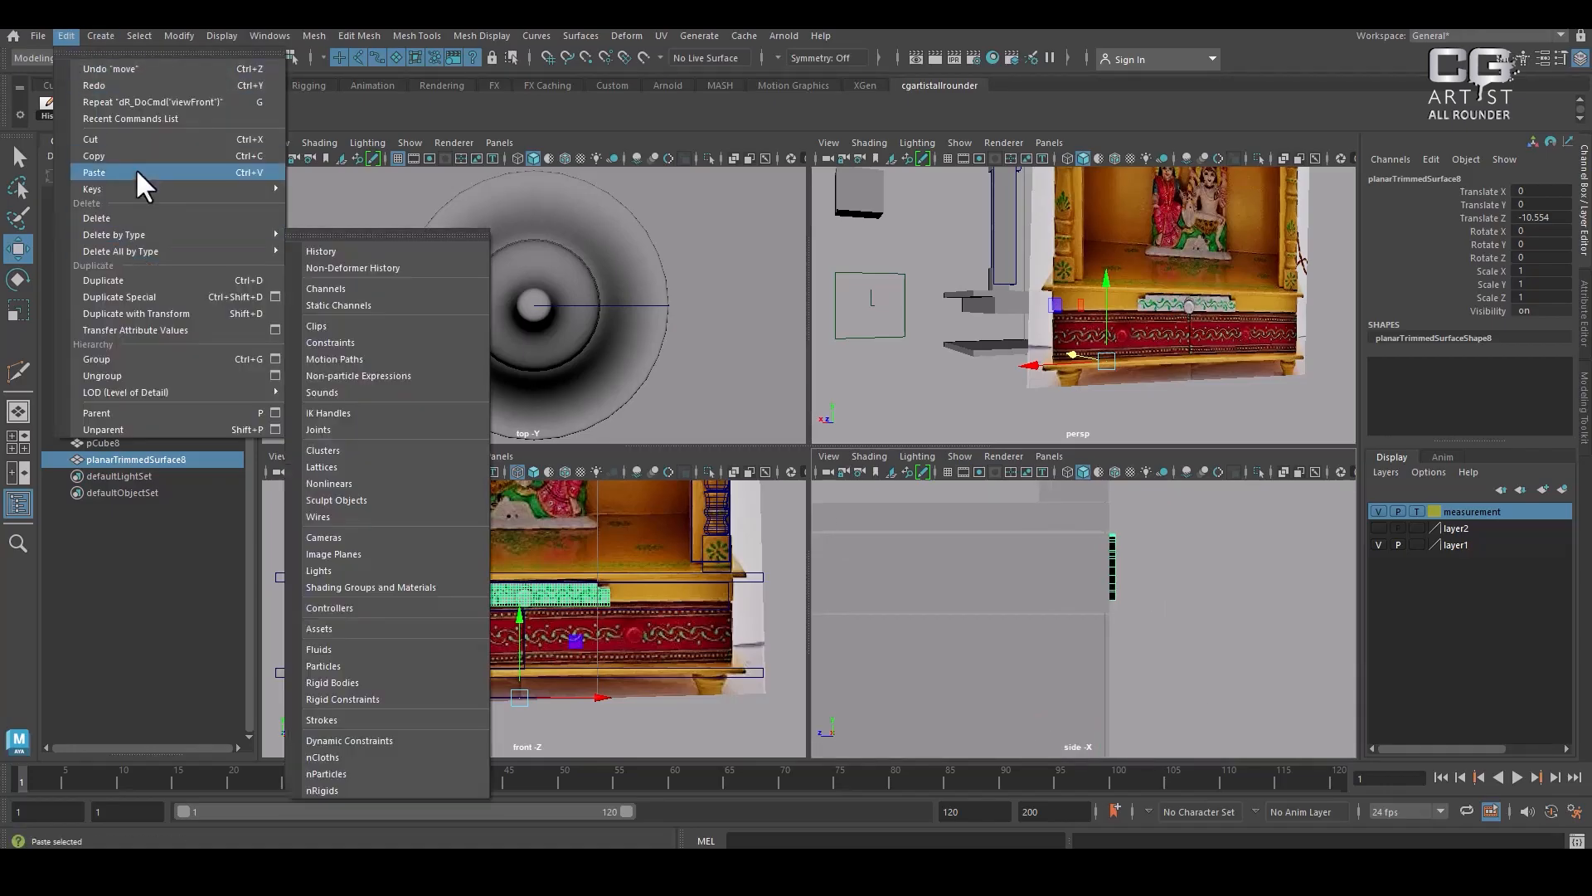
{"action": "mouse_move", "coordinate": [102, 35]}
{"action": "mouse_move", "coordinate": [166, 164]}
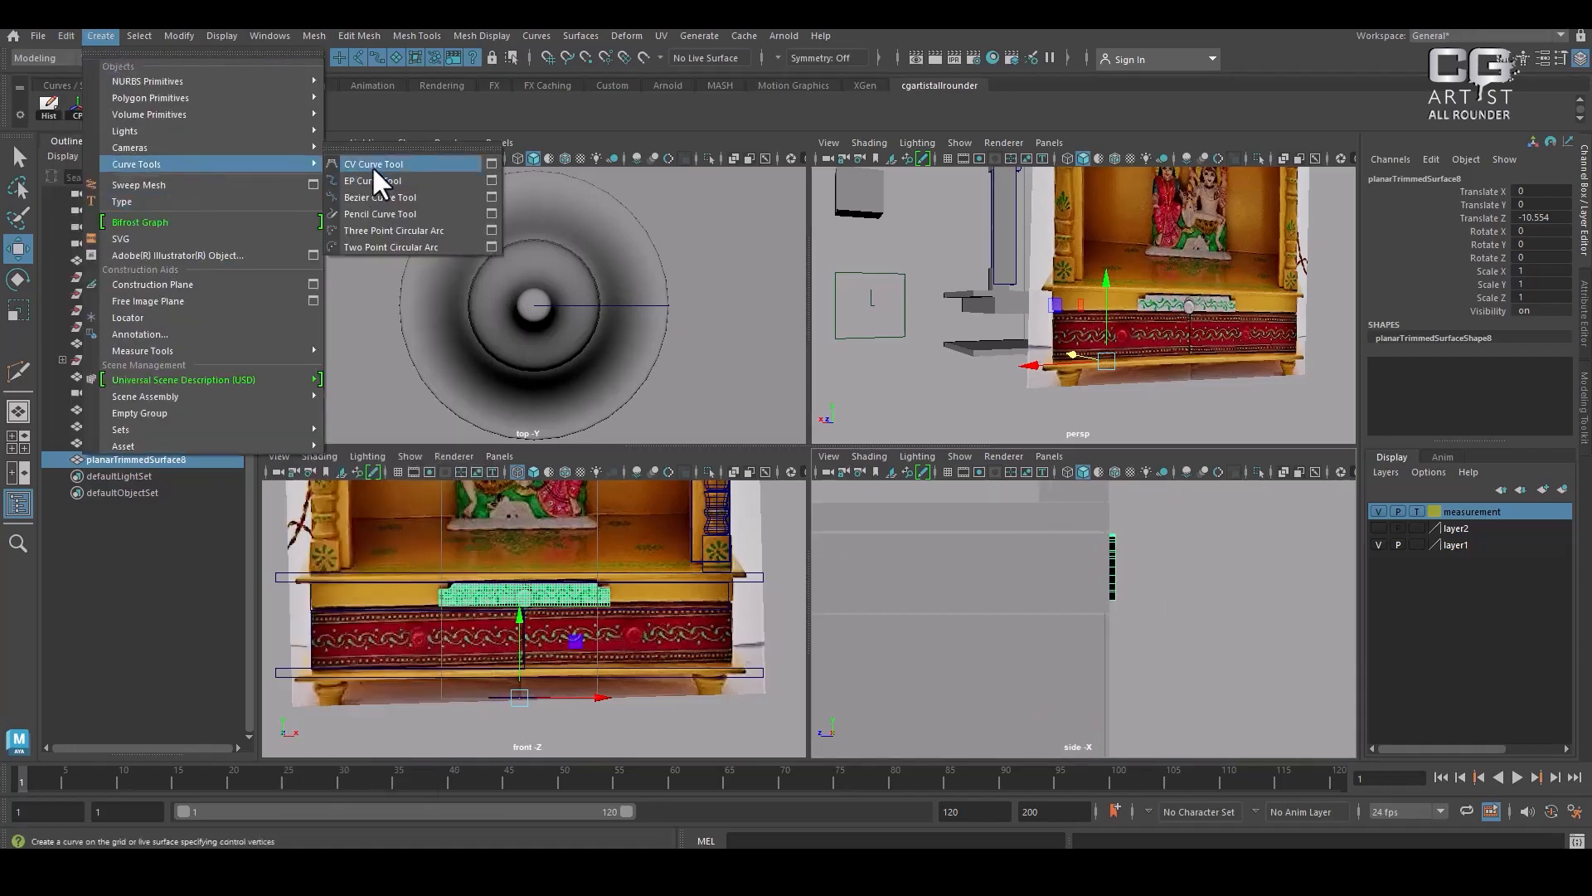
{"action": "left_click", "coordinate": [372, 166]}
{"action": "right_click_drag", "start_coordinate": [1262, 647], "coordinate": [1152, 635], "text": "alt"}
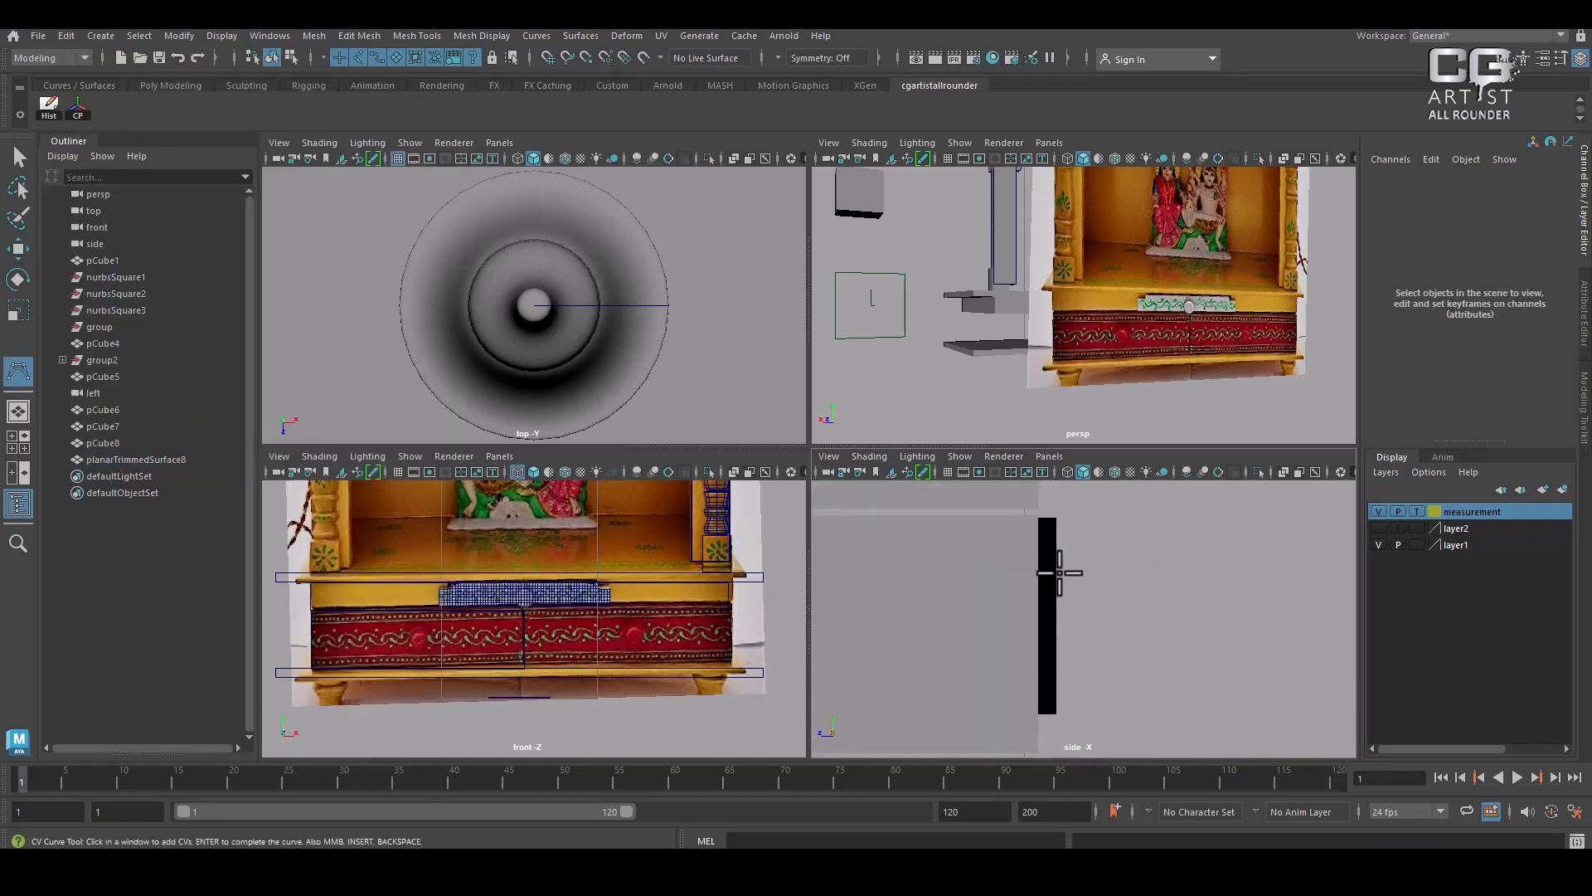
{"action": "left_click", "coordinate": [1060, 583]}
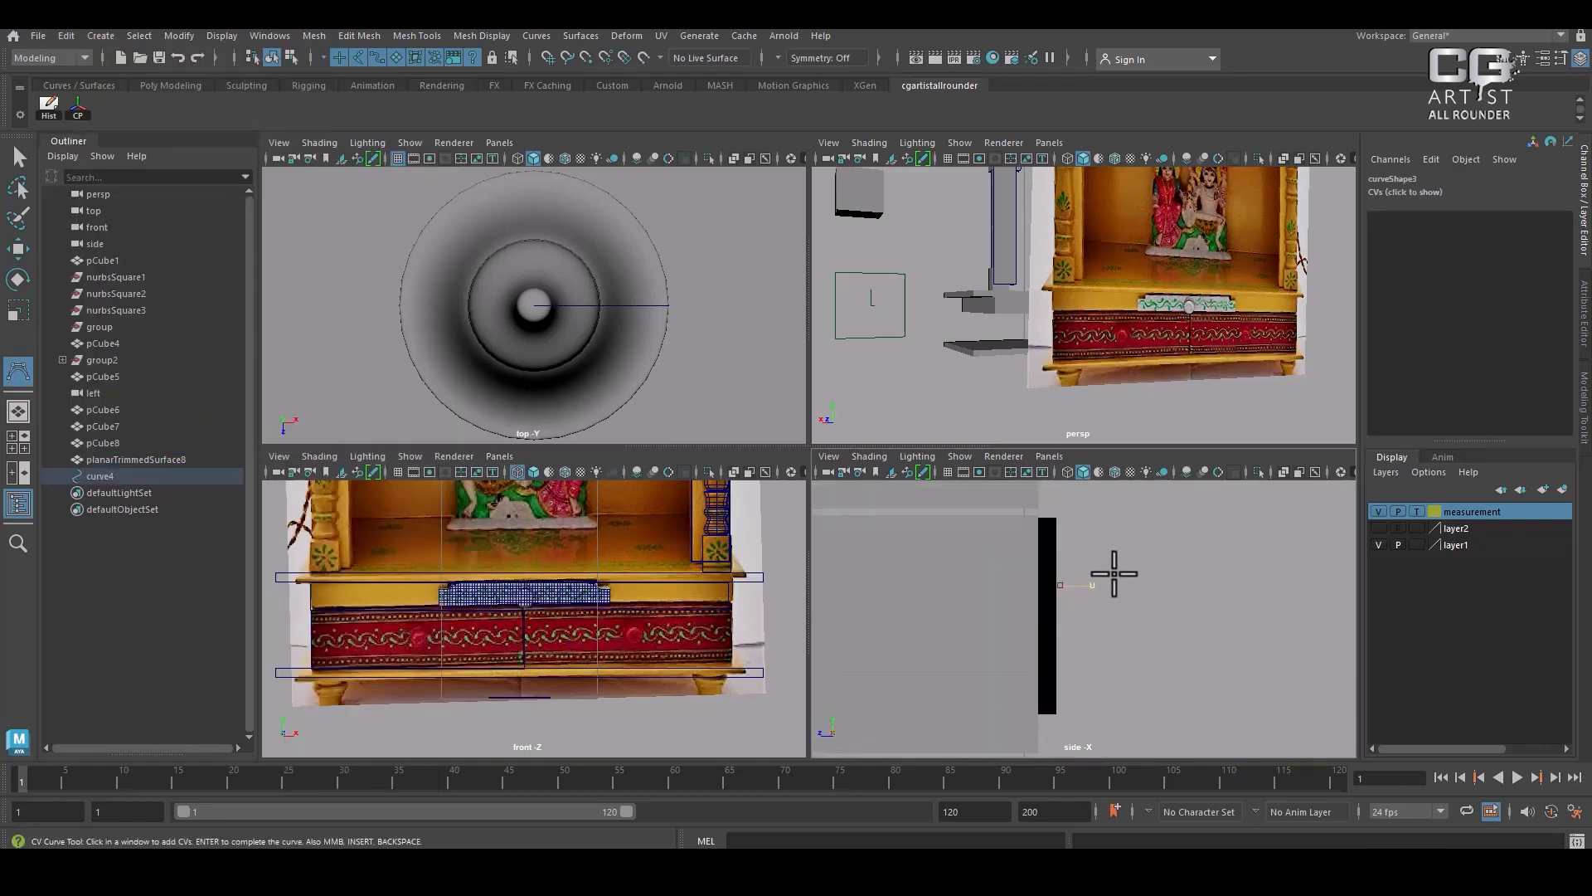
{"action": "left_click", "coordinate": [1150, 557]}
{"action": "left_click", "coordinate": [1156, 531]}
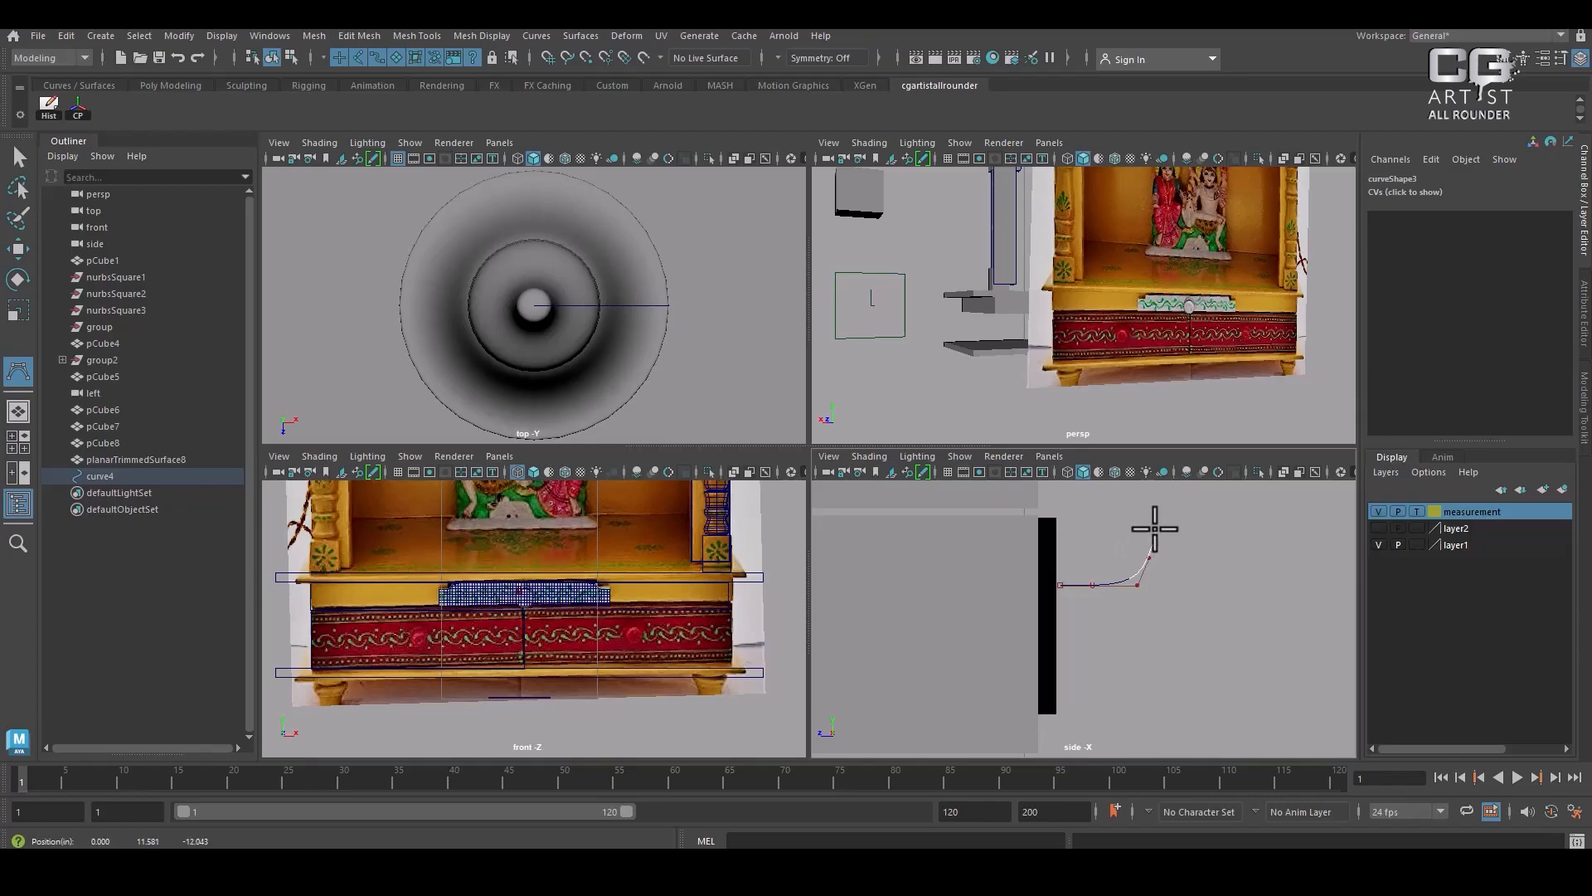
Continue the knob profile over its rounded rim and straight down the front face, and finish the curve
{"action": "middle_click_drag", "start_coordinate": [1191, 541], "coordinate": [1161, 583], "text": "alt"}
{"action": "left_click", "coordinate": [1139, 557]}
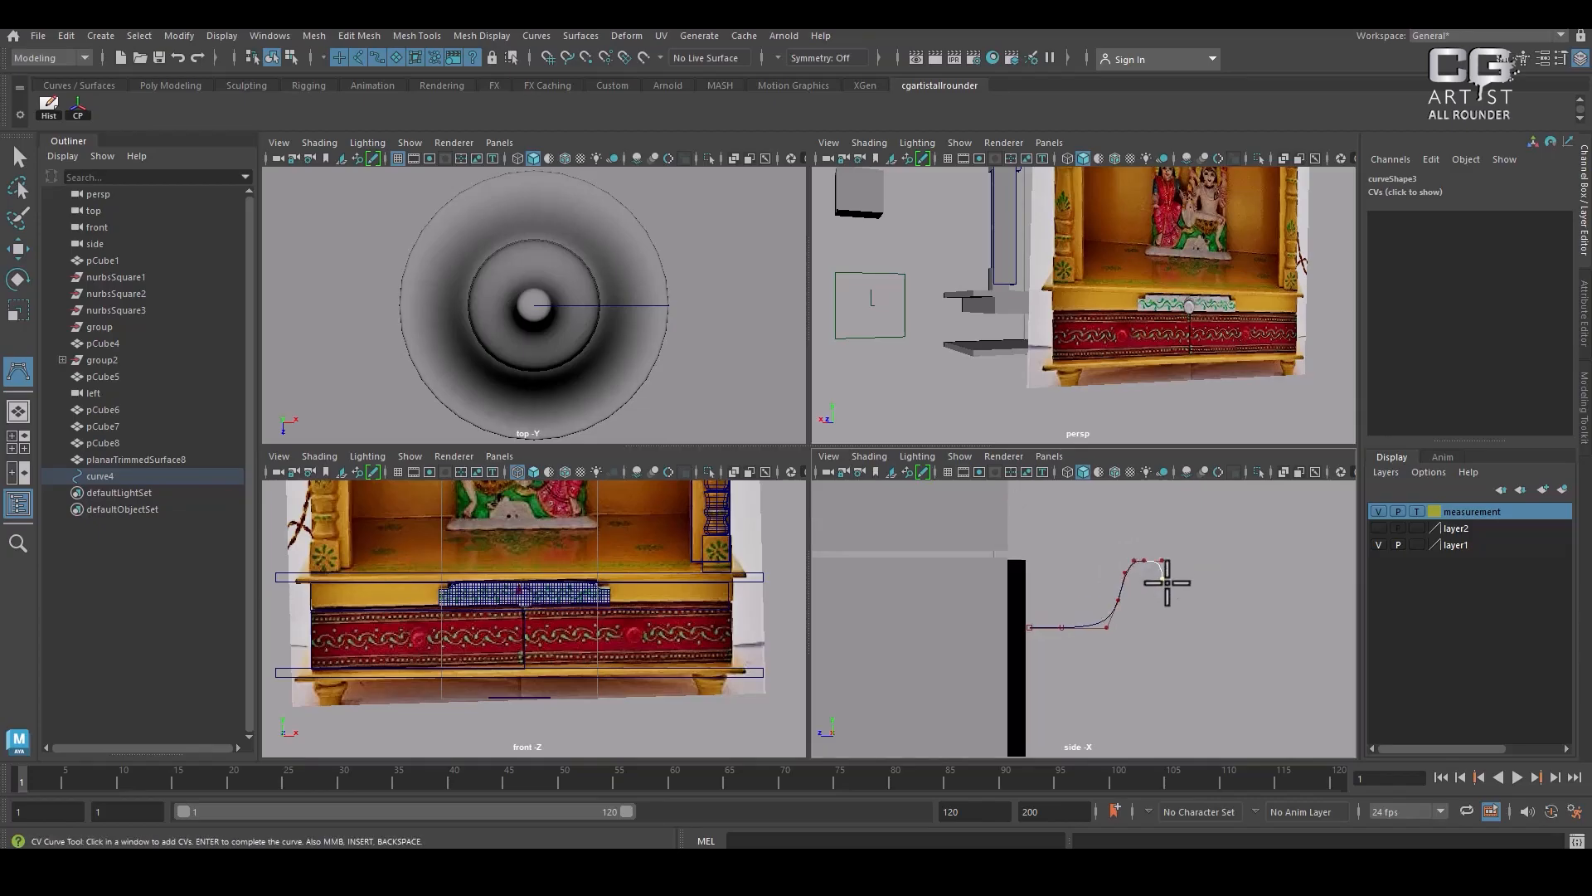
{"action": "left_click", "coordinate": [1162, 578]}
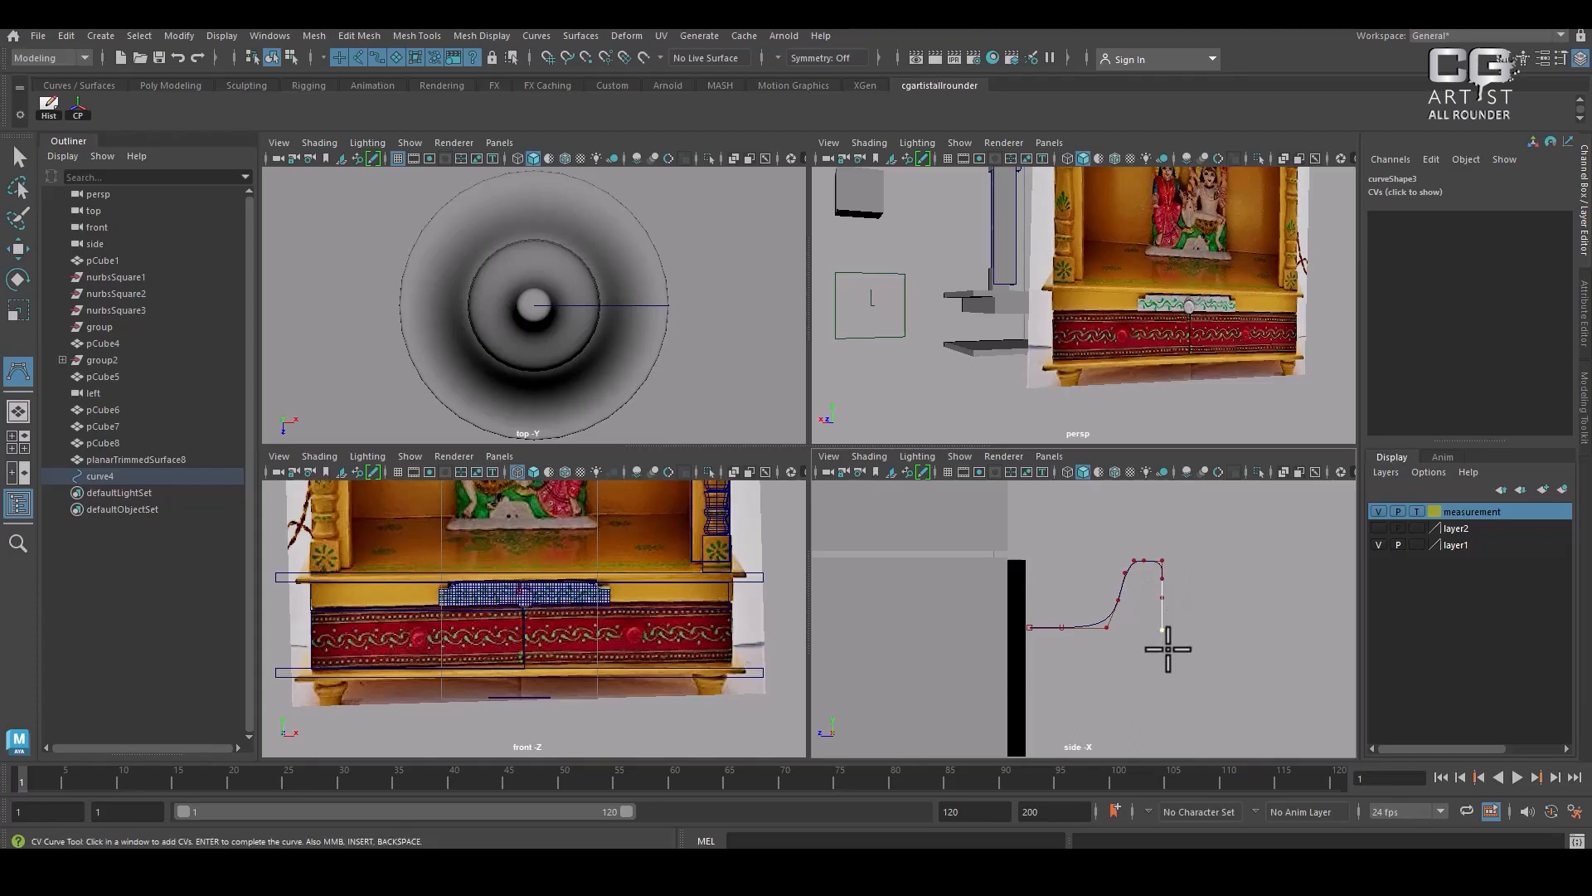
{"action": "left_click", "coordinate": [1163, 653]}
{"action": "key", "text": "Return"}
{"action": "key", "text": "w"}
Hide everything except the knob profile curve and centre its pivot
{"action": "mouse_move", "coordinate": [1186, 367]}
{"action": "left_mouse_down", "text": "alt"}
{"action": "mouse_move", "coordinate": [1148, 402]}
{"action": "mouse_move", "coordinate": [1207, 398]}
{"action": "mouse_move", "coordinate": [1186, 375]}
{"action": "left_mouse_up", "text": "alt"}
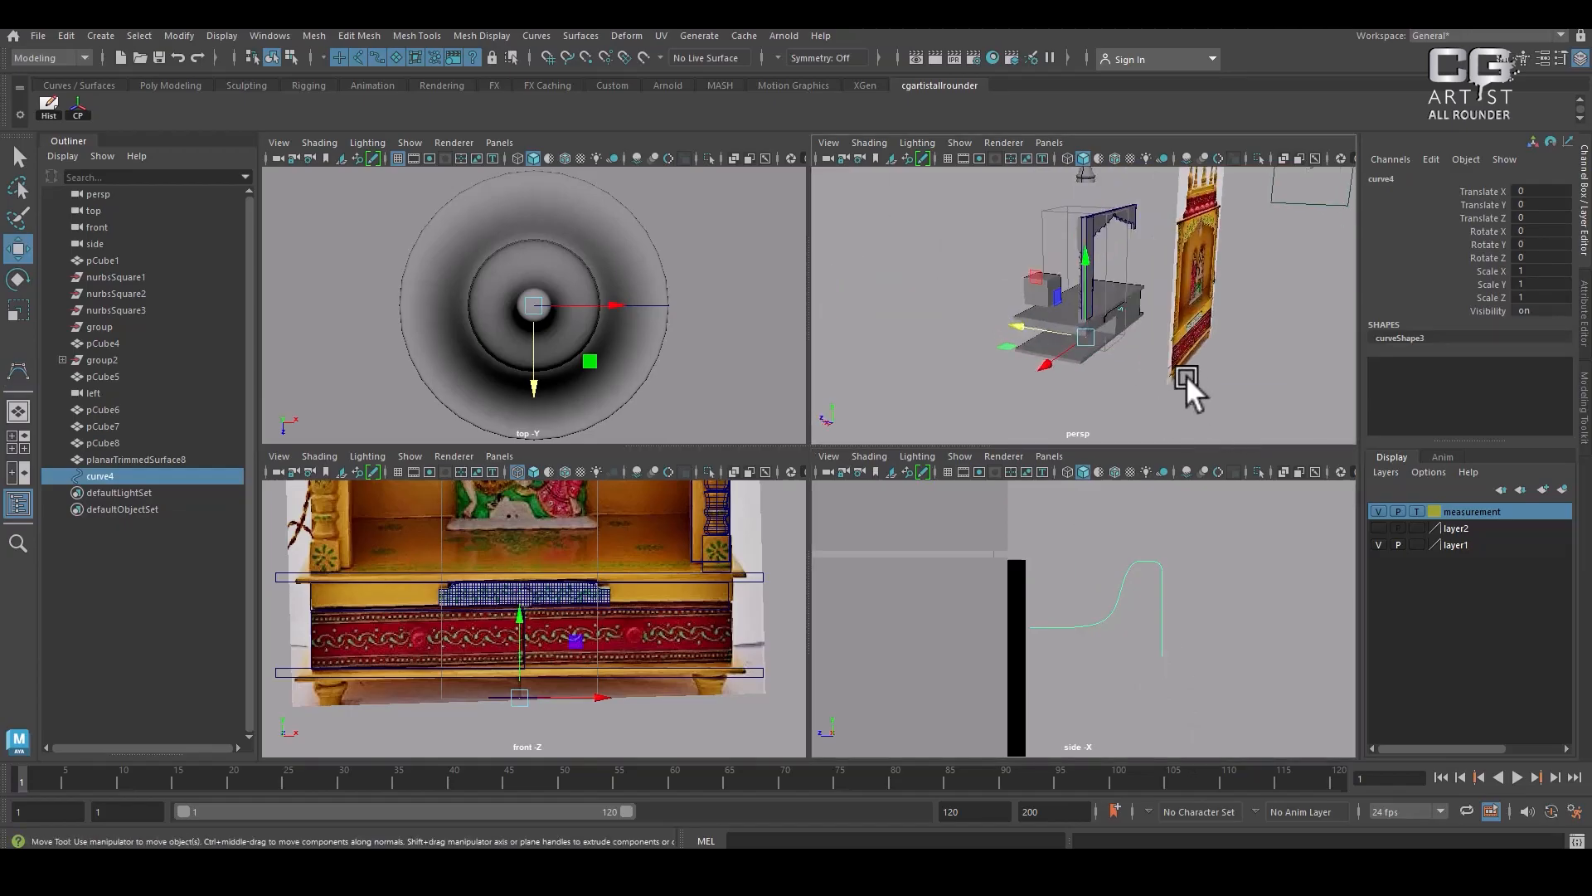
{"action": "key", "text": "alt+h"}
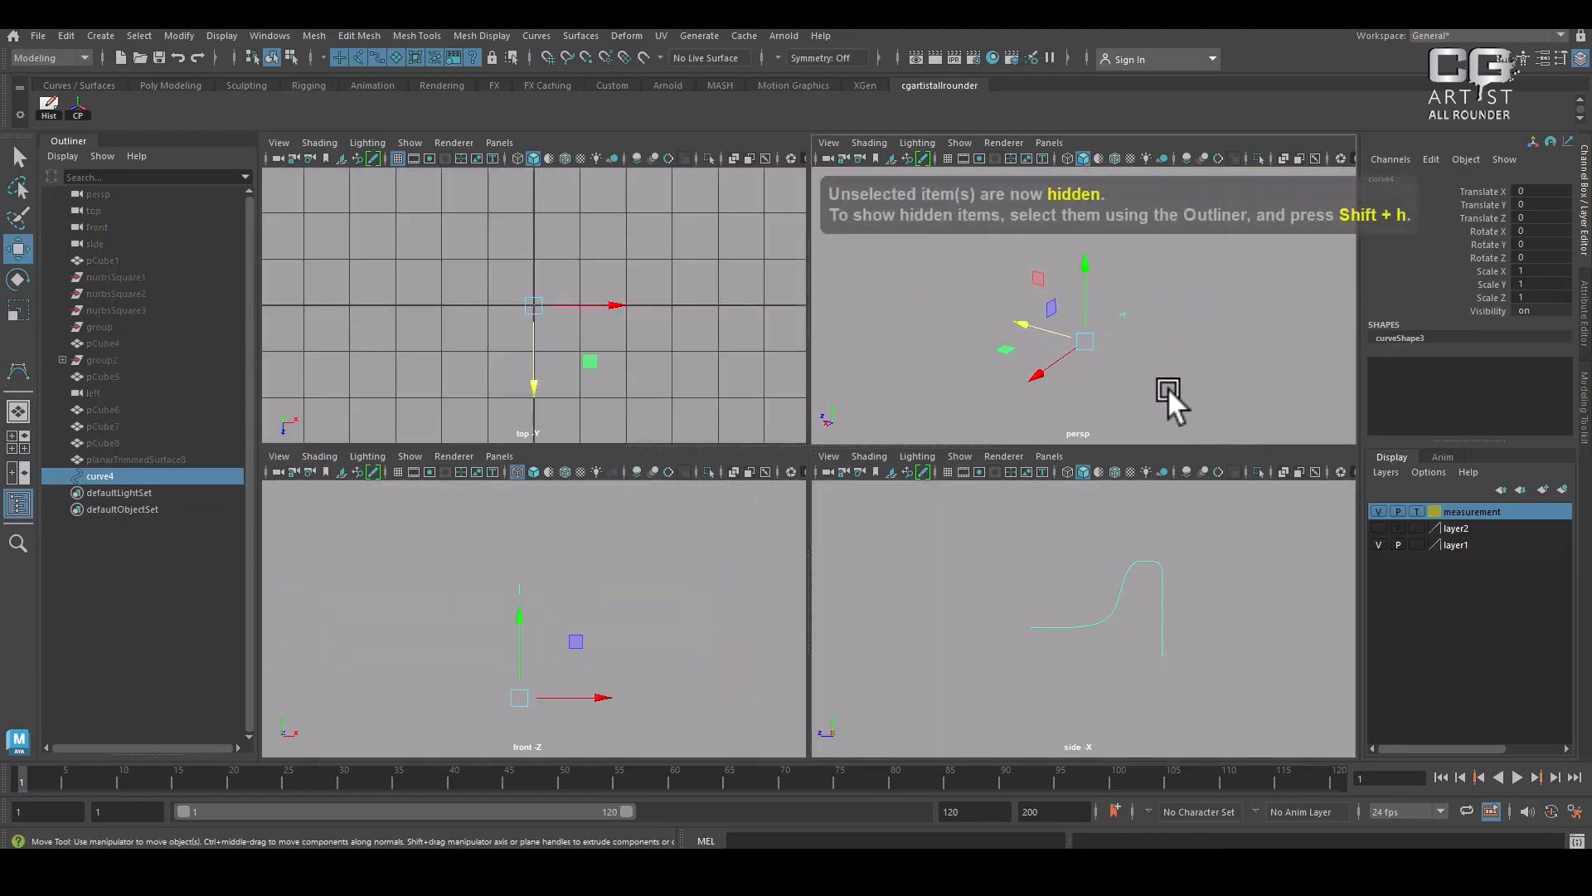
{"action": "key", "text": "f"}
{"action": "left_click", "coordinate": [78, 108]}
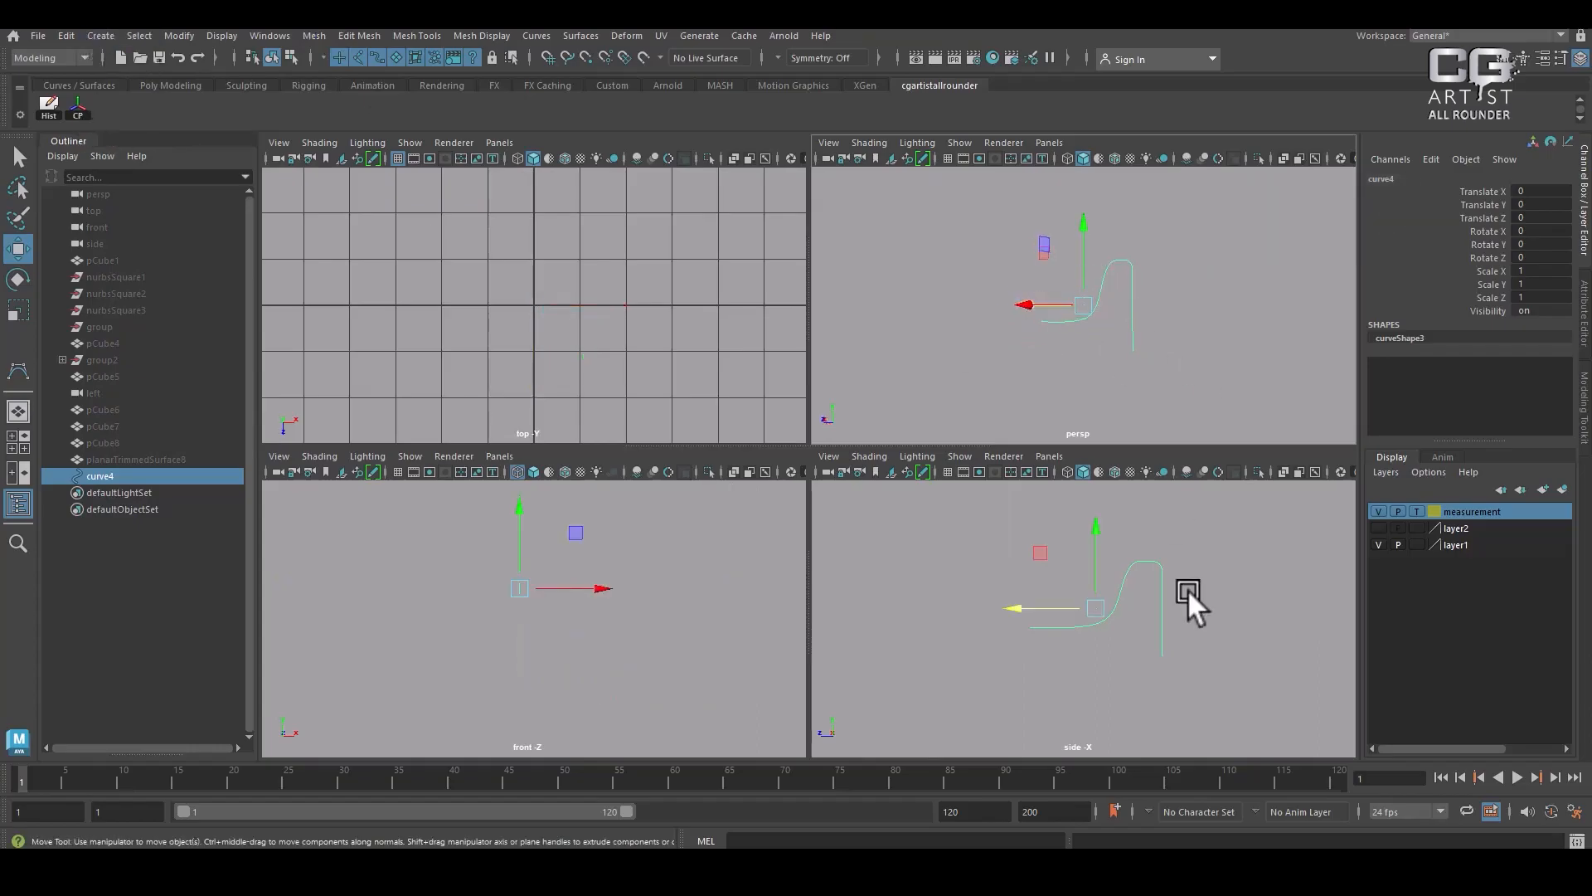
Snap the pivot of the profile curve to its lower front end point using curve snapping
{"action": "scroll", "coordinate": [1178, 653], "scroll_direction": "up", "scroll_amount": 3}
{"action": "key", "text": "d"}
{"action": "key", "text": "c"}
{"action": "middle_click_drag", "start_coordinate": [1088, 640], "coordinate": [1133, 647]}
{"action": "key", "text": "c"}
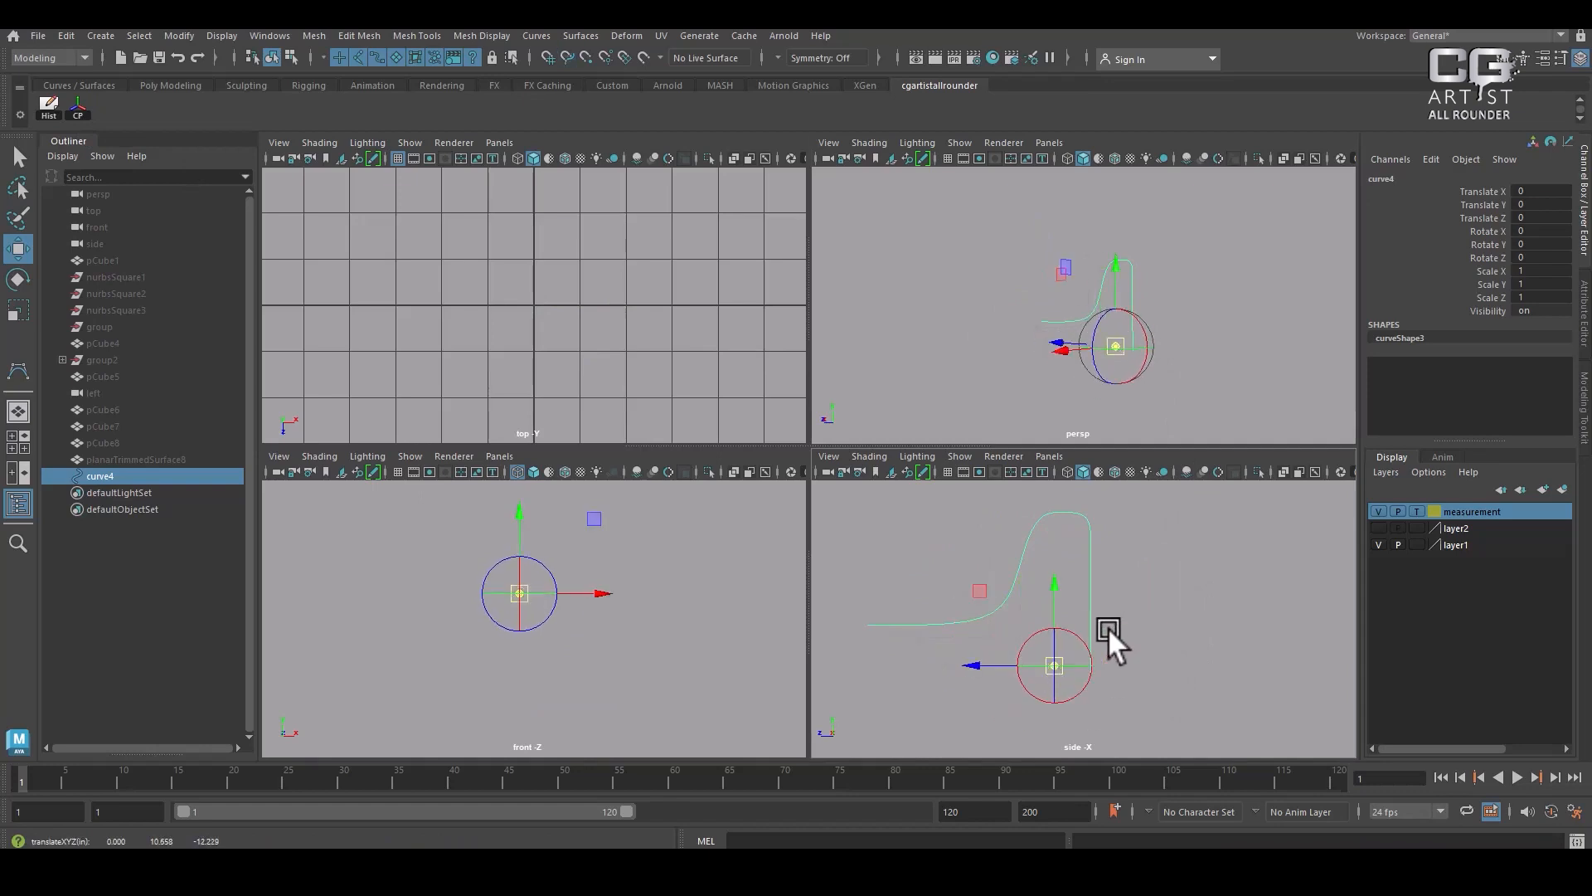
{"action": "key", "text": "c"}
{"action": "middle_click_drag", "start_coordinate": [1083, 574], "coordinate": [1098, 700]}
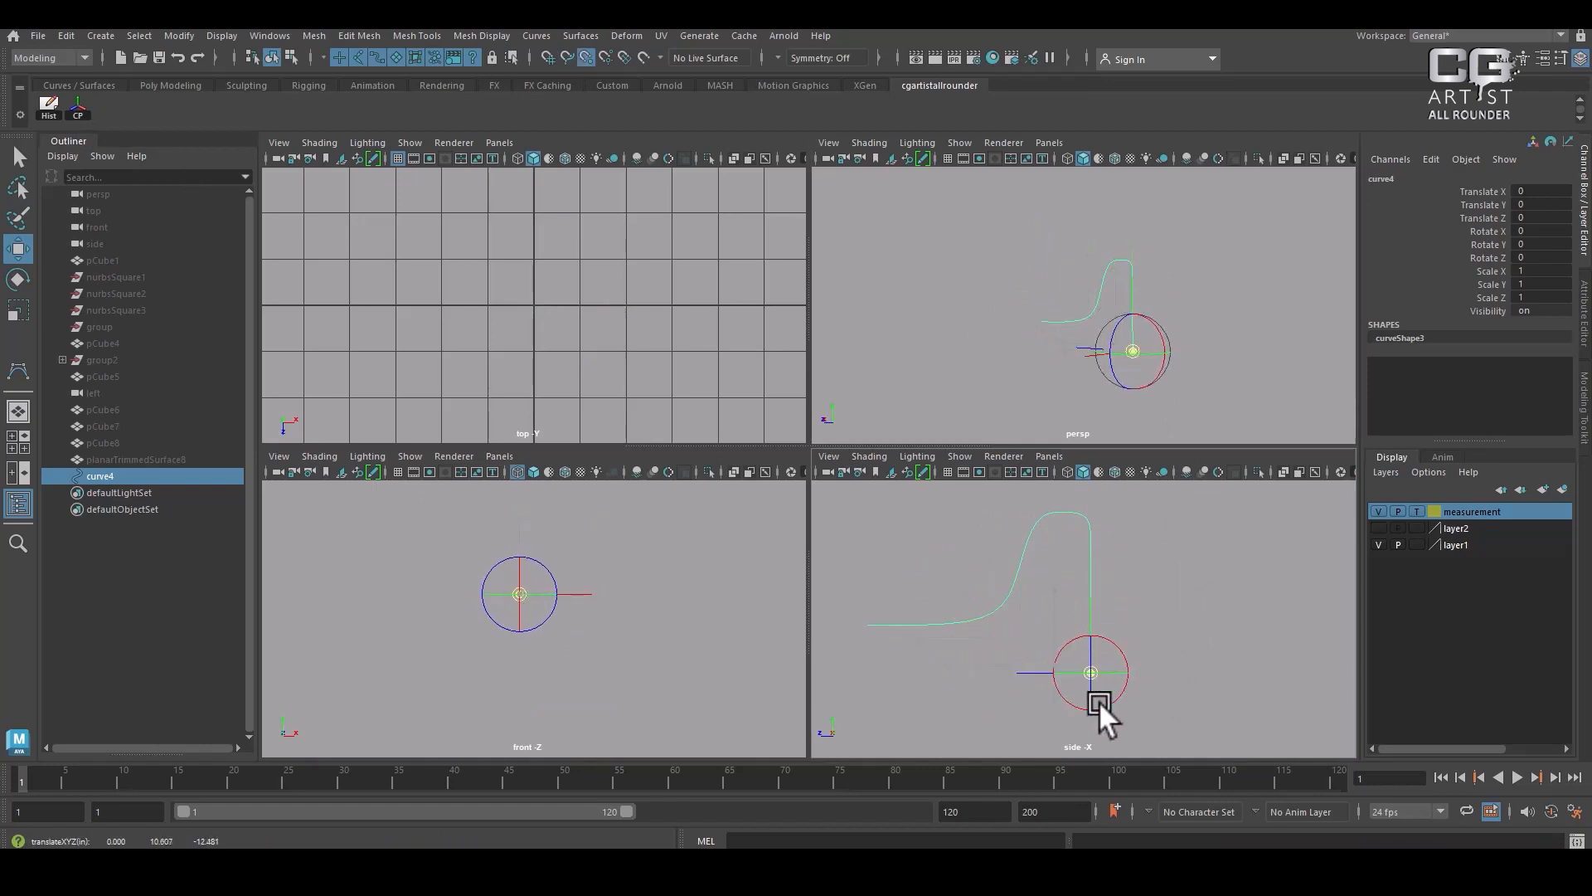
Show all hidden temple objects around the profile curve in the perspective view
{"action": "key", "text": "space"}
{"action": "left_click_drag", "start_coordinate": [1055, 456], "coordinate": [1092, 565], "text": "alt"}
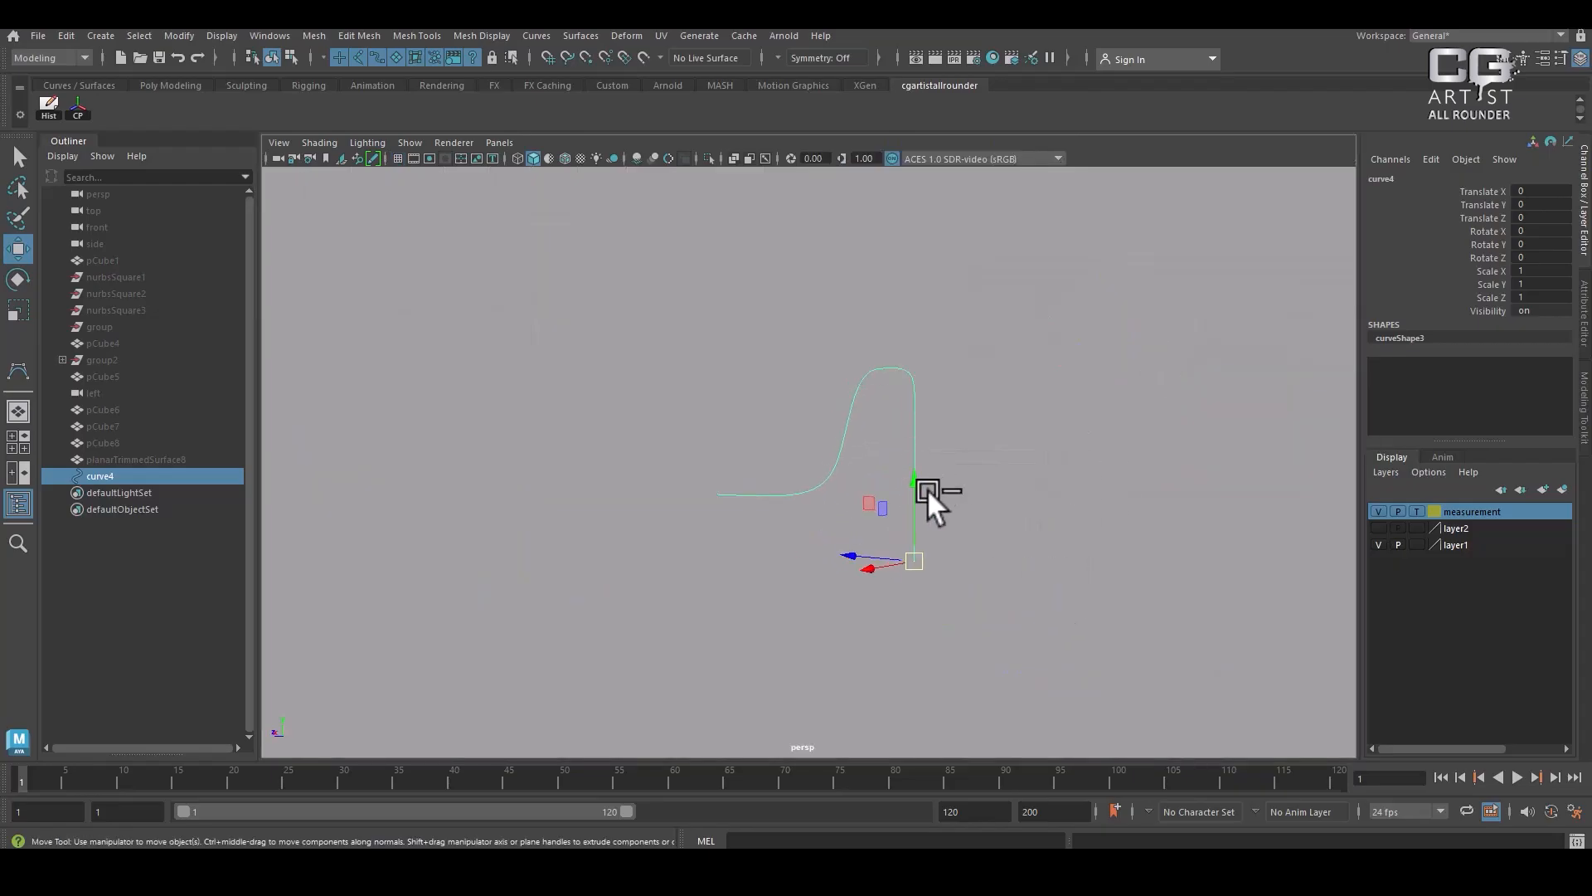
{"action": "key", "text": "ctrl+shift+h"}
{"action": "right_click_drag", "start_coordinate": [922, 494], "coordinate": [919, 380], "text": "alt"}
{"action": "left_click_drag", "start_coordinate": [919, 380], "coordinate": [932, 574], "text": "alt"}
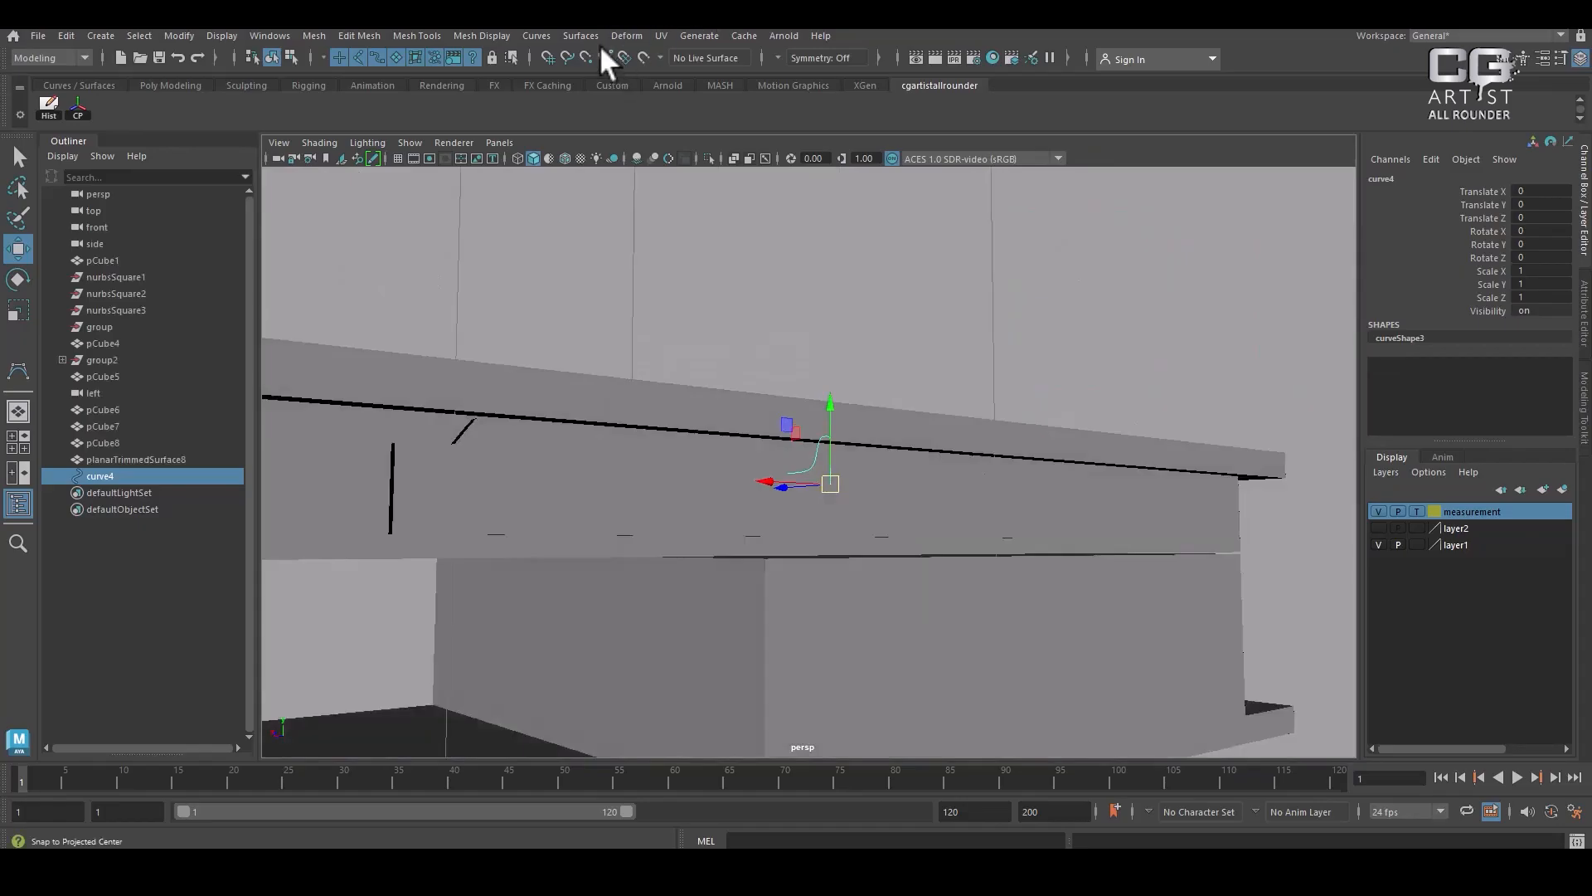
Try to revolve the knob profile curve with the current Revolve settings
{"action": "left_click", "coordinate": [576, 36]}
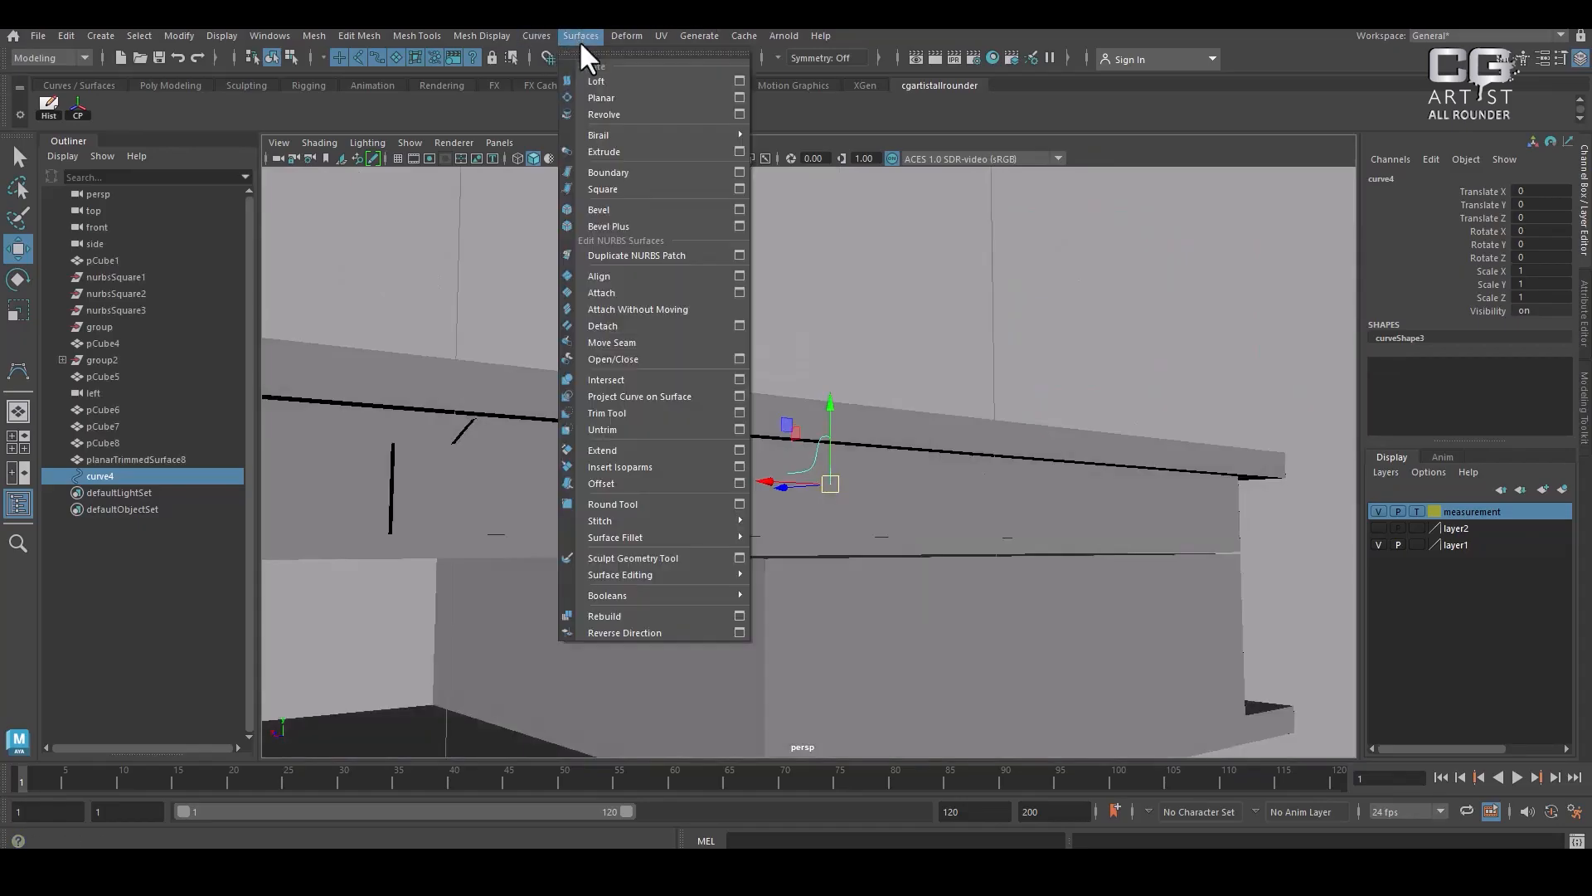
{"action": "left_click", "coordinate": [637, 110]}
{"action": "left_click_drag", "start_coordinate": [712, 280], "coordinate": [942, 462], "text": "alt"}
{"action": "key", "text": "ctrl+z"}
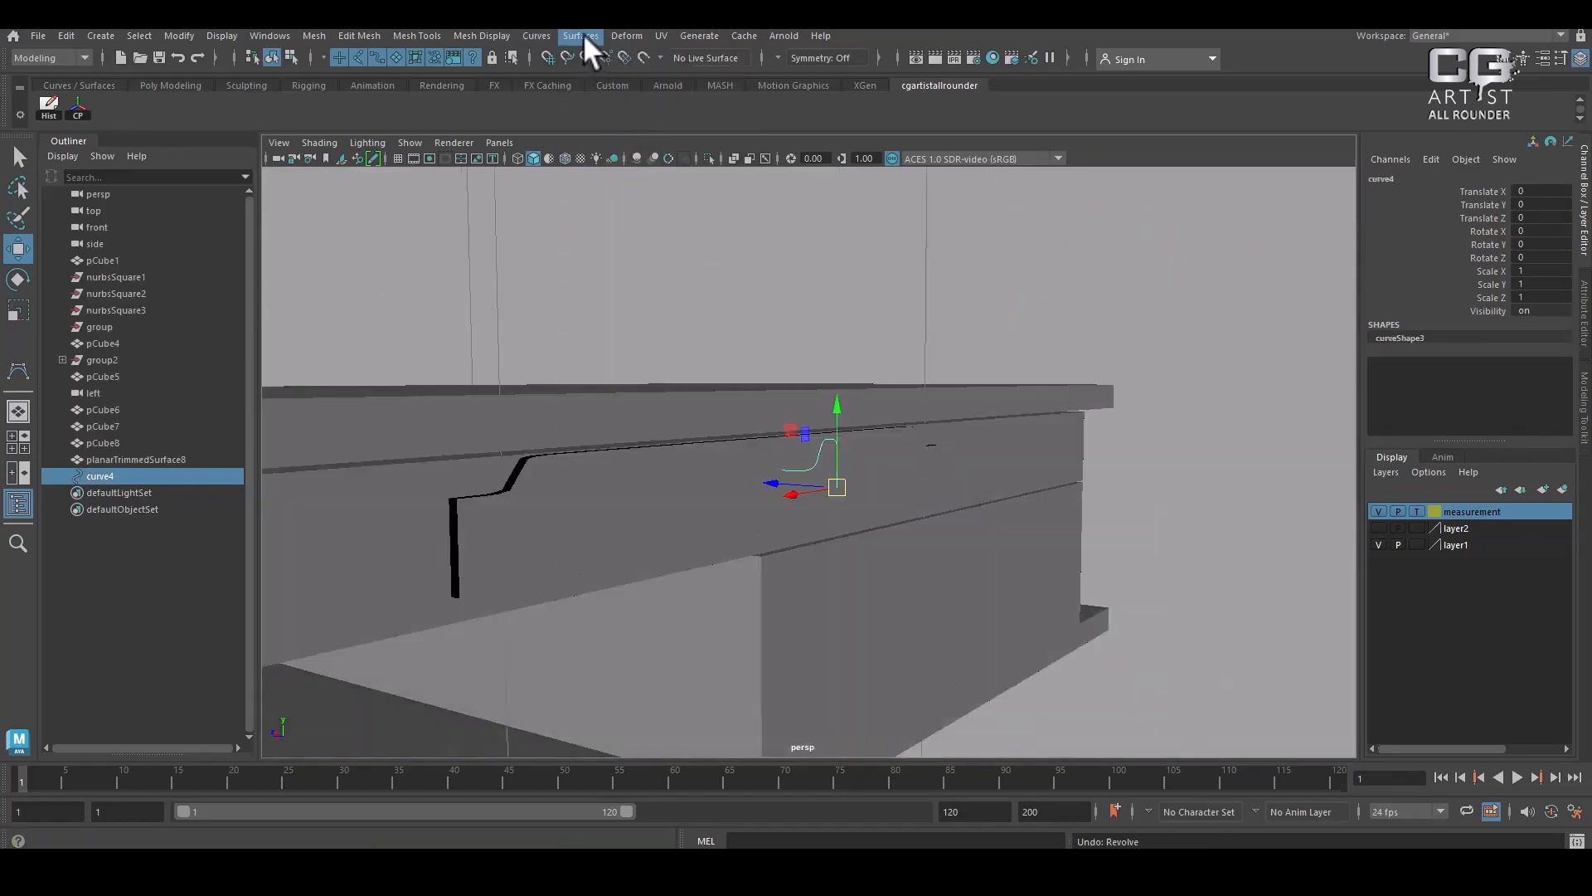
Open the Revolve options and try to revolve the knob profile around the X axis
{"action": "left_click", "coordinate": [580, 35]}
{"action": "left_click", "coordinate": [738, 114]}
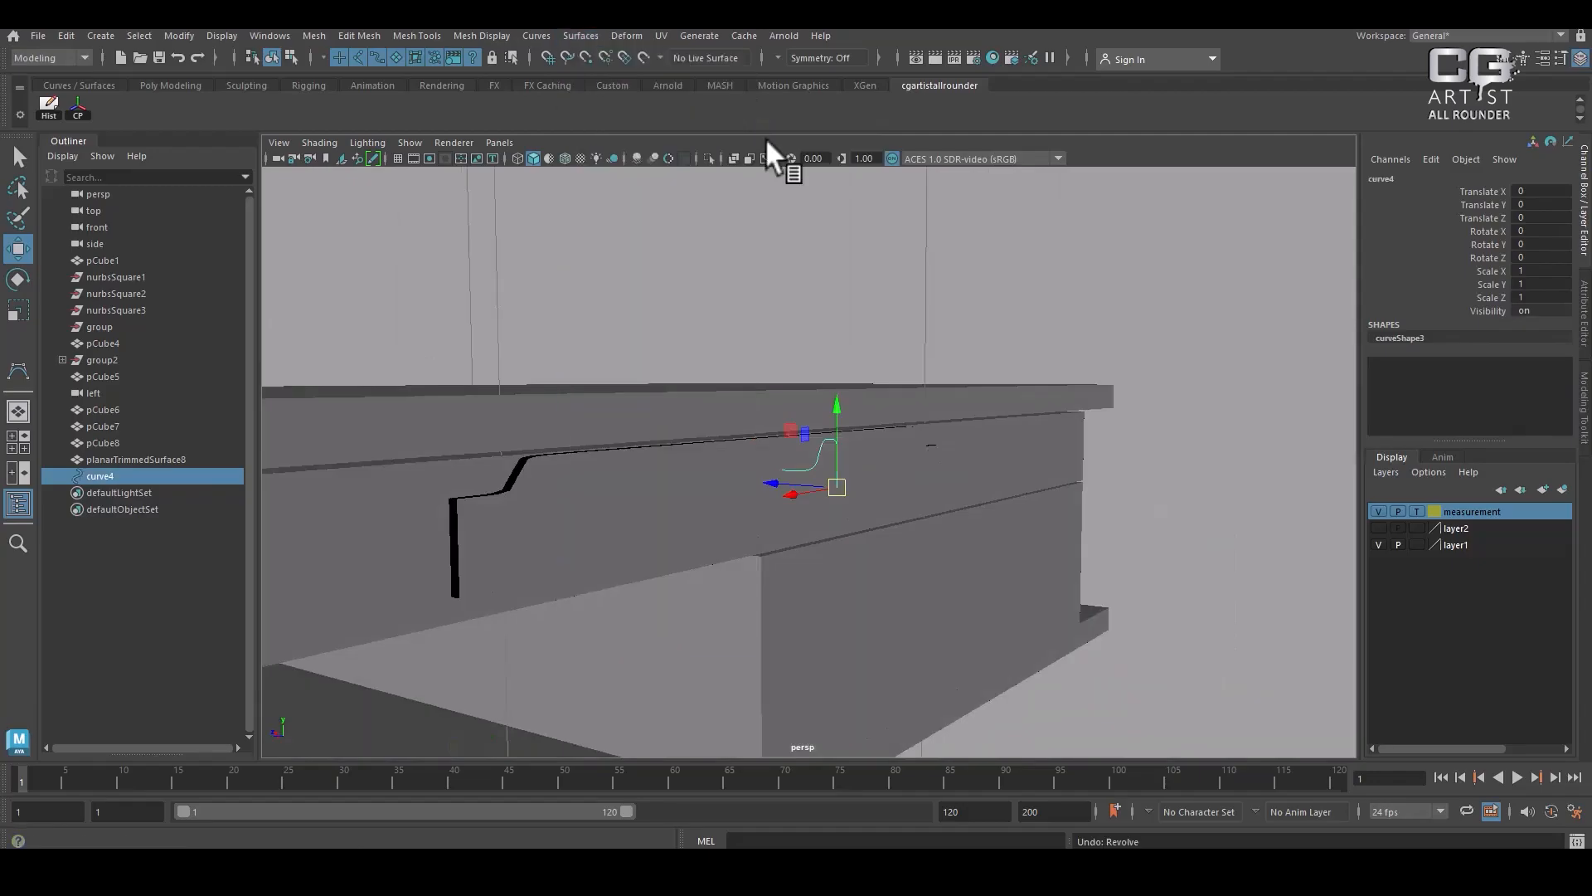
{"action": "left_click", "coordinate": [1103, 209]}
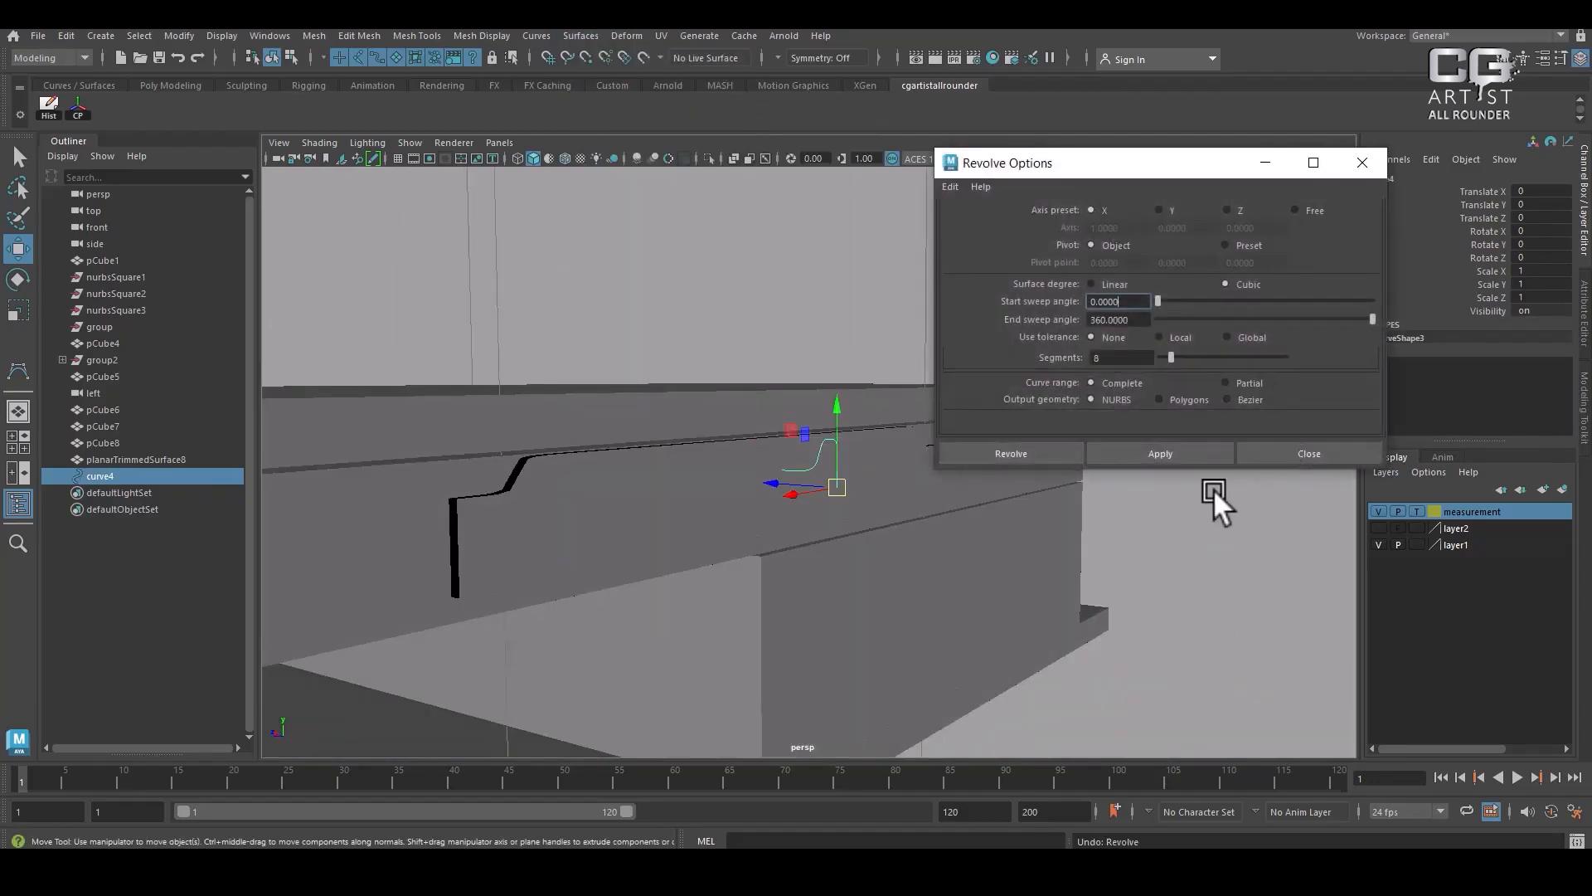
{"action": "left_click", "coordinate": [1194, 456]}
{"action": "left_click_drag", "start_coordinate": [1063, 577], "coordinate": [1132, 585], "text": "alt"}
{"action": "key", "text": "ctrl+z"}
Revolve the profile curve 360 degrees around the Z axis with 8 segments and NURBS output, and close the options
{"action": "left_click", "coordinate": [1228, 210]}
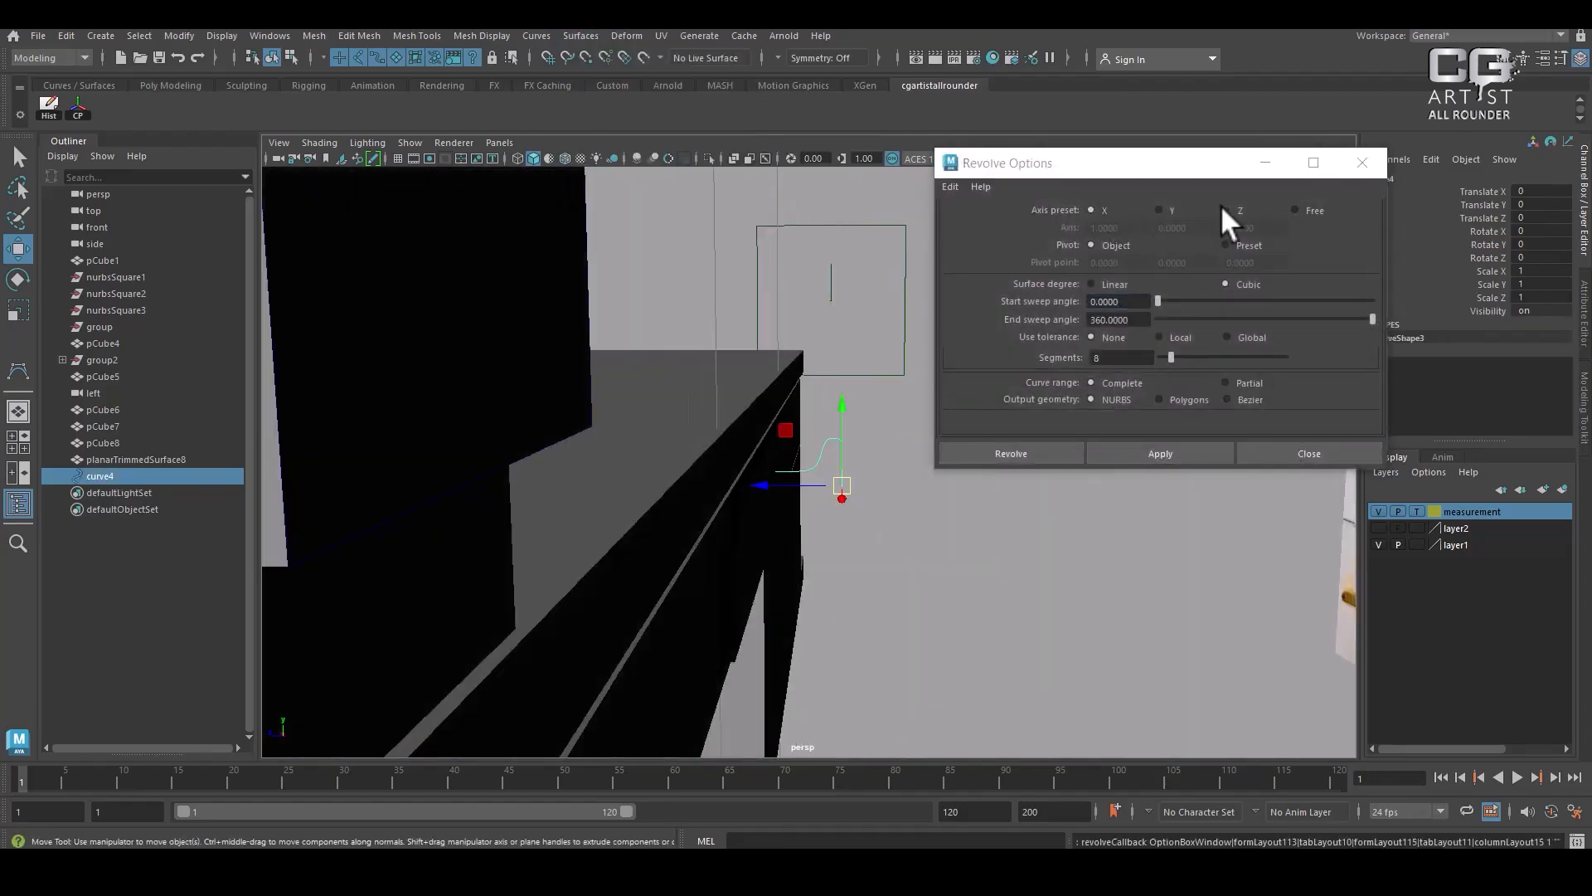
{"action": "left_click", "coordinate": [1160, 453]}
{"action": "left_click_drag", "start_coordinate": [1119, 531], "coordinate": [1187, 533], "text": "alt"}
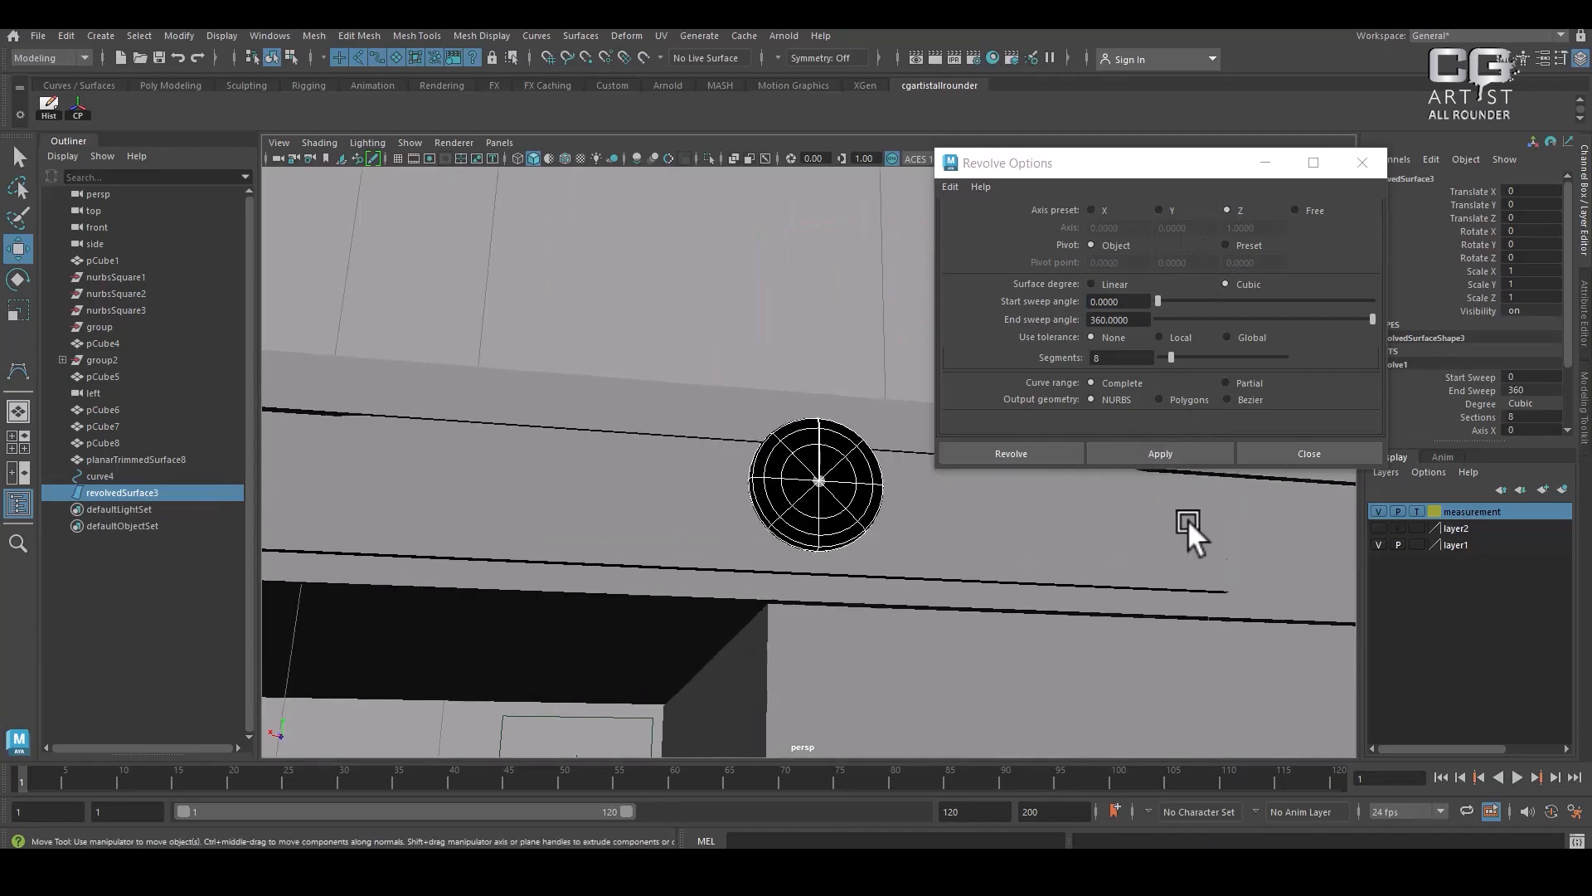
{"action": "left_click", "coordinate": [1352, 458]}
{"action": "left_click_drag", "start_coordinate": [893, 555], "coordinate": [899, 553], "text": "alt"}
Reverse the surface direction of the revolved knob
{"action": "left_click", "coordinate": [823, 479]}
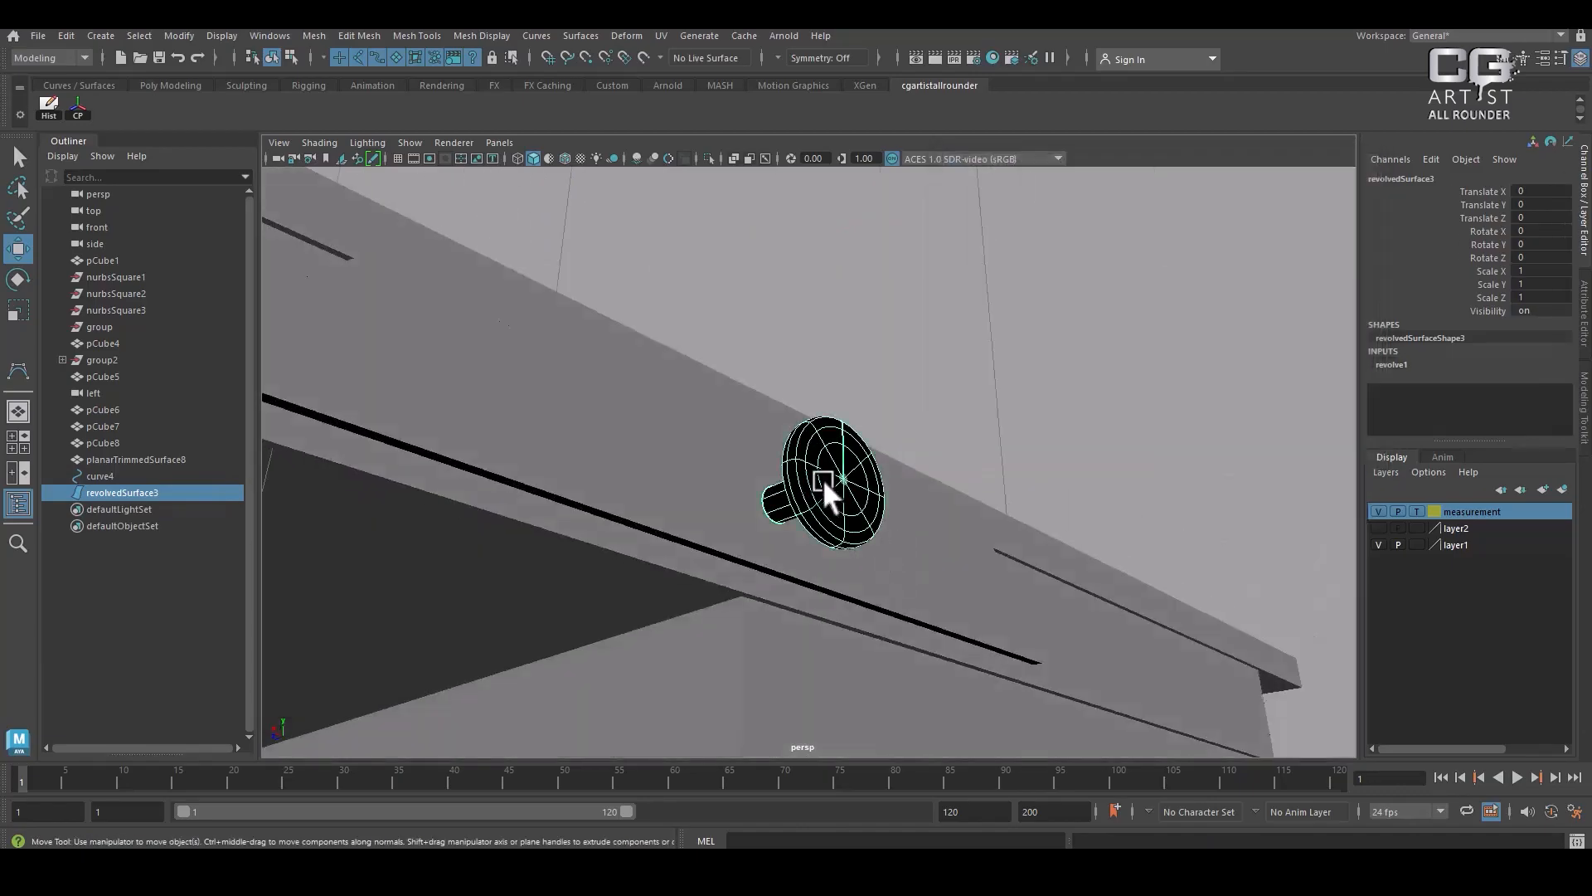
{"action": "left_click", "coordinate": [599, 38]}
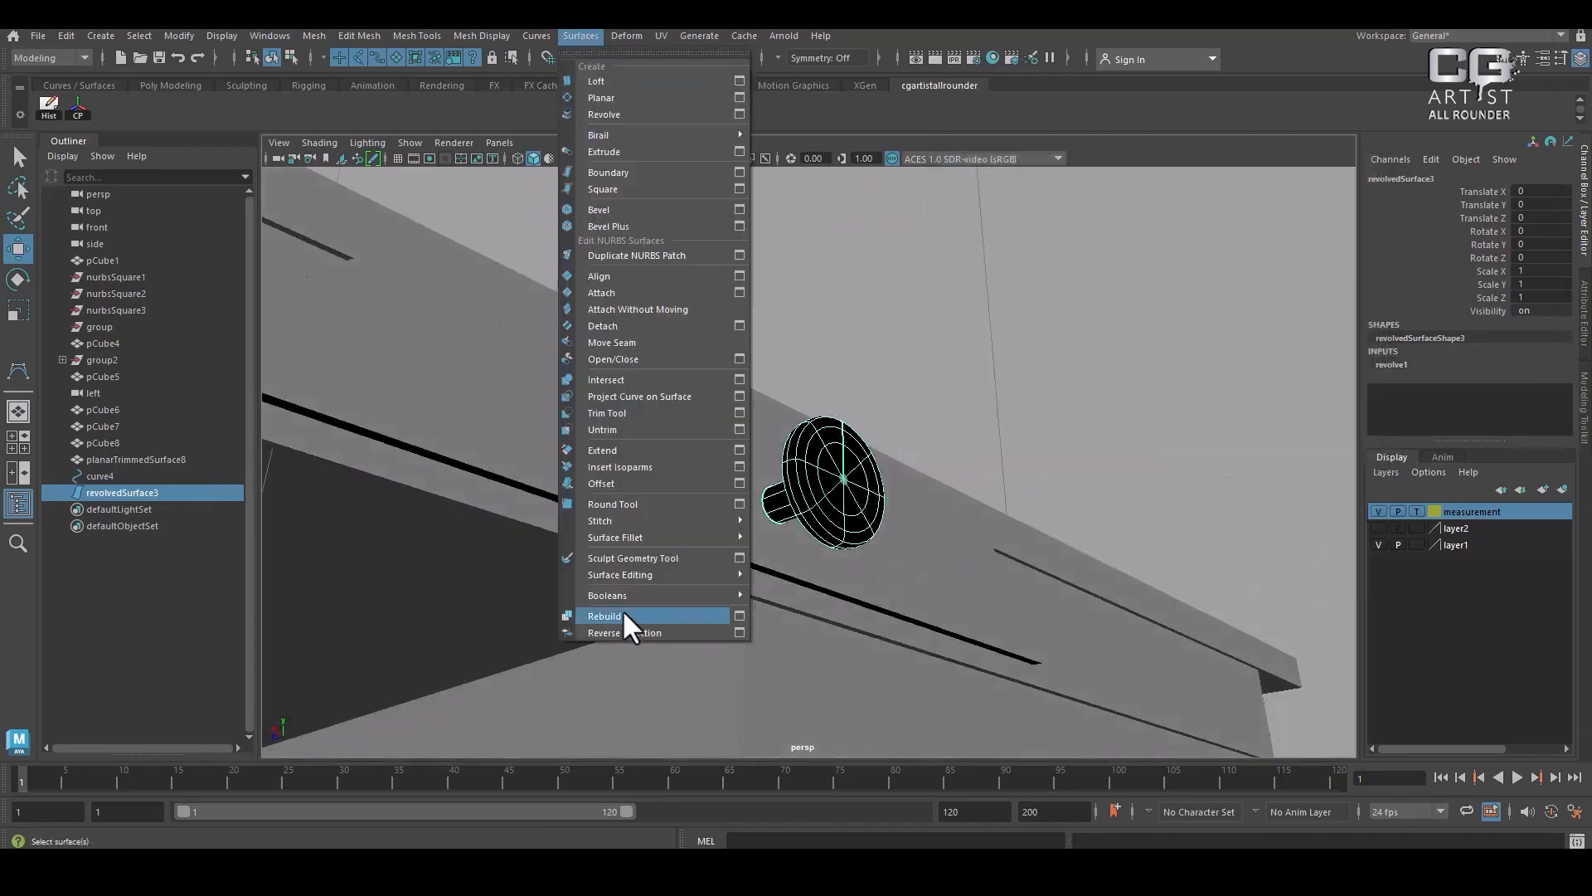
{"action": "left_click", "coordinate": [630, 632]}
{"action": "left_click_drag", "start_coordinate": [813, 539], "coordinate": [1037, 520], "text": "alt"}
Select the front-face control vertices of the knob's profile curve and move them slightly outward along Z in the side view
{"action": "left_click", "coordinate": [1095, 561]}
{"action": "left_click", "coordinate": [864, 489]}
{"action": "right_click_drag", "start_coordinate": [1144, 337], "coordinate": [1012, 331]}
{"action": "scroll", "coordinate": [1007, 398], "scroll_direction": "up", "scroll_amount": 3}
{"action": "left_click_drag", "start_coordinate": [995, 501], "coordinate": [982, 461], "text": "alt"}
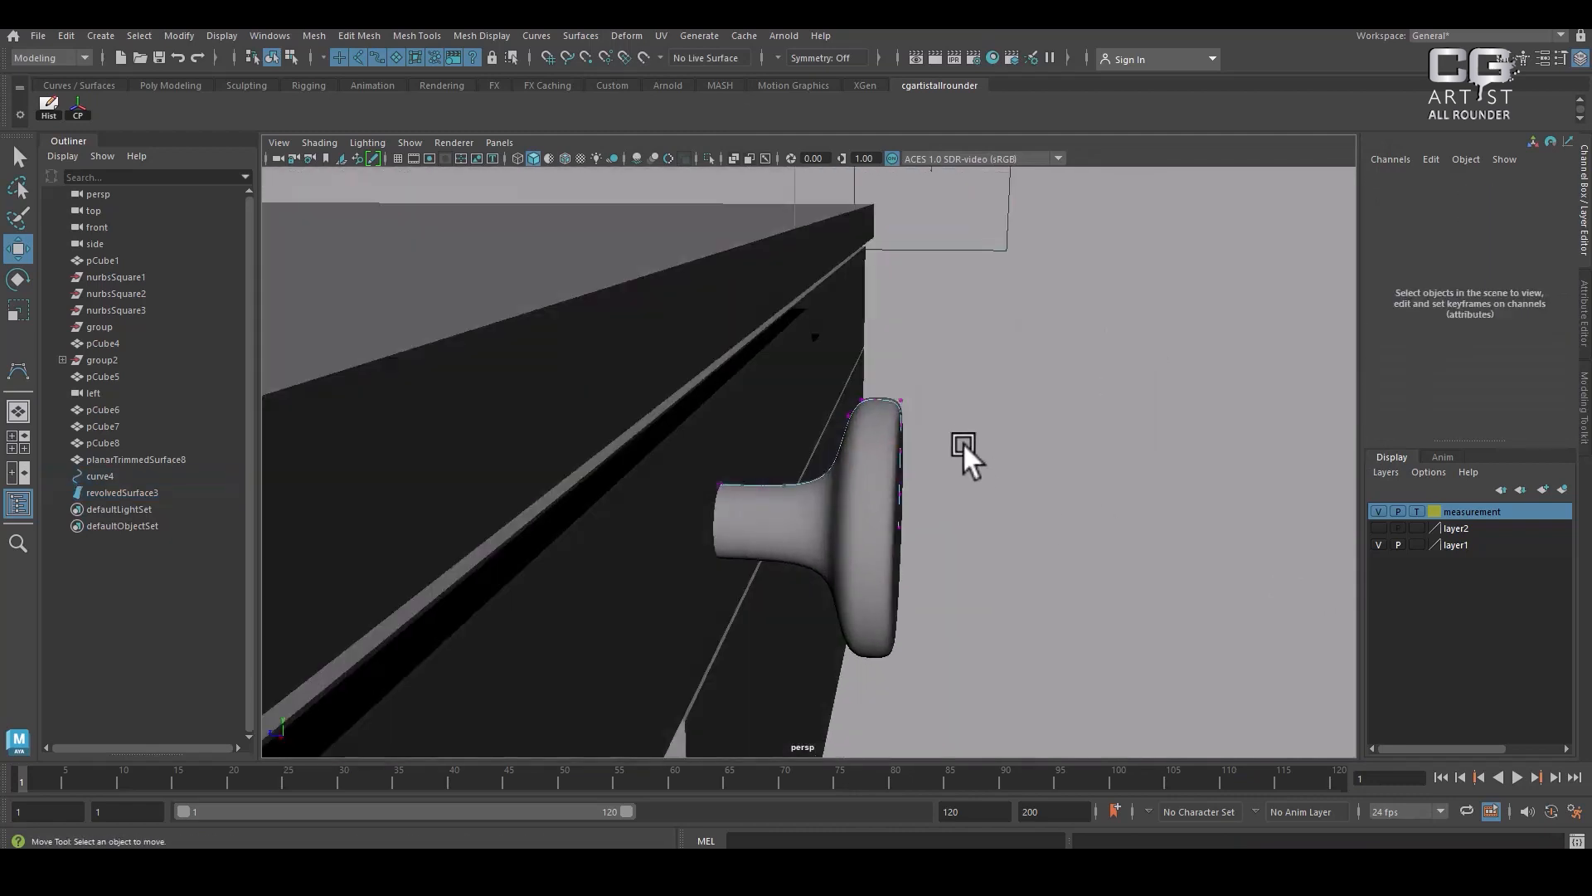
{"action": "left_click_drag", "start_coordinate": [865, 441], "coordinate": [931, 543]}
{"action": "key", "text": "space"}
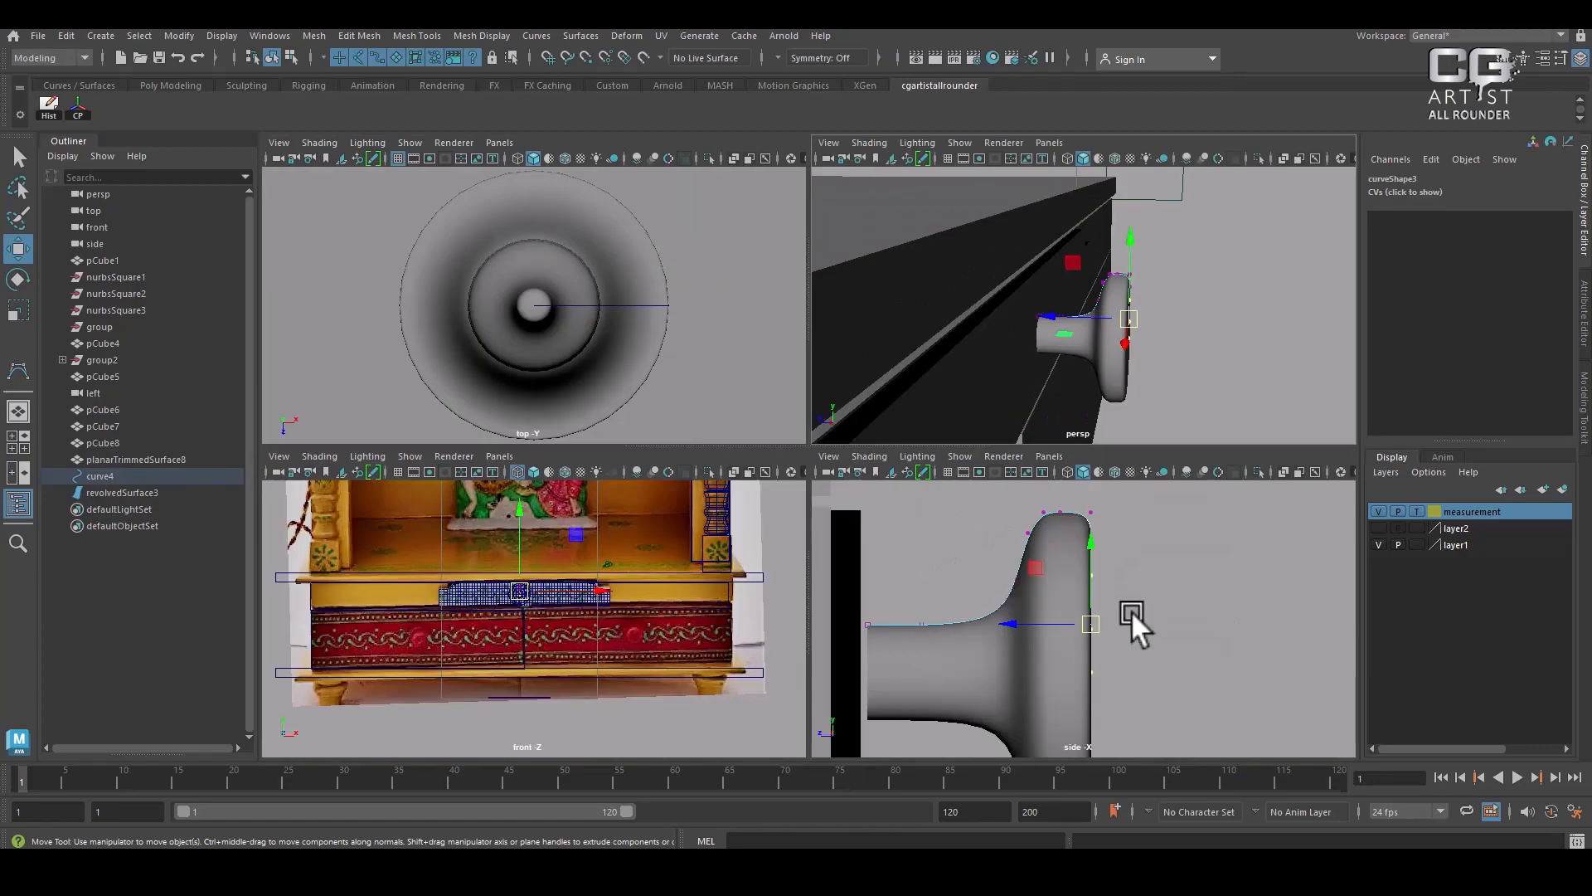
{"action": "right_click_drag", "start_coordinate": [1131, 611], "coordinate": [1117, 594], "text": "alt"}
{"action": "middle_click_drag", "start_coordinate": [1117, 594], "coordinate": [1087, 551], "text": "alt"}
{"action": "right_click_drag", "start_coordinate": [1093, 557], "coordinate": [1150, 608], "text": "alt"}
{"action": "middle_click_drag", "start_coordinate": [1111, 570], "coordinate": [1114, 619], "text": "alt"}
{"action": "key", "text": "space"}
{"action": "middle_click_drag", "start_coordinate": [1047, 538], "coordinate": [1102, 577], "text": "alt"}
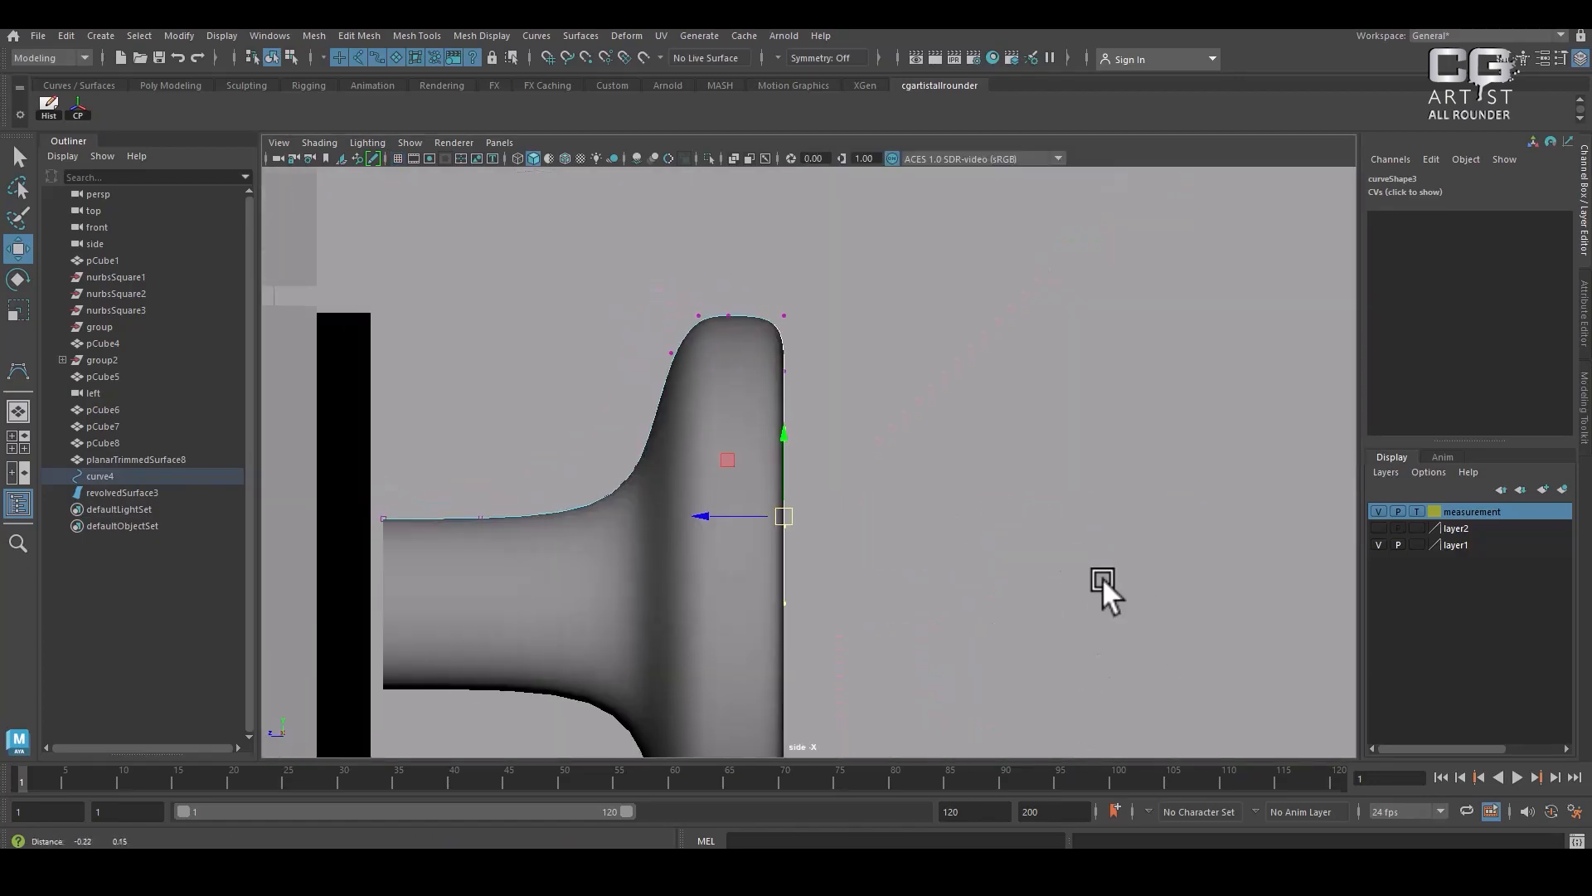
{"action": "left_click_drag", "start_coordinate": [758, 627], "coordinate": [759, 625]}
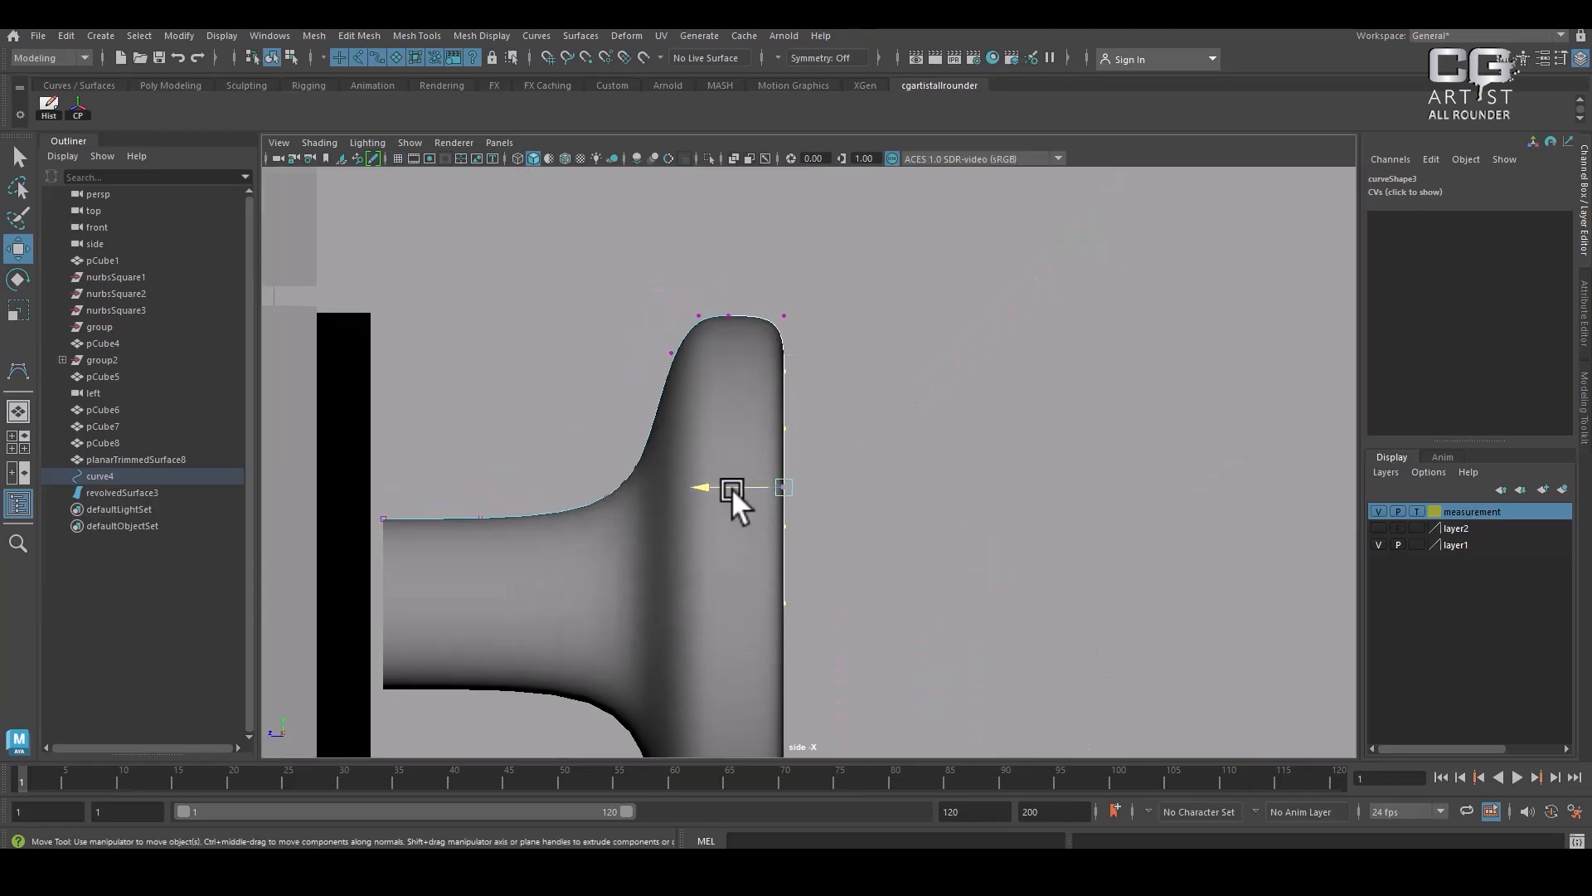
{"action": "left_click_drag", "start_coordinate": [732, 487], "coordinate": [745, 486]}
Move the lowest control vertices of the profile curve further outward so the knob's front becomes domed
{"action": "left_click_drag", "start_coordinate": [951, 444], "coordinate": [720, 684]}
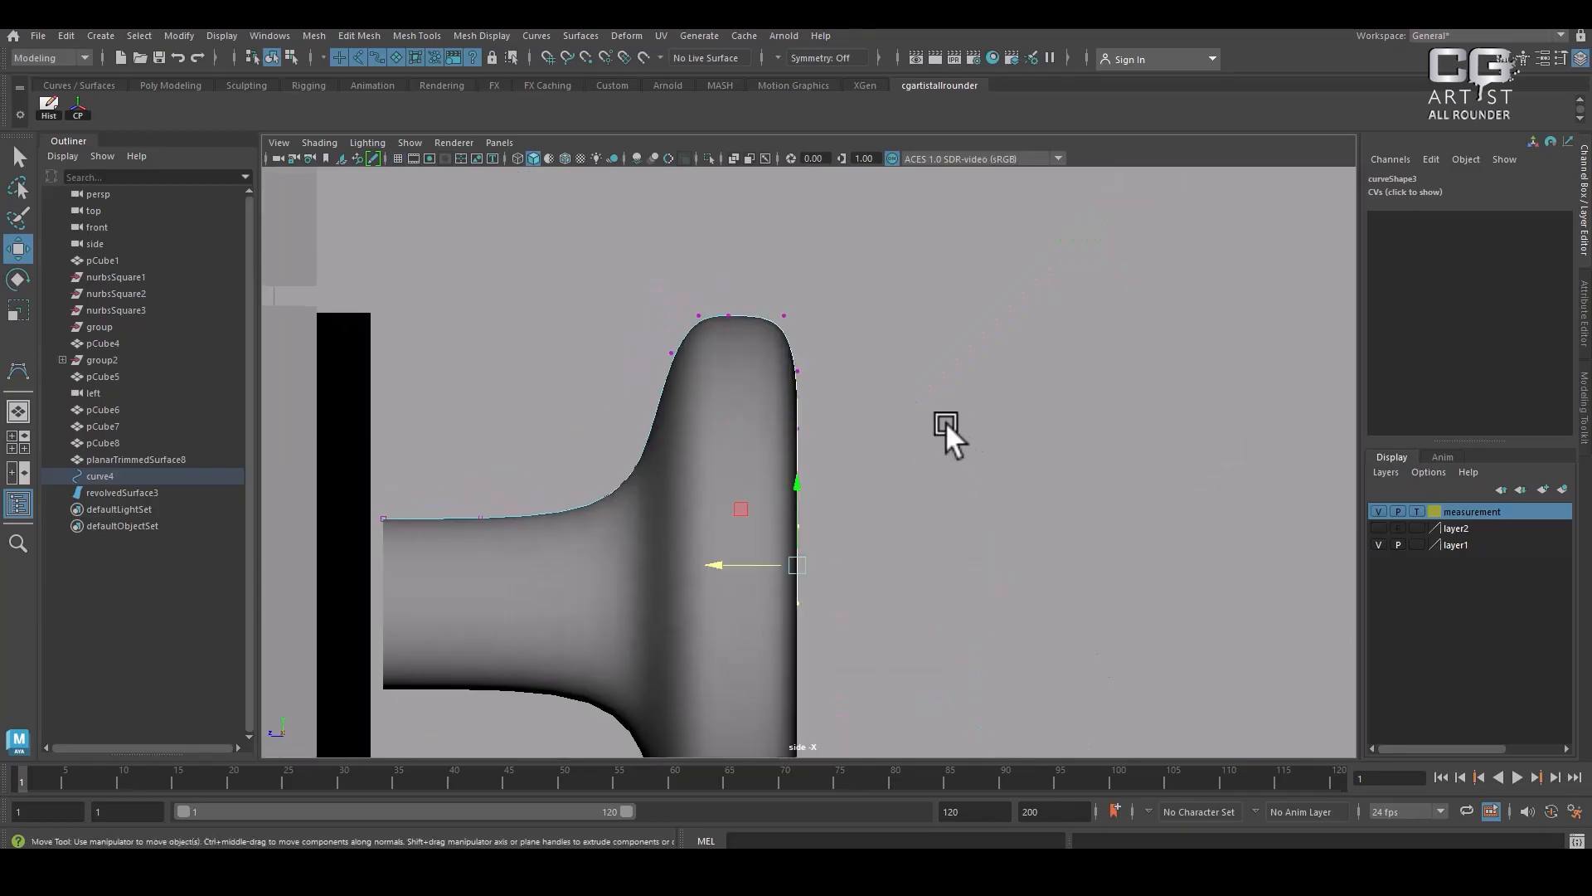
{"action": "left_click_drag", "start_coordinate": [733, 569], "coordinate": [796, 560]}
{"action": "key", "text": "space"}
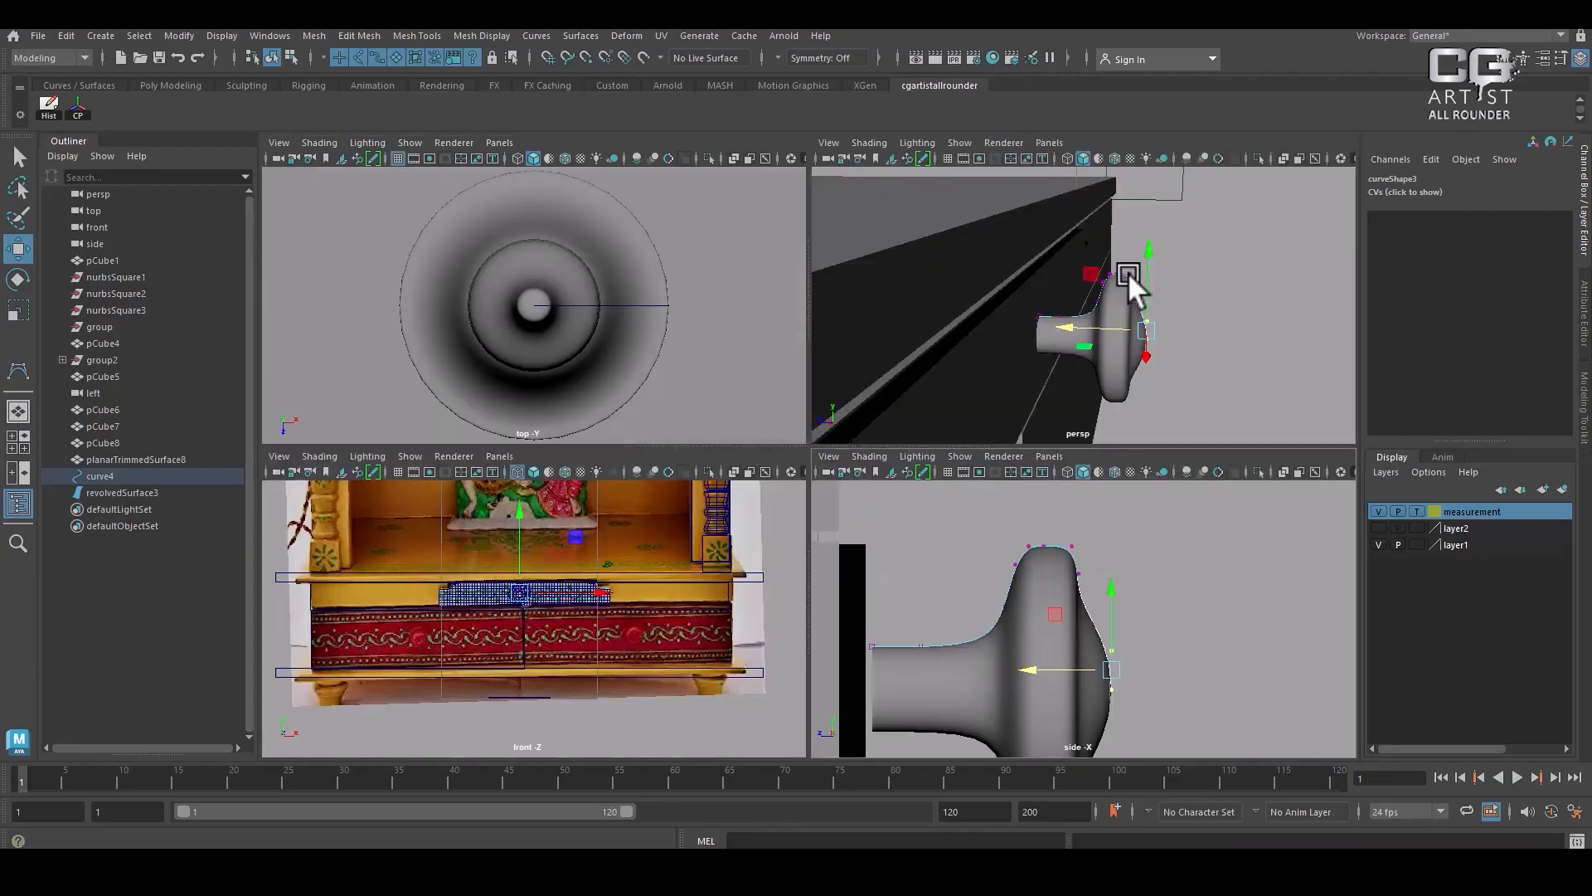
{"action": "key", "text": "space"}
{"action": "scroll", "coordinate": [1086, 364], "scroll_direction": "up", "scroll_amount": 2}
Return the profile curve to object mode, select it together with the revolved knob, and delete their history
{"action": "left_click", "coordinate": [928, 568]}
{"action": "left_click", "coordinate": [928, 488]}
{"action": "right_click_drag", "start_coordinate": [846, 481], "coordinate": [988, 379]}
{"action": "scroll", "coordinate": [833, 481], "scroll_direction": "down", "scroll_amount": 5}
{"action": "left_click_drag", "start_coordinate": [834, 481], "coordinate": [472, 498], "text": "alt"}
{"action": "left_click", "coordinate": [515, 572]}
{"action": "left_click_drag", "start_coordinate": [780, 498], "coordinate": [797, 586], "text": "alt"}
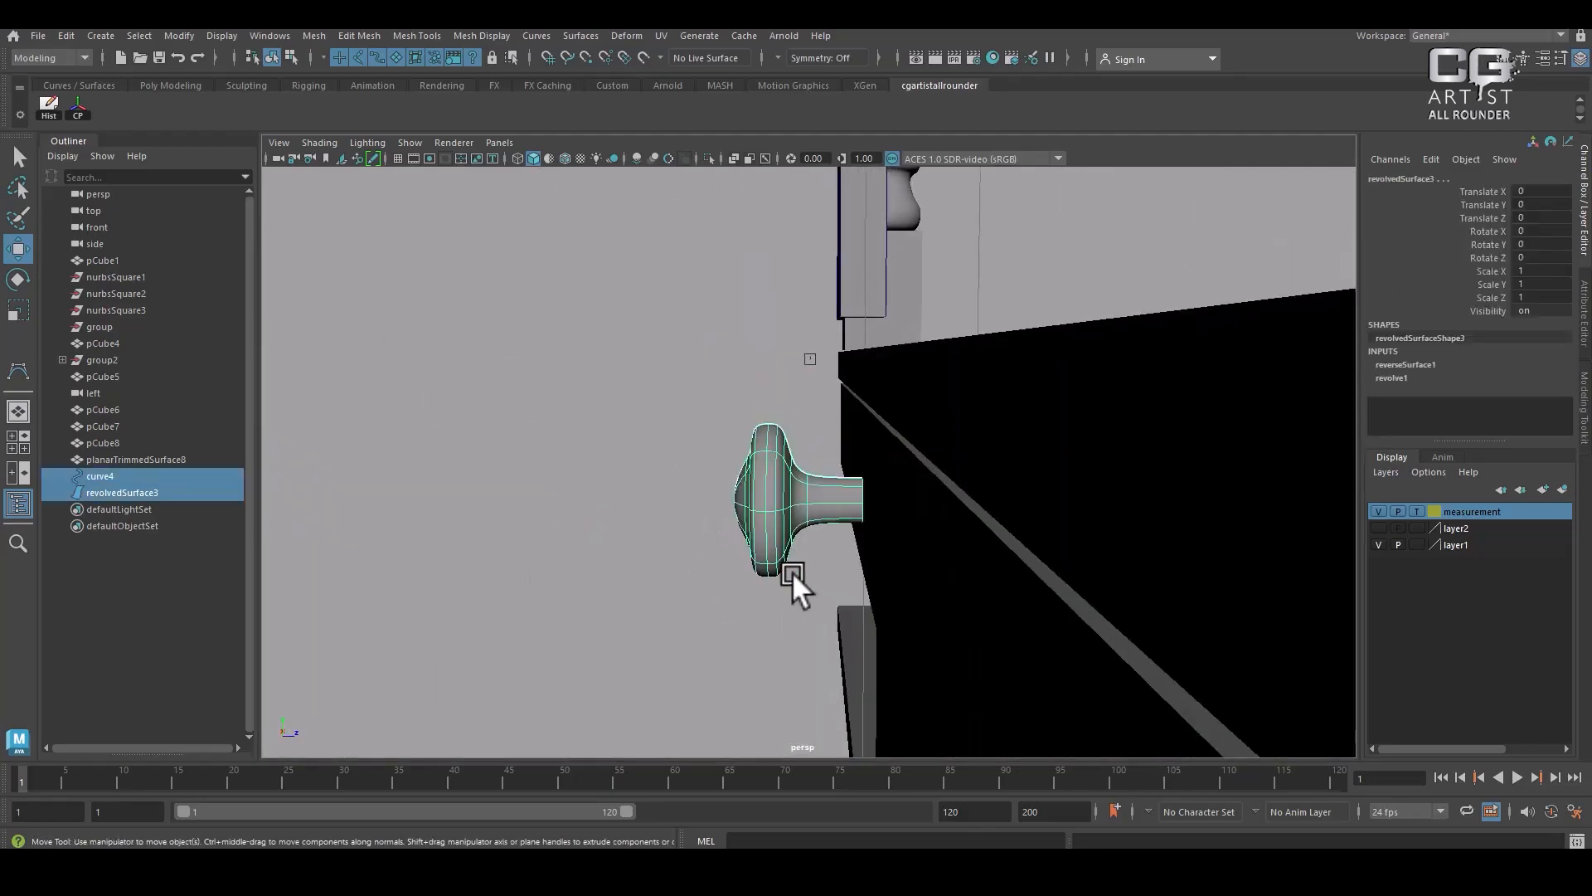
{"action": "left_click", "coordinate": [63, 35]}
{"action": "mouse_move", "coordinate": [213, 235]}
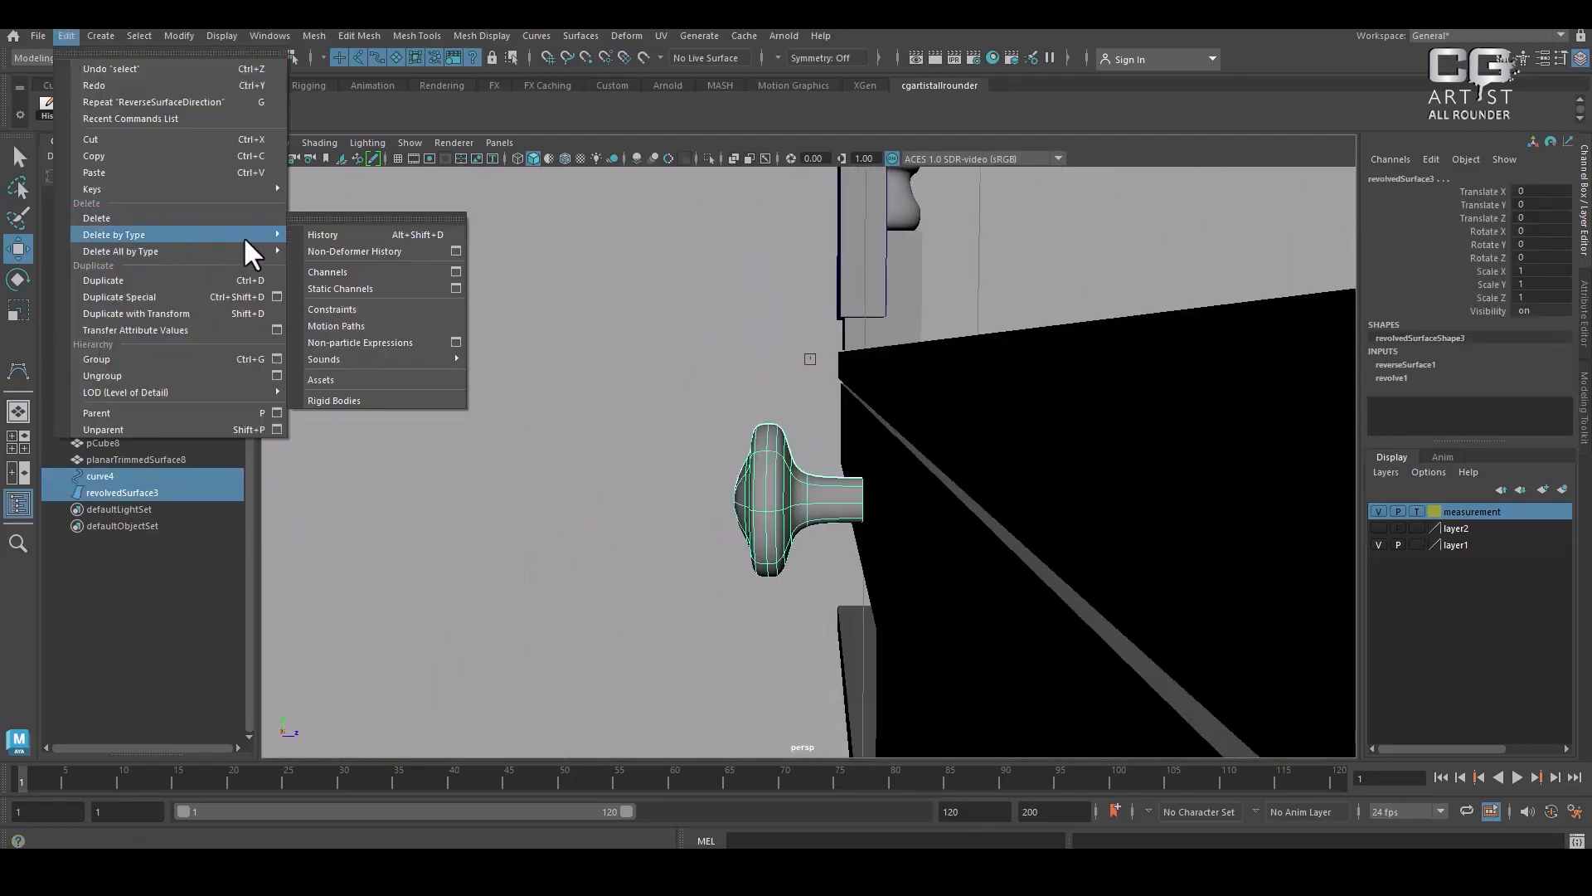
{"action": "left_click", "coordinate": [391, 232]}
{"action": "scroll", "coordinate": [744, 290], "scroll_direction": "down", "scroll_amount": 3}
{"action": "left_click_drag", "start_coordinate": [743, 290], "coordinate": [854, 489], "text": "alt"}
{"action": "scroll", "coordinate": [1070, 490], "scroll_direction": "down", "scroll_amount": 6}
{"action": "scroll", "coordinate": [1113, 546], "scroll_direction": "up", "scroll_amount": 3}
{"action": "right_click_drag", "start_coordinate": [854, 490], "coordinate": [960, 471], "text": "alt"}
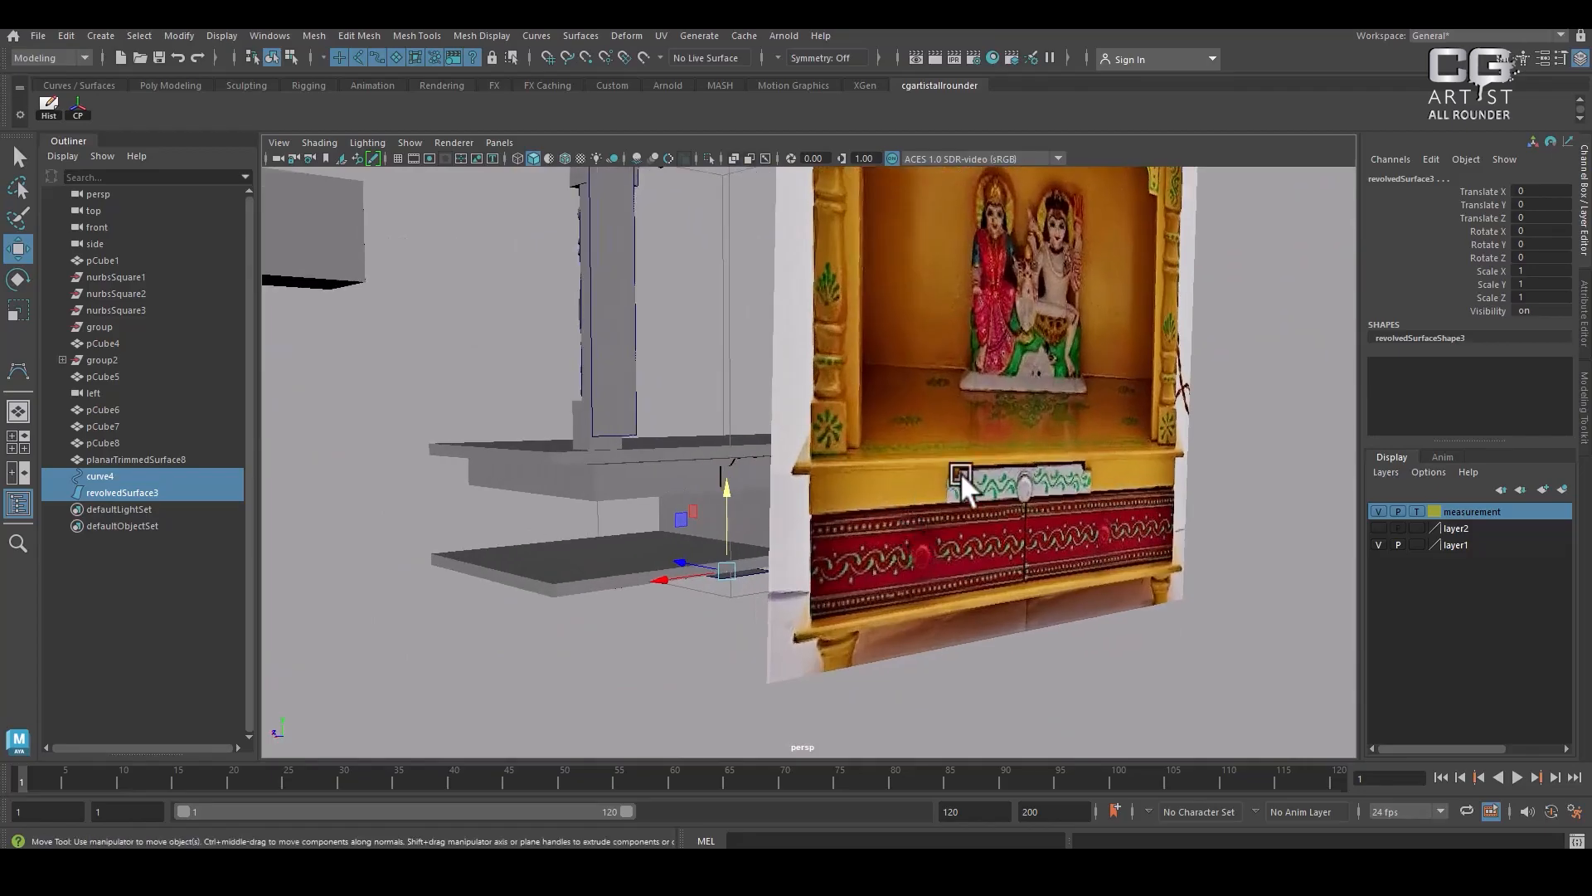
{"action": "left_click_drag", "start_coordinate": [960, 471], "coordinate": [989, 485], "text": "alt"}
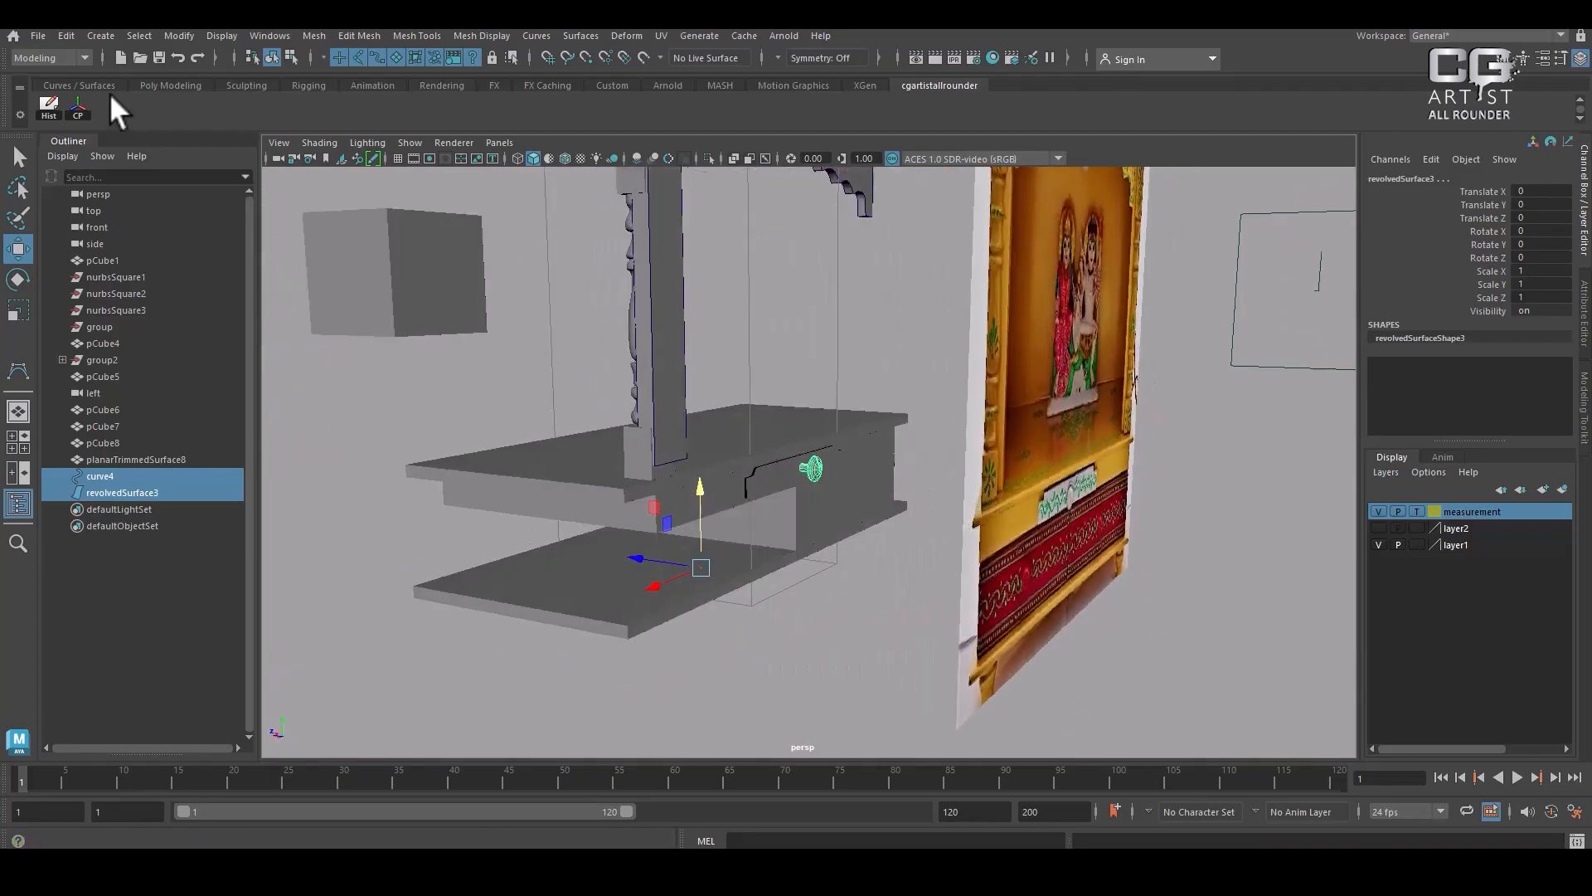
Center the pivots of the selected knob and its profile curve
{"action": "left_click", "coordinate": [178, 35]}
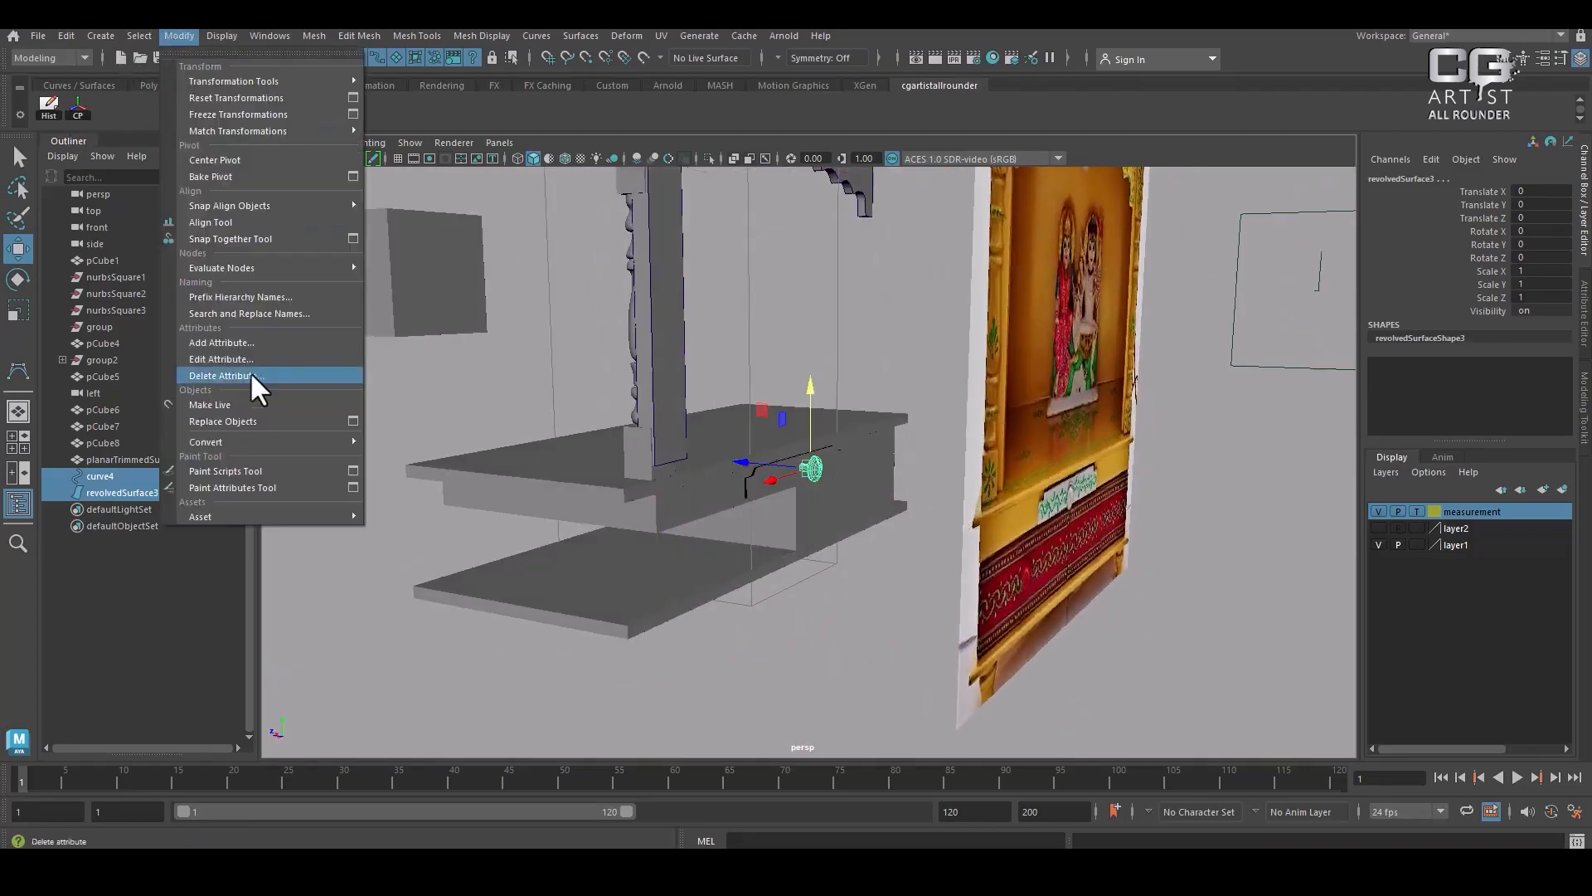
{"action": "left_click", "coordinate": [250, 164]}
{"action": "left_click_drag", "start_coordinate": [862, 534], "coordinate": [796, 535], "text": "alt"}
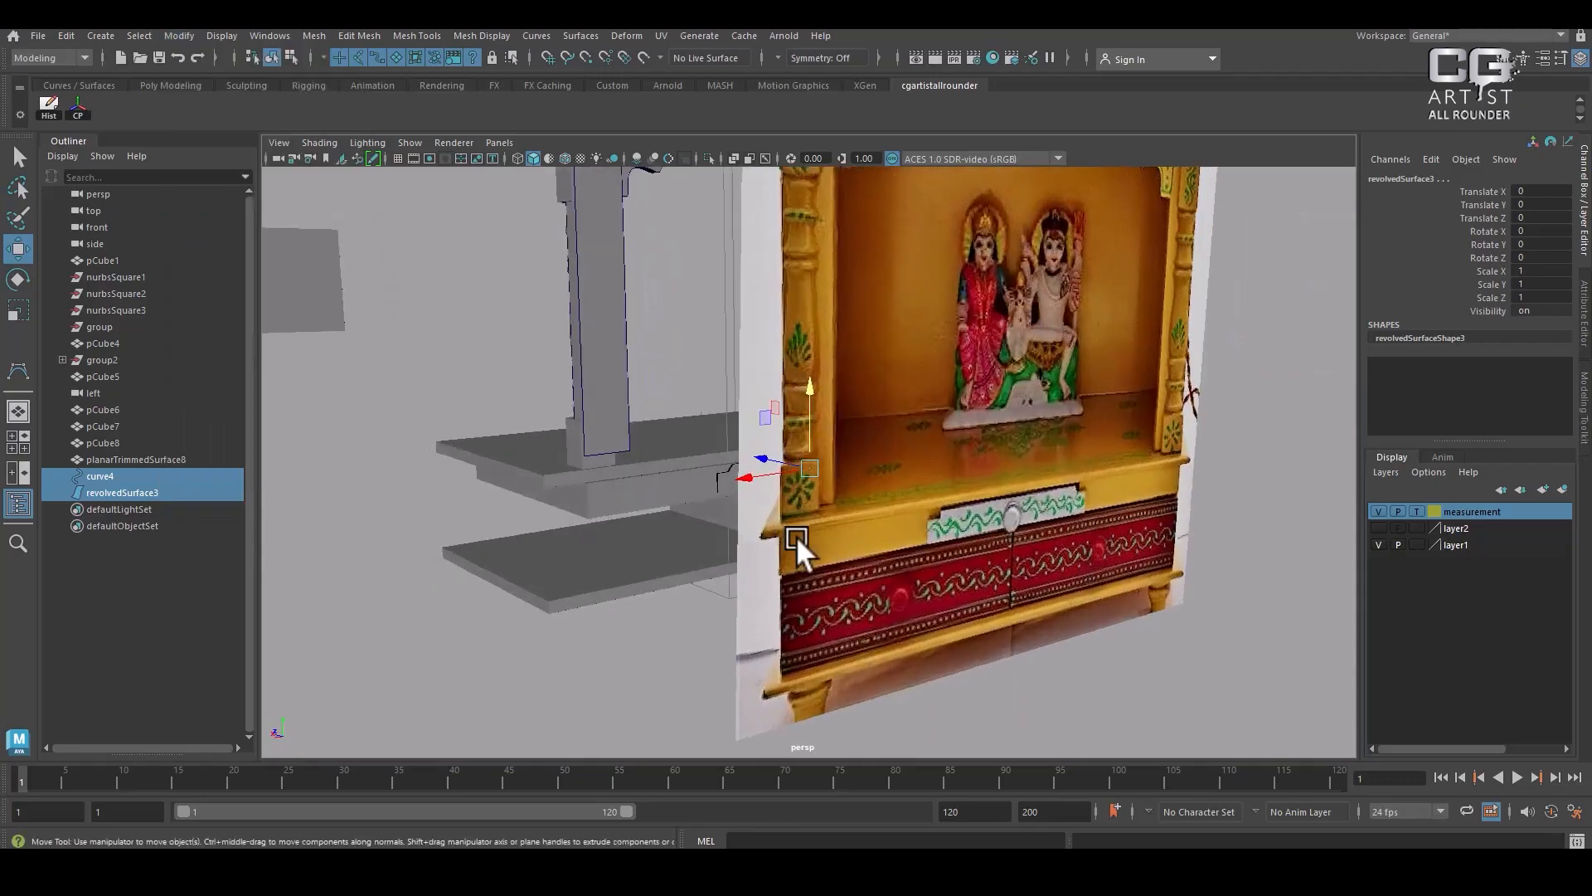
Duplicate the knob and its profile curve twice in the front view, placing one copy over each red drawer knob in the reference
{"action": "key", "text": "space"}
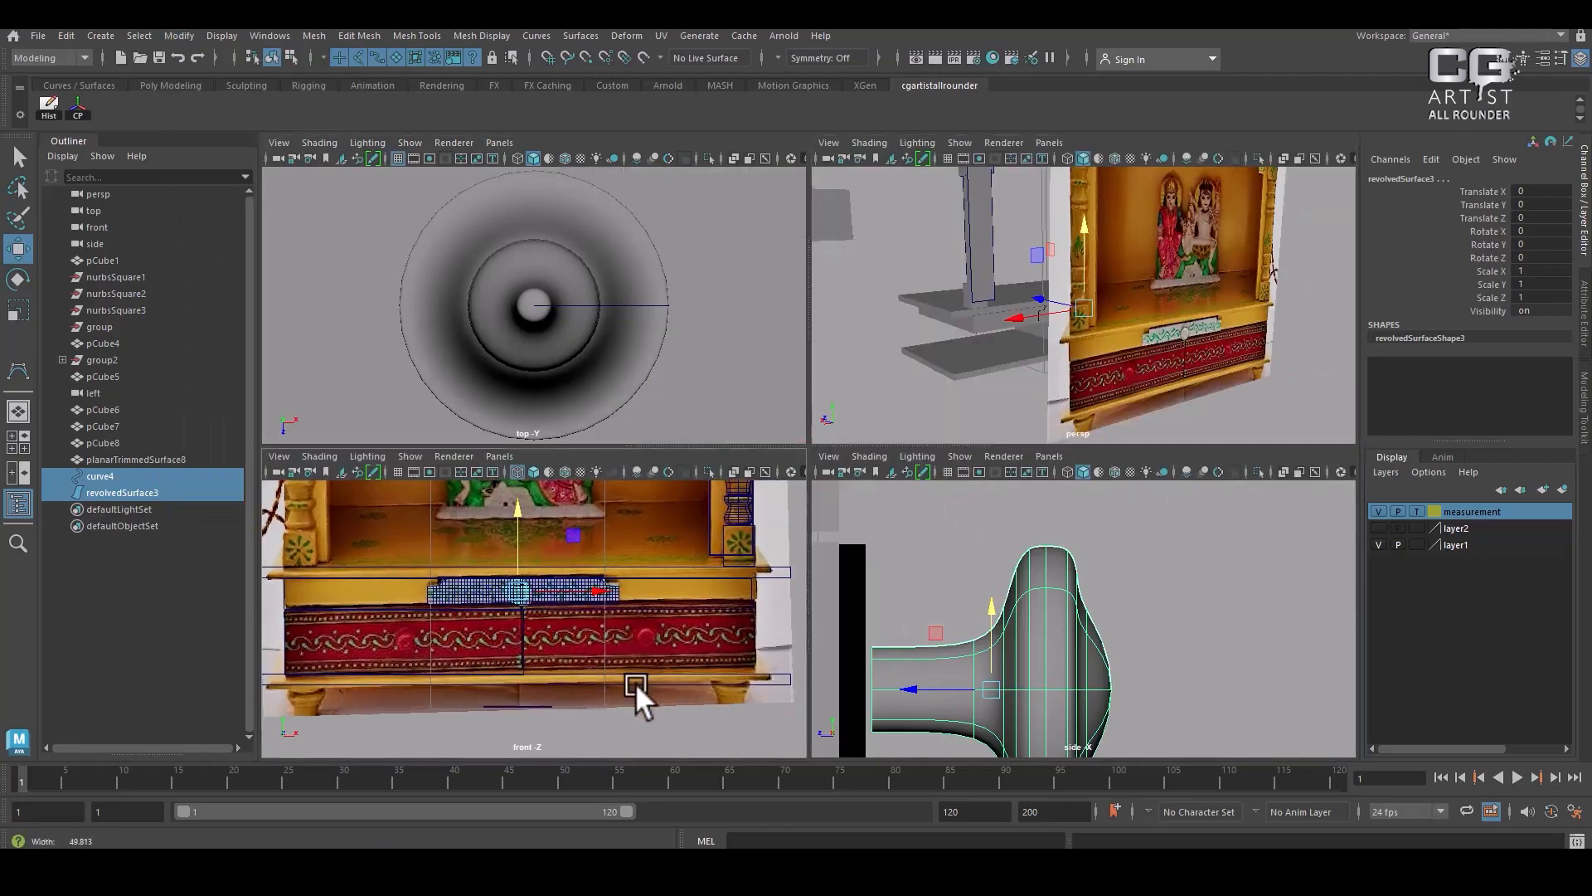
{"action": "key", "text": "space"}
{"action": "scroll", "coordinate": [881, 544], "scroll_direction": "up", "scroll_amount": 2}
{"action": "key", "text": "ctrl+d"}
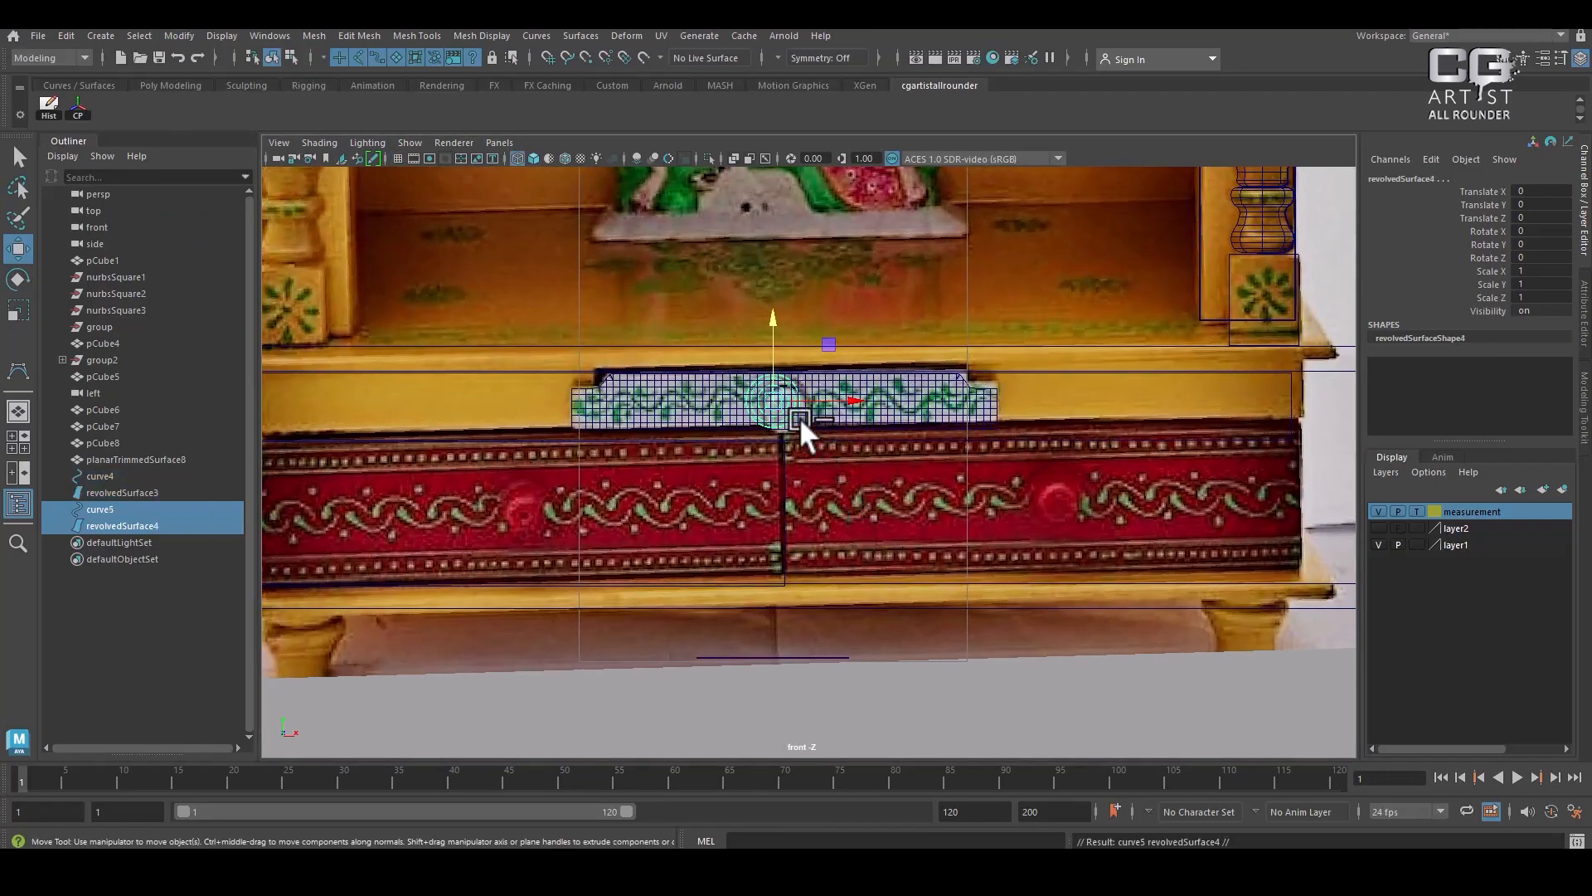
{"action": "left_click_drag", "start_coordinate": [800, 417], "coordinate": [947, 465]}
{"action": "left_click_drag", "start_coordinate": [1068, 504], "coordinate": [616, 559]}
{"action": "key", "text": "ctrl+d"}
{"action": "key", "text": "space"}
{"action": "left_click_drag", "start_coordinate": [982, 539], "coordinate": [1047, 350]}
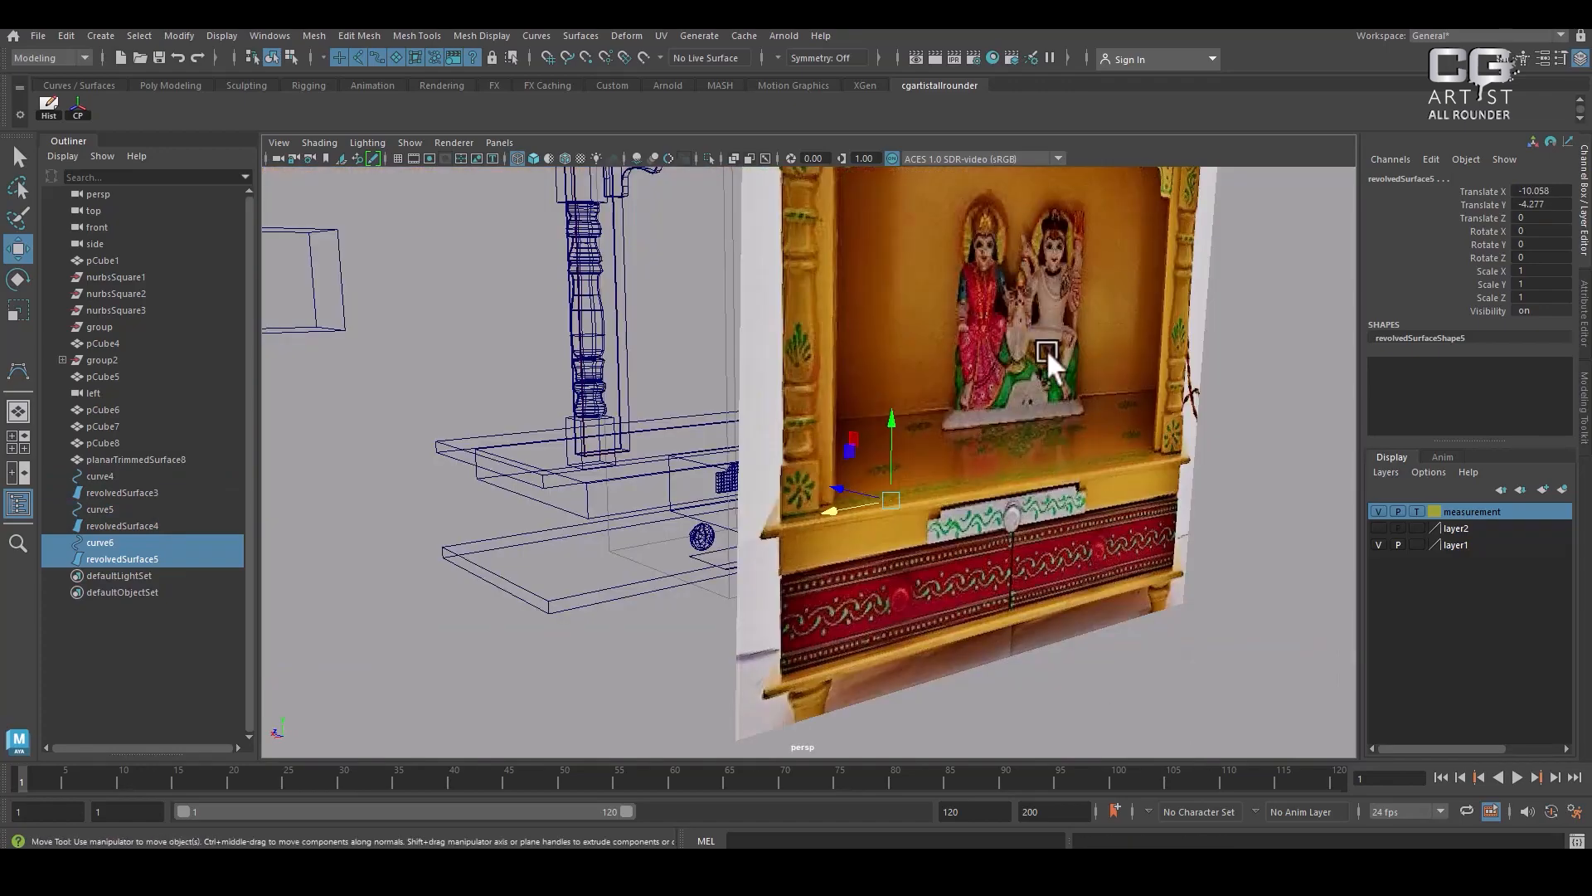
Select the drawer block below the ornament plate and hide all unselected objects
{"action": "mouse_move", "coordinate": [1055, 560]}
{"action": "left_mouse_down", "text": "alt"}
{"action": "mouse_move", "coordinate": [1121, 564]}
{"action": "mouse_move", "coordinate": [952, 572]}
{"action": "mouse_move", "coordinate": [824, 479]}
{"action": "mouse_move", "coordinate": [960, 624]}
{"action": "left_mouse_up", "text": "alt"}
{"action": "key", "text": "5"}
{"action": "right_click_drag", "start_coordinate": [960, 625], "coordinate": [981, 647], "text": "alt"}
{"action": "left_click_drag", "start_coordinate": [889, 568], "coordinate": [865, 535], "text": "alt"}
{"action": "left_click", "coordinate": [834, 554]}
{"action": "left_click_drag", "start_coordinate": [964, 541], "coordinate": [945, 573], "text": "alt"}
{"action": "key", "text": "space"}
{"action": "key", "text": "4"}
{"action": "right_click_drag", "start_coordinate": [938, 556], "coordinate": [744, 485], "text": "alt"}
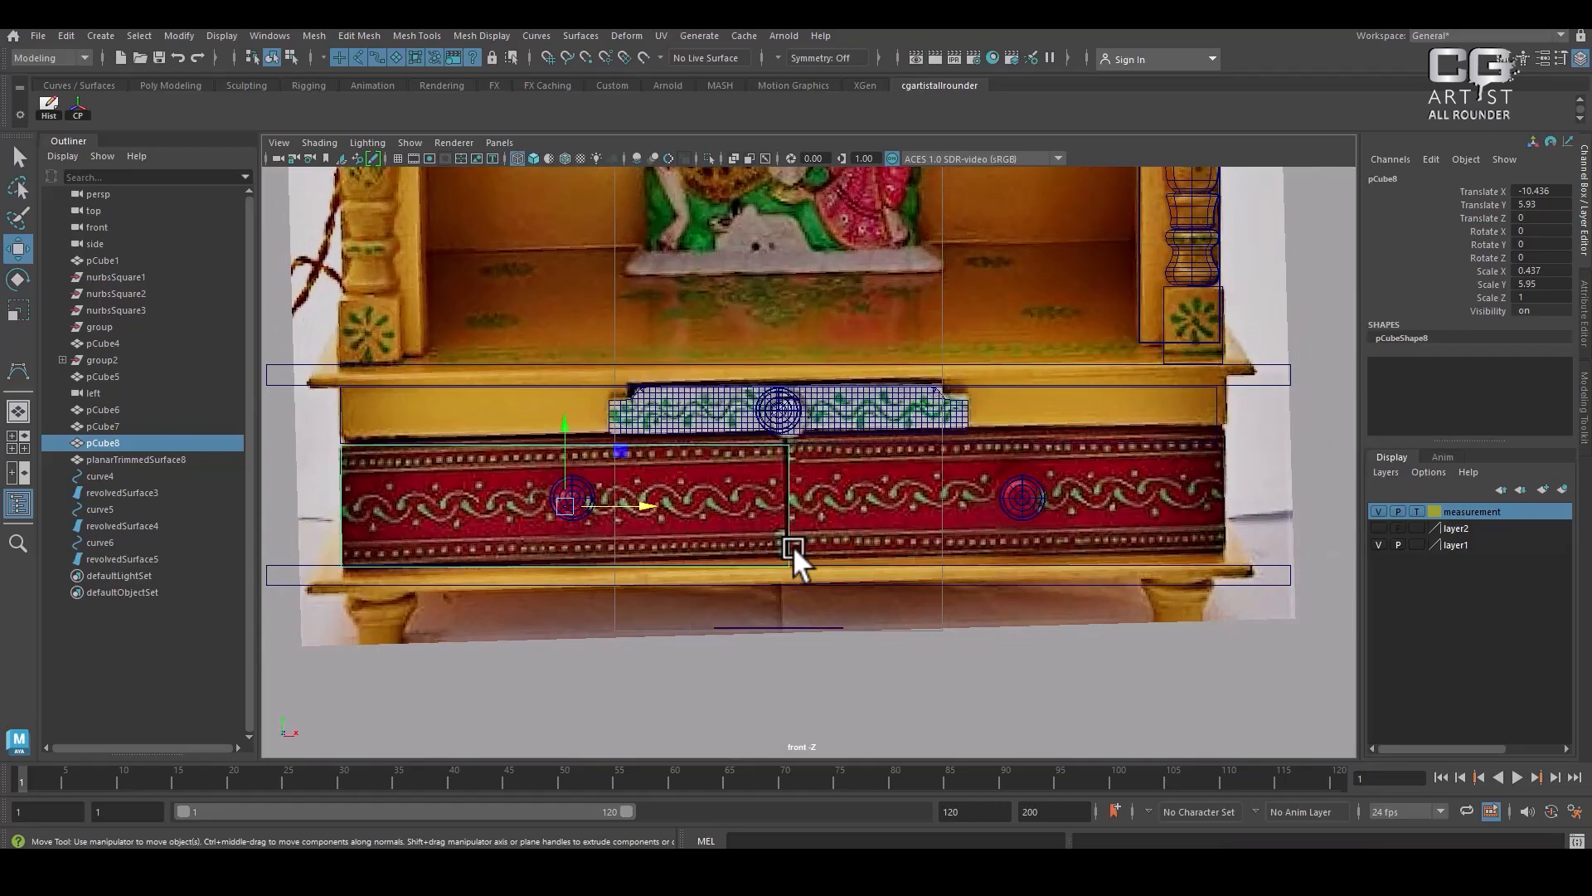
{"action": "key", "text": "space"}
{"action": "left_click_drag", "start_coordinate": [1040, 365], "coordinate": [1111, 308], "text": "alt"}
{"action": "key", "text": "space"}
{"action": "left_click_drag", "start_coordinate": [1020, 522], "coordinate": [1020, 451], "text": "alt"}
{"action": "key", "text": "alt+h"}
Select all edges of the drawer block and bevel them with 3 segments and a fraction of 0.1
{"action": "right_click_drag", "start_coordinate": [1007, 440], "coordinate": [1011, 331]}
{"action": "scroll", "coordinate": [1029, 361], "scroll_direction": "up", "scroll_amount": 2}
{"action": "left_click_drag", "start_coordinate": [1048, 388], "coordinate": [318, 630]}
{"action": "scroll", "coordinate": [1011, 596], "scroll_direction": "up", "scroll_amount": 4}
{"action": "left_click_drag", "start_coordinate": [1012, 595], "coordinate": [1066, 408], "text": "alt"}
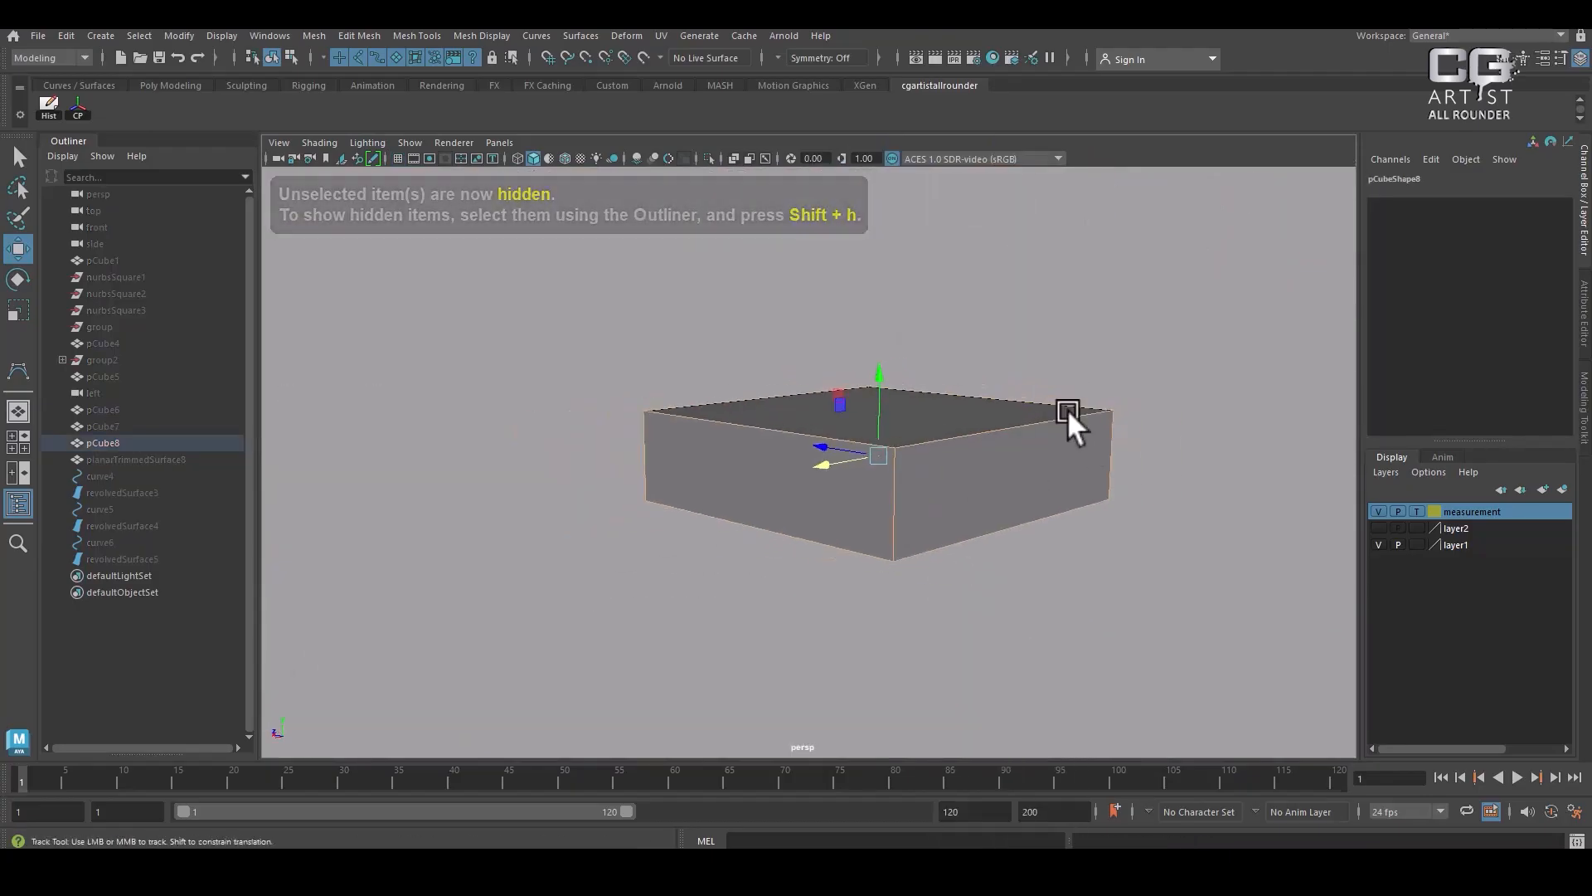
{"action": "scroll", "coordinate": [943, 496], "scroll_direction": "up", "scroll_amount": 3}
{"action": "right_click", "coordinate": [912, 452], "text": "shift"}
{"action": "left_click", "coordinate": [998, 454]}
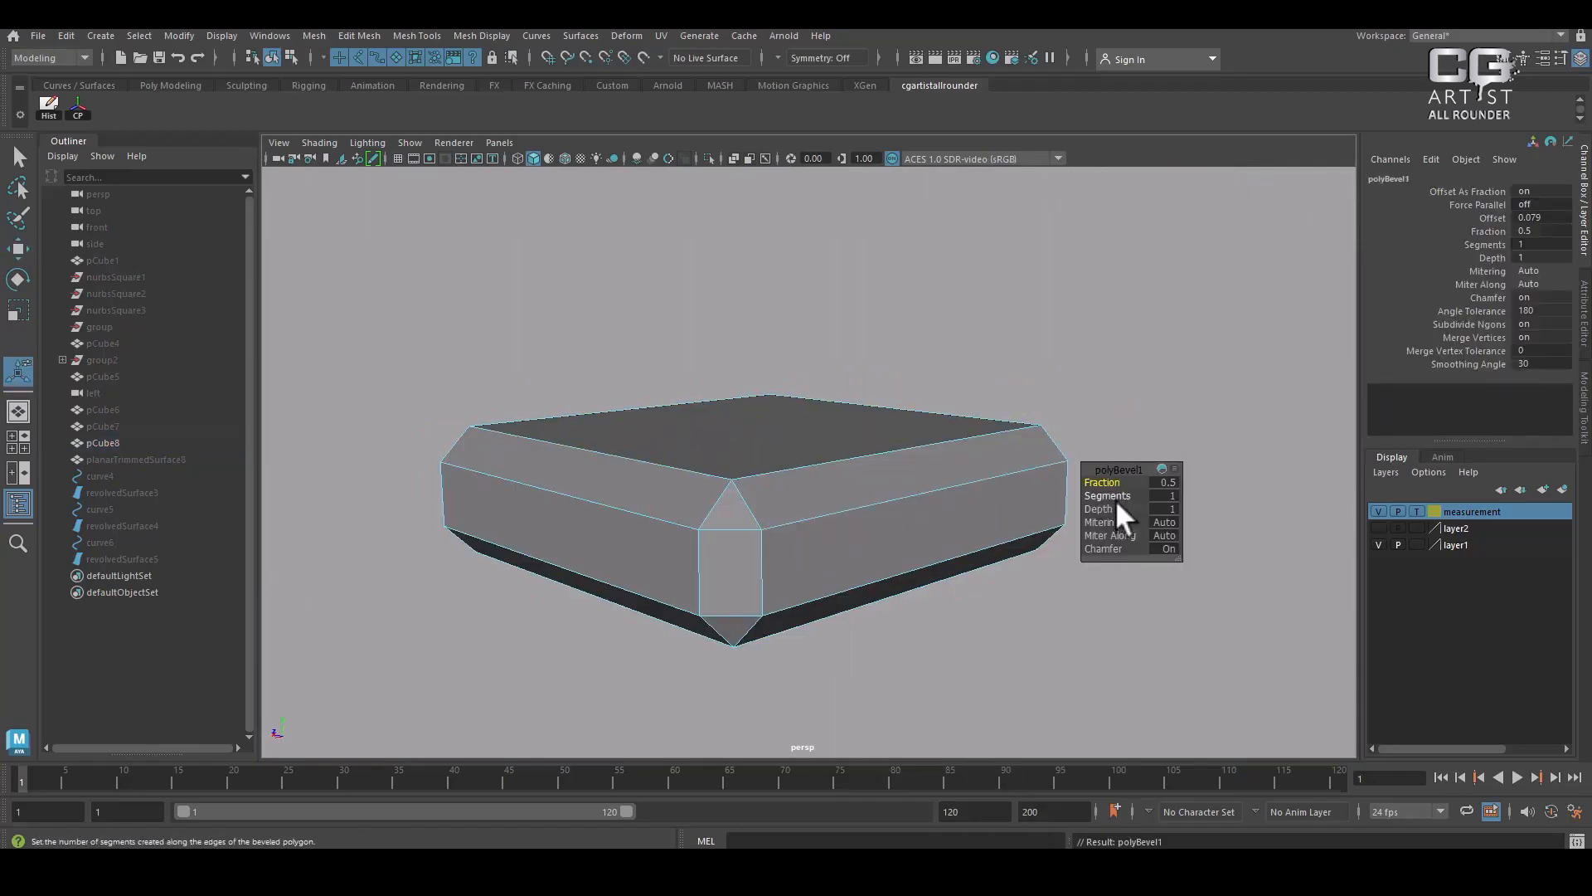
{"action": "left_click_drag", "start_coordinate": [1121, 496], "coordinate": [1074, 489]}
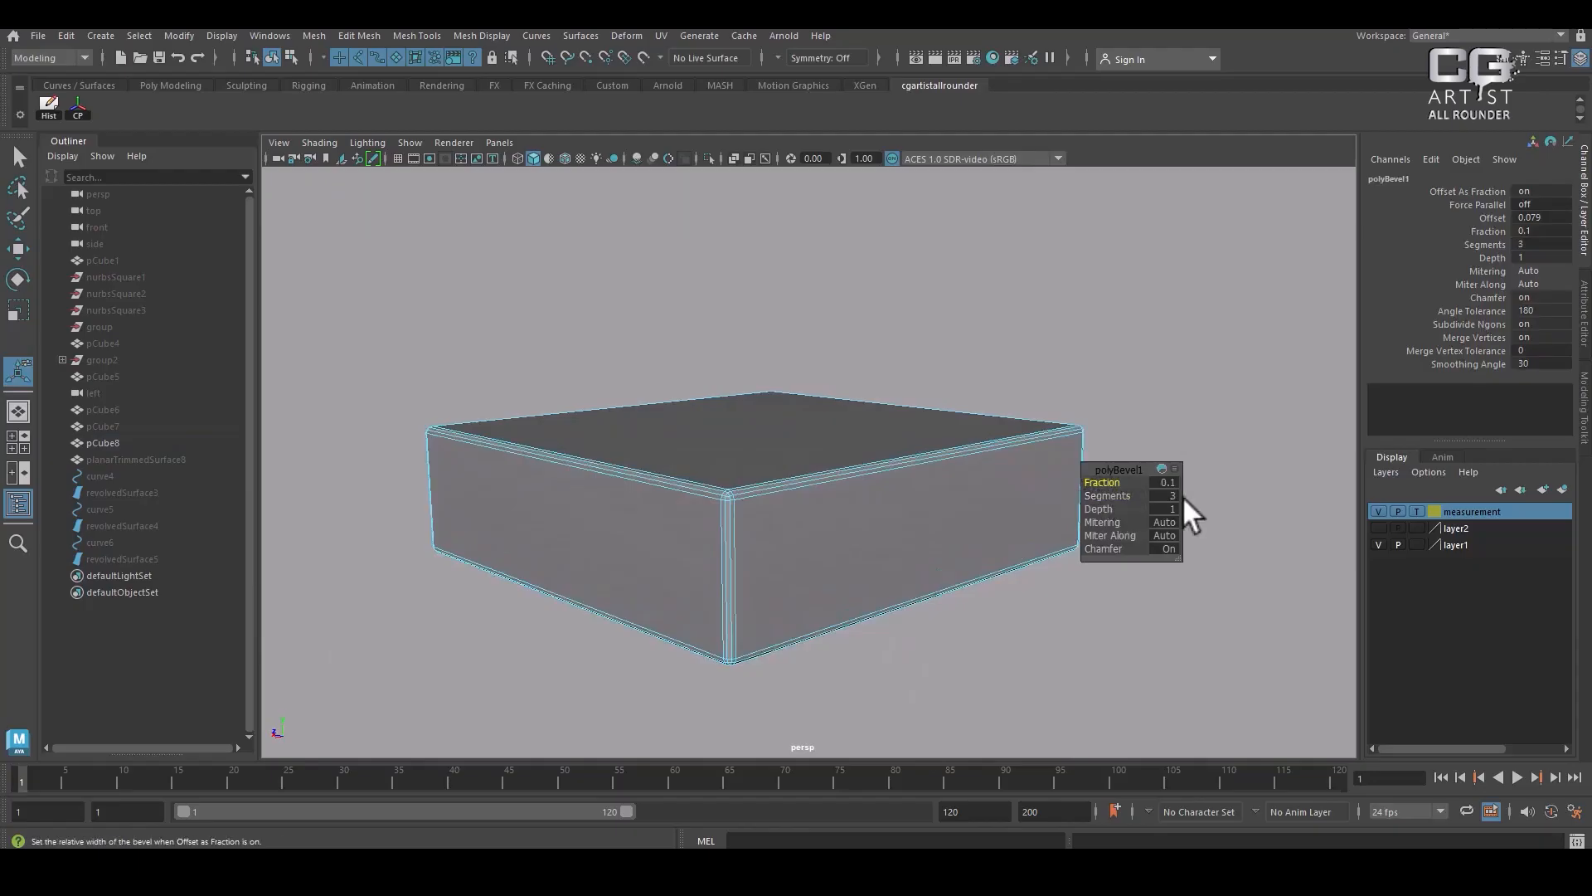
Set the bevel fraction to 0.05 and return the drawer block to object mode
{"action": "scroll", "coordinate": [974, 530], "scroll_direction": "up", "scroll_amount": 5}
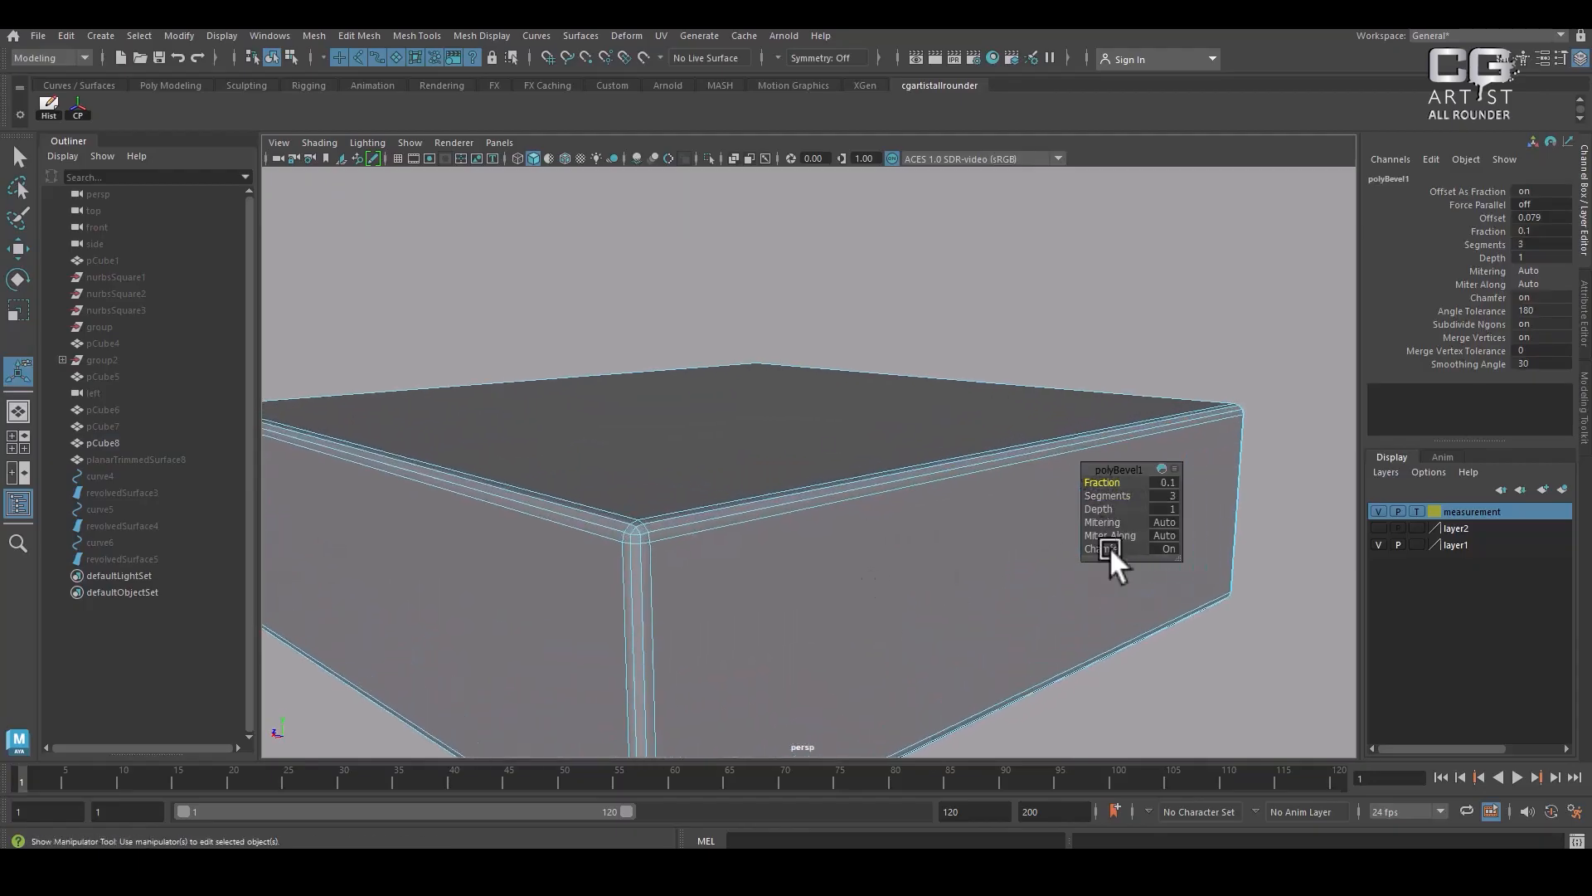
{"action": "left_click", "coordinate": [1166, 482]}
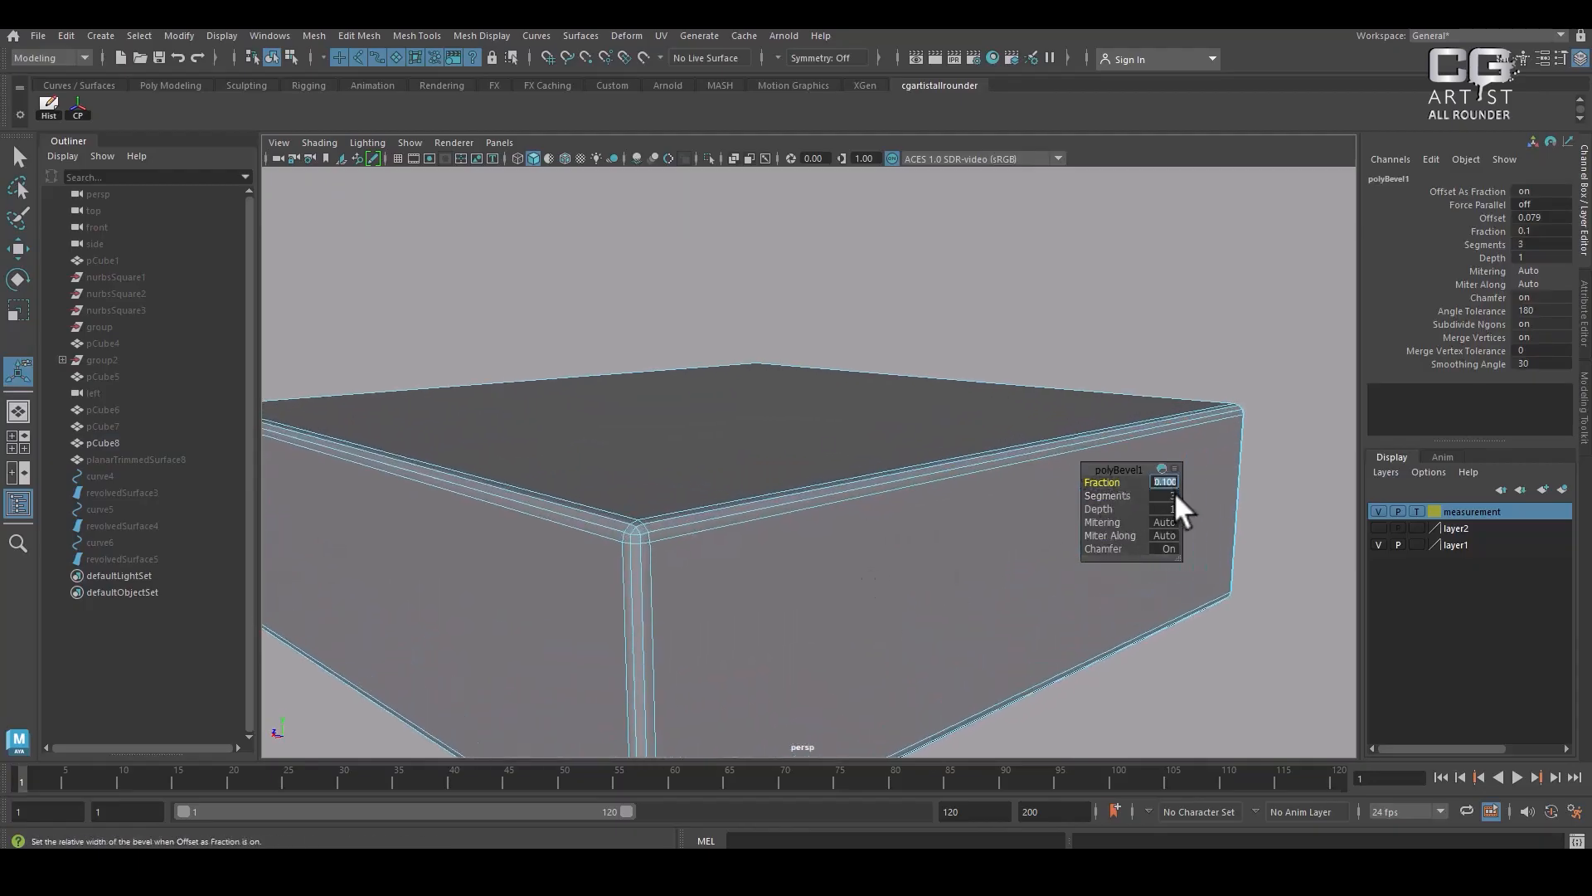
{"action": "type", "text": "0.05"}
{"action": "key", "text": "Return"}
{"action": "right_click", "coordinate": [802, 380]}
{"action": "right_click_drag", "start_coordinate": [851, 448], "coordinate": [1089, 272]}
{"action": "left_click", "coordinate": [1089, 272]}
{"action": "scroll", "coordinate": [969, 491], "scroll_direction": "down", "scroll_amount": 3}
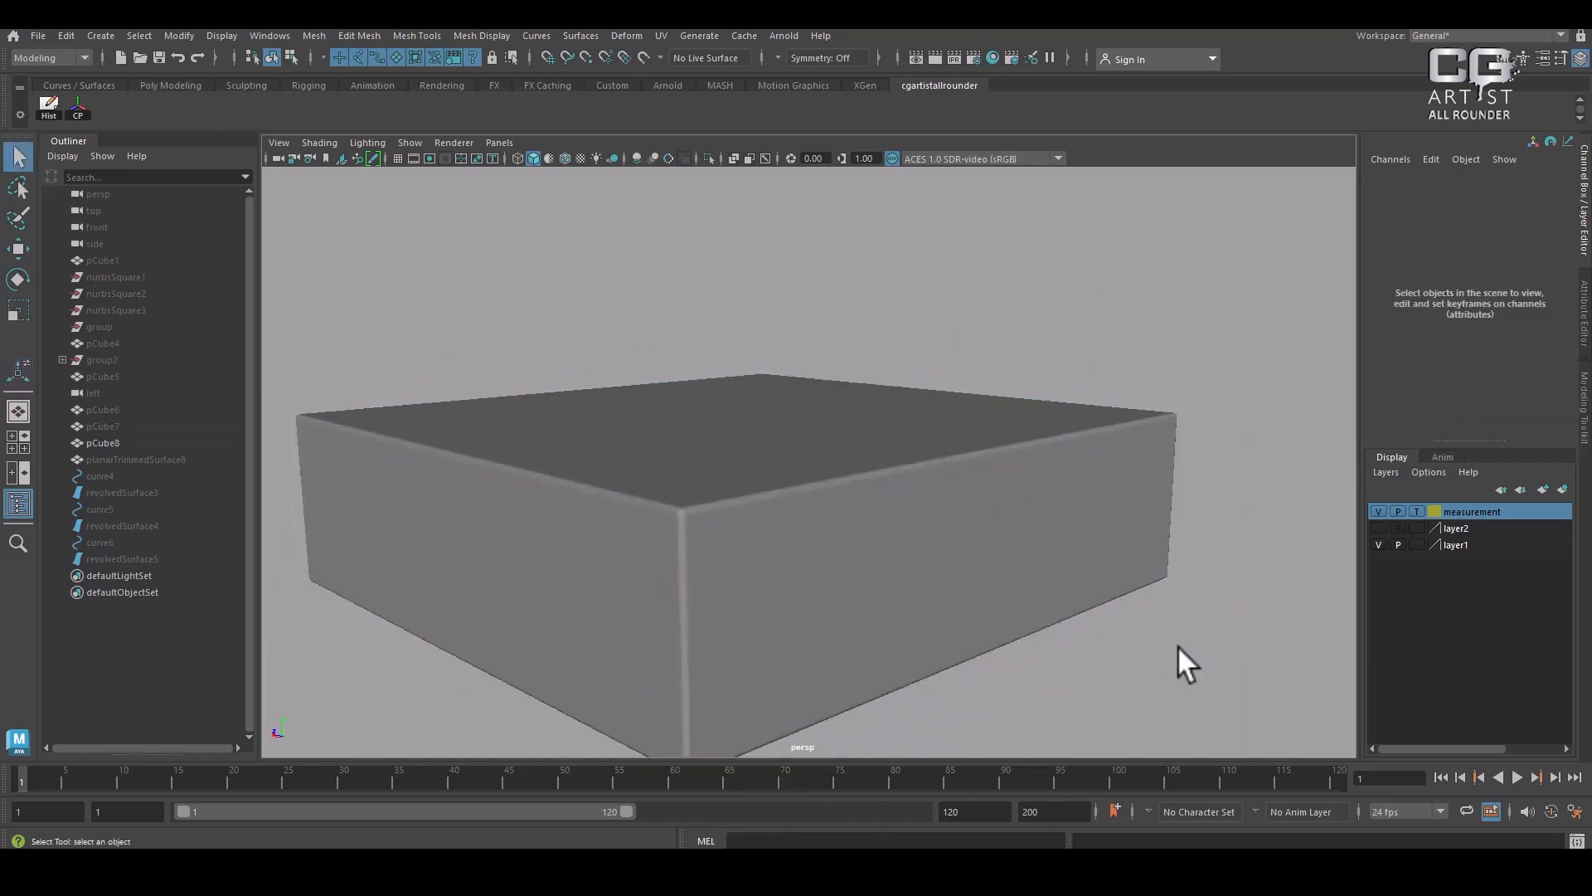
{"action": "left_click_drag", "start_coordinate": [1052, 643], "coordinate": [942, 498], "text": "alt"}
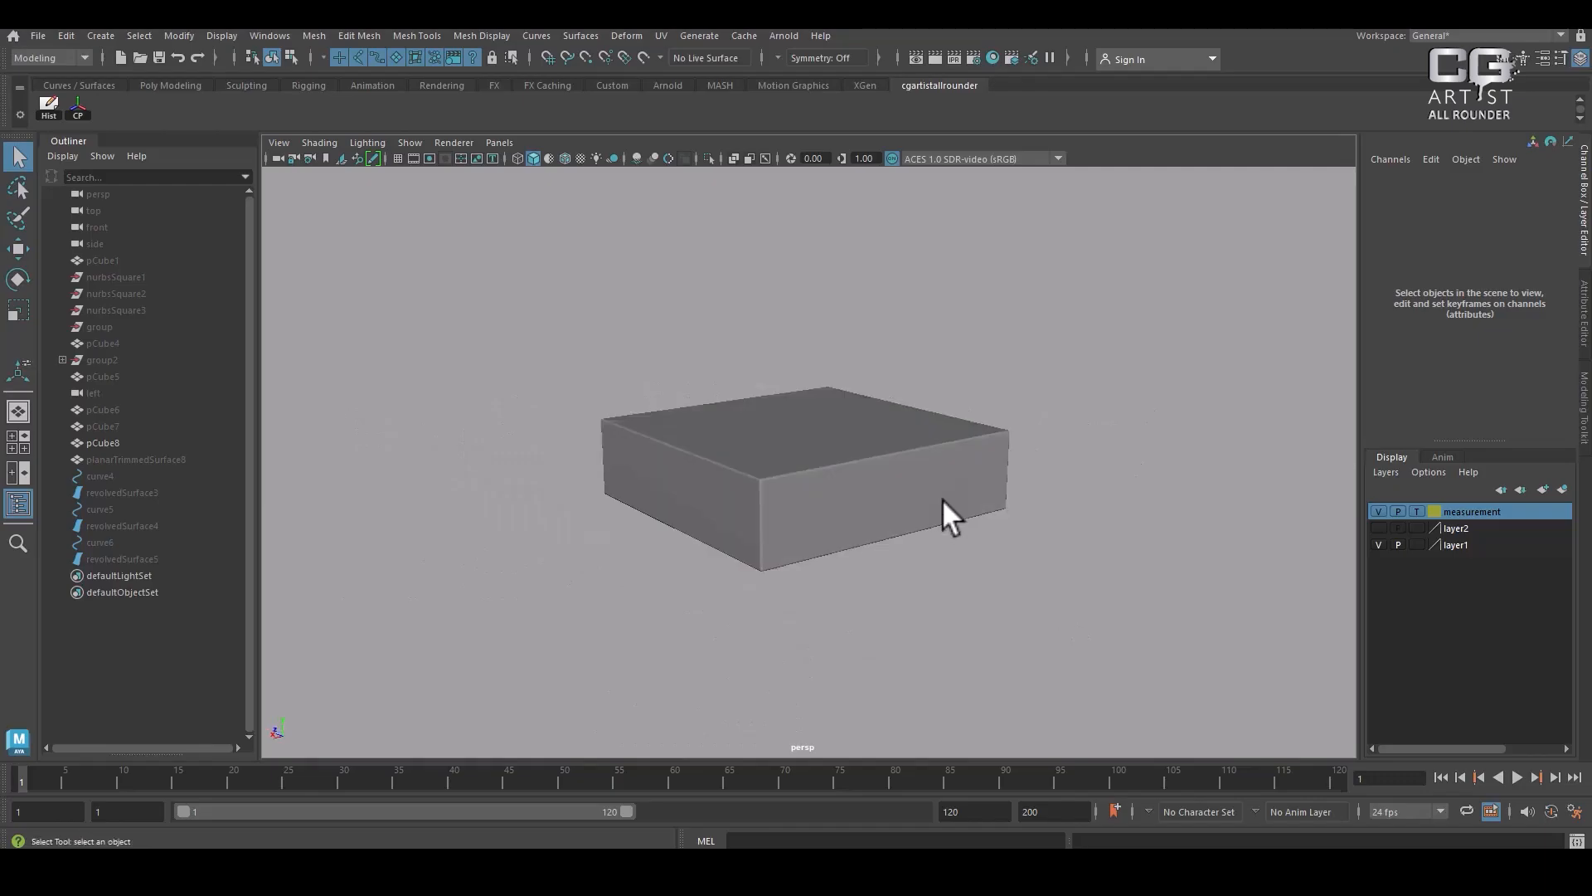
Show the hidden temple parts again
{"action": "key", "text": "ctrl+shift+h"}
{"action": "right_click_drag", "start_coordinate": [916, 478], "coordinate": [814, 326], "text": "alt"}
{"action": "left_click_drag", "start_coordinate": [1012, 522], "coordinate": [804, 491], "text": "alt"}
Duplicate the bevelled drawer block in the front view and move the copy along X to about 11.38, over the other drawer
{"action": "left_click", "coordinate": [806, 491]}
{"action": "key", "text": "space"}
{"action": "left_click_drag", "start_coordinate": [1007, 435], "coordinate": [1010, 482]}
{"action": "scroll", "coordinate": [935, 490], "scroll_direction": "down", "scroll_amount": 1}
{"action": "key", "text": "w"}
{"action": "scroll", "coordinate": [775, 556], "scroll_direction": "up", "scroll_amount": 1}
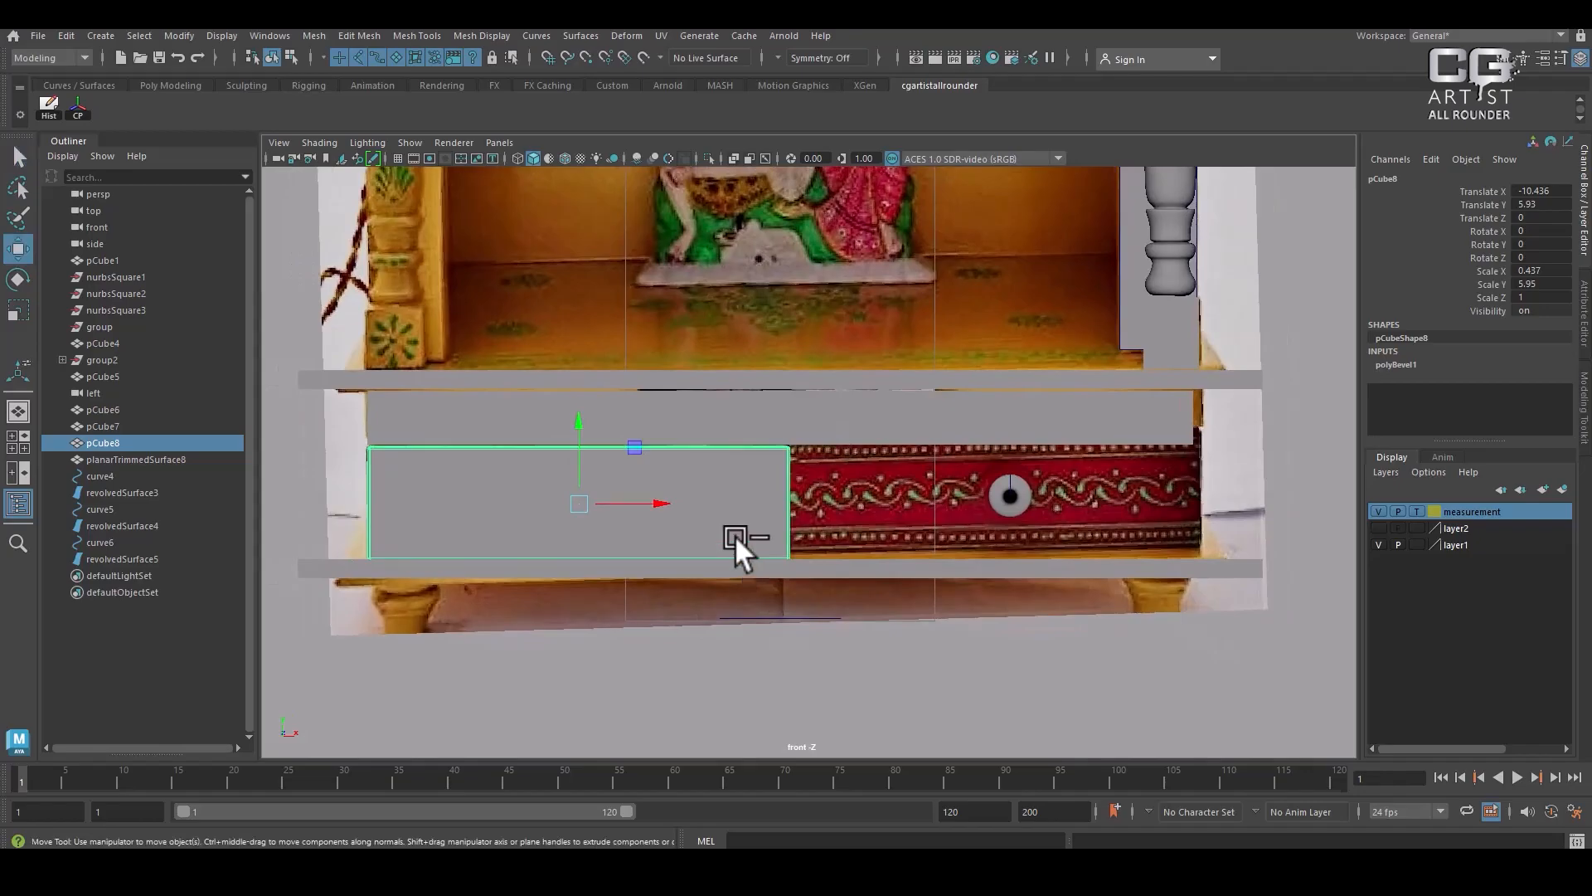
{"action": "key", "text": "ctrl+d"}
{"action": "left_click_drag", "start_coordinate": [654, 504], "coordinate": [1075, 510]}
{"action": "key", "text": "space"}
{"action": "left_click_drag", "start_coordinate": [1075, 568], "coordinate": [1053, 540]}
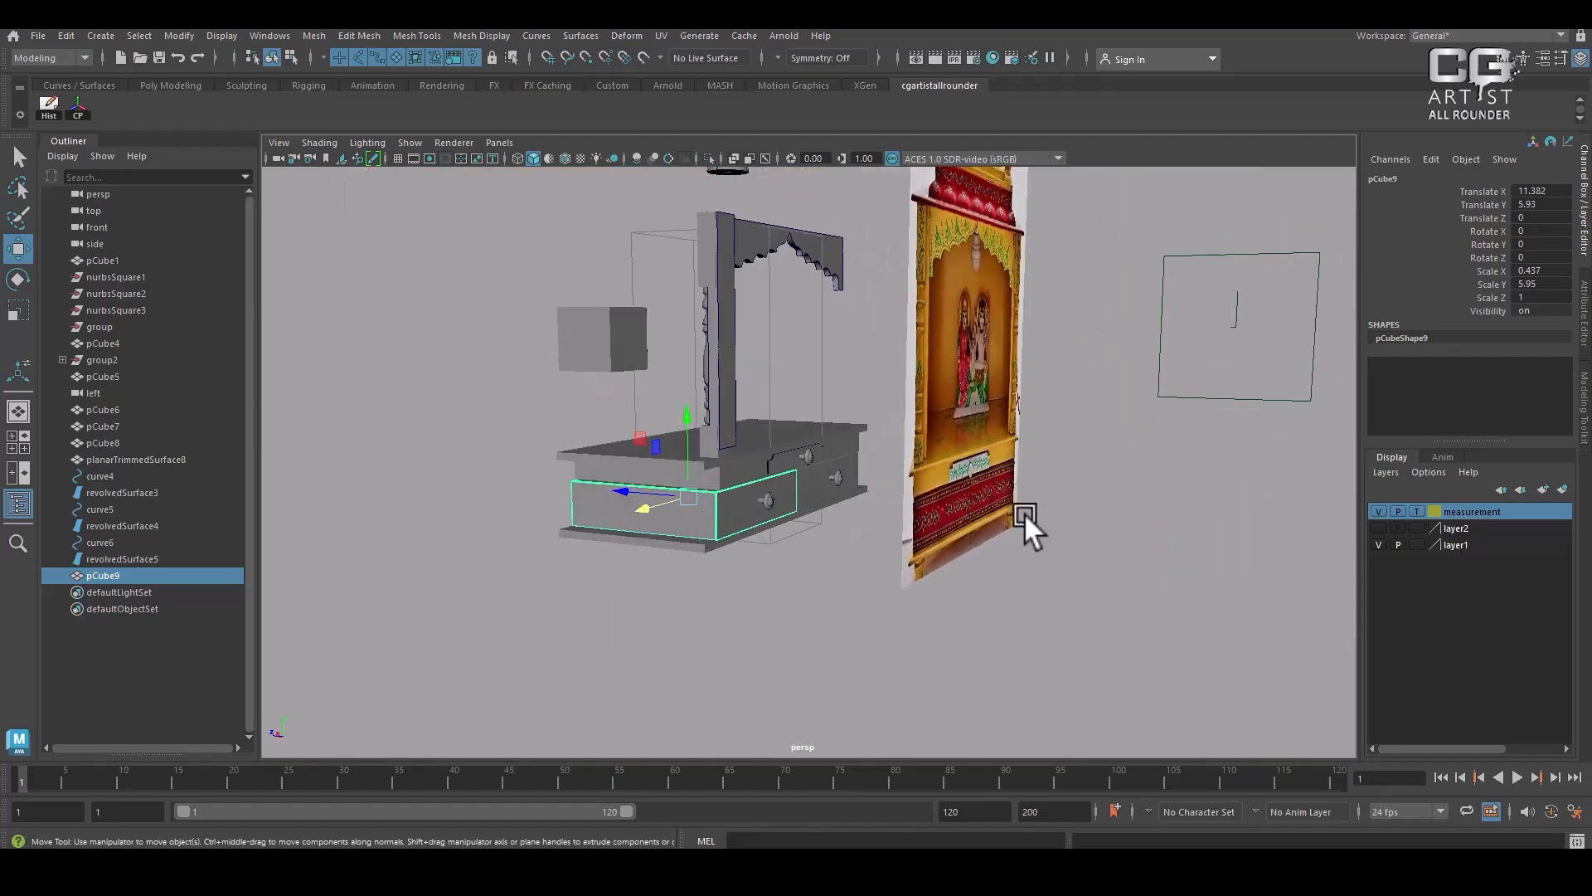
{"action": "key", "text": "alt+tab"}
{"action": "left_click", "coordinate": [496, 213]}
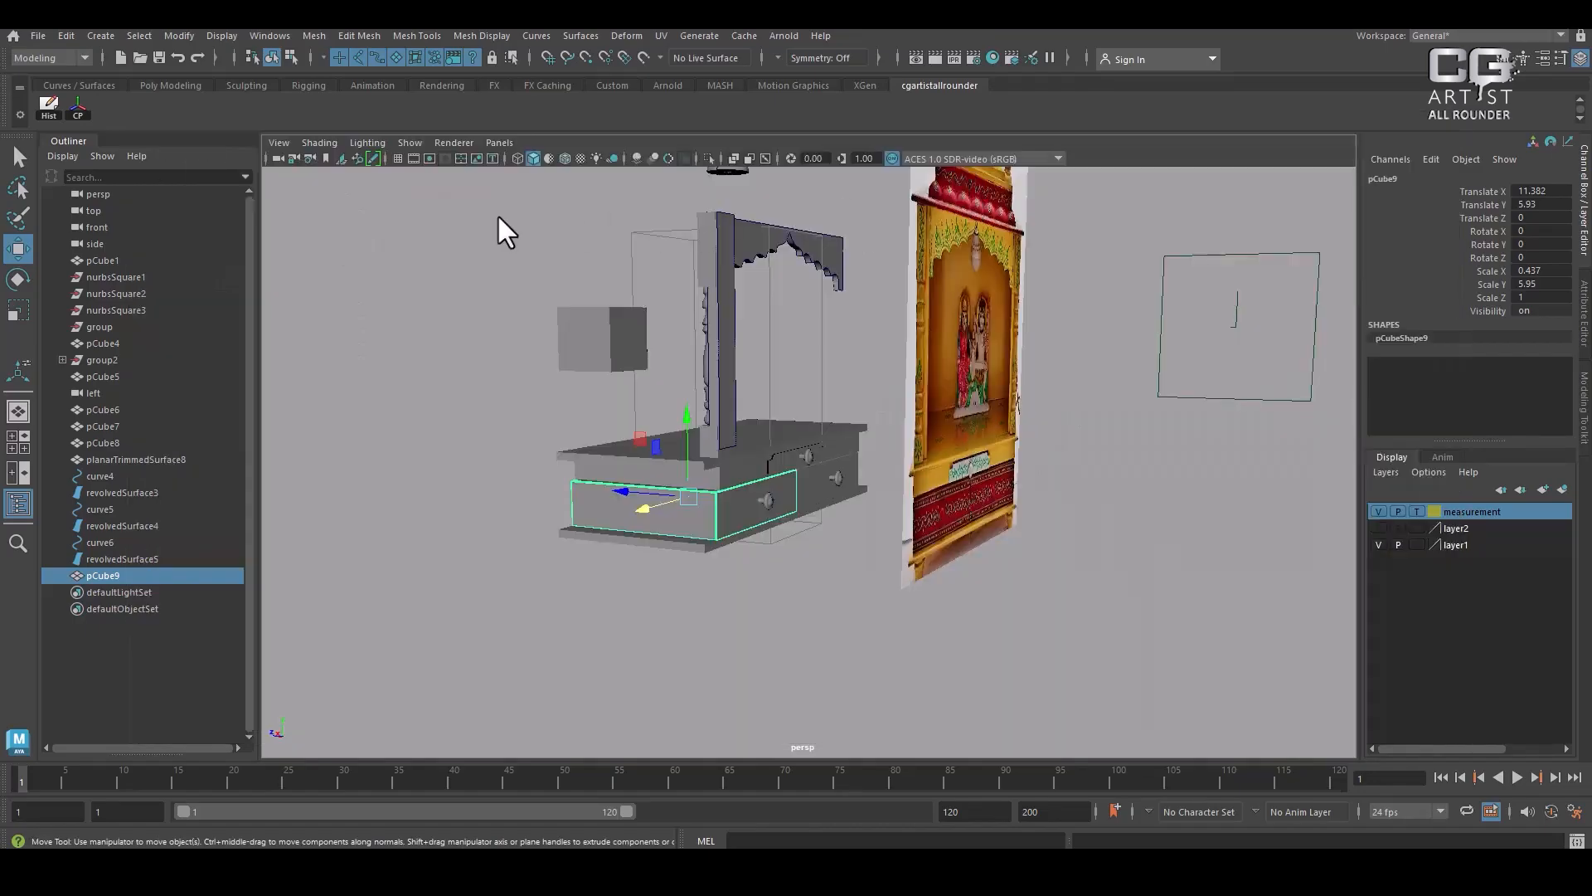